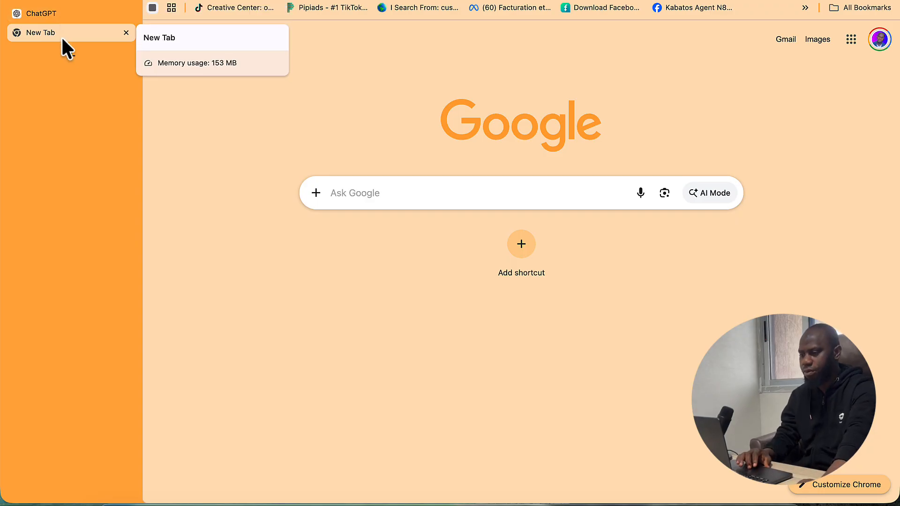
- Go to Alibaba.com by typing 'aliba' in the new tab's address bar
type("a")
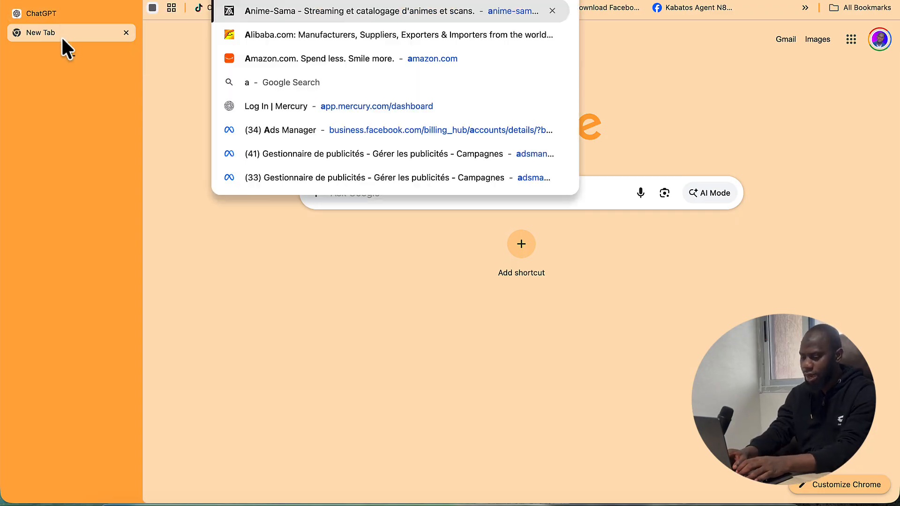
type("liba")
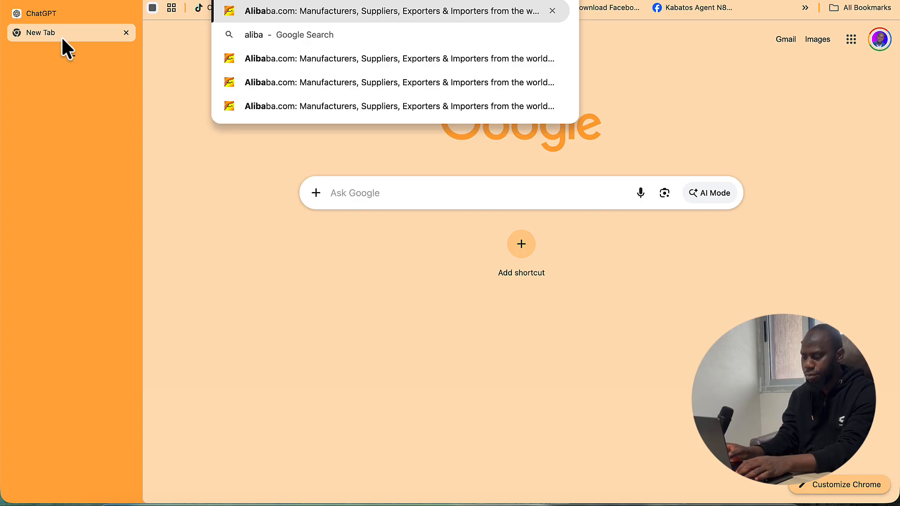
key("Return")
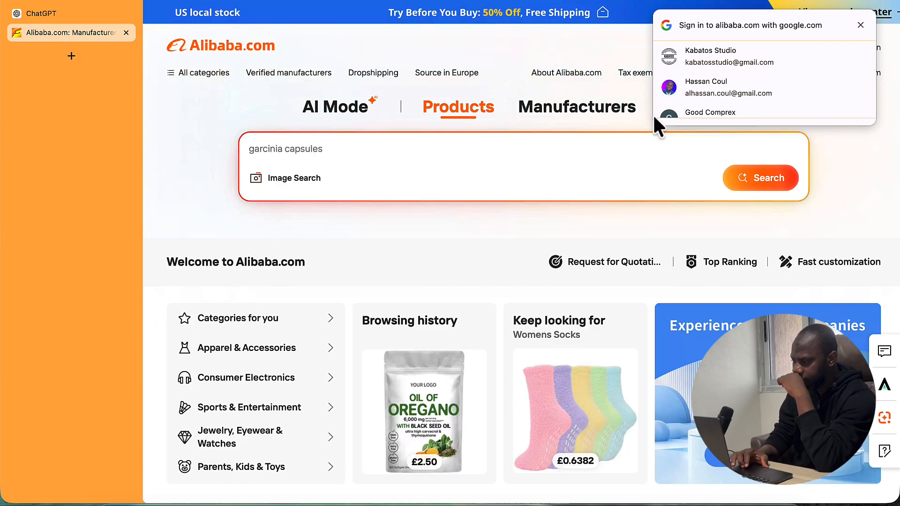
- Sign in to Alibaba with a Google account, then open the messages inbox and browse the conversations
left_click(708, 66)
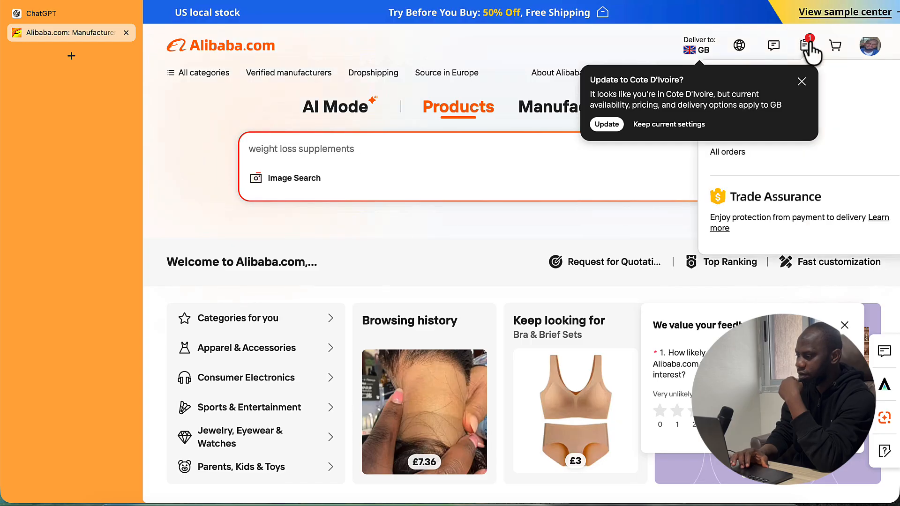
left_click(772, 52)
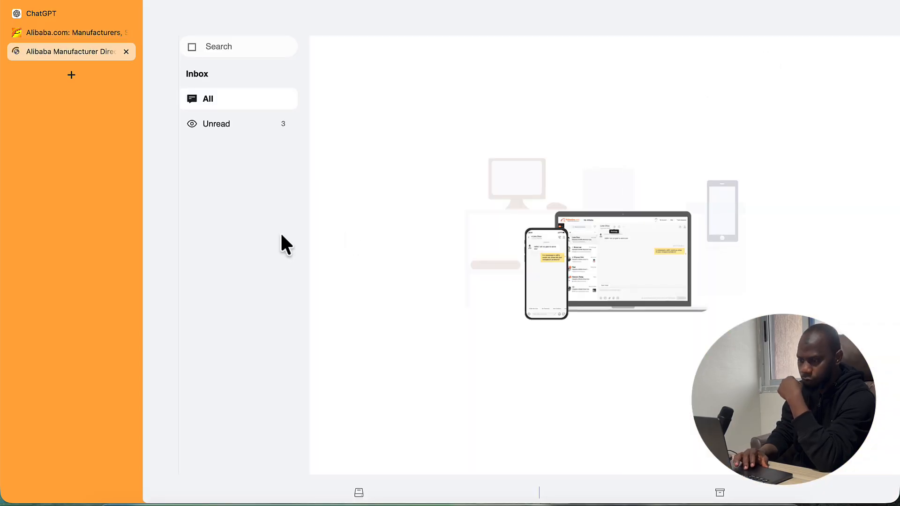
scroll(372, 298, "down", 10)
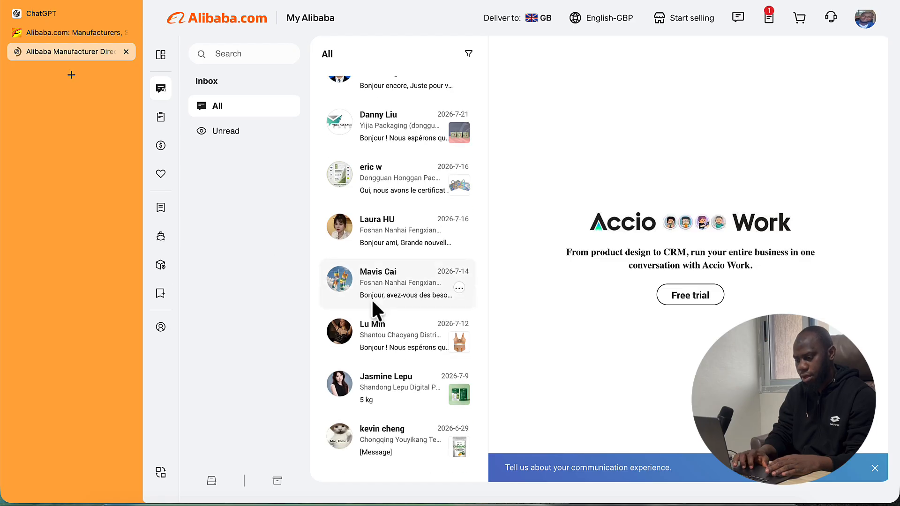
scroll(373, 303, "down", 10)
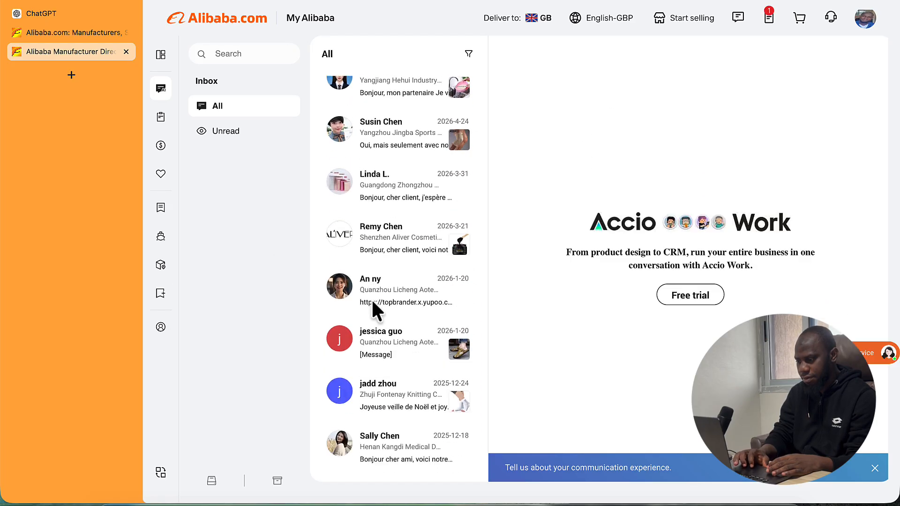
scroll(371, 298, "down", 4)
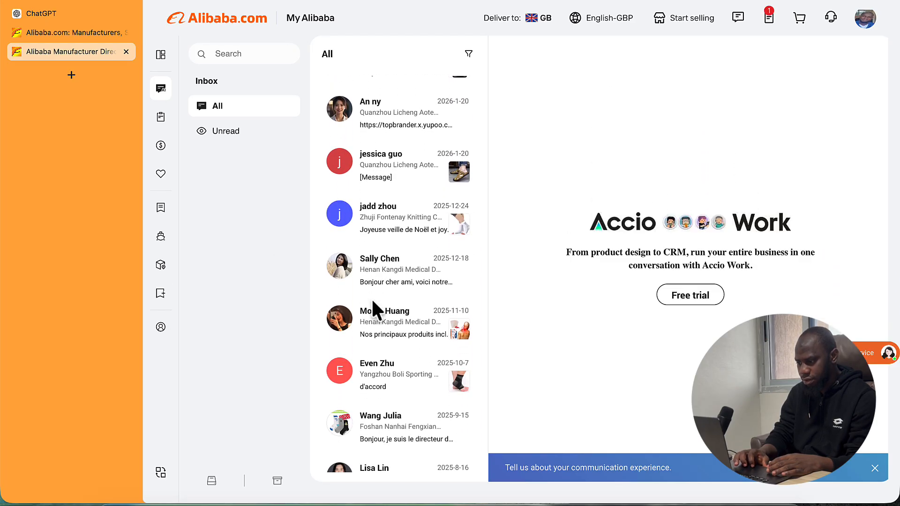
- Open the sporting-goods supplier's chat and scroll back to the $25.5, 2-product order card
left_click(389, 297)
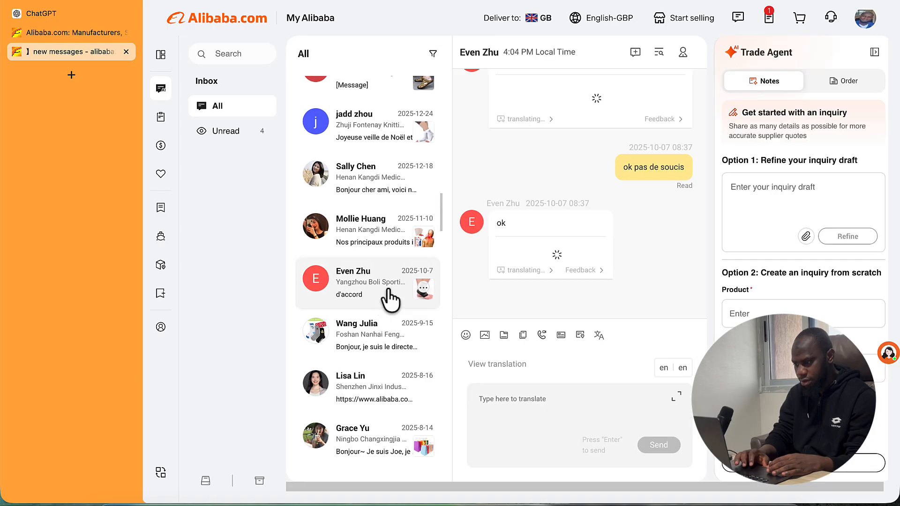
scroll(592, 181, "up", 10)
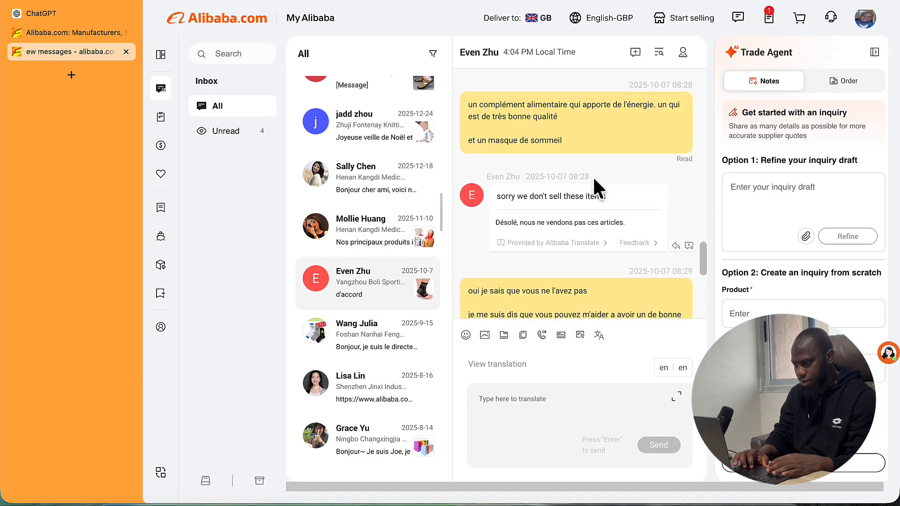
scroll(594, 180, "up", 10)
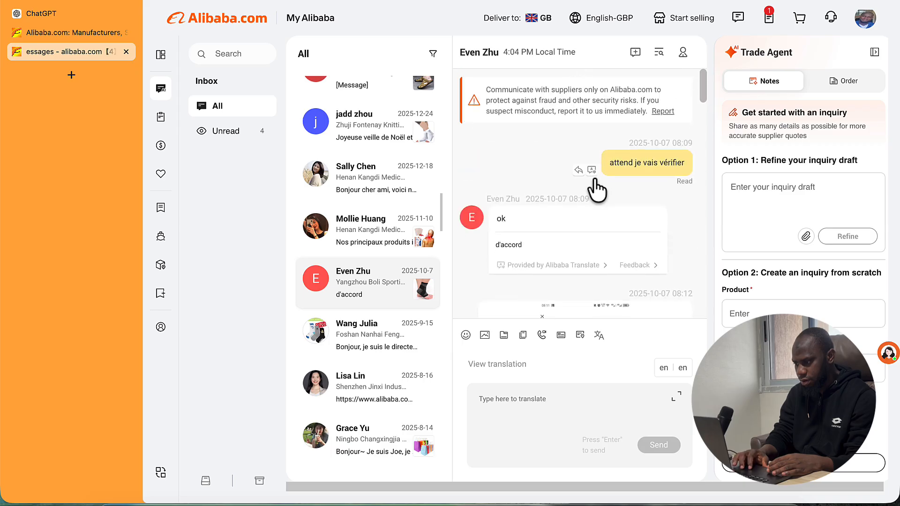
scroll(593, 178, "up", 15)
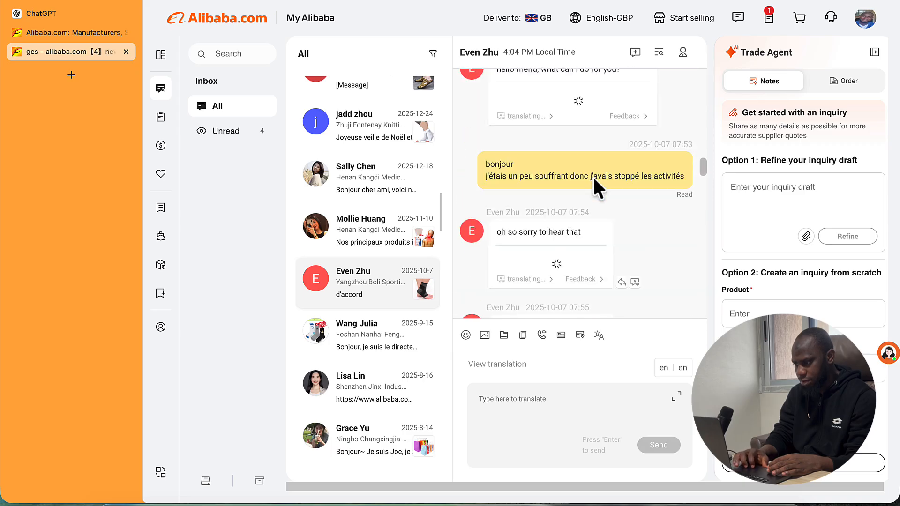
scroll(593, 179, "up", 15)
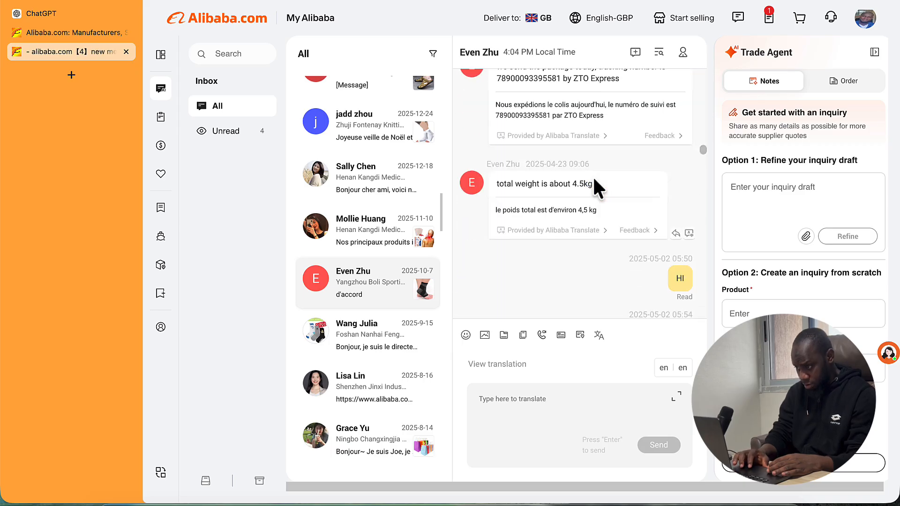
scroll(595, 188, "up", 15)
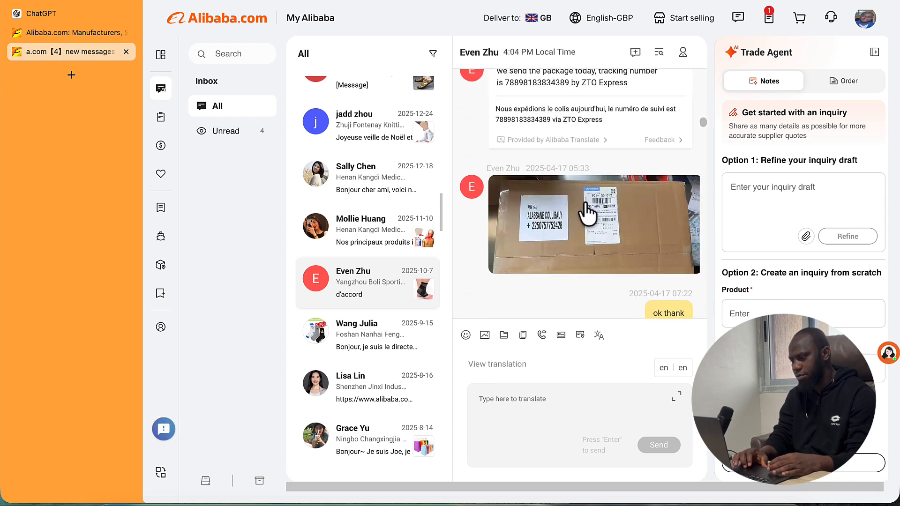
scroll(577, 164, "up", 10)
scroll(577, 164, "up", 20)
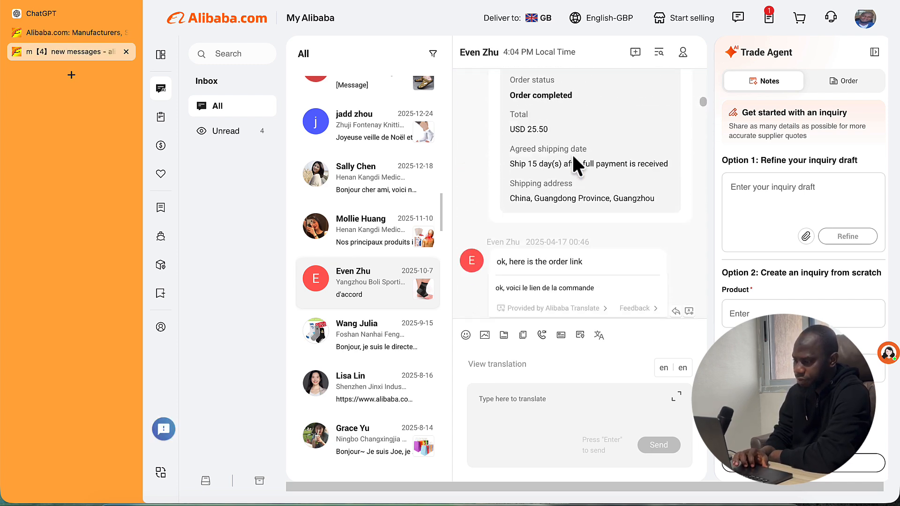
scroll(576, 164, "up", 10)
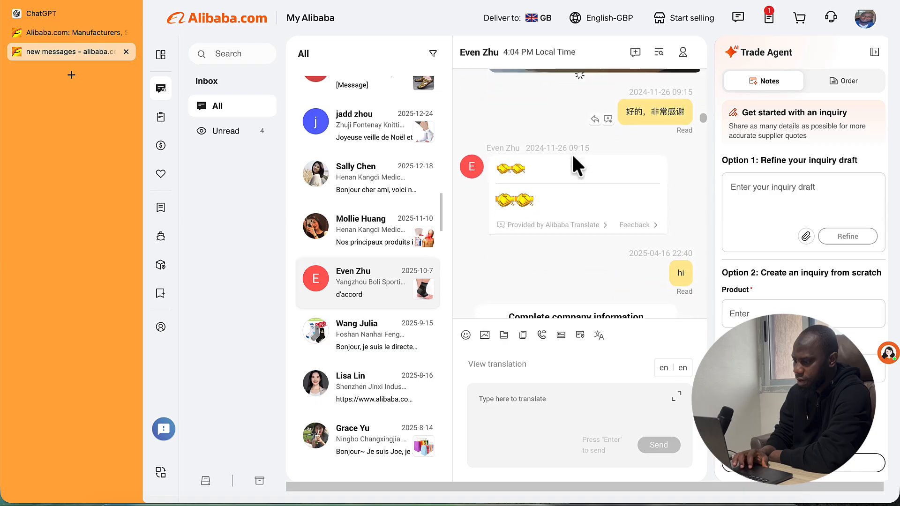
scroll(576, 165, "up", 15)
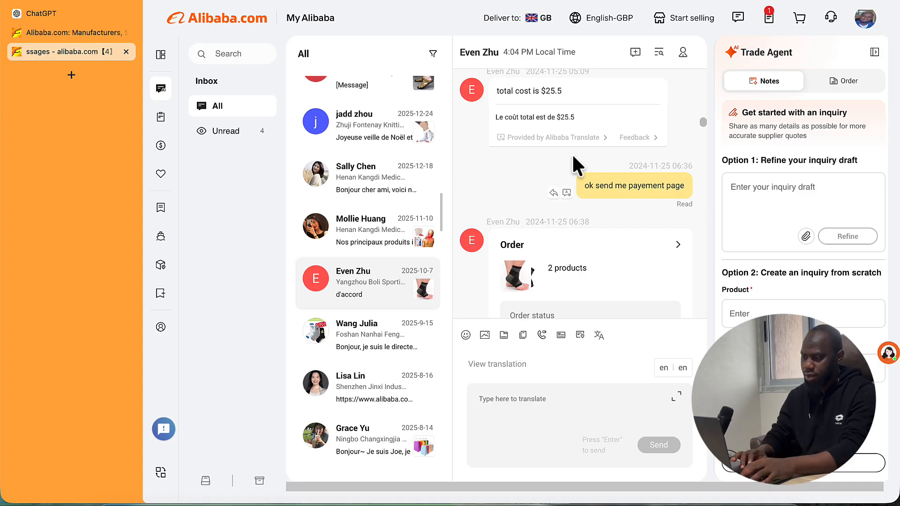
- Open the Professional Sports Knee Sleeve page from the order details and review its colours, sizes and size chart
left_click(522, 247)
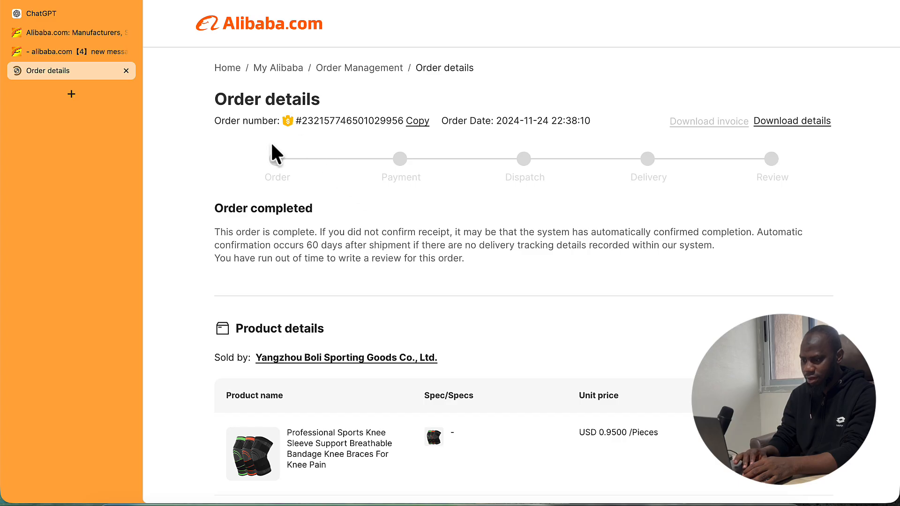
left_click(306, 438)
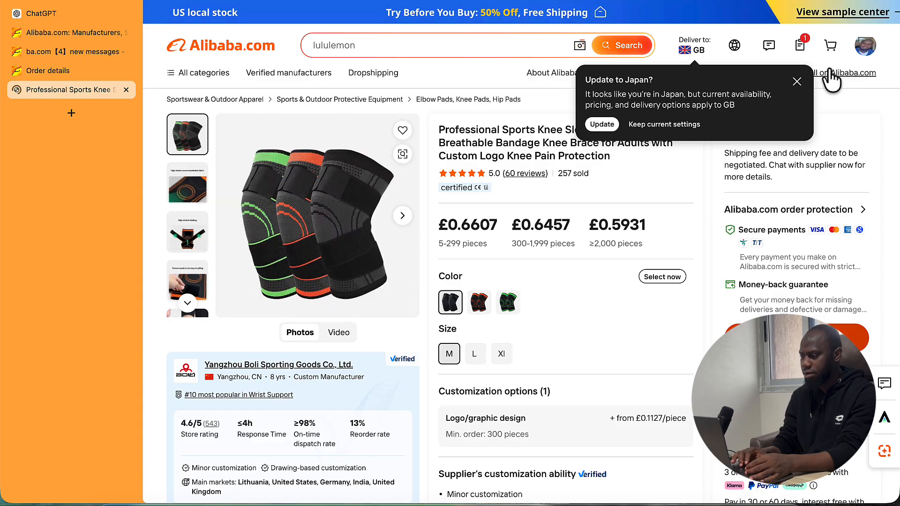
left_click(797, 81)
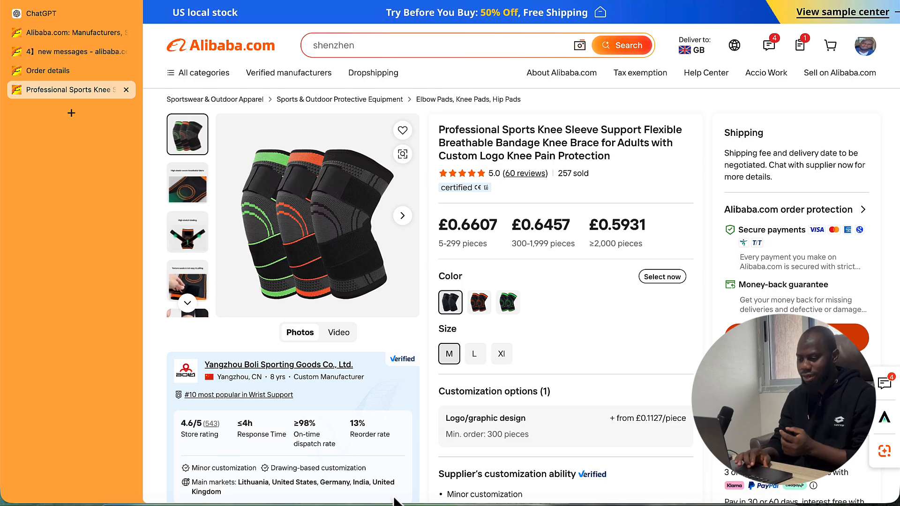
scroll(330, 404, "down", 3)
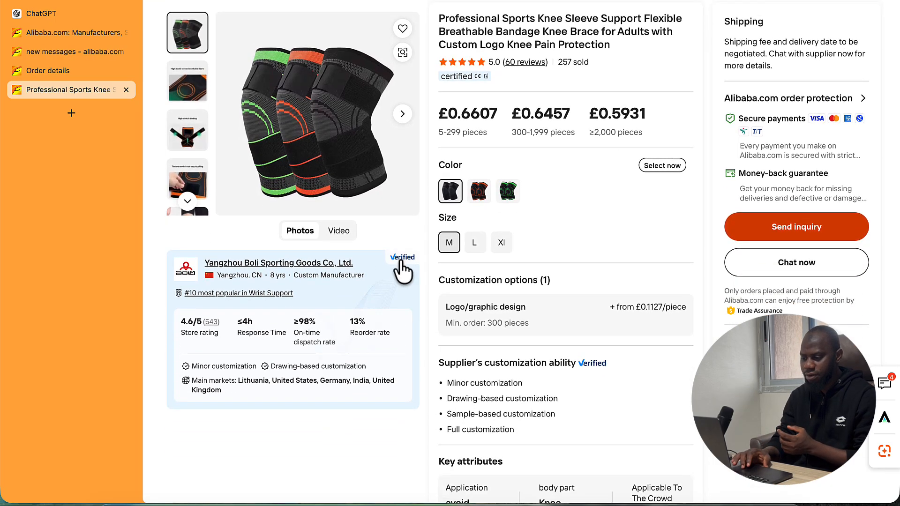
scroll(358, 302, "down", 10)
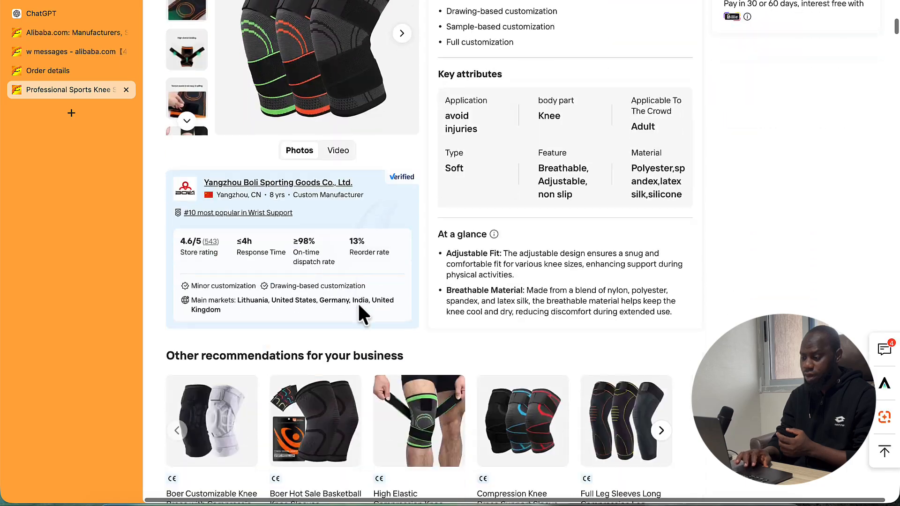
scroll(473, 348, "down", 20)
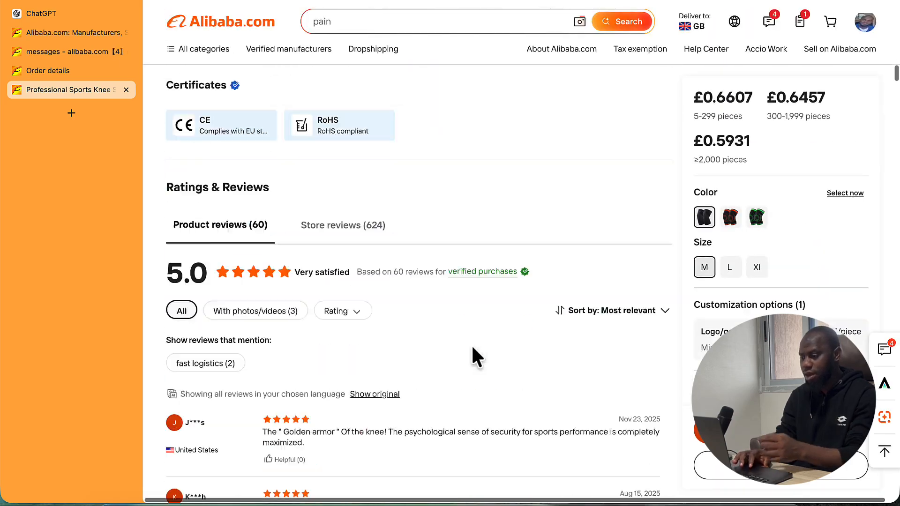
scroll(471, 347, "down", 15)
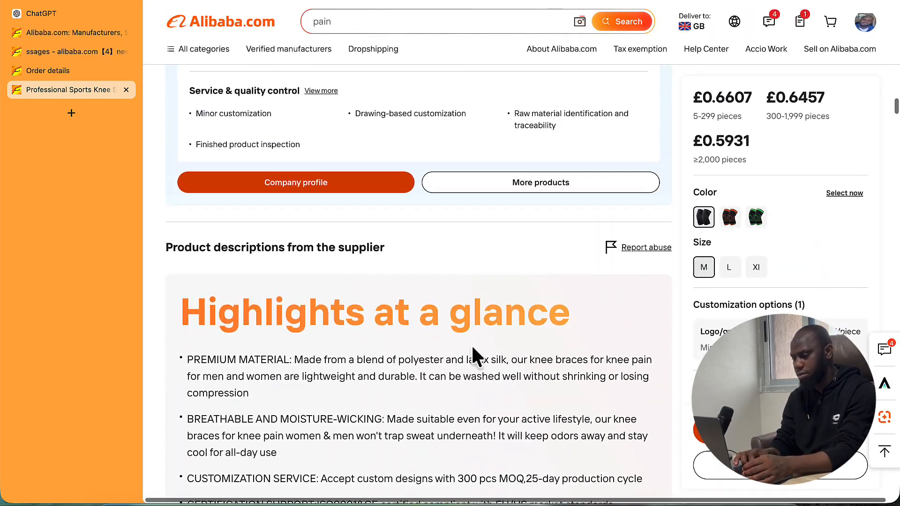
scroll(471, 344, "up", 20)
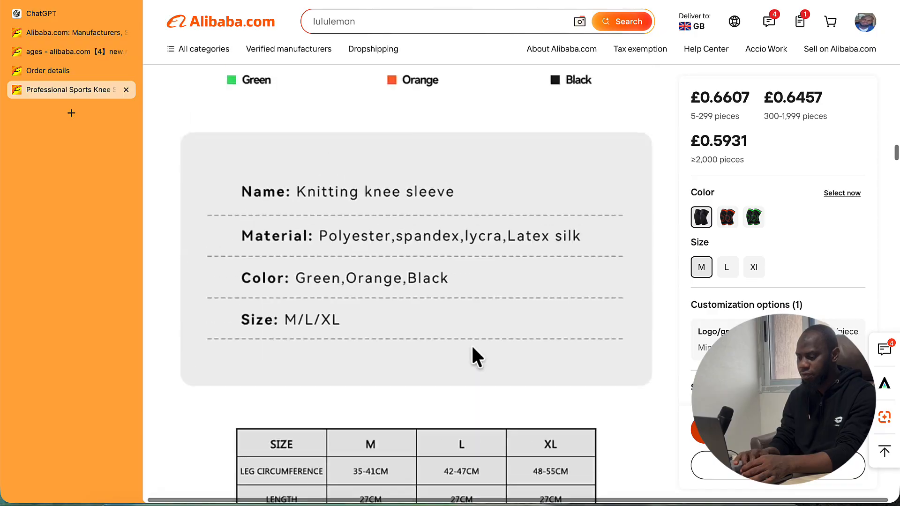
- Scroll the knee sleeve page to review price tiers, colours, M/L/XL sizes and logo customization from £0.1127
scroll(474, 356, "down", 1)
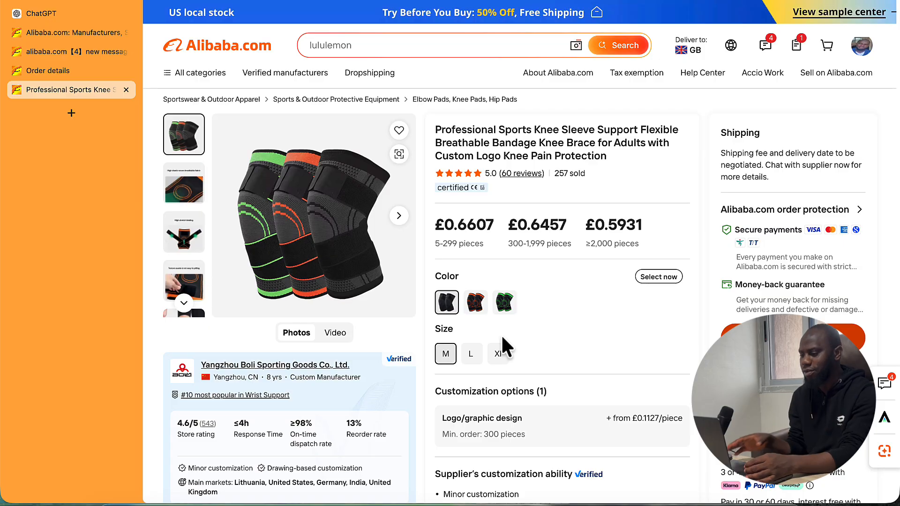
scroll(504, 357, "down", 10)
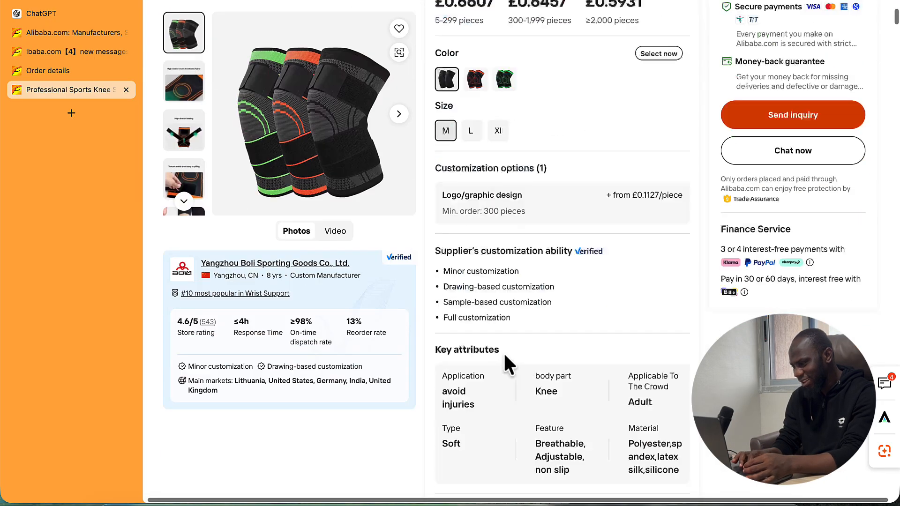
scroll(504, 357, "up", 7)
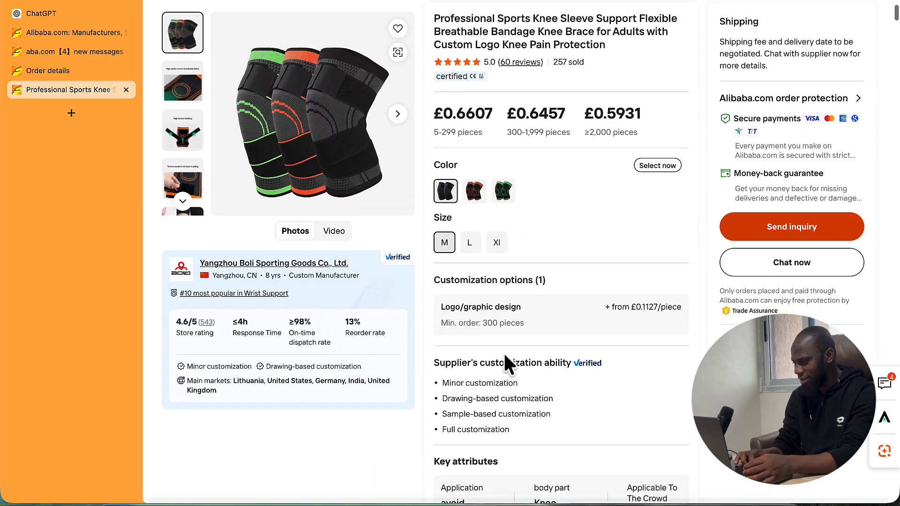
scroll(503, 353, "up", 3)
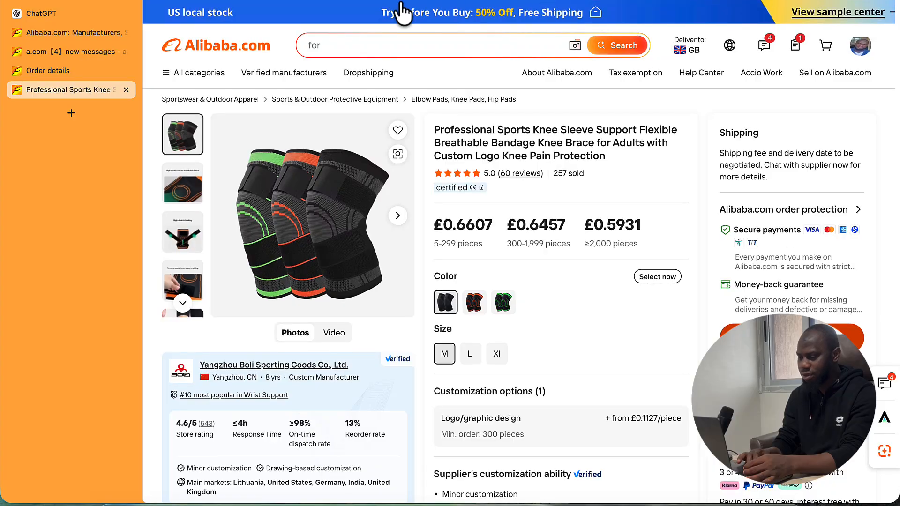
- Open the Shopify homepage in a new tab
left_click(74, 113)
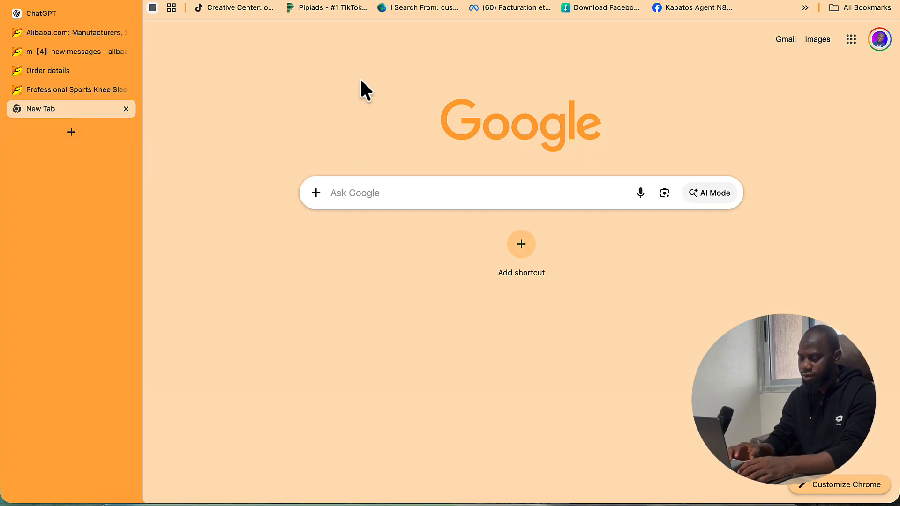
type("shopify")
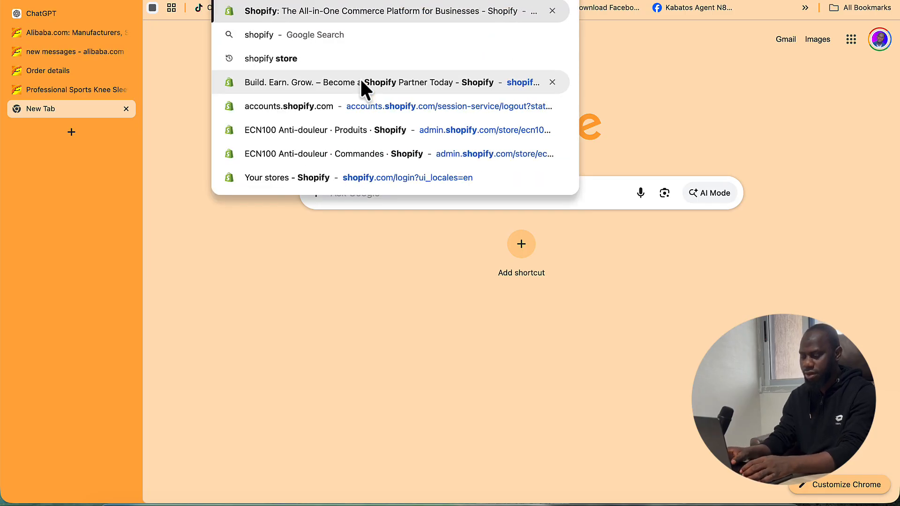
key("Return")
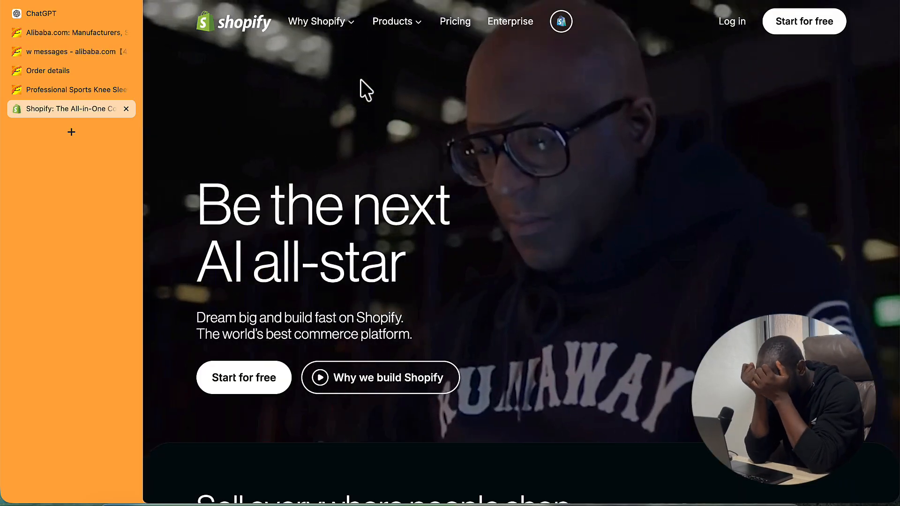
- Search Google for 'youcan' in another tab and open the YouCan website
key("super+t")
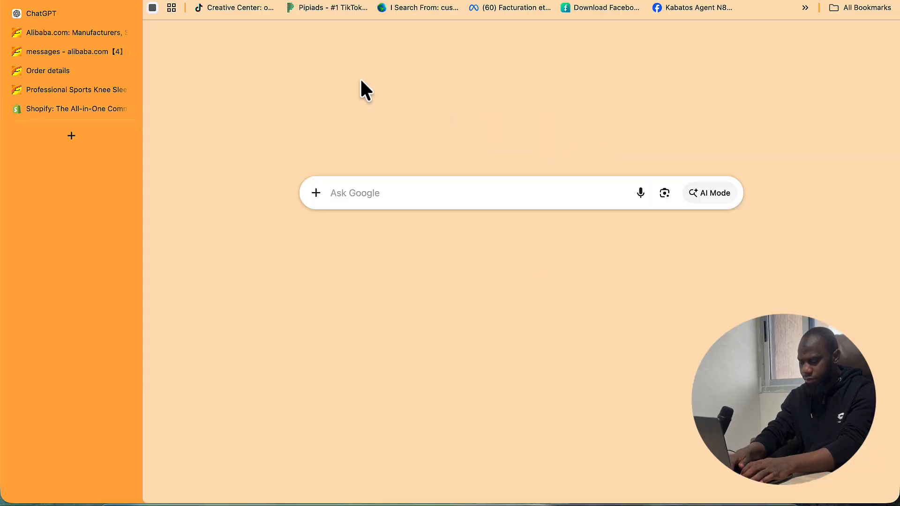
type("youcn")
key("BackSpace")
type("an")
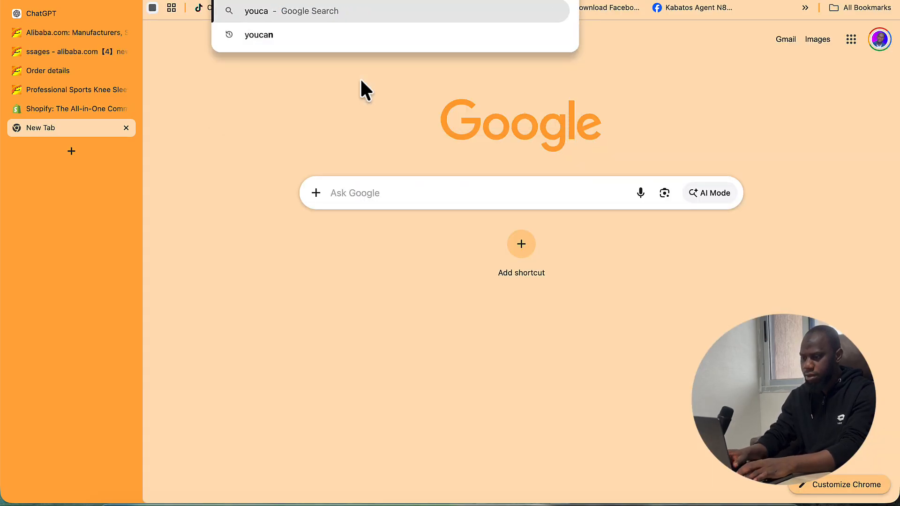
key("Return")
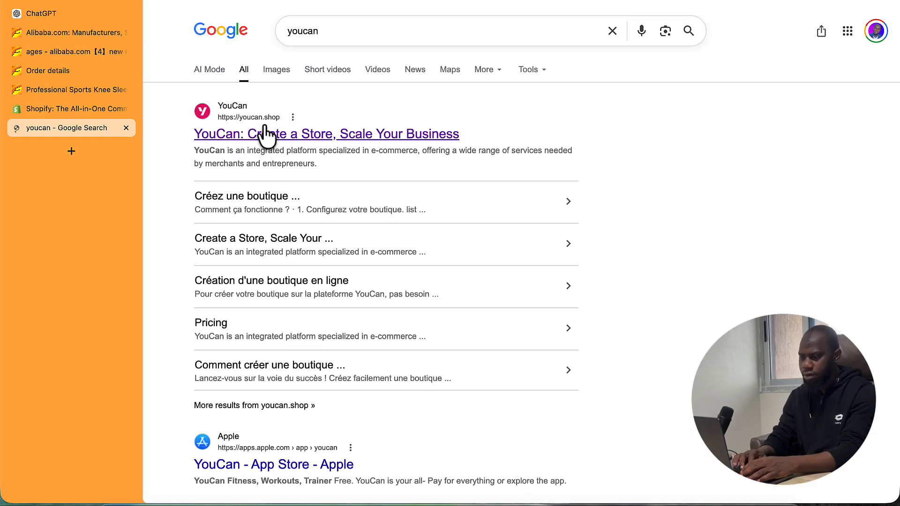
left_click(267, 136)
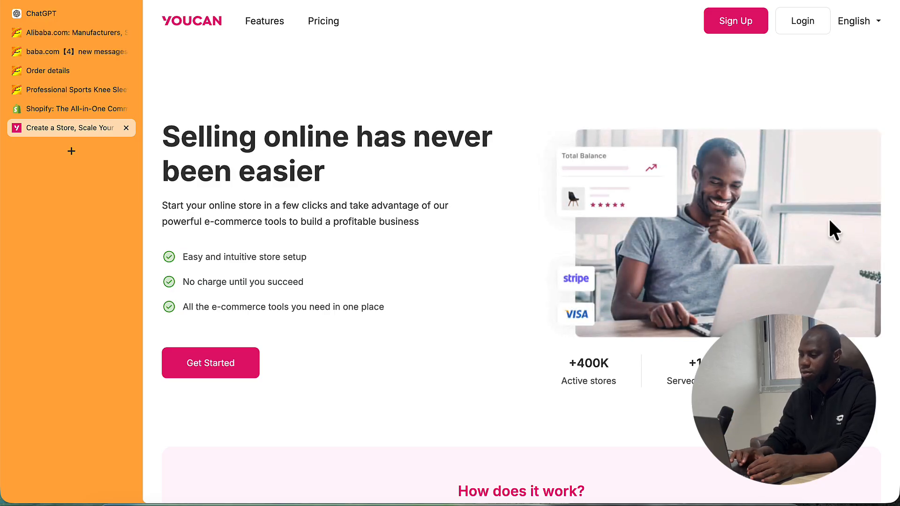
- Log in to YouCan with a Google account, approving the account choice and access consent
left_click(814, 22)
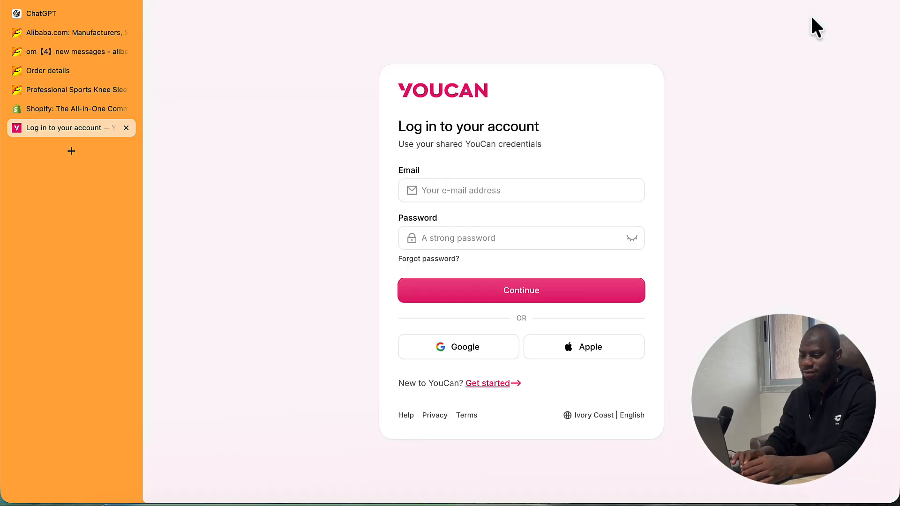
left_click(437, 354)
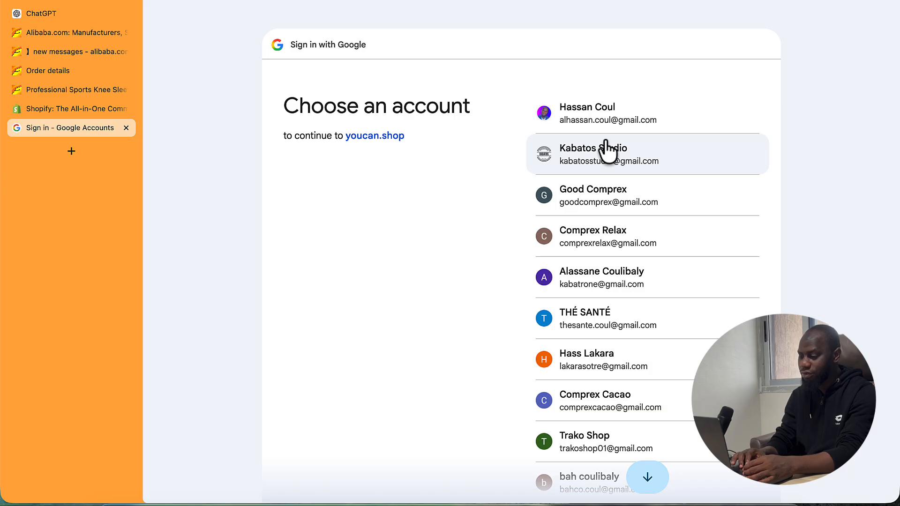
left_click(593, 149)
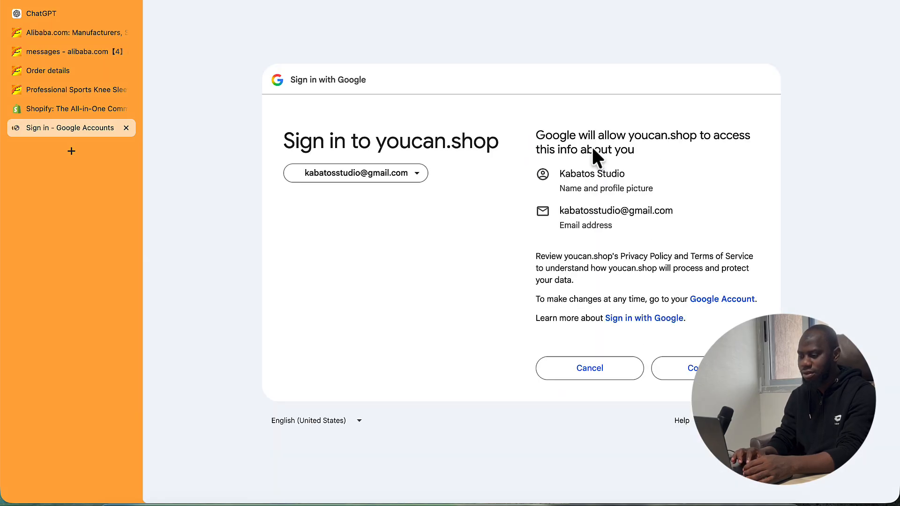
left_click(705, 368)
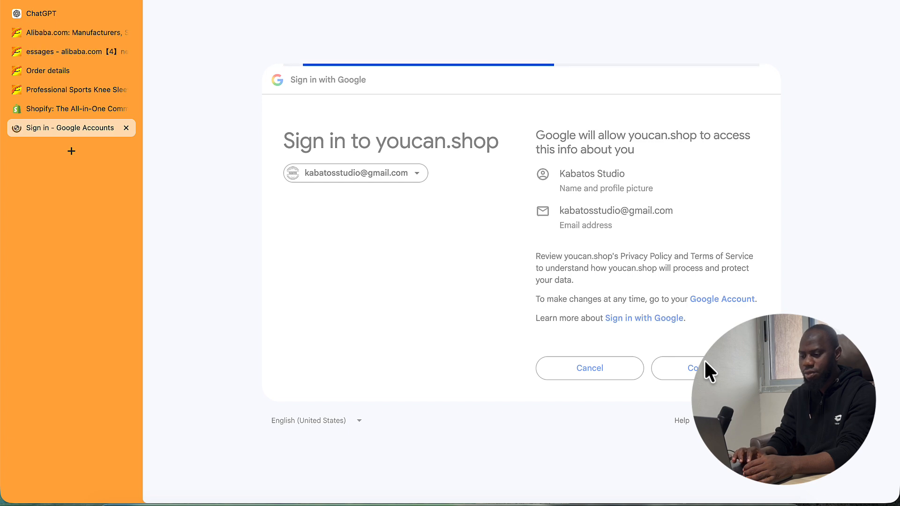
left_click(702, 391)
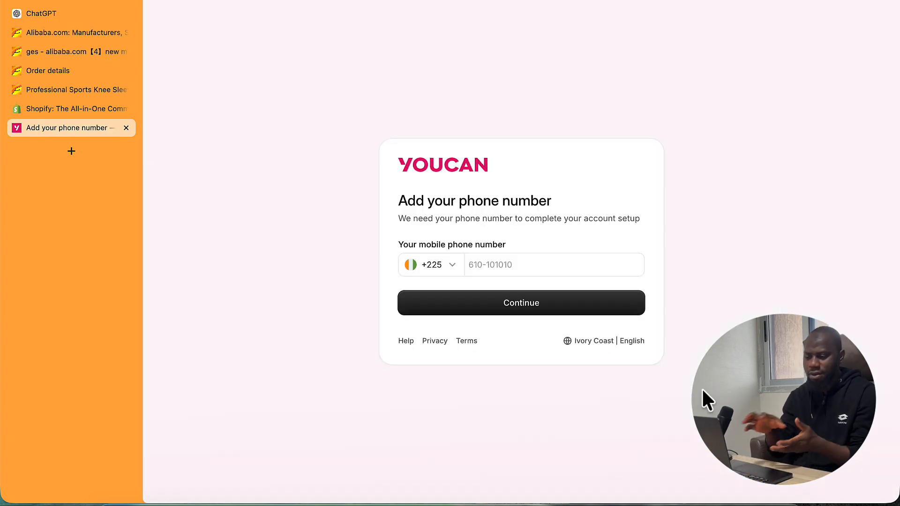
- Enter the mobile phone number to complete YouCan account setup
left_click(504, 269)
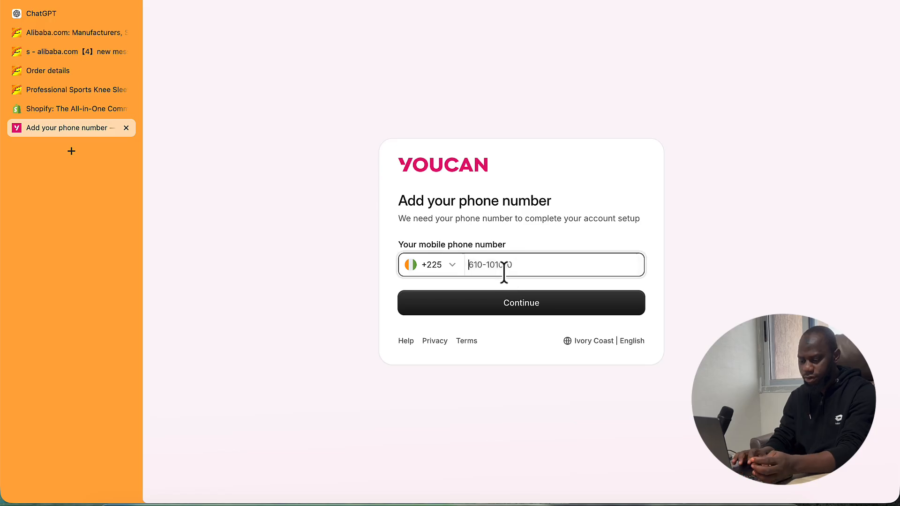
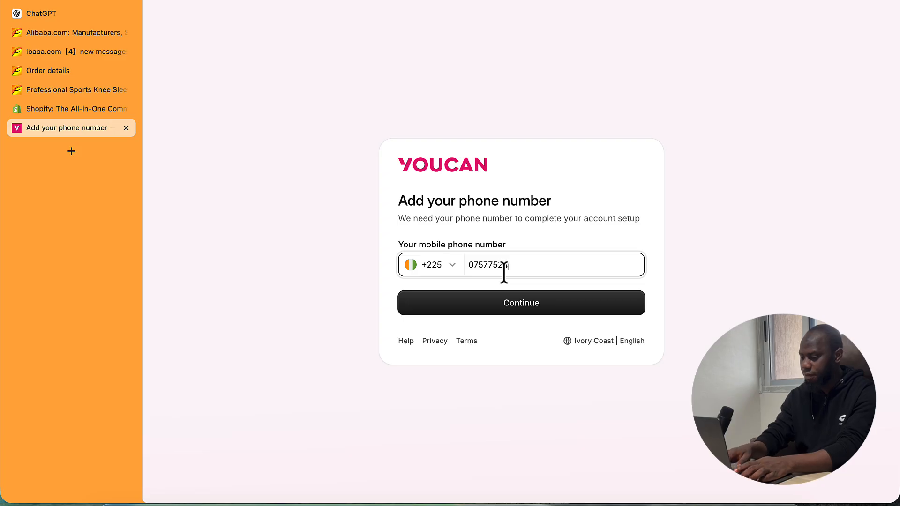
left_click(501, 309)
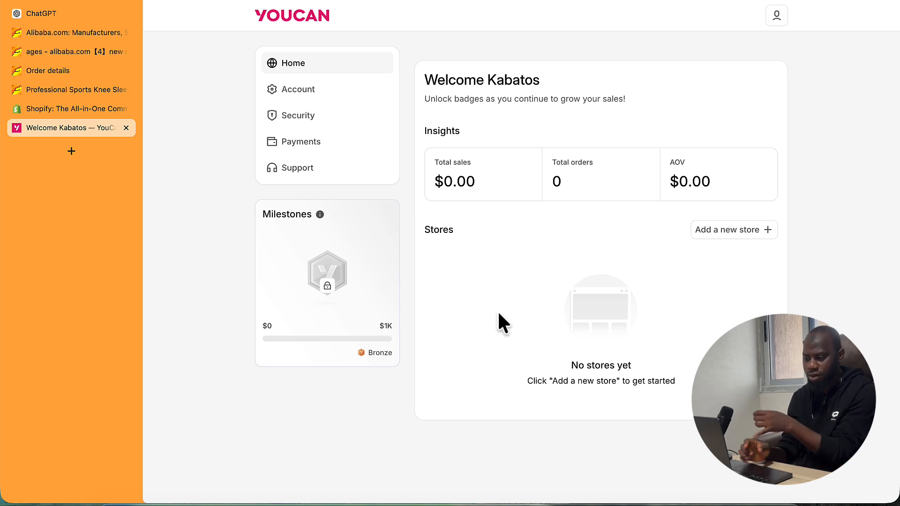
- Look at YouCan's Payments page and Home dashboard, then return to the Shopify tab
left_click(320, 144)
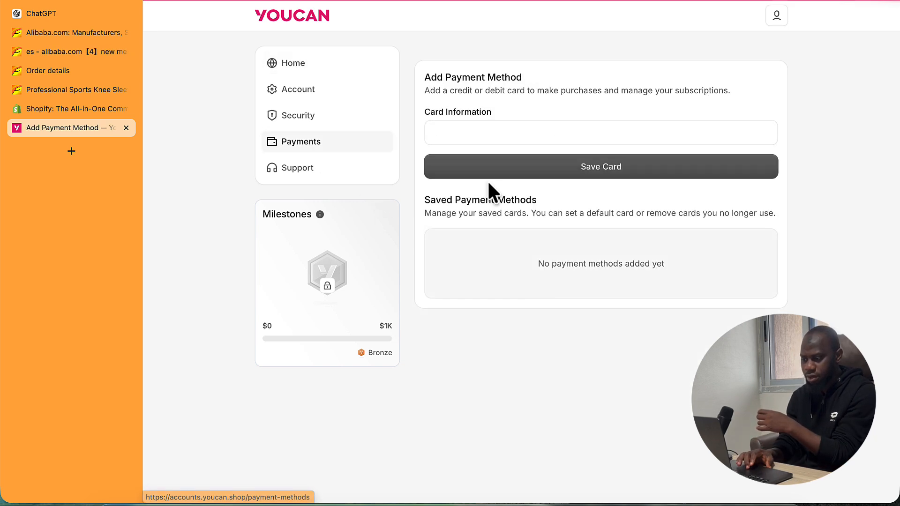
left_click(275, 64)
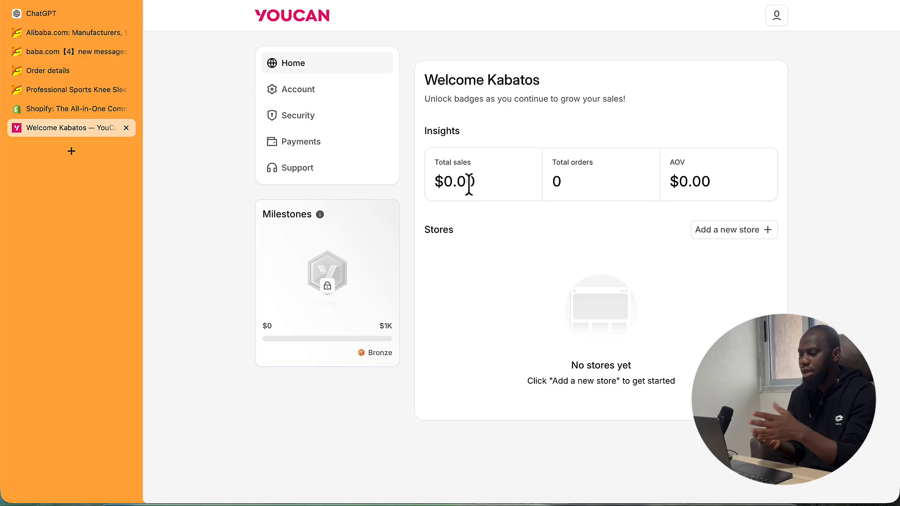
left_click(51, 112)
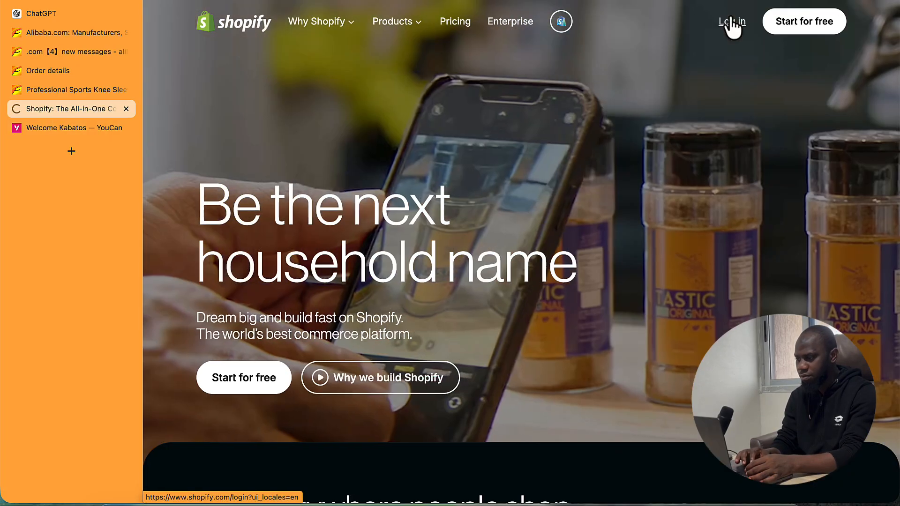
- Log in to the Shopify admin and reach the ECN100 Anti-douleur store's home page
left_click(732, 22)
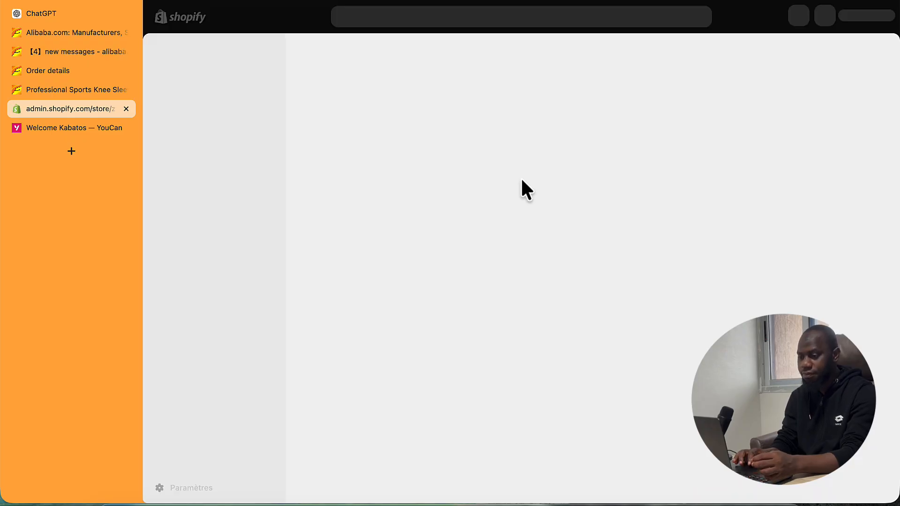
left_click(96, 131)
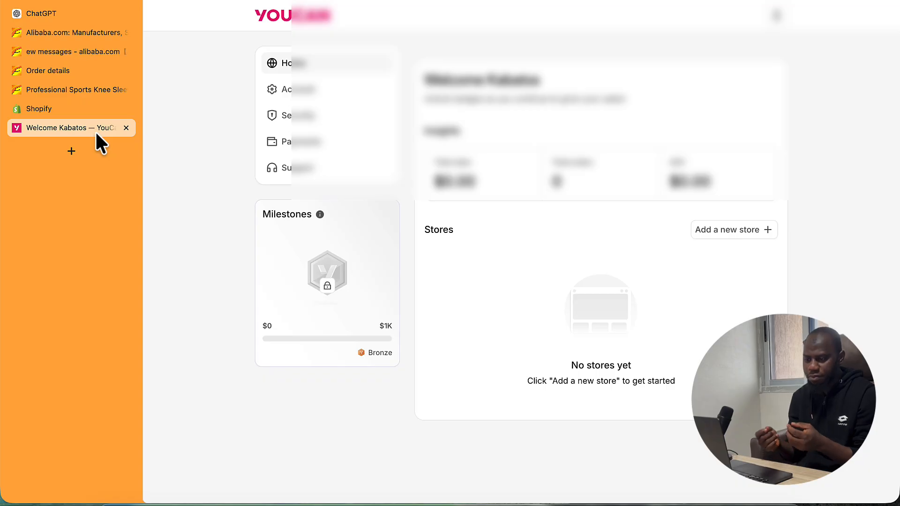
left_click(82, 108)
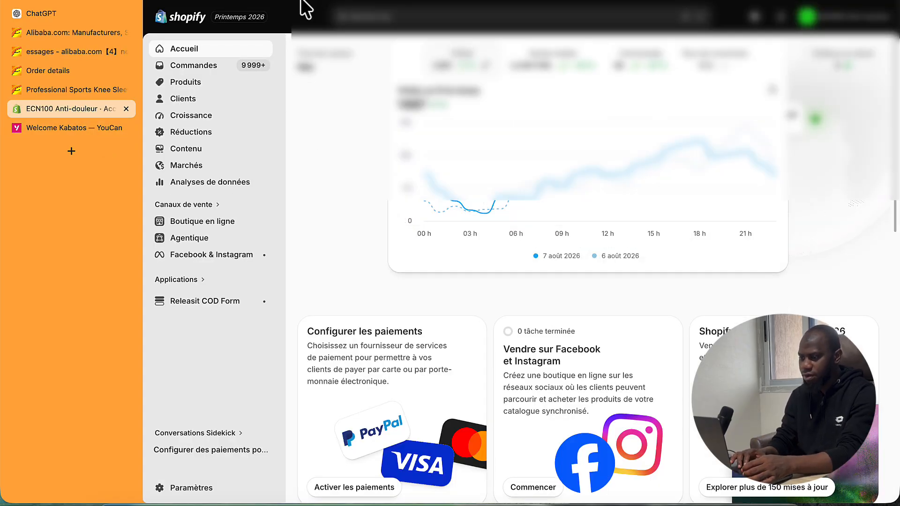
left_click(194, 15)
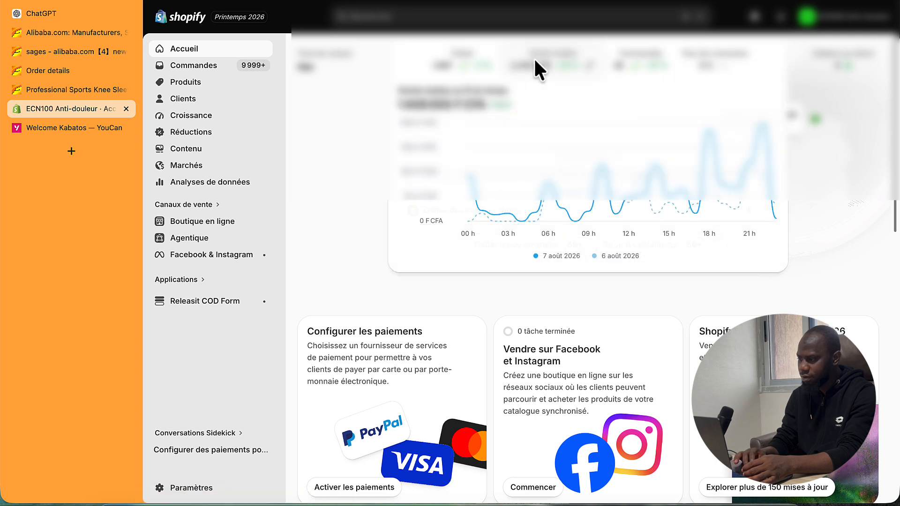
left_click(175, 49)
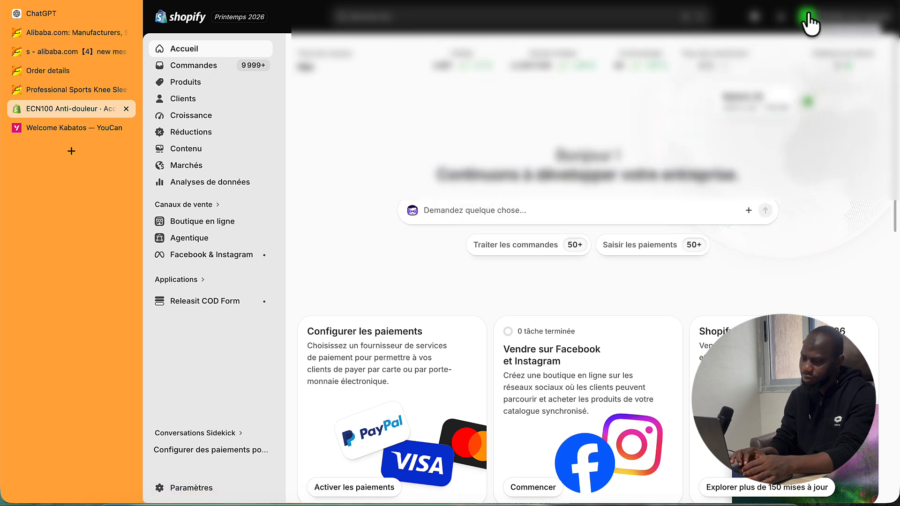
- Bring up the Shopify account menu with its store options
left_click(871, 4)
left_click(870, 3)
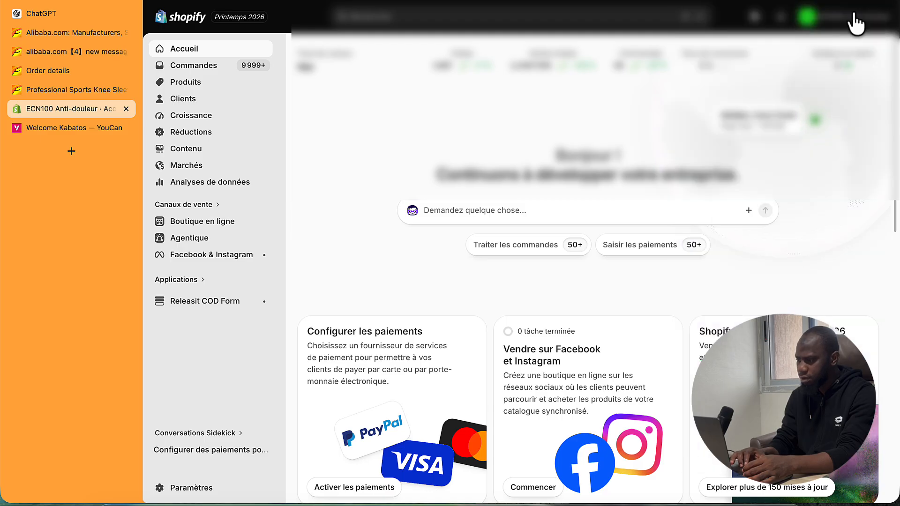
left_click(818, 26)
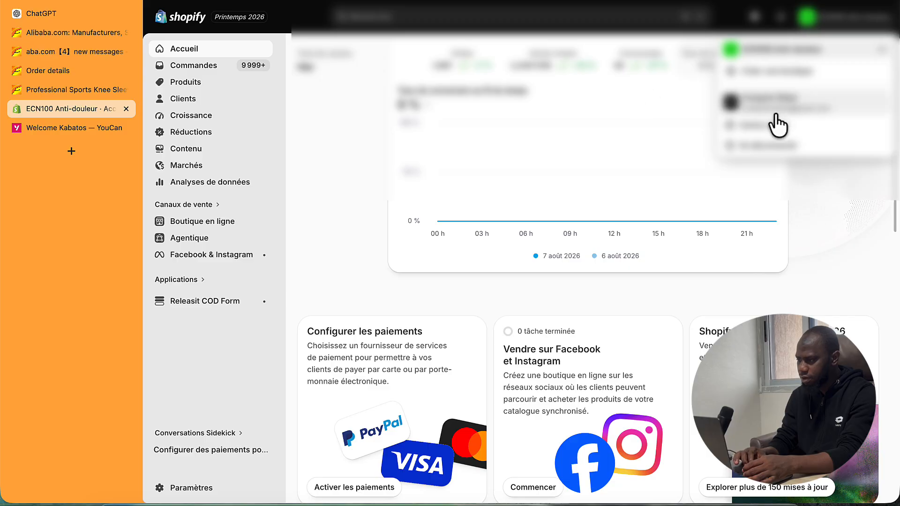
- Choose Créer une boutique, then skip both the plan offer and the setup questionnaire
left_click(770, 86)
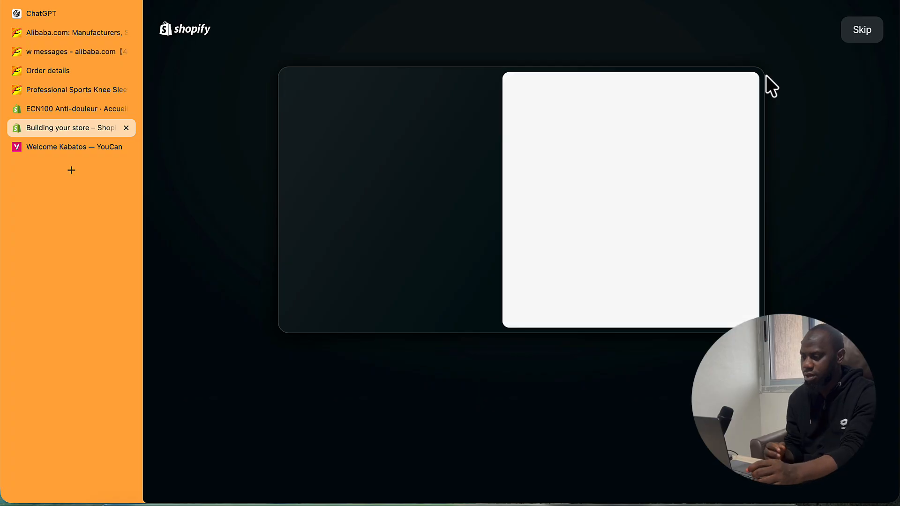
left_click(859, 37)
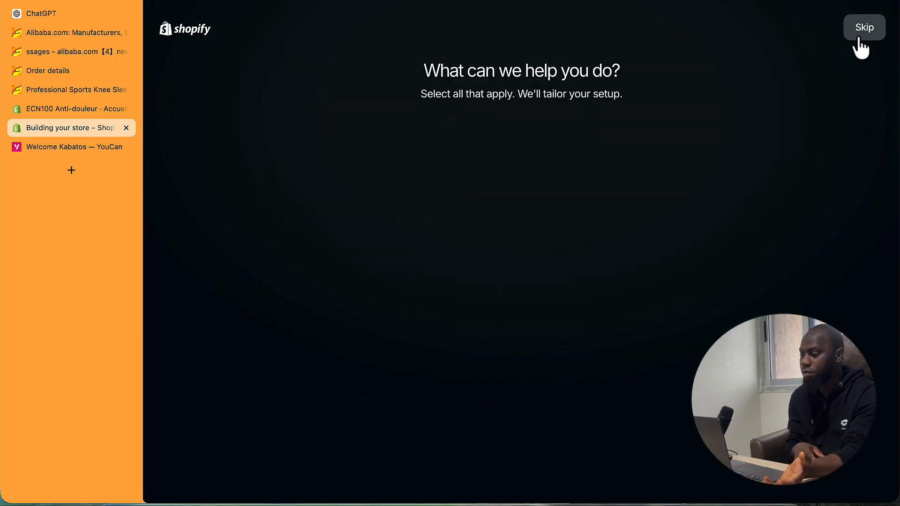
left_click(859, 39)
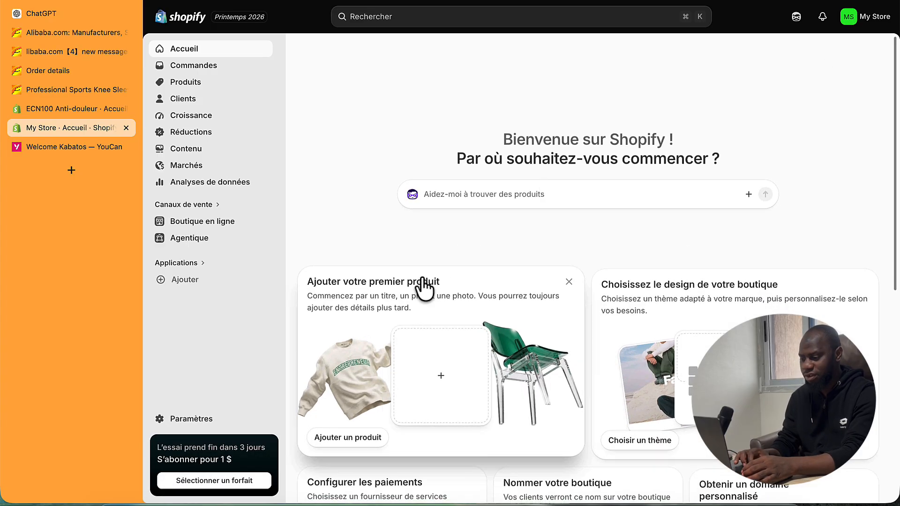
- Look at the $1 subscription offer and its payment card, then dismiss it without subscribing
scroll(424, 287, "down", 5)
scroll(424, 287, "down", 2)
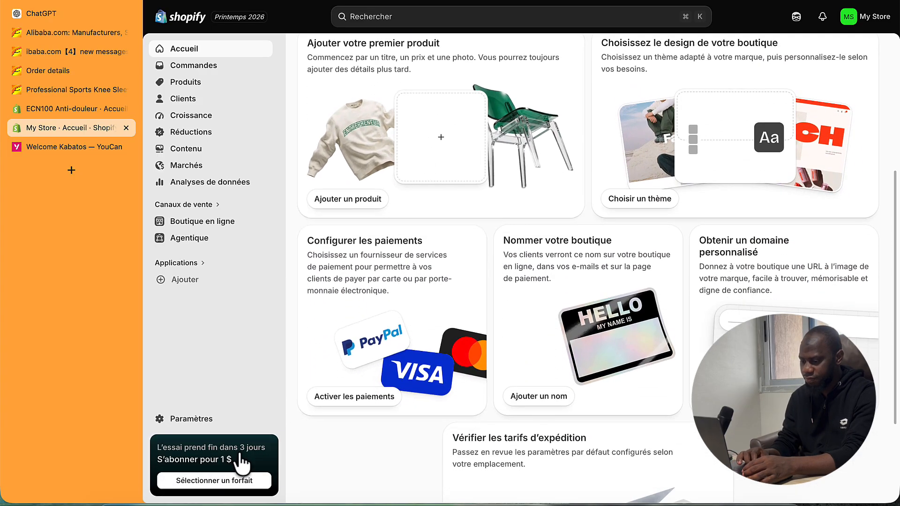
left_click(202, 481)
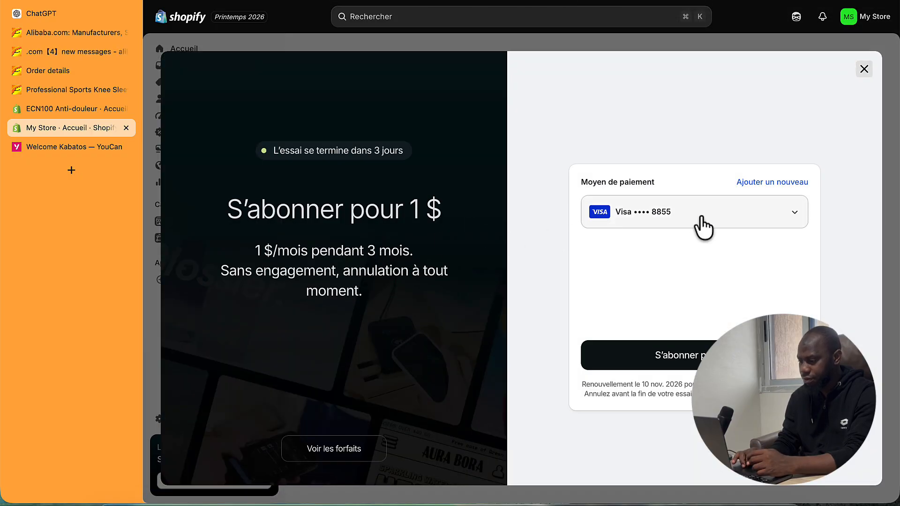
left_click(704, 220)
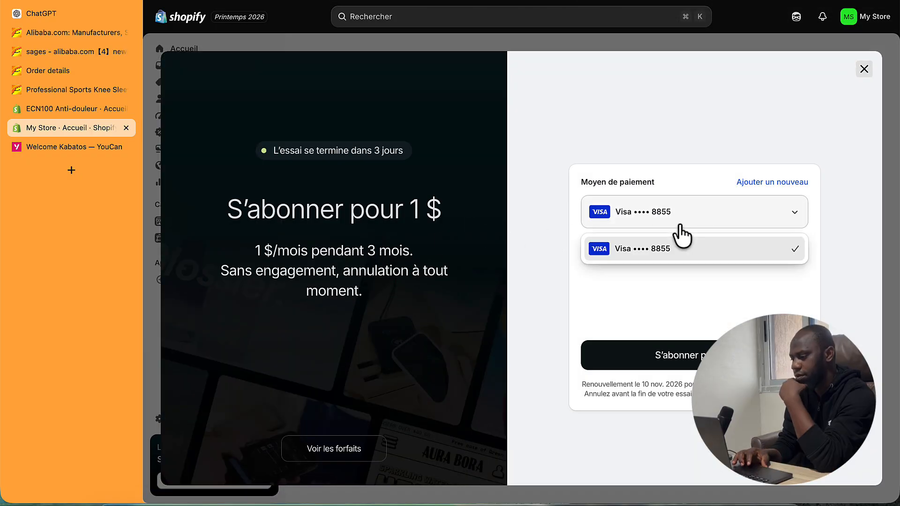
left_click(868, 73)
left_click(868, 73)
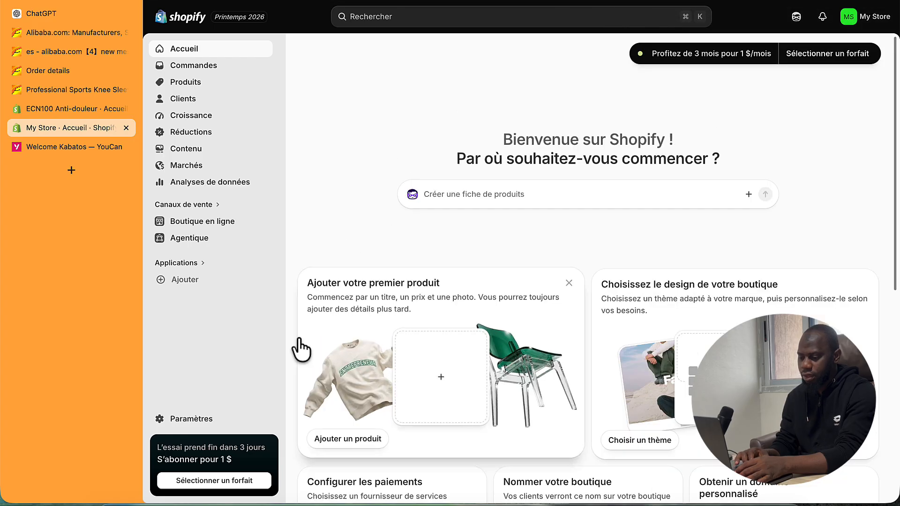
- Go to Produits and start a new product with Ajouter un produit
scroll(300, 350, "down", 3)
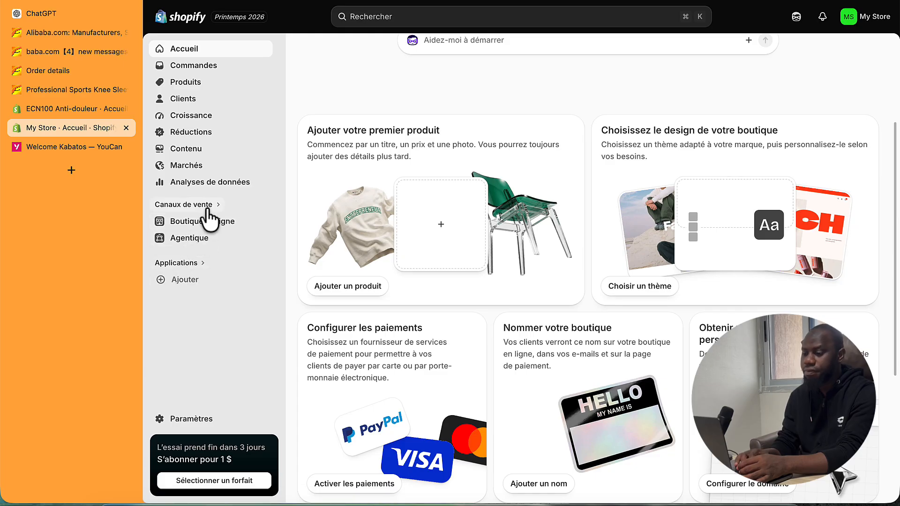
left_click(189, 83)
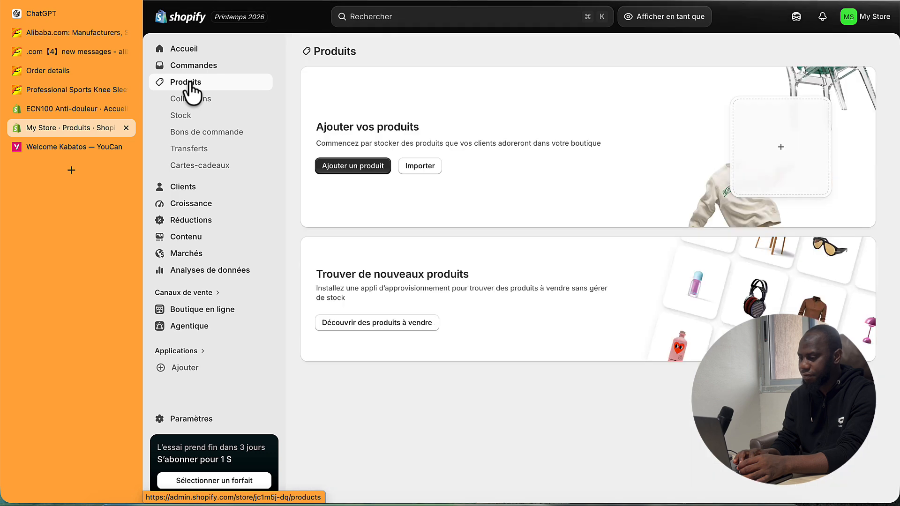
left_click(335, 167)
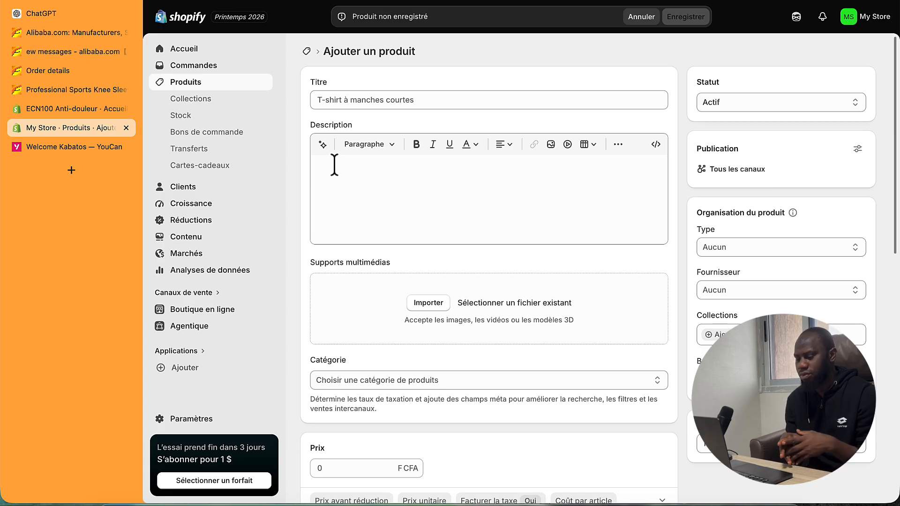
left_click(183, 421)
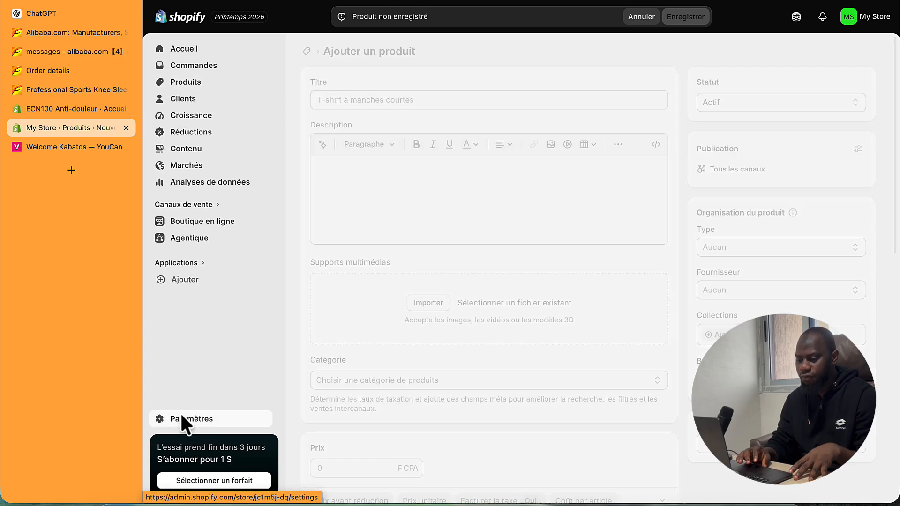
scroll(311, 196, "down", 3)
scroll(302, 220, "down", 8)
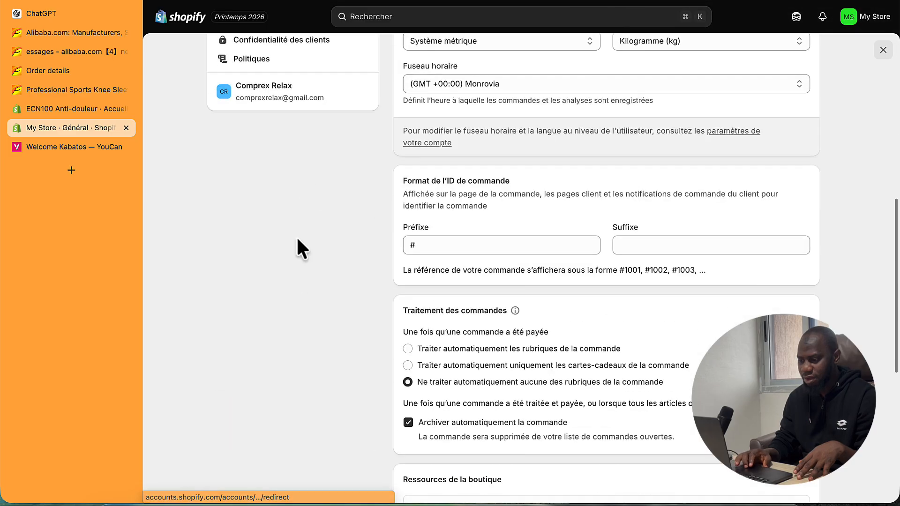
scroll(299, 230, "up", 5)
left_click(254, 283)
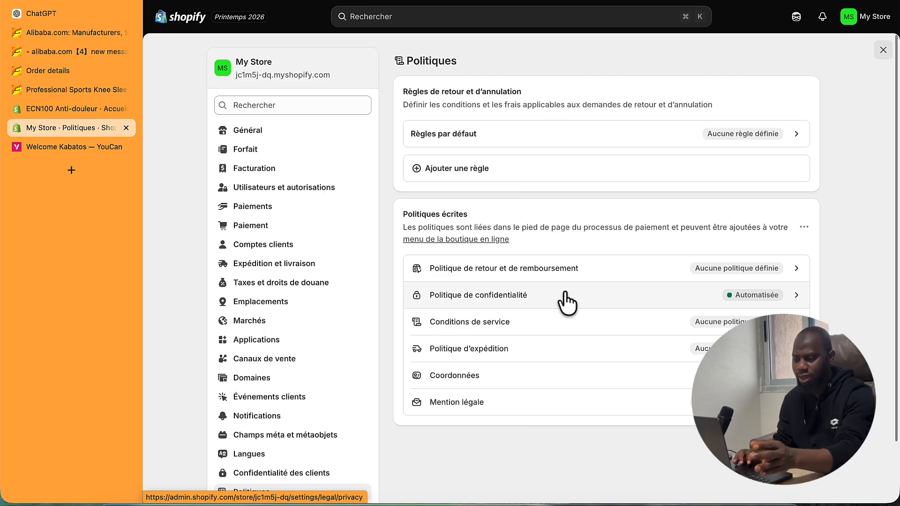
left_click(262, 131)
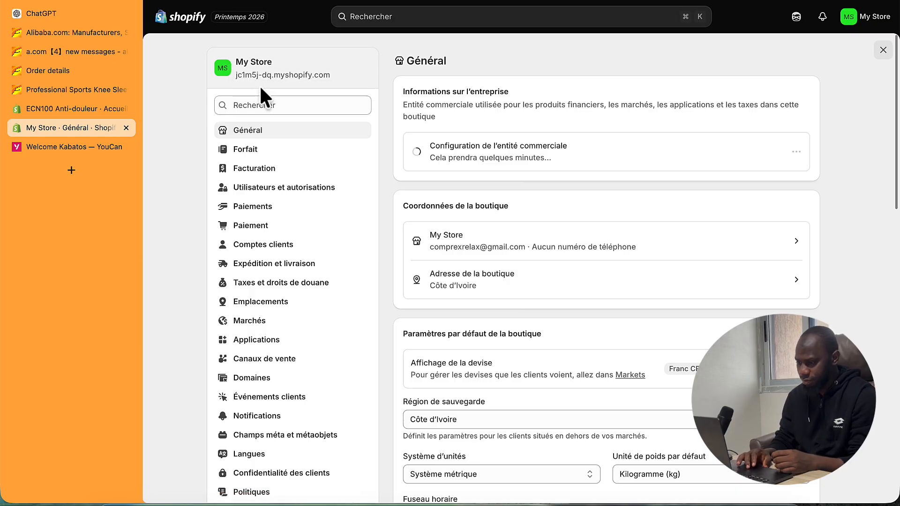
scroll(267, 331, "down", 7)
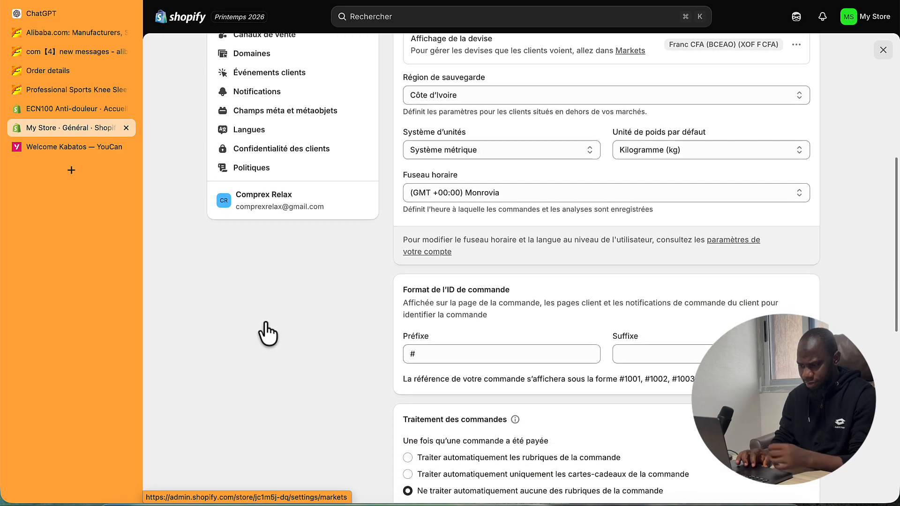
scroll(267, 333, "up", 7)
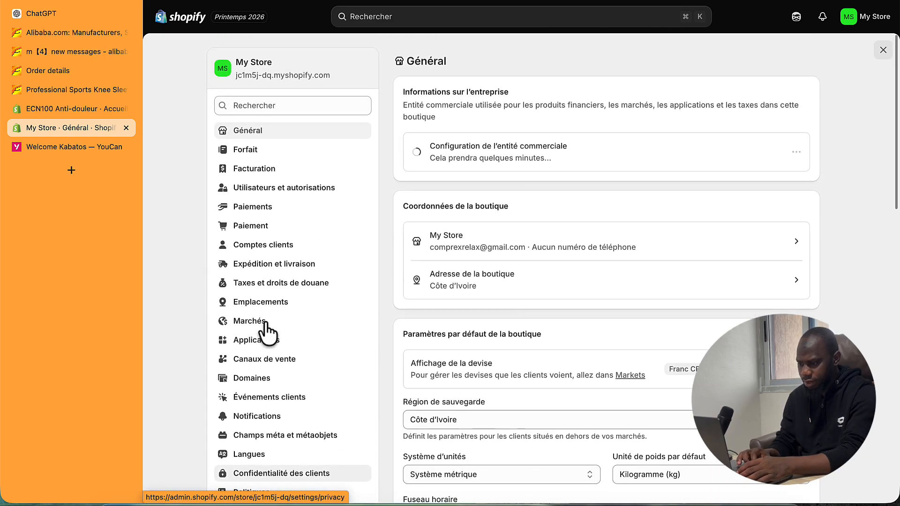
left_click(884, 51)
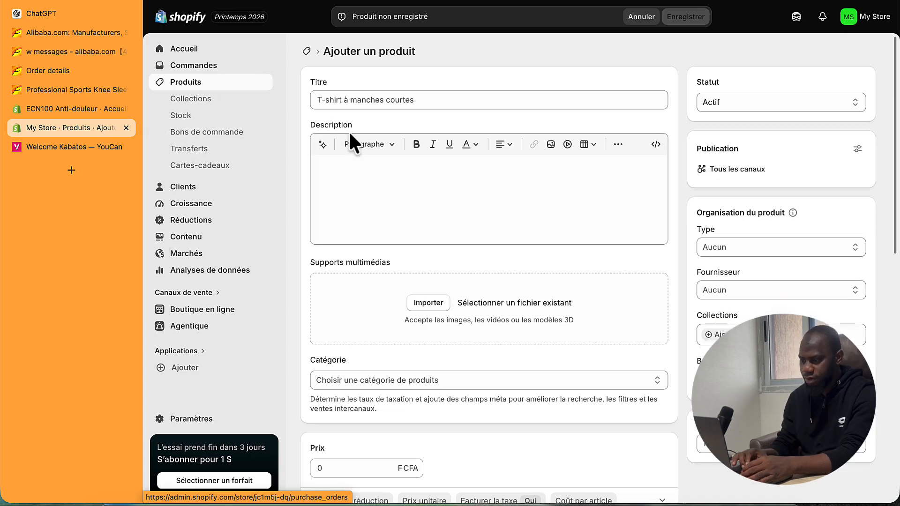
- Leave the empty Titre field and bring up the Alibaba Professional Sports Knee Sleeve page
left_click(399, 100)
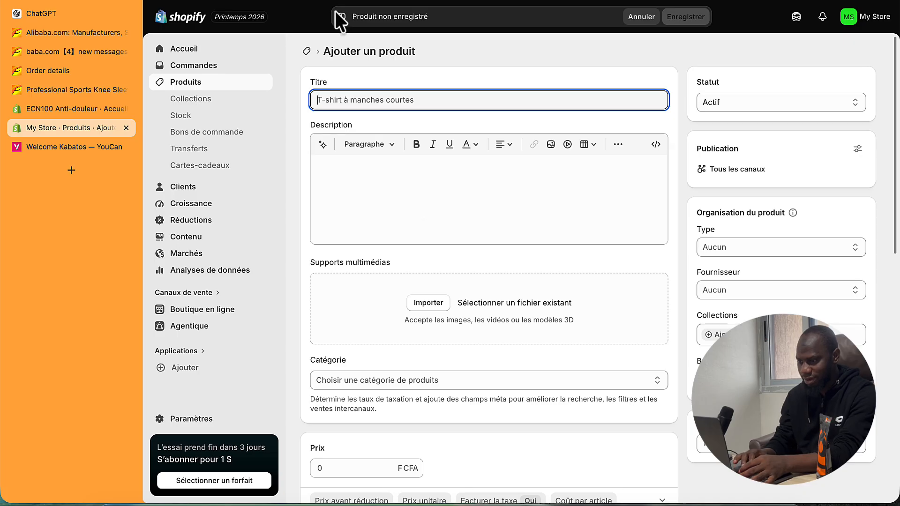
left_click(63, 90)
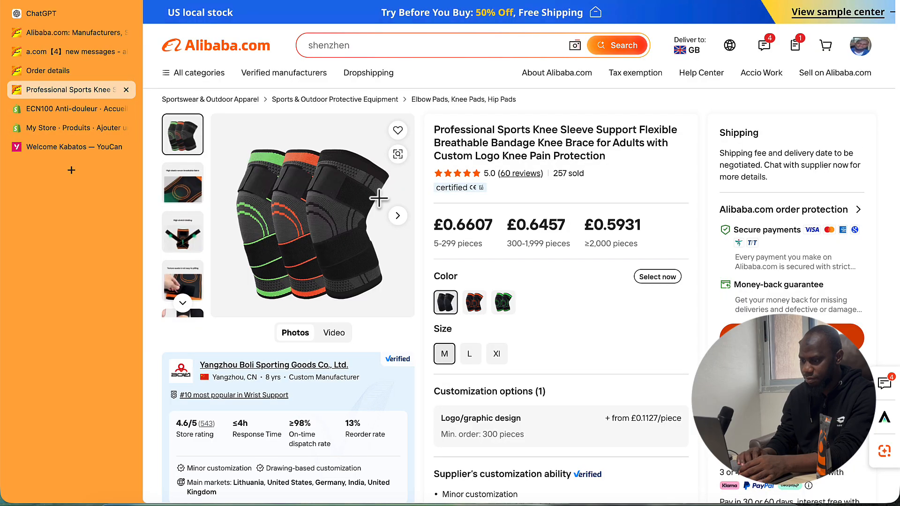
- Save the three-sleeve photo into a new Desktop folder named 'CHEVILLERE GENOUILLERE'
left_click(328, 207)
right_click(477, 184)
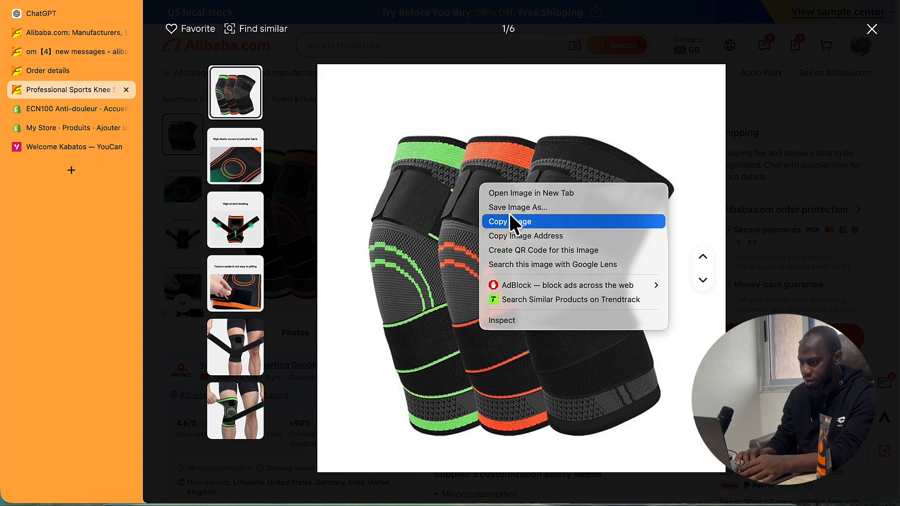
left_click(521, 207)
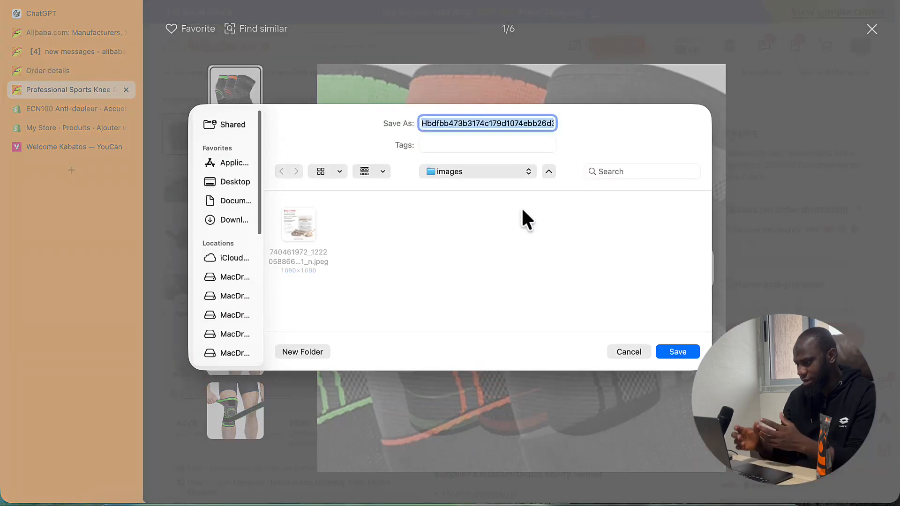
left_click(488, 173)
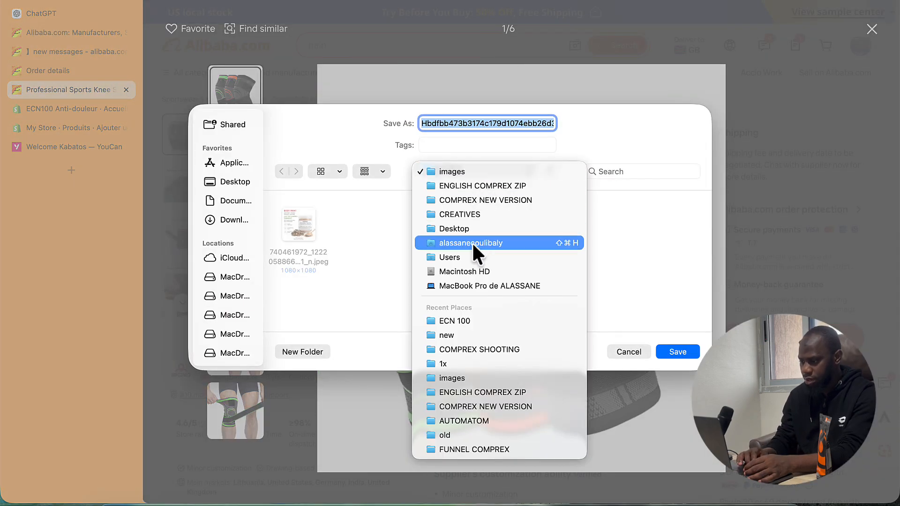
left_click(245, 181)
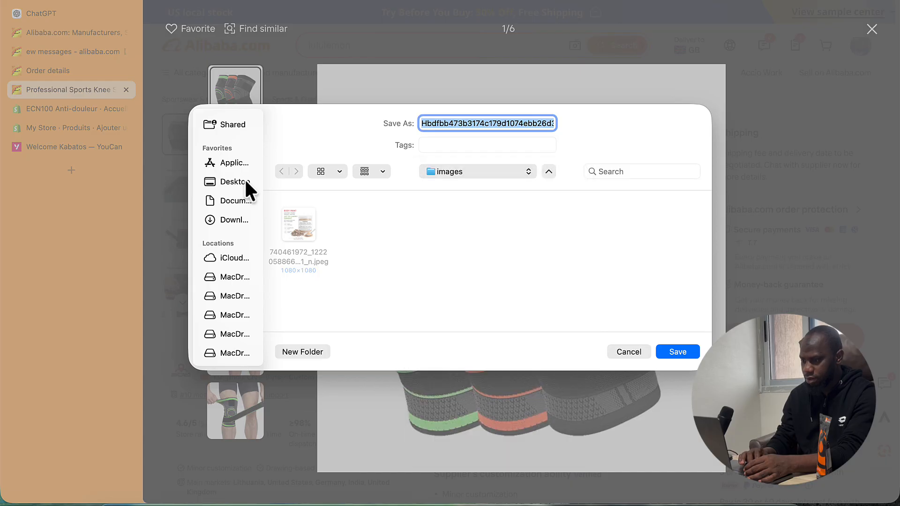
left_click(224, 181)
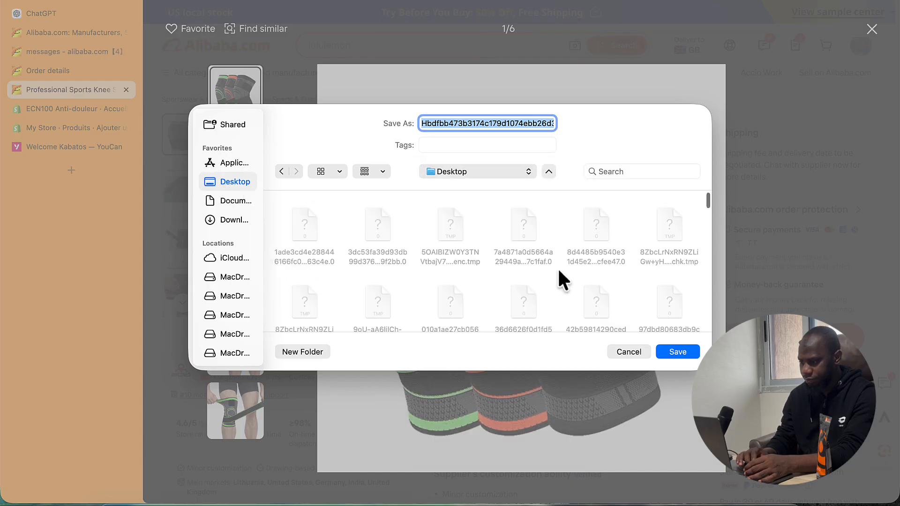
left_click(302, 352)
key("Caps_Lock")
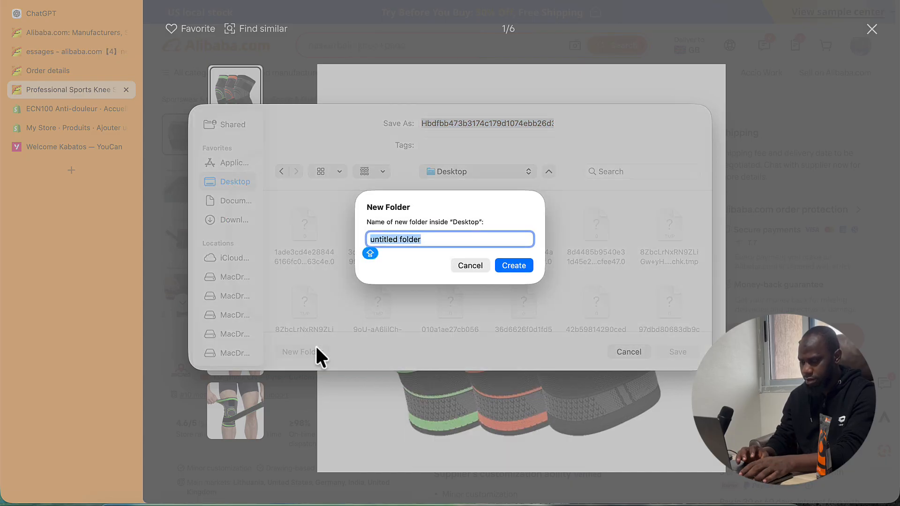
type("CHE")
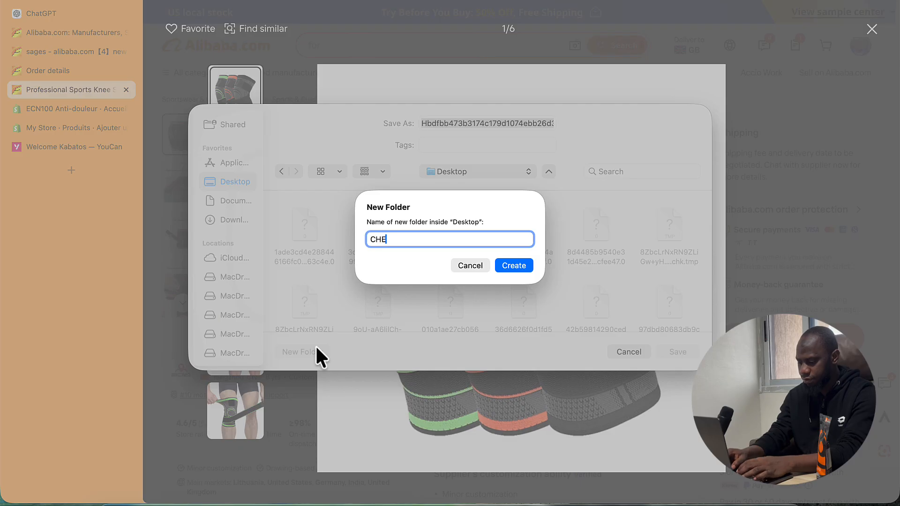
type("VILL")
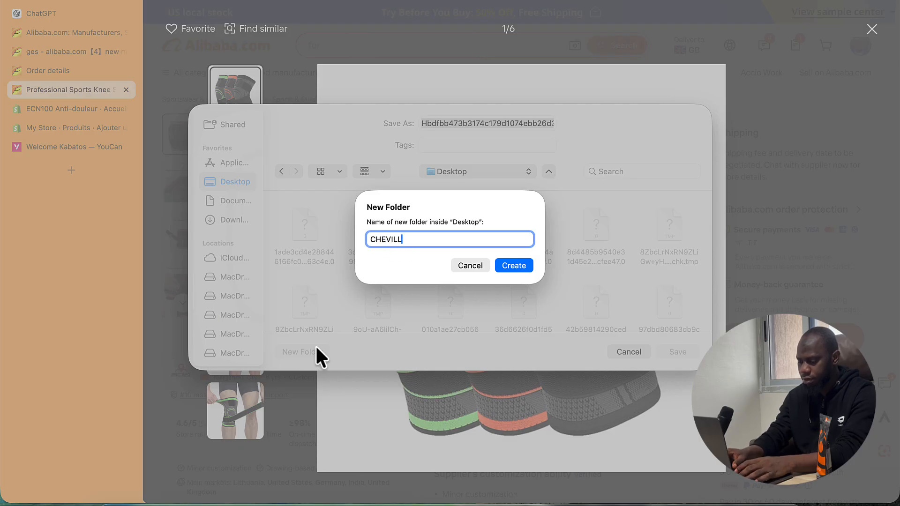
type("ERE")
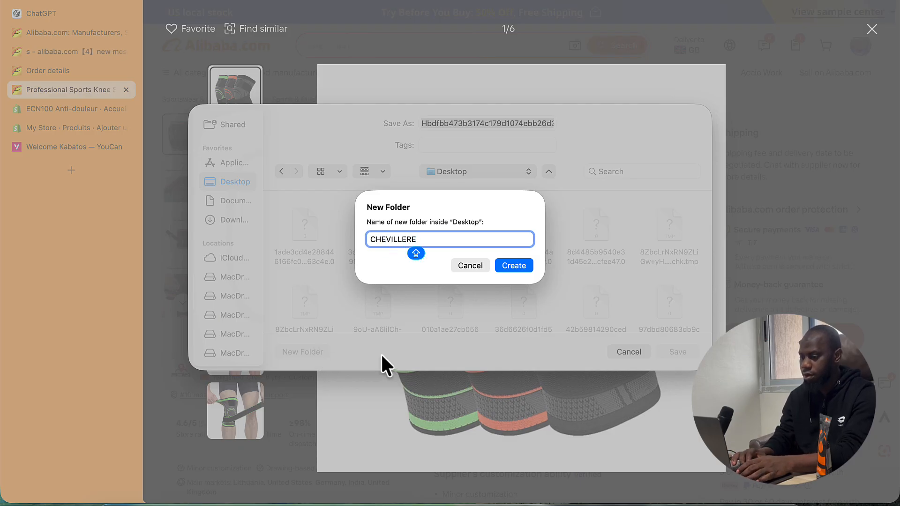
type(" GE")
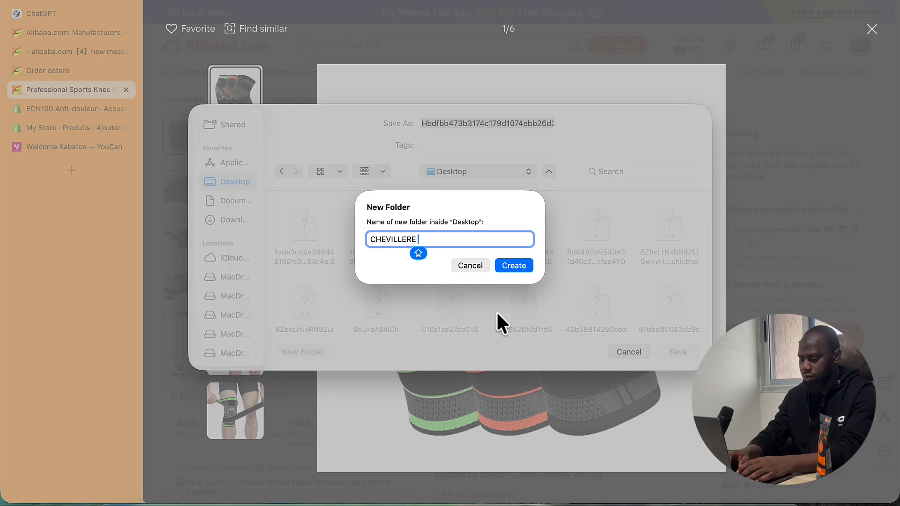
type("NOUI")
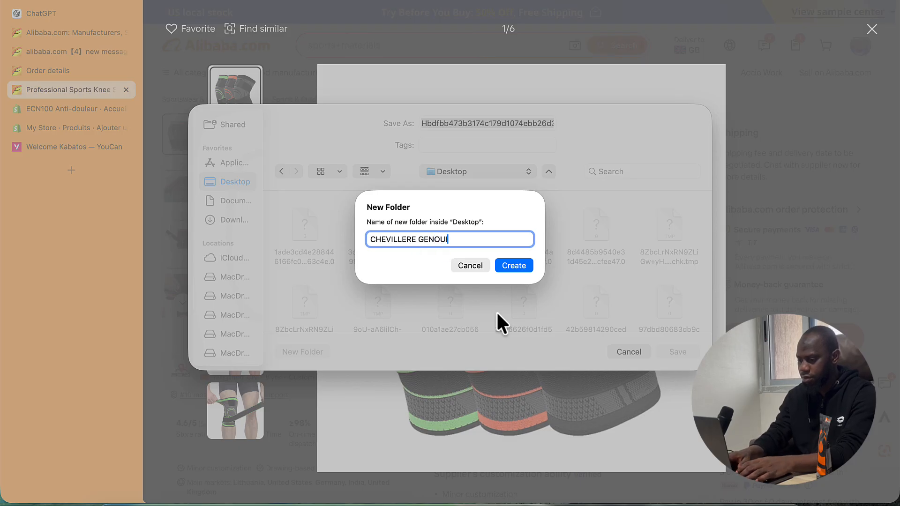
type("LLERE")
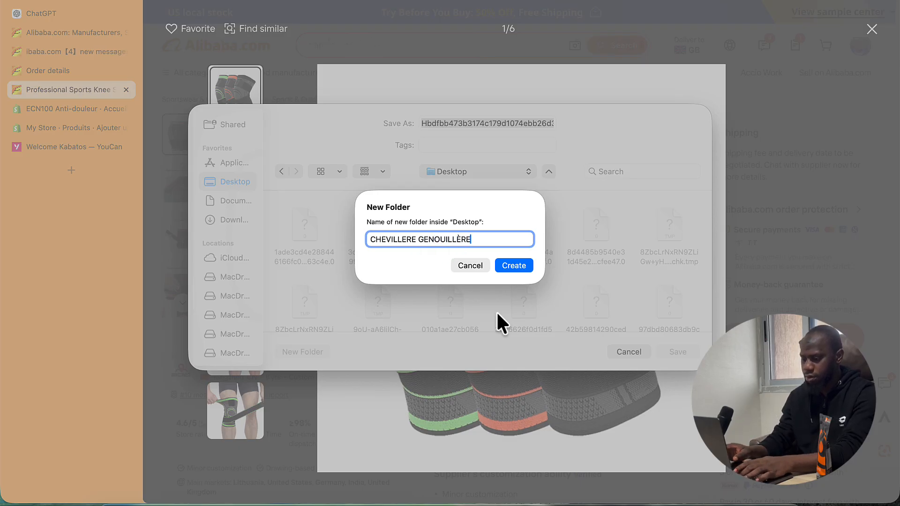
key("Return")
left_click(678, 351)
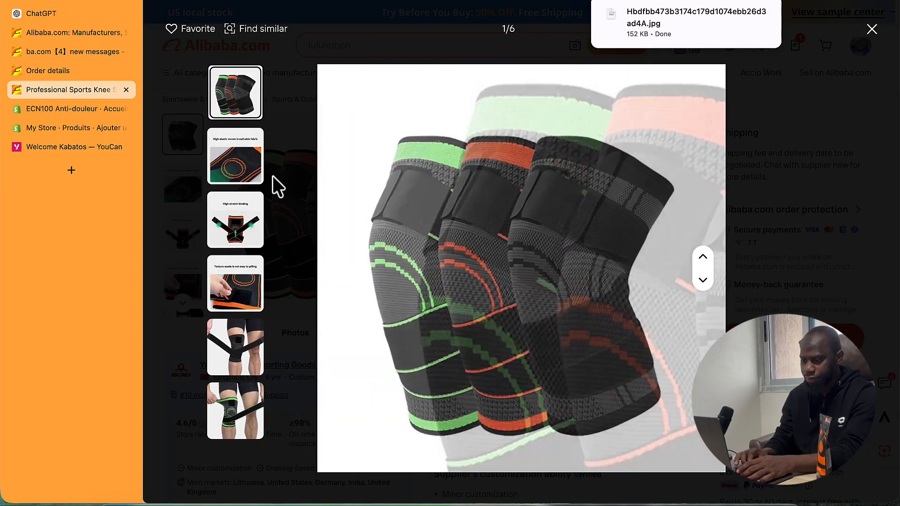
left_click(237, 230)
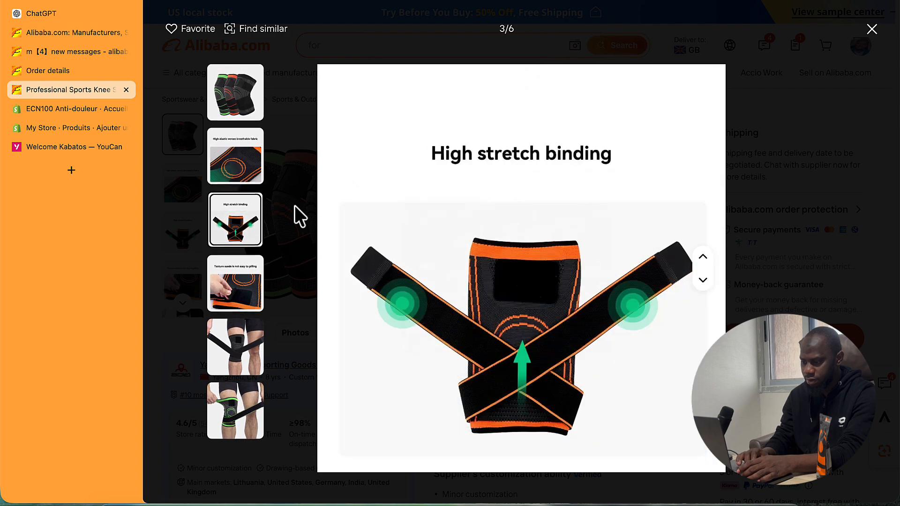
- Bring the later product thumbnails into view and reopen the product photo full-screen
left_click(872, 29)
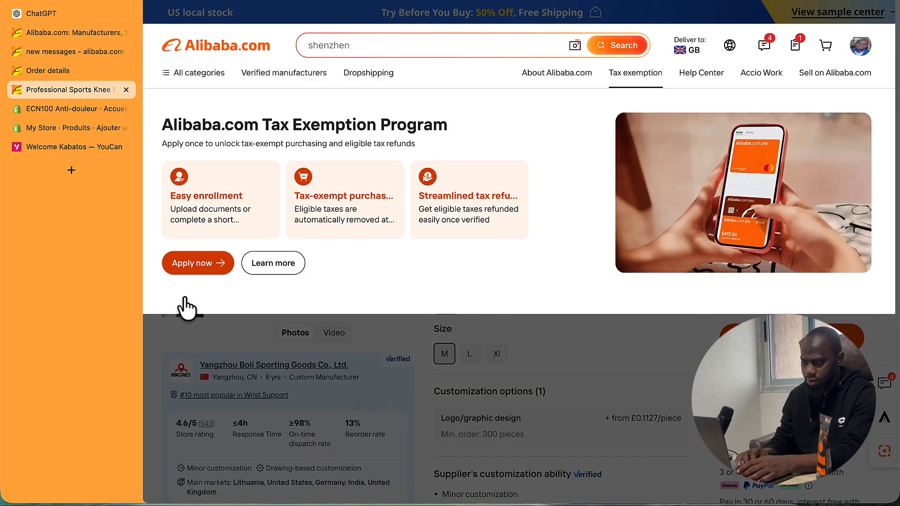
left_click(184, 303)
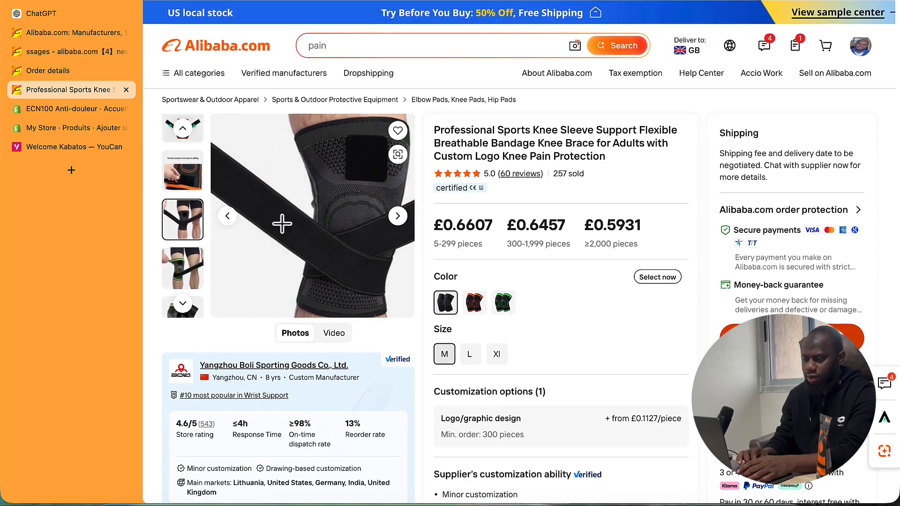
scroll(281, 220, "down", 5)
scroll(284, 232, "up", 1)
scroll(283, 232, "up", 5)
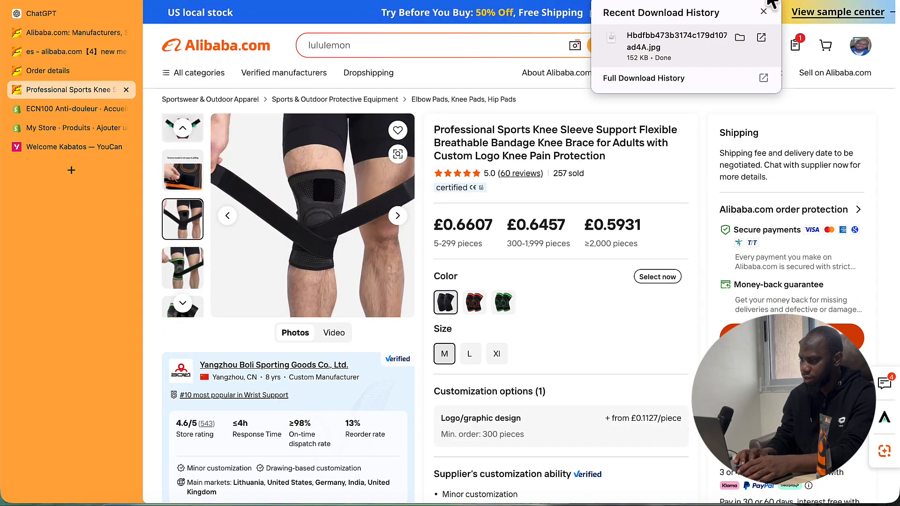
left_click(740, 2)
scroll(652, 201, "down", 3)
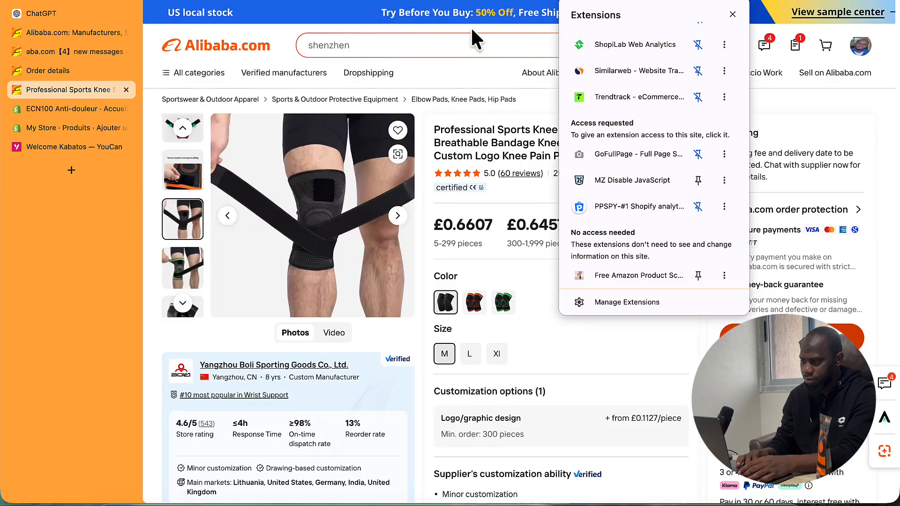
left_click(471, 26)
right_click(334, 239)
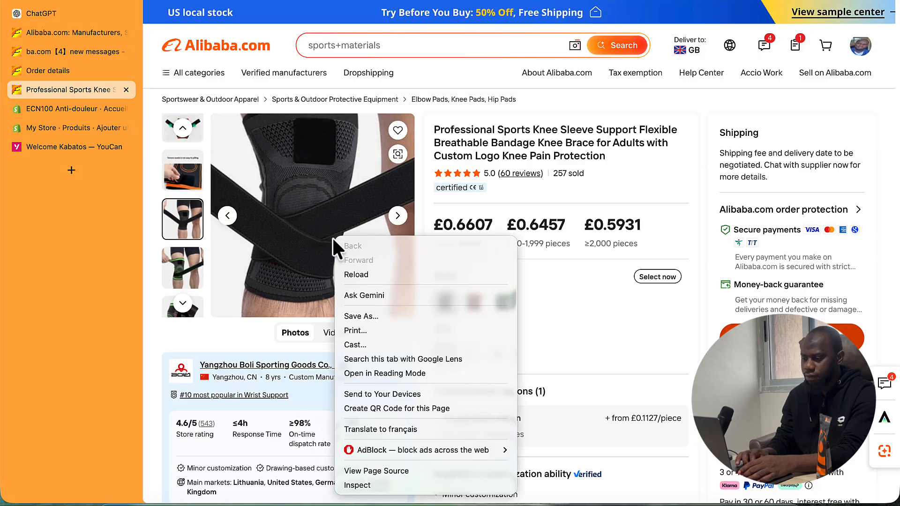
left_click(317, 165)
left_click(317, 164)
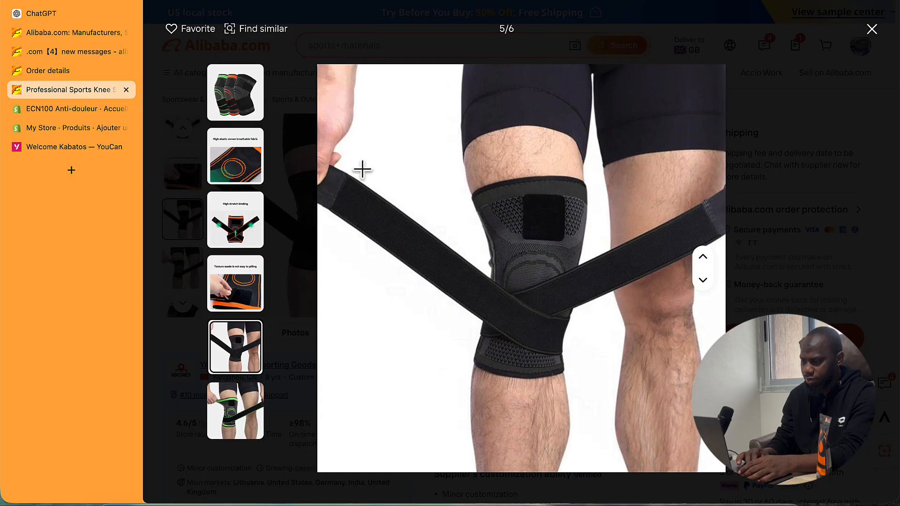
- Save the strapped knee, green-strap sleeve and High stretch binding photos as JPGs
right_click(508, 185)
left_click(549, 207)
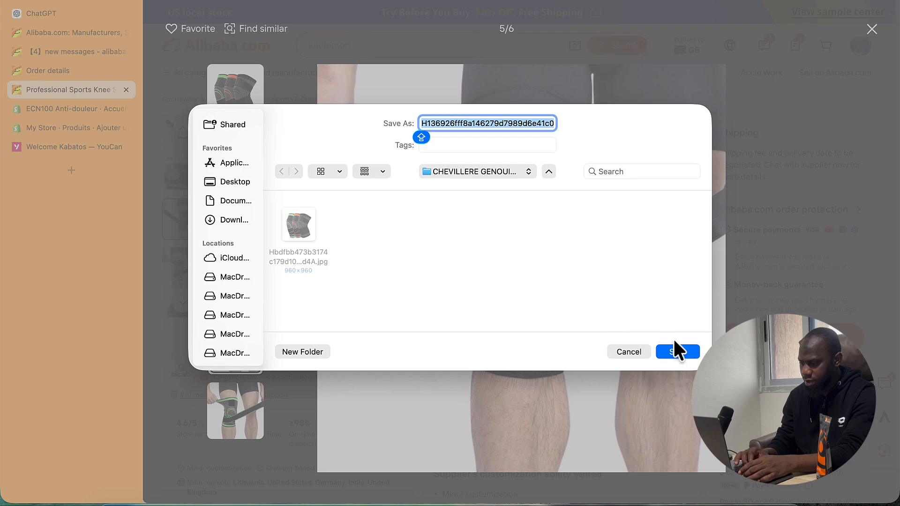
left_click(674, 351)
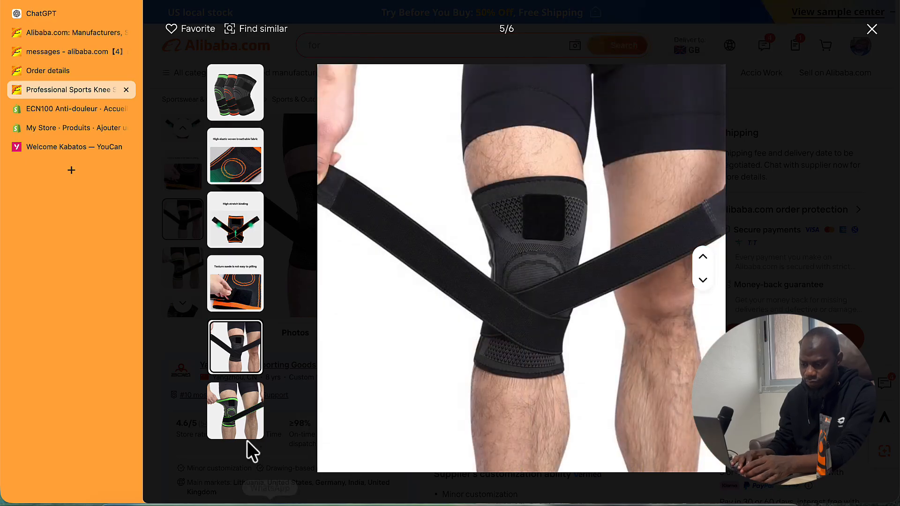
left_click(243, 429)
right_click(605, 241)
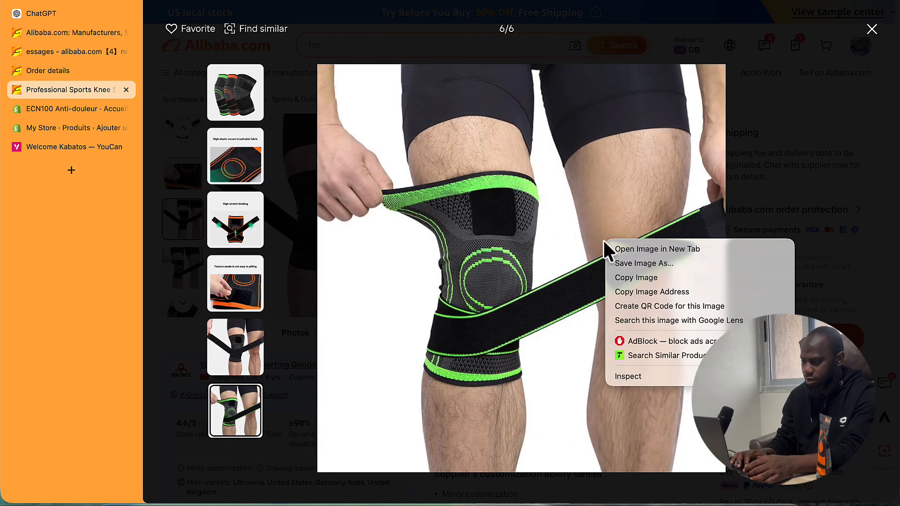
left_click(637, 263)
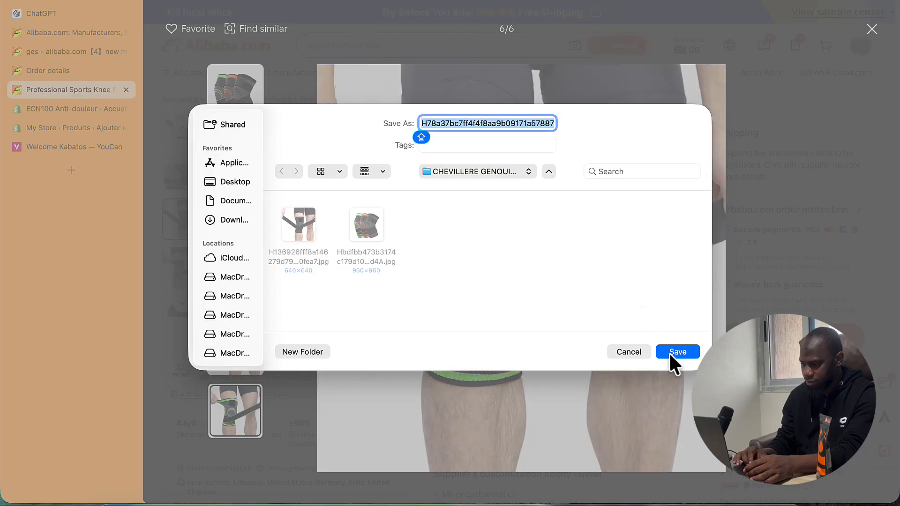
left_click(675, 352)
left_click(236, 216)
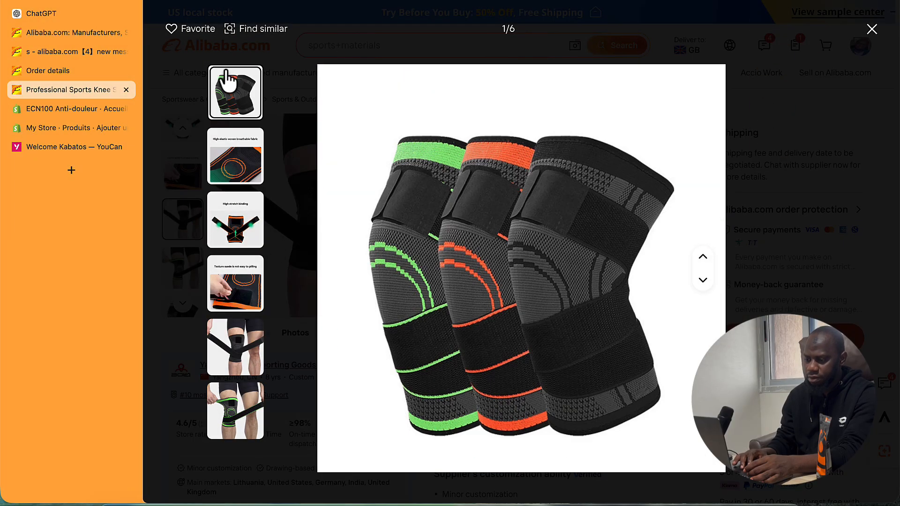
right_click(534, 250)
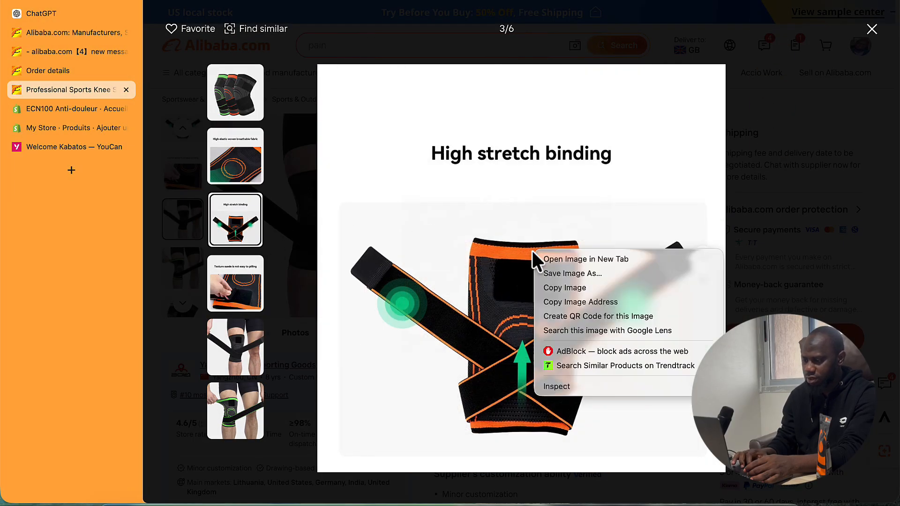
left_click(606, 275)
left_click(678, 352)
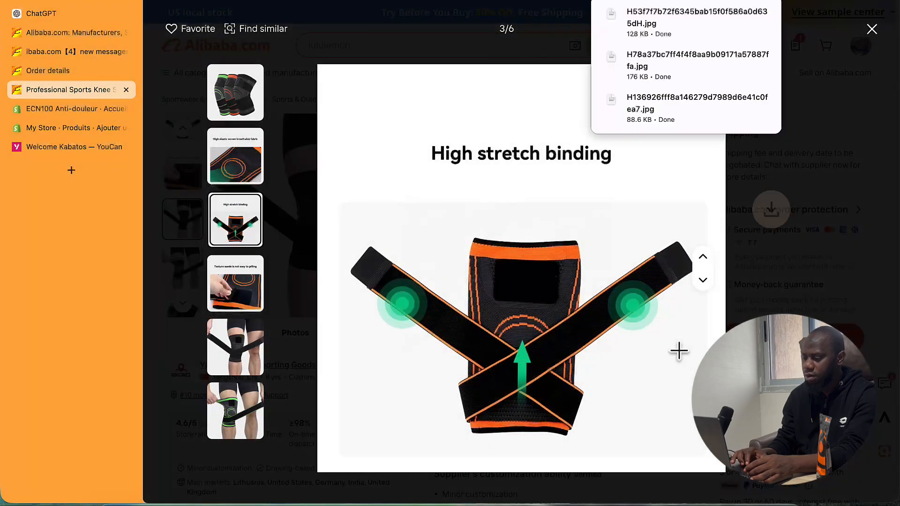
left_click(872, 27)
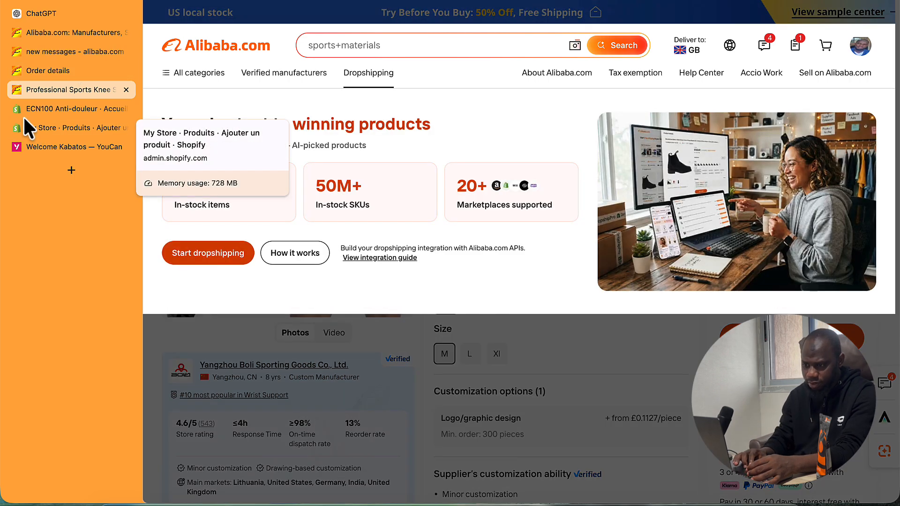
- Glance at the Shopify and ChatGPT tabs, then return to the Alibaba knee sleeve listing
left_click(59, 127)
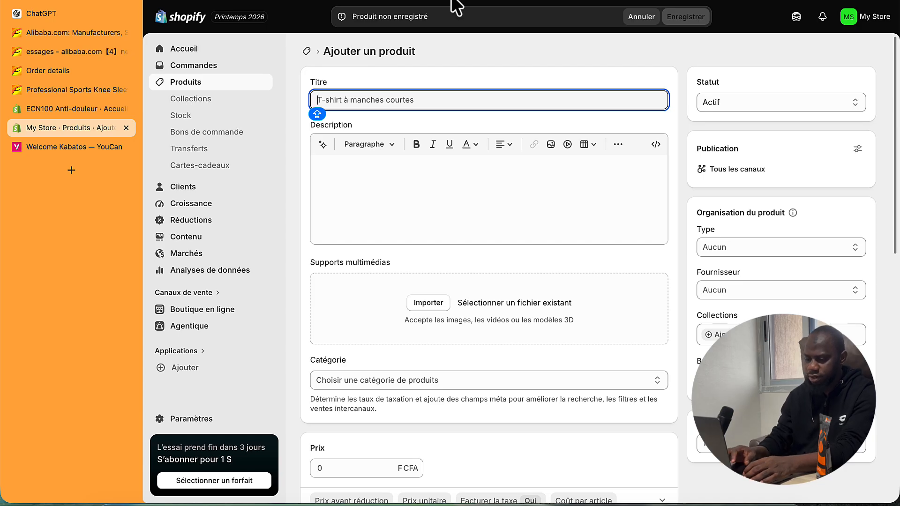
left_click(50, 13)
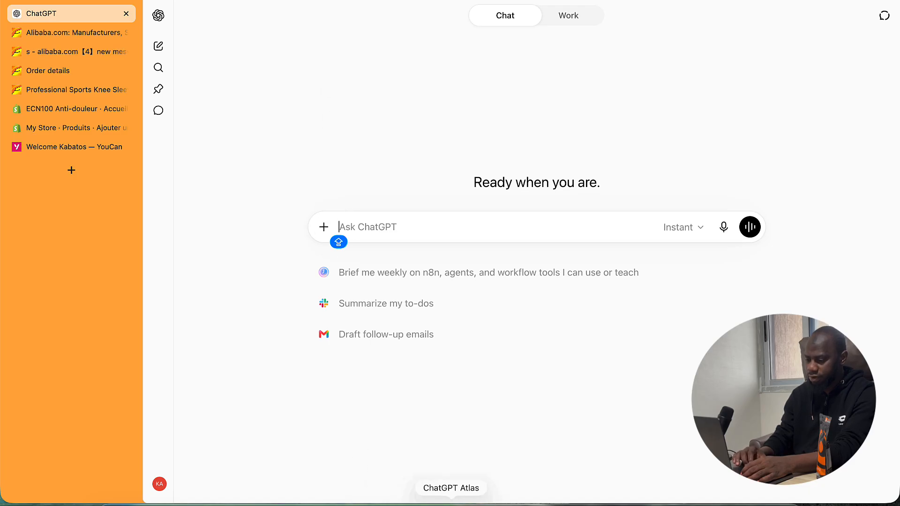
left_click(58, 92)
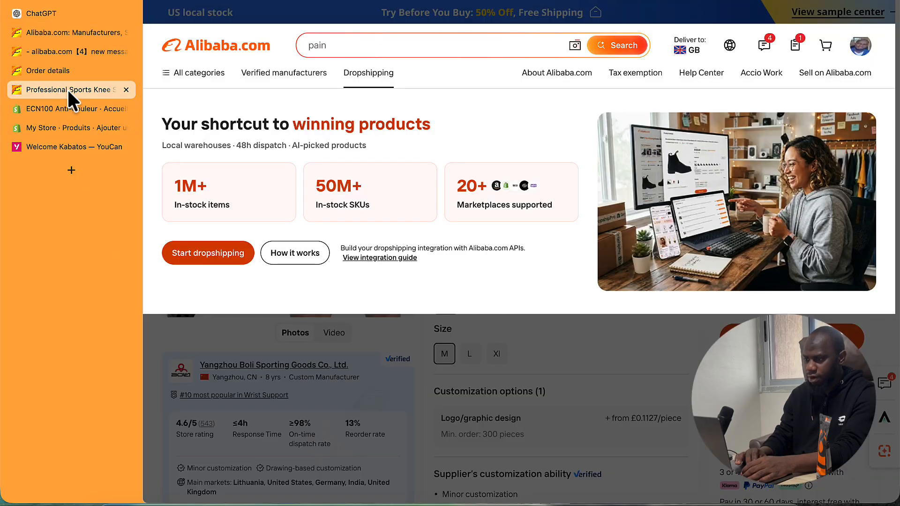
left_click(321, 0)
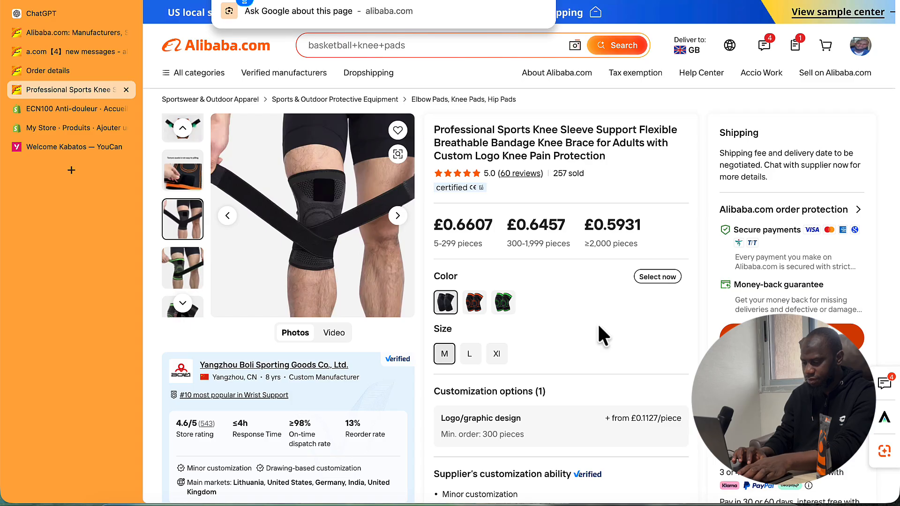
- Capture a region screenshot of the listing showing its title, price tiers, colours and sizes
key("super+shift+4")
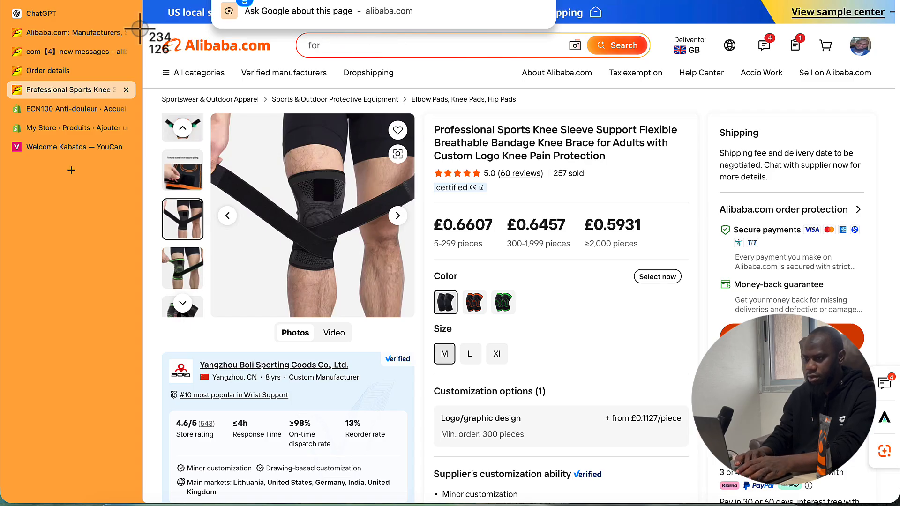
left_click_drag(140, 28, 880, 361)
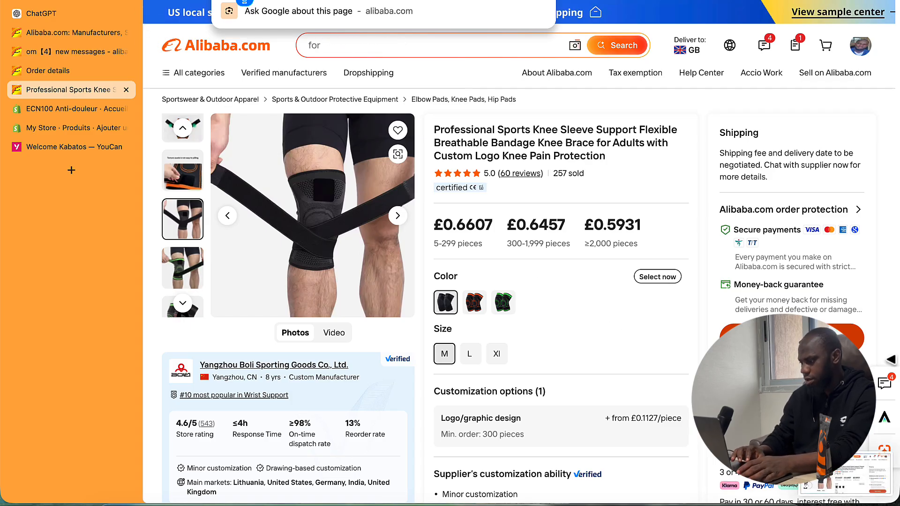
left_click(846, 466)
left_click(807, 81)
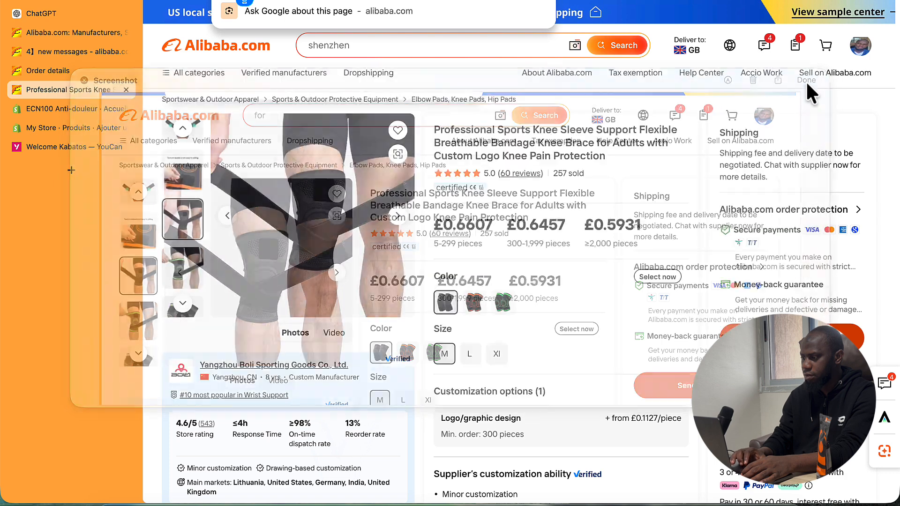
- Send ChatGPT the screenshot asking for a product-page title and description, then select part of the suggested title
left_click(53, 16)
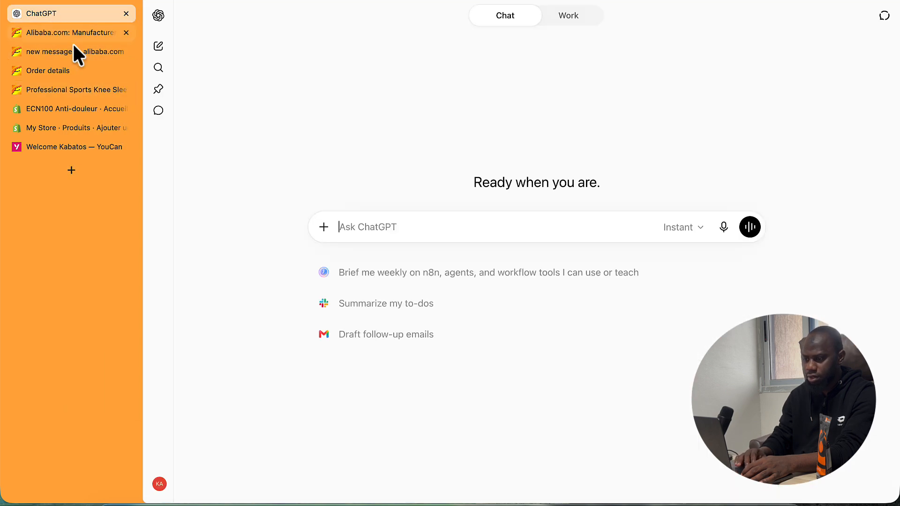
key("super+v")
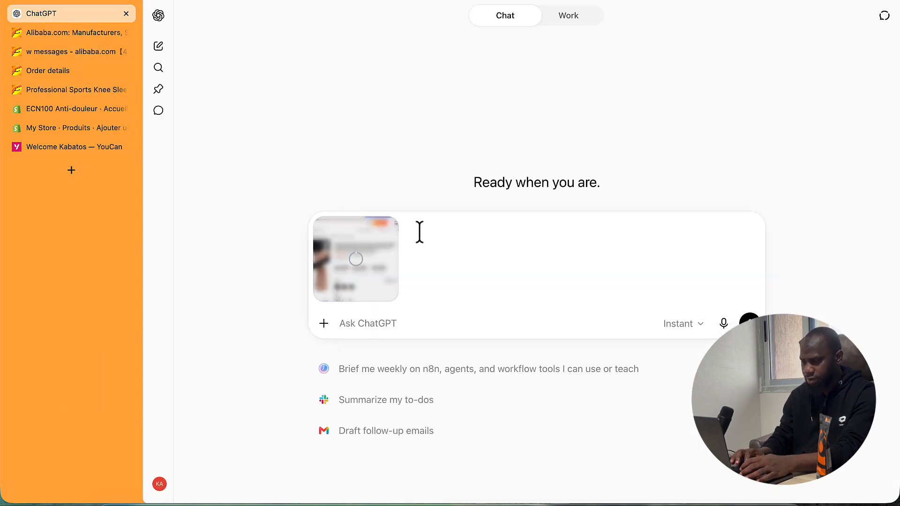
type("POUR MA P")
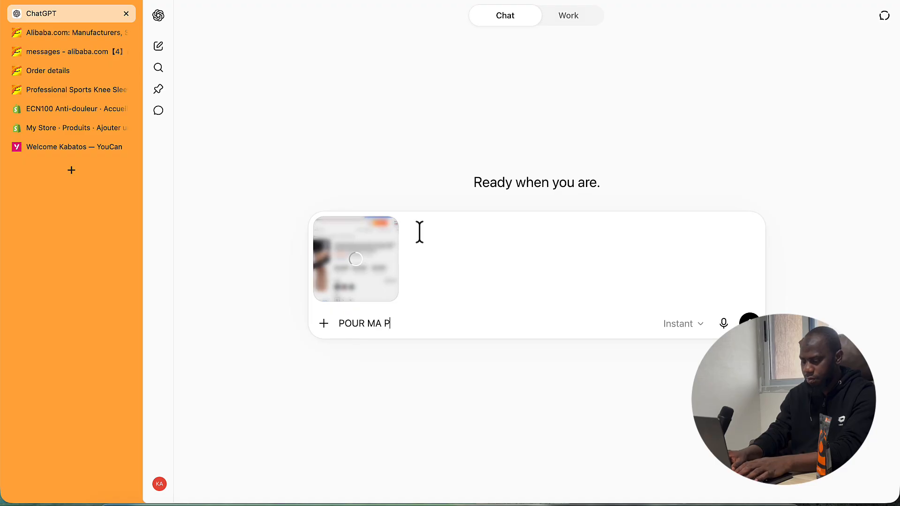
type("AGE")
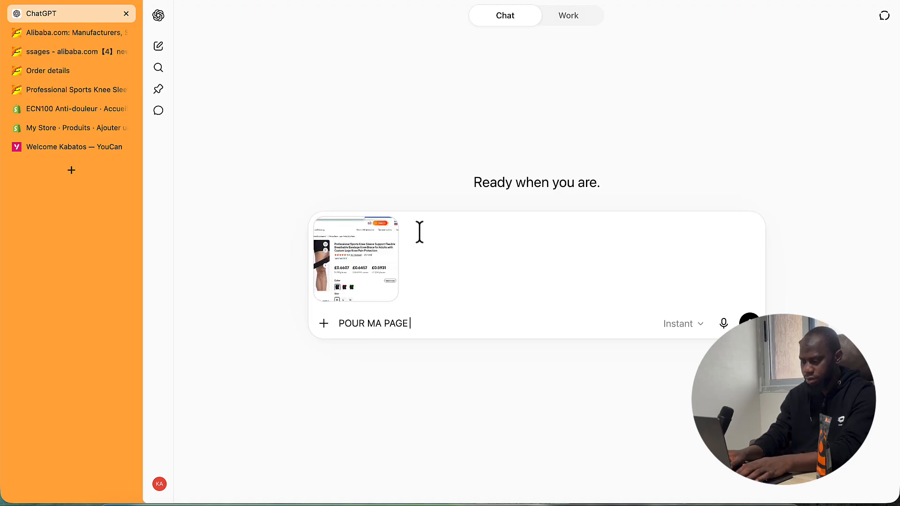
type(" PRODUIT PROP")
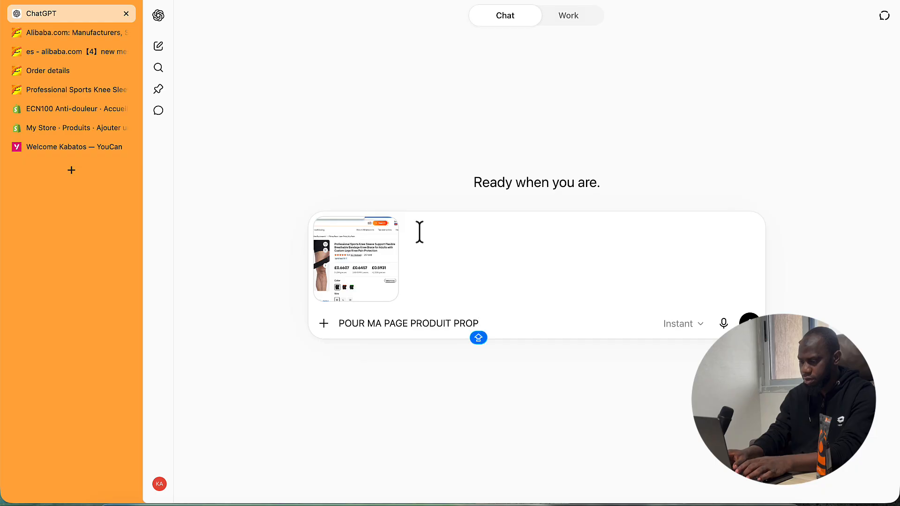
type("OSE UN TITRE")
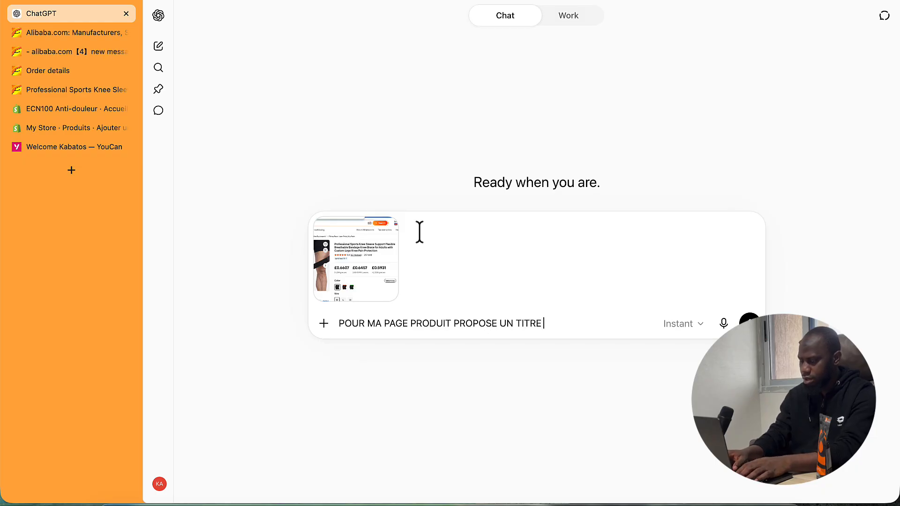
key("Caps_Lock")
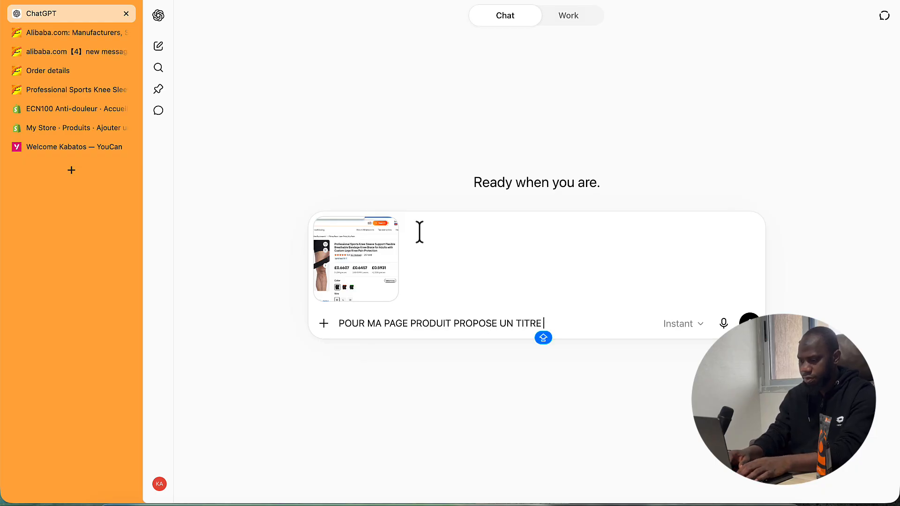
type("ITRE ET U")
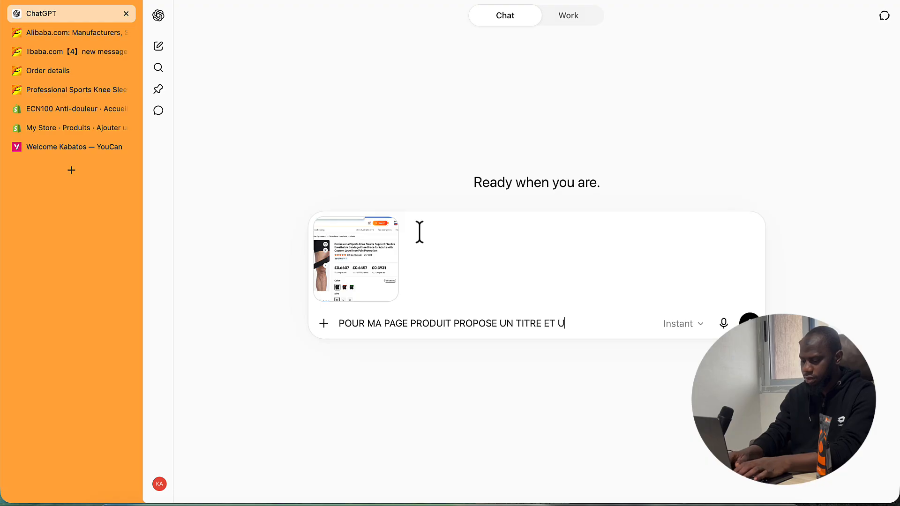
type("NE DESCRI")
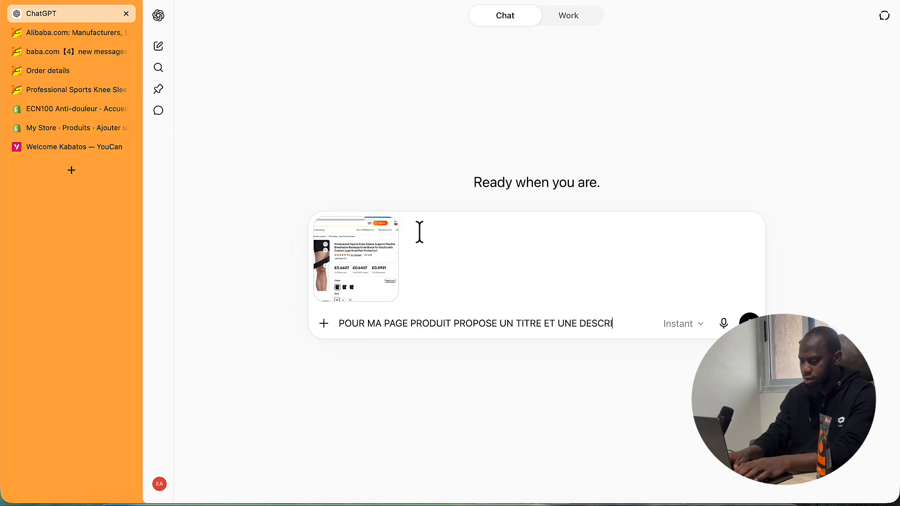
type("PTION POUR")
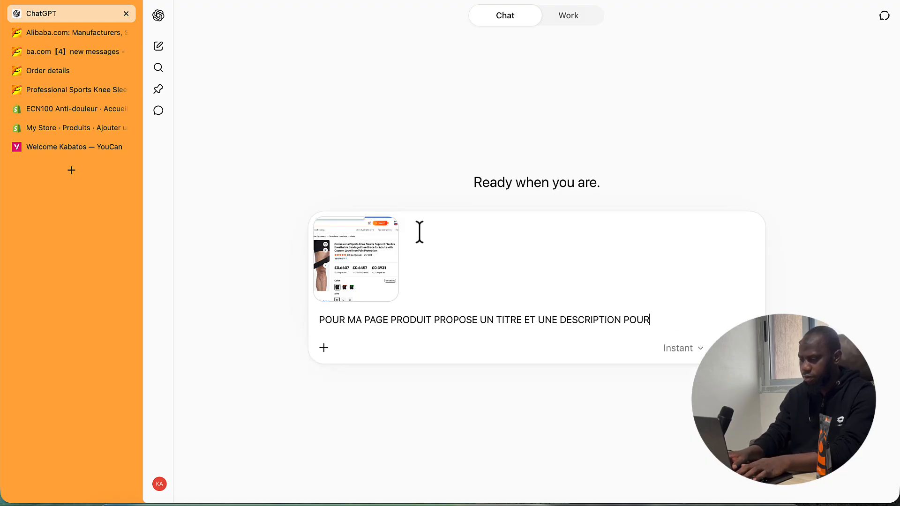
type(" LE")
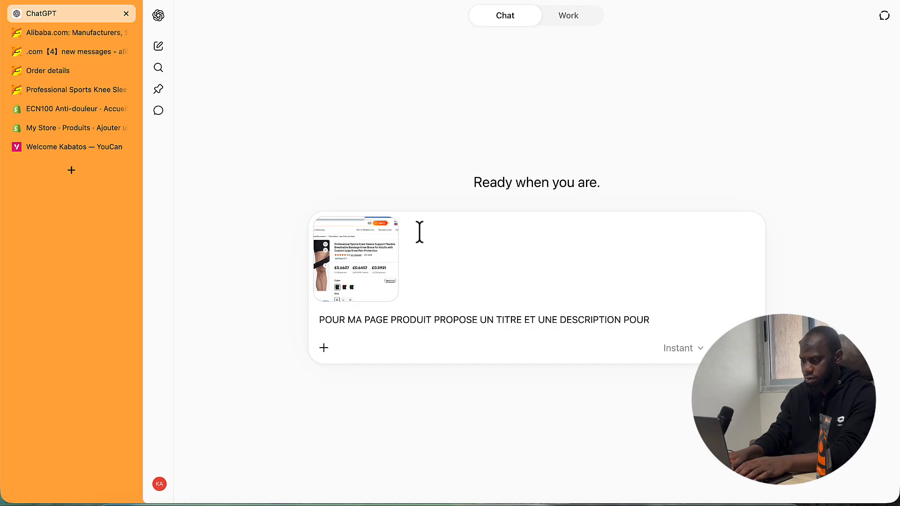
key("BackSpace")
key("BackSpace")
key("BackSpace")
key("BackSpace")
key("Return")
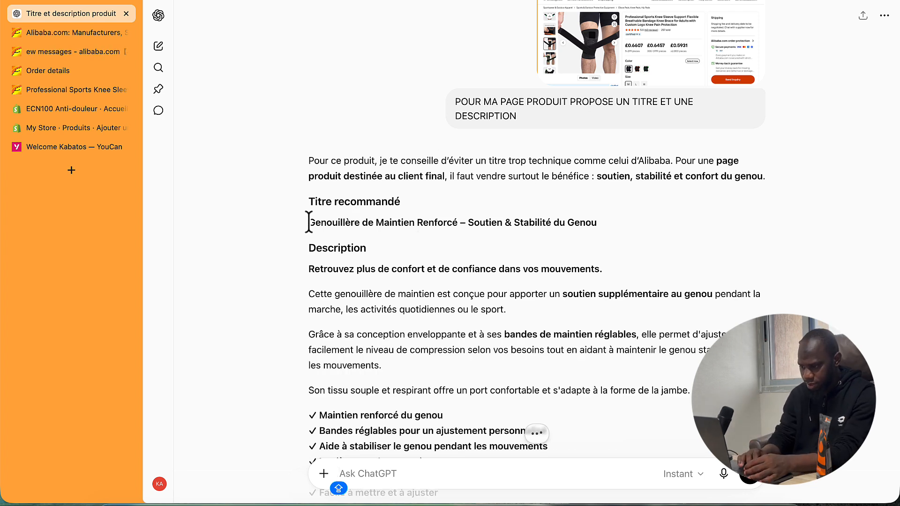
left_click_drag(314, 223, 595, 223)
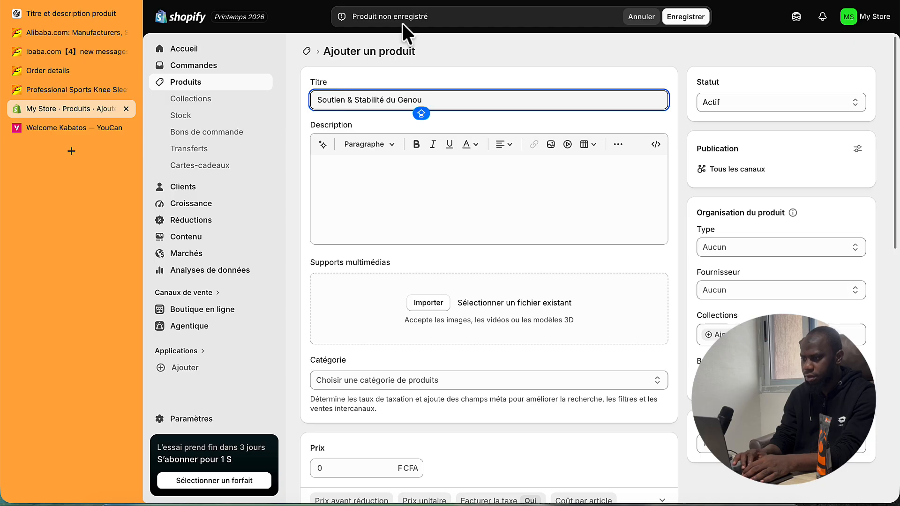
- Copy ChatGPT's description text, from the comfort intro through the Idéale pour line
left_click(49, 13)
left_click_drag(308, 269, 450, 416)
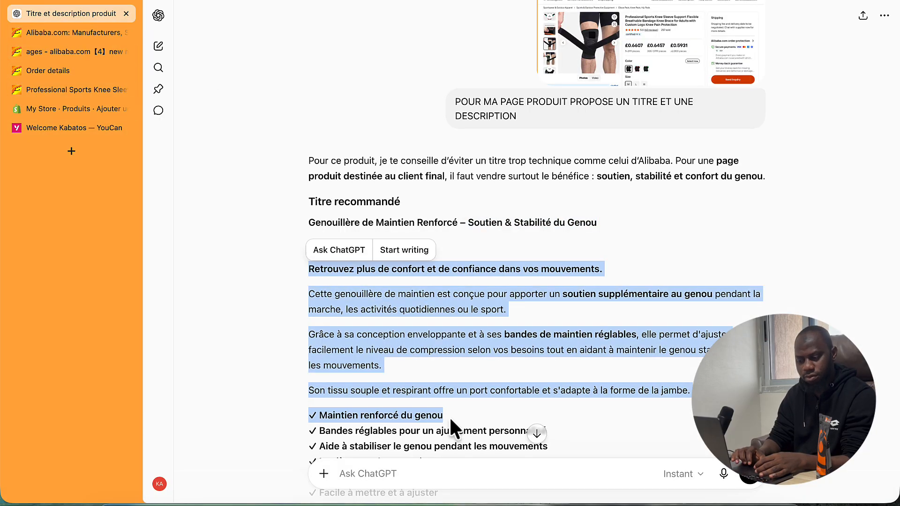
scroll(449, 416, "down", 4)
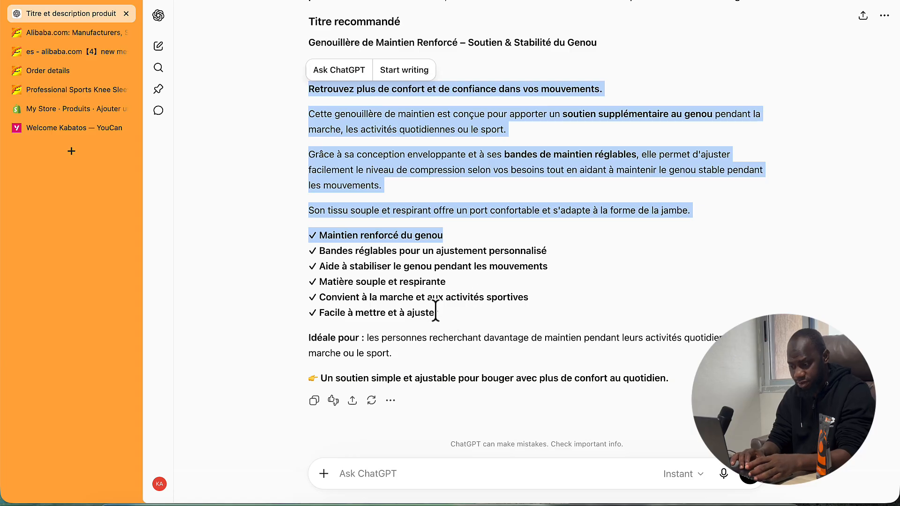
left_click(439, 313, "shift")
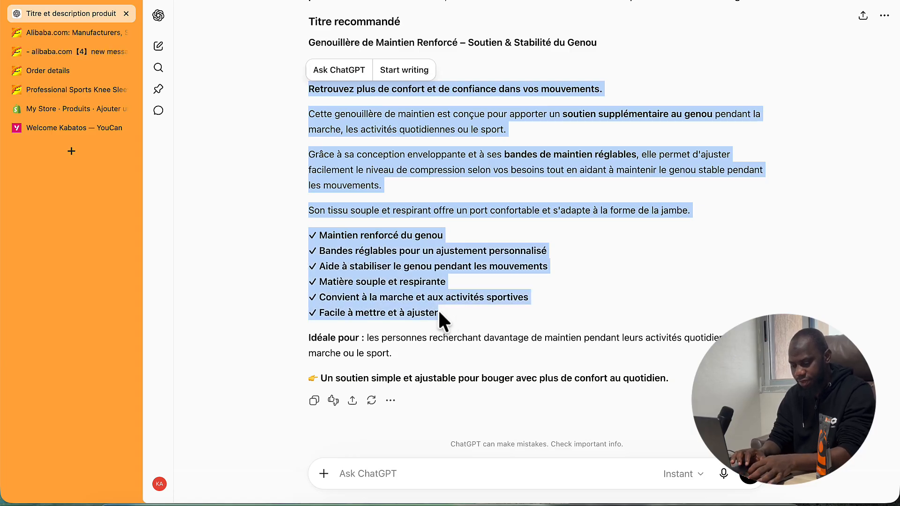
key("super+c")
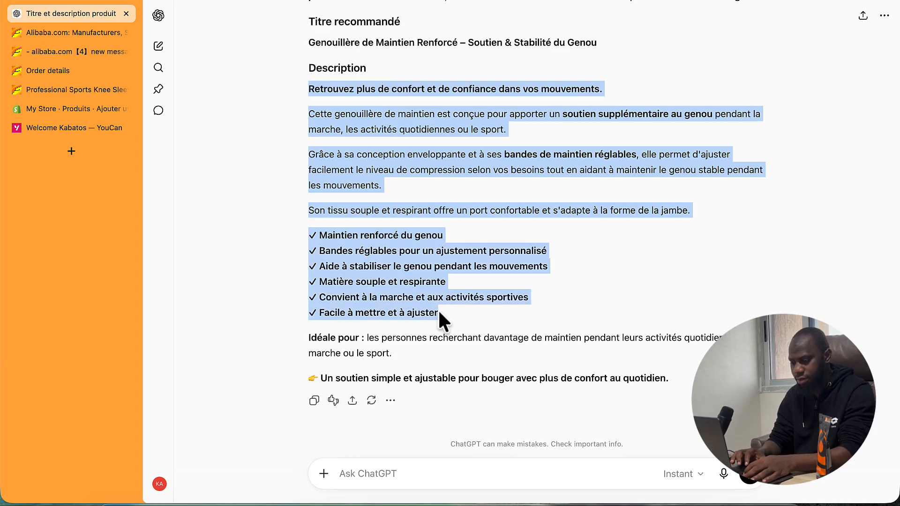
left_click(391, 354, "shift")
key("super+c")
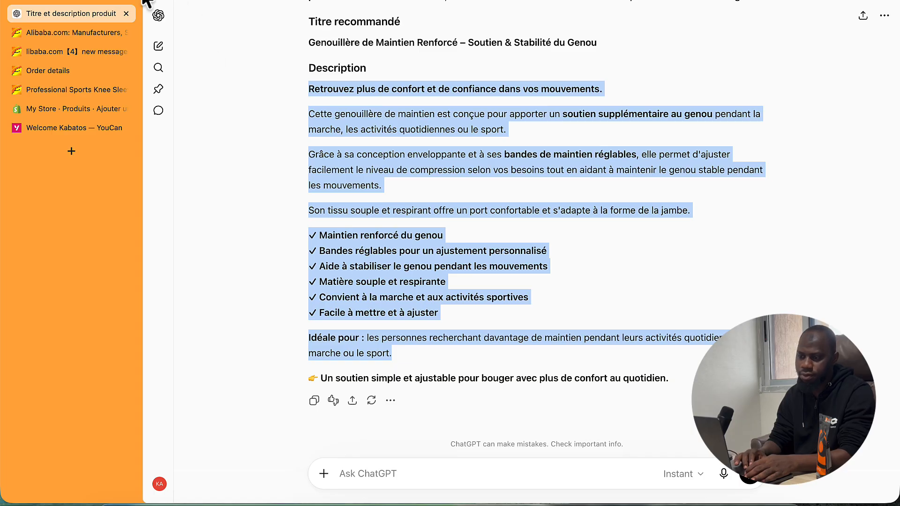
- Paste the copied text into the Shopify product's Description editor
left_click(43, 109)
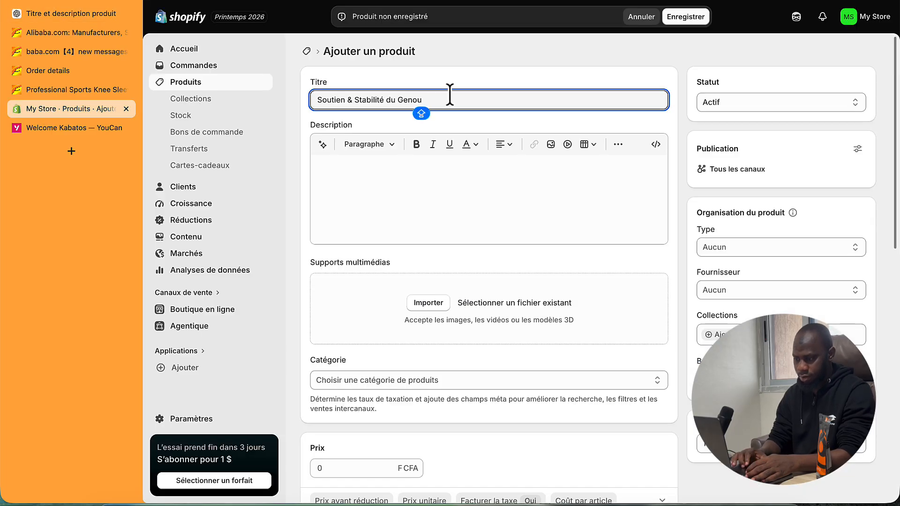
left_click(393, 145)
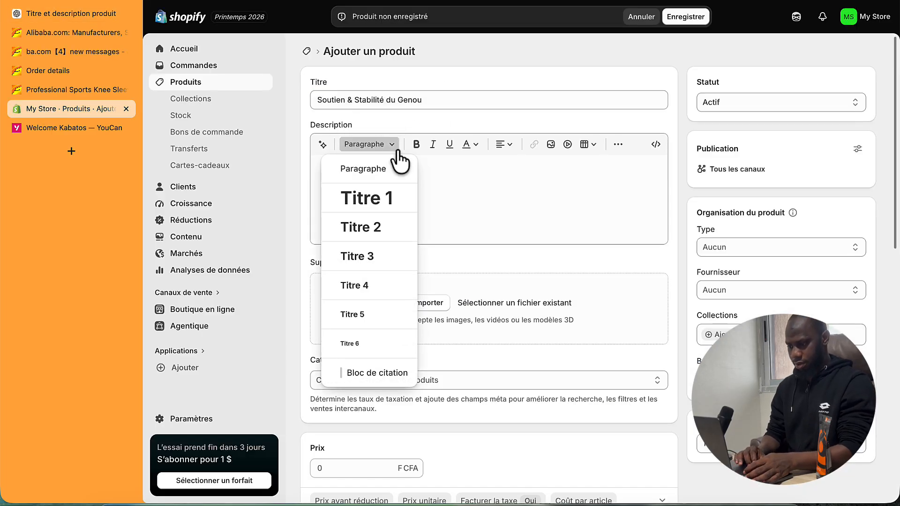
left_click(466, 163)
key("ctrl+v")
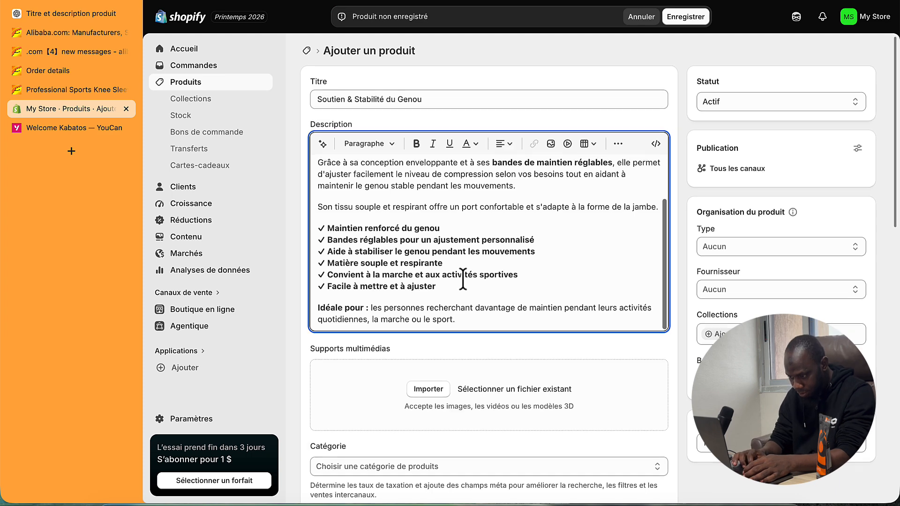
scroll(471, 213, "down", 6)
scroll(462, 211, "up", 2)
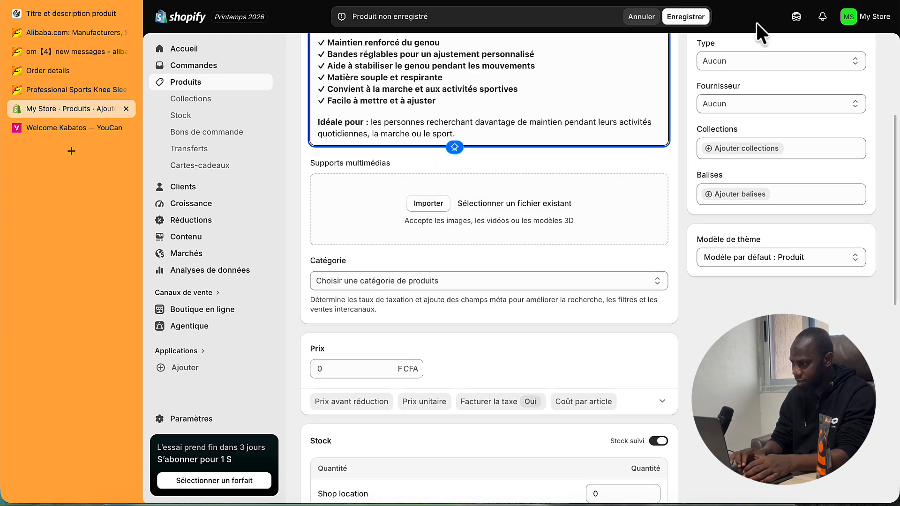
- Drag the four downloaded knee-sleeve JPGs into the product's Supports multimédias area
left_click(777, 2)
left_click_drag(677, 40, 462, 212)
left_click(777, 2)
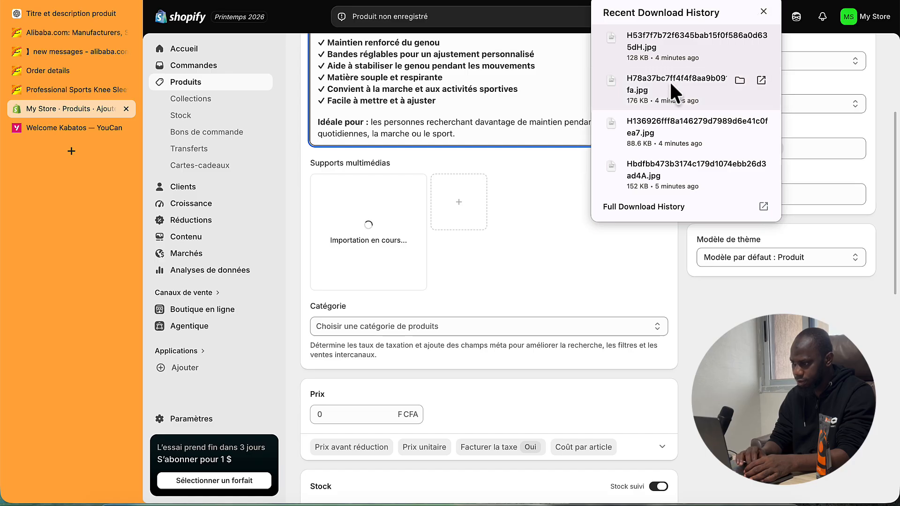
left_click_drag(673, 84, 471, 235)
left_click(776, 1)
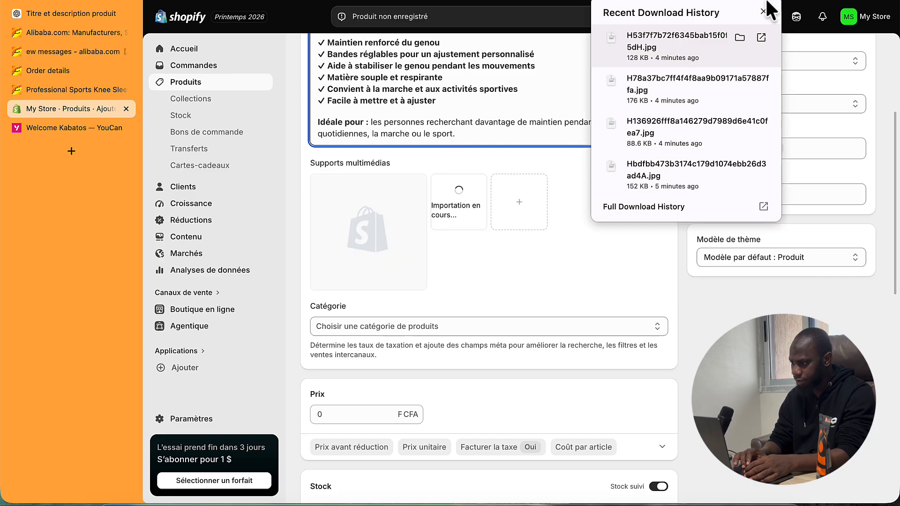
left_click_drag(610, 136, 550, 216)
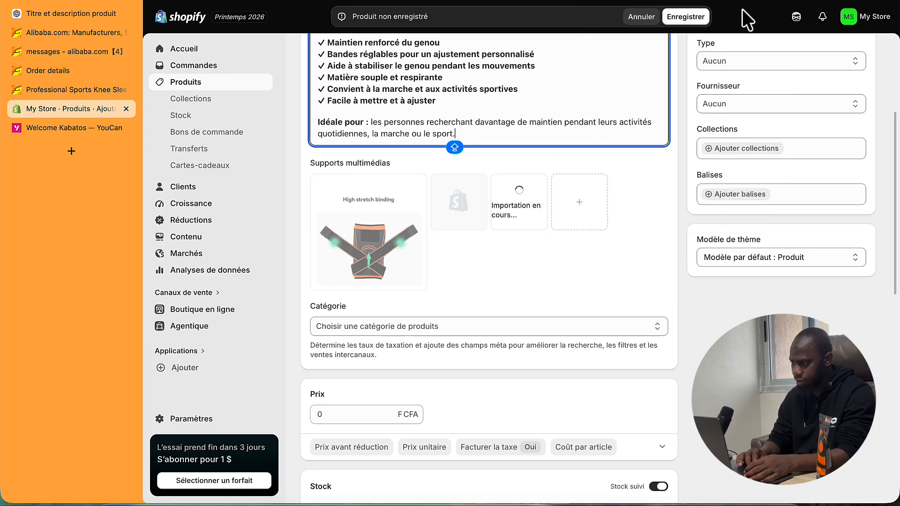
left_click(773, 6)
left_click_drag(652, 171, 553, 228)
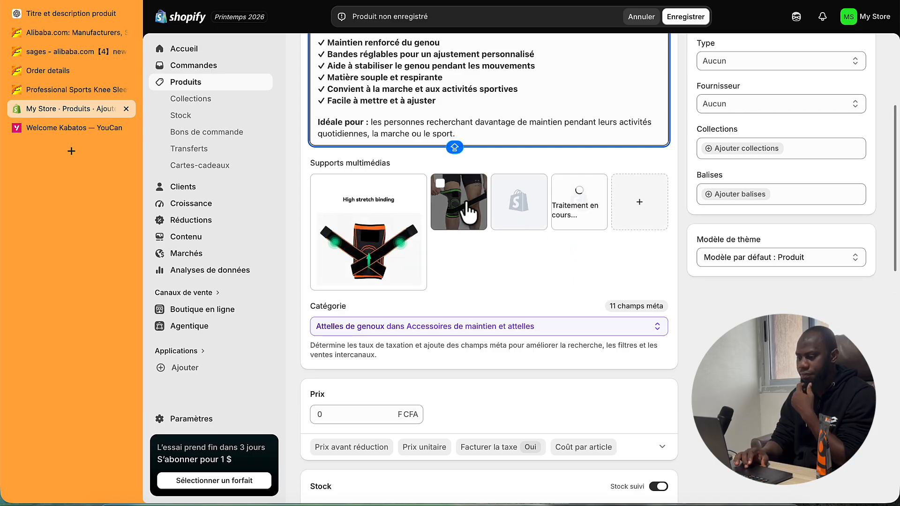
- Reorder the media so the worn-on-knee photo is first and the multicolour sleeve second
left_click_drag(443, 202, 387, 217)
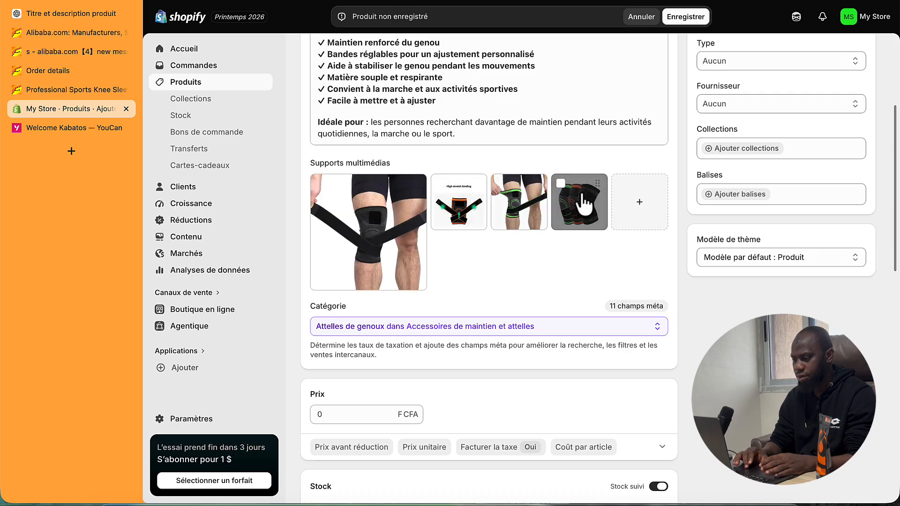
left_click_drag(579, 202, 519, 202)
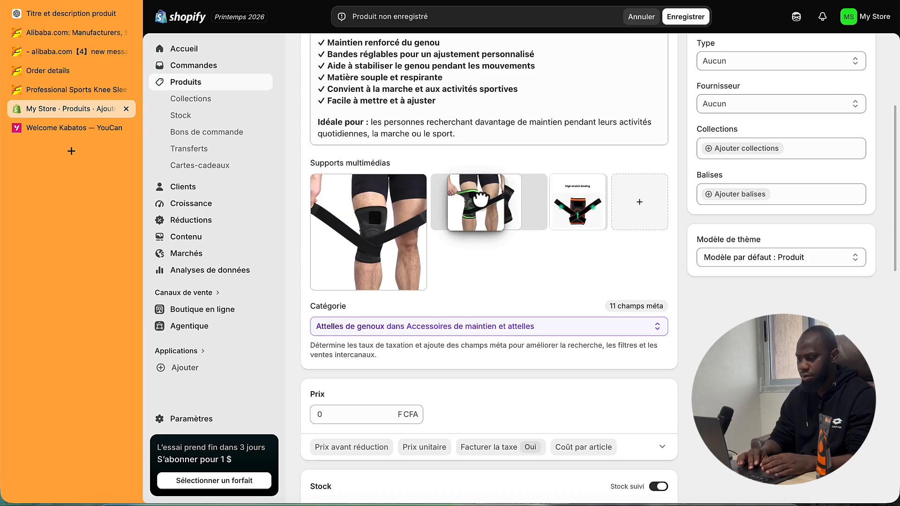
scroll(467, 268, "down", 5)
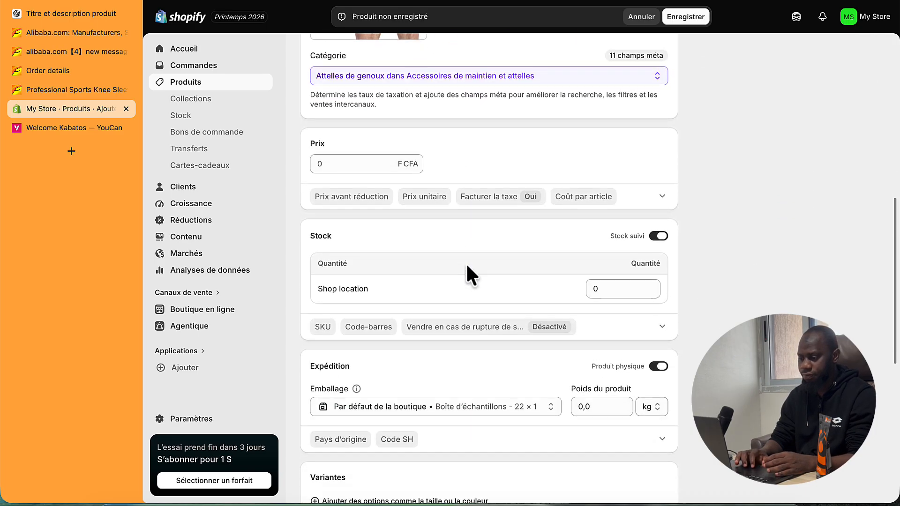
scroll(468, 268, "up", 2)
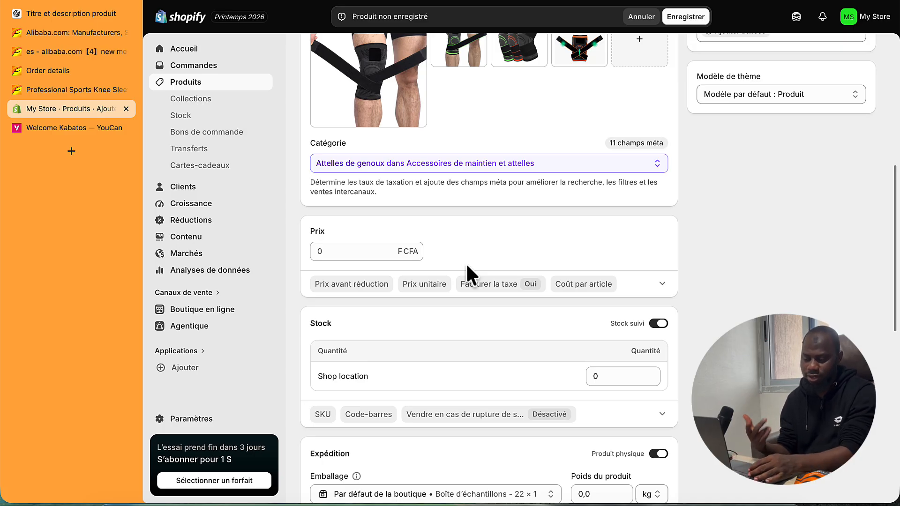
left_click(363, 245)
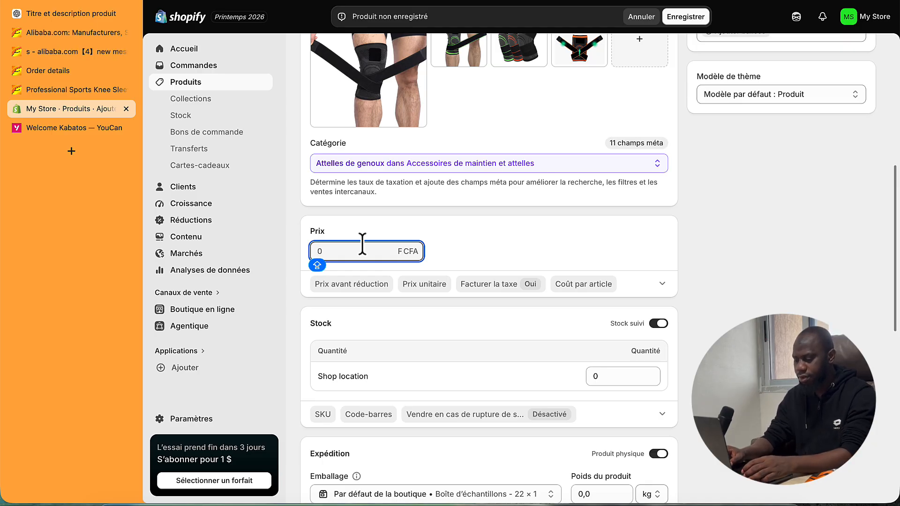
- Enter 4500 in the Prix field to price the knee sleeve at 4 500 F CFA
type("4500")
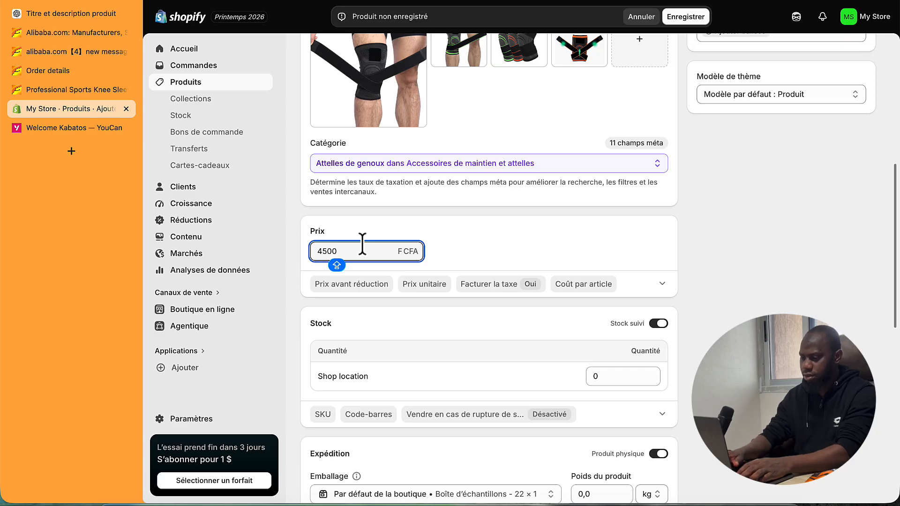
left_click(402, 312)
scroll(401, 311, "down", 4)
scroll(406, 324, "down", 2)
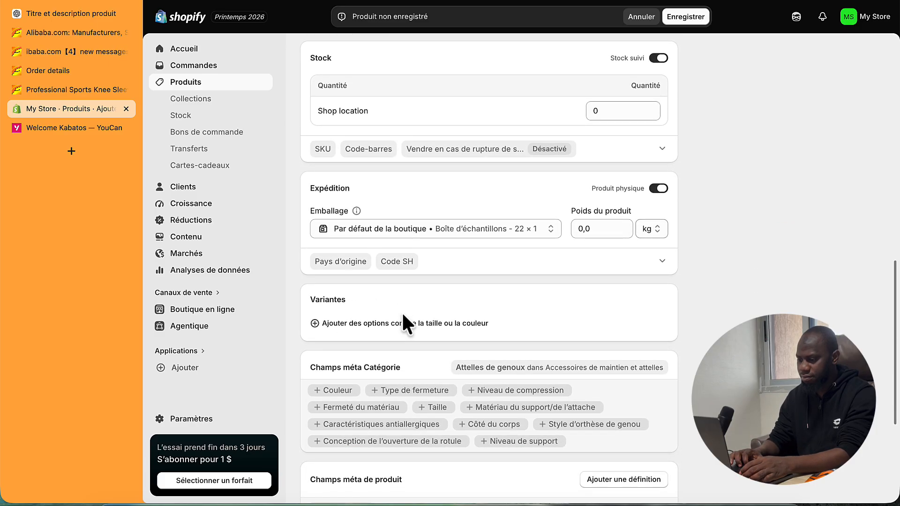
scroll(402, 315, "up", 3)
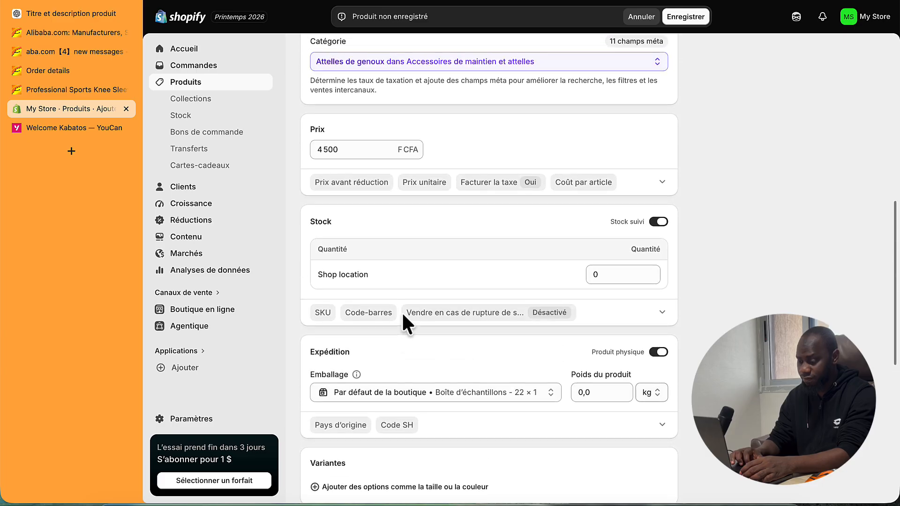
scroll(403, 314, "down", 2)
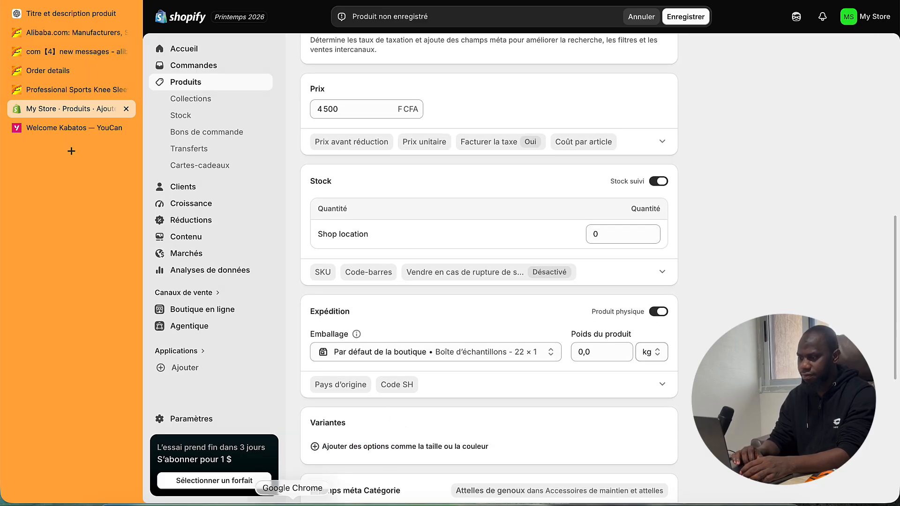
- Review the supplier's order messages in Alibaba, then start entering a Couleur option value in Shopify
left_click(81, 87)
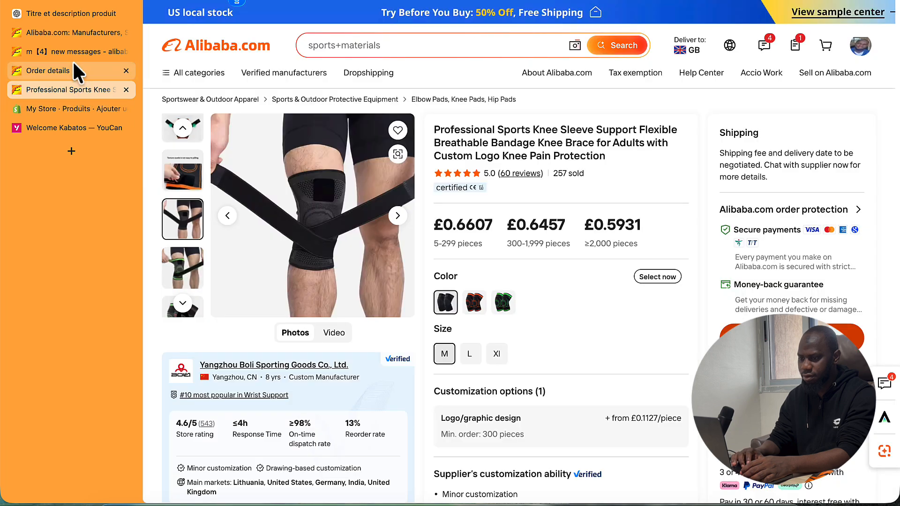
left_click(74, 53)
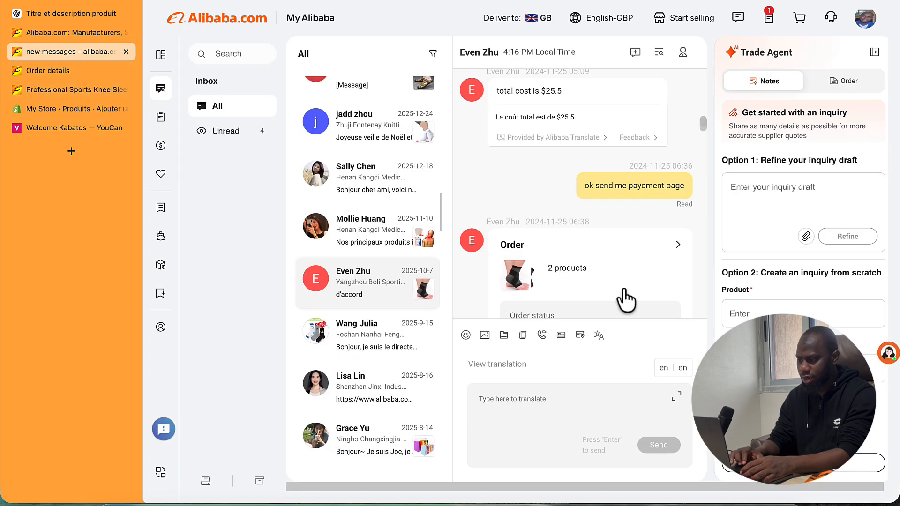
scroll(626, 300, "down", 1)
scroll(626, 300, "down", 10)
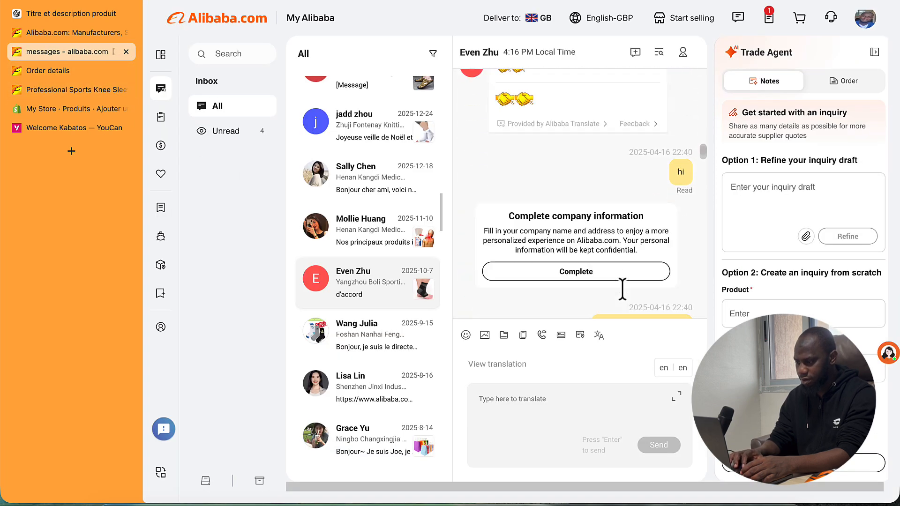
scroll(625, 295, "down", 8)
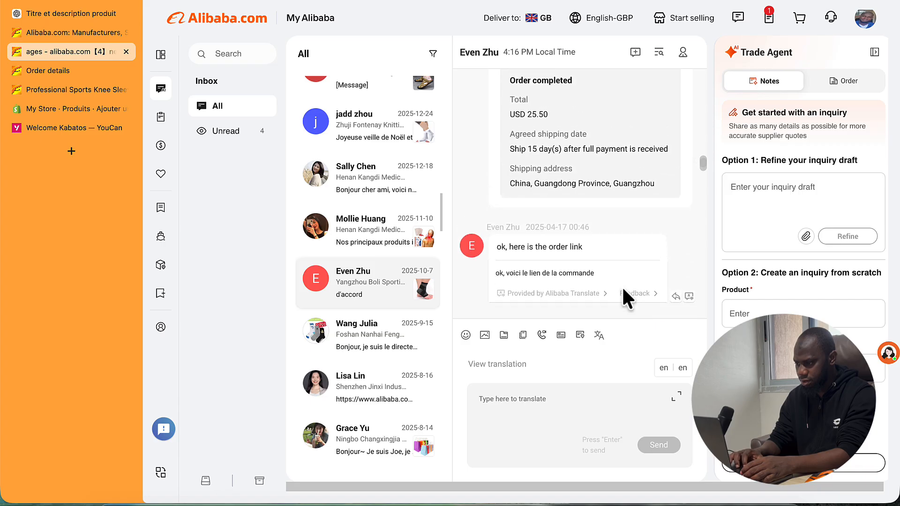
scroll(622, 286, "down", 10)
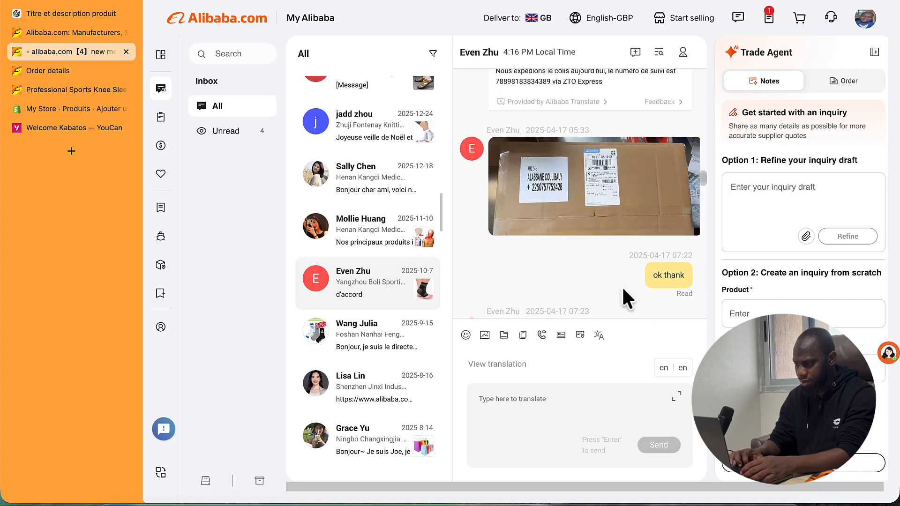
key("ctrl+Tab")
left_click(392, 326)
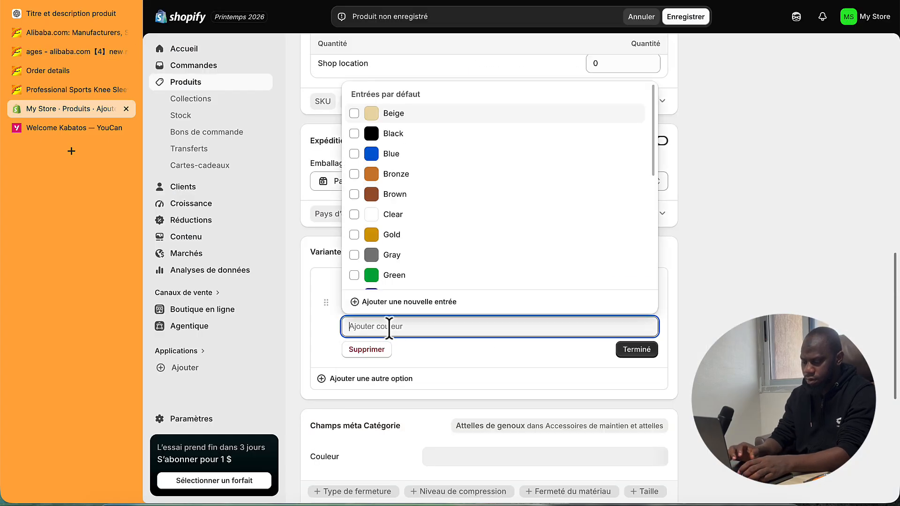
- Create a Noir colour entry with a near-black #0A0101 swatch
type("Noir")
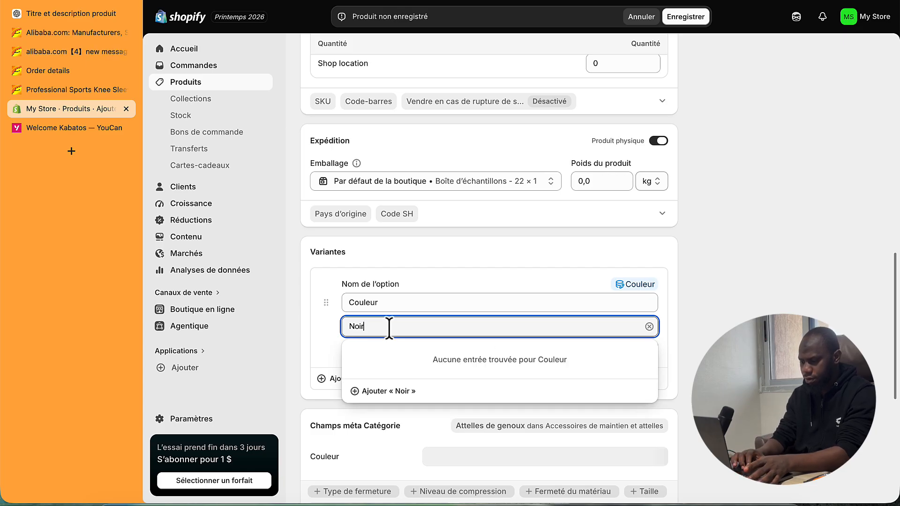
left_click(390, 390)
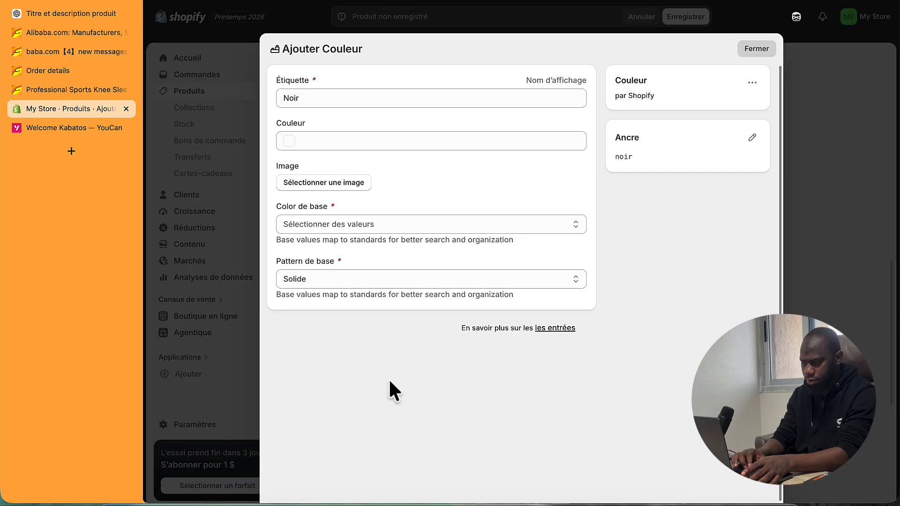
left_click(292, 145)
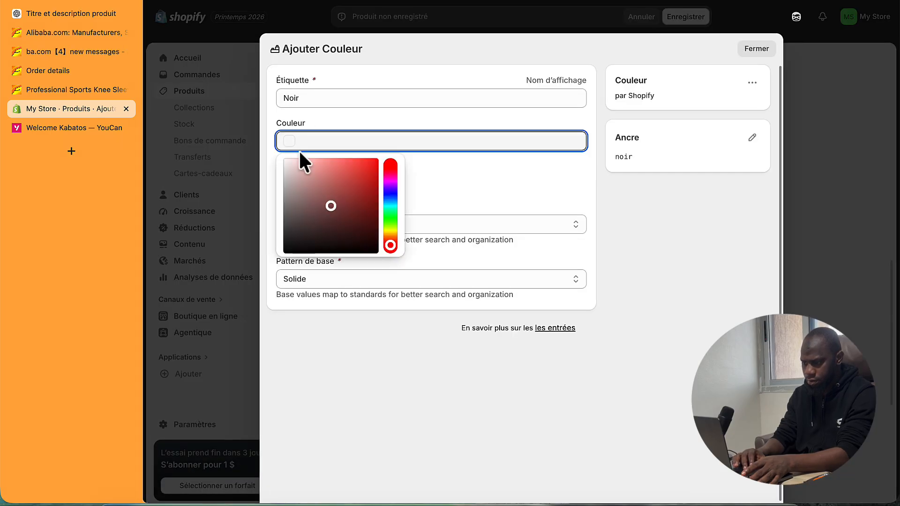
left_click_drag(334, 210, 373, 249)
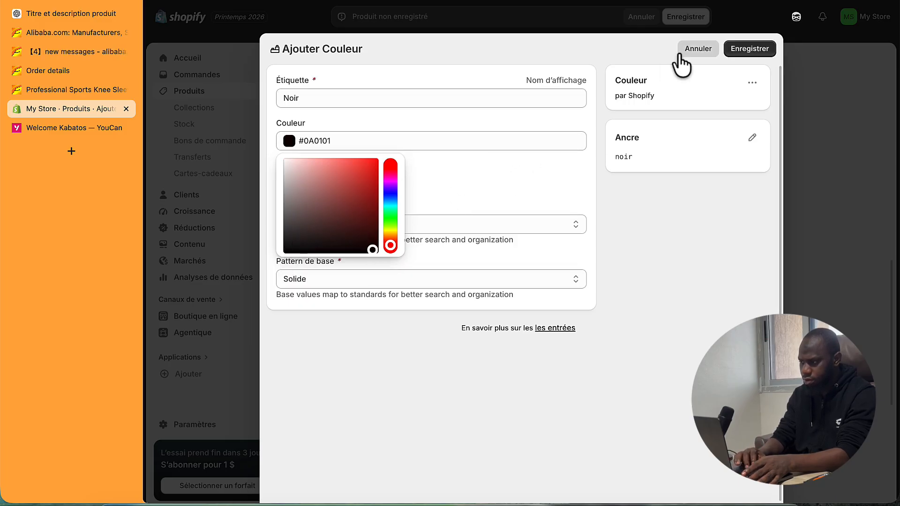
left_click(743, 49)
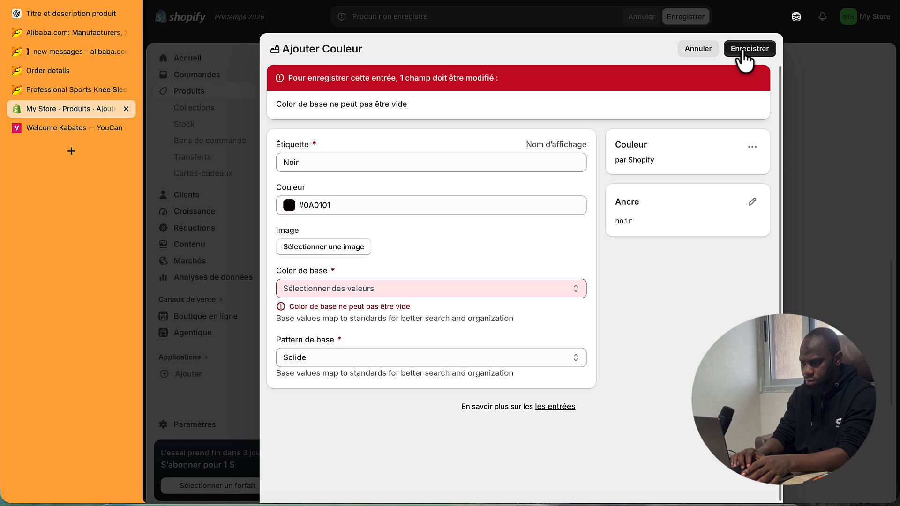
- Attach the black knee-sleeve photo to Noir and set its base colour to Noir
left_click(348, 249)
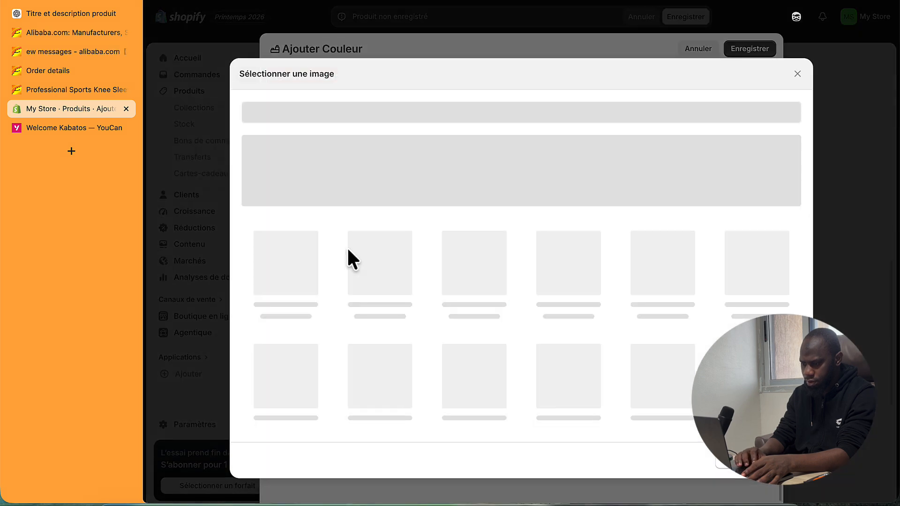
left_click(377, 272)
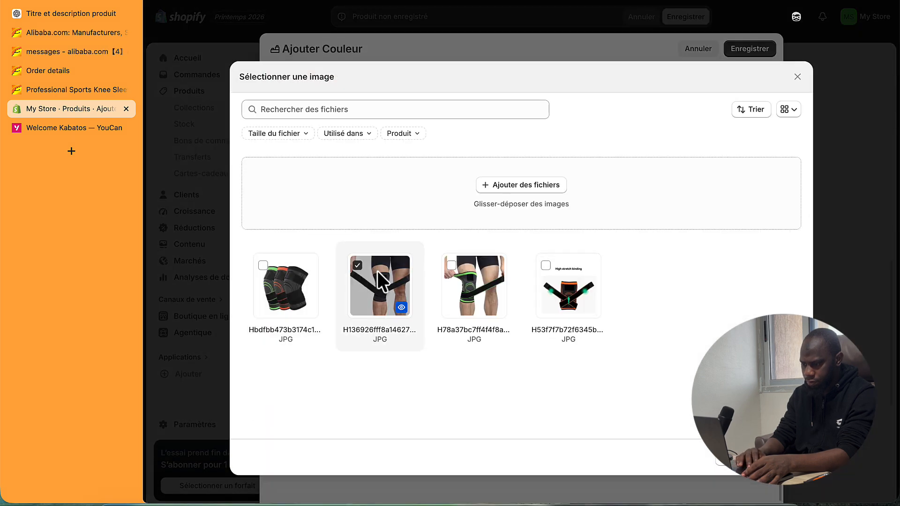
left_click(785, 460)
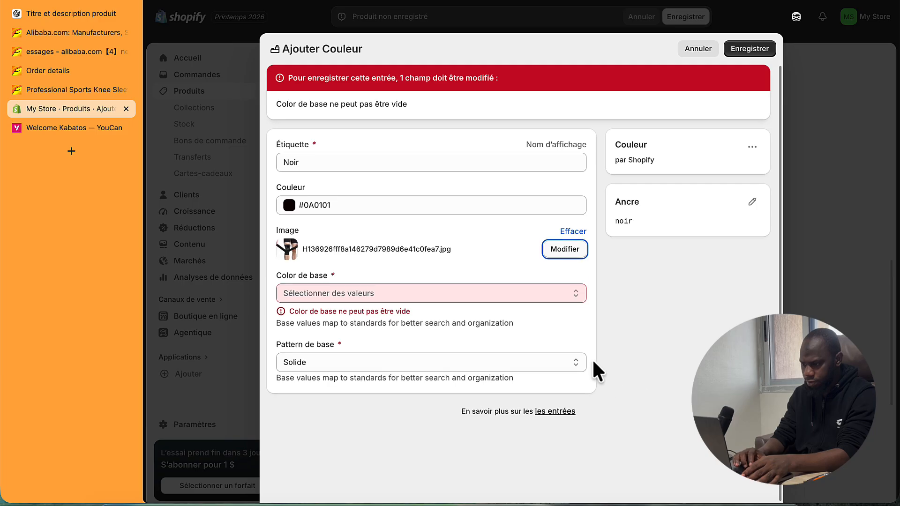
left_click(351, 294)
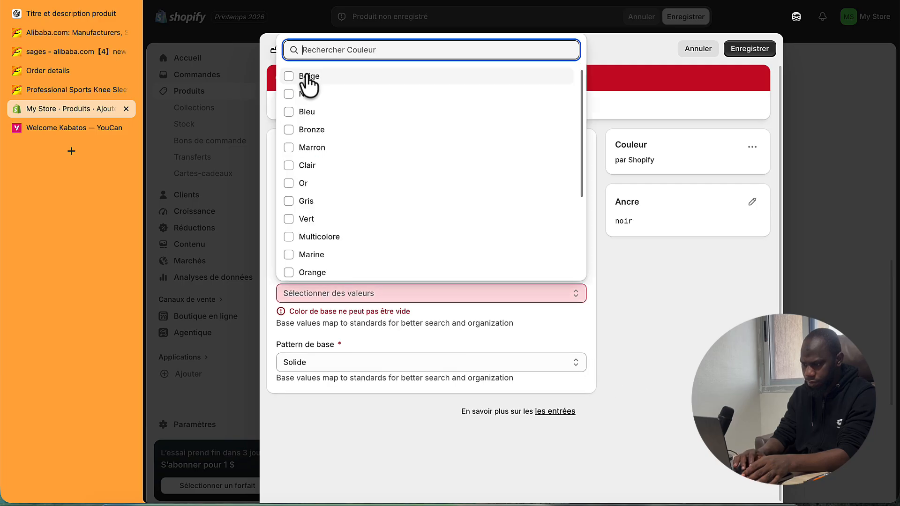
left_click(306, 94)
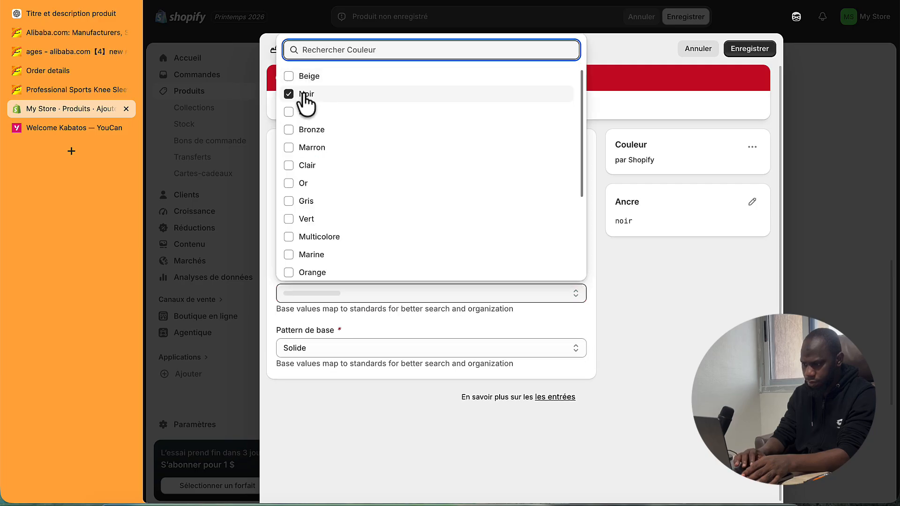
- Keep the Solide base pattern and save the Noir colour entry
left_click(453, 349)
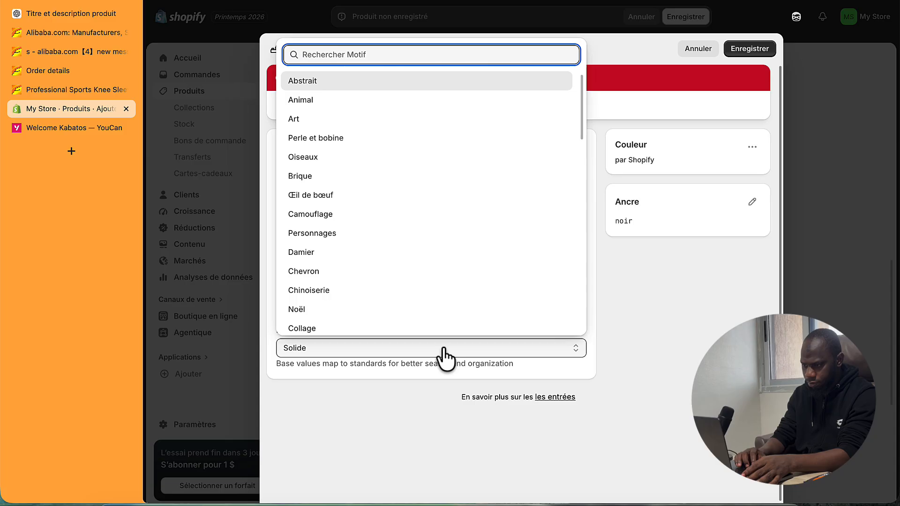
left_click(443, 349)
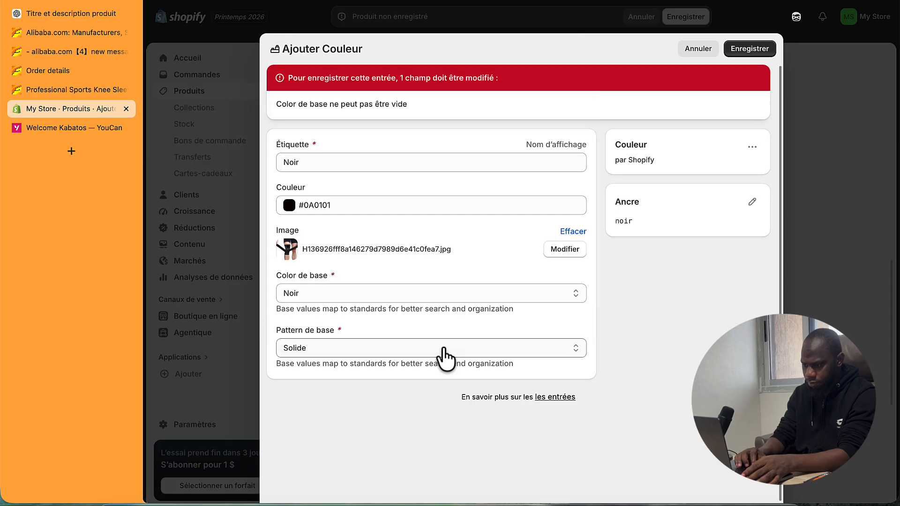
left_click(443, 349)
scroll(421, 307, "down", 5)
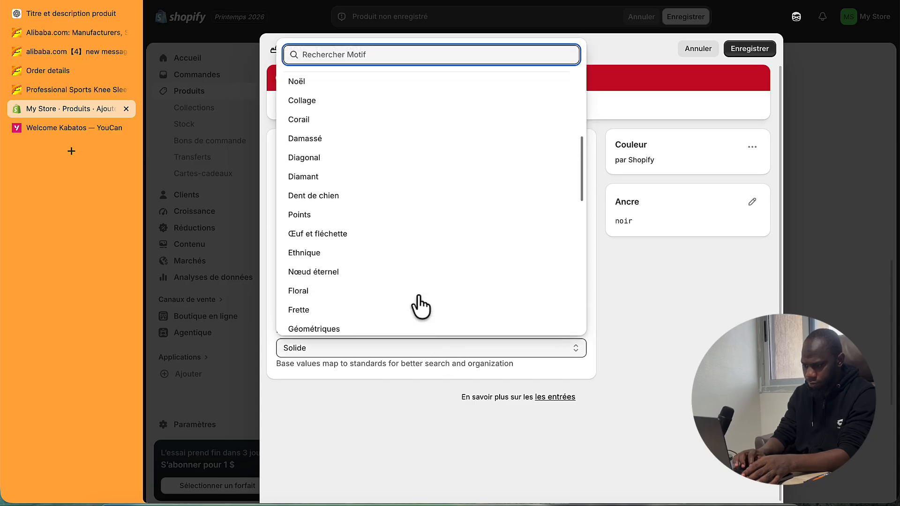
scroll(420, 307, "down", 5)
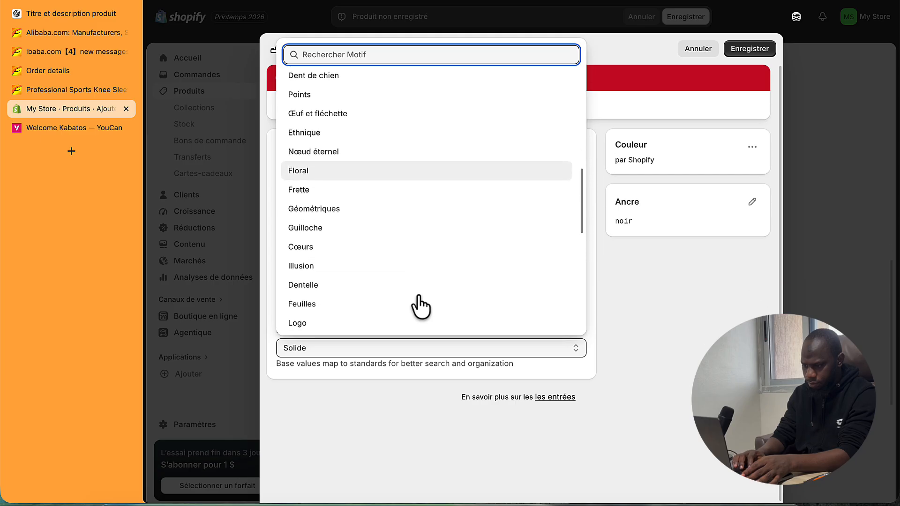
scroll(421, 307, "down", 1)
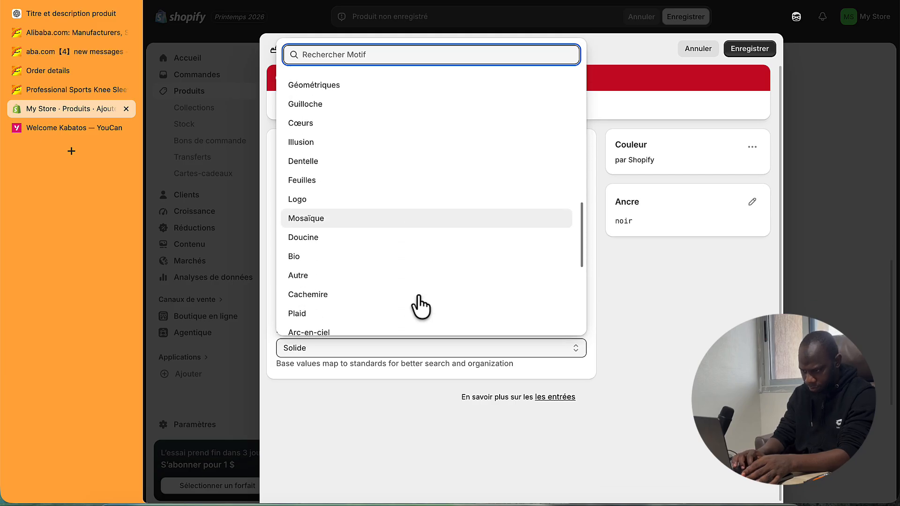
scroll(420, 307, "down", 1)
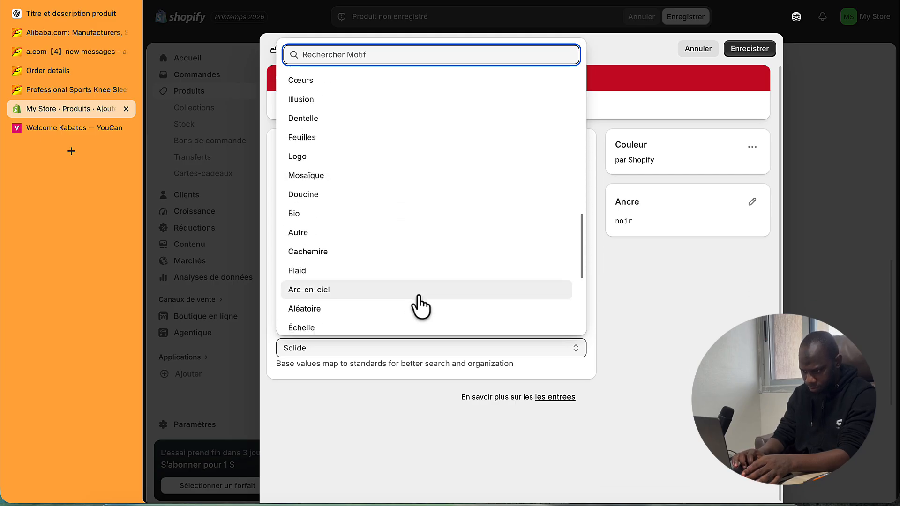
scroll(421, 308, "down", 5)
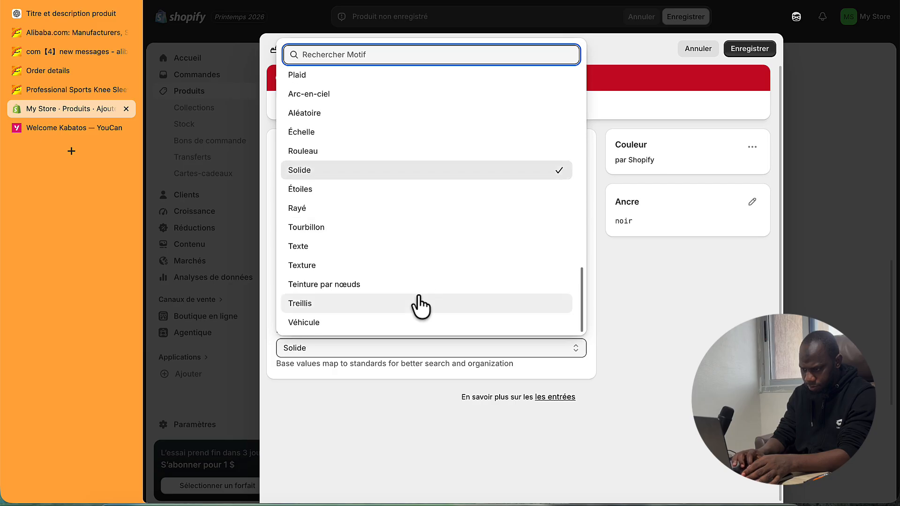
scroll(421, 307, "up", 12)
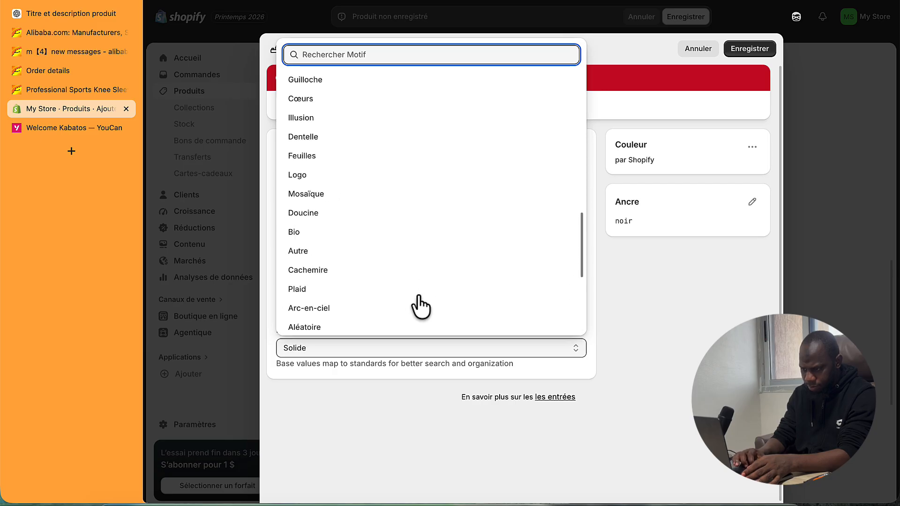
scroll(420, 307, "up", 4)
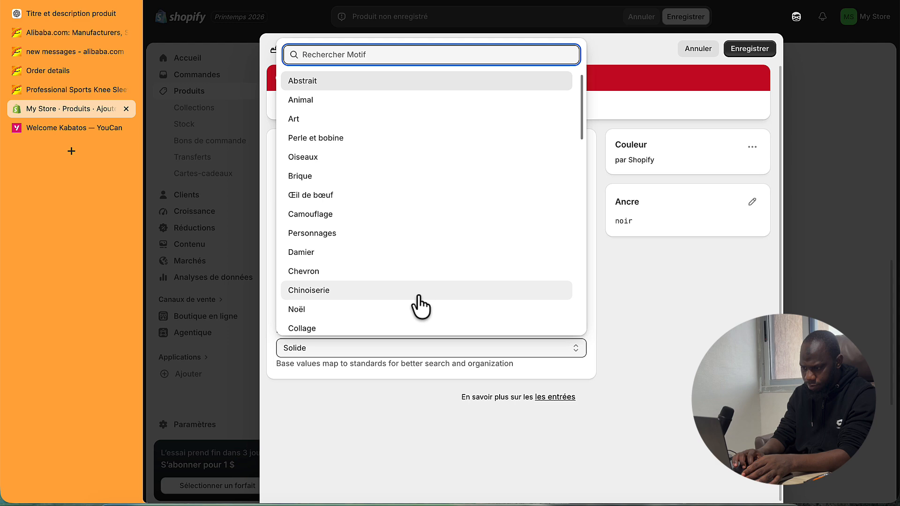
left_click(376, 355)
left_click(752, 48)
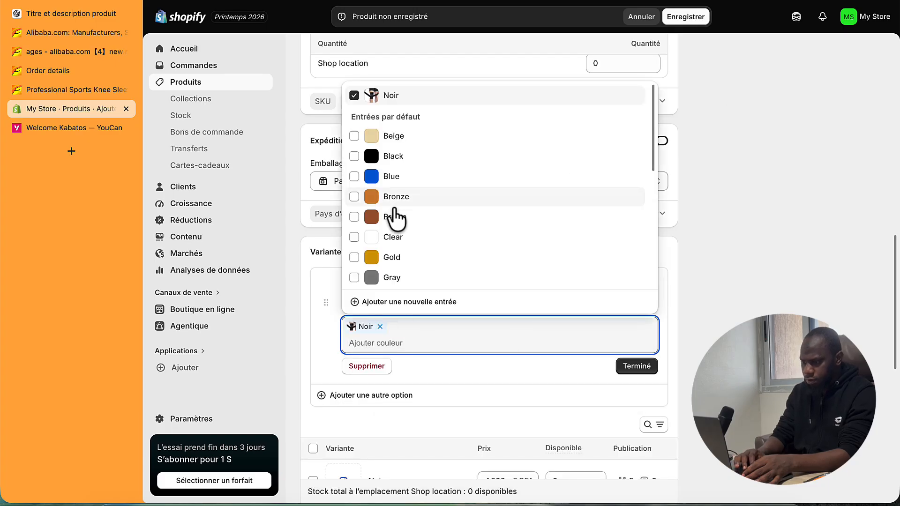
- Add Green as a second value of the Couleur option
scroll(395, 281, "down", 2)
scroll(395, 286, "down", 3)
scroll(394, 287, "up", 3)
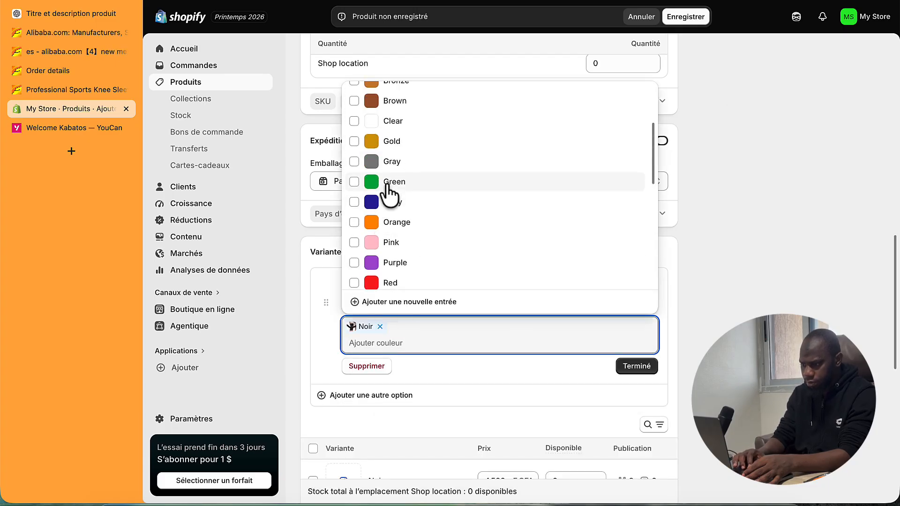
left_click(391, 183)
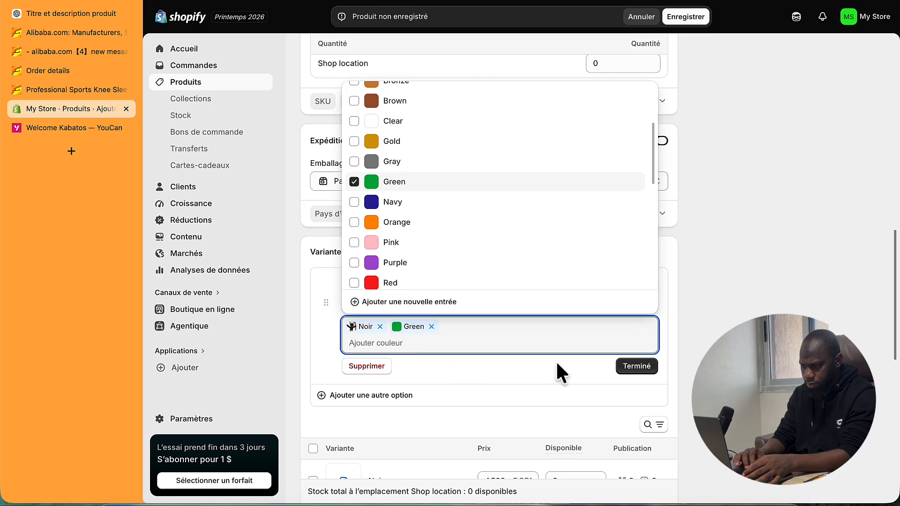
left_click(637, 367)
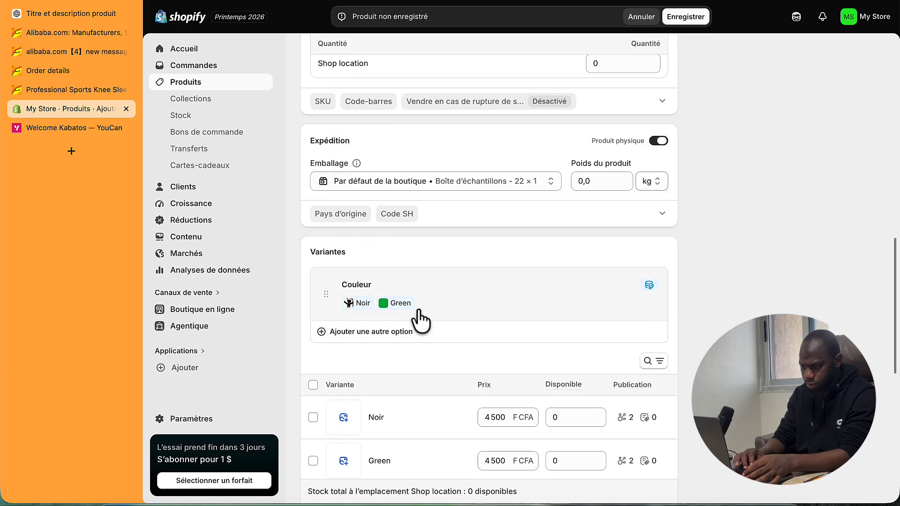
- Give the Green colour entry the third knee-sleeve photo, save it and finish the option
left_click(402, 304)
left_click(408, 328)
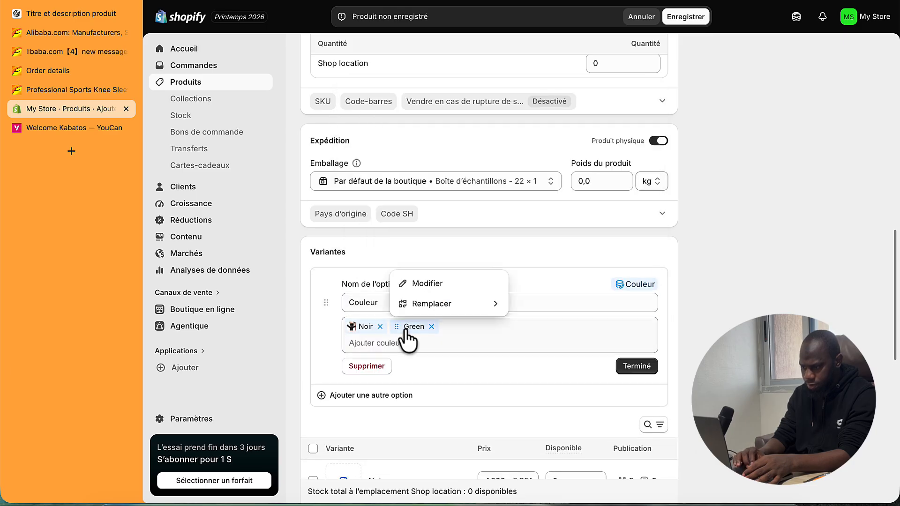
left_click(416, 283)
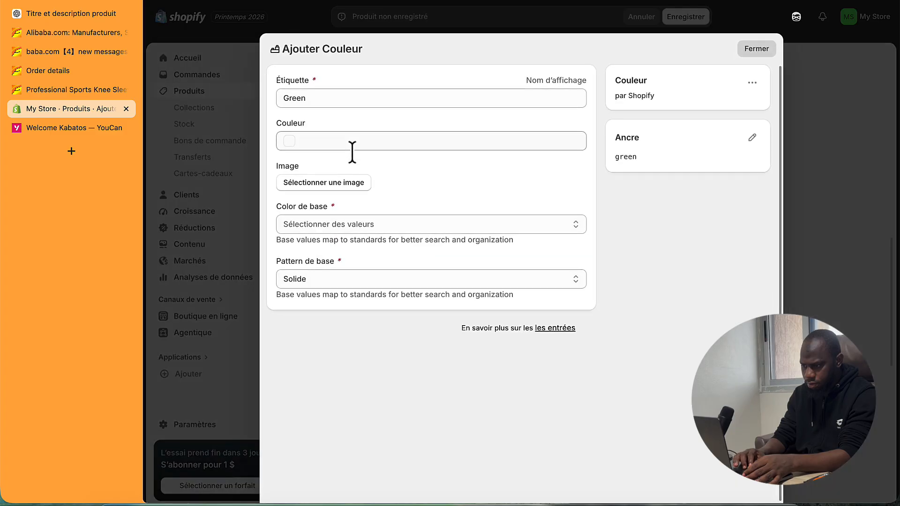
left_click(317, 186)
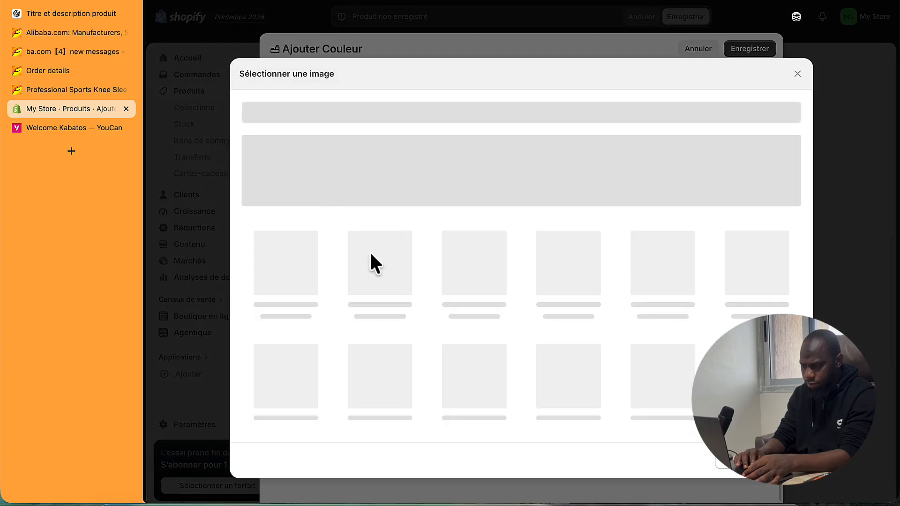
left_click(473, 269)
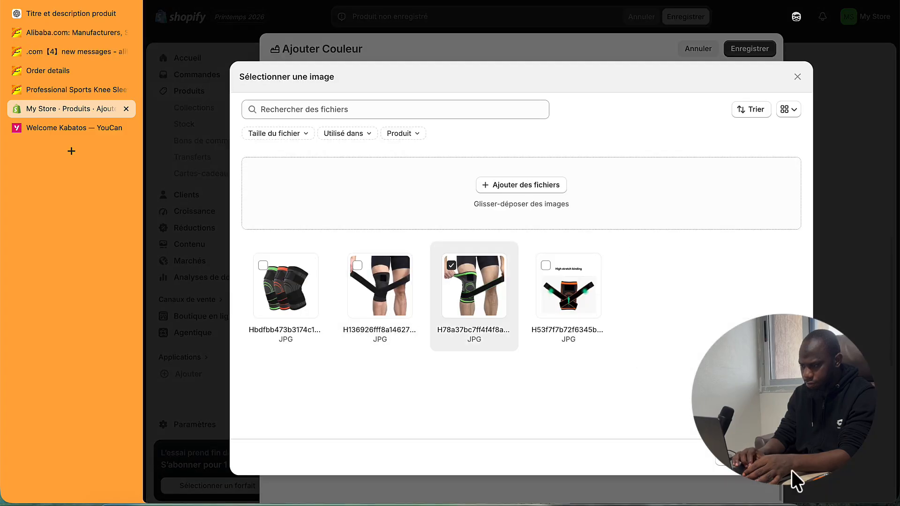
left_click(782, 453)
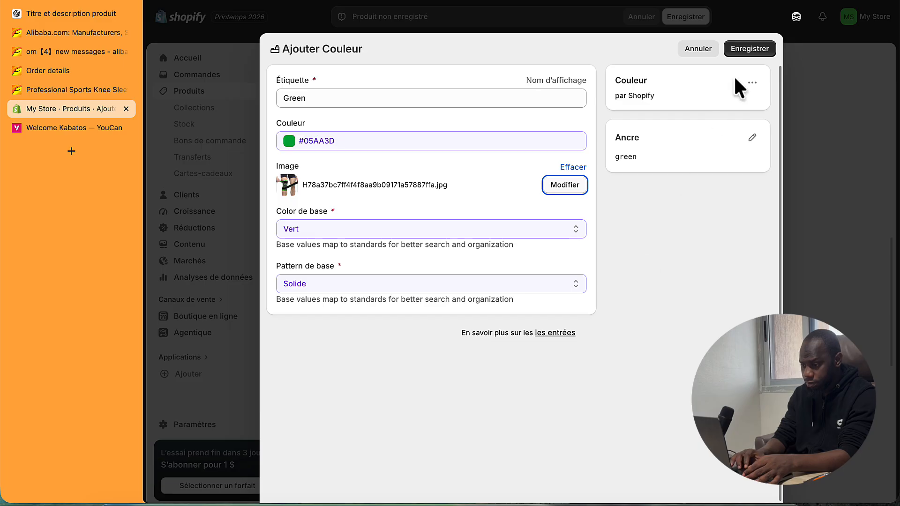
left_click(750, 51)
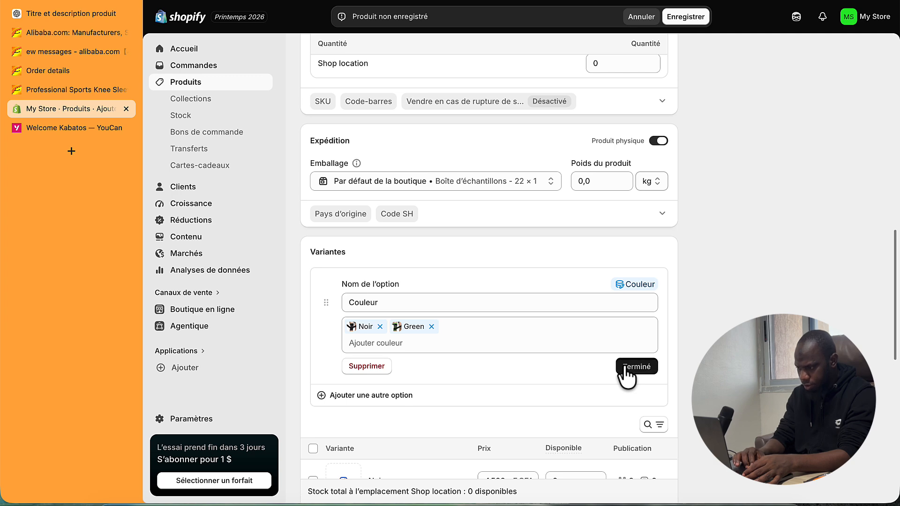
left_click(626, 369)
scroll(568, 374, "down", 6)
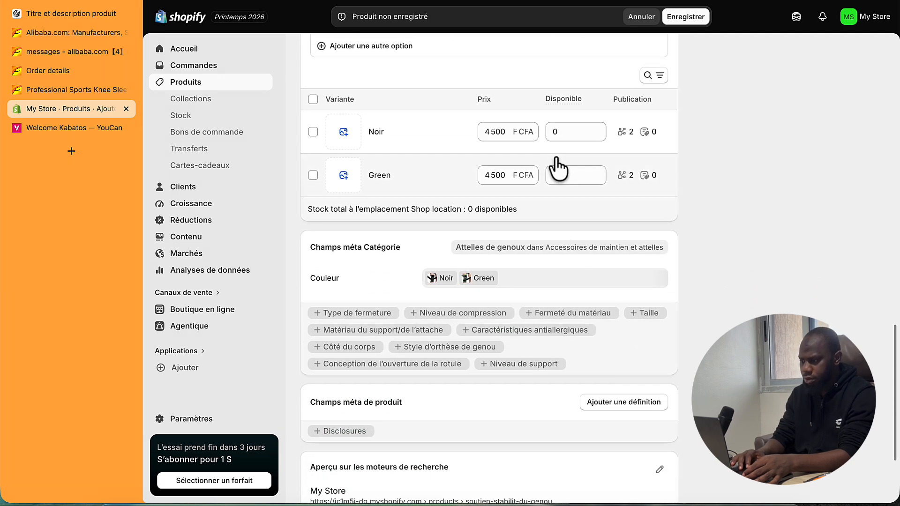
scroll(452, 145, "up", 4)
- Add a Taille variant option with the sizes L and XL
left_click(398, 228)
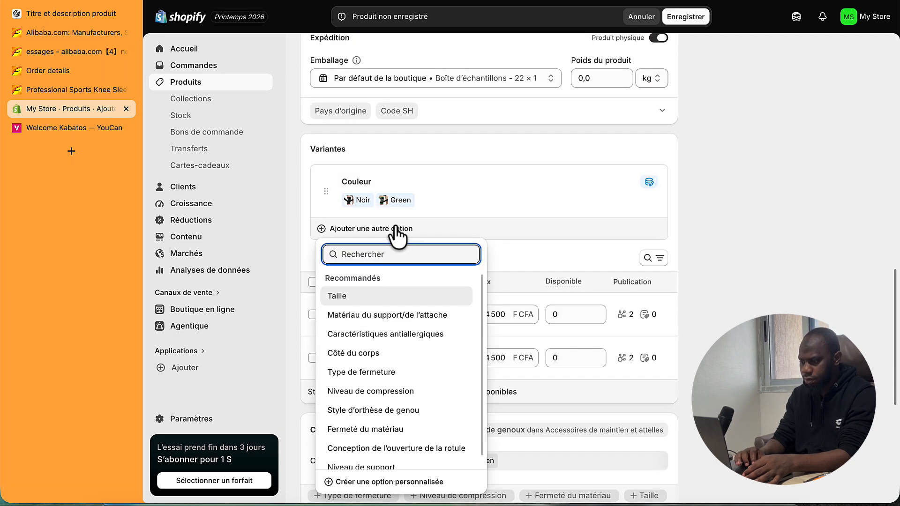
left_click(369, 296)
left_click(381, 277)
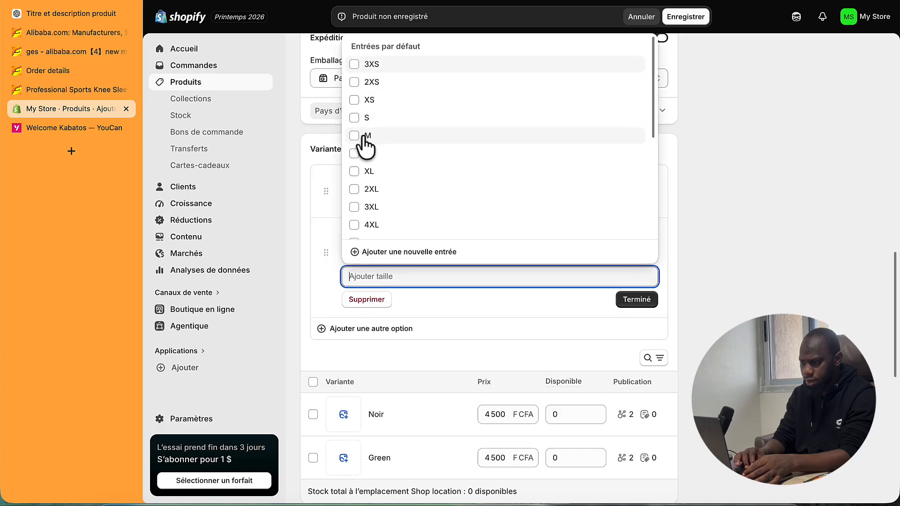
left_click(355, 153)
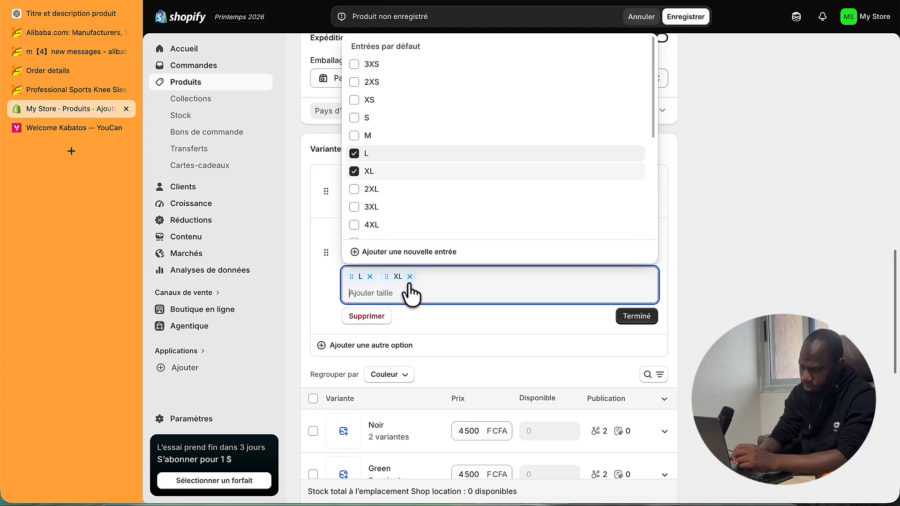
left_click(355, 276)
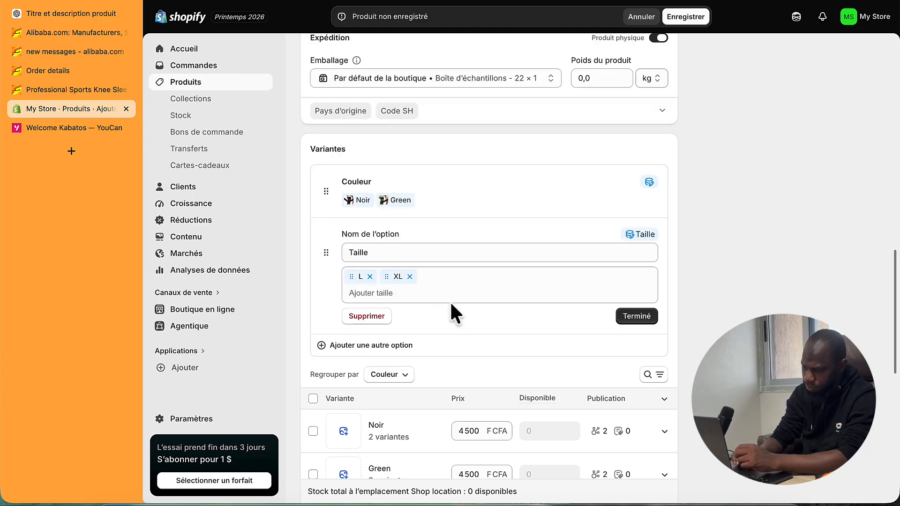
left_click(650, 319)
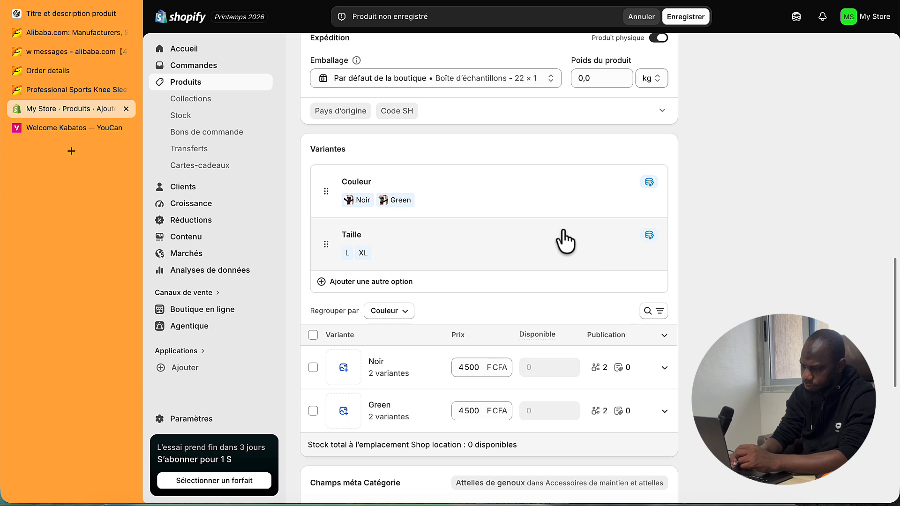
scroll(557, 241, "down", 4)
- Give the Noir variant the second knee-strap photo and the Green variant the third photo
left_click(344, 197)
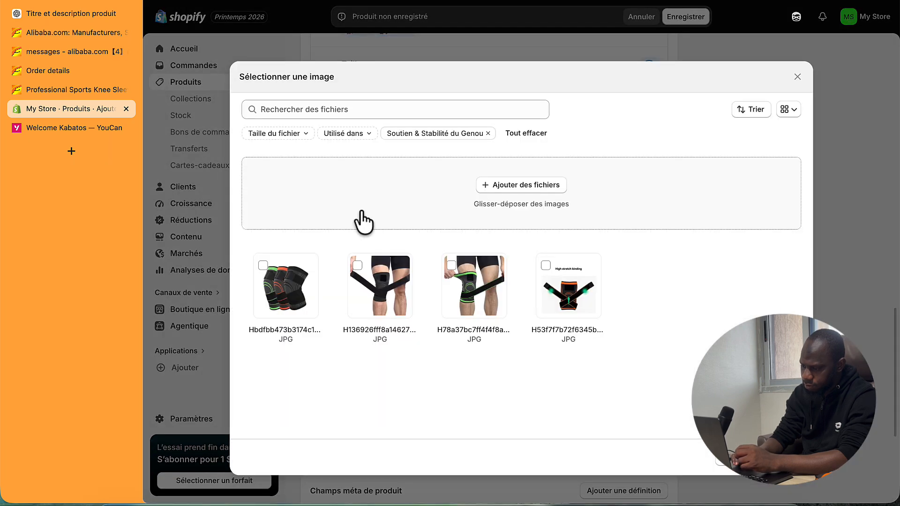
left_click(407, 258)
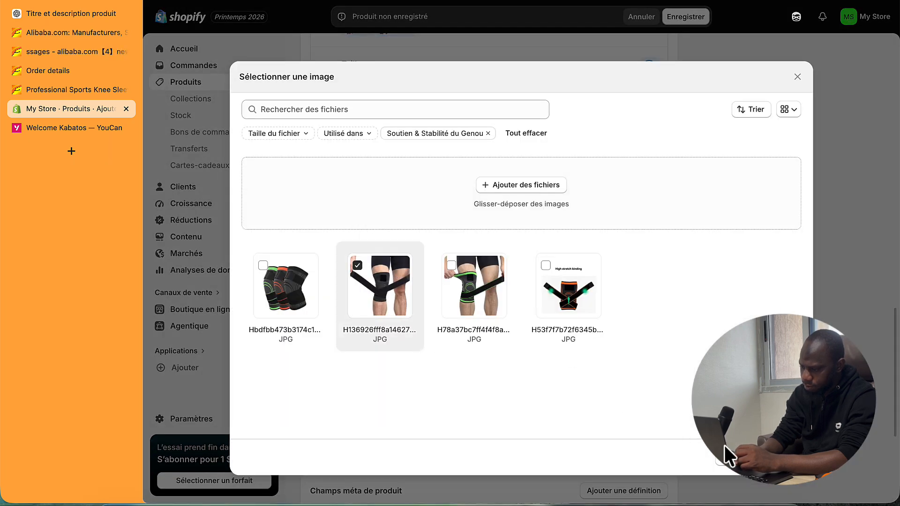
left_click(793, 465)
left_click(344, 240)
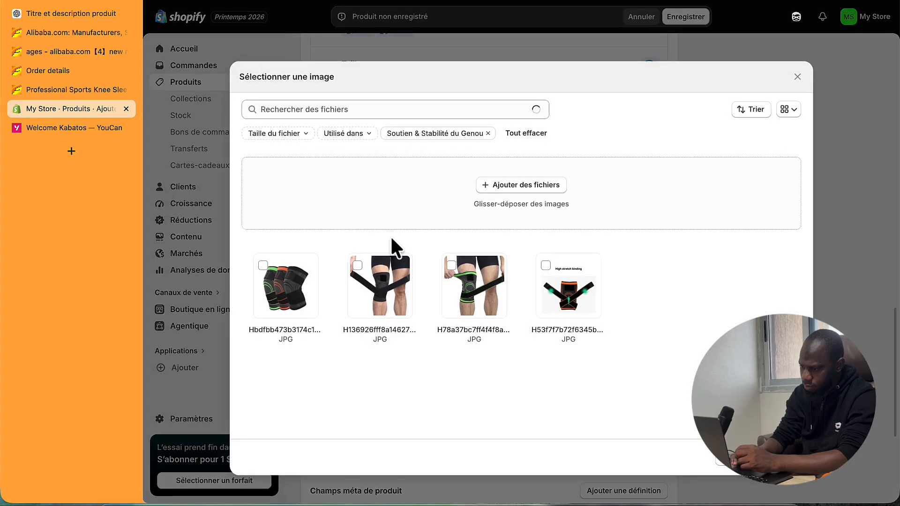
left_click(444, 261)
left_click(790, 464)
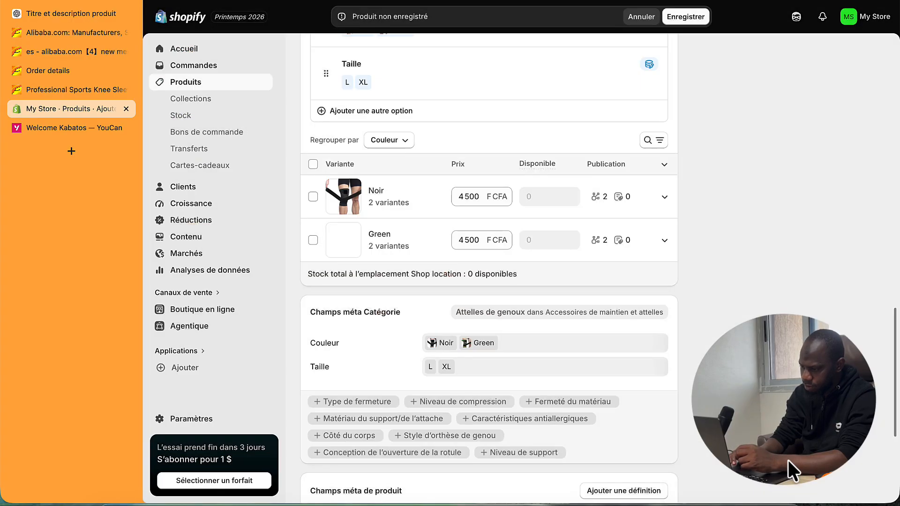
- Relabel the Green colour entry to Verte and save it
scroll(397, 237, "up", 6)
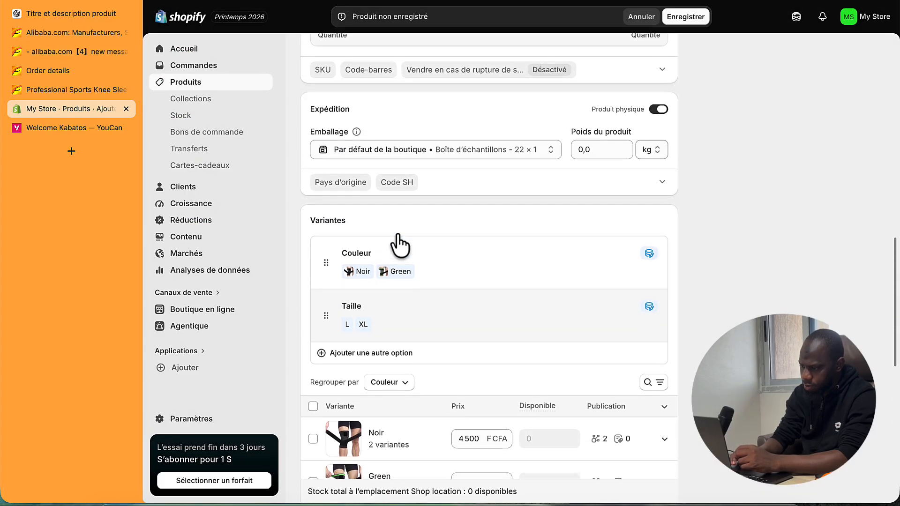
left_click(398, 305)
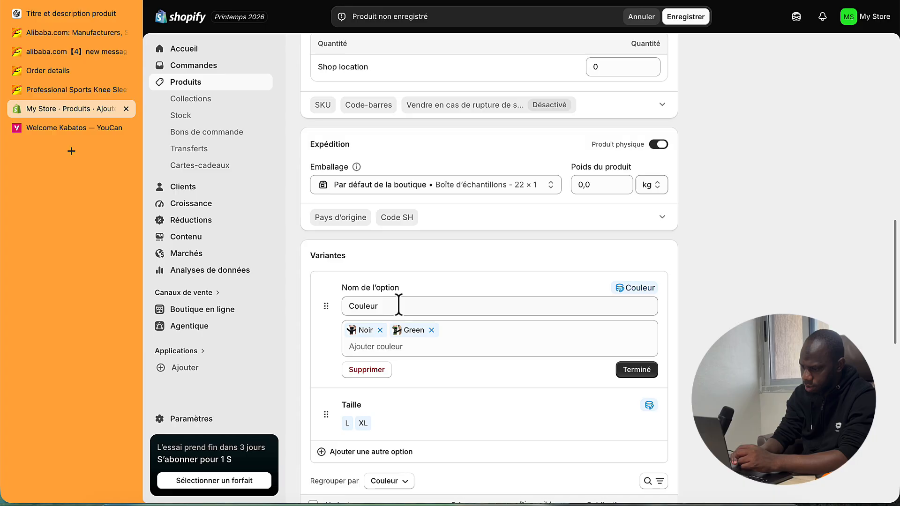
left_click(415, 331)
left_click(426, 288)
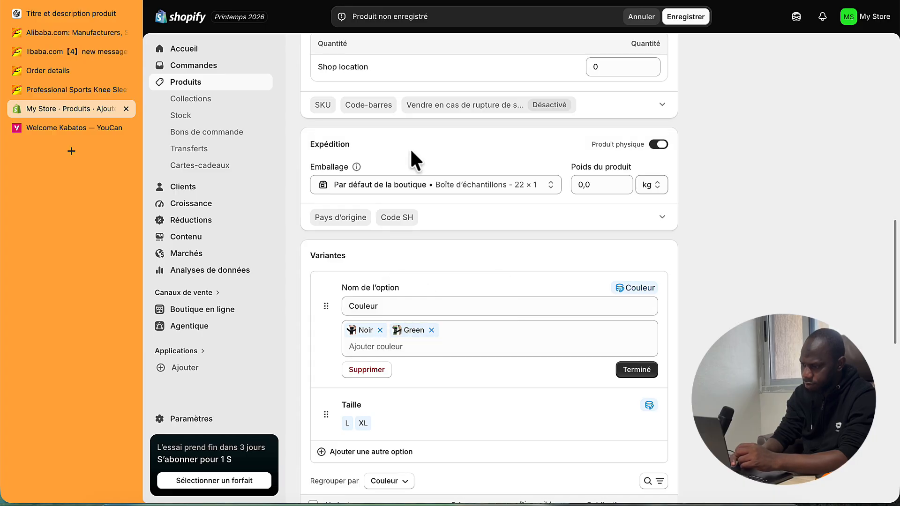
double_click(292, 100)
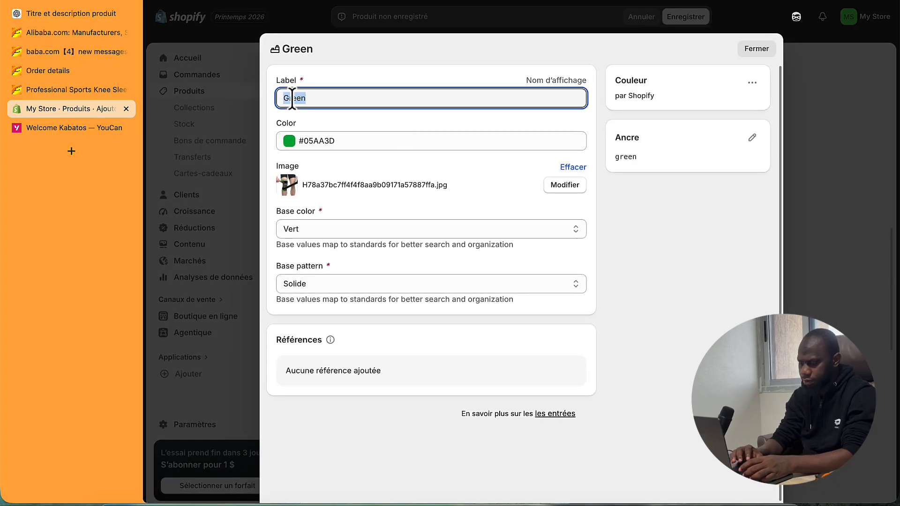
type("Verte")
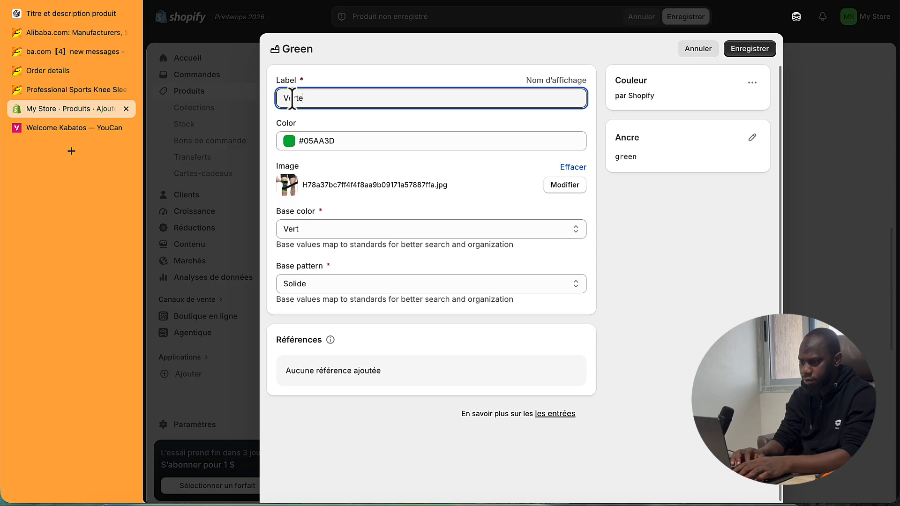
left_click(750, 50)
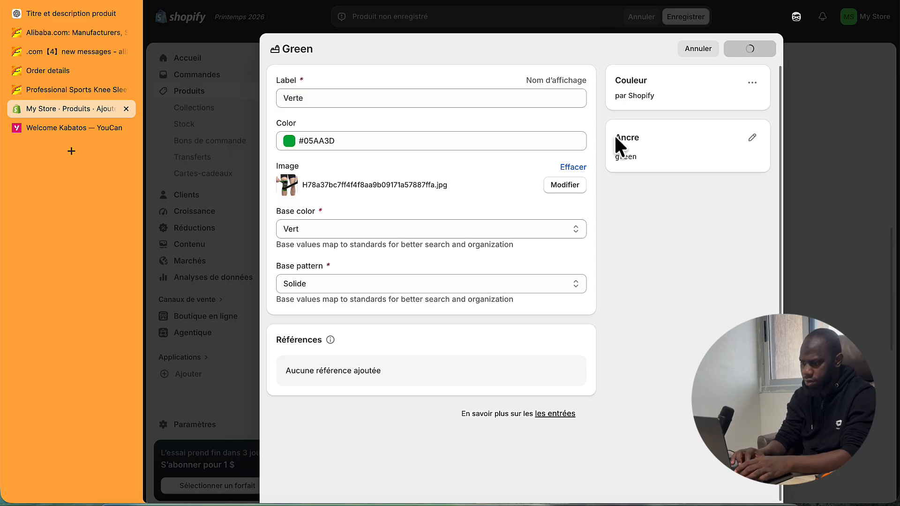
scroll(586, 261, "down", 6)
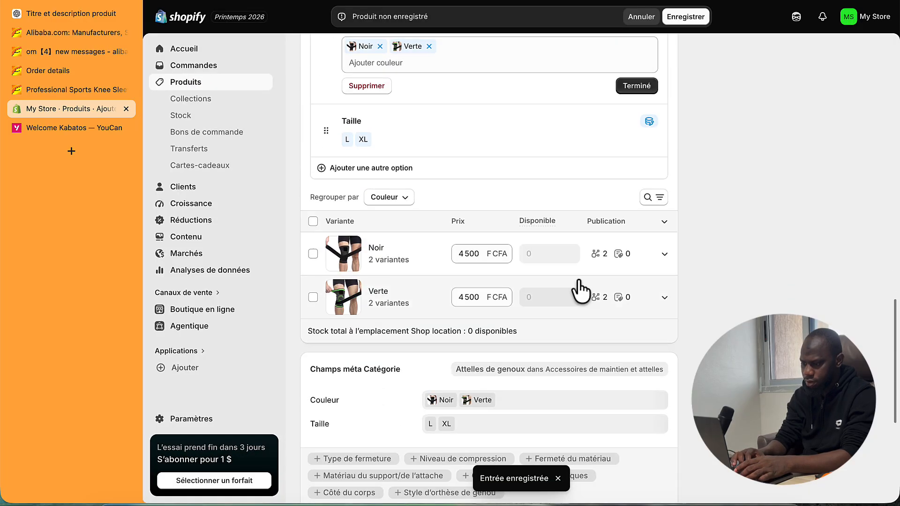
- Save the Soutien & Stabilité du Genou product and look through its description and images
left_click(686, 17)
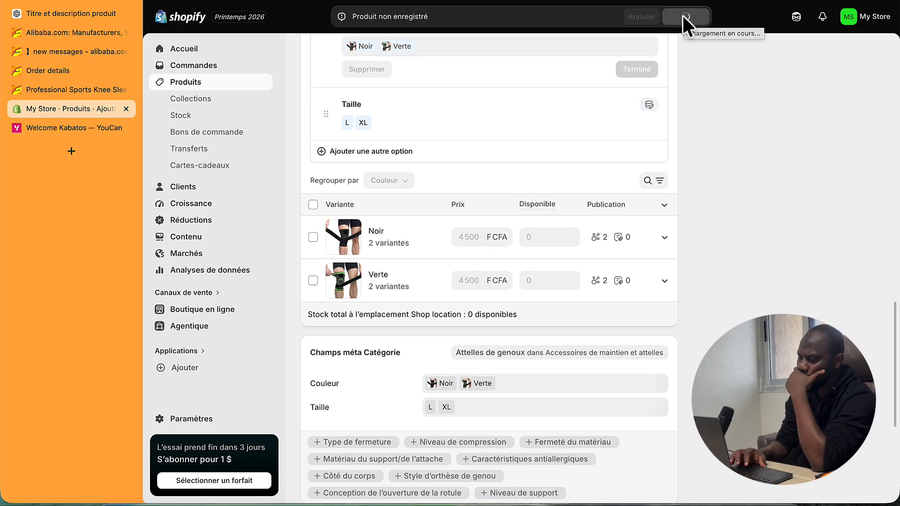
scroll(528, 134, "up", 12)
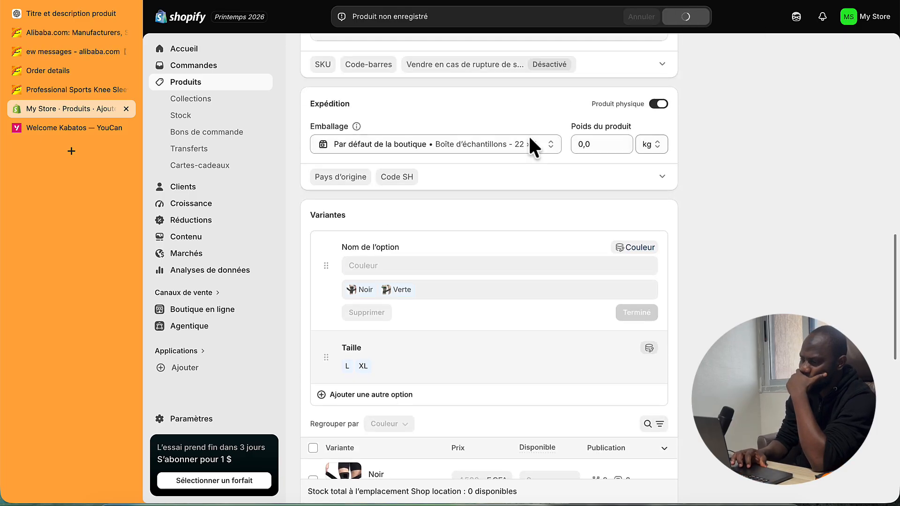
scroll(529, 138, "up", 7)
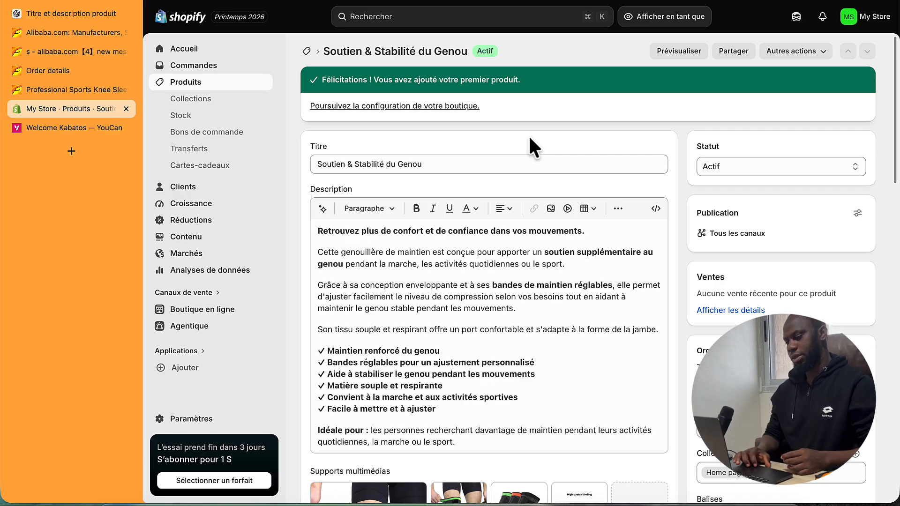
scroll(529, 139, "down", 10)
scroll(533, 149, "down", 1)
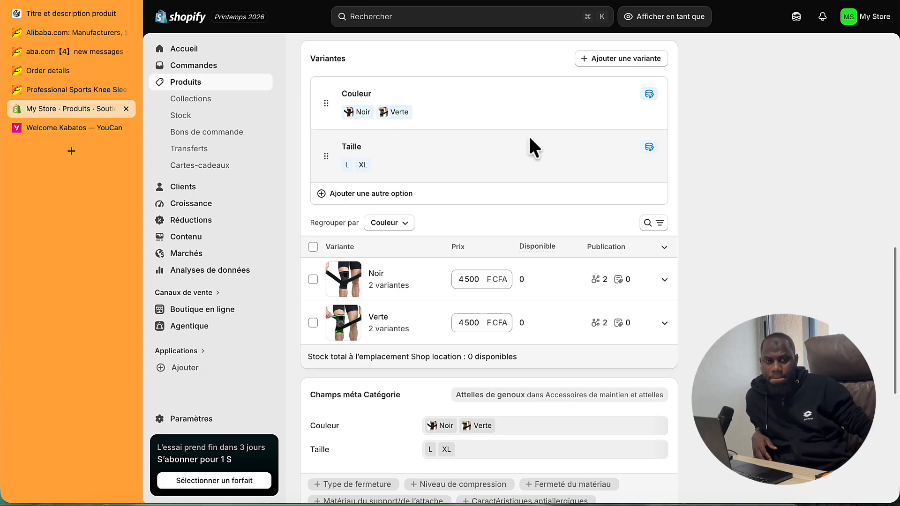
scroll(528, 134, "up", 10)
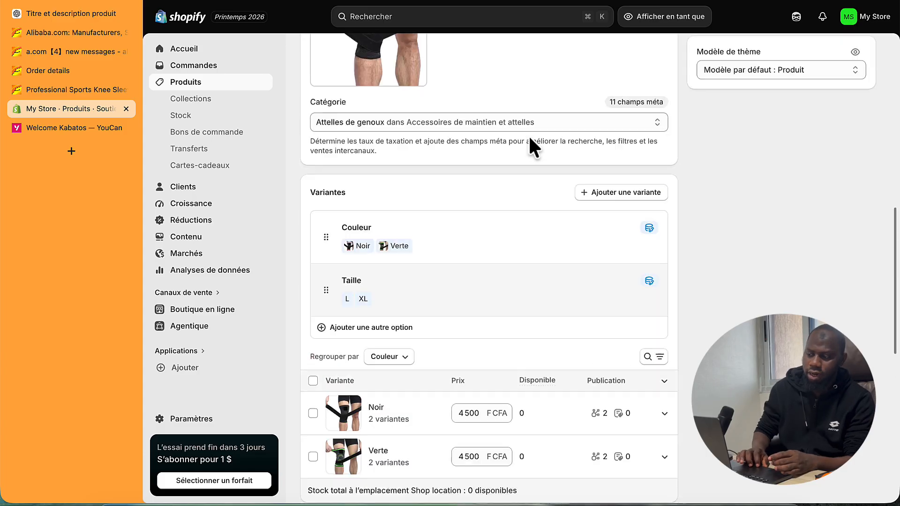
scroll(420, 171, "down", 2)
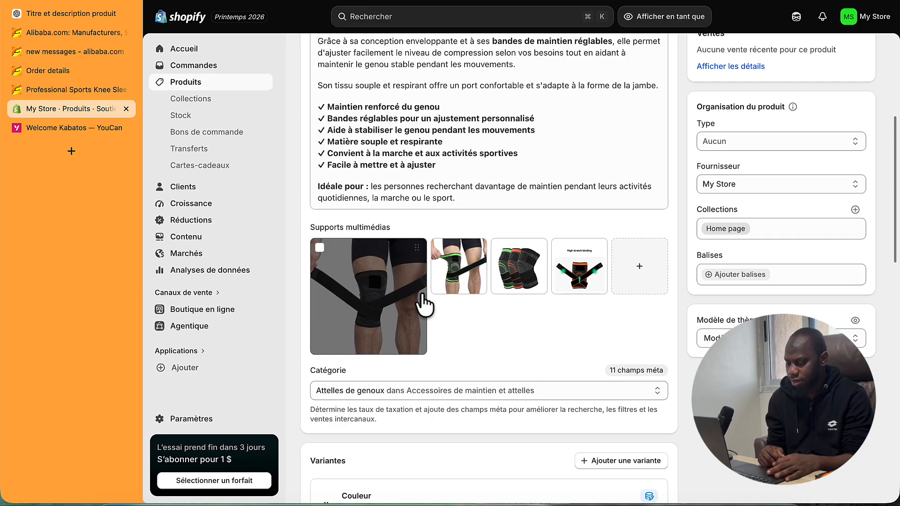
scroll(425, 304, "up", 5)
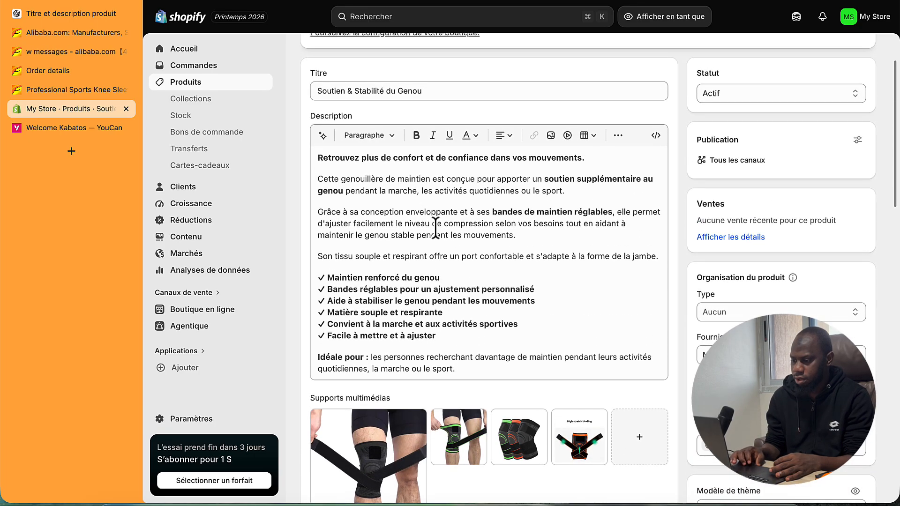
left_click_drag(318, 162, 498, 303)
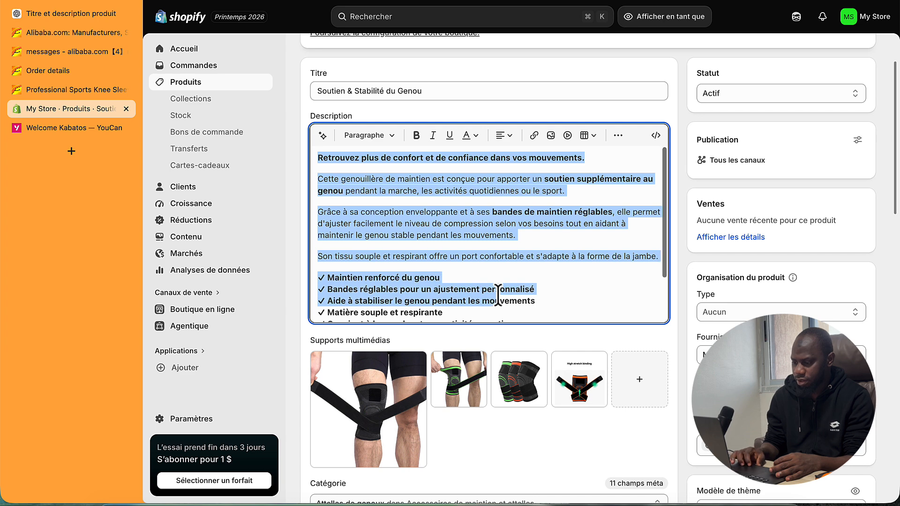
scroll(493, 260, "down", 2)
scroll(488, 260, "up", 3)
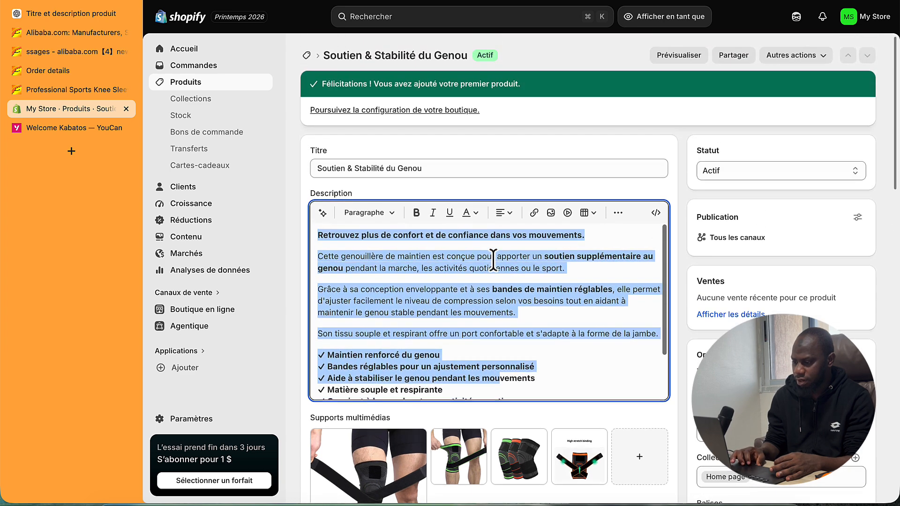
left_click(476, 275)
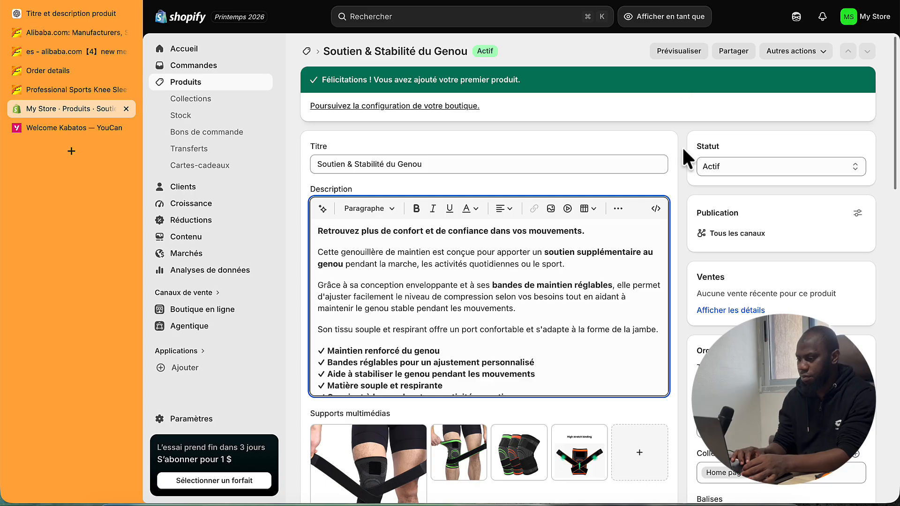
- Preview the product storefront page showing CFA4,500 with Noir/Verte and L/XL options
left_click(682, 50)
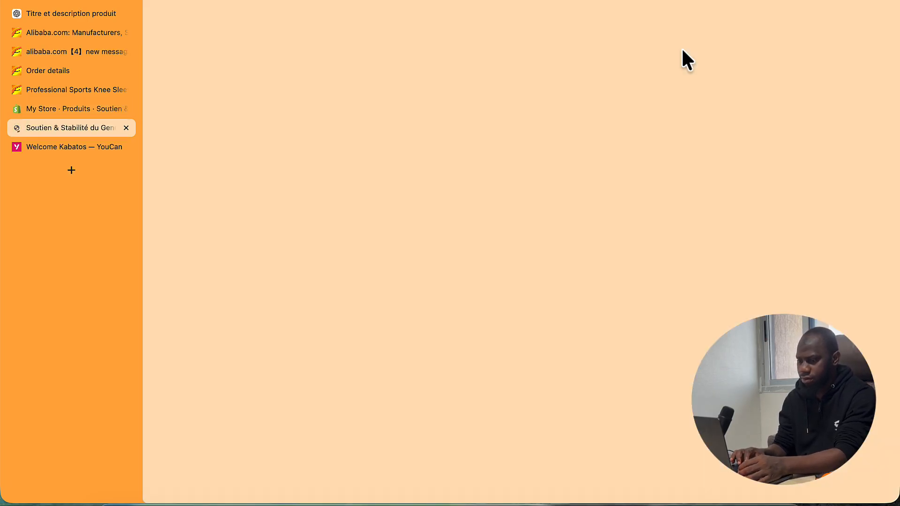
scroll(607, 234, "down", 7)
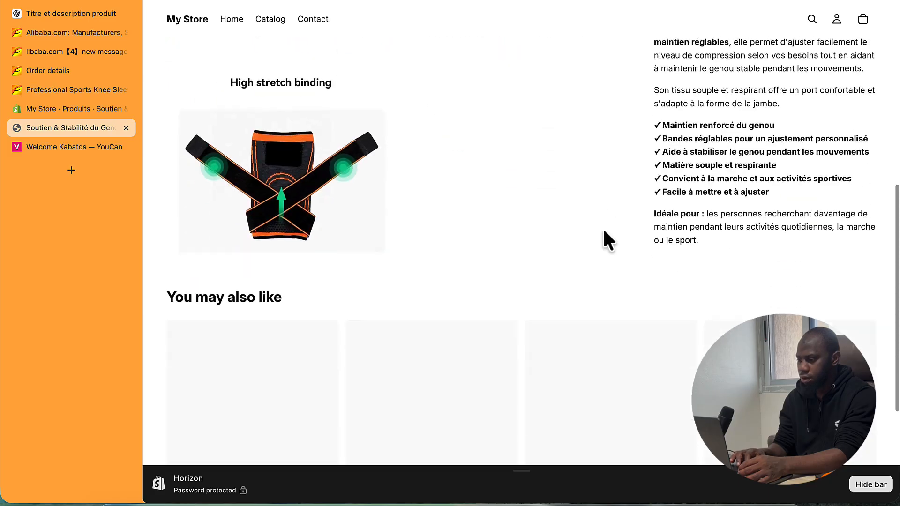
scroll(606, 234, "up", 7)
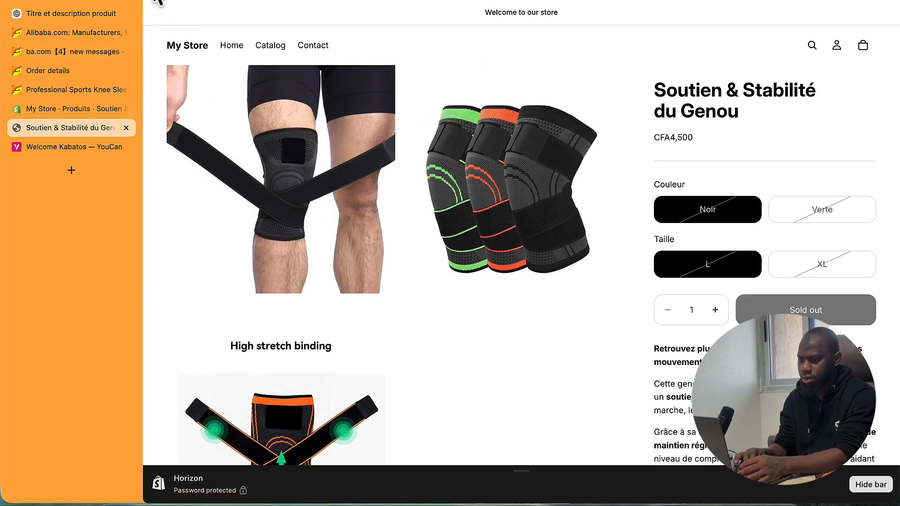
- Go to Boutique en ligne and browse the Discover themes gallery below the Horizon theme
left_click(41, 104)
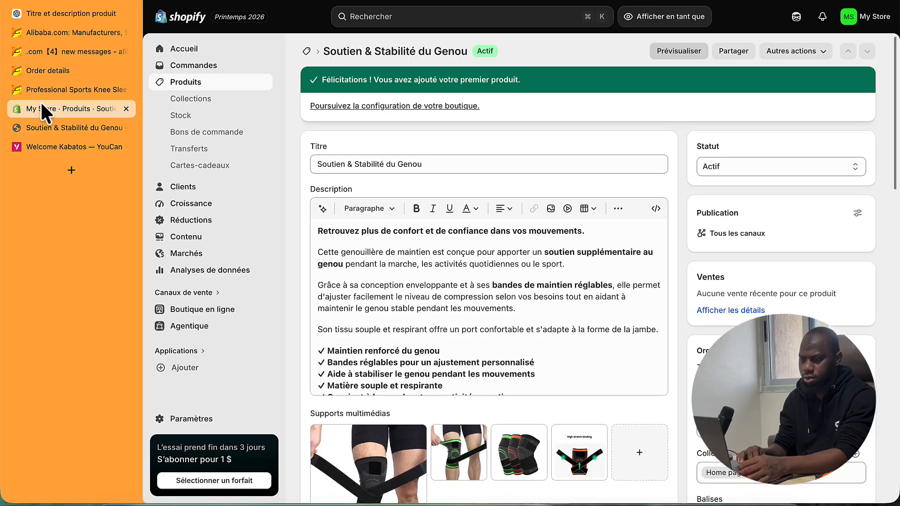
left_click(206, 306)
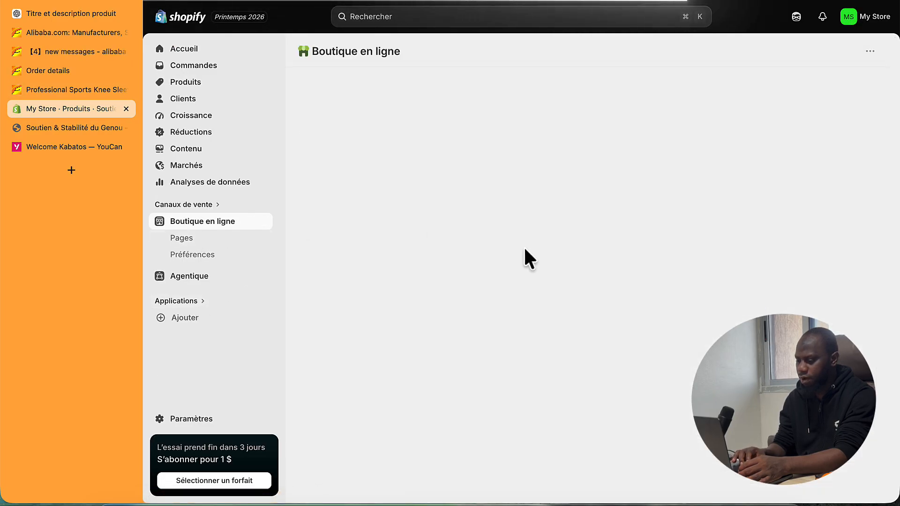
scroll(794, 392, "down", 3)
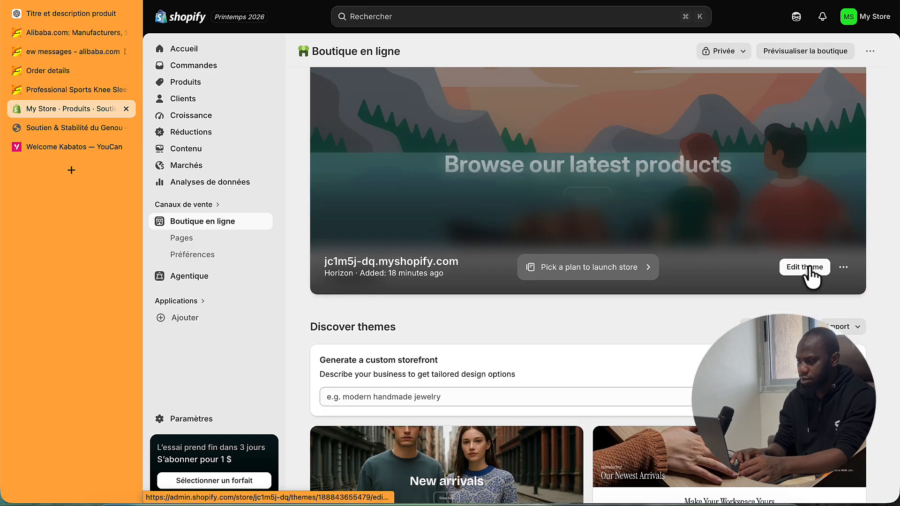
scroll(809, 268, "down", 3)
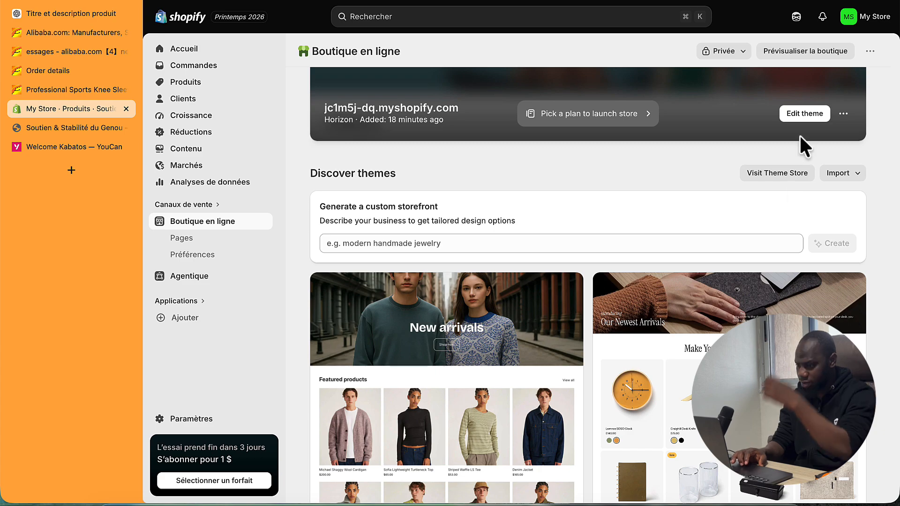
scroll(612, 229, "down", 15)
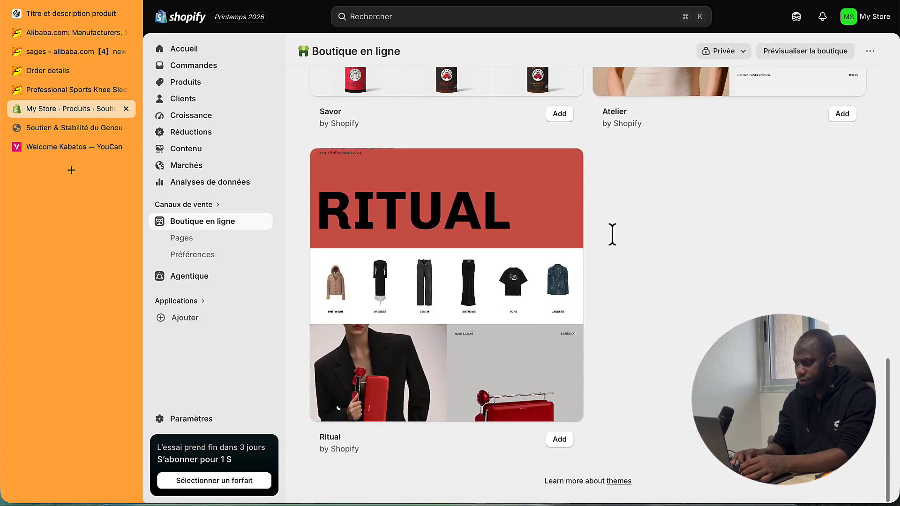
scroll(612, 233, "up", 10)
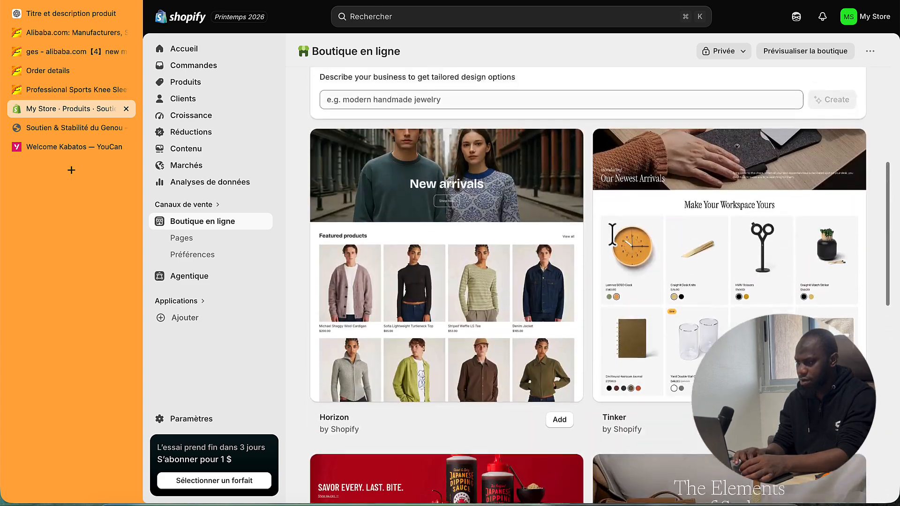
scroll(612, 235, "down", 1)
scroll(612, 234, "up", 3)
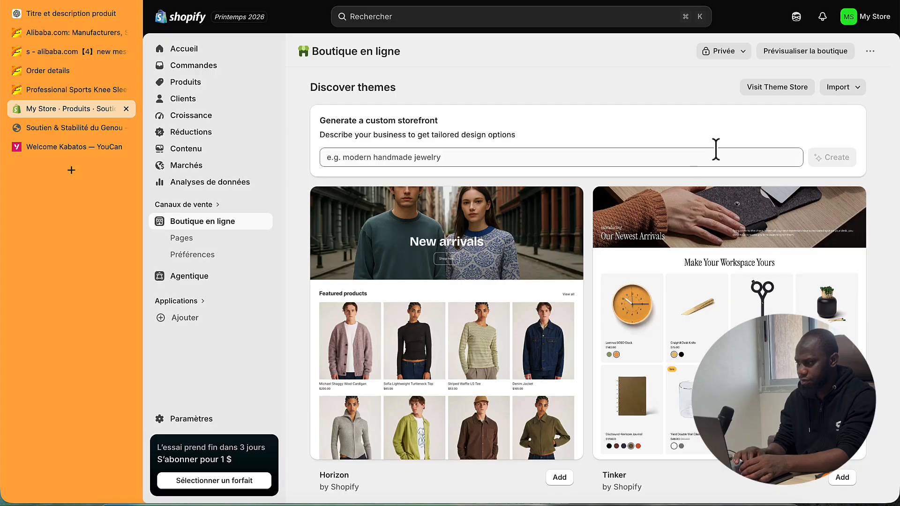
- Search the Theme Store for 'refresh' and add the Refresh theme with Try theme
left_click(760, 88)
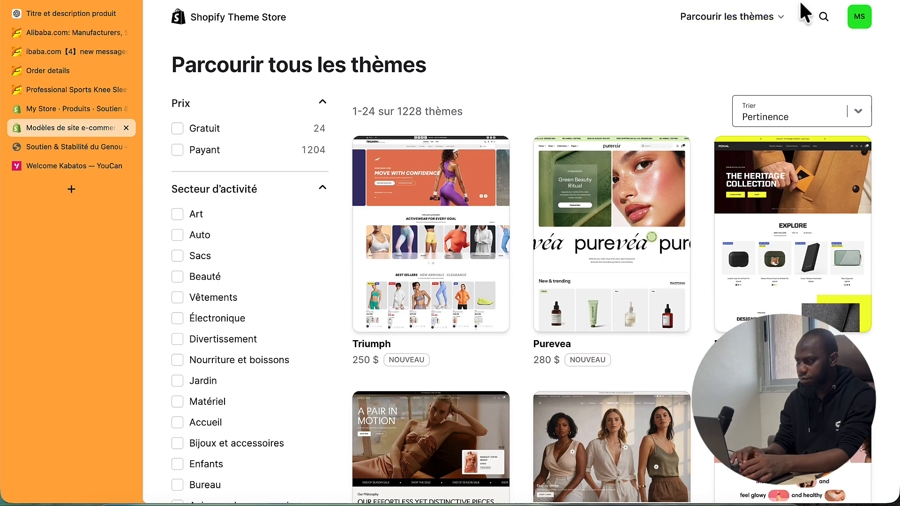
left_click(824, 17)
type("re")
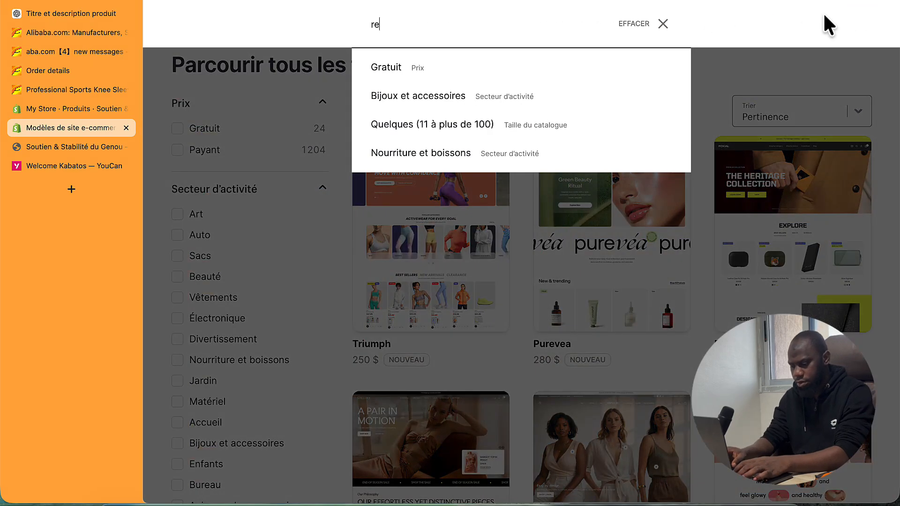
type("fresh")
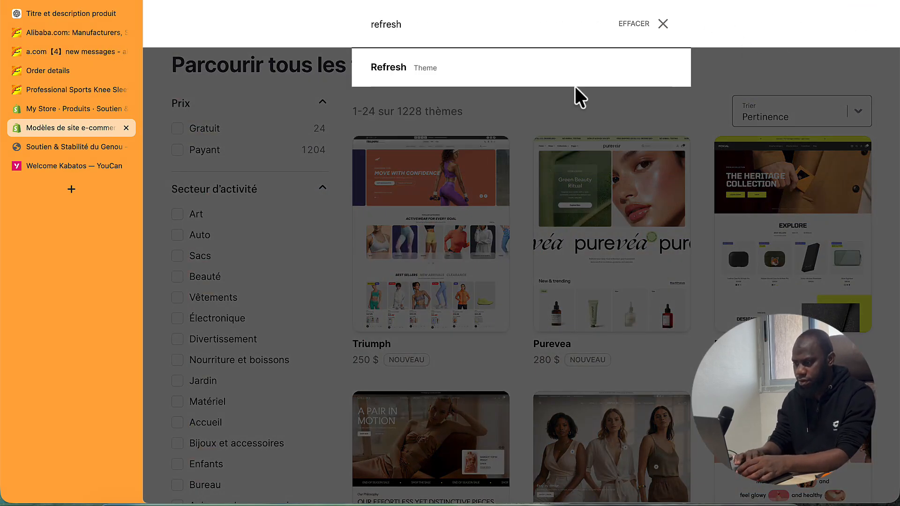
left_click(438, 69)
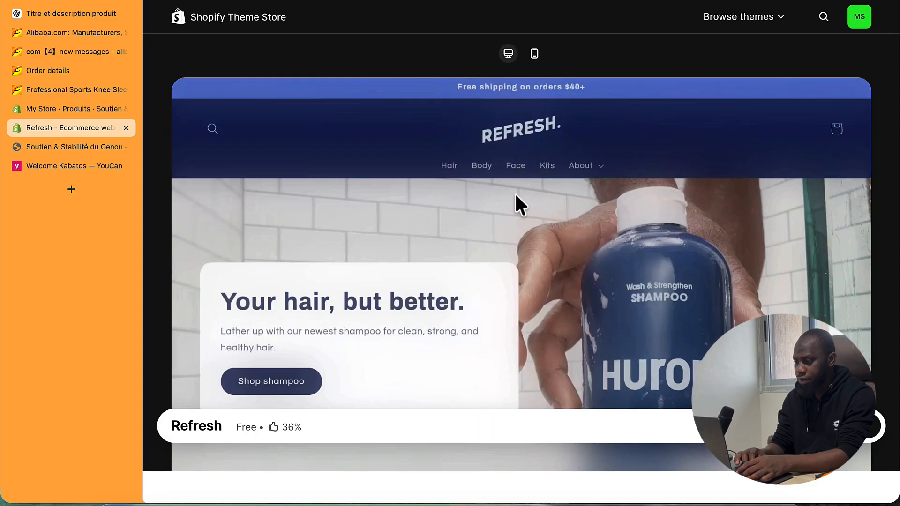
scroll(779, 424, "down", 5)
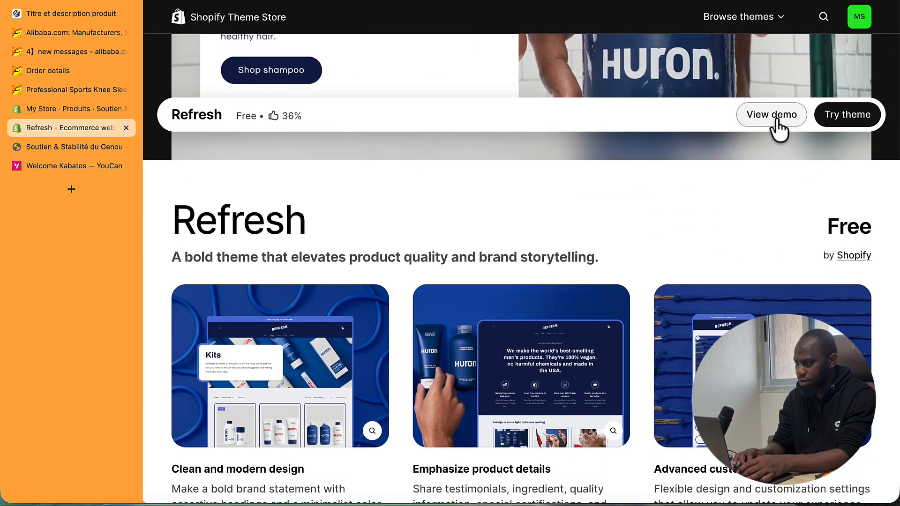
left_click(861, 121)
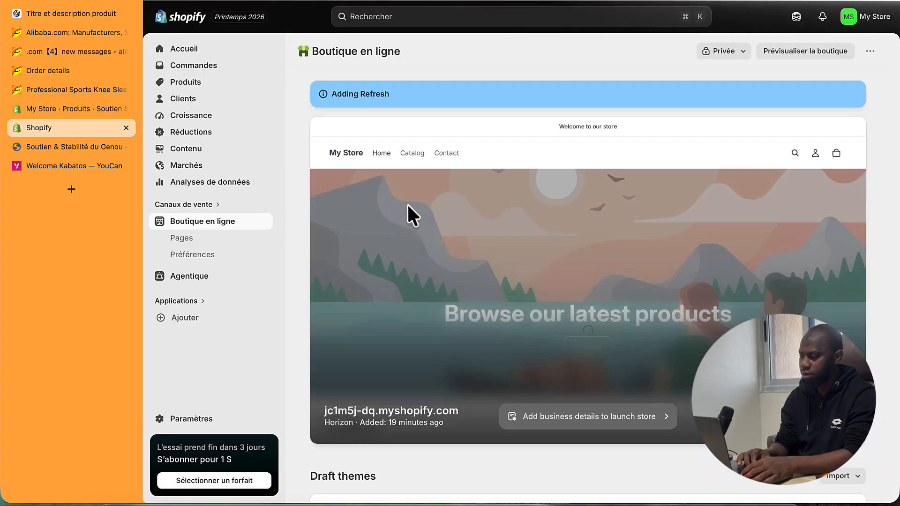
- Publish the Refresh theme, replacing Horizon as the current theme
scroll(421, 302, "down", 6)
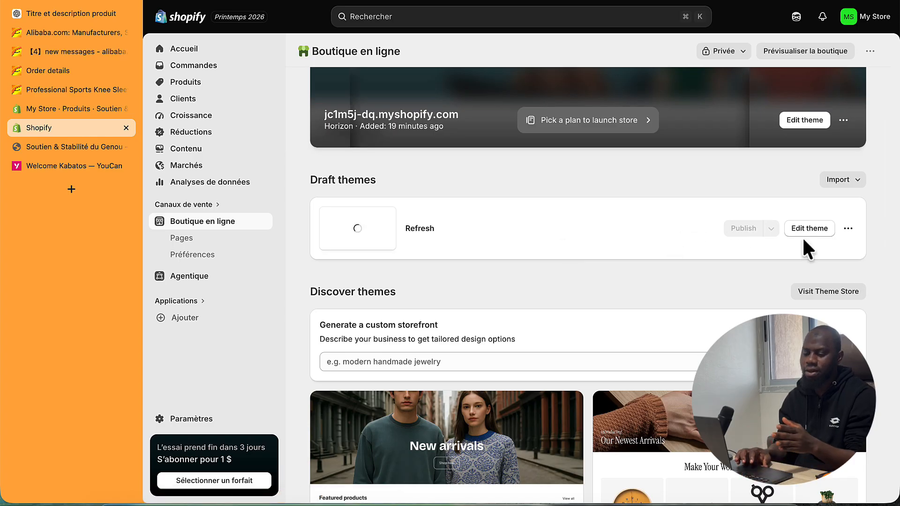
scroll(803, 239, "down", 1)
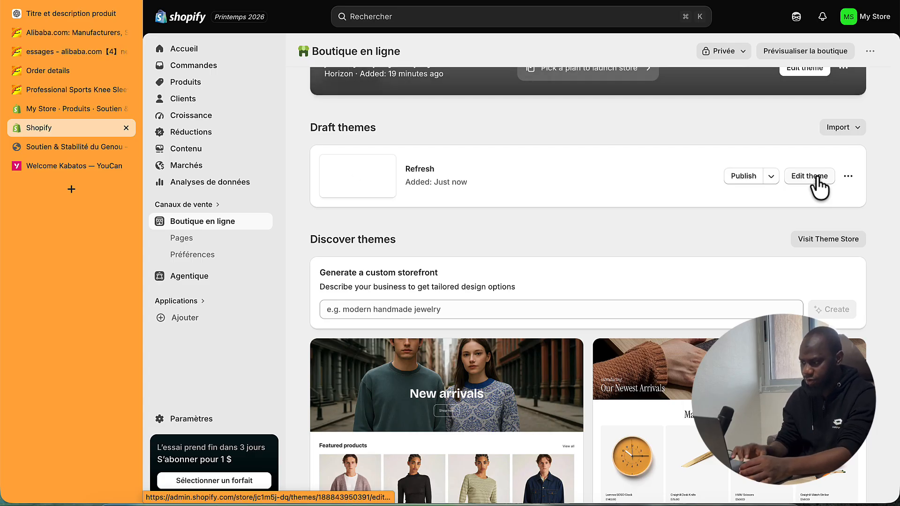
left_click(744, 176)
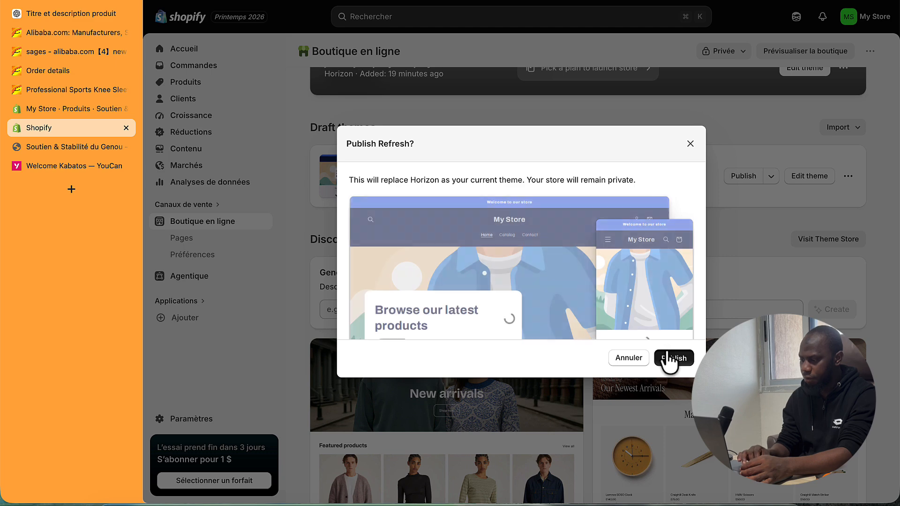
left_click(668, 357)
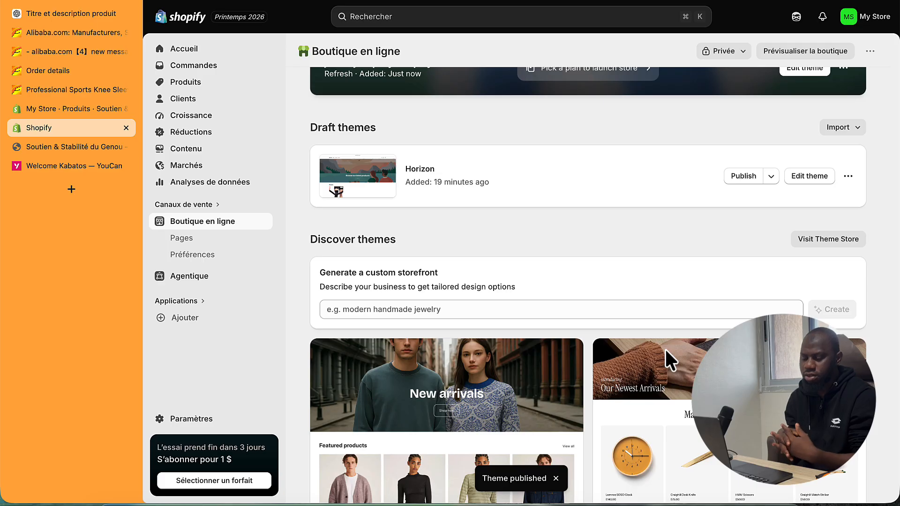
- Search the store settings for 'lang' to find the language settings
left_click(190, 419)
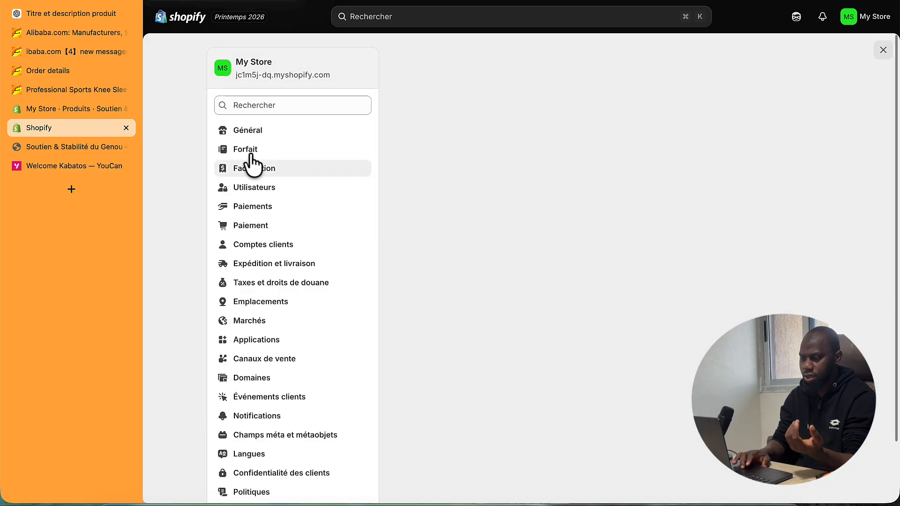
left_click(278, 105)
type("langue")
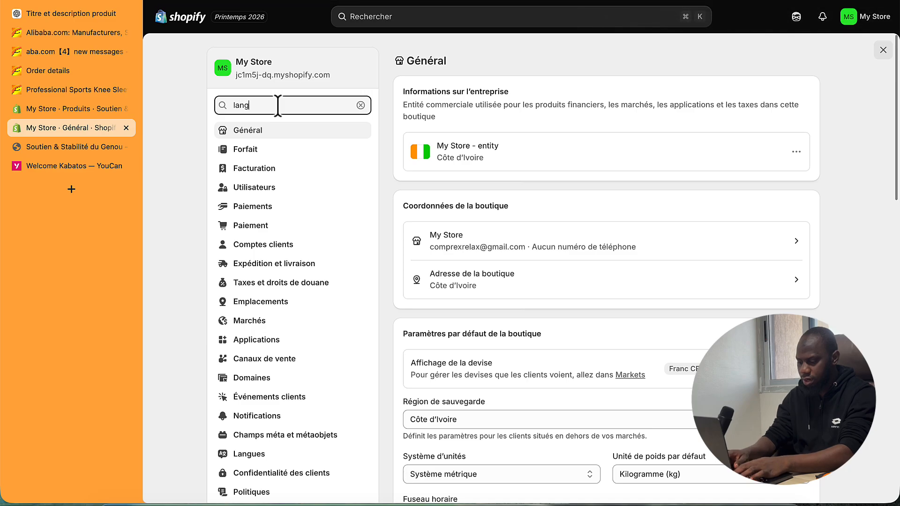
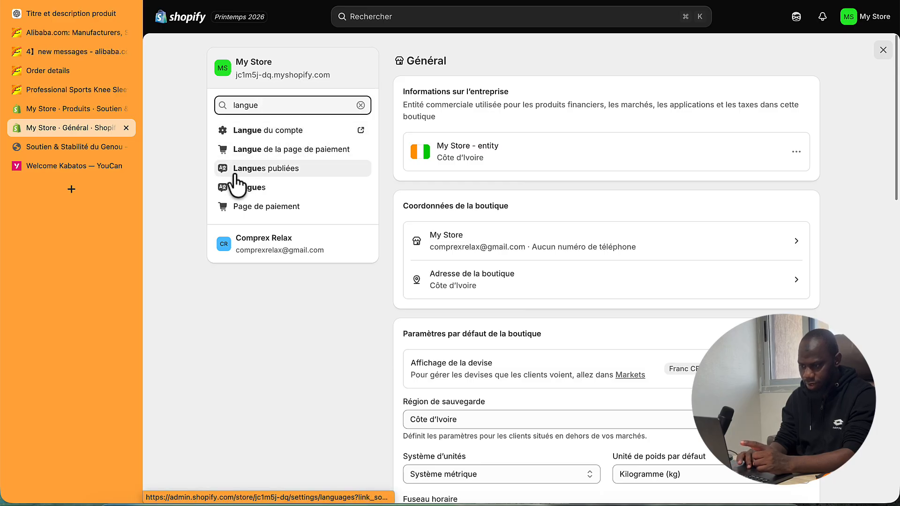
- Change the default language from Anglais to français, save, and close the store settings
left_click(261, 189)
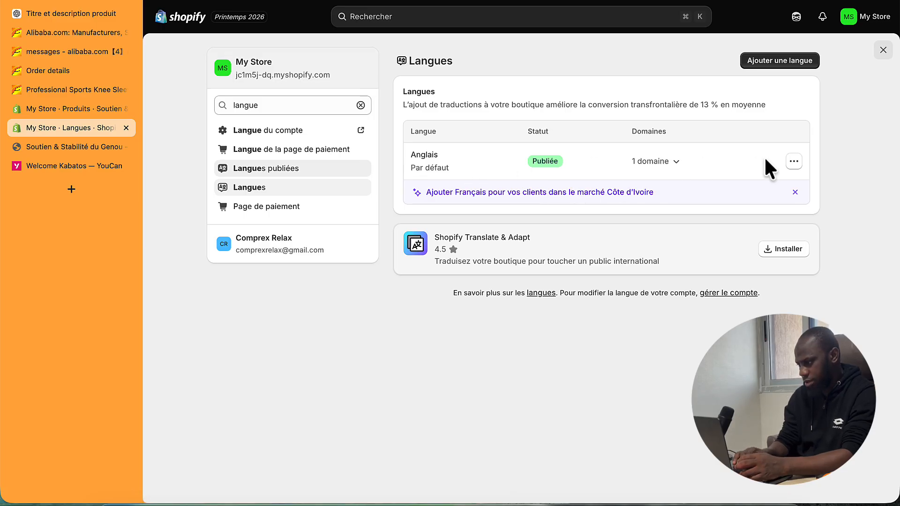
left_click(792, 164)
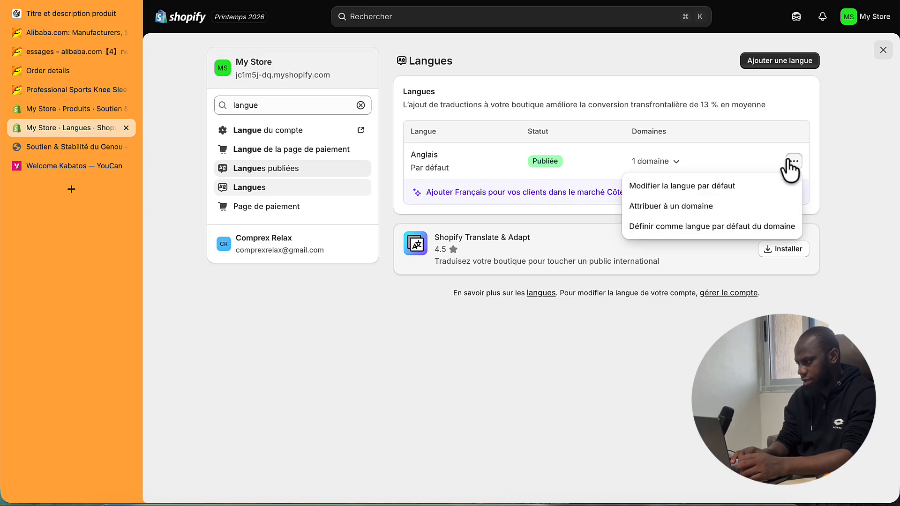
left_click(675, 189)
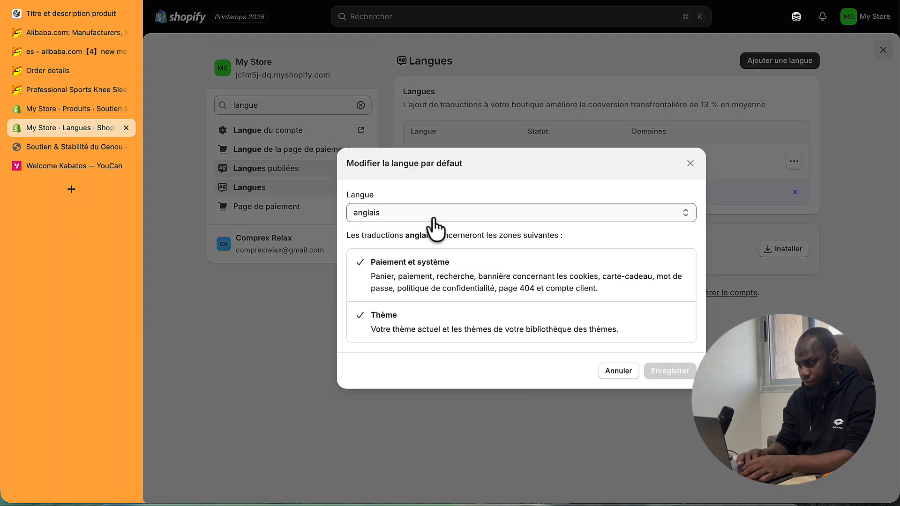
left_click(434, 218)
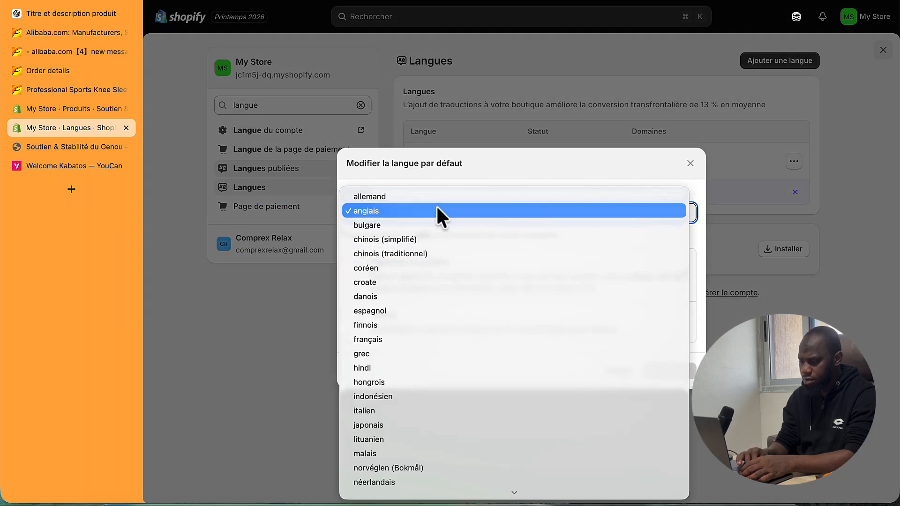
left_click(396, 338)
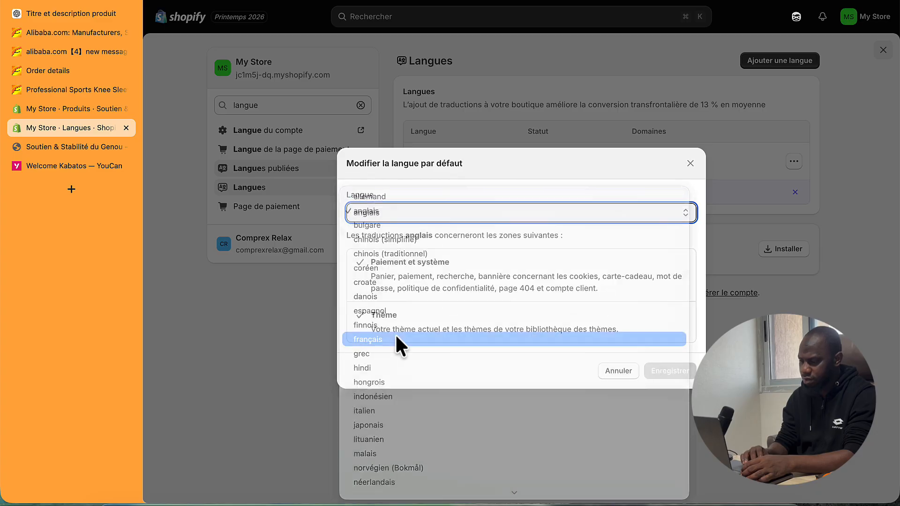
left_click(671, 369)
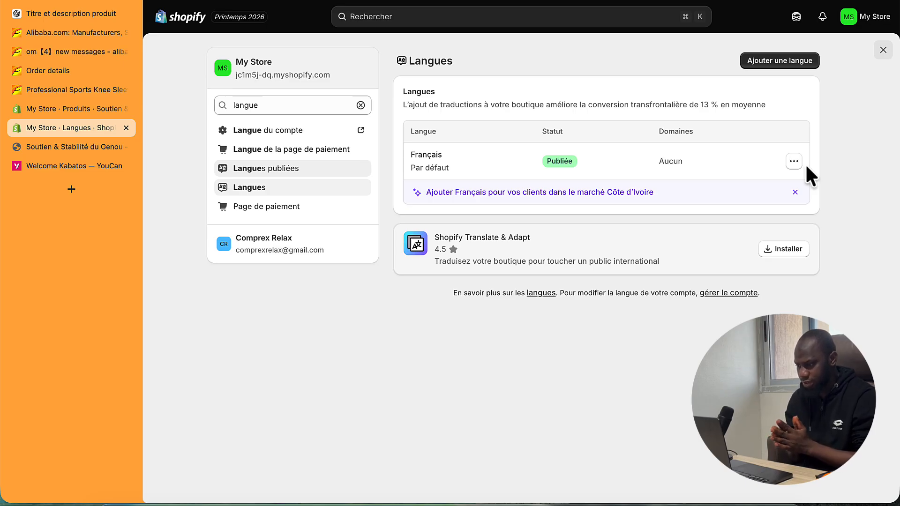
left_click(884, 50)
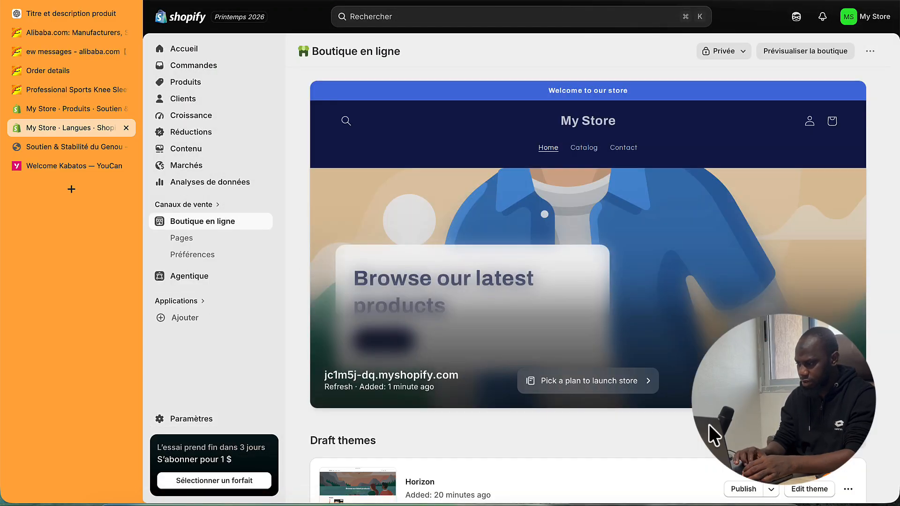
scroll(709, 424, "down", 6)
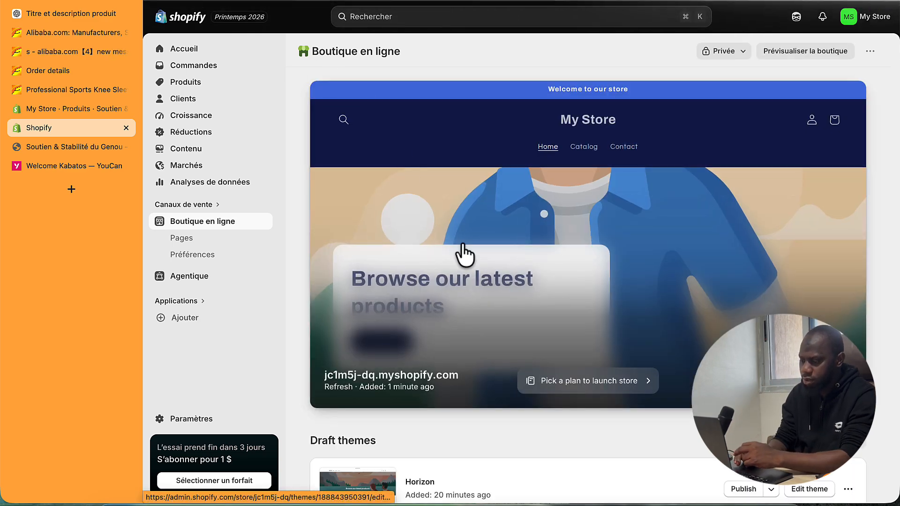
scroll(462, 255, "down", 6)
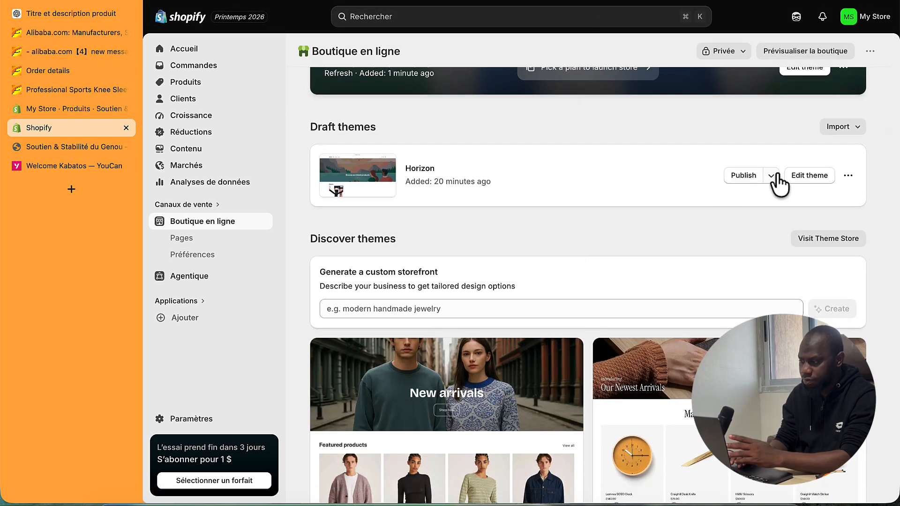
left_click(805, 181)
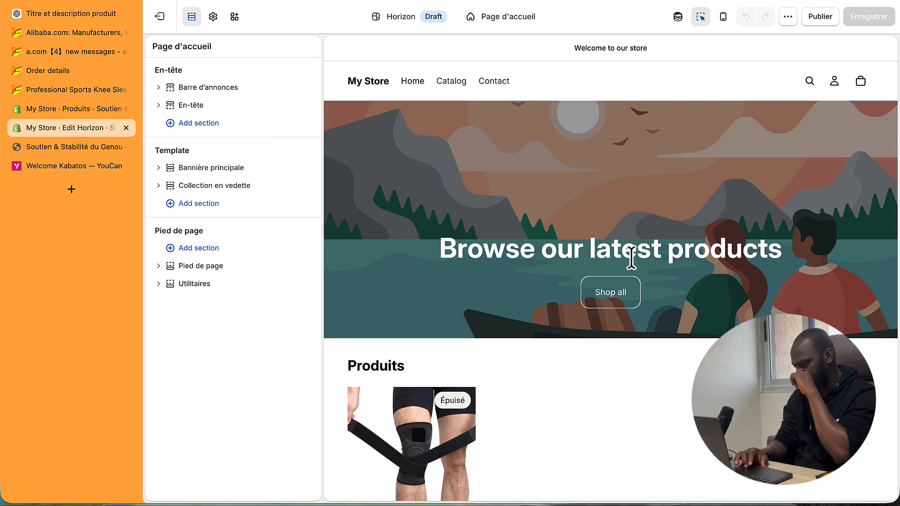
scroll(649, 277, "down", 4)
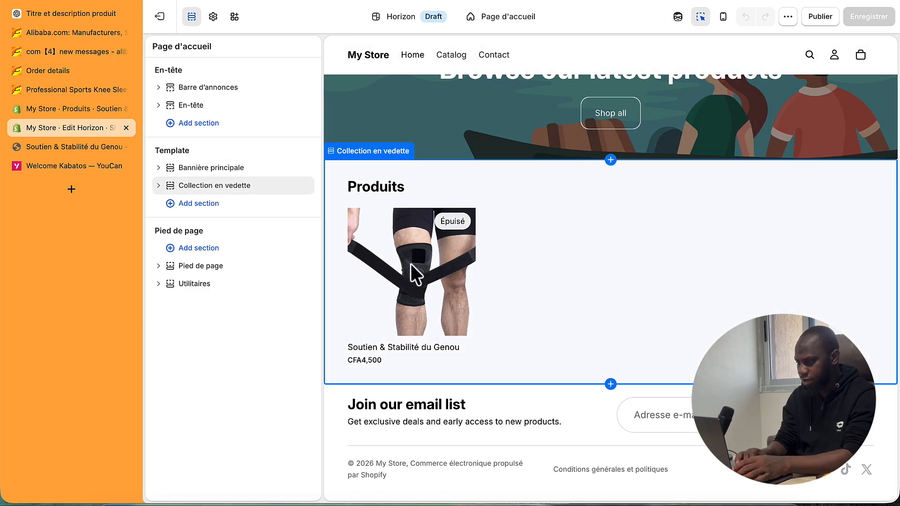
left_click(413, 273)
left_click(412, 267)
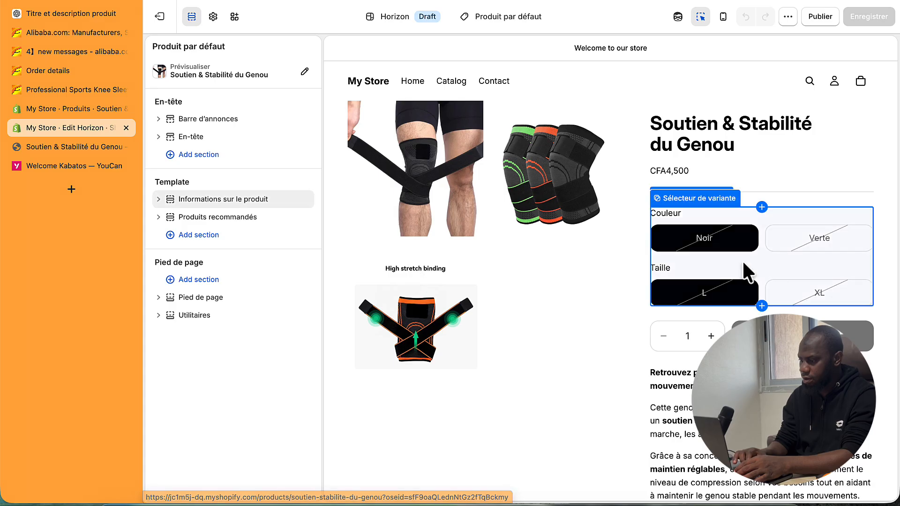
left_click(167, 23)
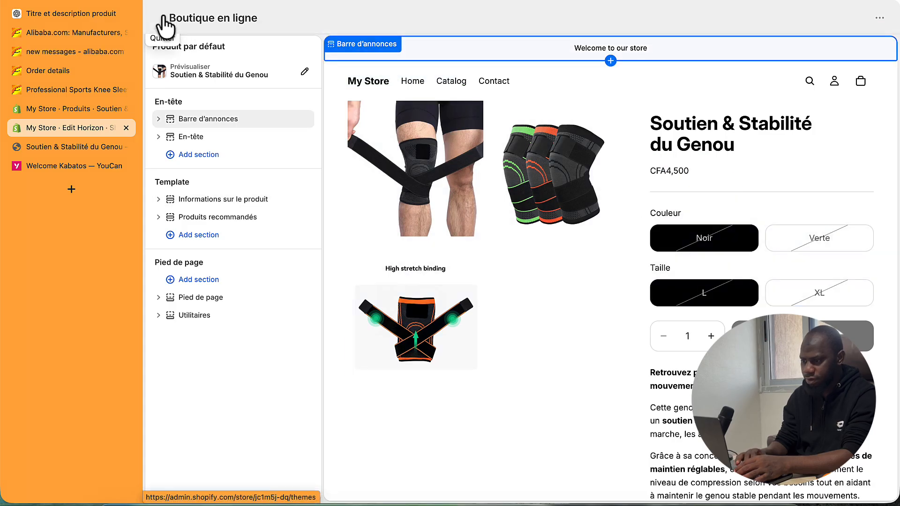
scroll(750, 338, "down", 2)
- Publish the Horizon draft theme as the store's live theme
scroll(764, 370, "down", 2)
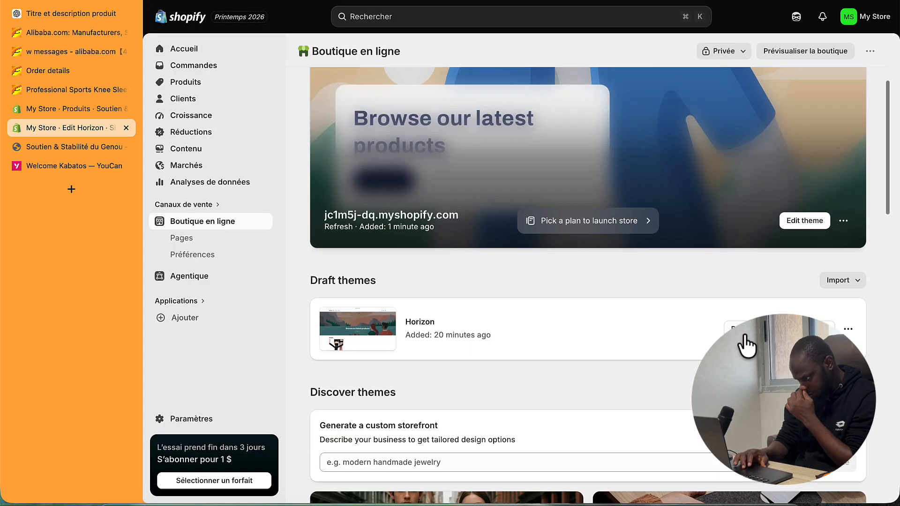
left_click(744, 340)
left_click(682, 356)
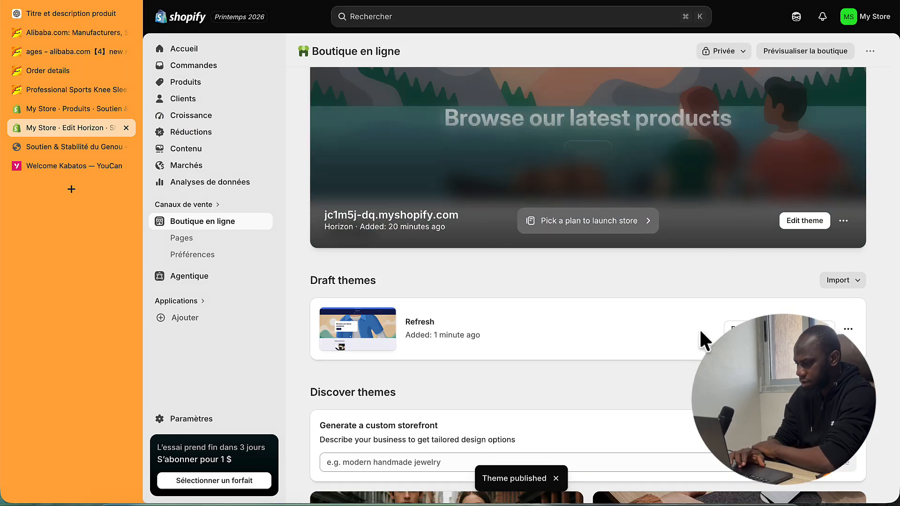
- Leave Refresh unpublished and open the Refresh theme in the editor
left_click(744, 338)
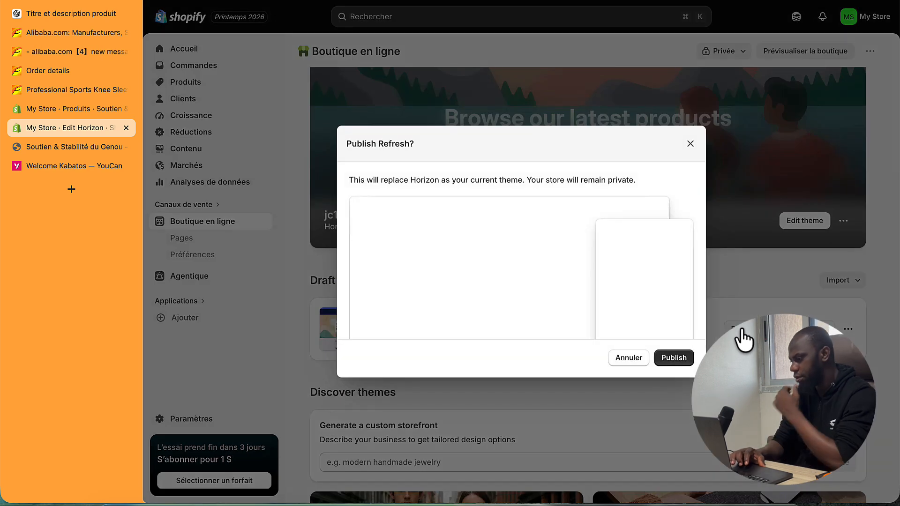
left_click(631, 359)
left_click(808, 327)
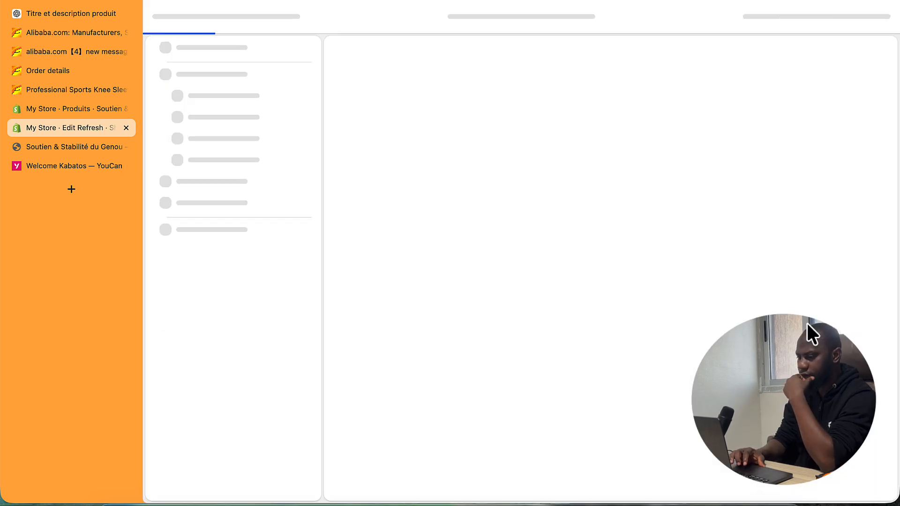
- Open the knee support product page from the featured products section in the preview
scroll(469, 272, "down", 6)
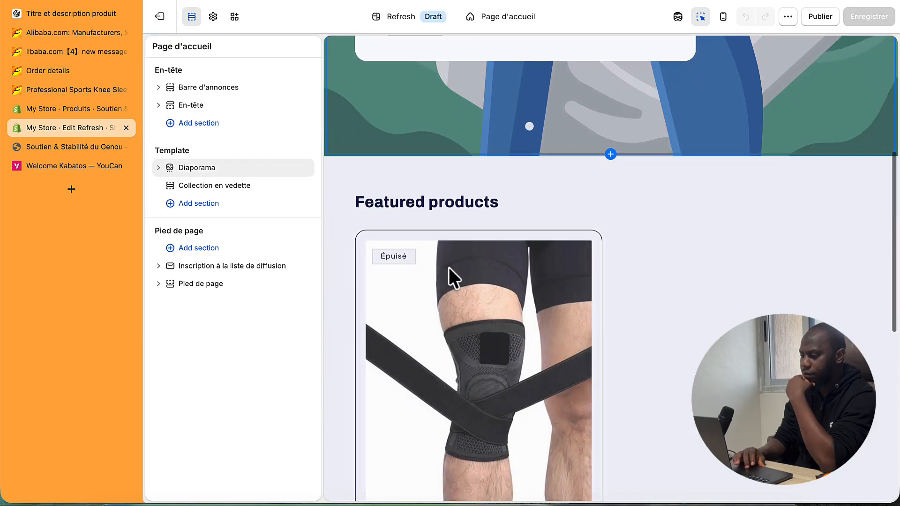
left_click(443, 289)
left_click(441, 281)
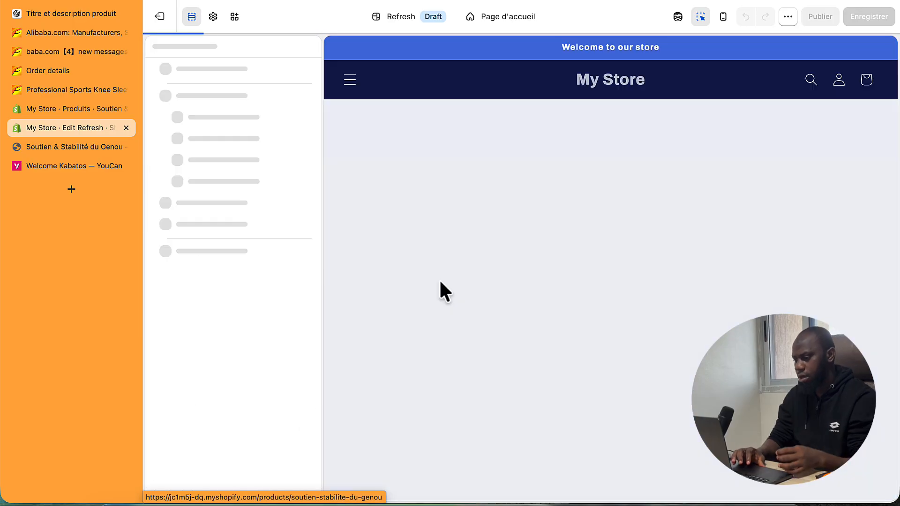
scroll(570, 319, "down", 3)
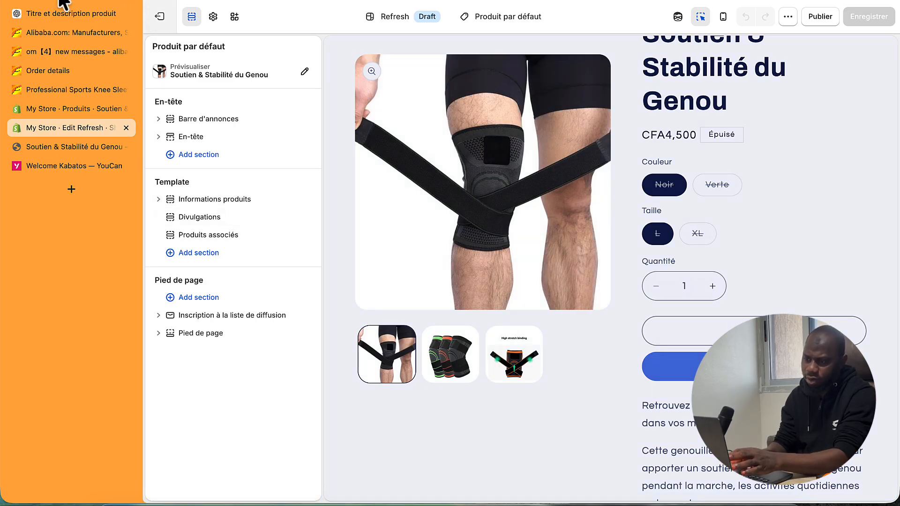
scroll(553, 256, "down", 3)
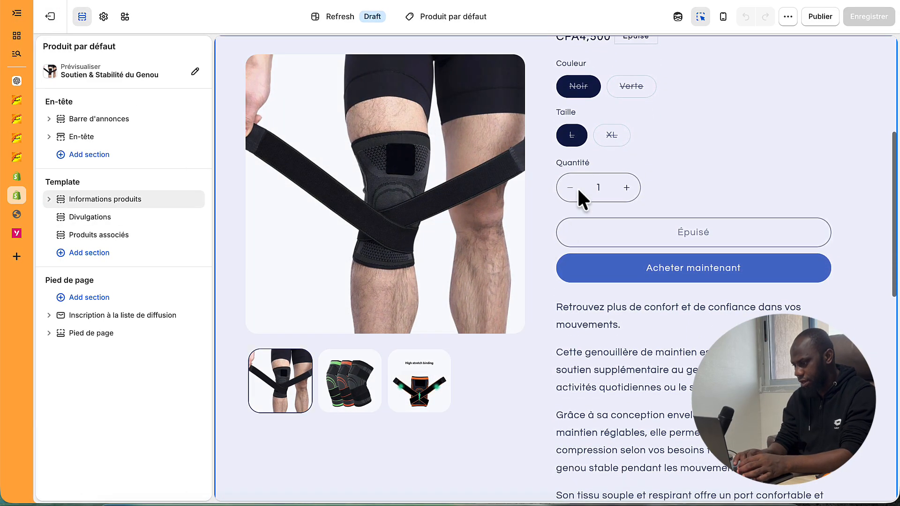
scroll(593, 204, "up", 1)
scroll(594, 204, "down", 3)
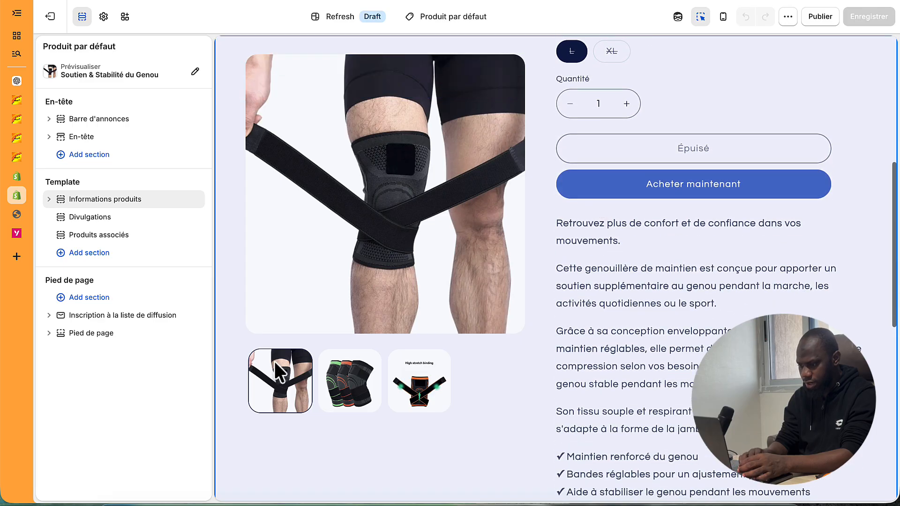
- Browse the second and third product images in the product information gallery
left_click(360, 382)
left_click(340, 392)
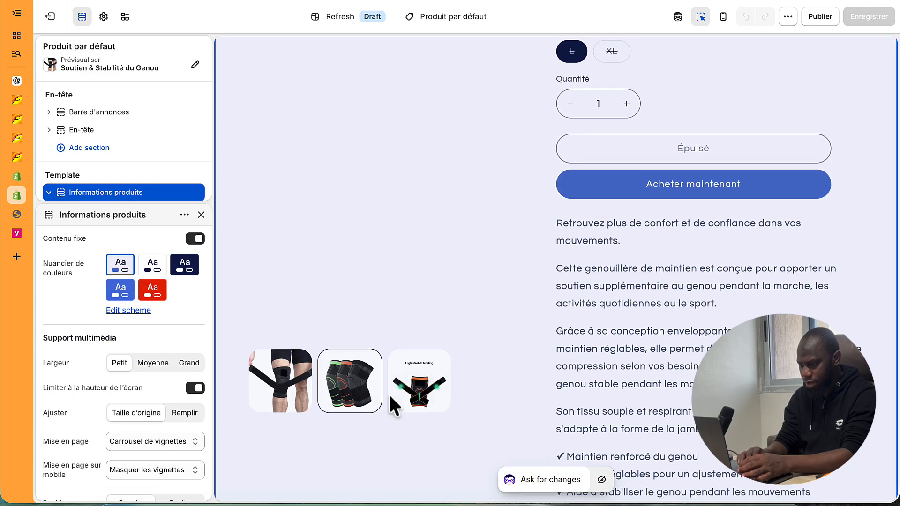
left_click(400, 397)
scroll(683, 286, "down", 5)
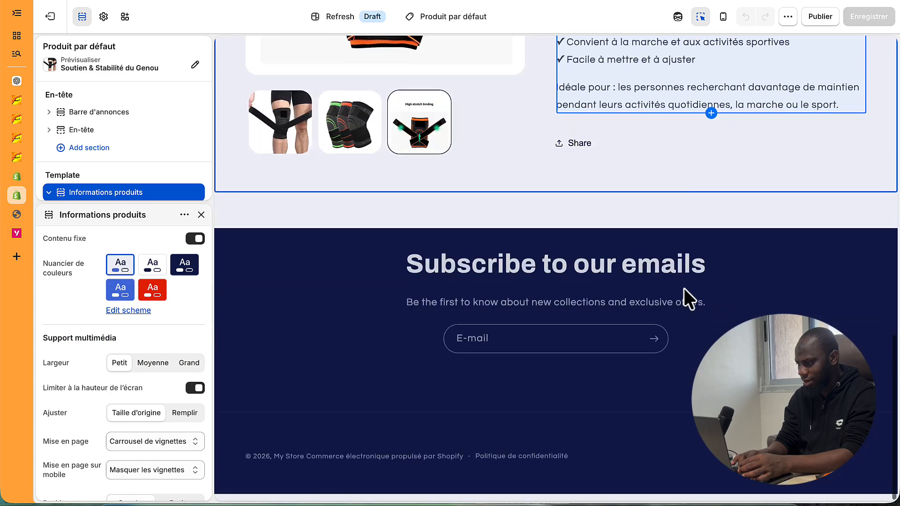
scroll(674, 46, "up", 12)
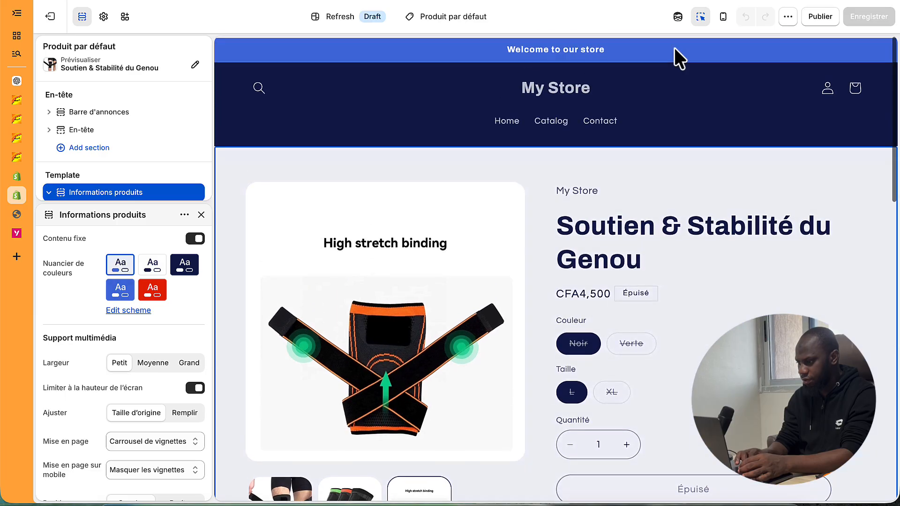
scroll(674, 47, "down", 1)
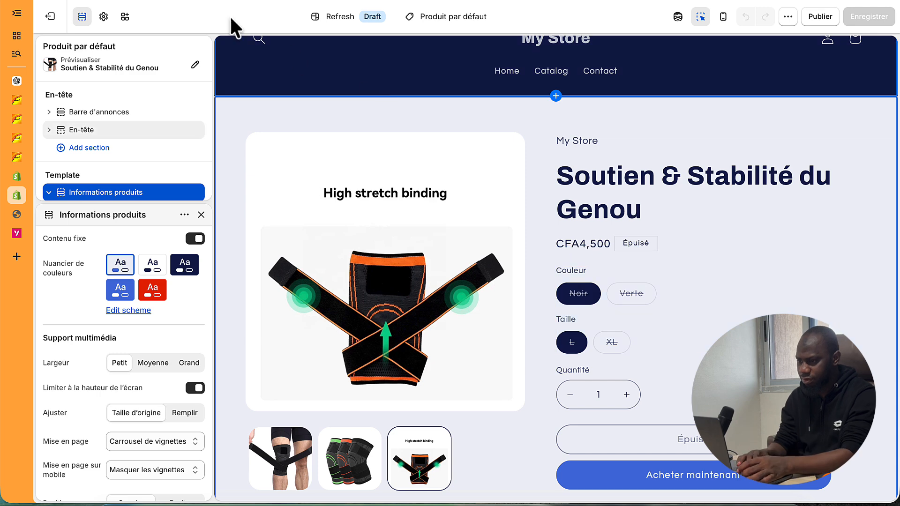
- Open the Soutien & Stabilité du Genou product from the Products list
left_click(55, 19)
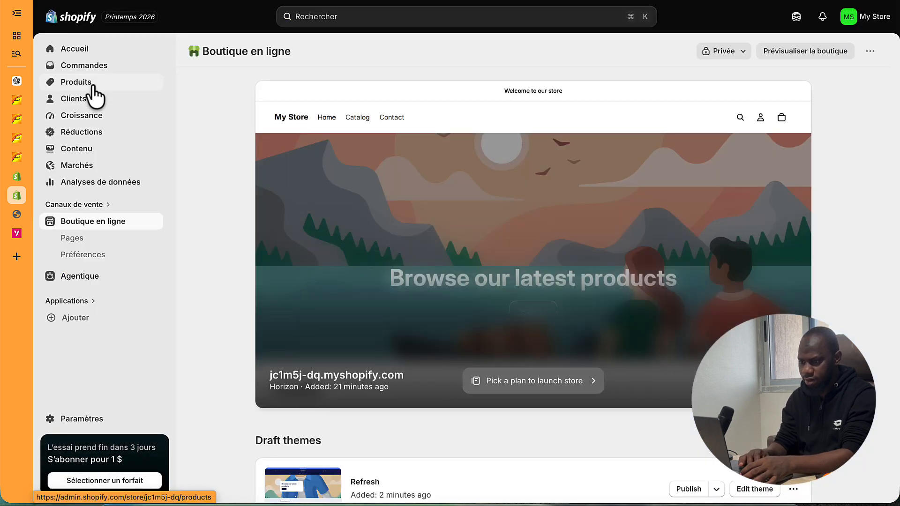
left_click(89, 84)
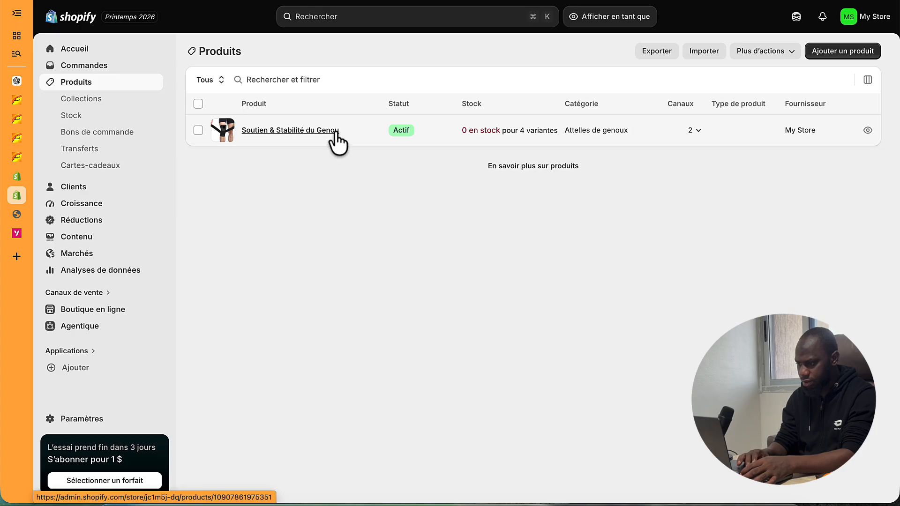
left_click(404, 131)
scroll(432, 300, "down", 10)
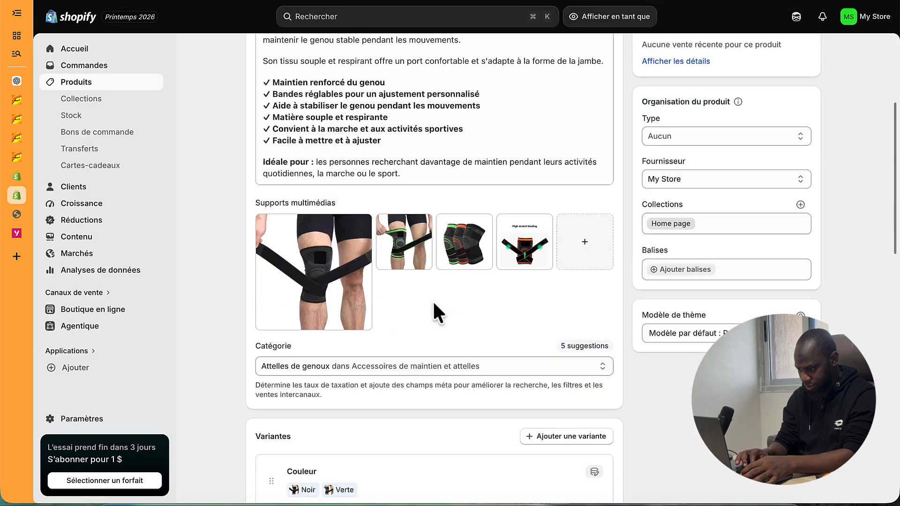
scroll(486, 255, "down", 2)
scroll(511, 277, "down", 4)
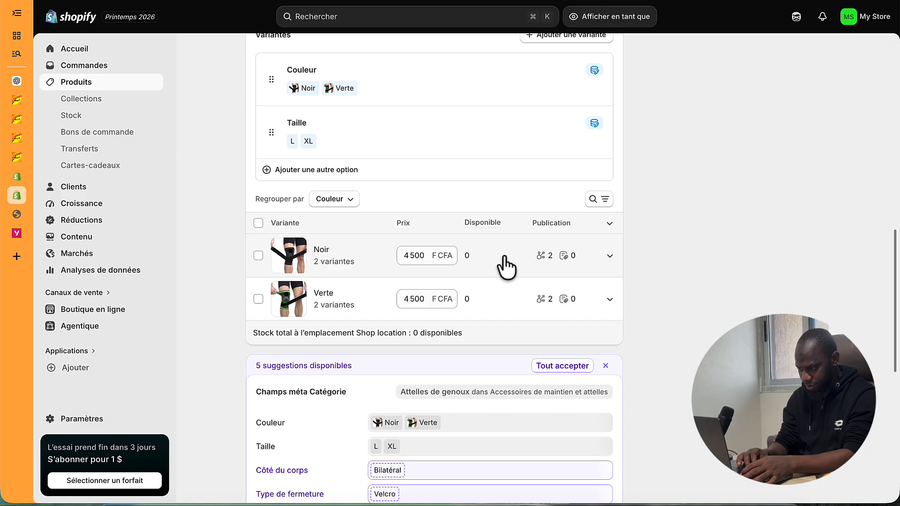
scroll(504, 257, "down", 5)
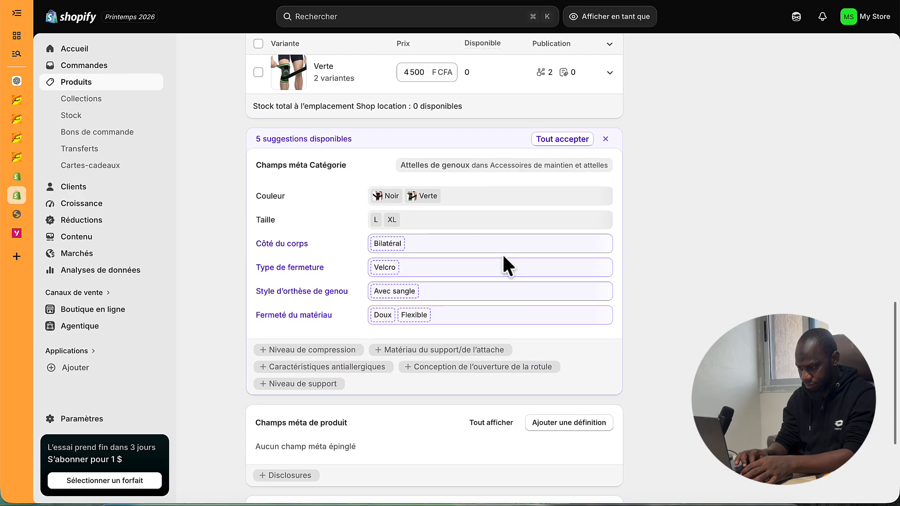
scroll(504, 257, "up", 3)
scroll(503, 256, "up", 1)
- Review the image choice for the Noir variant group without changing it
left_click(493, 231)
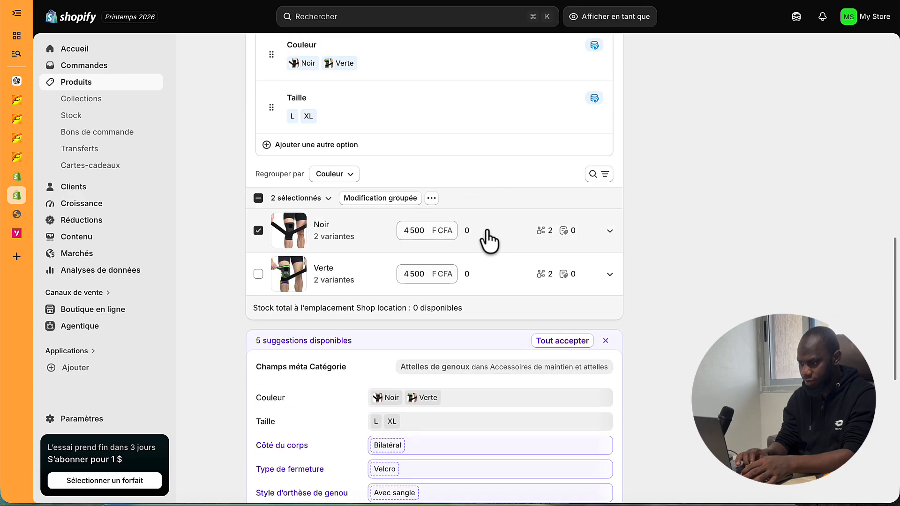
left_click(486, 231)
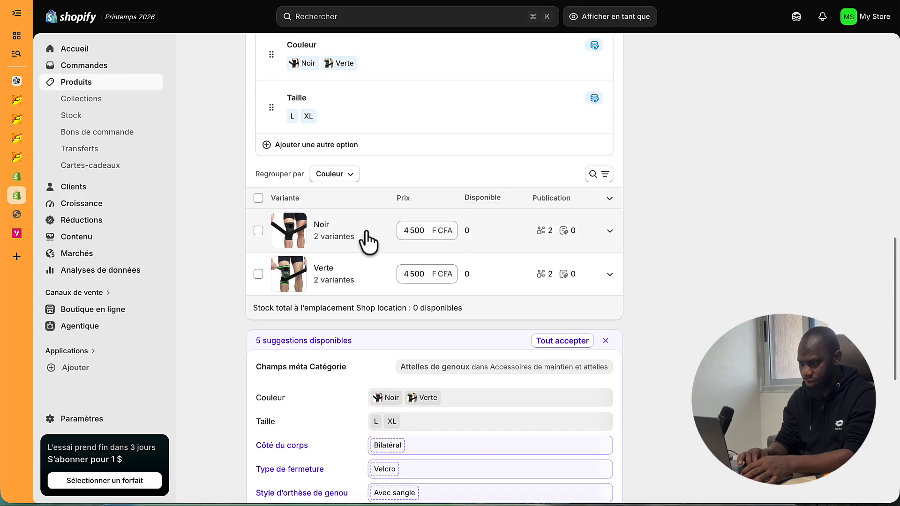
left_click(287, 230)
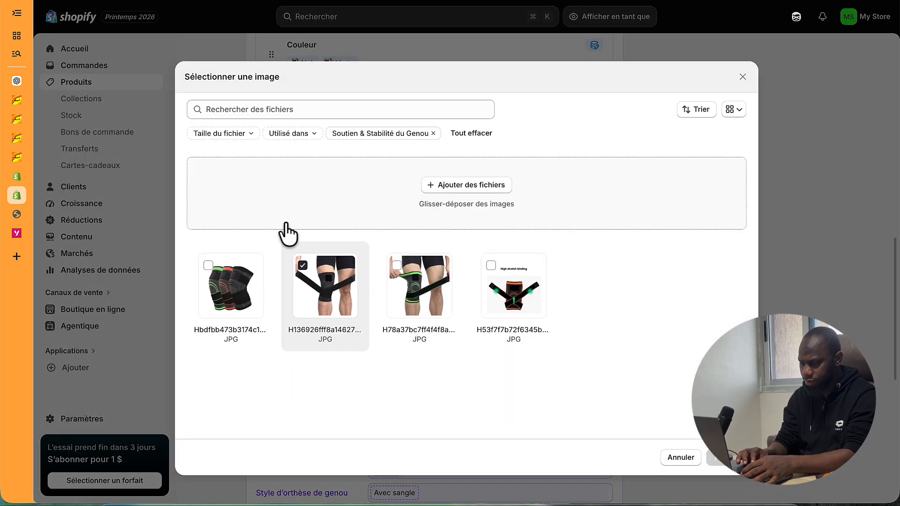
left_click(688, 451)
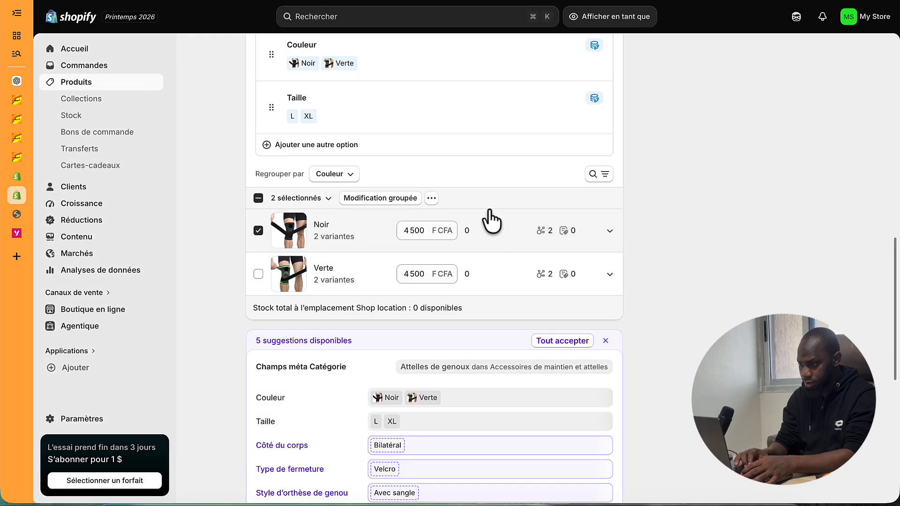
scroll(450, 197, "up", 3)
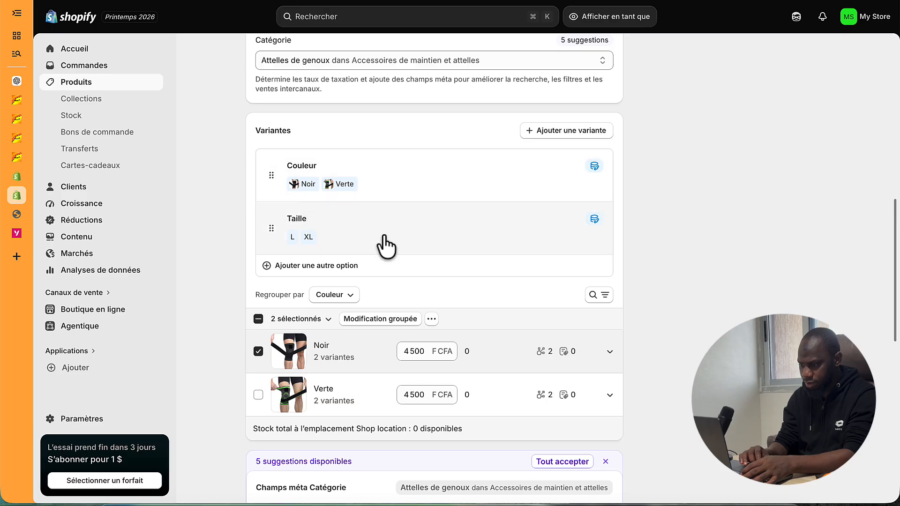
scroll(381, 246, "down", 4)
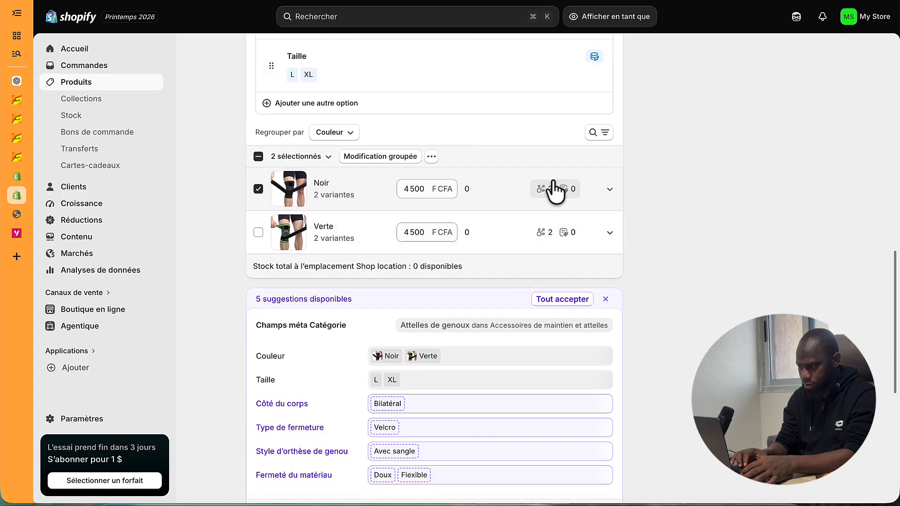
- Expand the Noir variants to show L and XL, then open Noir / L
left_click(611, 190)
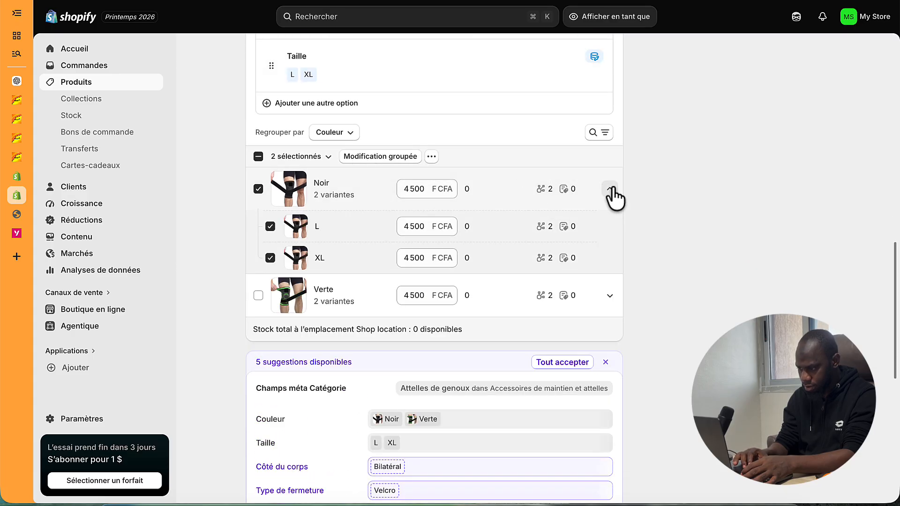
left_click(611, 190)
left_click(611, 190)
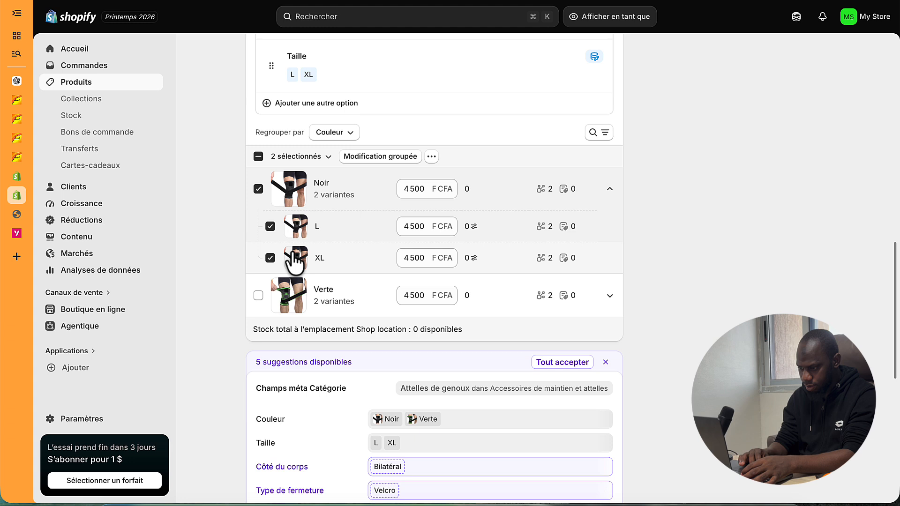
left_click(320, 234)
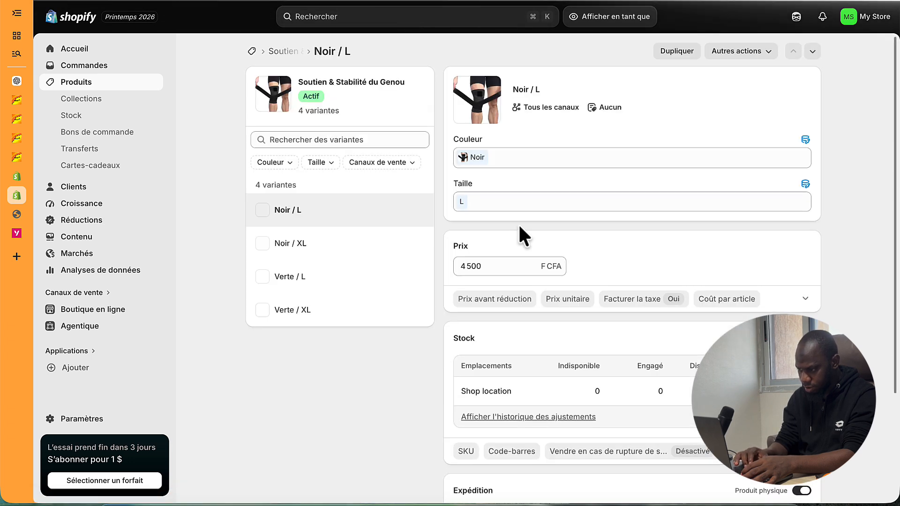
- Keep stock tracking on and set the Noir / L Shop location stock to 20
scroll(519, 223, "down", 3)
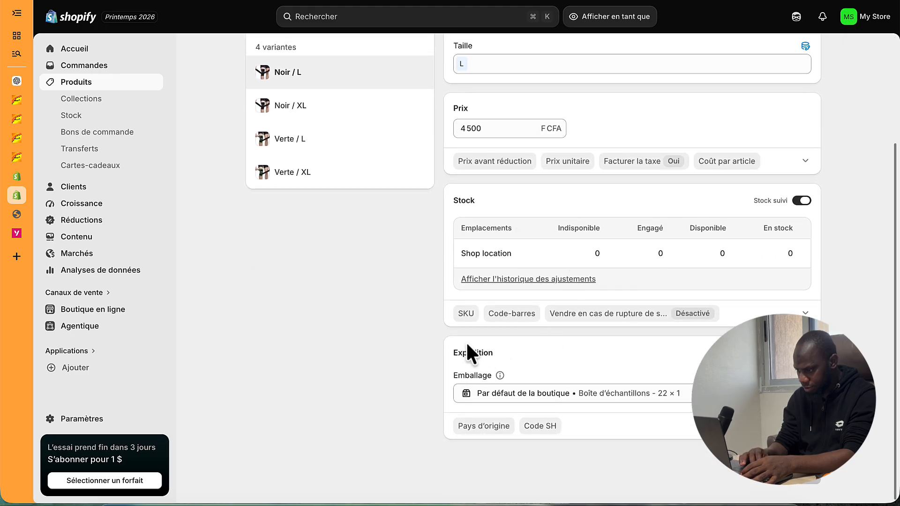
left_click(803, 200)
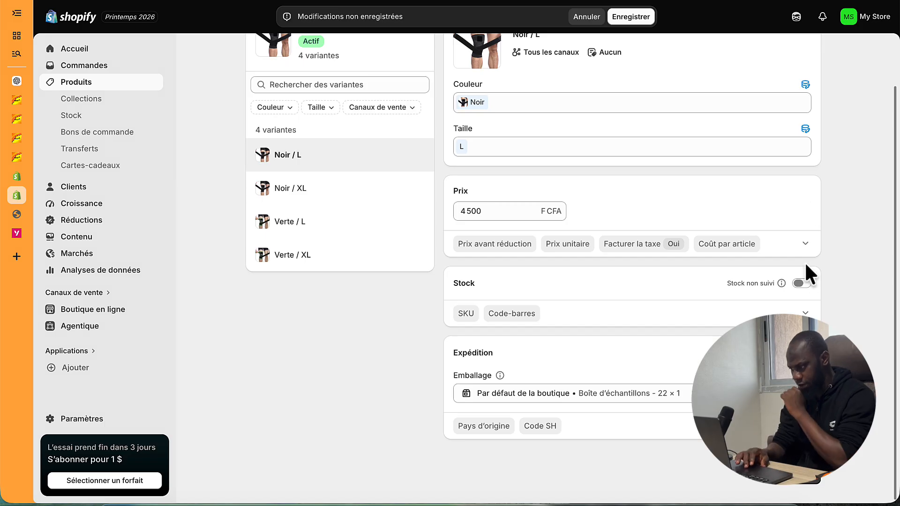
left_click(801, 283)
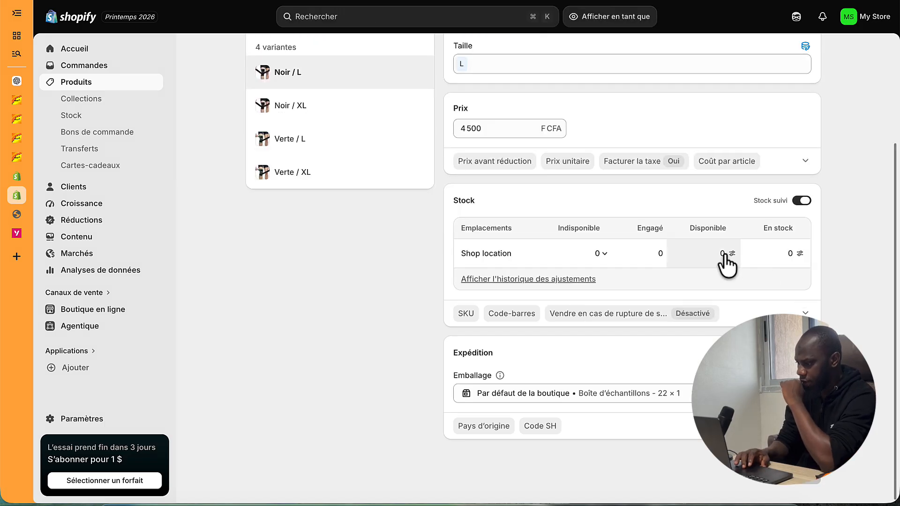
left_click(797, 256)
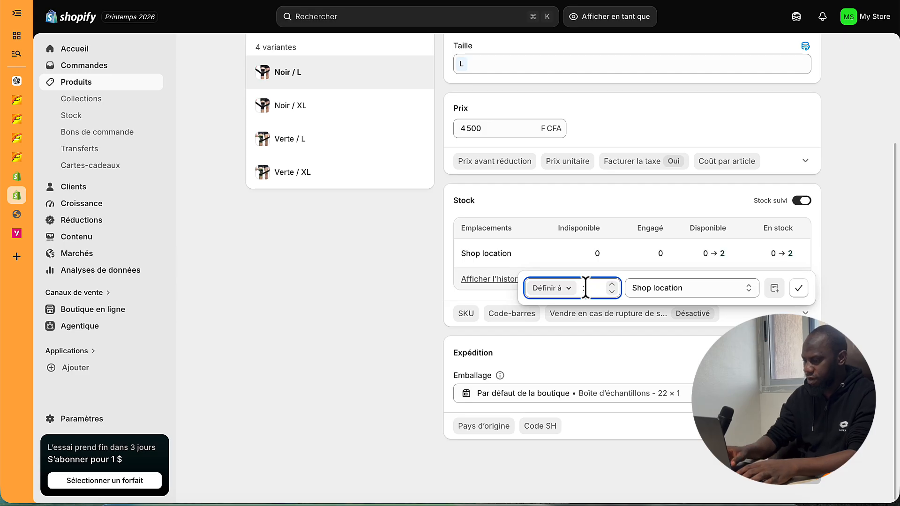
left_click(799, 288)
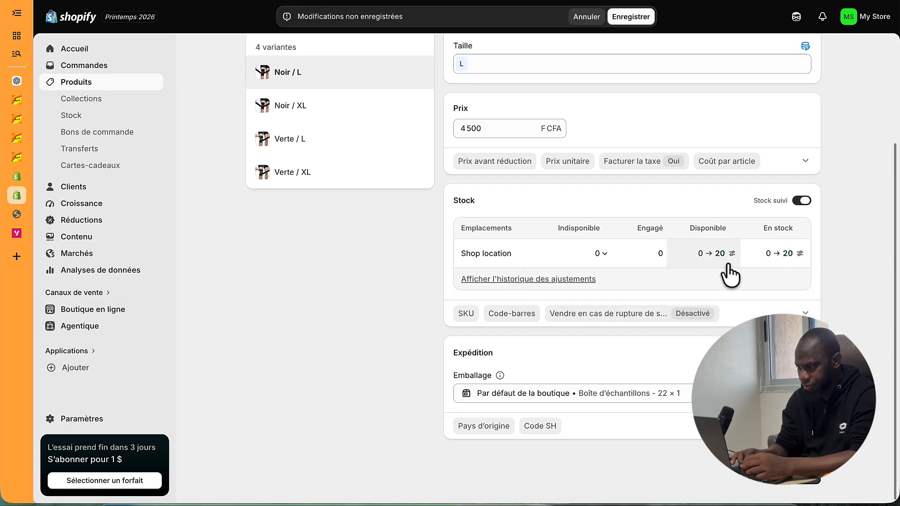
- Set the Noir / XL variant's stock to 20 and save
left_click(312, 106)
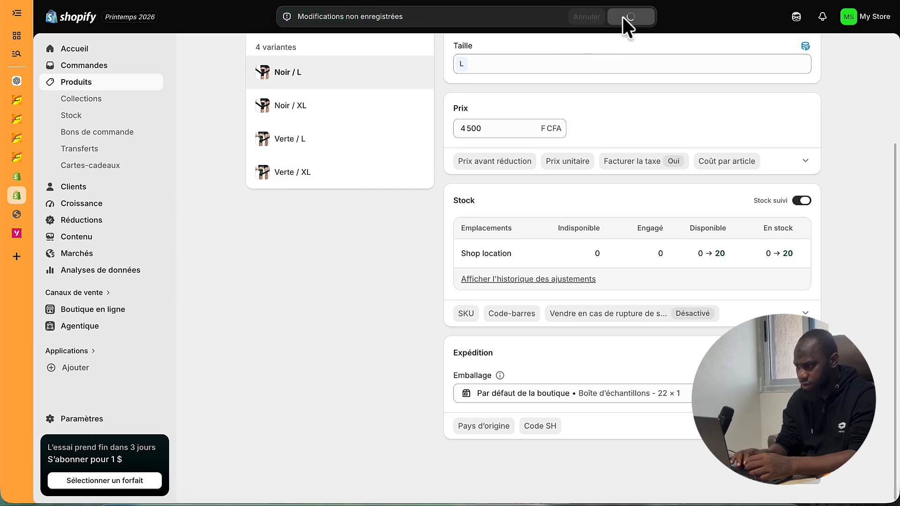
left_click(349, 122)
scroll(715, 322, "down", 2)
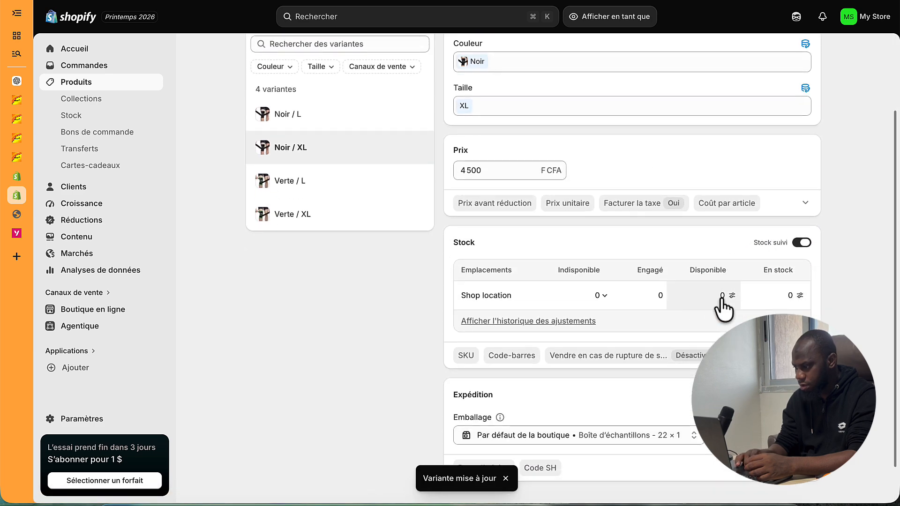
left_click(781, 301)
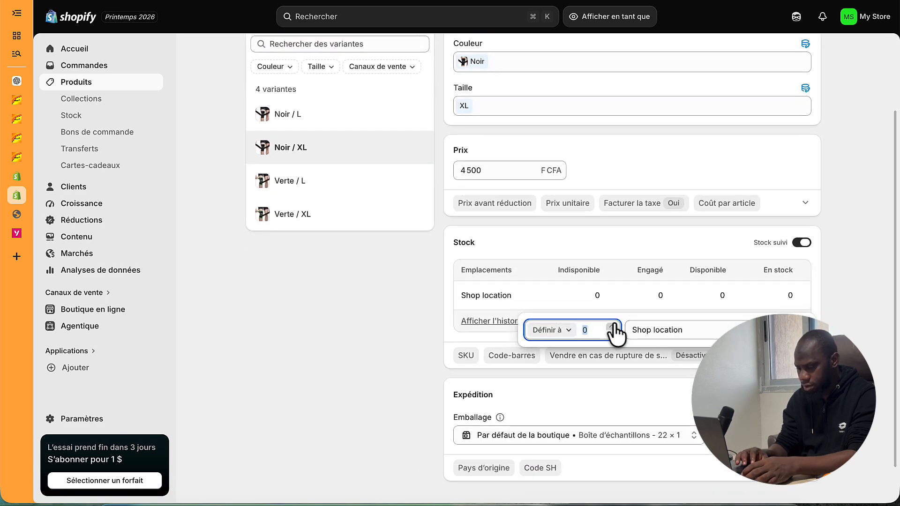
type("20")
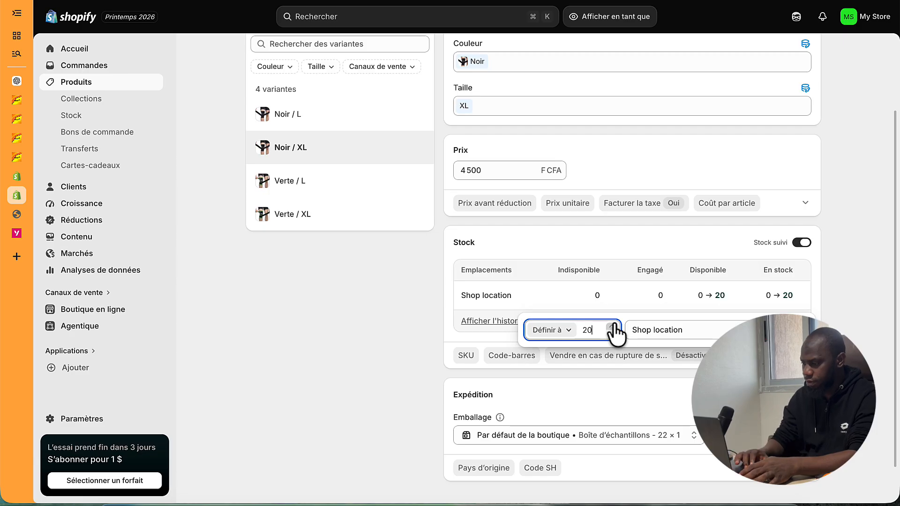
key("Return")
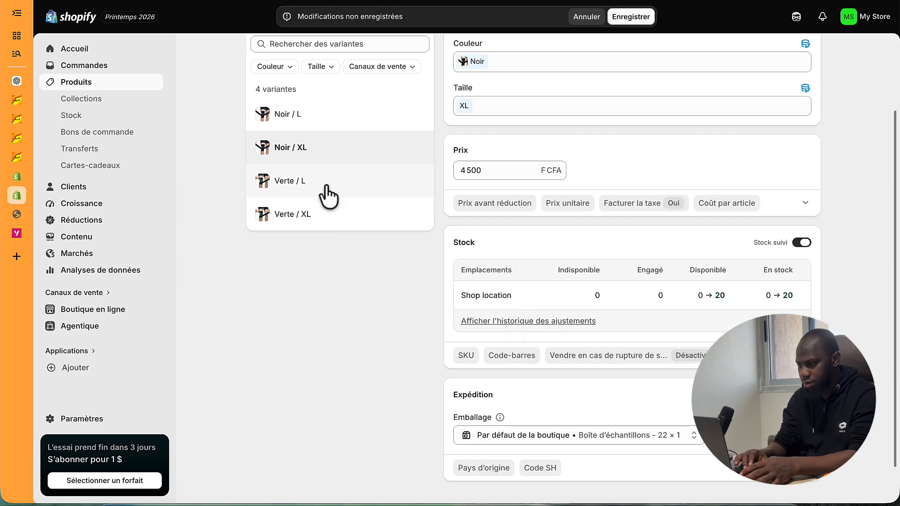
left_click(626, 19)
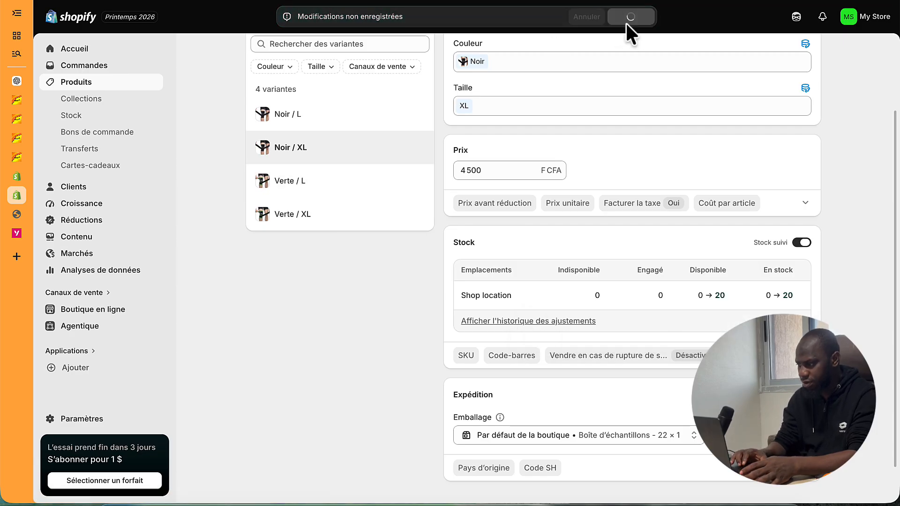
- Set the Verte / L variant's stock to 10 and save
left_click(307, 188)
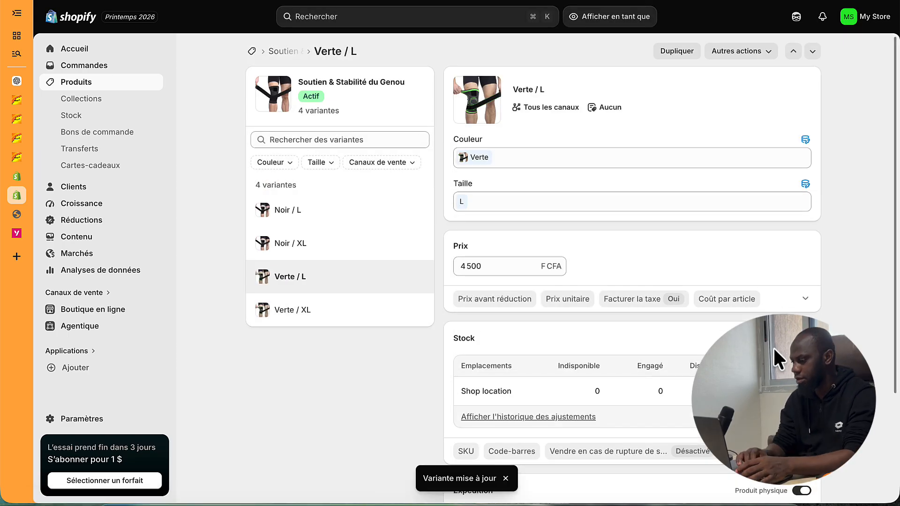
left_click(779, 393)
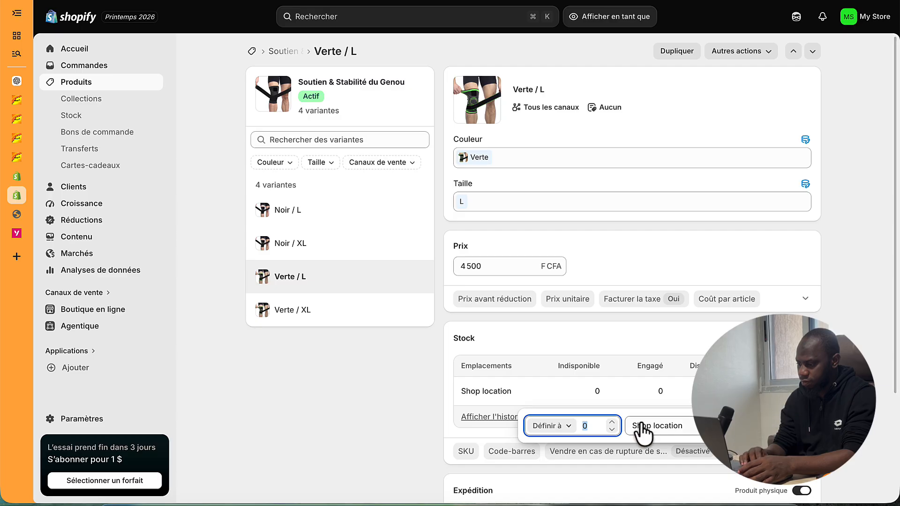
type("10")
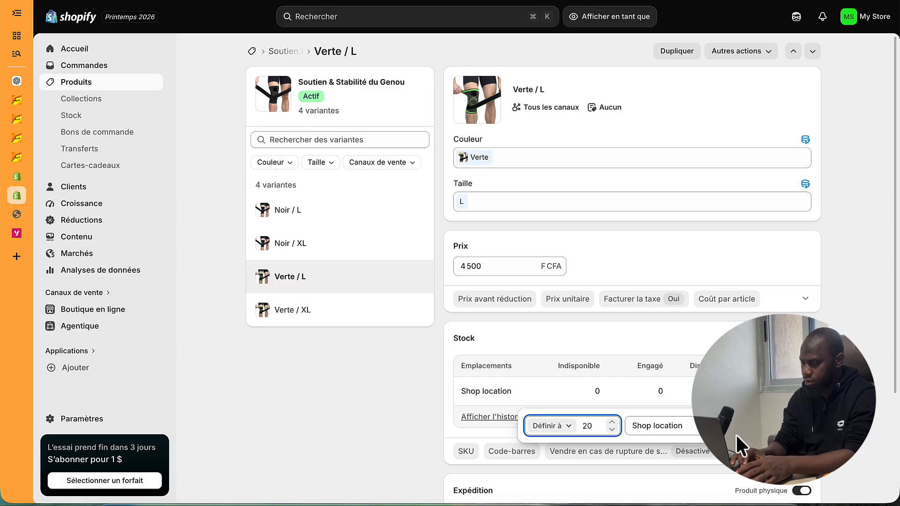
key("Return")
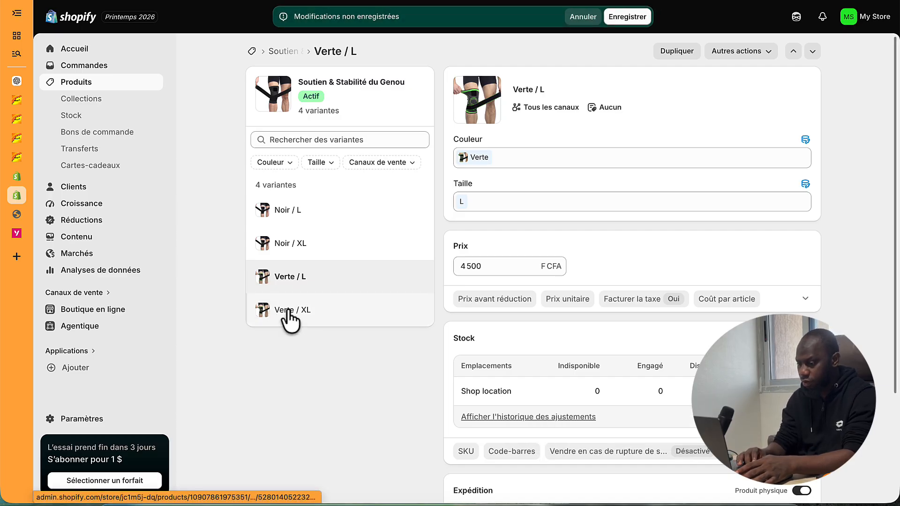
left_click(630, 17)
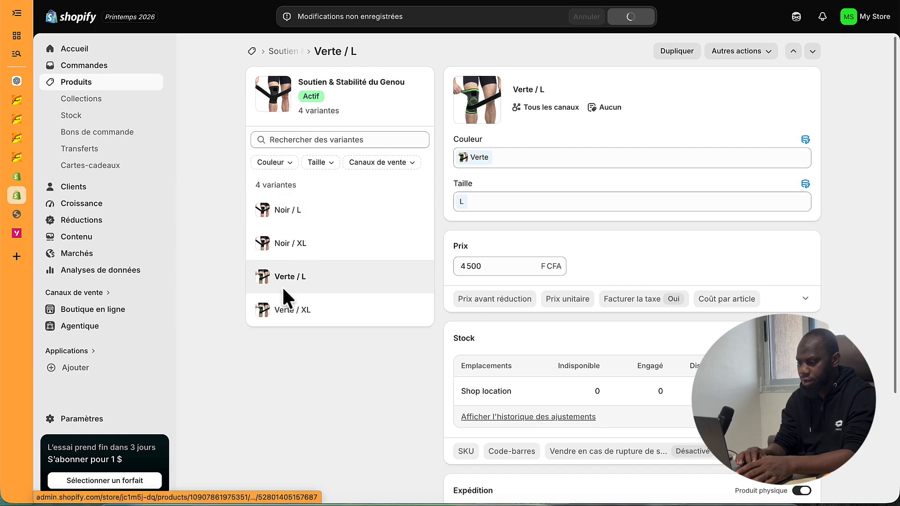
- Replace the Verte / XL Shop location stock of 0 with 20 and save
left_click(280, 312)
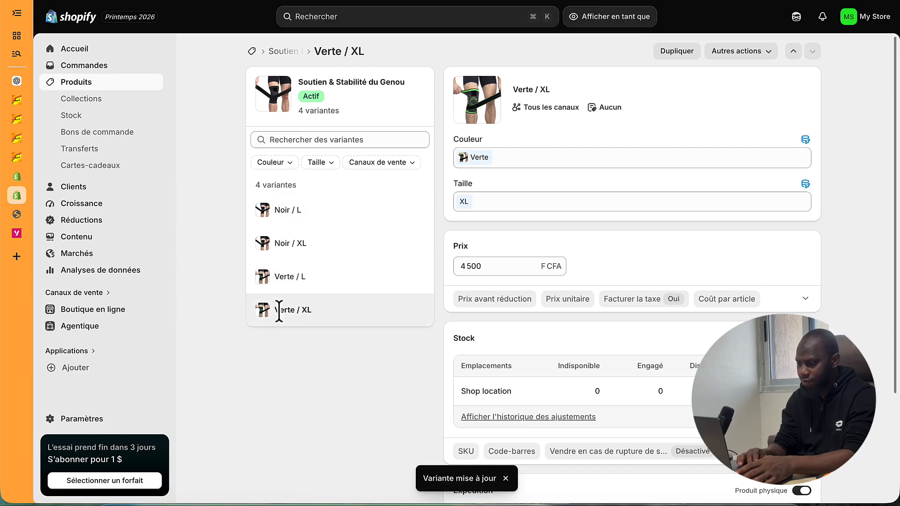
left_click(792, 389)
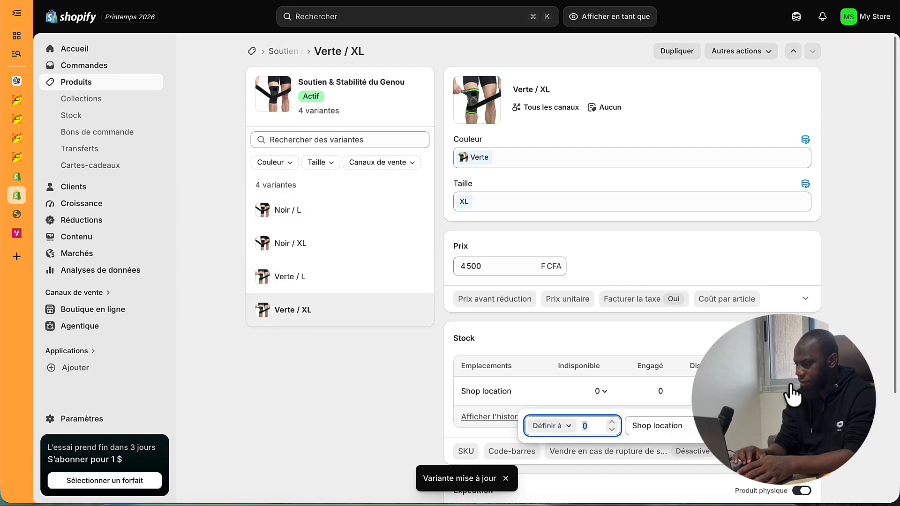
key("BackSpace")
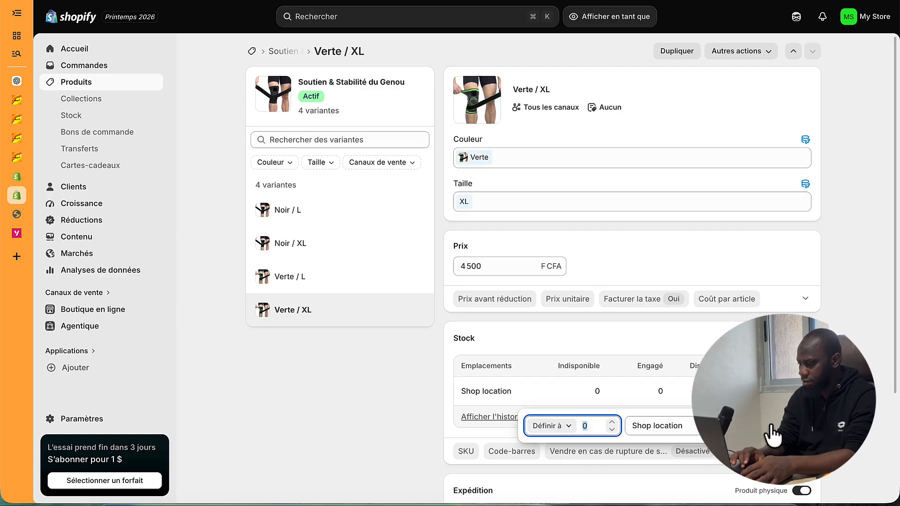
left_click(789, 396)
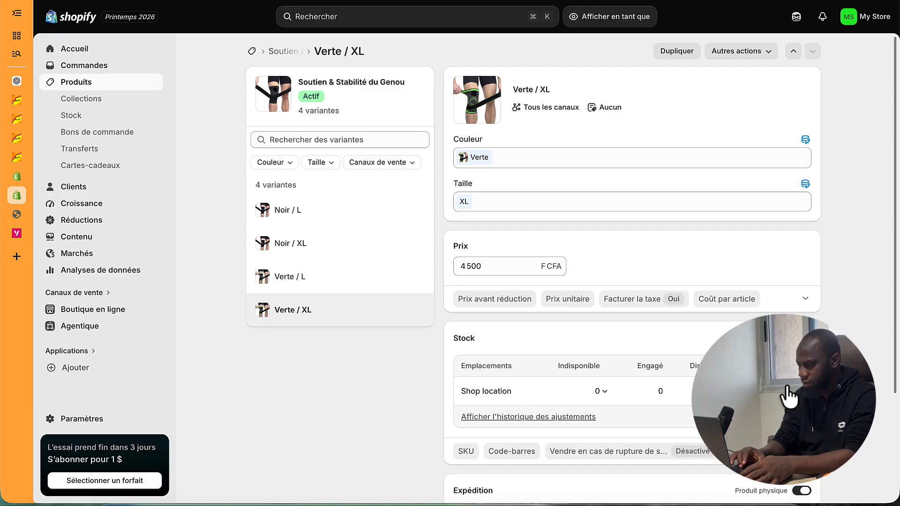
left_click(789, 396)
type("2")
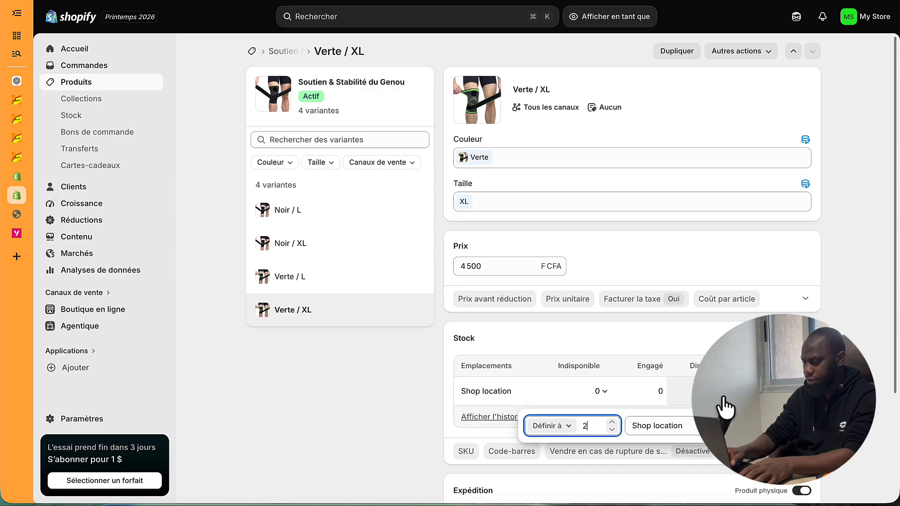
type("0")
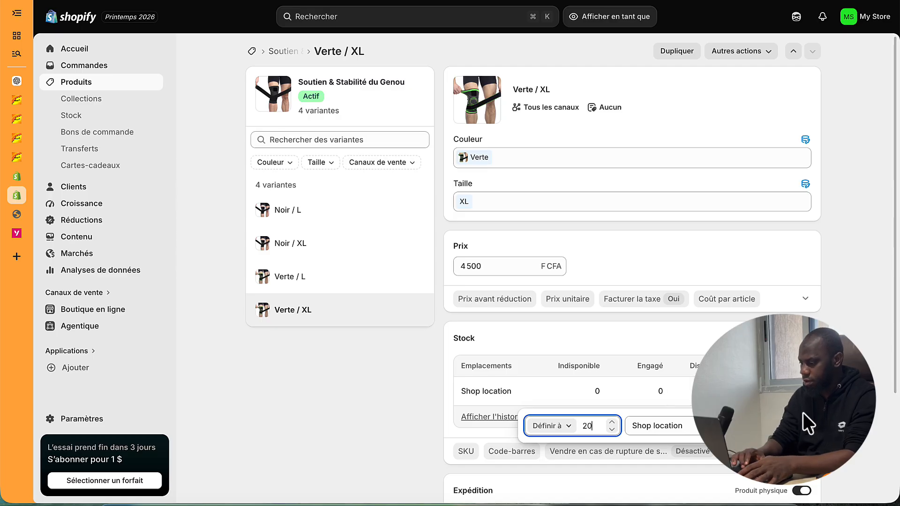
left_click(585, 30)
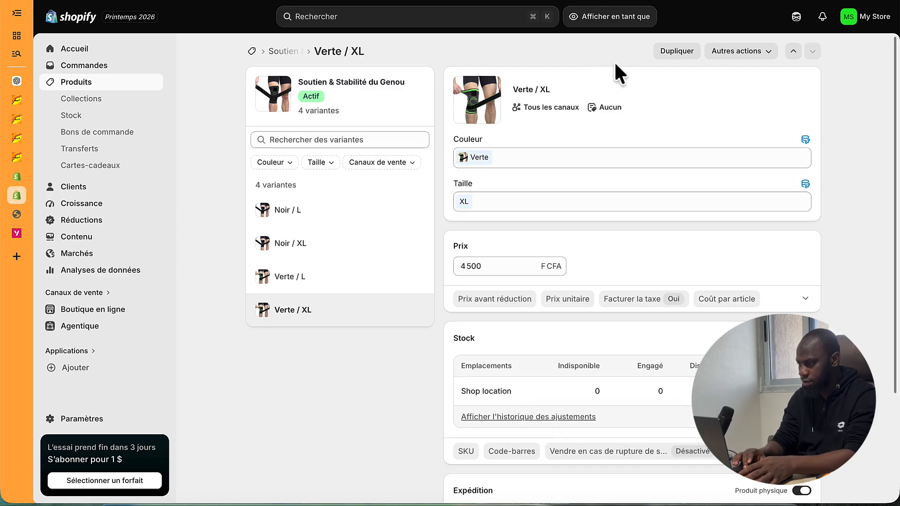
left_click(797, 397)
type("2")
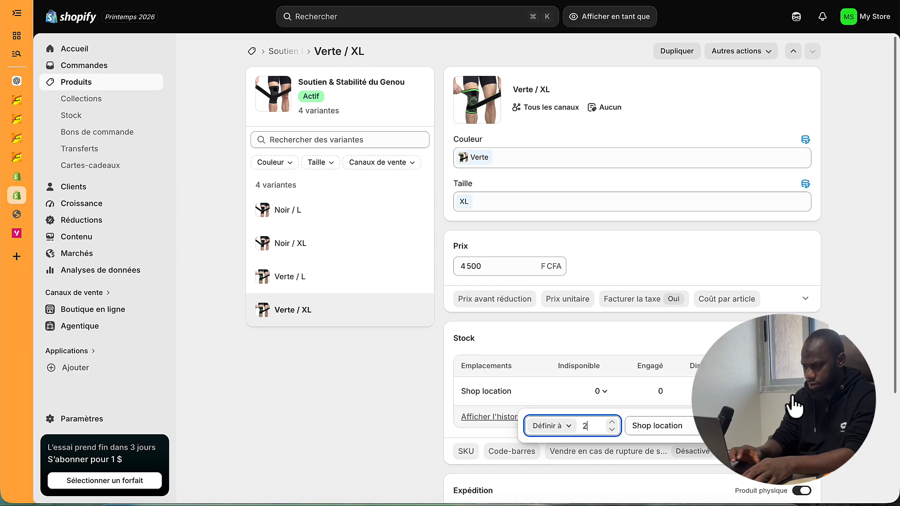
type("0")
key("Return")
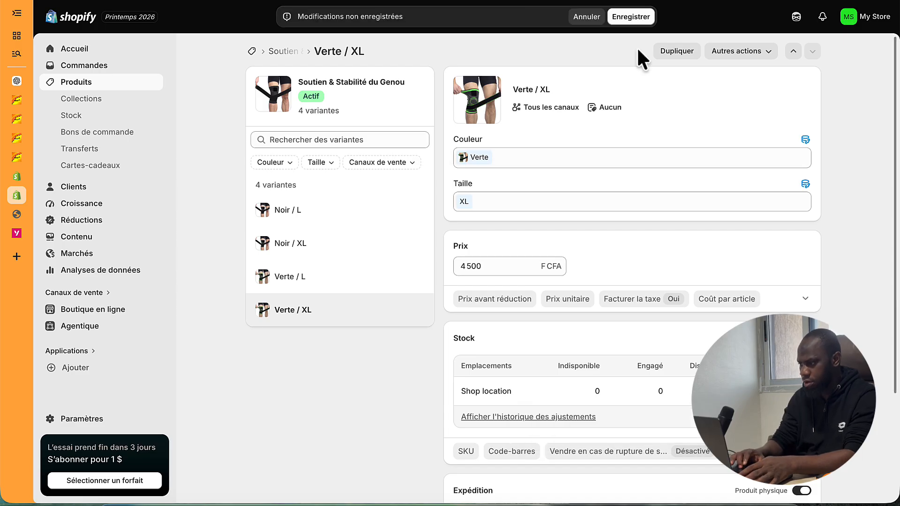
left_click(645, 17)
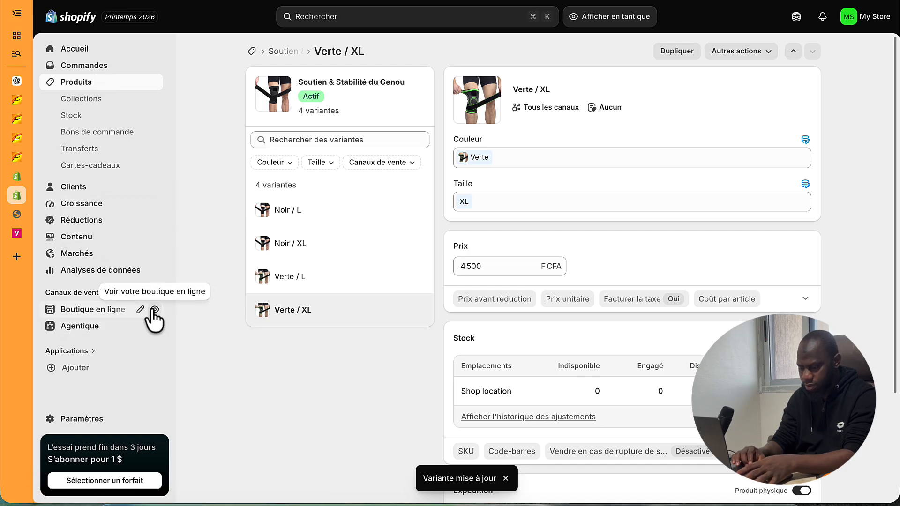
- Open the online store in a new tab and go to the knee support product page
left_click(154, 310)
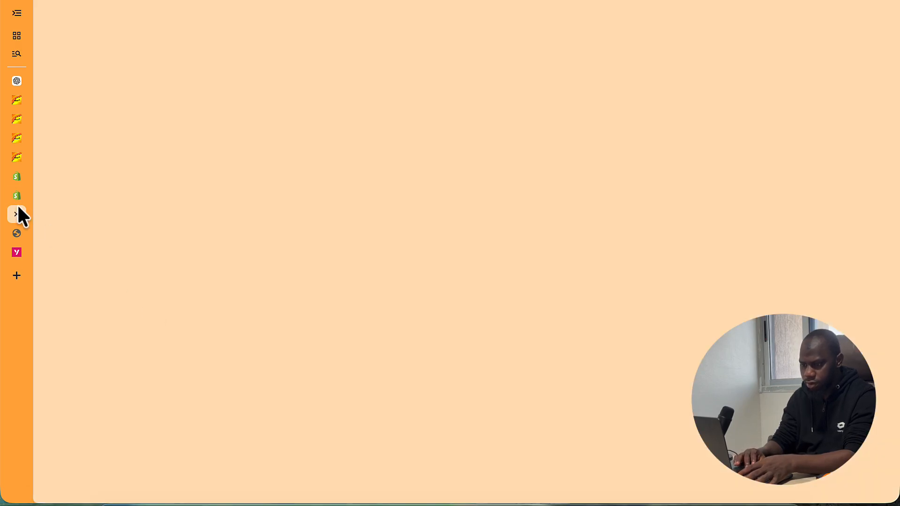
scroll(384, 244, "down", 4)
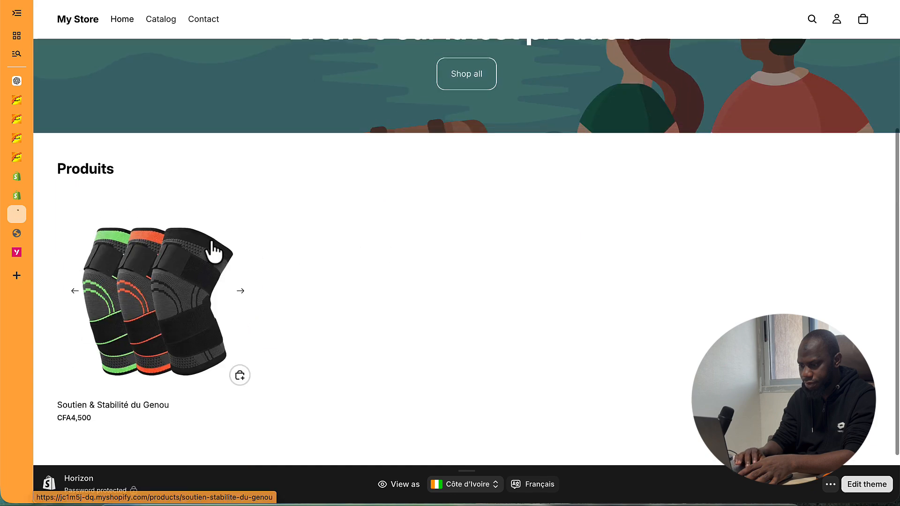
left_click(211, 247)
scroll(599, 287, "down", 5)
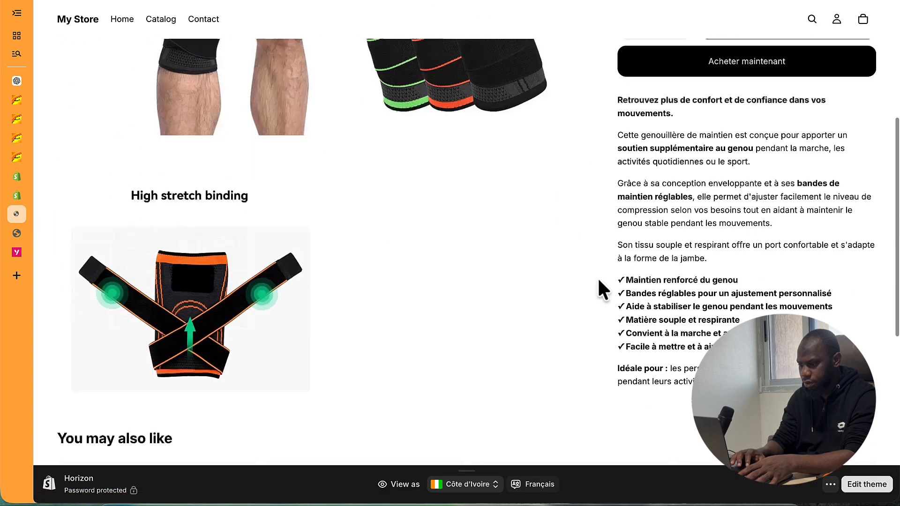
scroll(598, 281, "up", 6)
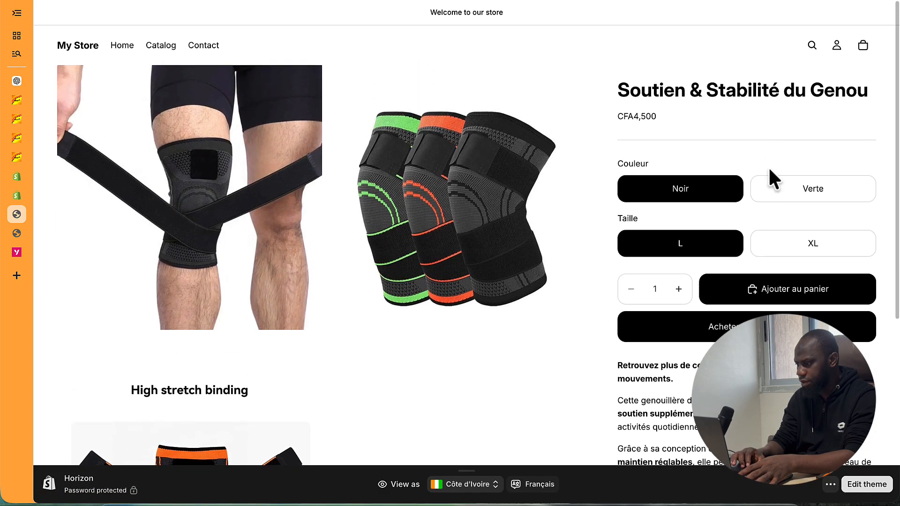
- Try the Noir and Verte colours with L and XL sizes, ending on Noir XL
left_click(772, 190)
left_click(697, 200)
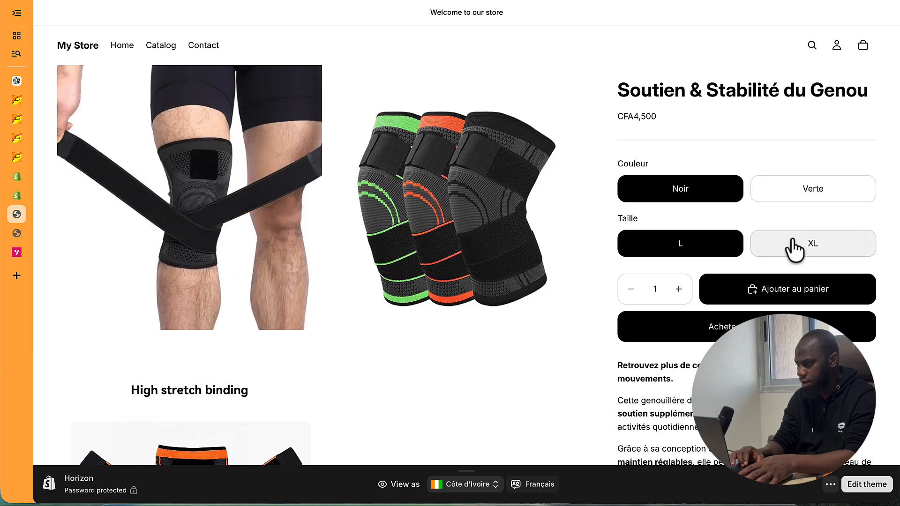
left_click(795, 247)
left_click(805, 189)
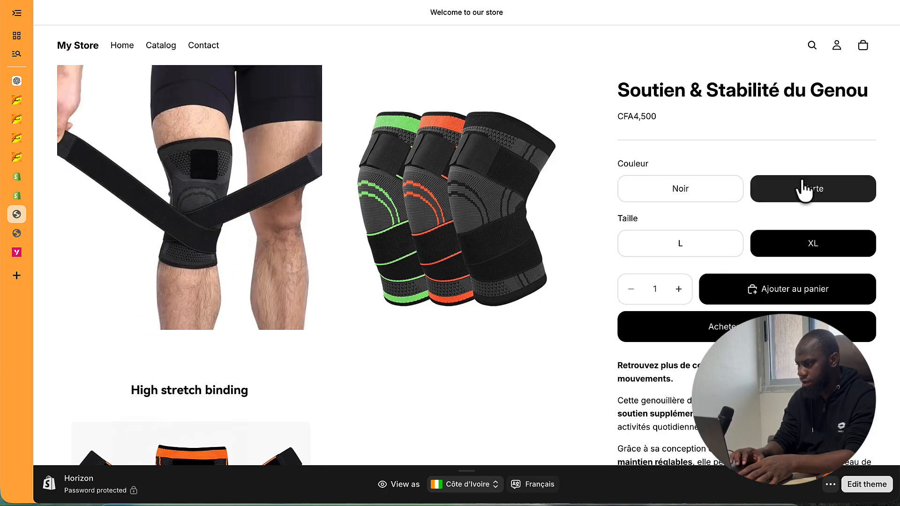
left_click(683, 249)
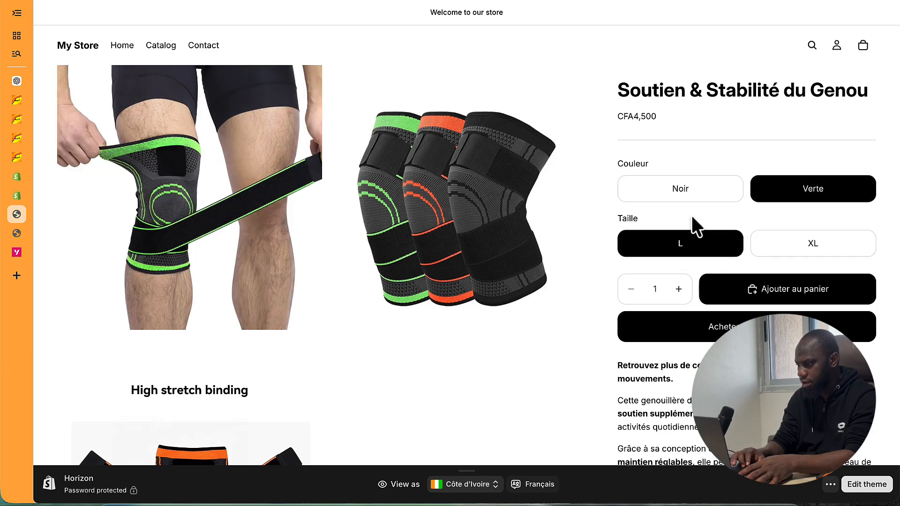
left_click(698, 191)
left_click(802, 257)
- Raise the quantity to 3, lower it back to 2, and scroll the page
scroll(705, 269, "down", 3)
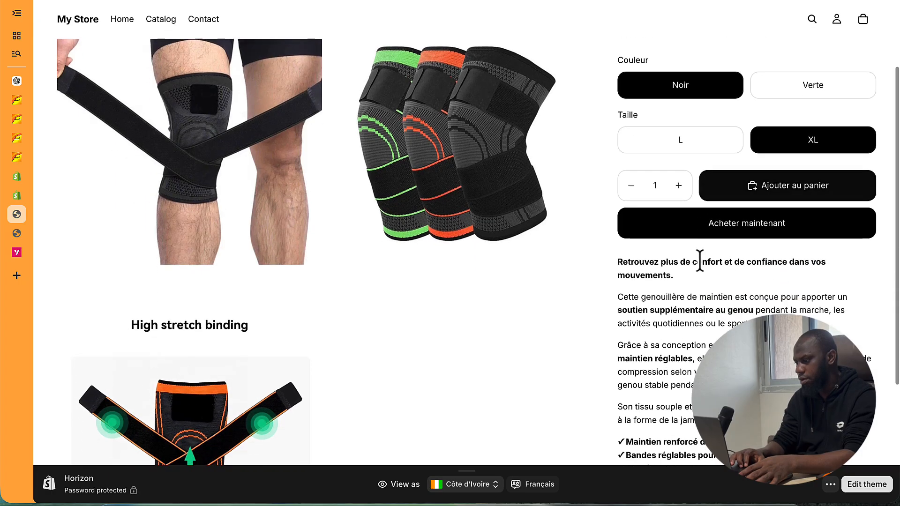
left_click(678, 187)
left_click(678, 187)
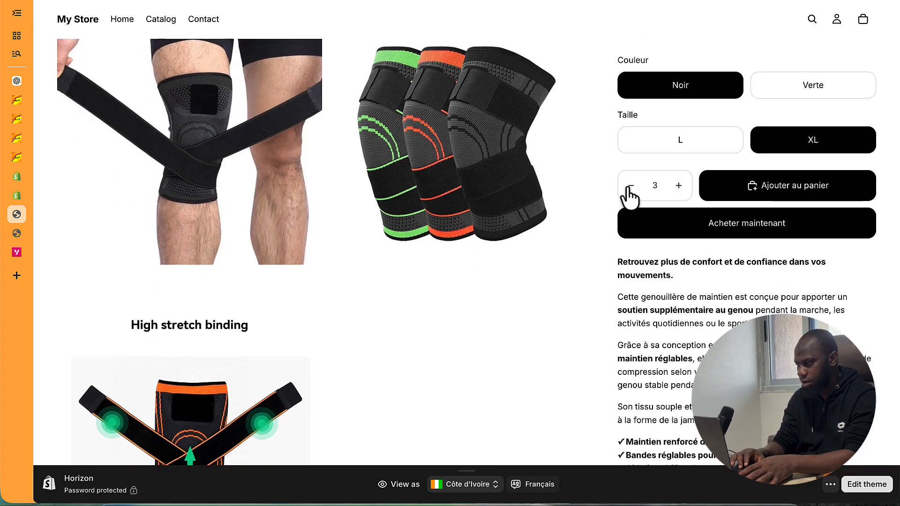
left_click(631, 187)
scroll(787, 300, "up", 3)
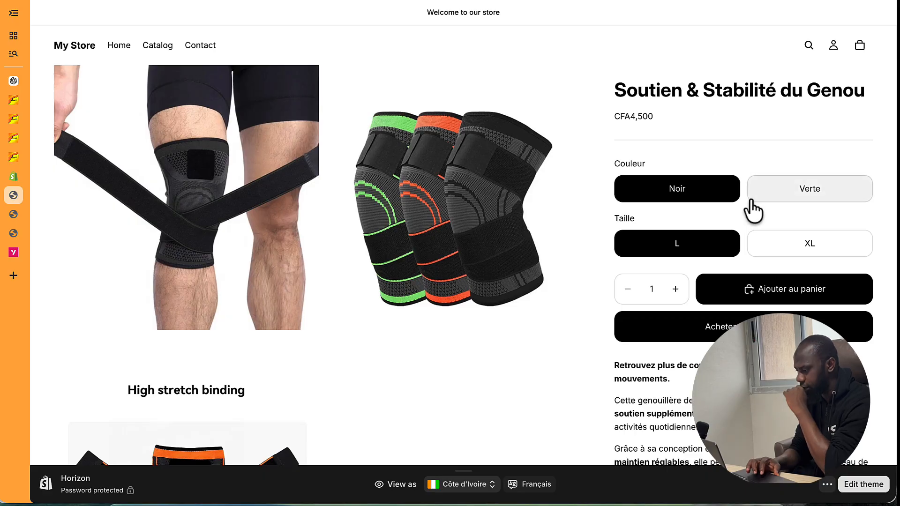
scroll(753, 211, "down", 1)
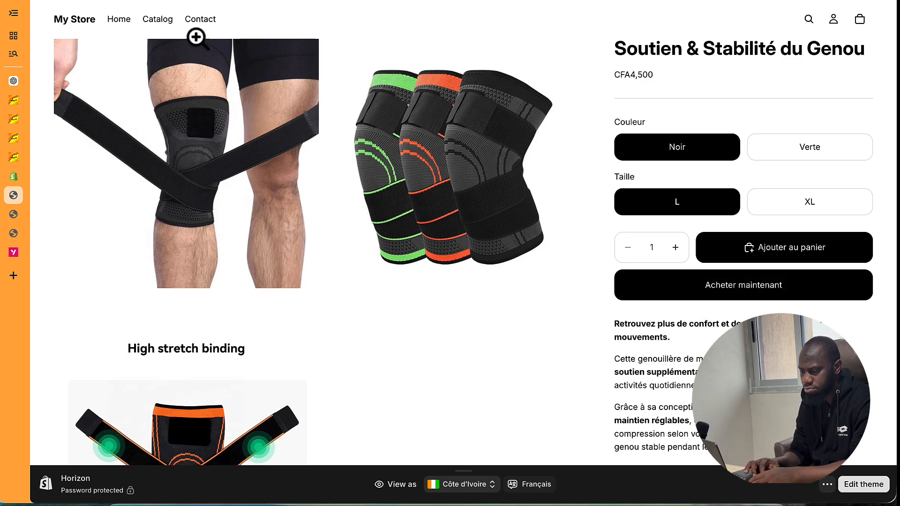
scroll(119, 81, "up", 1)
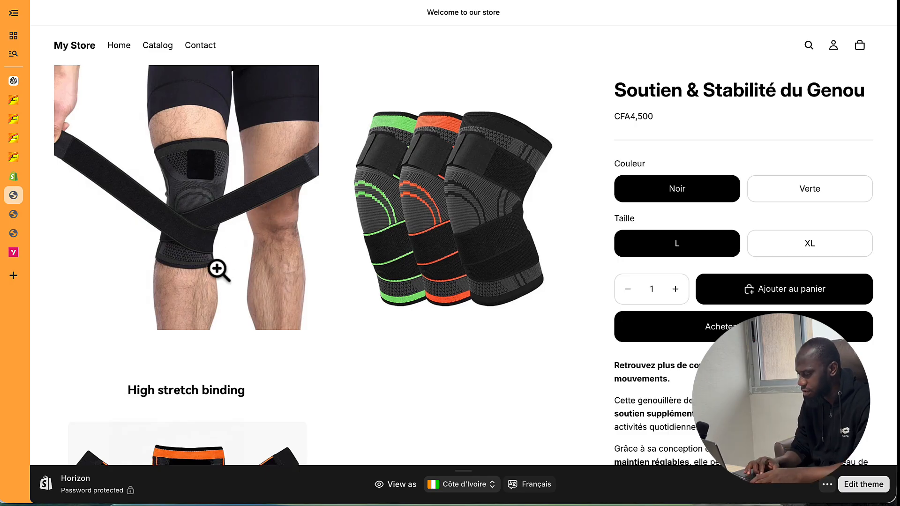
- Return to the Online Store page and publish the Refresh draft theme in place of Horizon
left_click(876, 488)
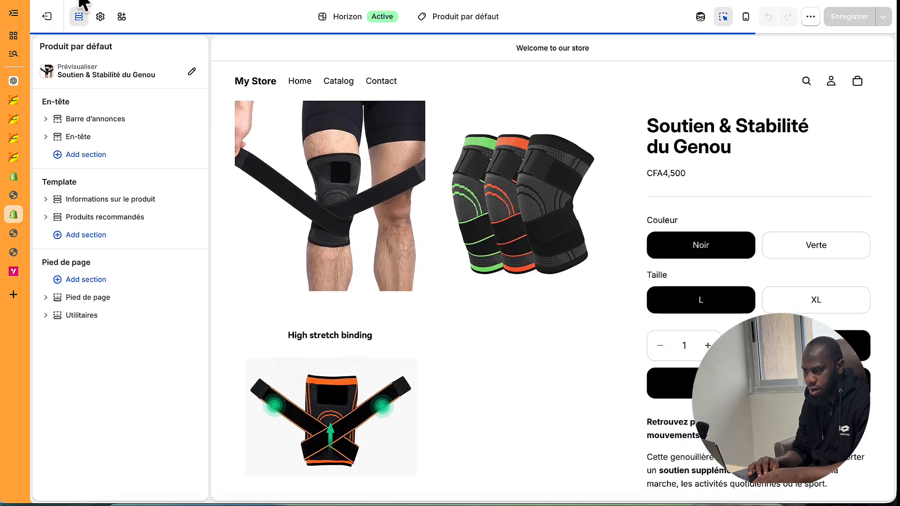
left_click(41, 14)
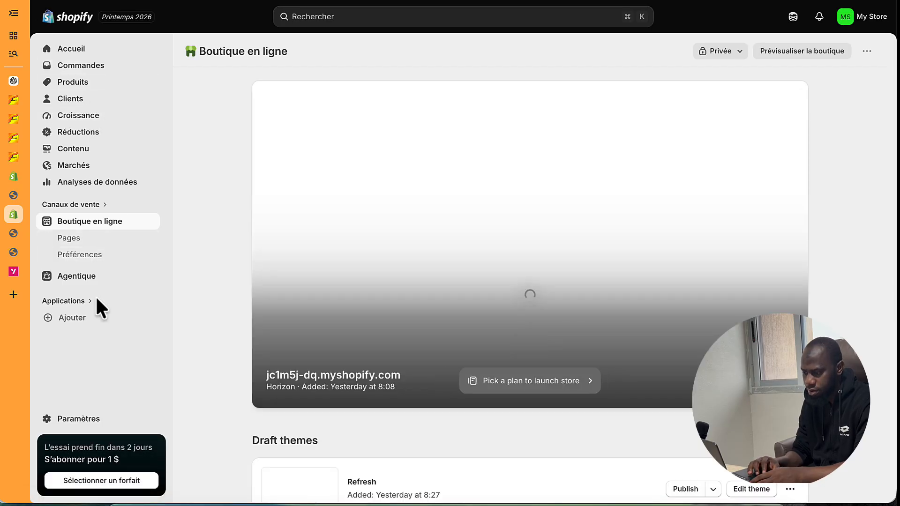
left_click(75, 301)
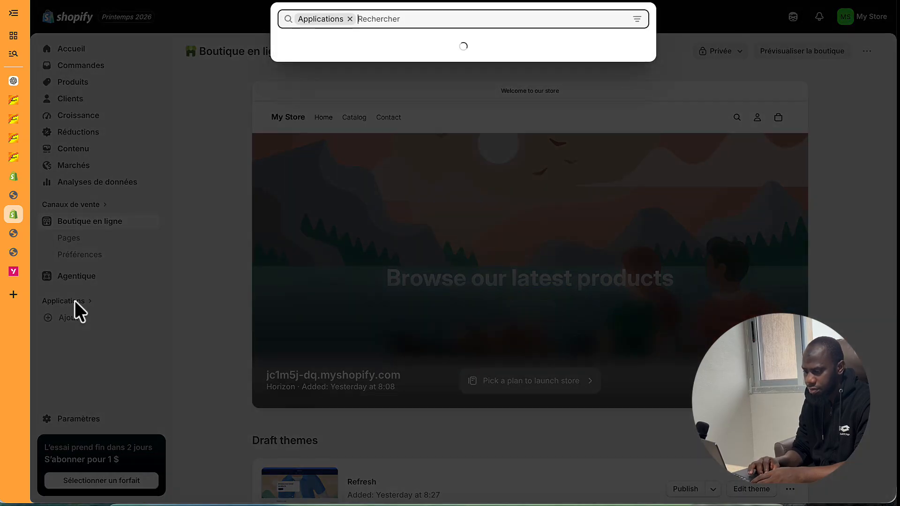
left_click(168, 126)
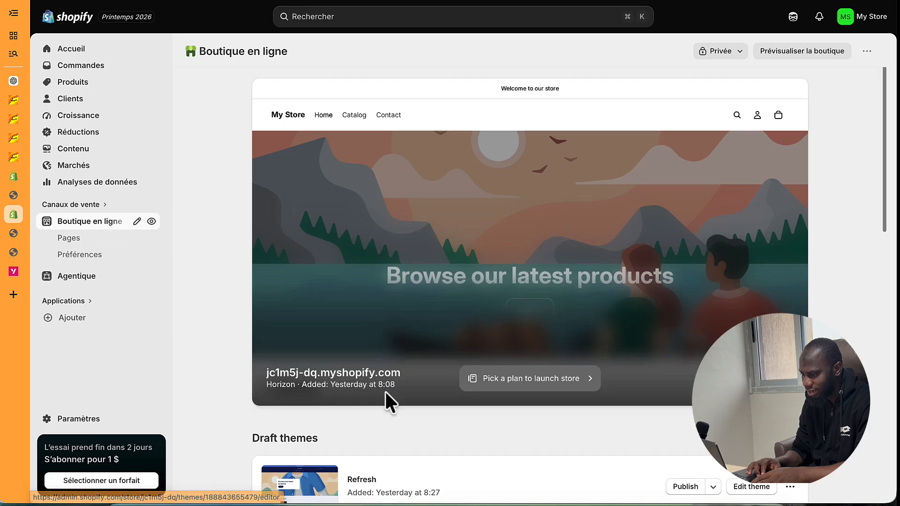
scroll(386, 392, "down", 5)
scroll(503, 201, "up", 2)
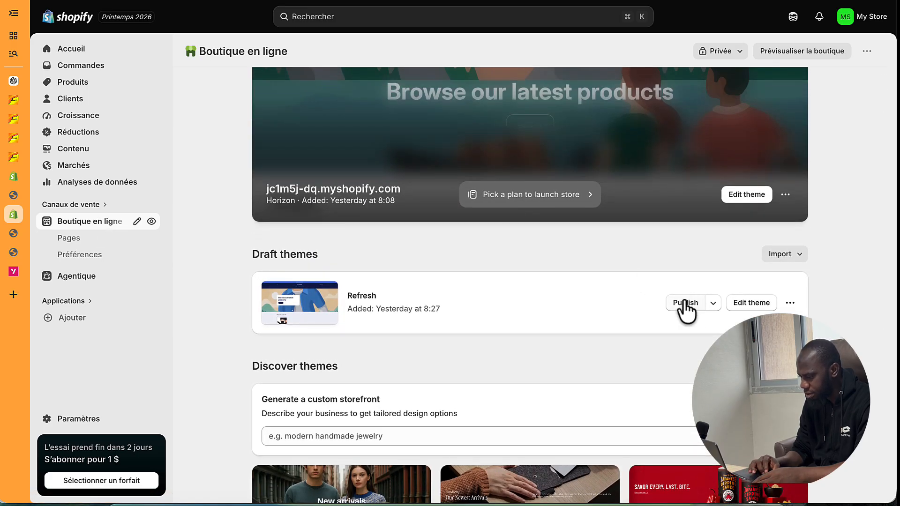
left_click(686, 302)
left_click(615, 467)
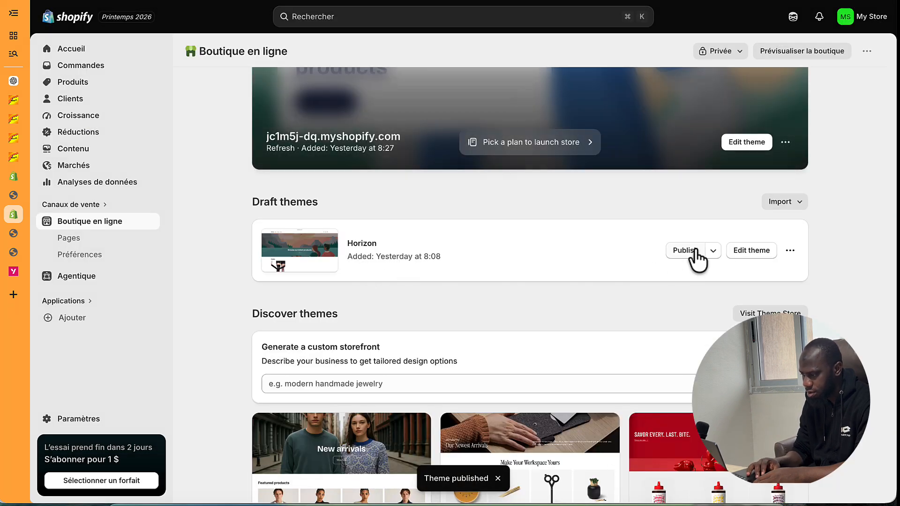
scroll(666, 188, "up", 2)
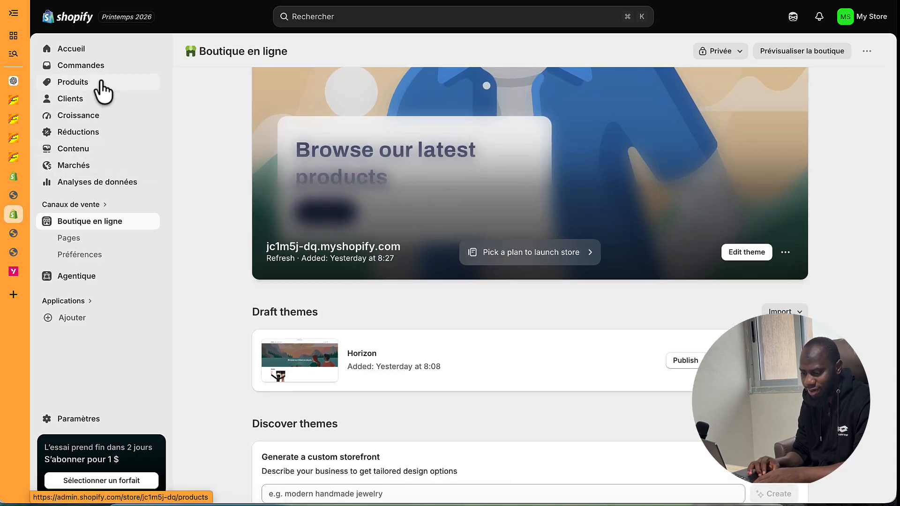
- Search apps for 'rea' and send the search to the Shopify App Store
left_click(77, 302)
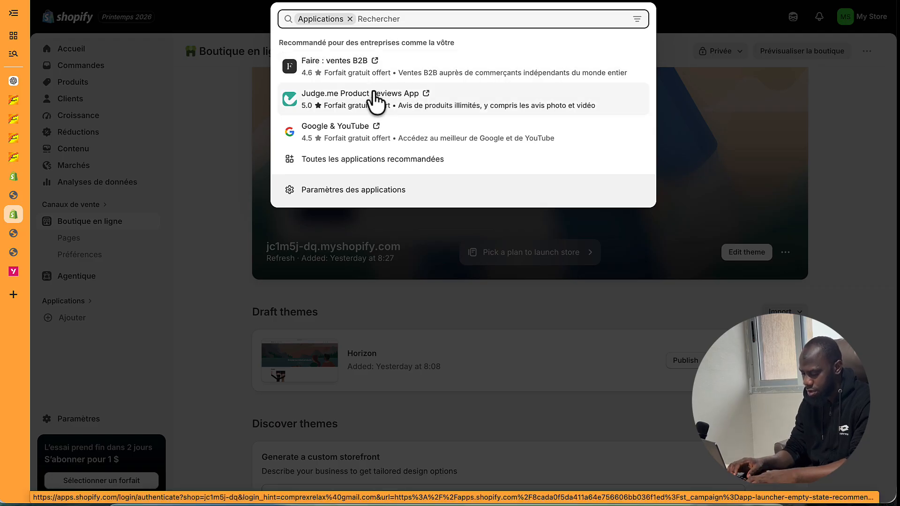
type("rea")
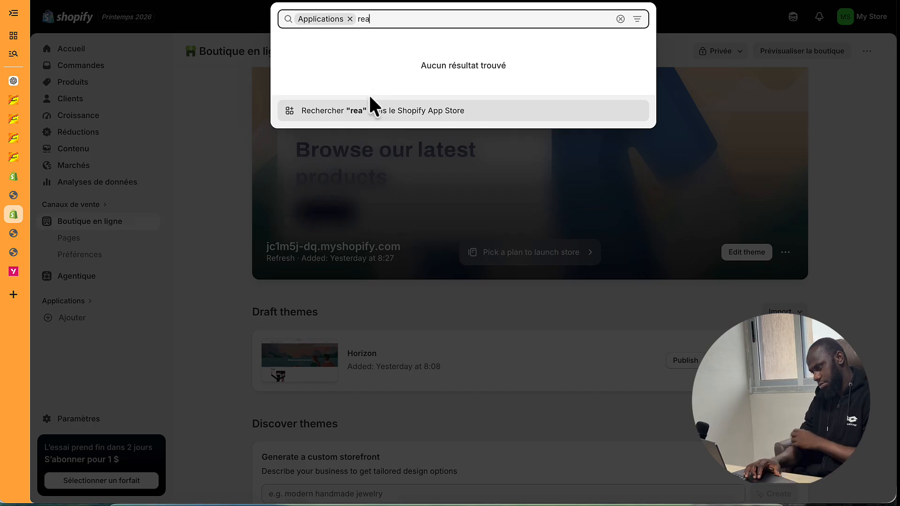
left_click(391, 117)
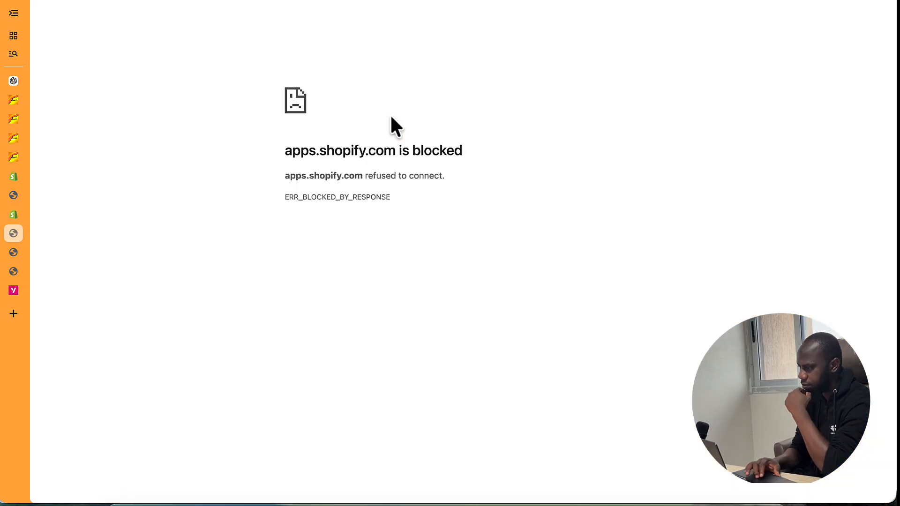
- Check the network connection, then close the blocked App Store tab and the storefront tab
left_click(585, 1)
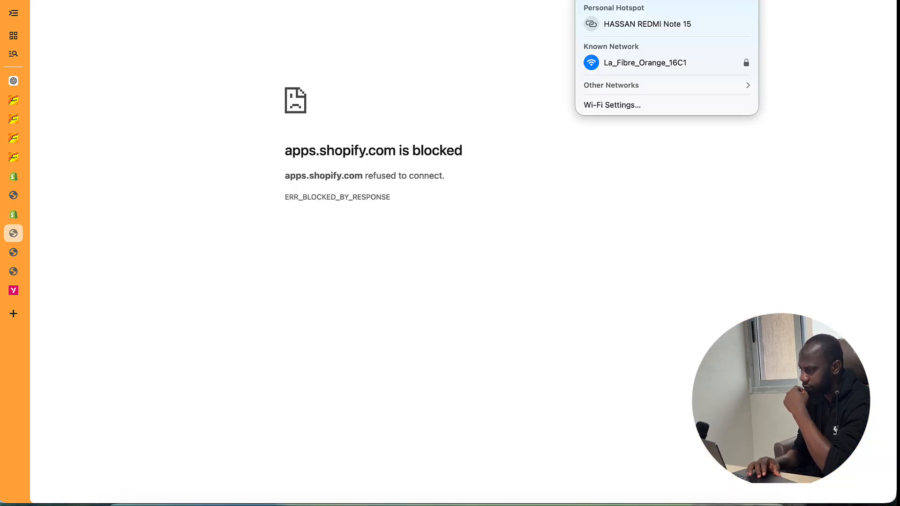
left_click(445, 223)
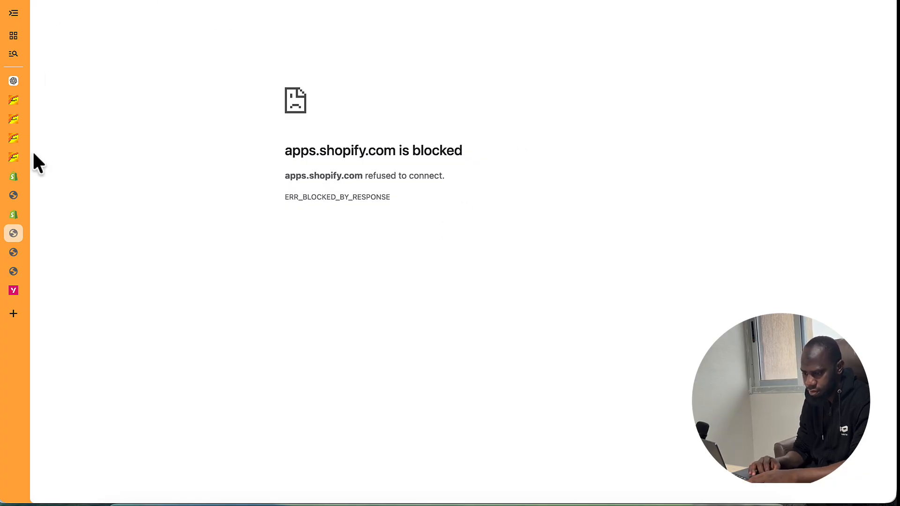
left_click(13, 233)
left_click(12, 232)
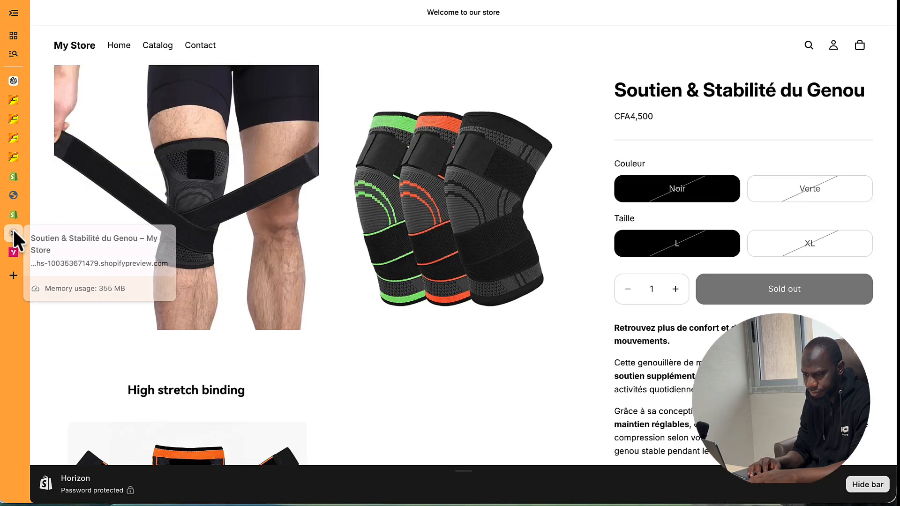
left_click(13, 229)
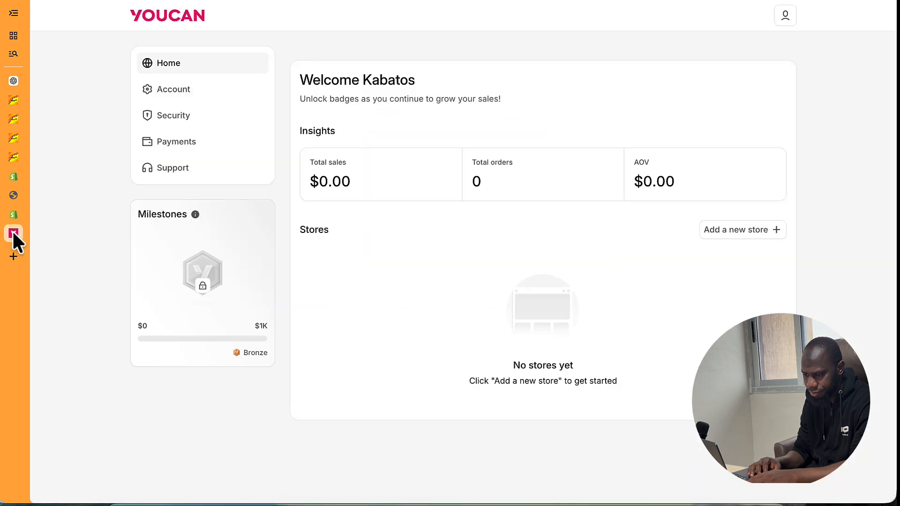
left_click(14, 197)
left_click(12, 193)
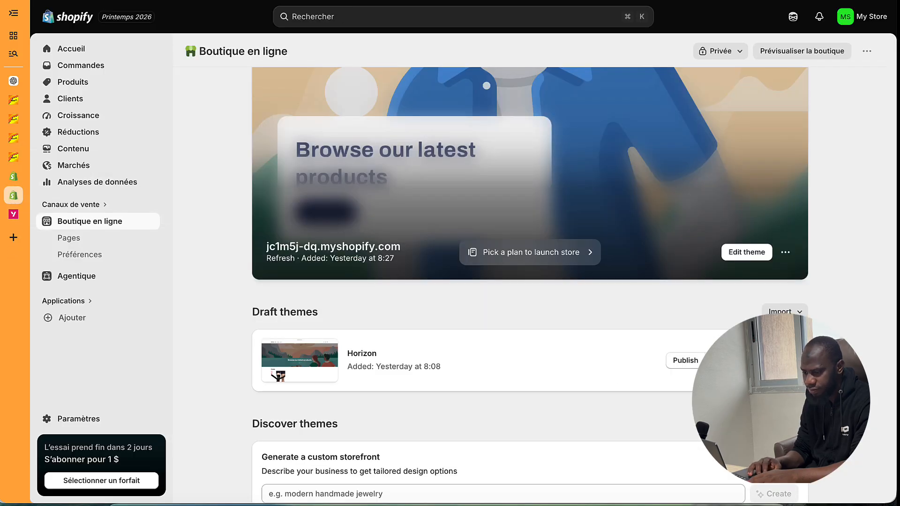
- Enter 'apps' in a new tab's address bar and open apps.shopify.com
left_click(14, 236)
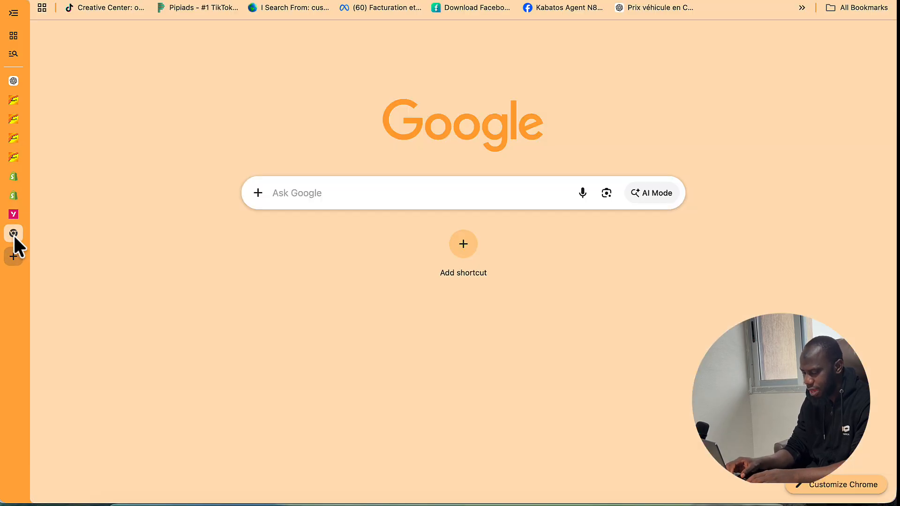
type("aps")
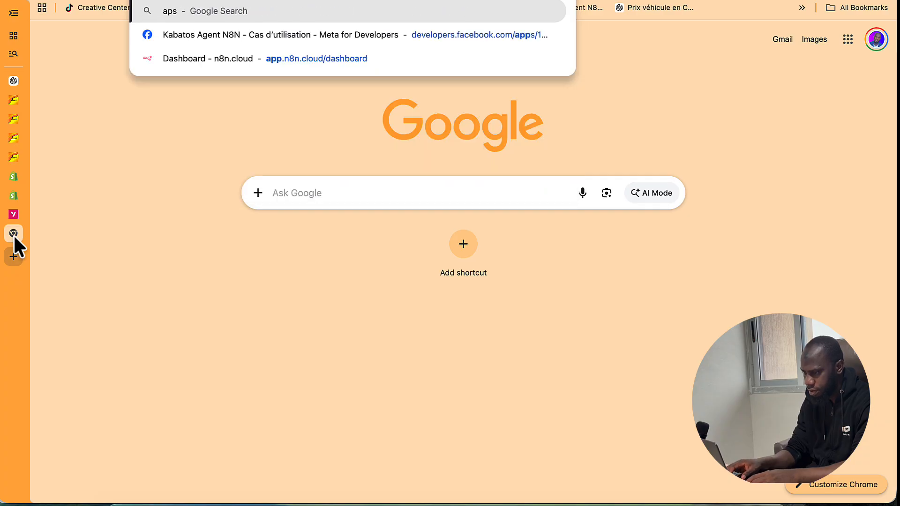
key("BackSpace")
type("ps")
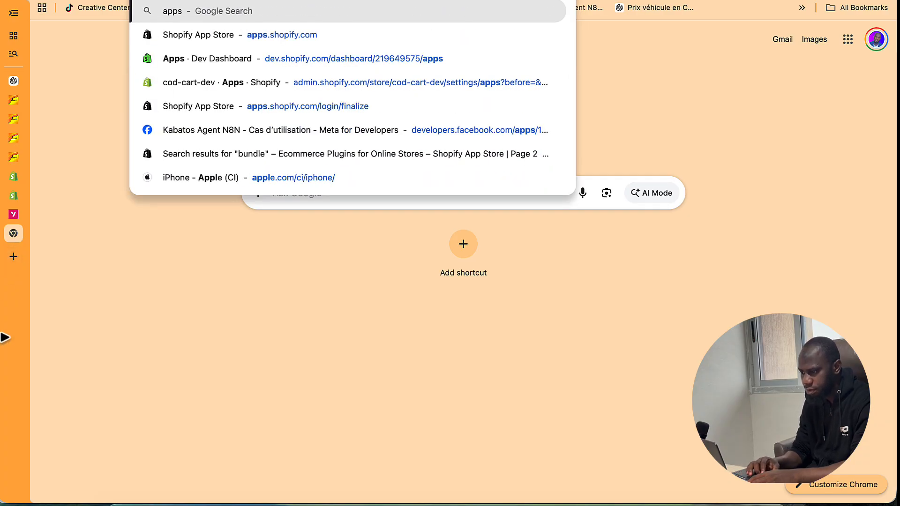
left_click(209, 35)
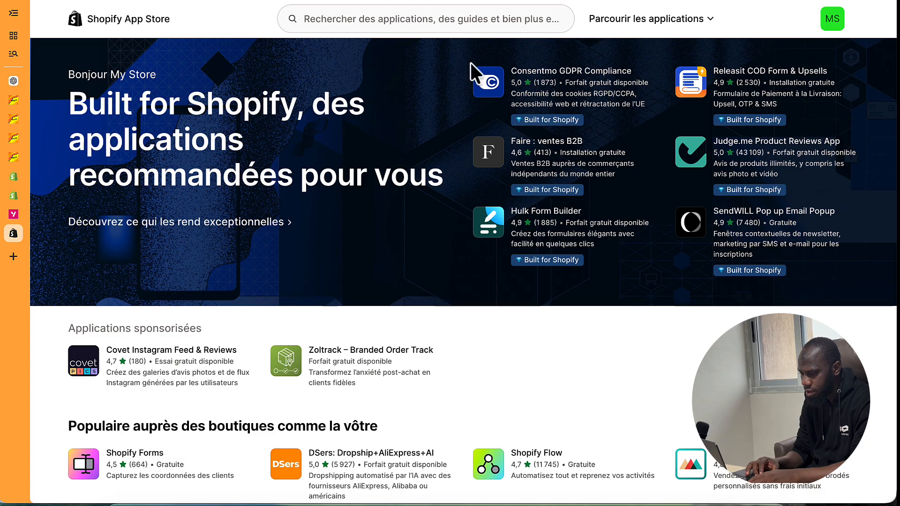
- Search the App Store for 'releasit cod' and open the Releasit COD Form & Upsells listing
left_click(426, 21)
type("relaasit")
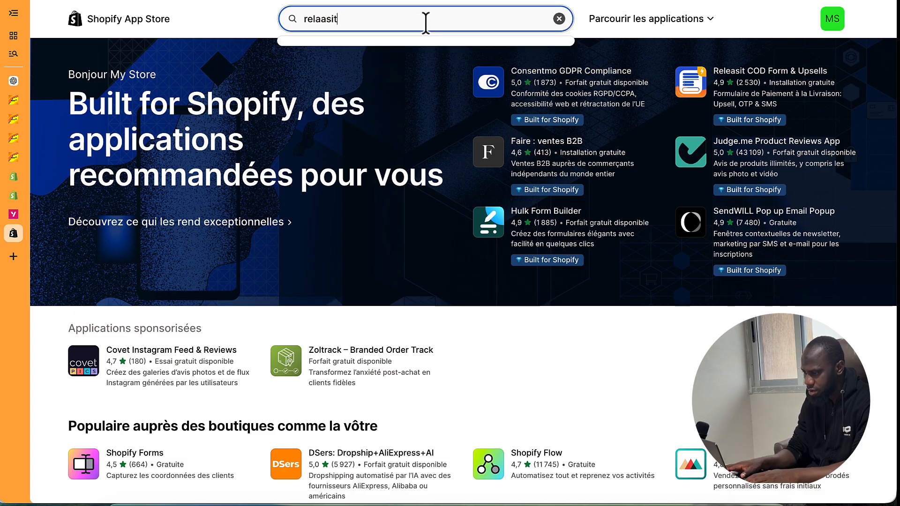
key("BackSpace")
type("easi")
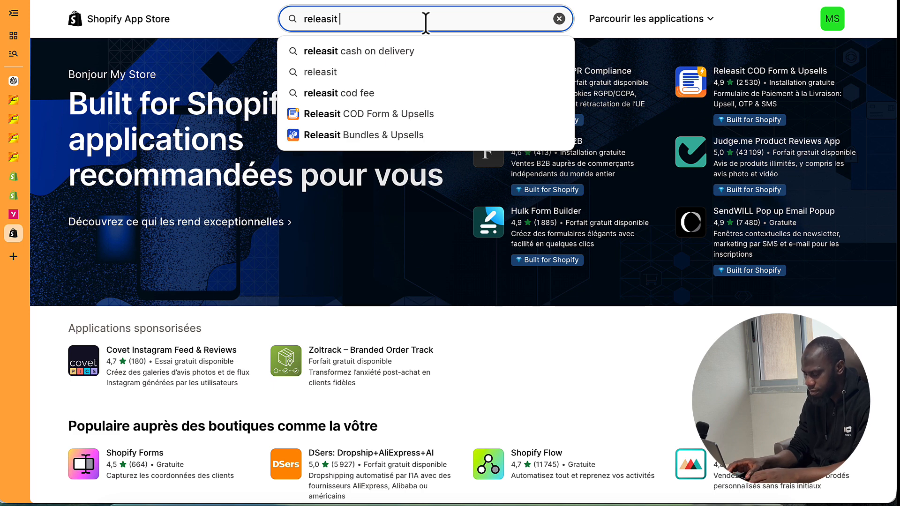
type("cod")
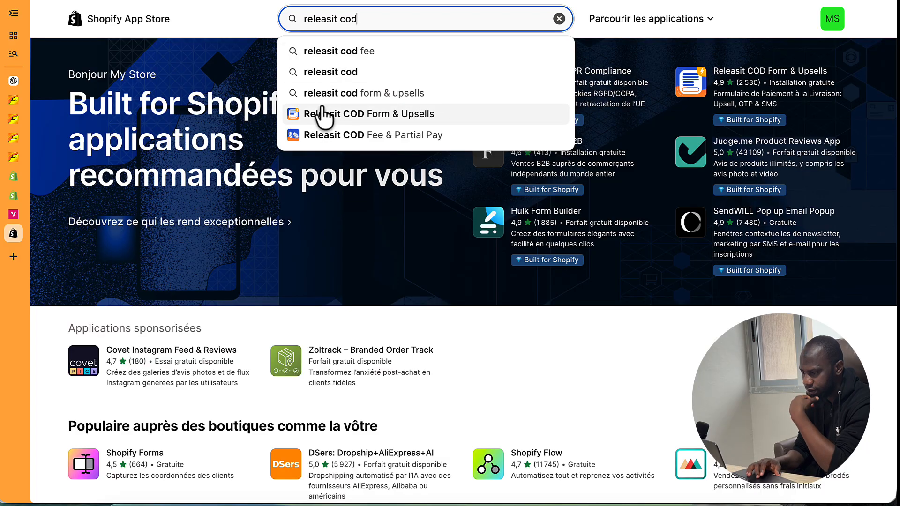
key("Return")
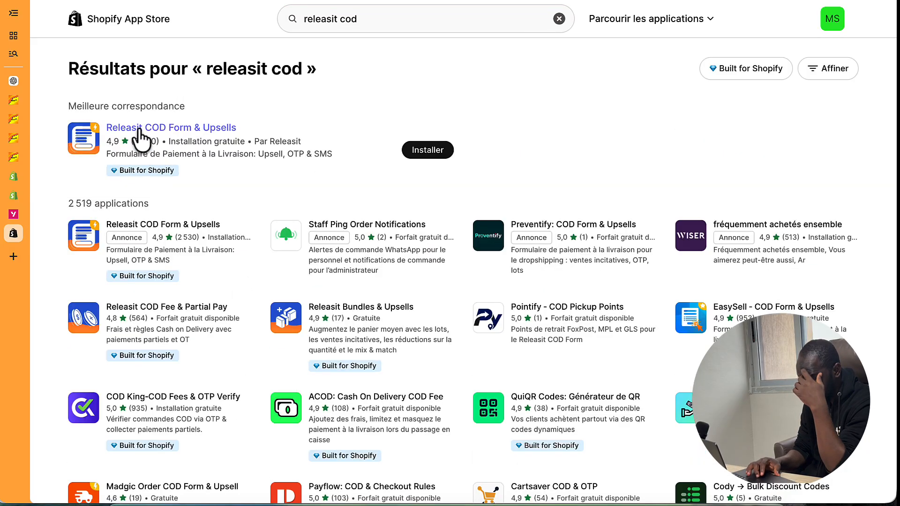
left_click(147, 129)
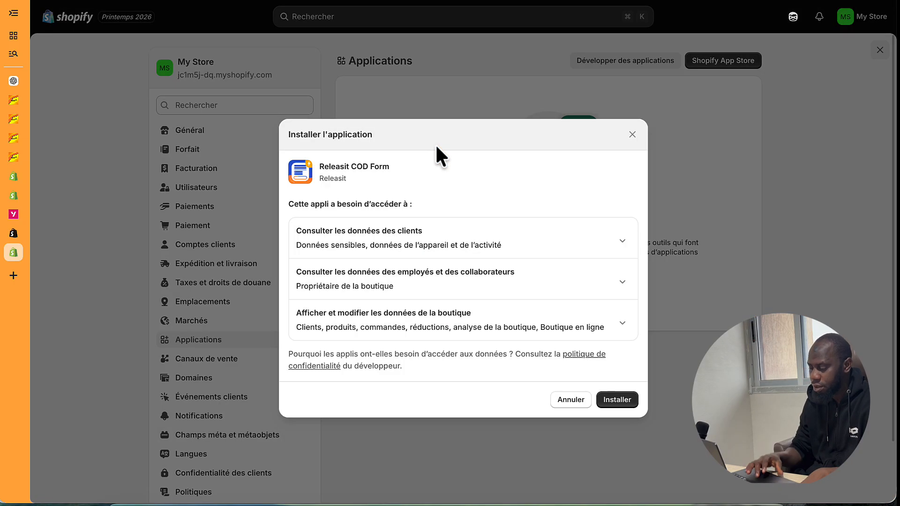
- Confirm installation of Releasit COD Form in the Installer l'application dialog
left_click(626, 403)
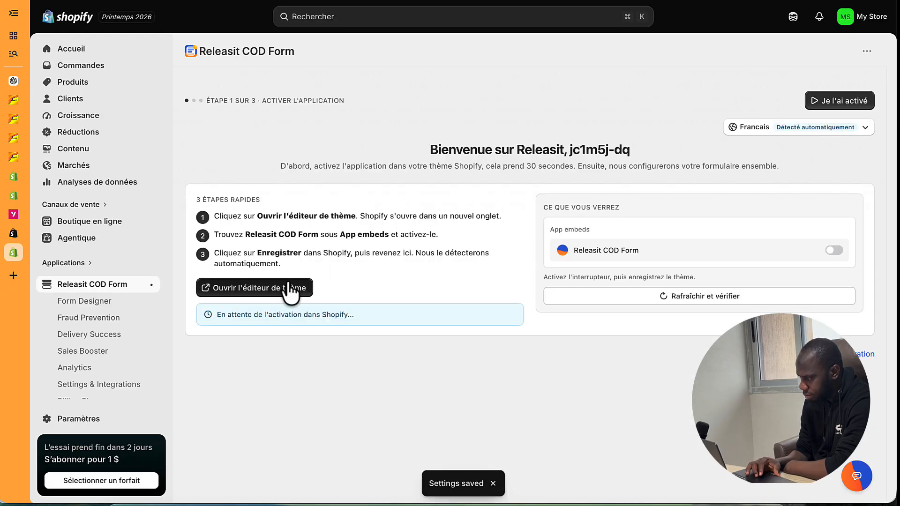
- Mark the app as activated and continue past the Côte d'Ivoire Livraison gratuite step
left_click(839, 101)
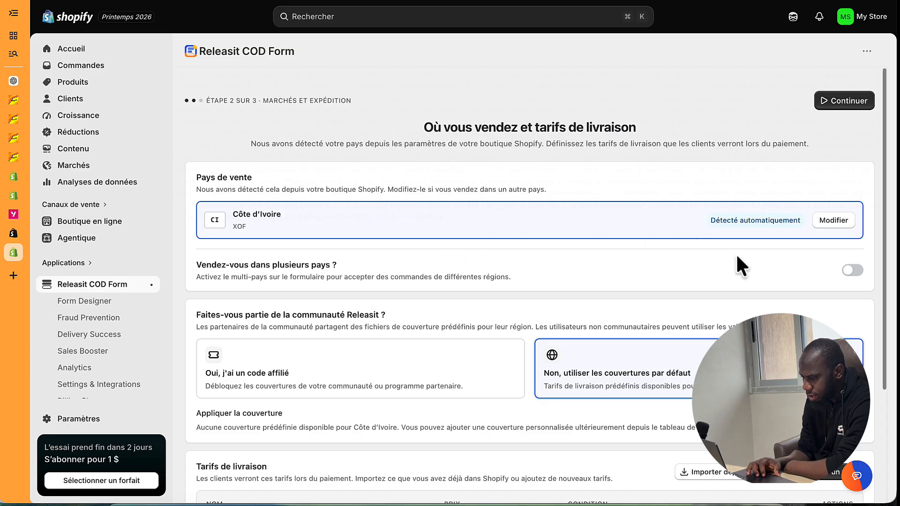
scroll(733, 256, "down", 1)
scroll(693, 253, "down", 3)
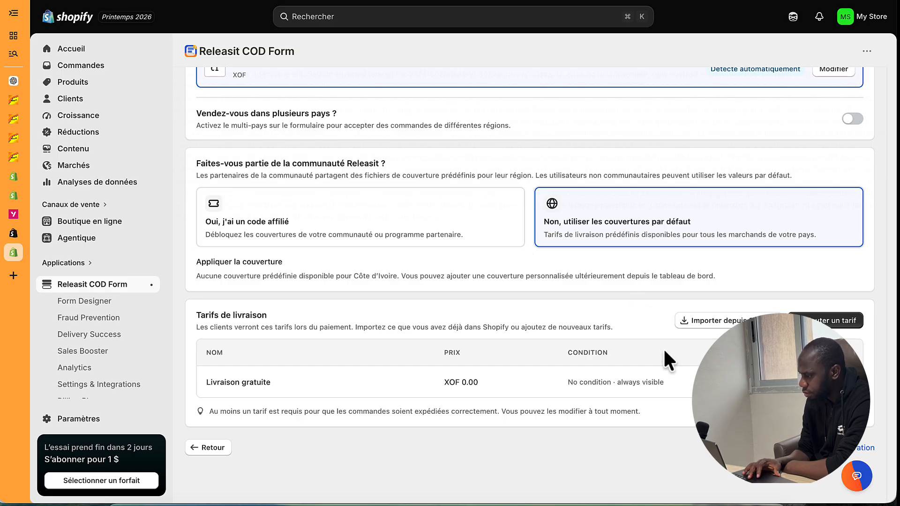
scroll(663, 348, "up", 5)
left_click(837, 101)
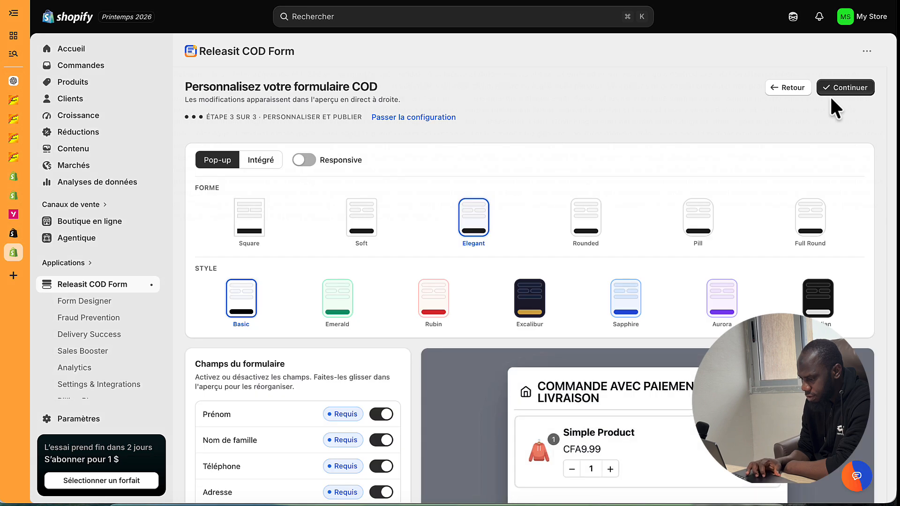
- Review the form fields and checkout preview, then switch on Responsive for the pop-up form
scroll(680, 238, "down", 5)
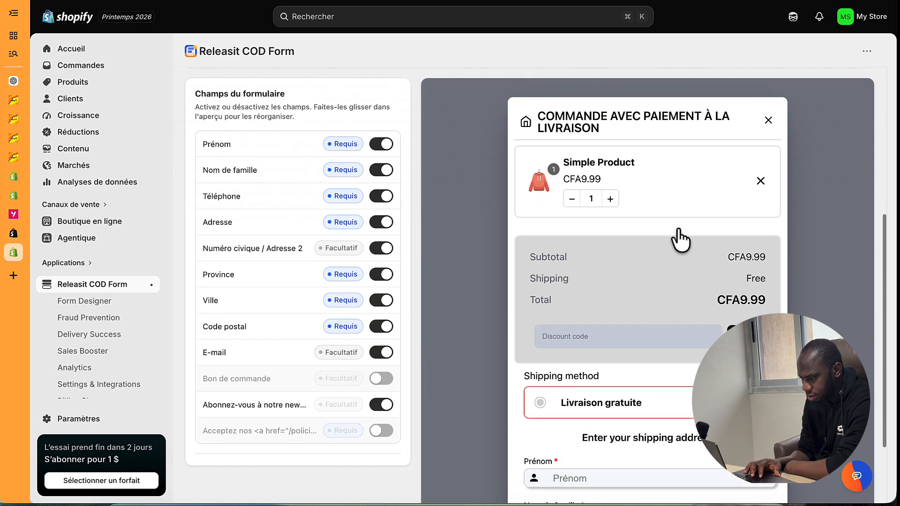
scroll(677, 238, "down", 4)
scroll(680, 241, "up", 4)
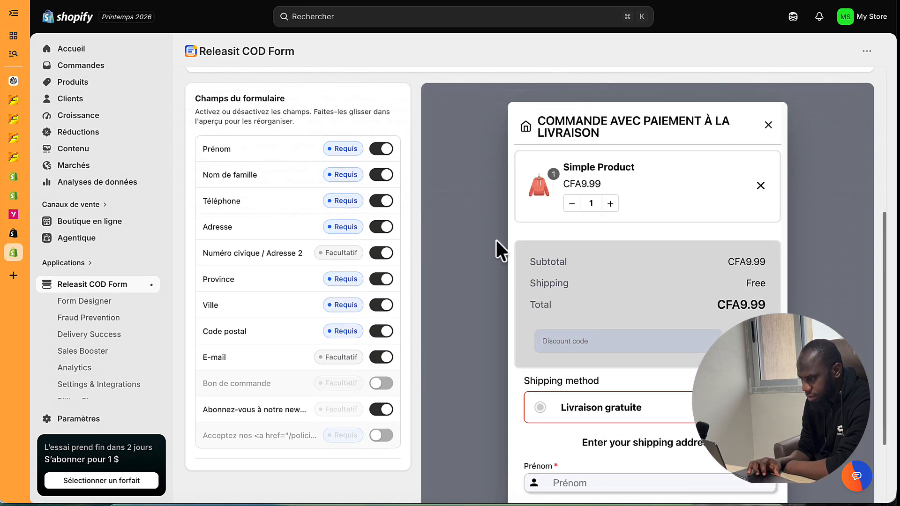
scroll(499, 249, "up", 6)
scroll(498, 246, "down", 1)
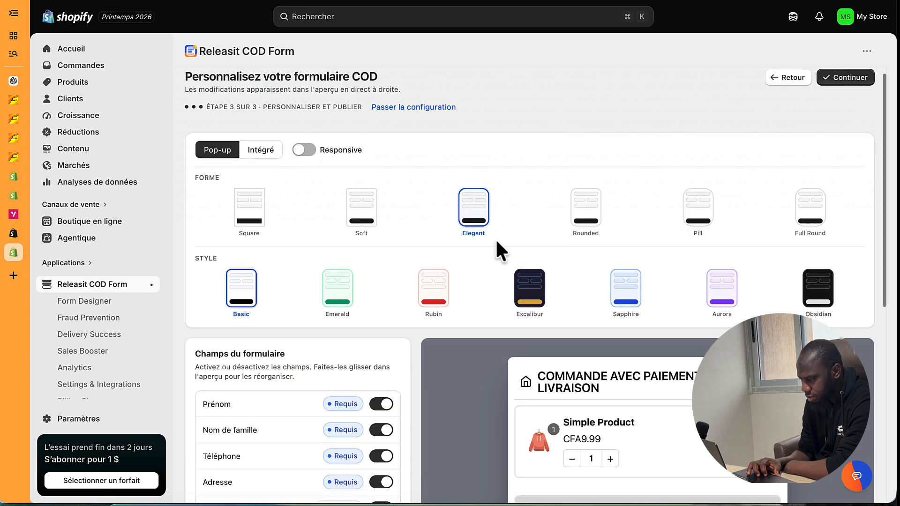
scroll(497, 242, "down", 2)
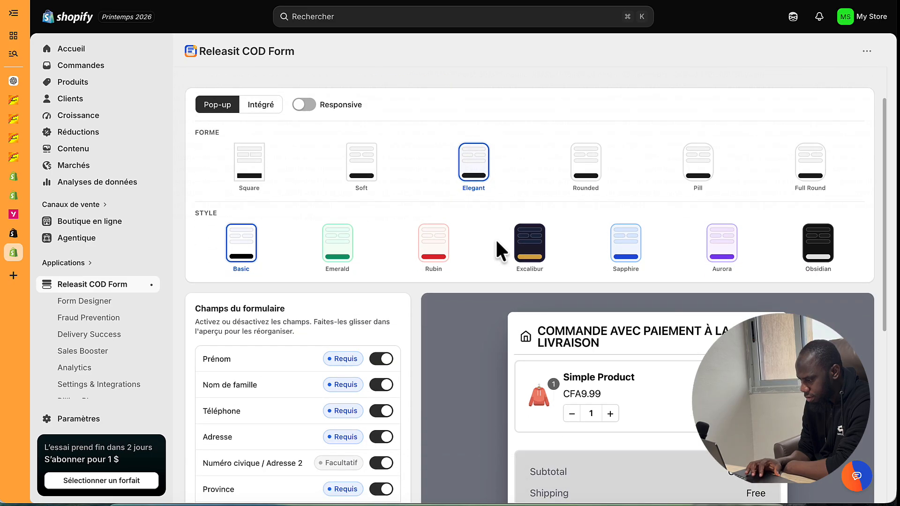
scroll(496, 239, "down", 10)
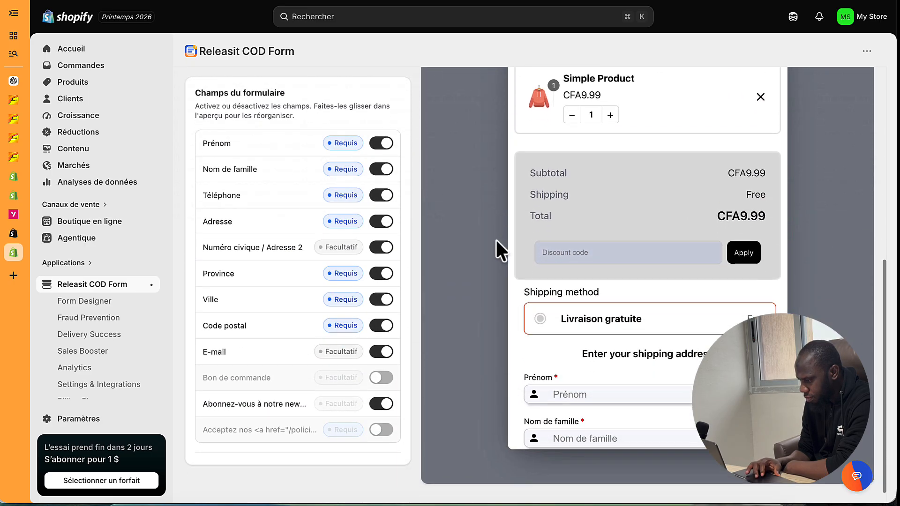
scroll(567, 352, "down", 6)
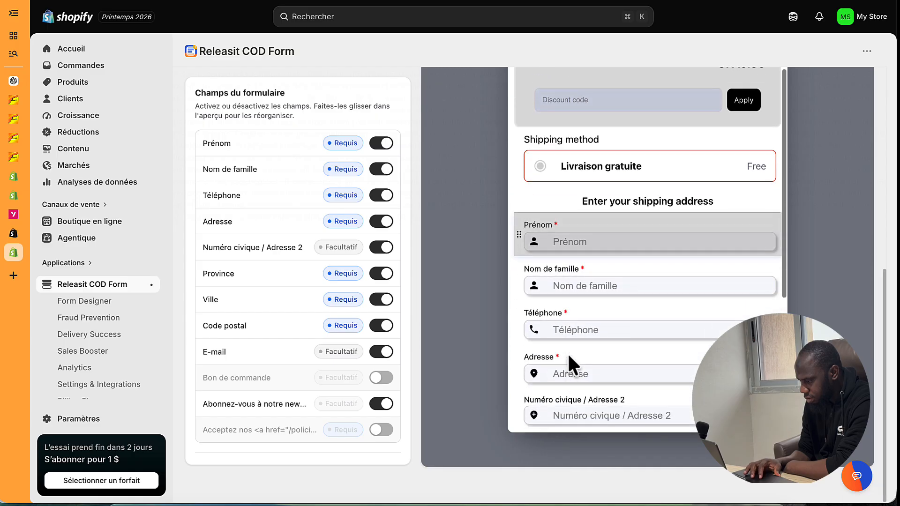
scroll(568, 353, "down", 3)
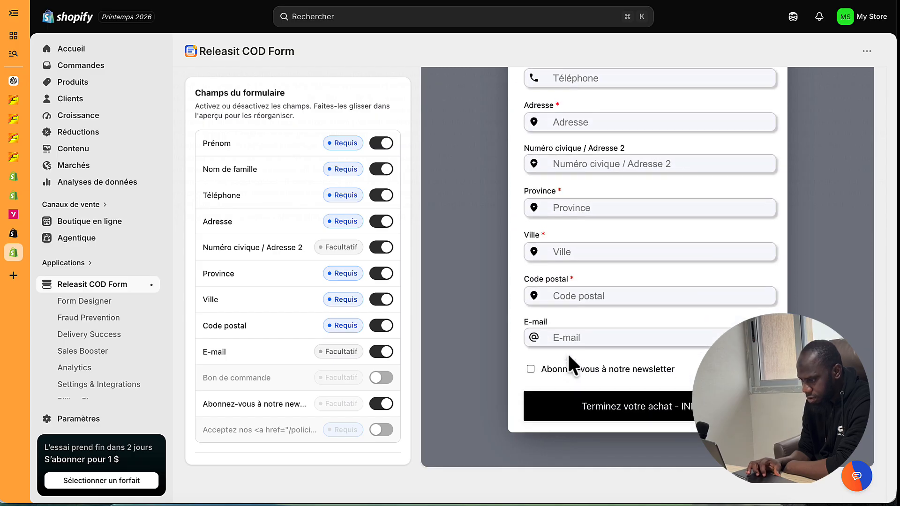
scroll(448, 297, "up", 12)
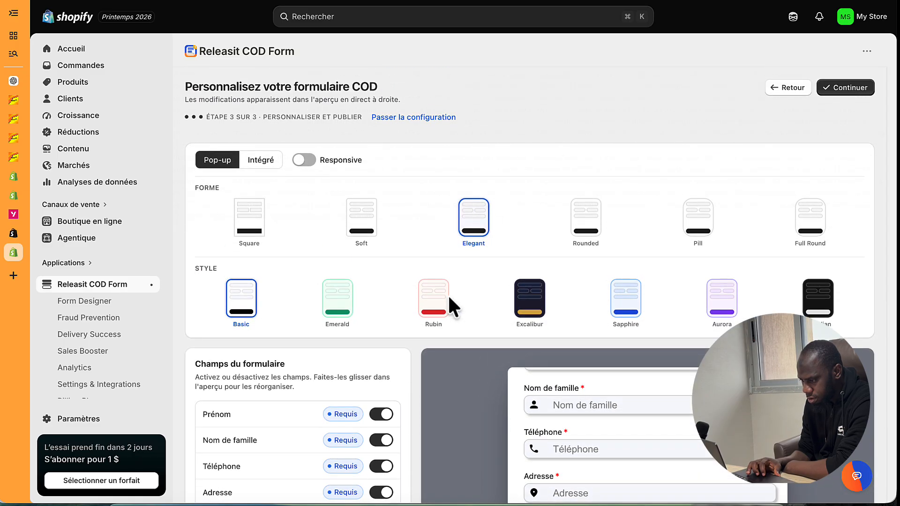
left_click(305, 162)
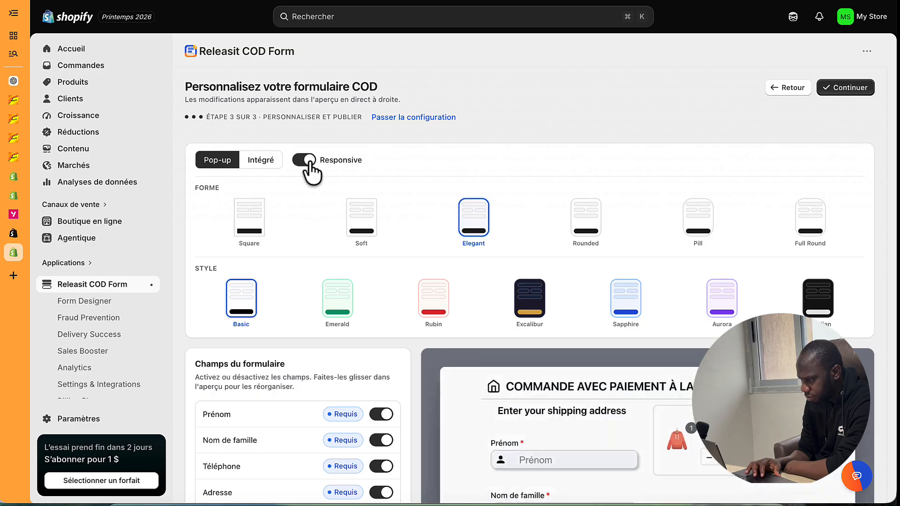
scroll(451, 267, "down", 6)
scroll(539, 336, "up", 10)
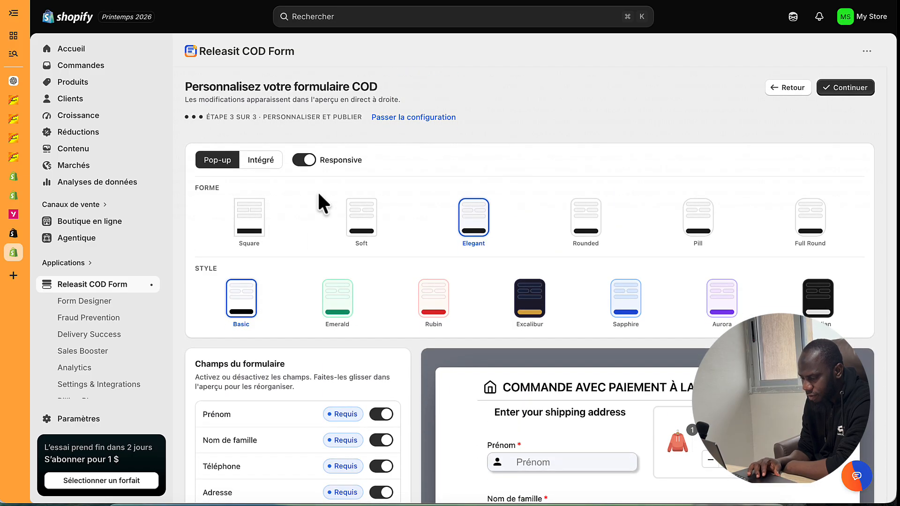
- Switch the form to embedded (Intégré) display with Responsive turned off
left_click(263, 164)
scroll(358, 237, "down", 6)
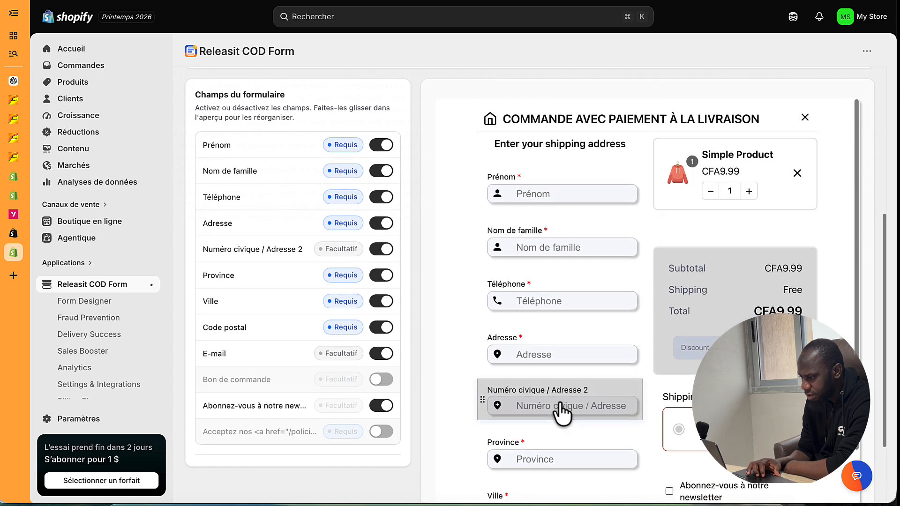
scroll(398, 281, "up", 6)
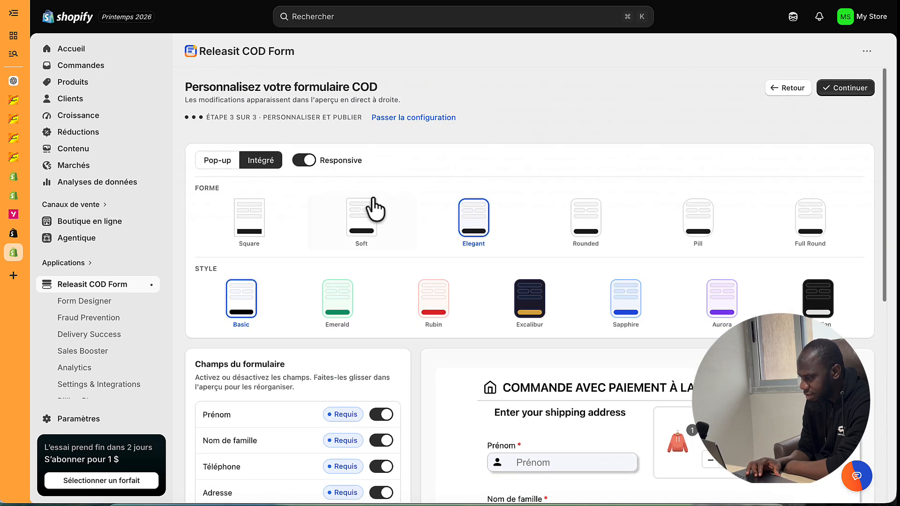
left_click(306, 161)
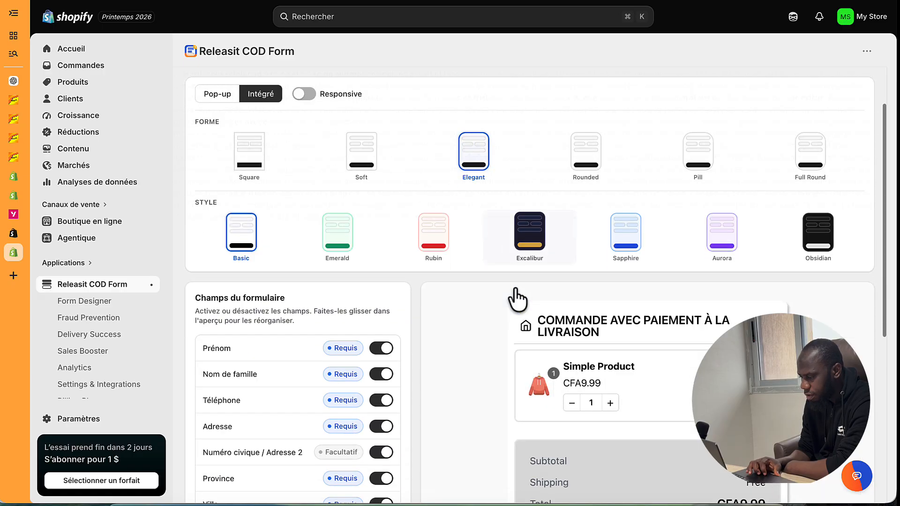
scroll(515, 297, "down", 5)
scroll(516, 301, "up", 5)
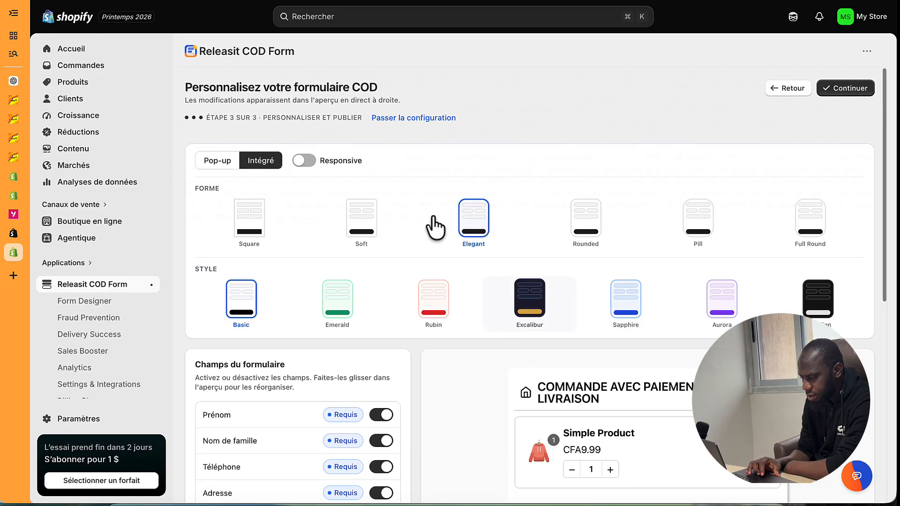
- Review the preview, finish the customization step with Continuer and save the form
scroll(466, 291, "down", 5)
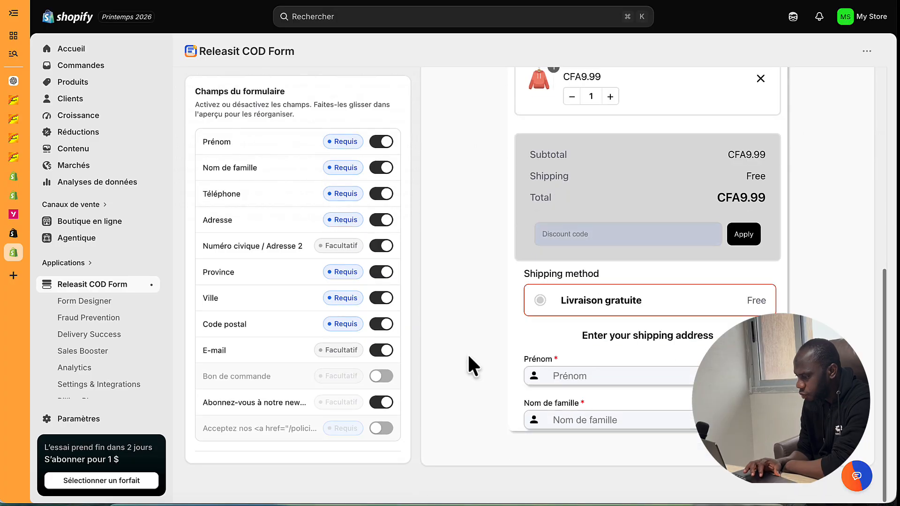
scroll(580, 229, "down", 6)
scroll(579, 228, "up", 7)
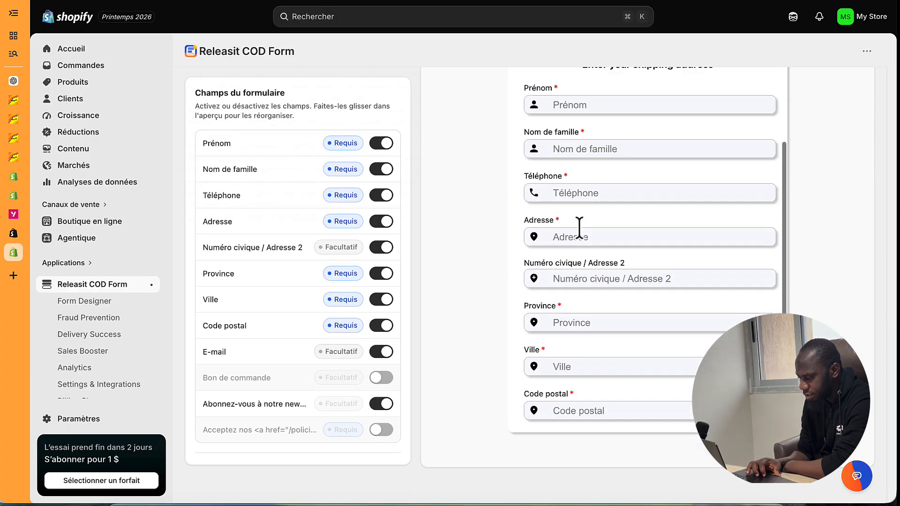
scroll(579, 228, "down", 7)
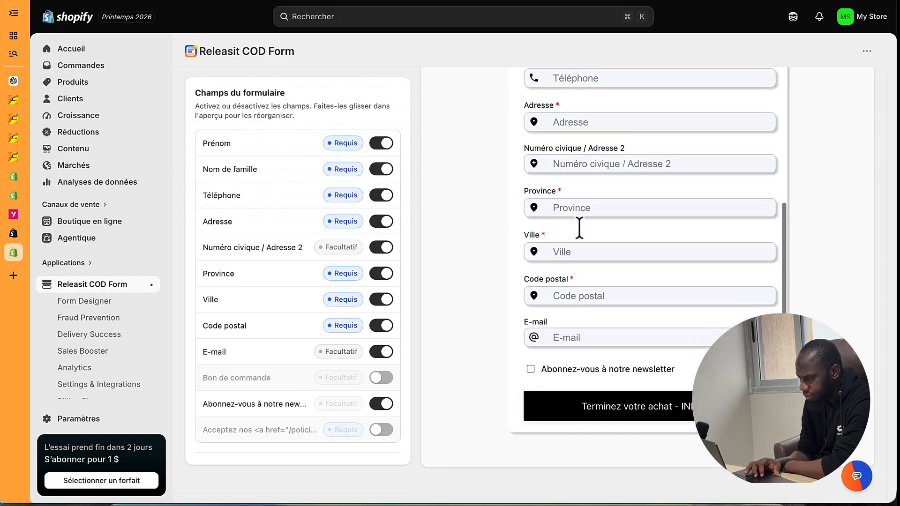
scroll(578, 227, "up", 3)
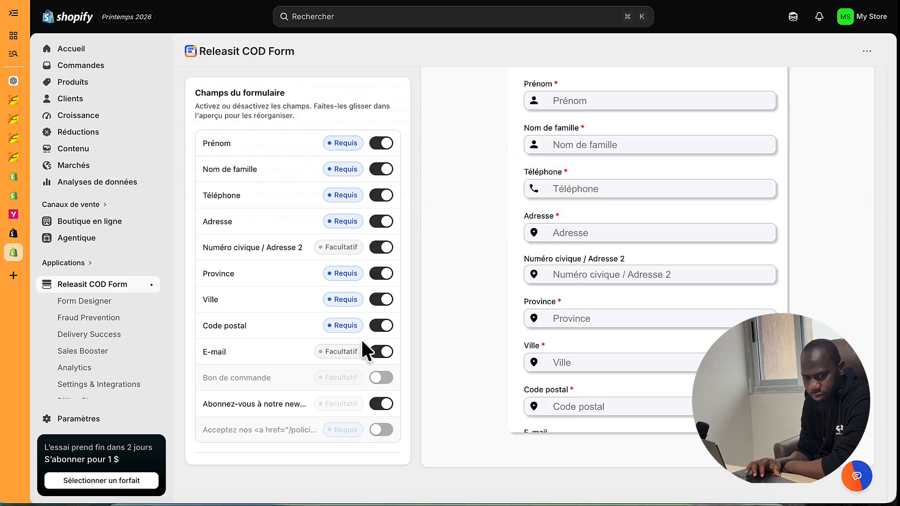
scroll(348, 290, "up", 2)
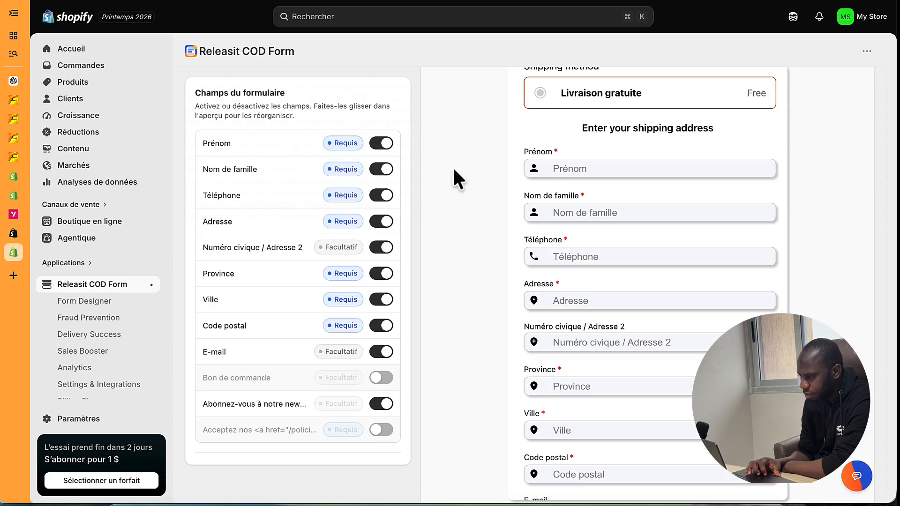
scroll(458, 305, "up", 5)
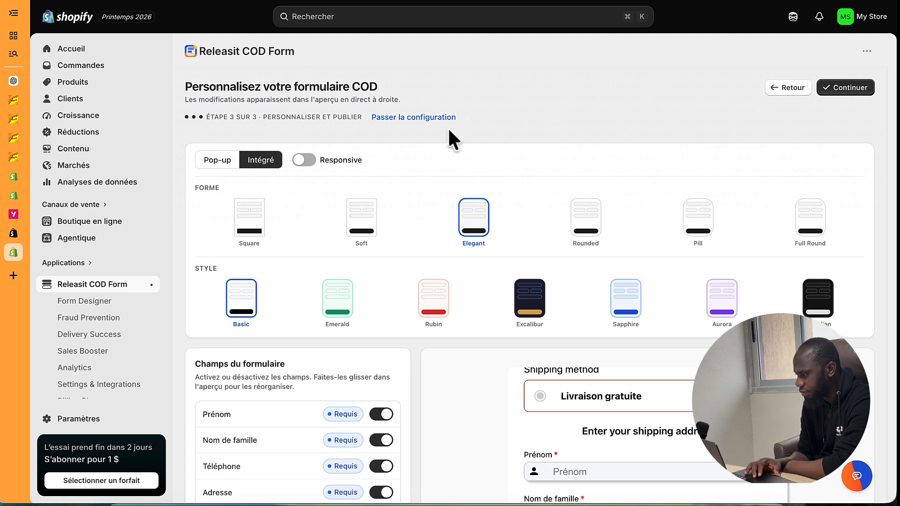
left_click(849, 92)
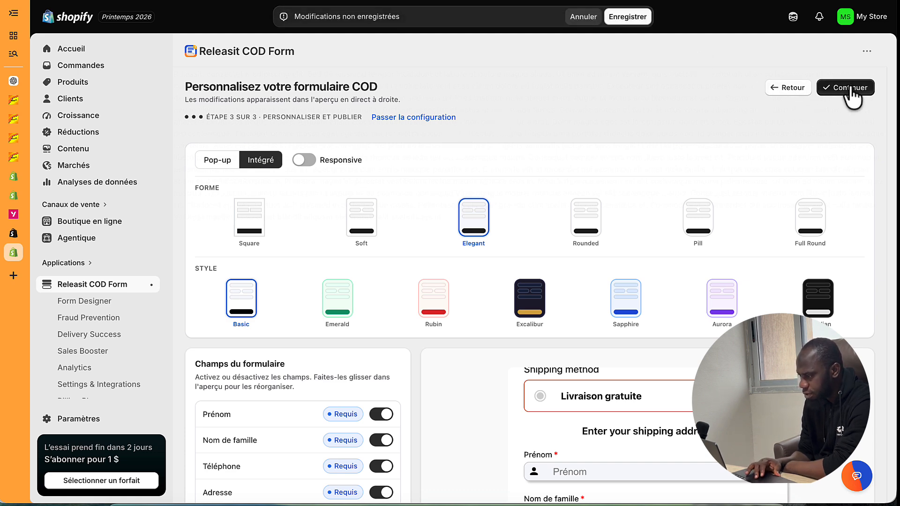
left_click(627, 18)
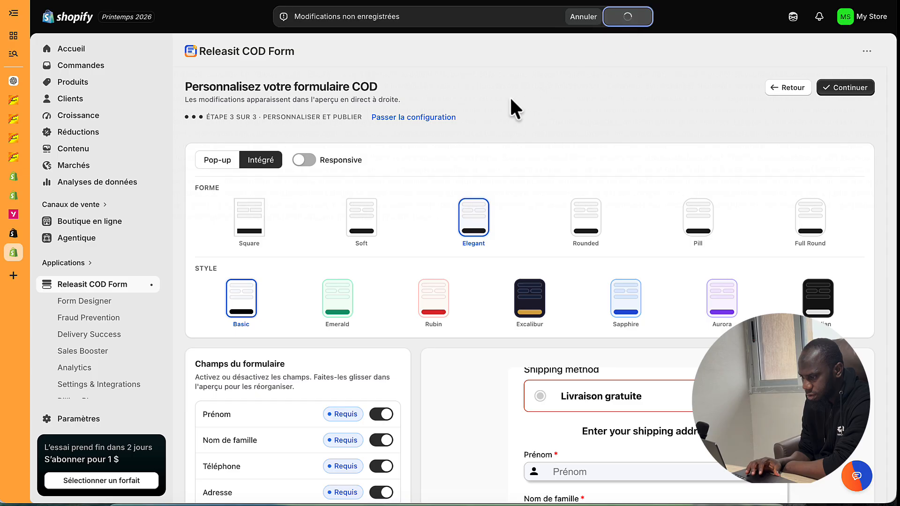
- Skip the remaining setup and browse the paid plans, with the store on Free $0
left_click(421, 121)
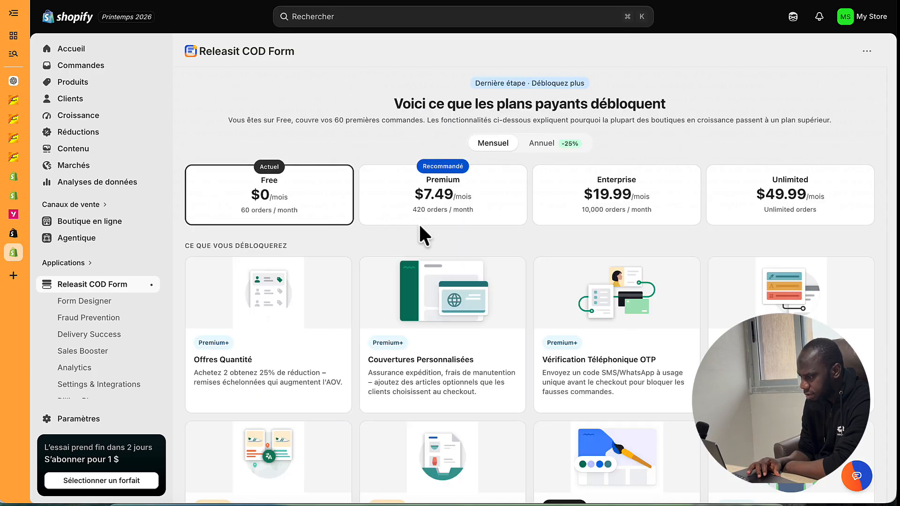
scroll(421, 227, "down", 1)
scroll(420, 226, "up", 1)
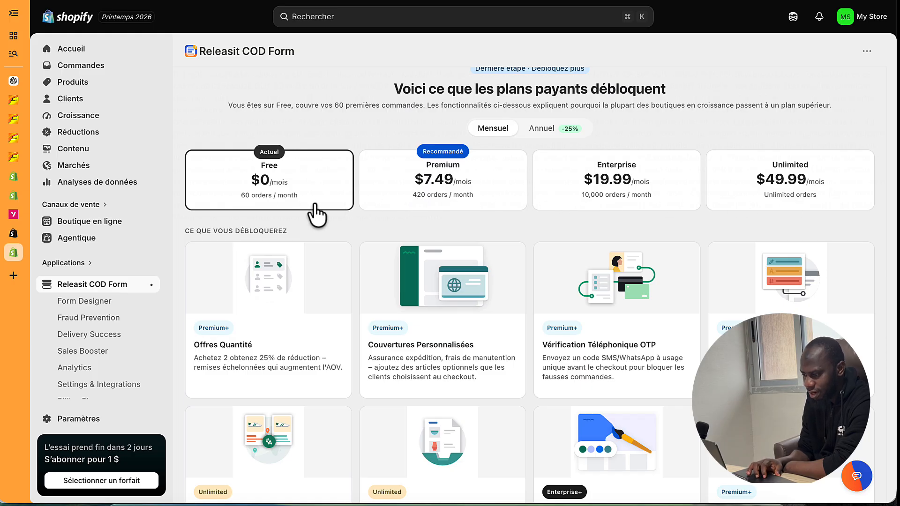
scroll(316, 213, "down", 4)
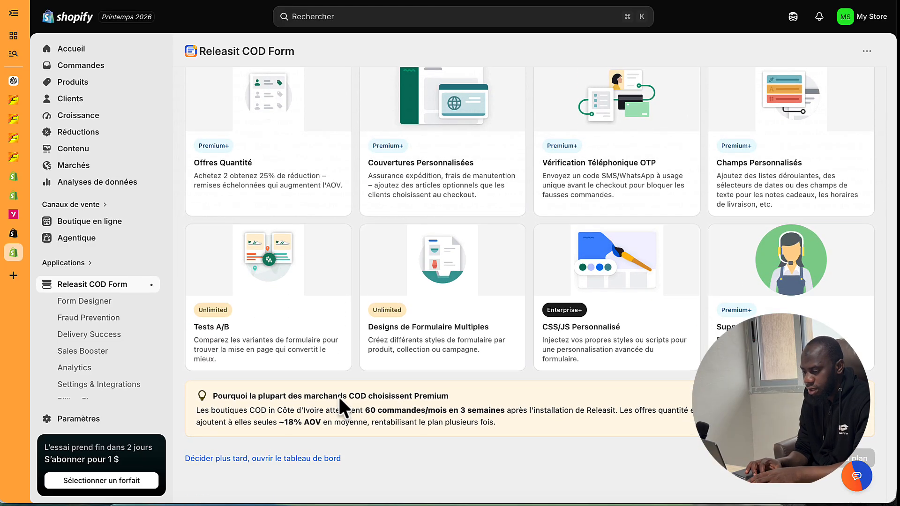
scroll(339, 398, "up", 4)
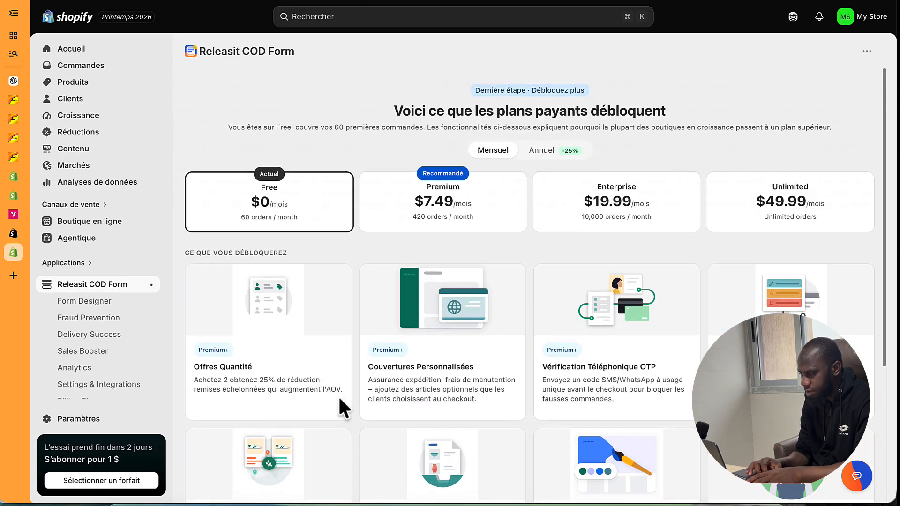
scroll(402, 355, "down", 4)
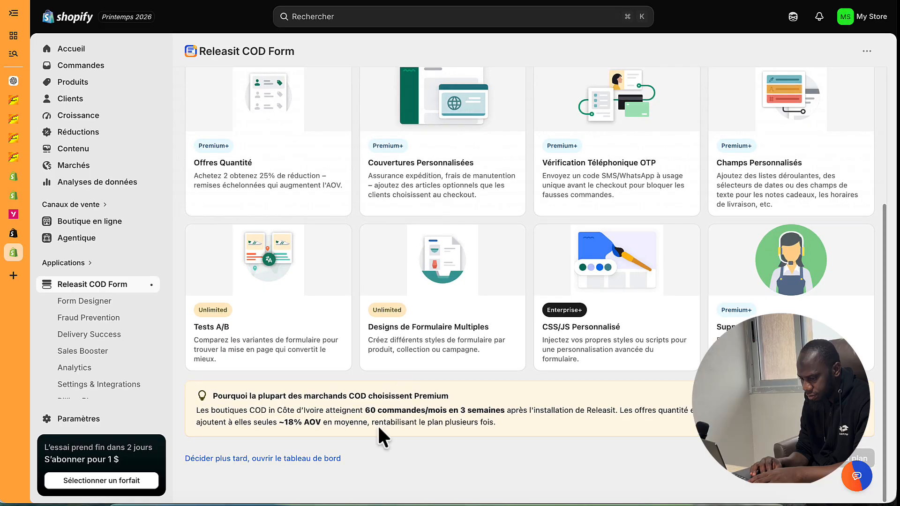
scroll(350, 313, "up", 4)
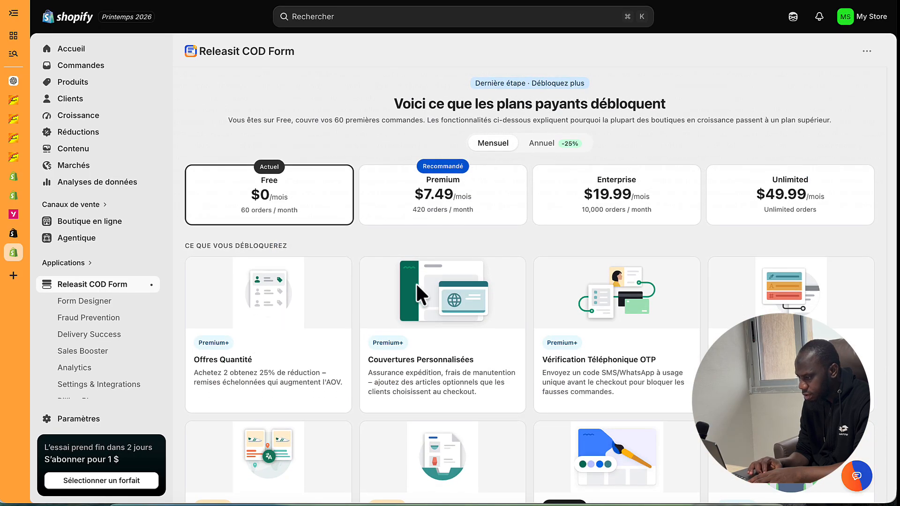
scroll(429, 279, "down", 4)
scroll(429, 280, "up", 3)
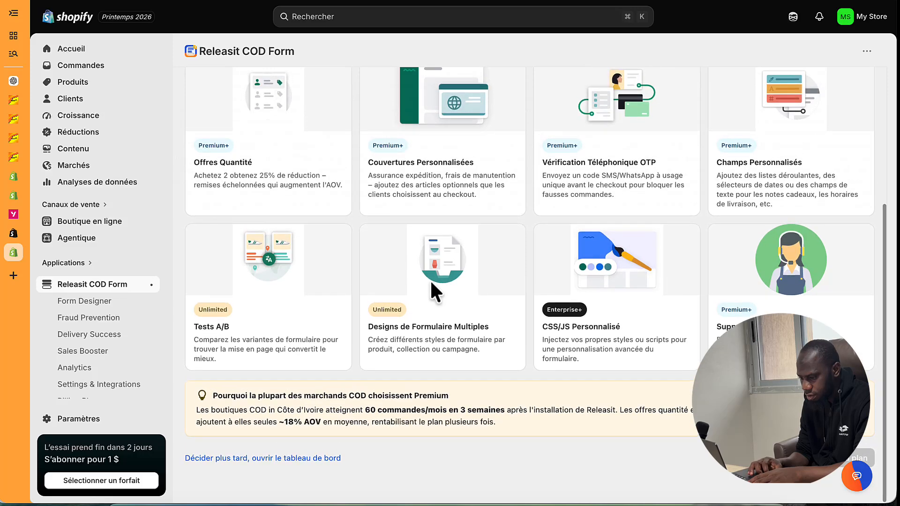
scroll(429, 279, "up", 1)
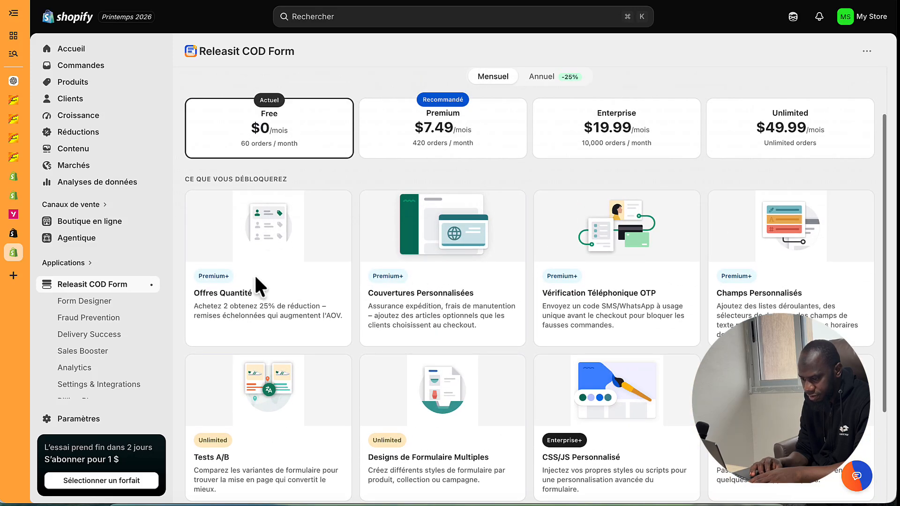
- Open Form Designer from the sidebar and bring up its gear-icon general settings
left_click(86, 304)
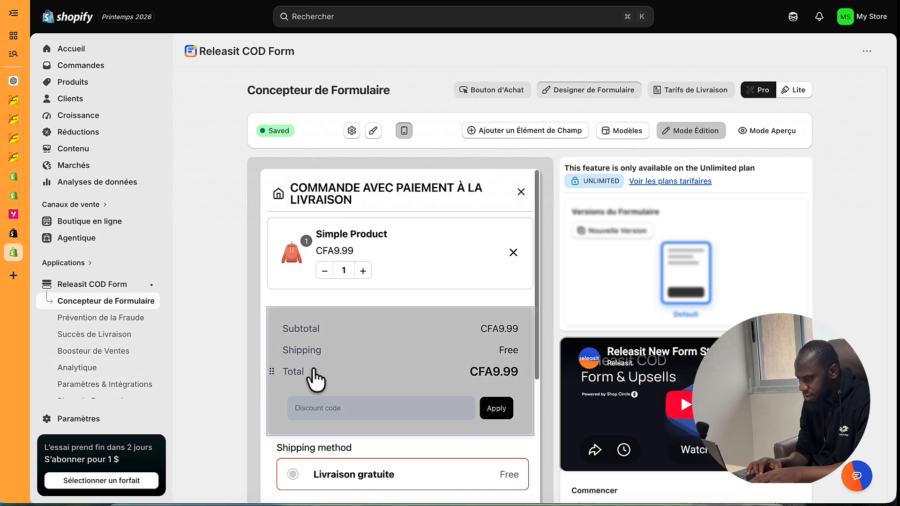
scroll(313, 379, "down", 2)
scroll(615, 359, "down", 5)
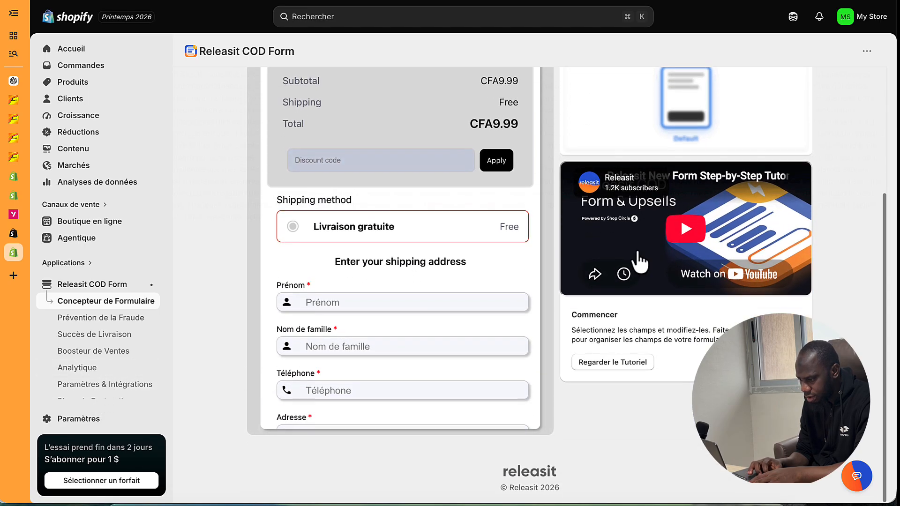
scroll(476, 331, "up", 2)
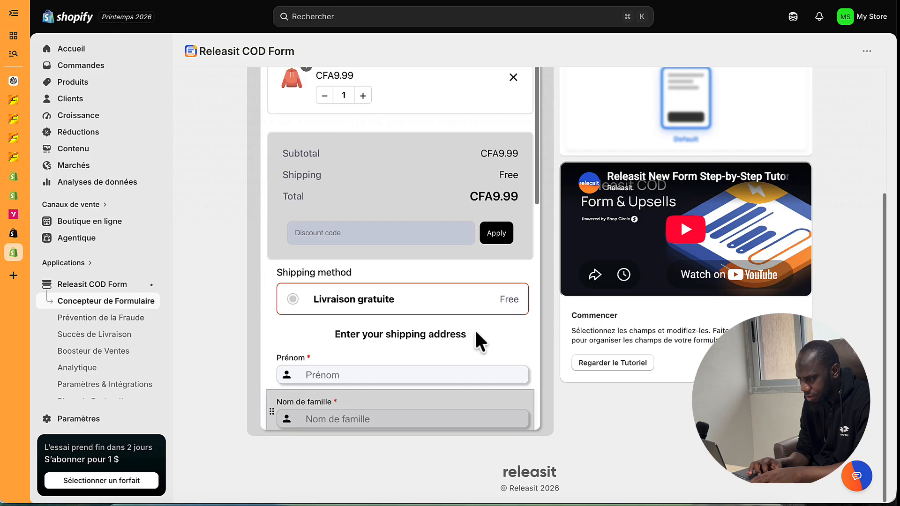
scroll(475, 328, "up", 5)
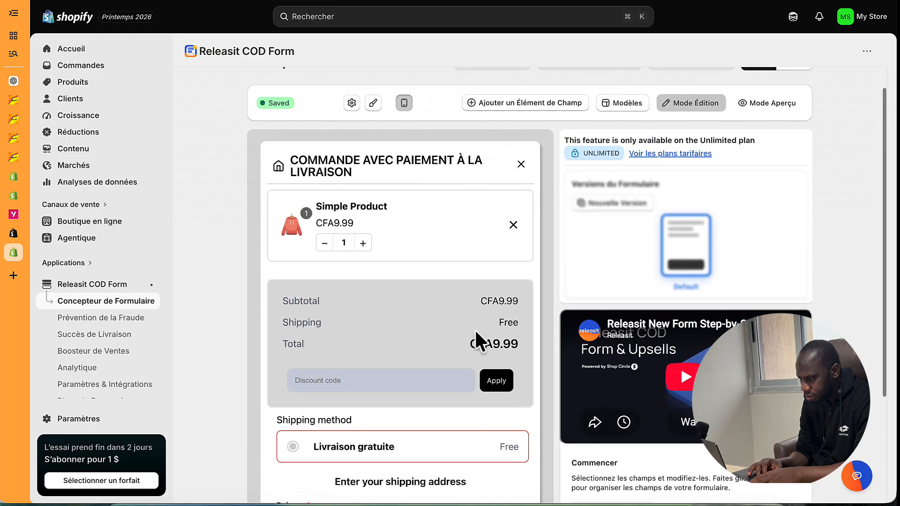
left_click(351, 104)
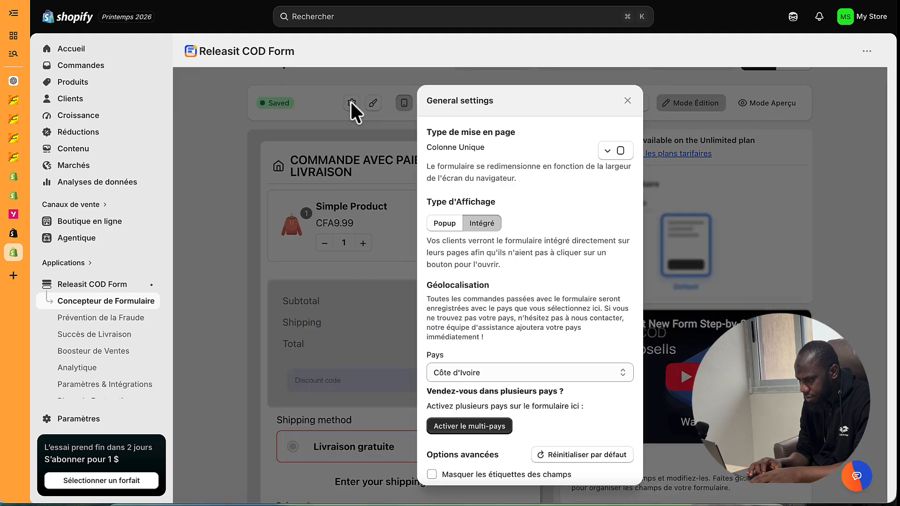
- Keep Côte d'Ivoire as the single form country after trying and removing Mali
scroll(485, 244, "down", 4)
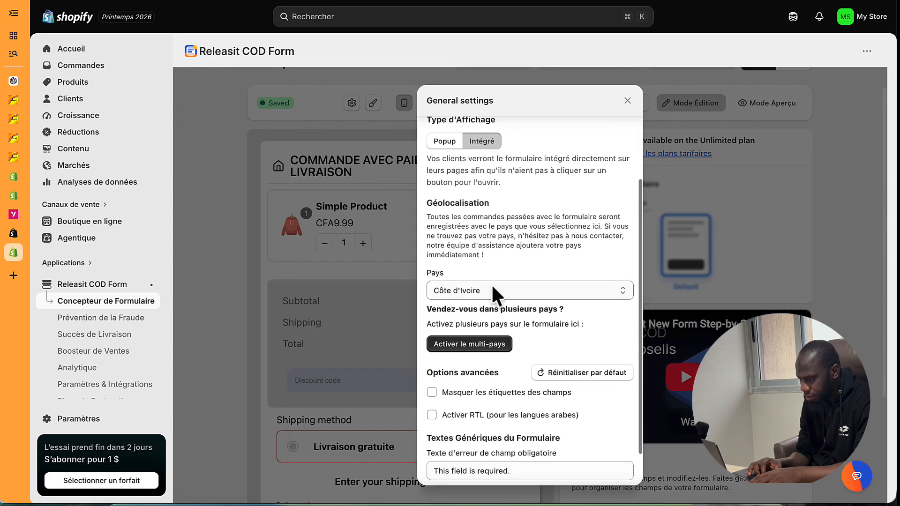
left_click(492, 283)
left_click(491, 288)
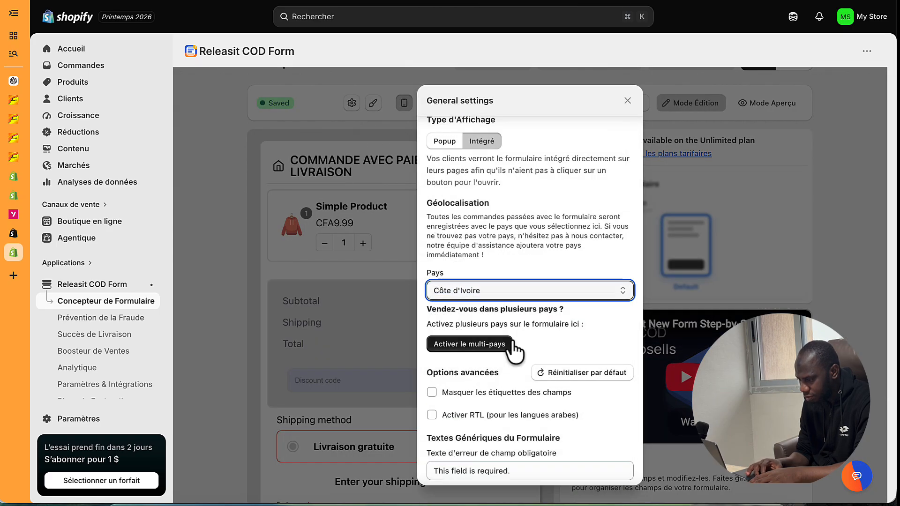
scroll(514, 344, "down", 2)
left_click(469, 302)
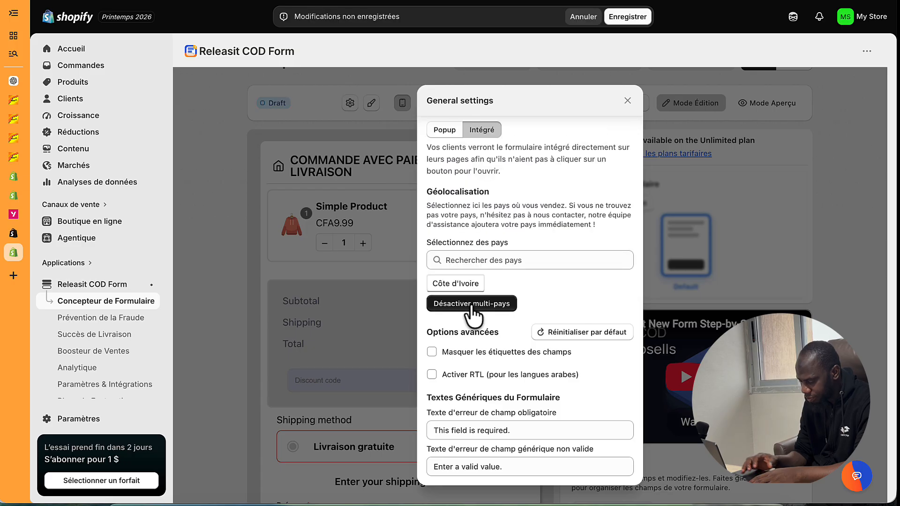
left_click(475, 260)
type("mali")
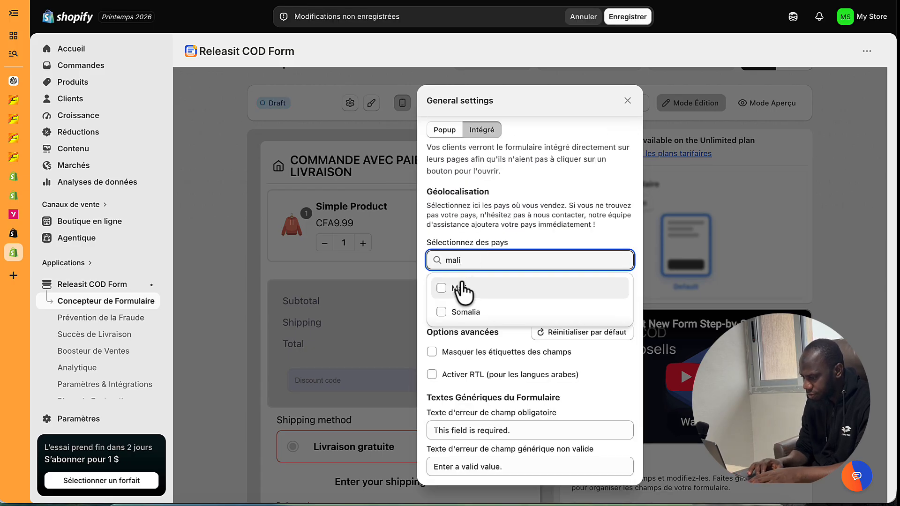
left_click(462, 287)
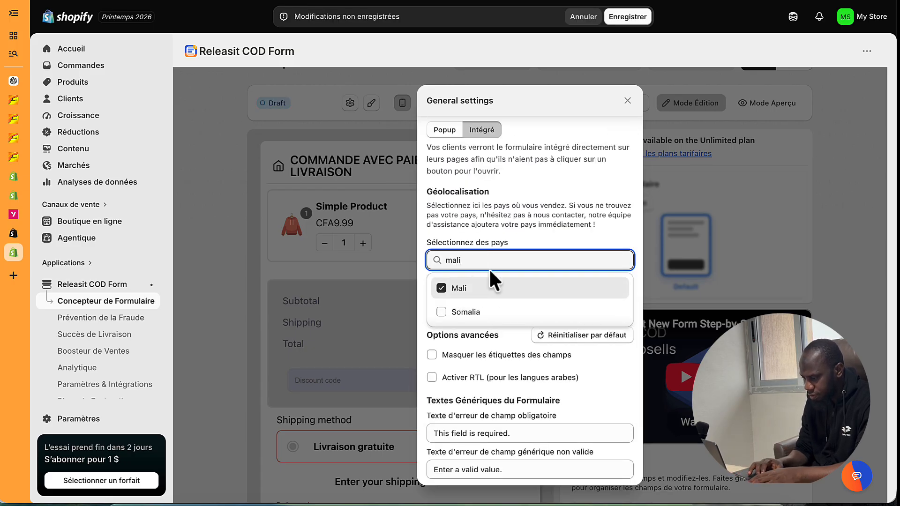
left_click(453, 286)
left_click(552, 248)
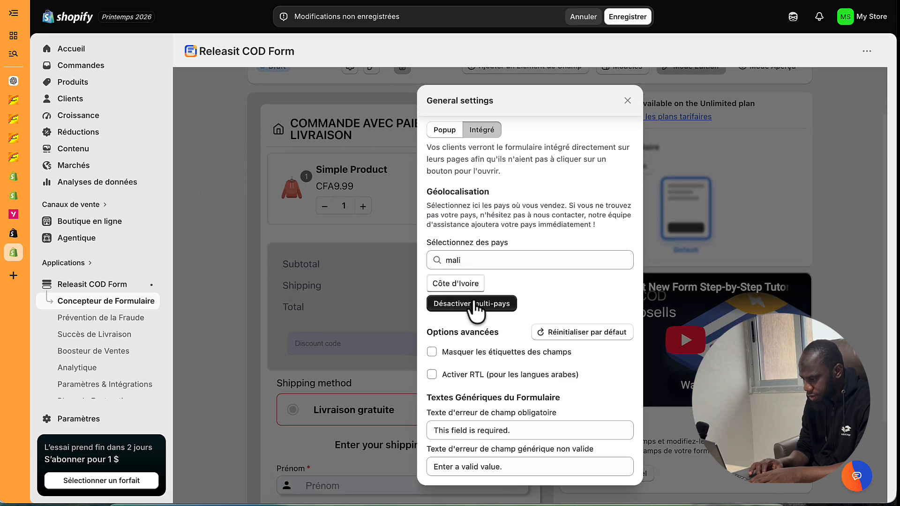
left_click(460, 305)
- Leave field labels visible and RTL off, close general settings and save the form
scroll(478, 366, "down", 1)
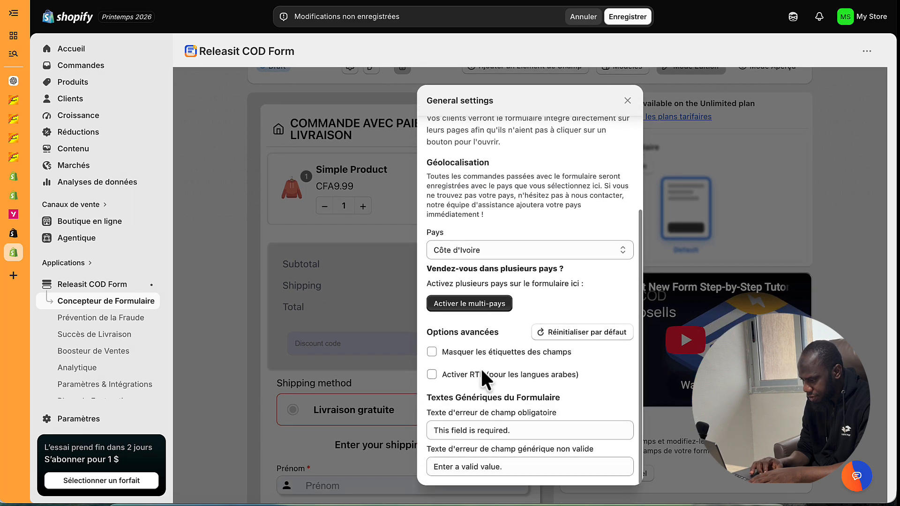
scroll(524, 375, "down", 2)
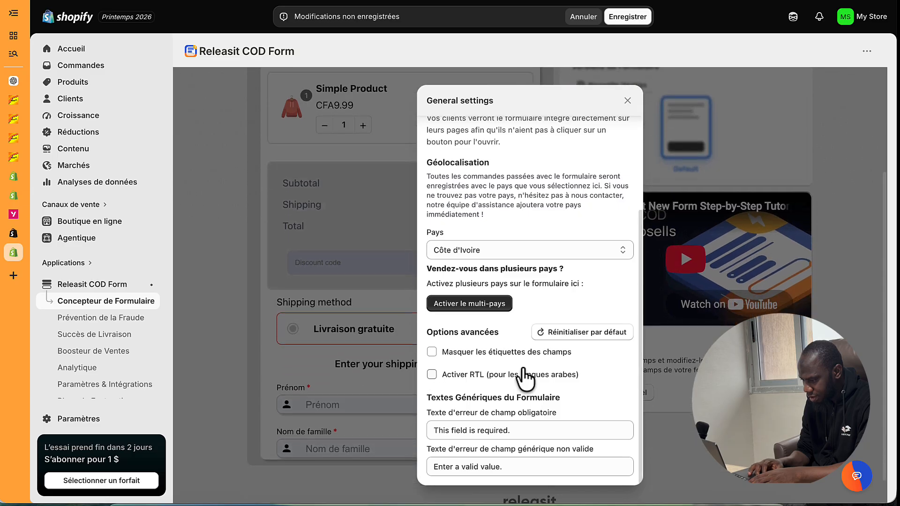
left_click(493, 361)
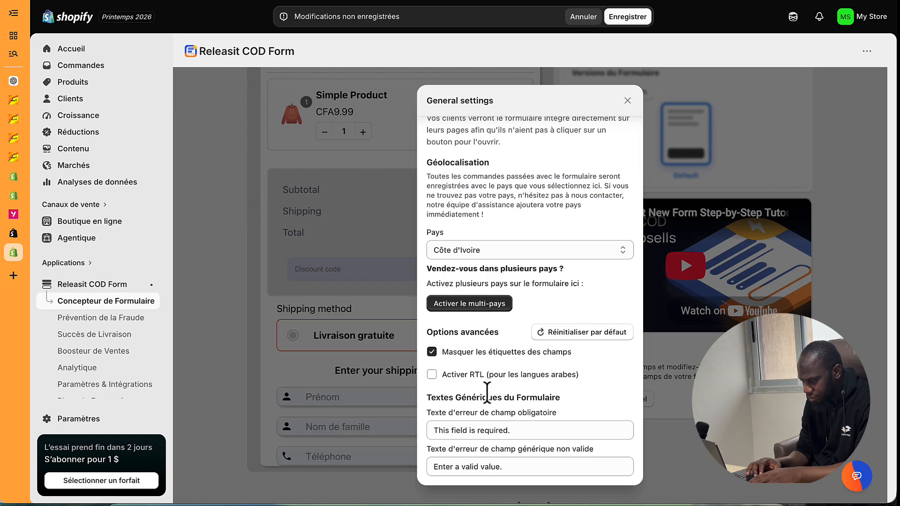
left_click(484, 361)
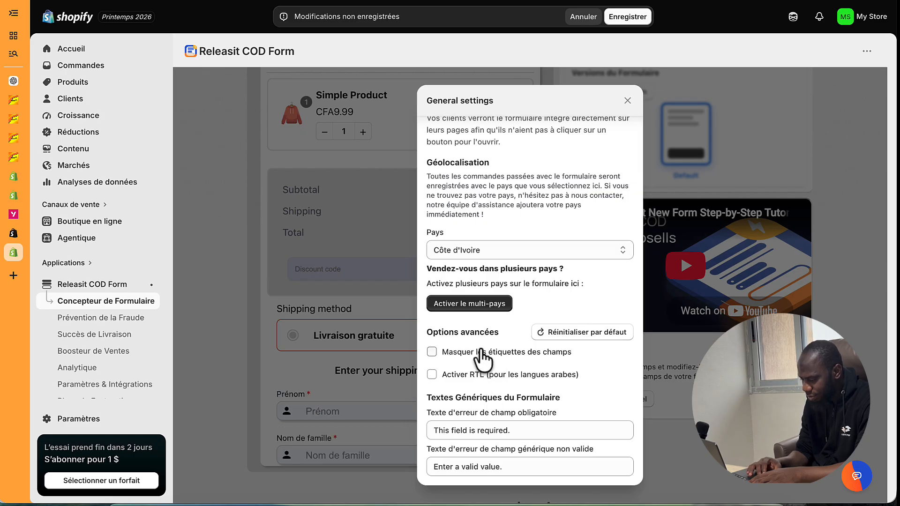
left_click(453, 375)
left_click(453, 375)
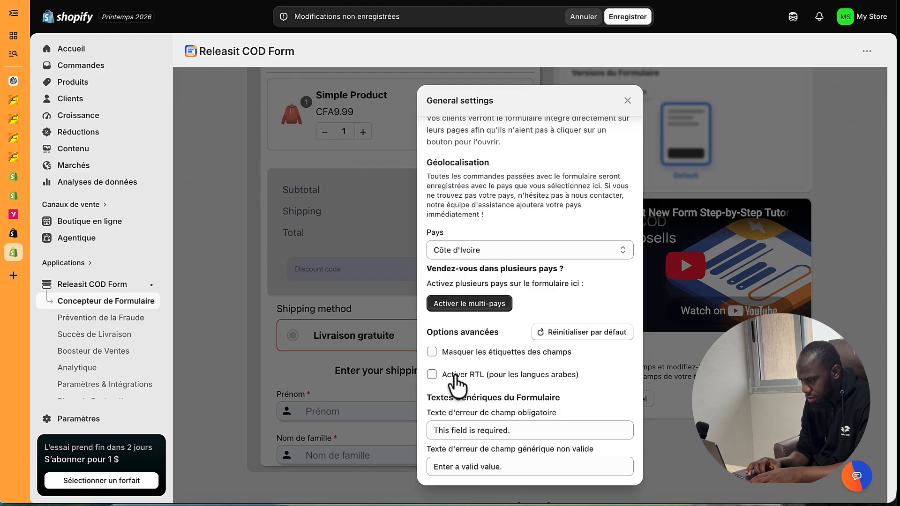
scroll(533, 336, "down", 2)
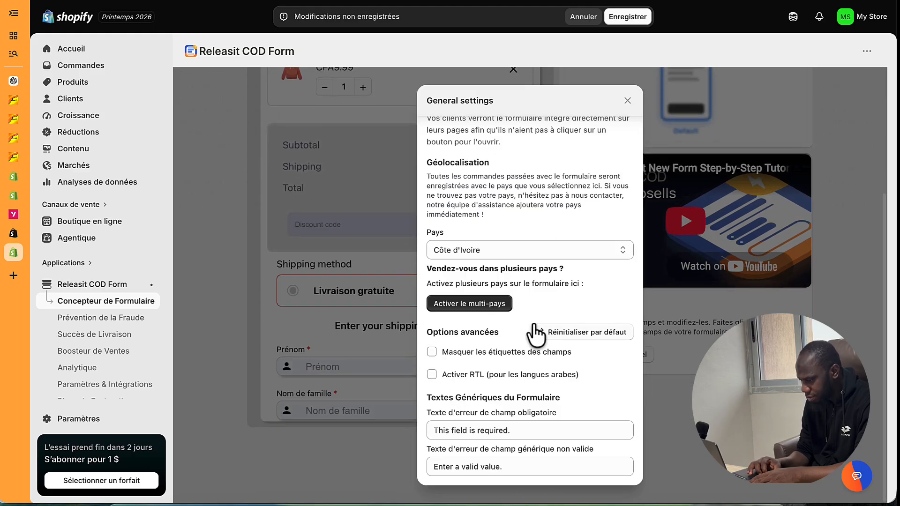
left_click(628, 101)
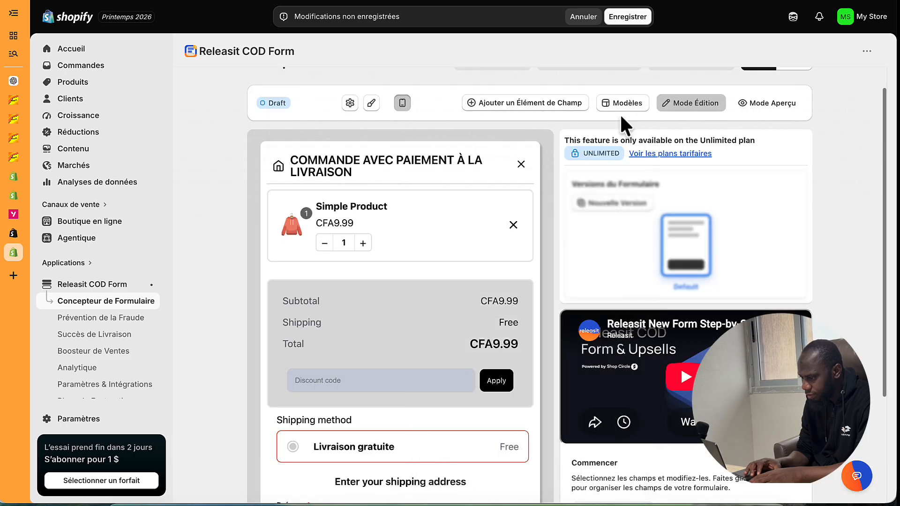
left_click(635, 18)
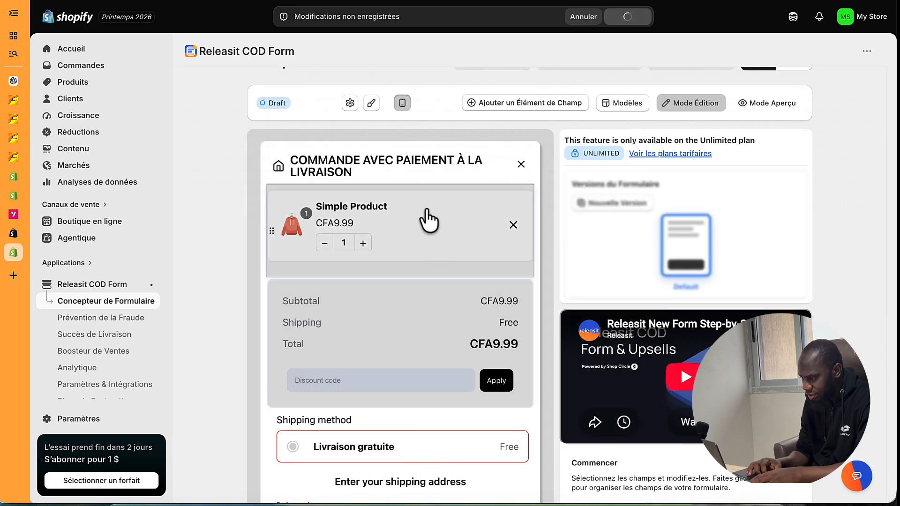
- Set the Prénom field's Étiquette and Texte interne both to 'Nom et Prénom'
scroll(432, 305, "down", 3)
scroll(438, 314, "down", 6)
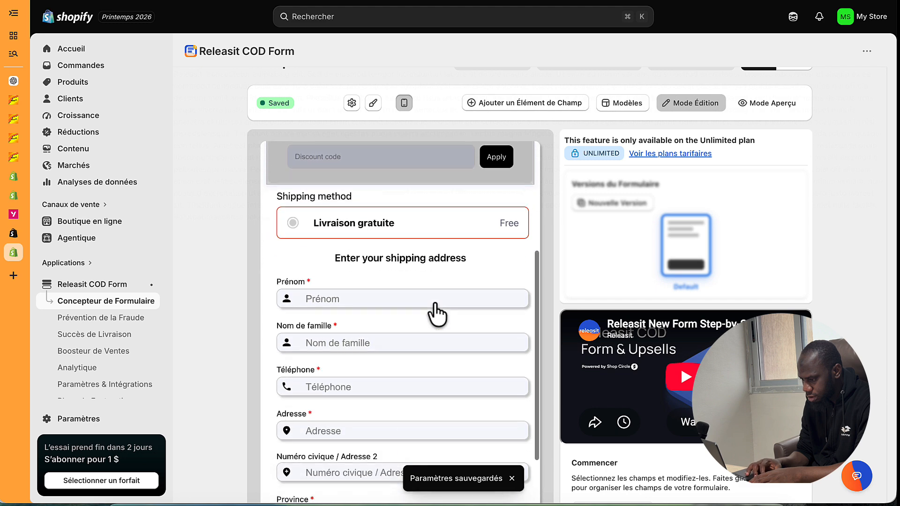
scroll(437, 315, "up", 9)
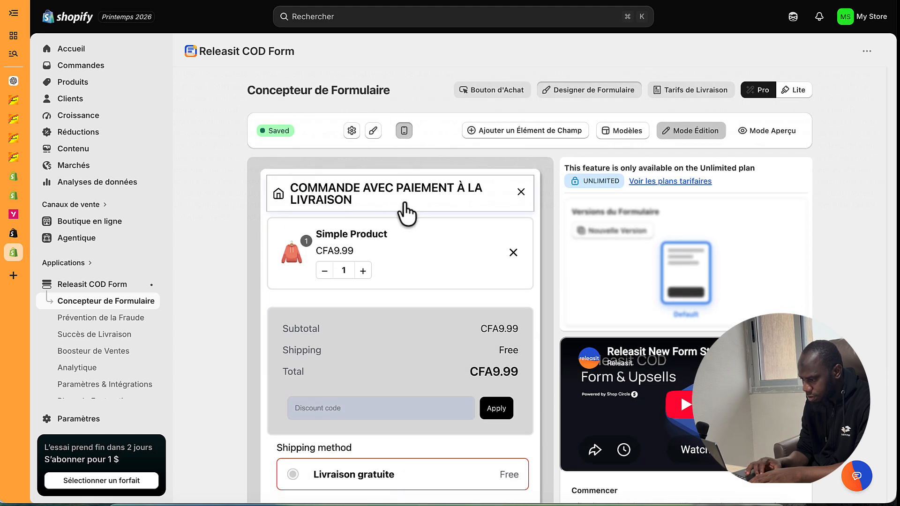
scroll(415, 305, "down", 5)
scroll(636, 388, "down", 4)
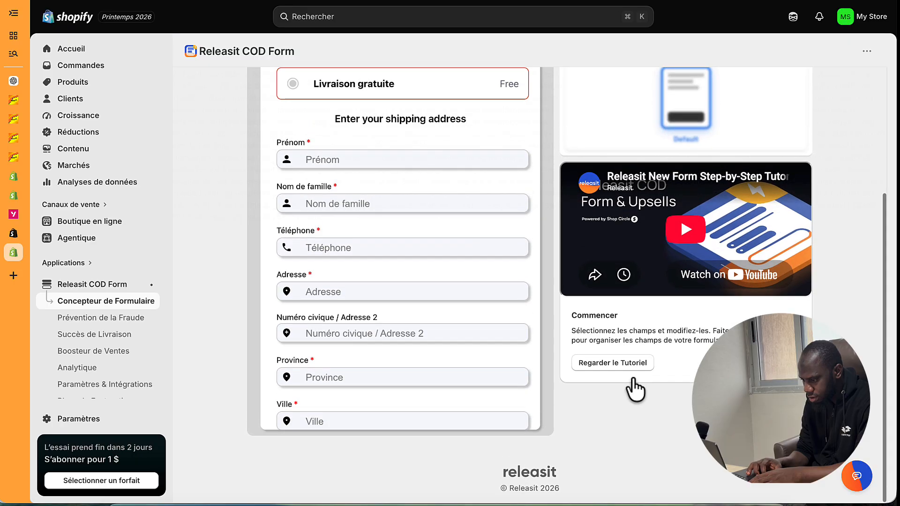
scroll(446, 347, "down", 4)
scroll(446, 347, "down", 2)
scroll(446, 347, "up", 9)
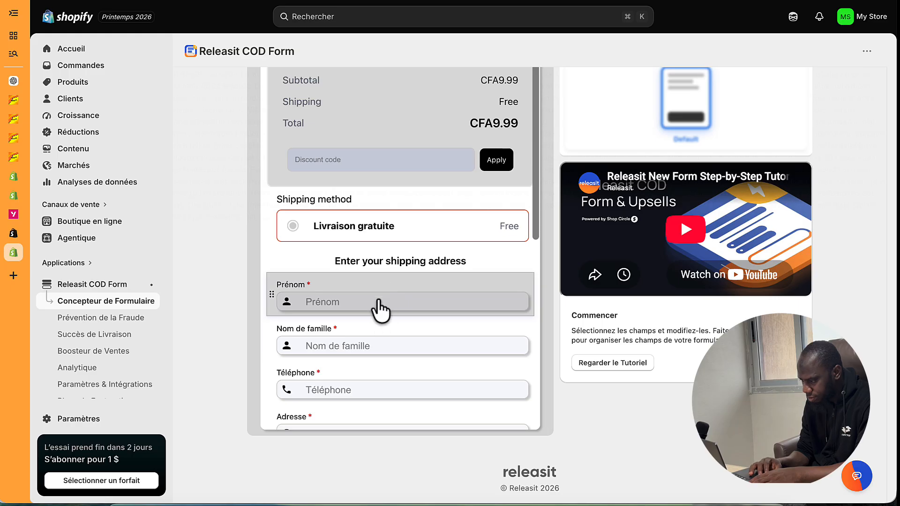
left_click(381, 304)
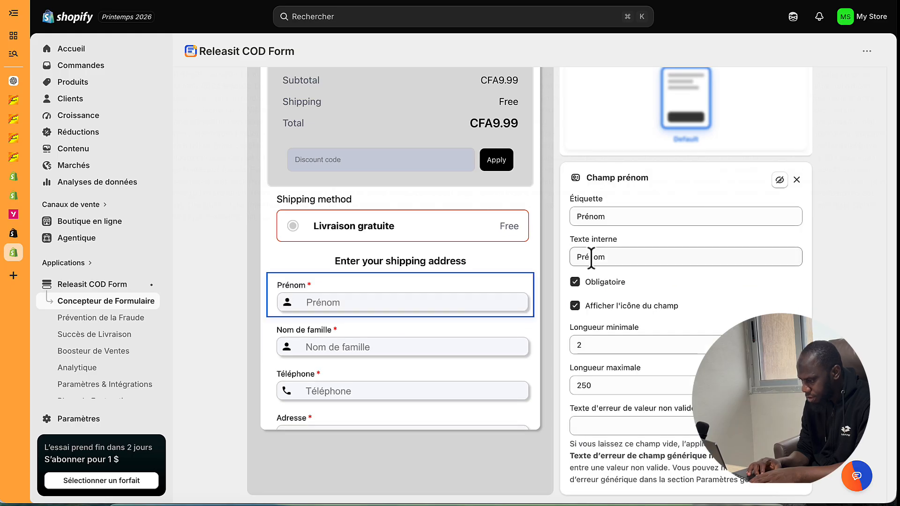
left_click(593, 217)
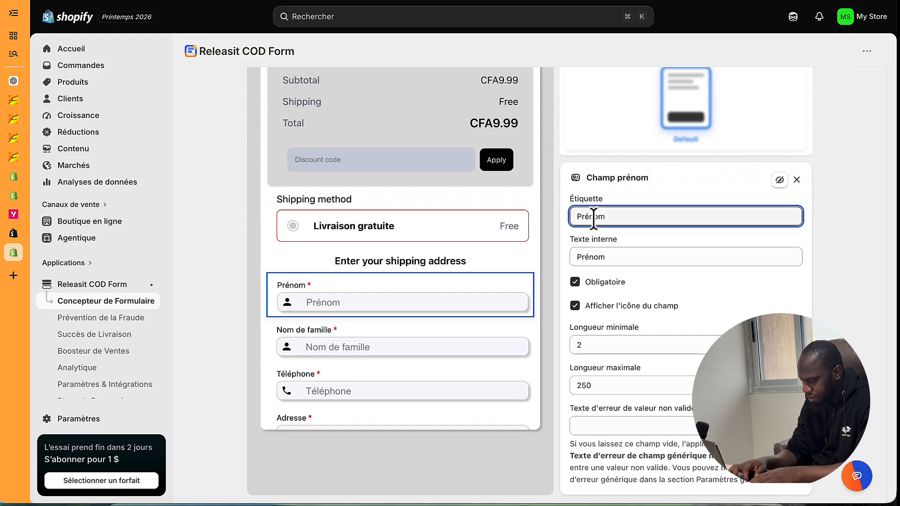
type("Nom et Pré")
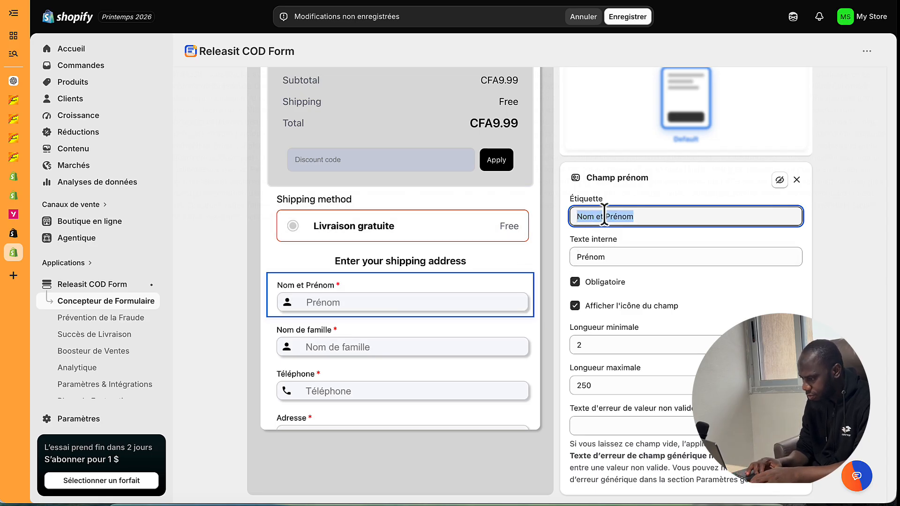
left_click(591, 257)
type("Nom et Prénom")
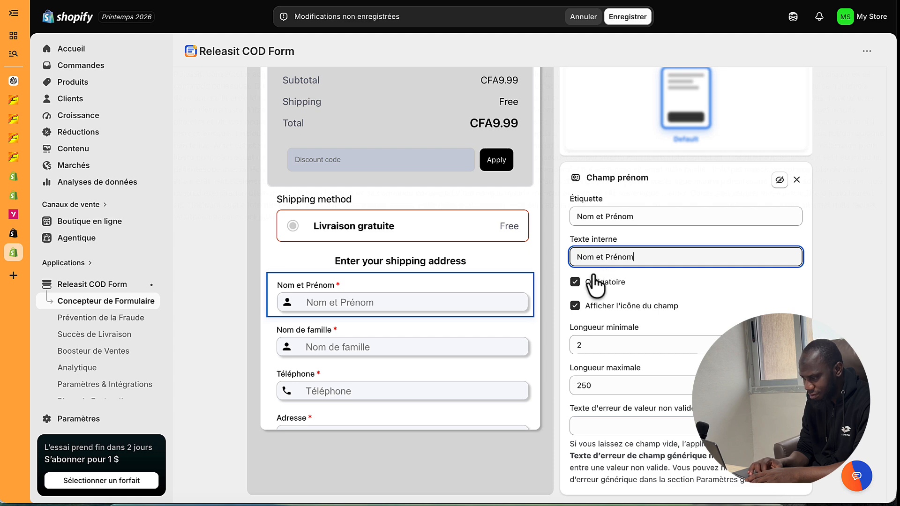
- Hide the Nom de famille field via the eye-slash icon in its settings panel
scroll(404, 324, "down", 1)
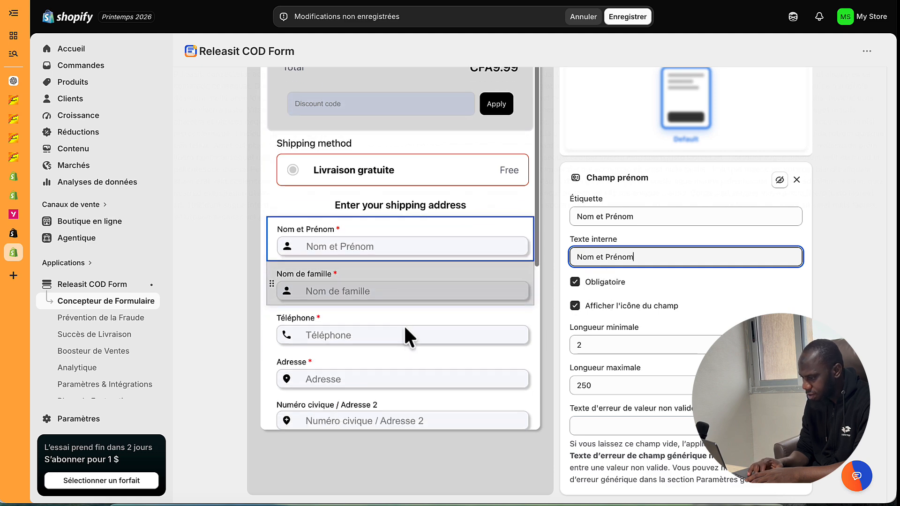
left_click(401, 270)
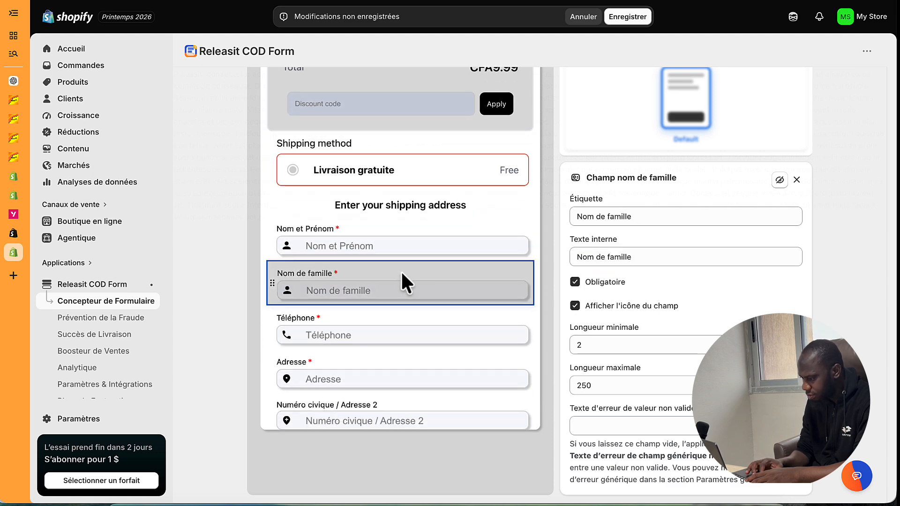
scroll(599, 356, "down", 1)
scroll(432, 287, "up", 2)
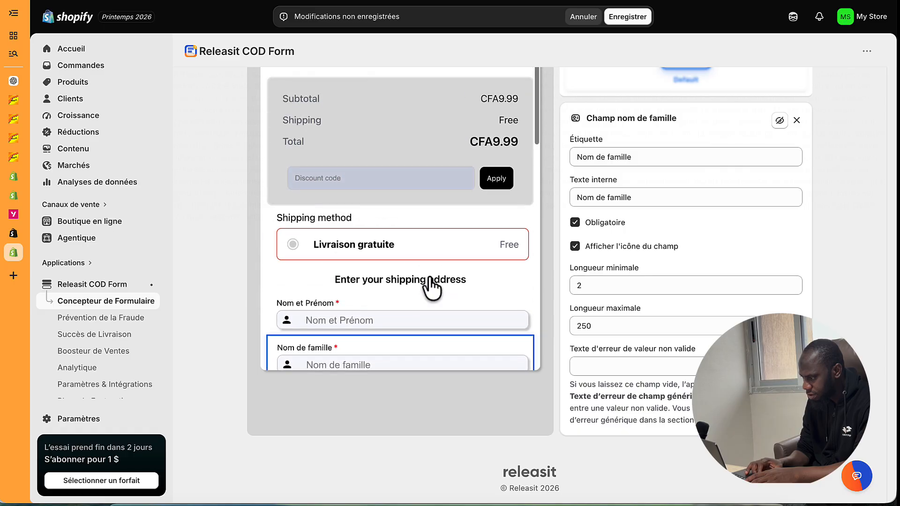
left_click(797, 121)
scroll(507, 249, "up", 1)
scroll(431, 314, "down", 3)
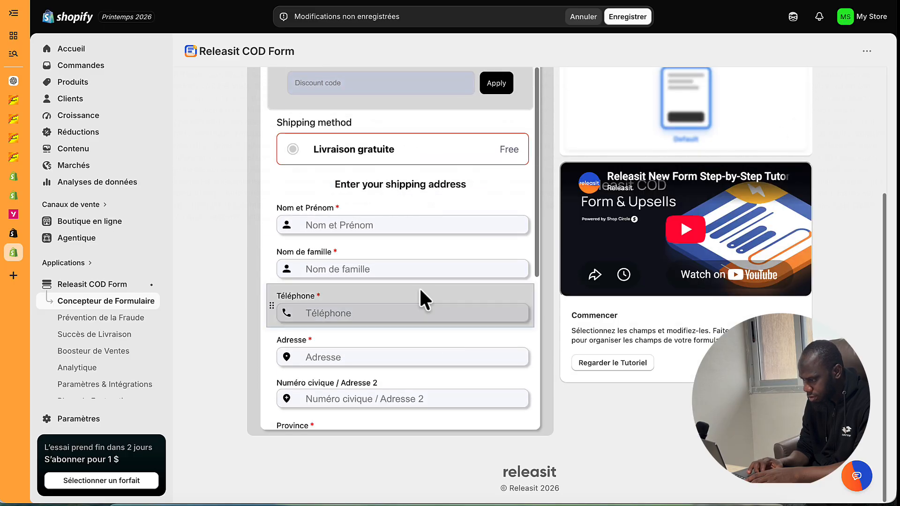
left_click(407, 254)
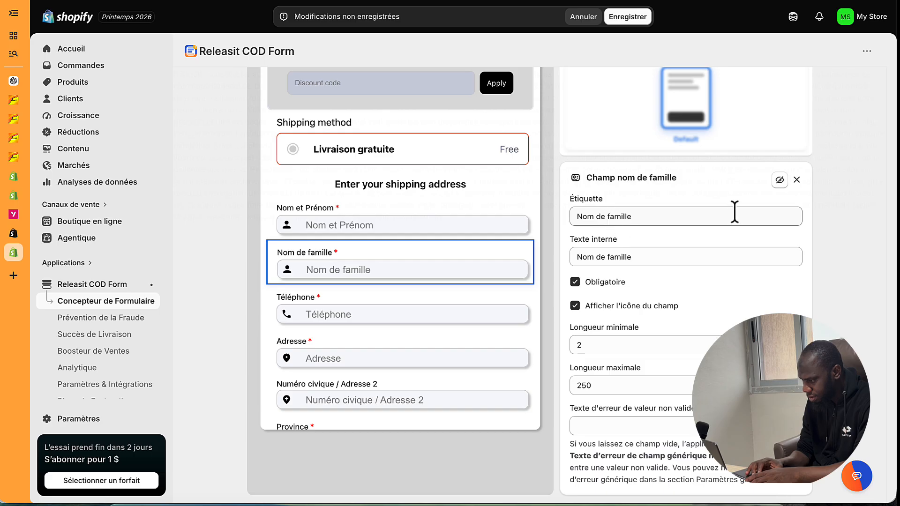
left_click(780, 180)
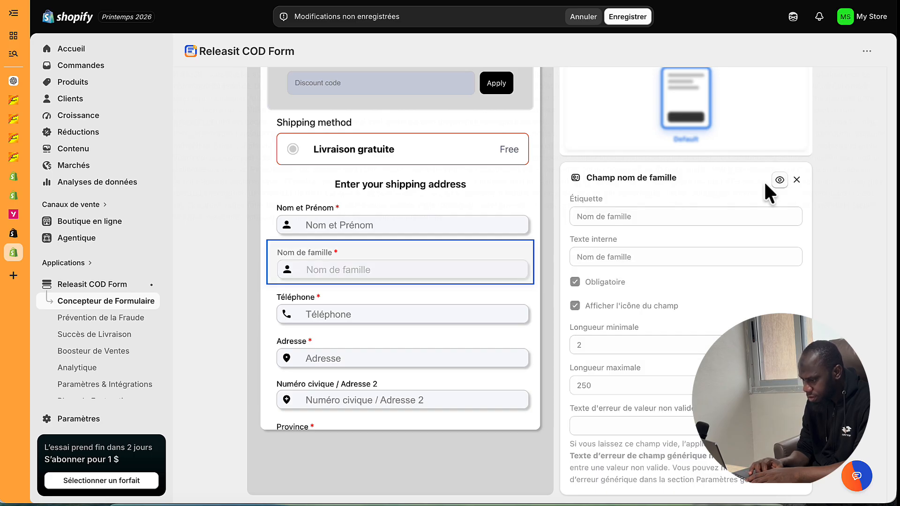
scroll(435, 291, "down", 2)
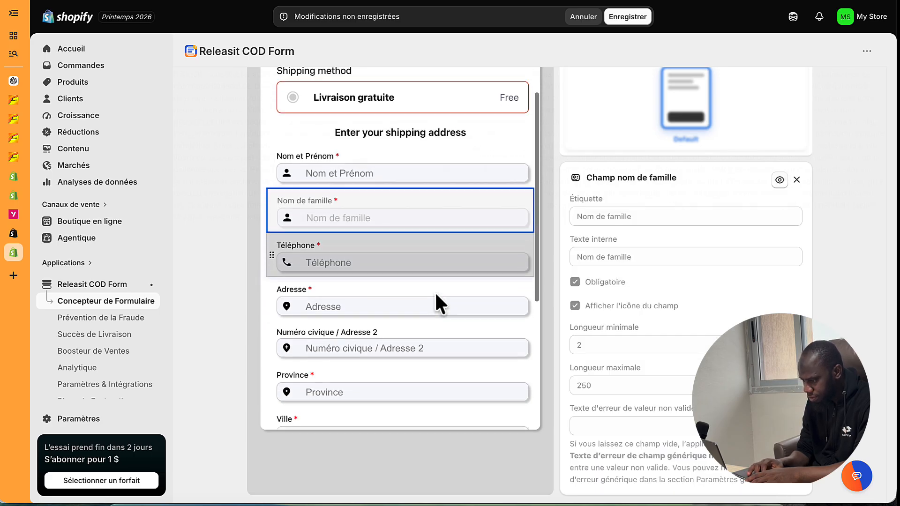
- Set the Téléphone field's internal text placeholder to 'WhatsApp si possible', then select the Adresse field
left_click(418, 221)
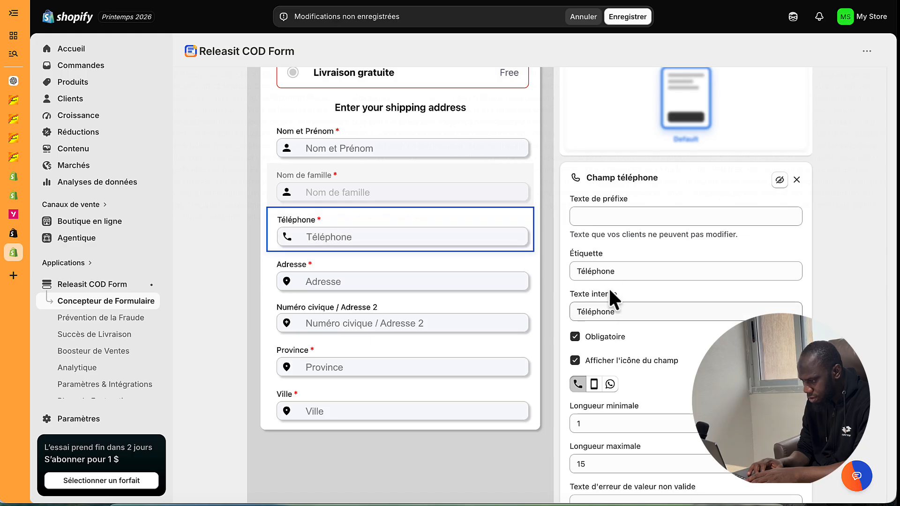
left_click(596, 216)
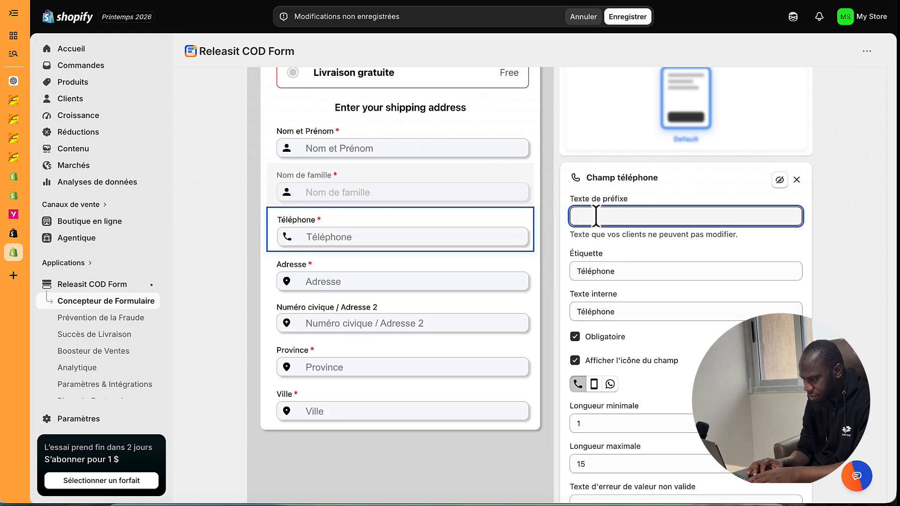
left_click(581, 271)
key("shift+End")
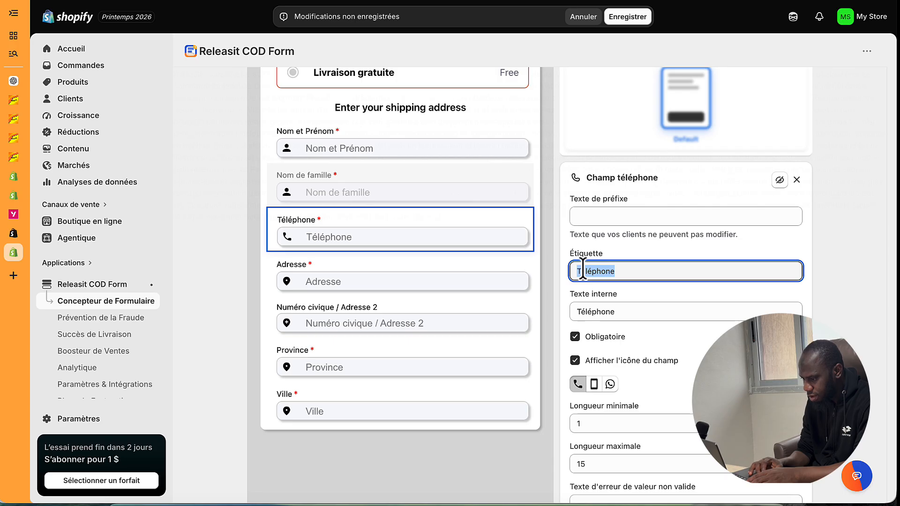
left_click(591, 312)
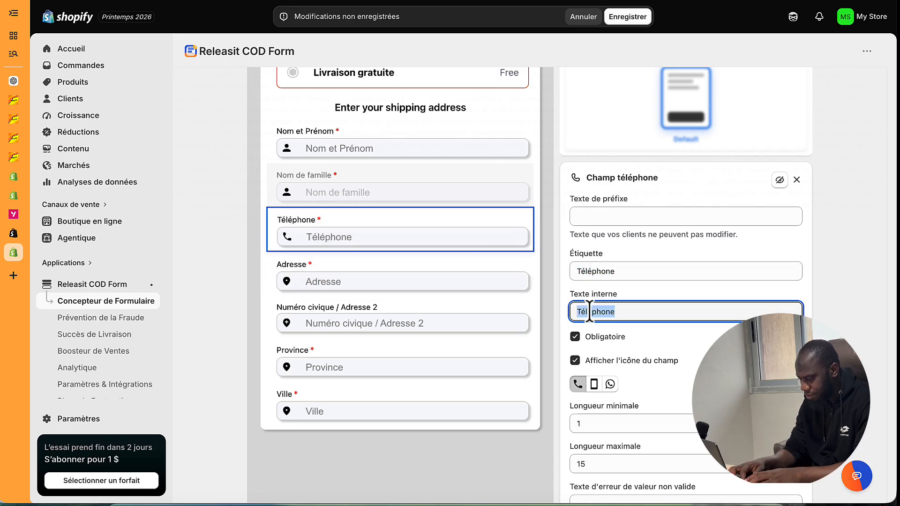
type("WhatsApp si possible")
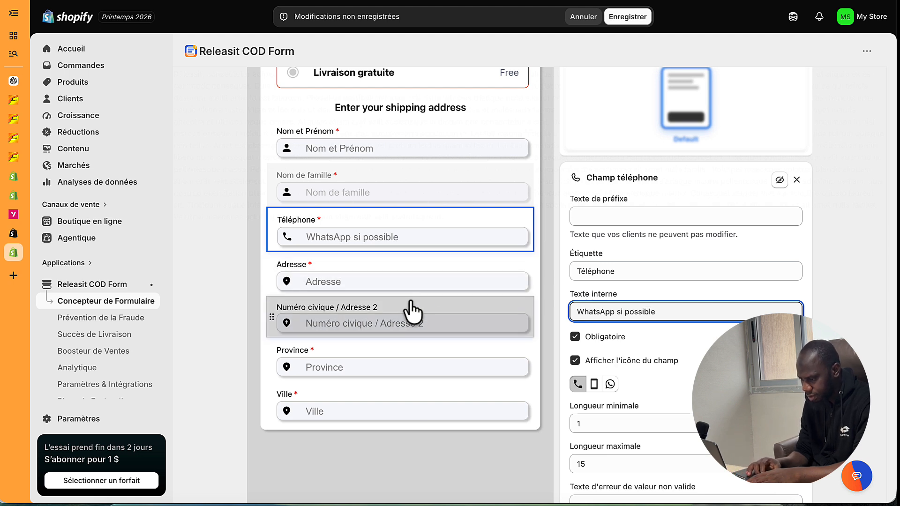
scroll(403, 299, "down", 1)
left_click(379, 227)
scroll(379, 227, "down", 1)
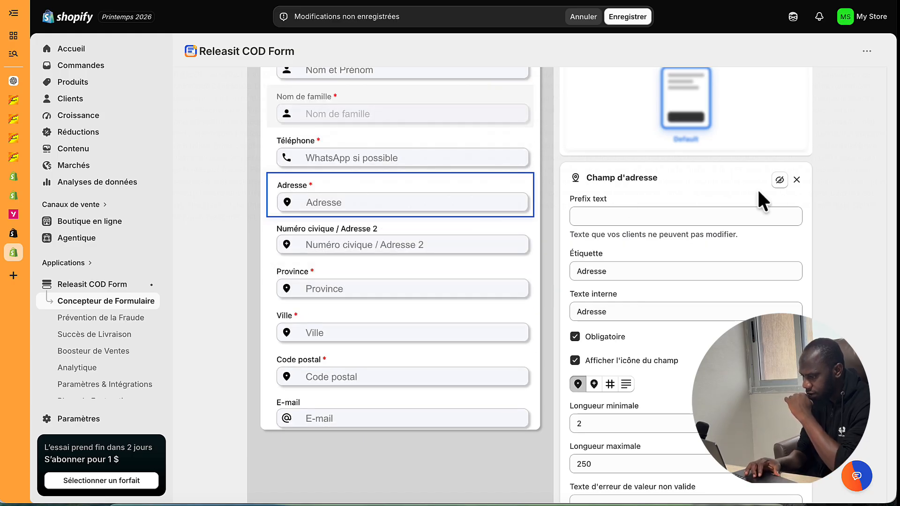
- Hide the Adresse, Numéro civique / Adresse 2 and Province fields from the form
left_click(781, 180)
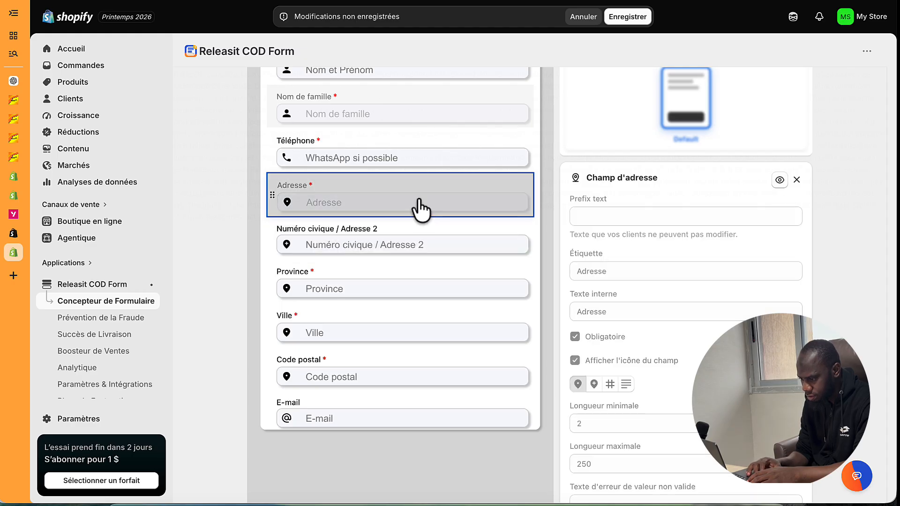
left_click(416, 226)
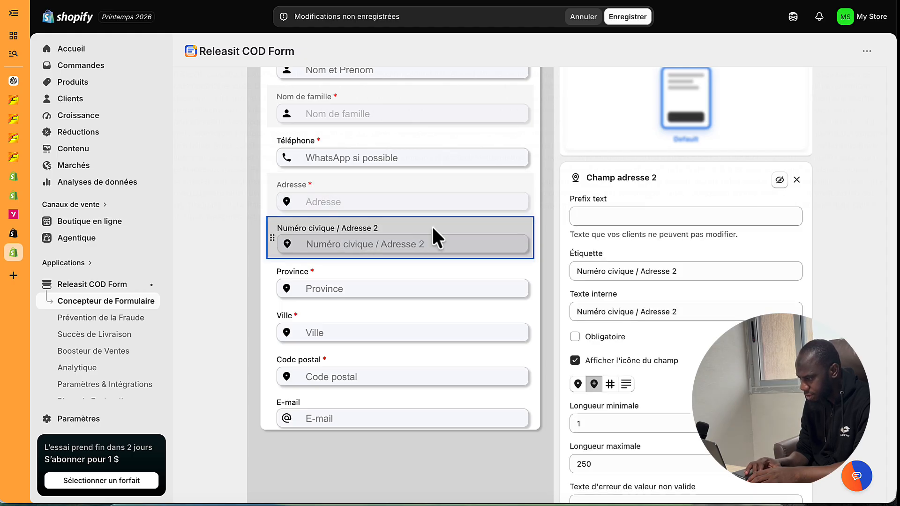
left_click(780, 180)
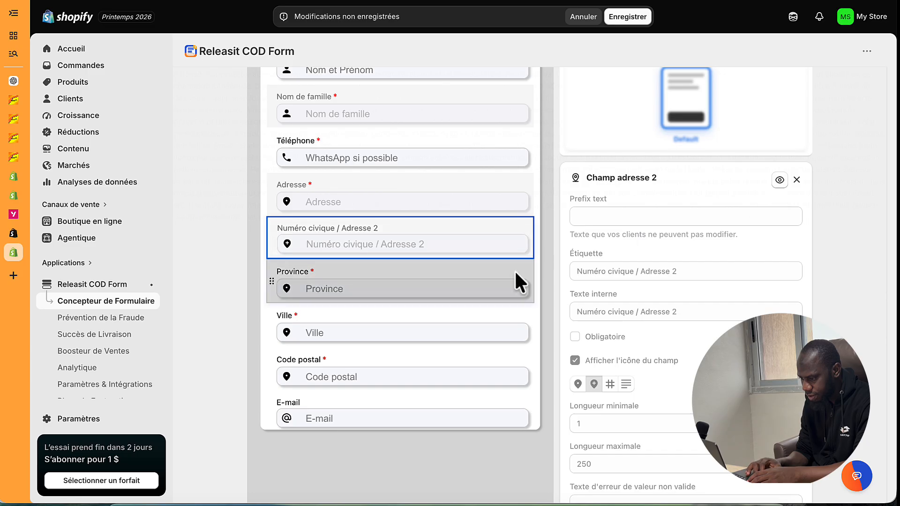
scroll(514, 270, "down", 1)
scroll(514, 271, "down", 1)
left_click(456, 190)
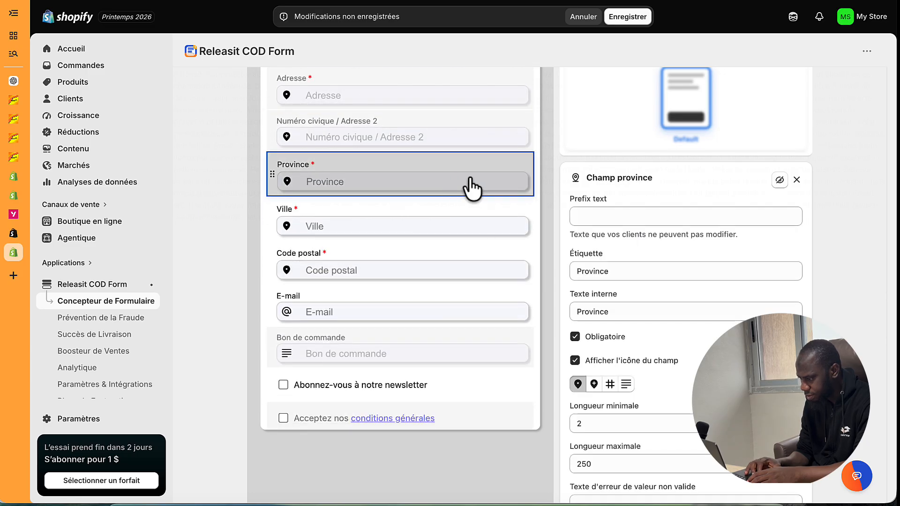
left_click(779, 180)
- Move the Ville field up between Téléphone and Adresse
scroll(450, 244, "up", 1)
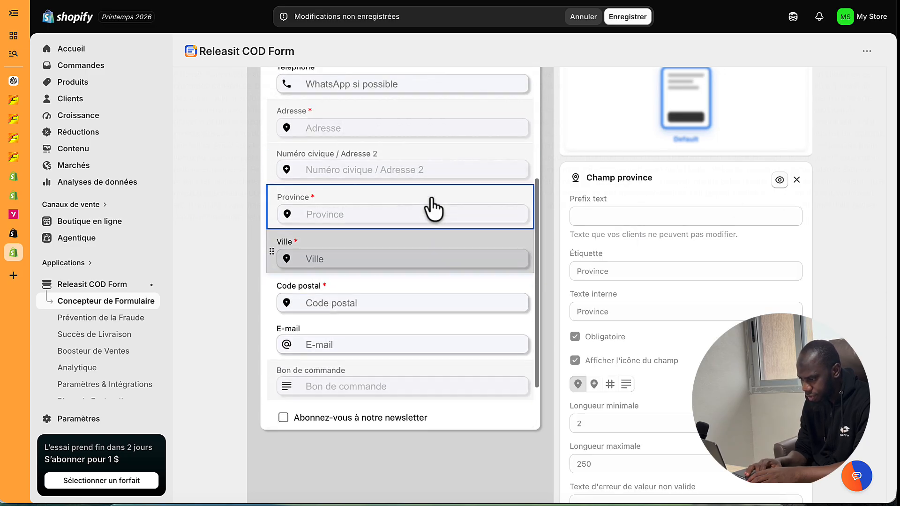
left_click_drag(387, 254, 381, 208)
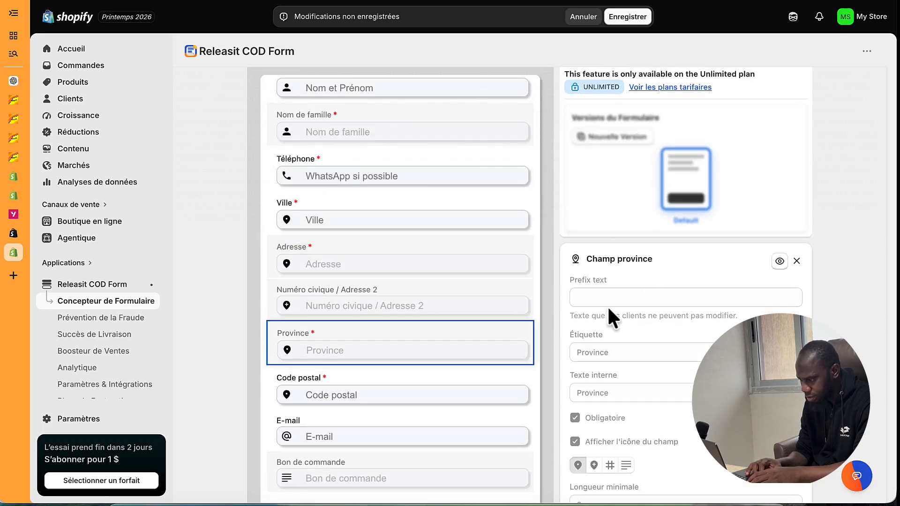
scroll(606, 305, "up", 3)
scroll(562, 239, "down", 5)
scroll(482, 197, "up", 3)
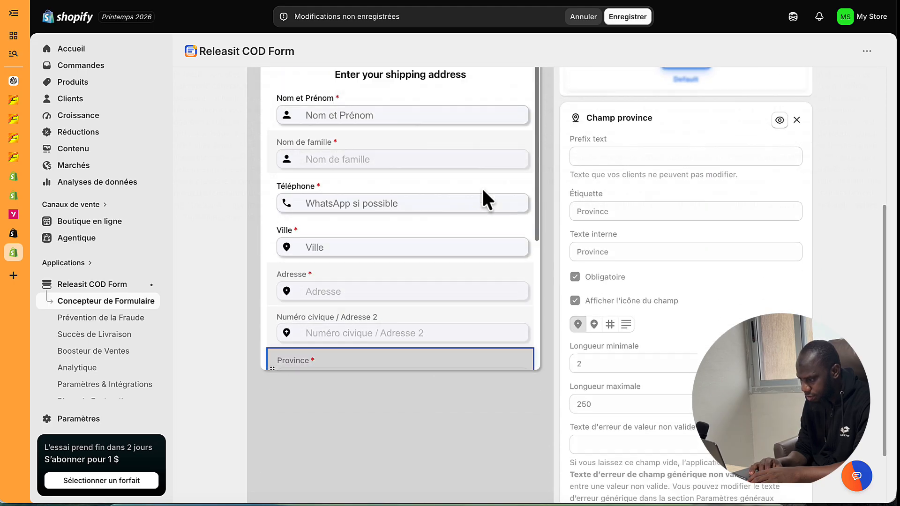
- Set the Ville field's internal text and label to 'Ville et Quartier' and save the form
left_click(472, 256)
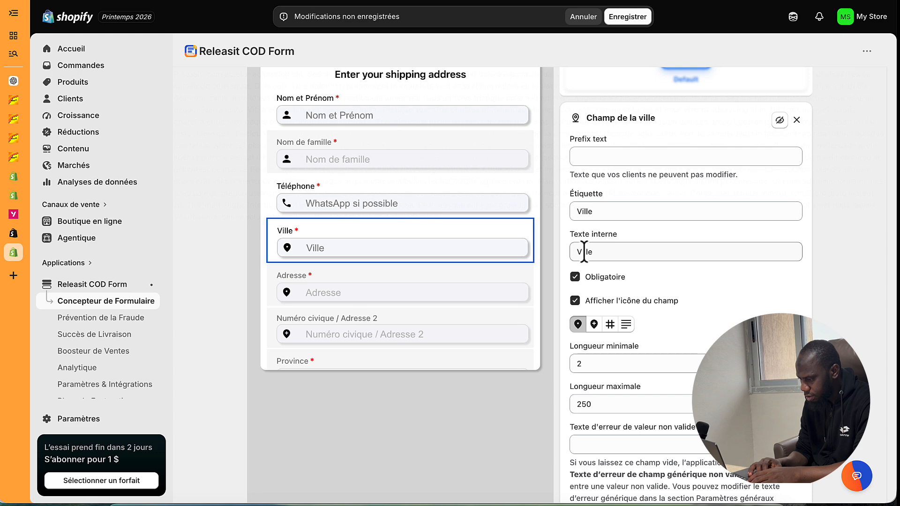
left_click(603, 252)
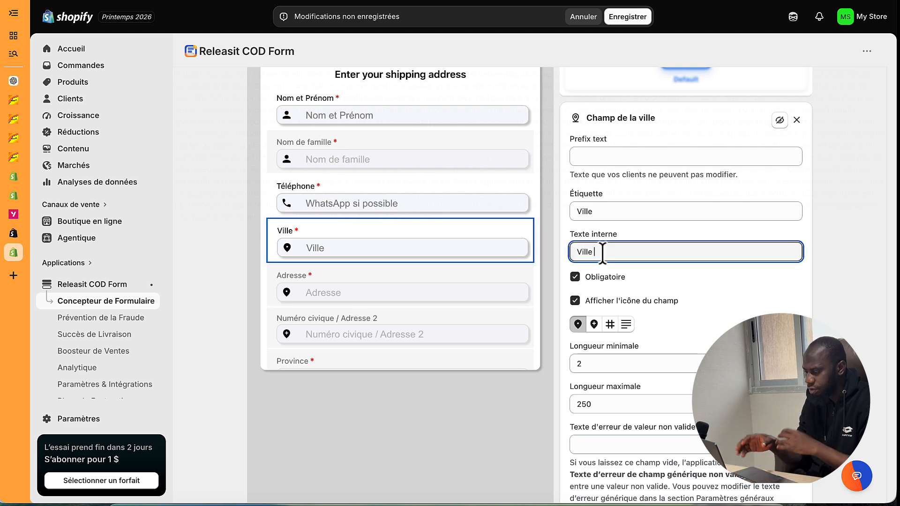
type("et")
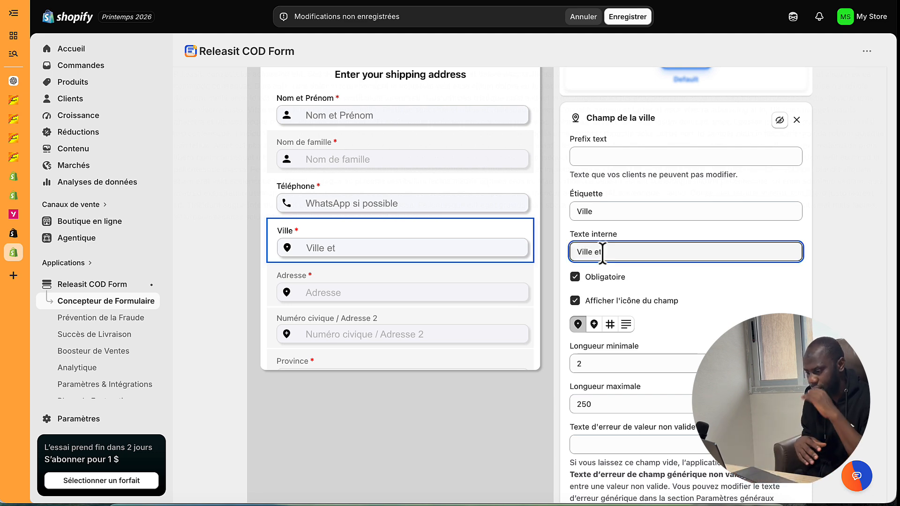
type(" Quartier")
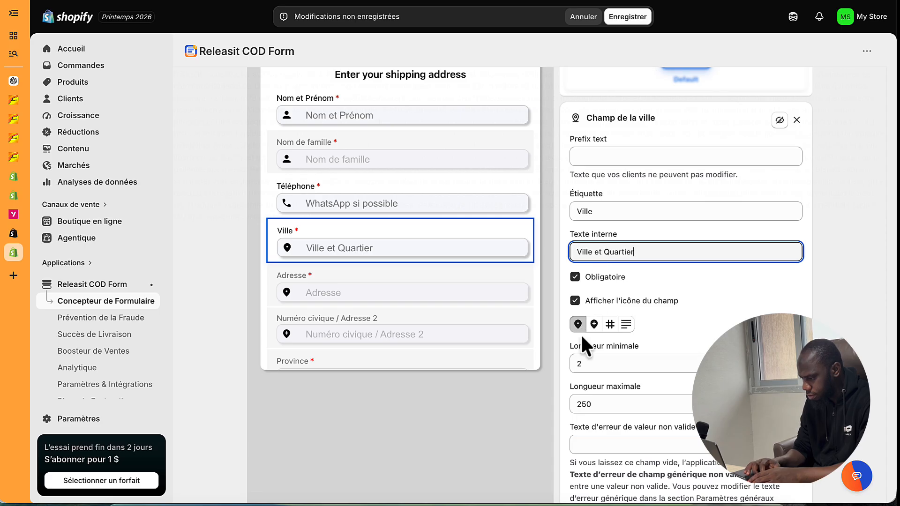
scroll(614, 361, "down", 3)
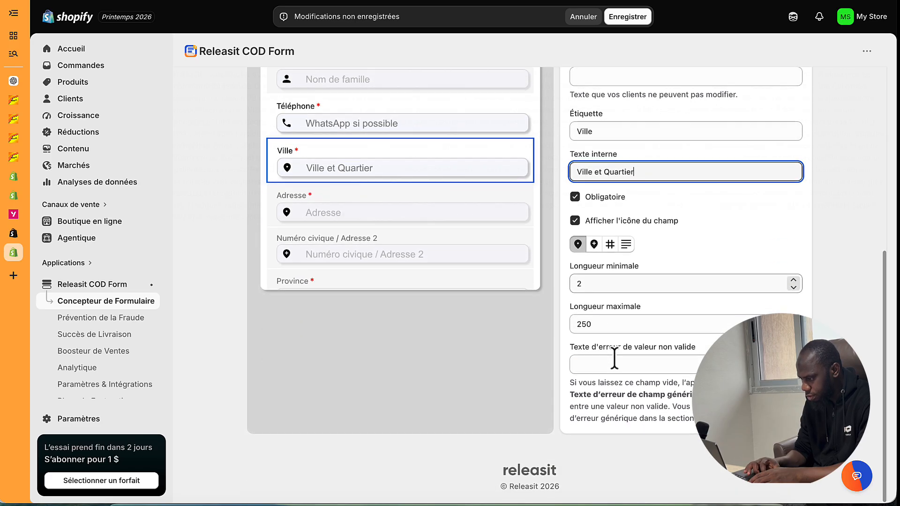
scroll(614, 359, "up", 5)
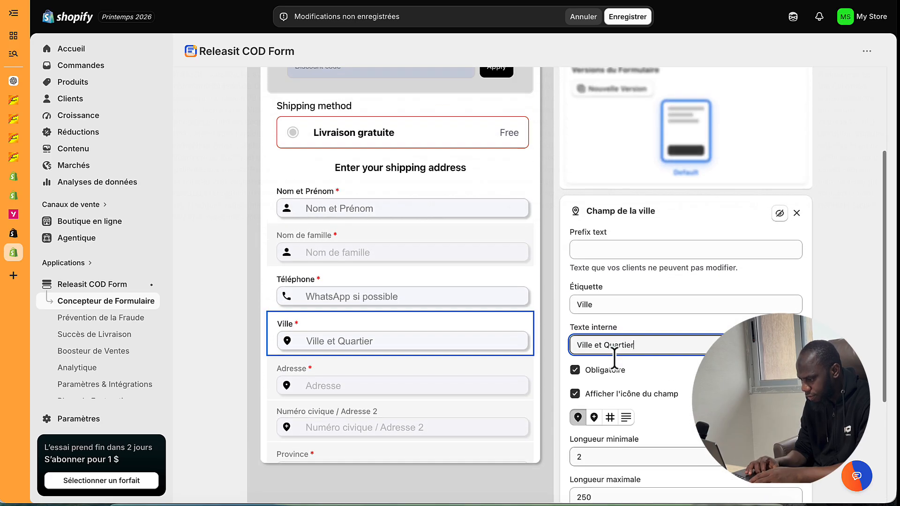
triple_click(600, 345)
key("ctrl+c")
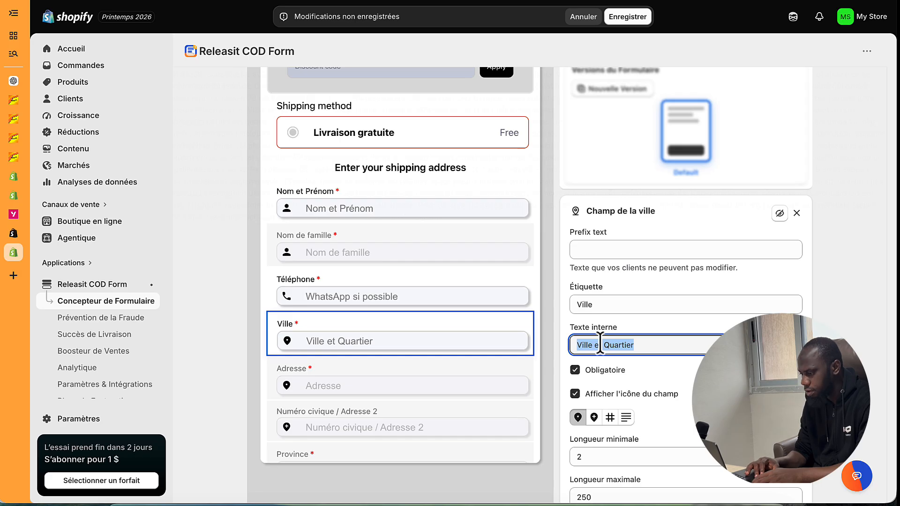
left_click(585, 305)
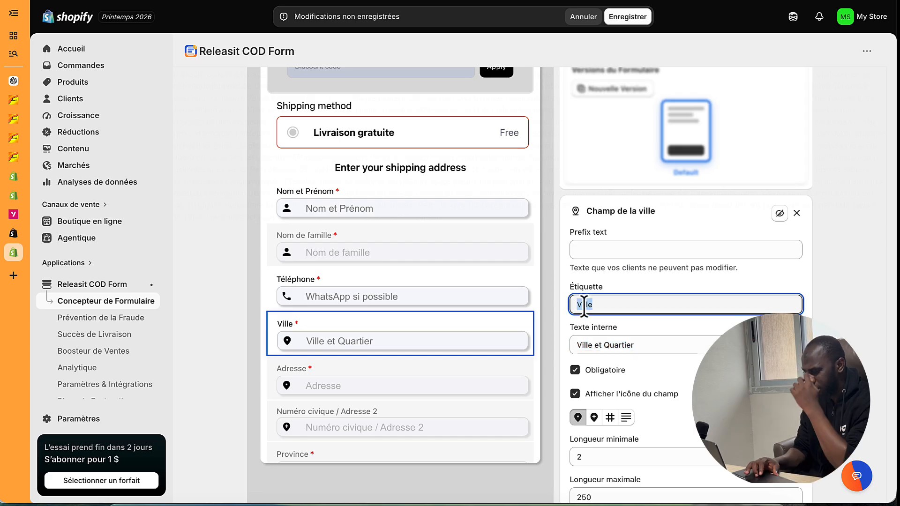
key("ctrl+v")
left_click(625, 19)
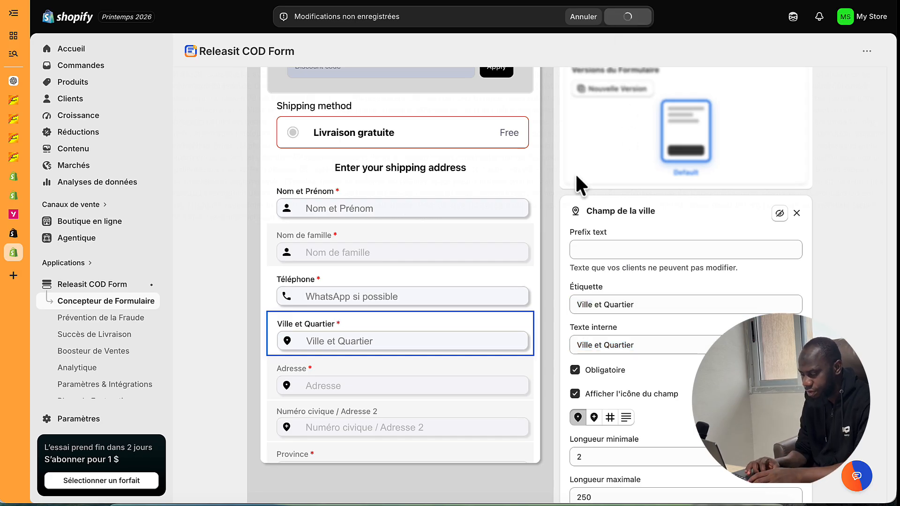
- Move Téléphone and Ville et Quartier above Nom de famille
scroll(442, 367, "down", 1)
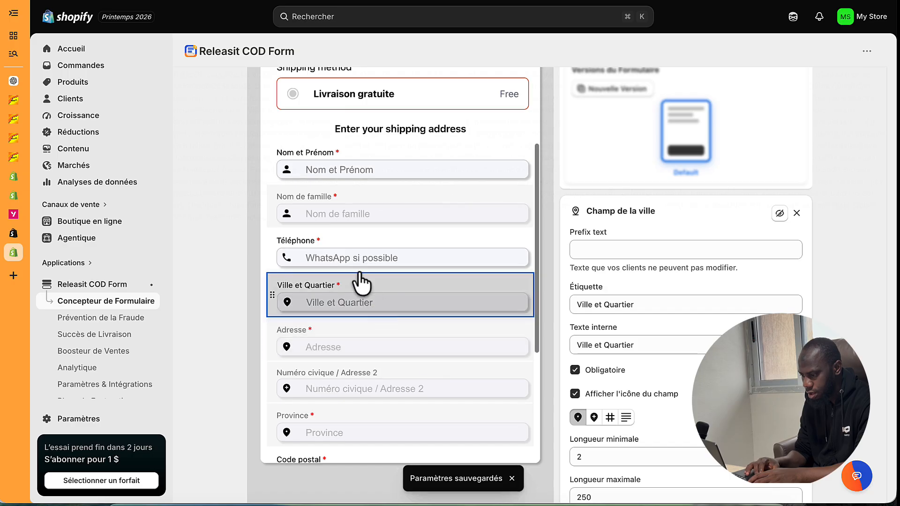
left_click_drag(349, 229, 349, 225)
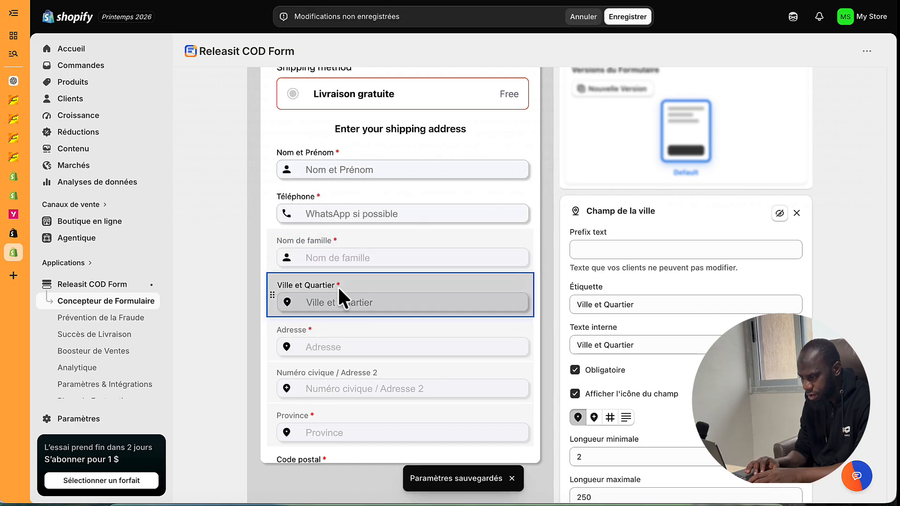
left_click_drag(342, 296, 339, 238)
- Hide the Code postal, E-mail and newsletter sign-up fields, then close the field settings
scroll(342, 234, "down", 5)
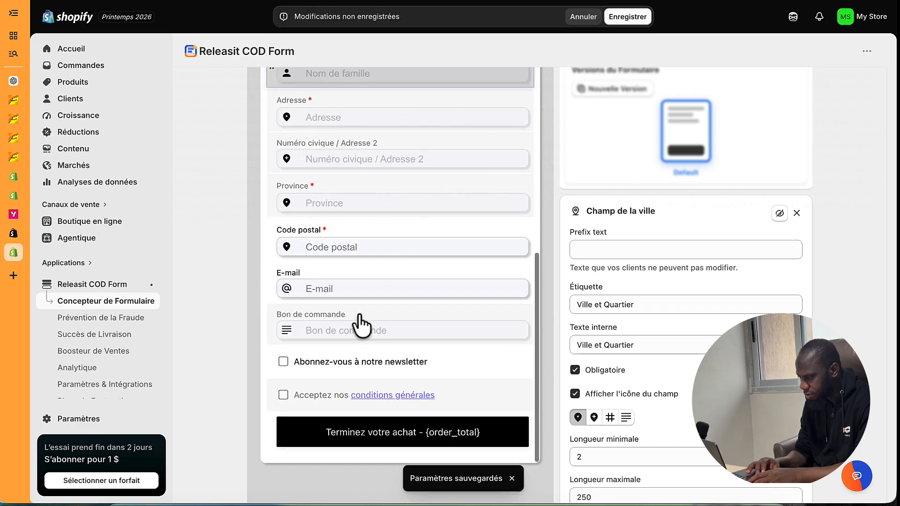
left_click(350, 234)
left_click(779, 215)
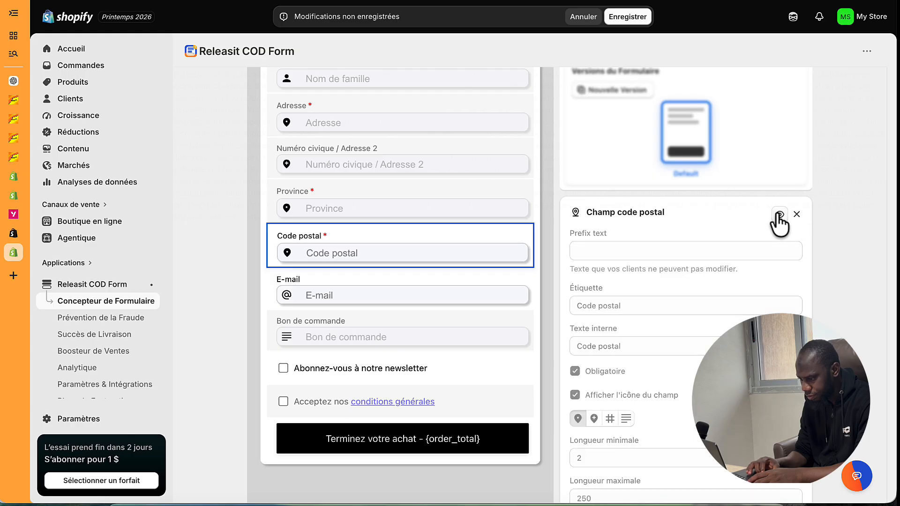
left_click(429, 281)
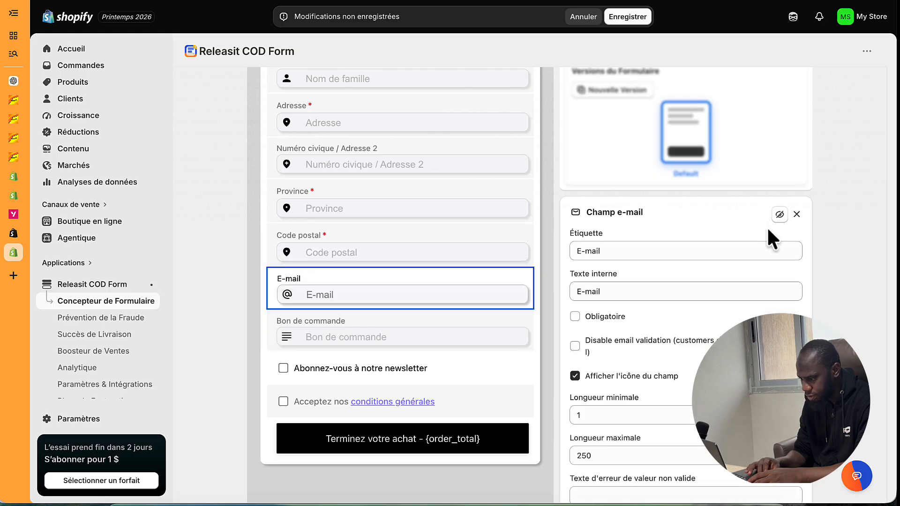
left_click(780, 214)
left_click(443, 330)
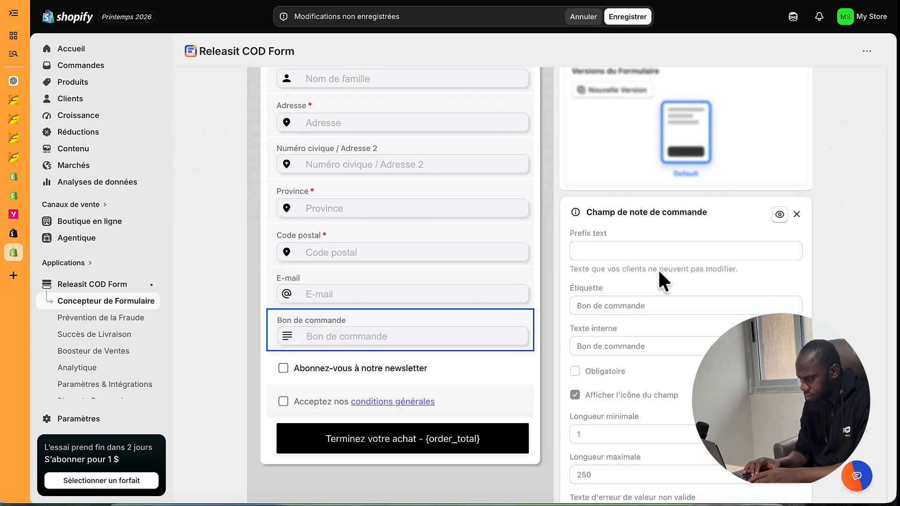
left_click(469, 370)
left_click(780, 214)
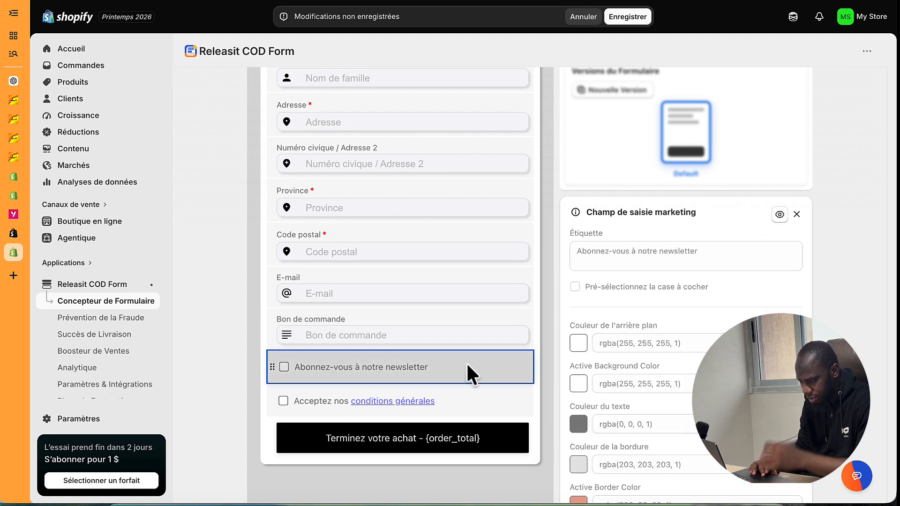
left_click(461, 397)
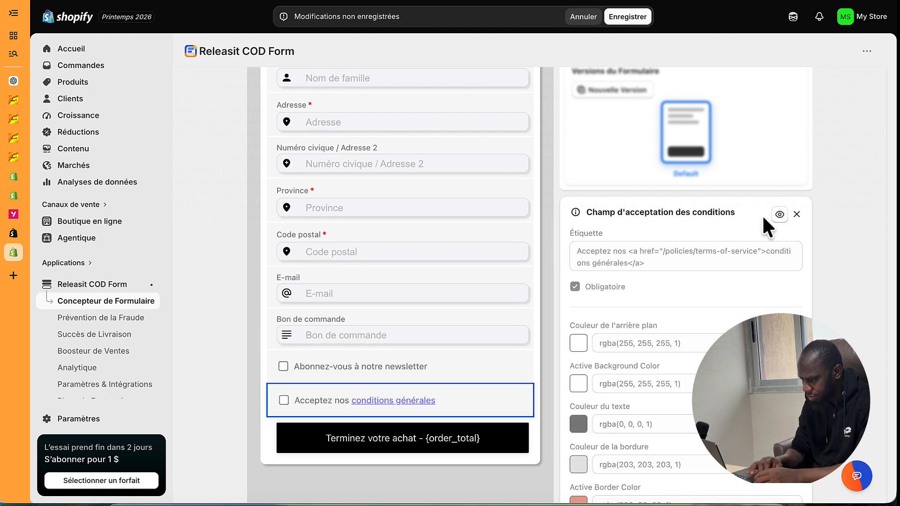
left_click(797, 215)
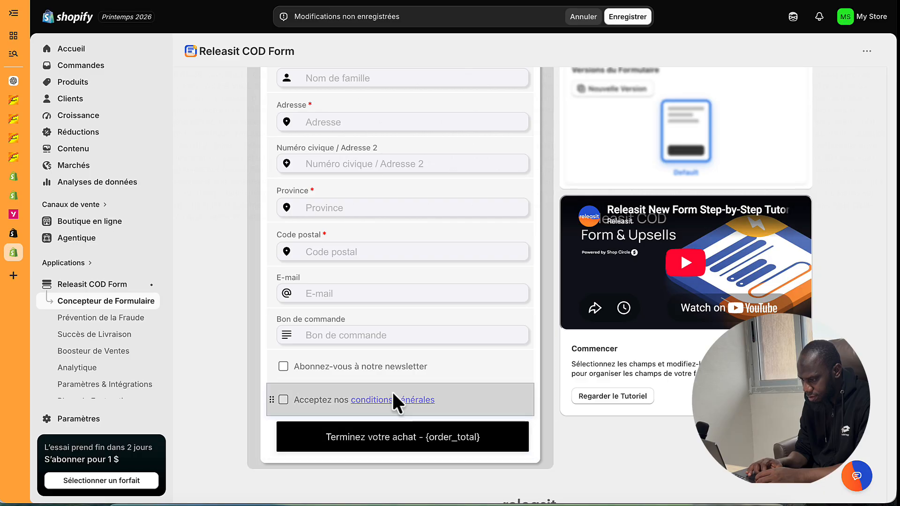
scroll(393, 402, "up", 15)
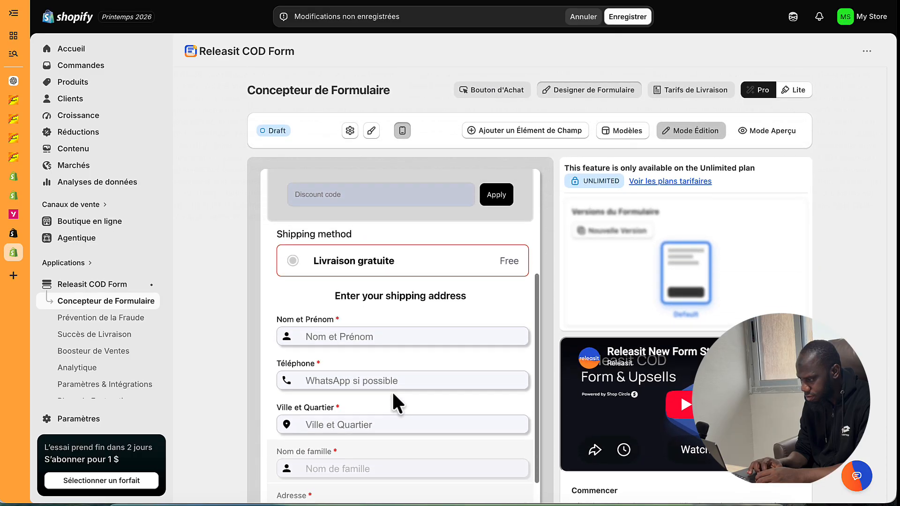
left_click(636, 18)
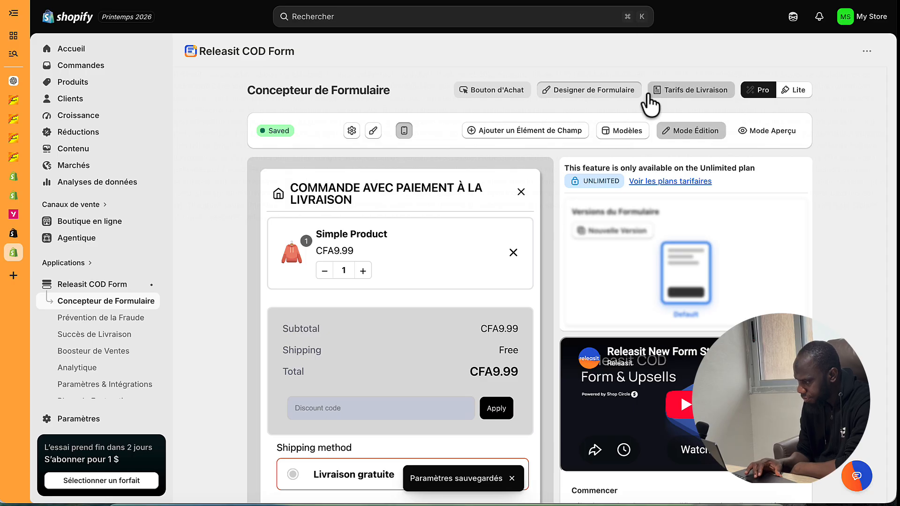
left_click(763, 136)
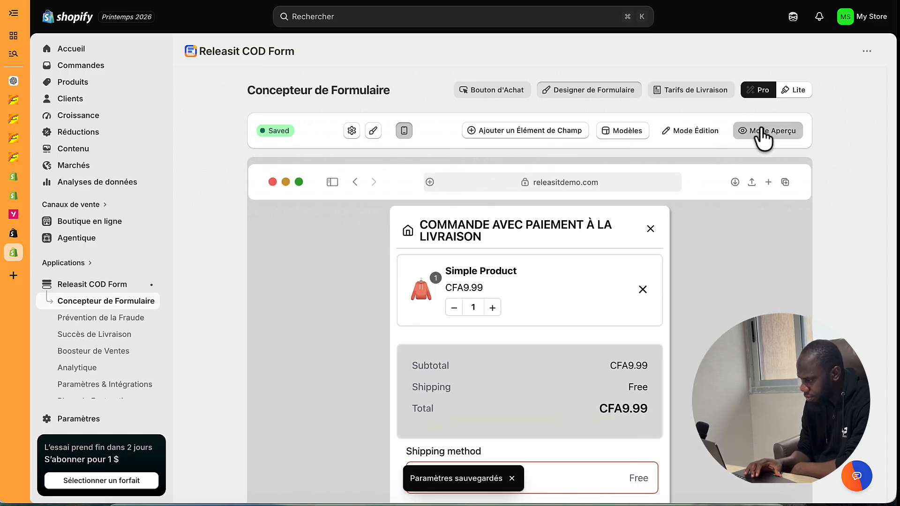
left_click(701, 131)
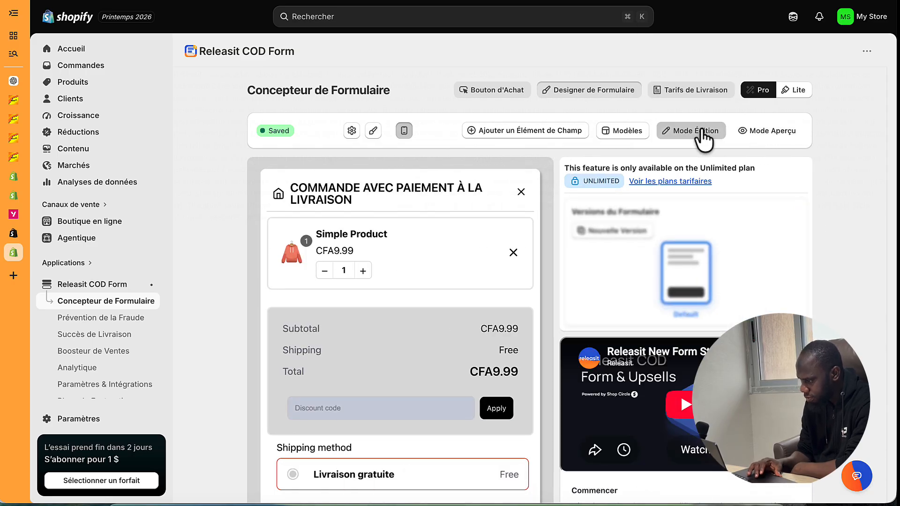
left_click(624, 129)
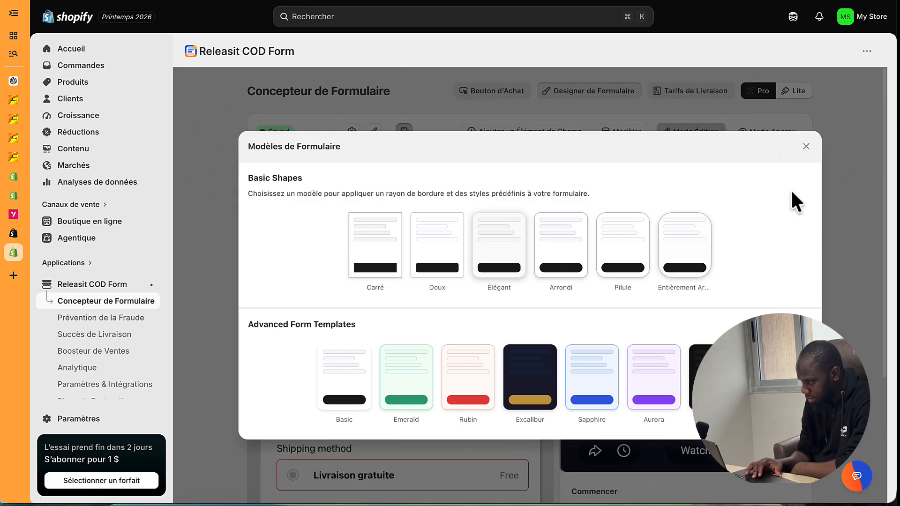
left_click(806, 146)
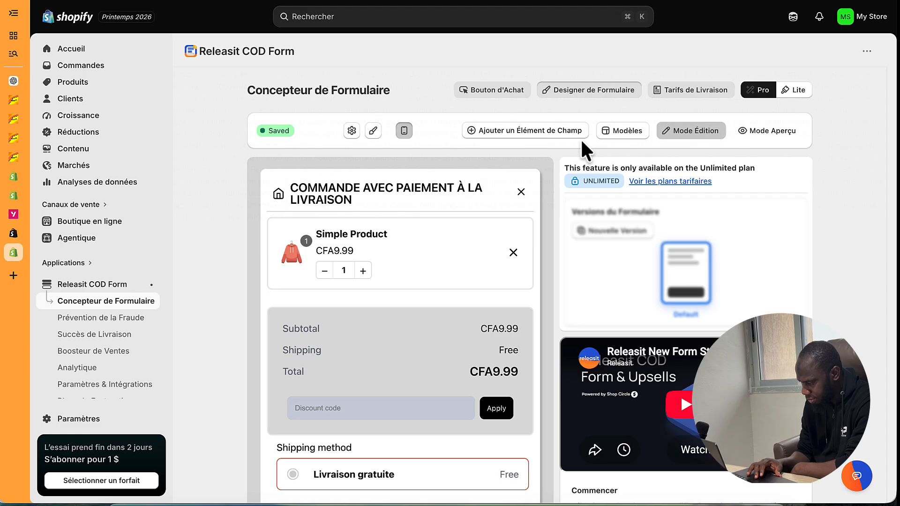
left_click(542, 133)
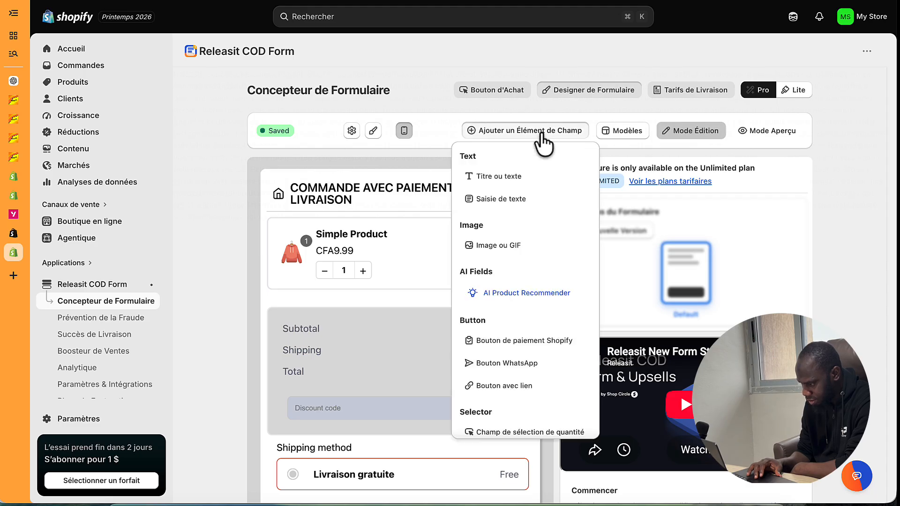
left_click(542, 133)
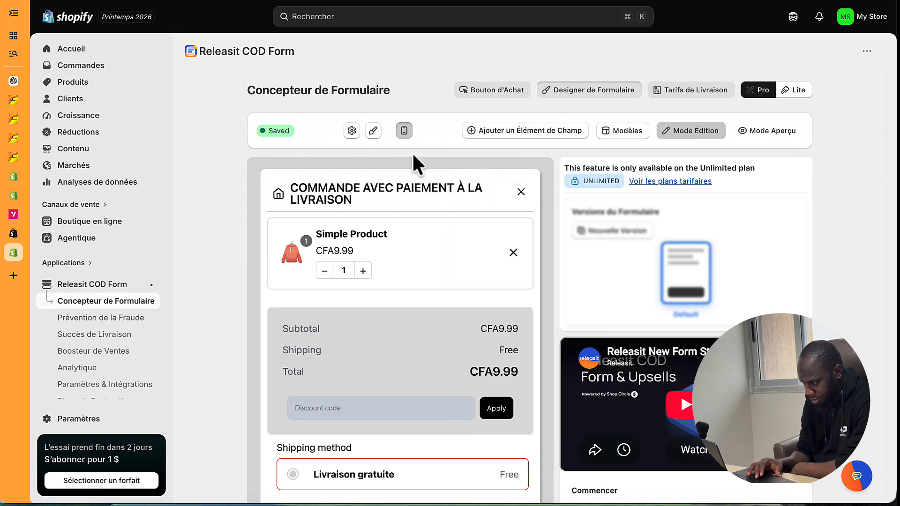
left_click(375, 131)
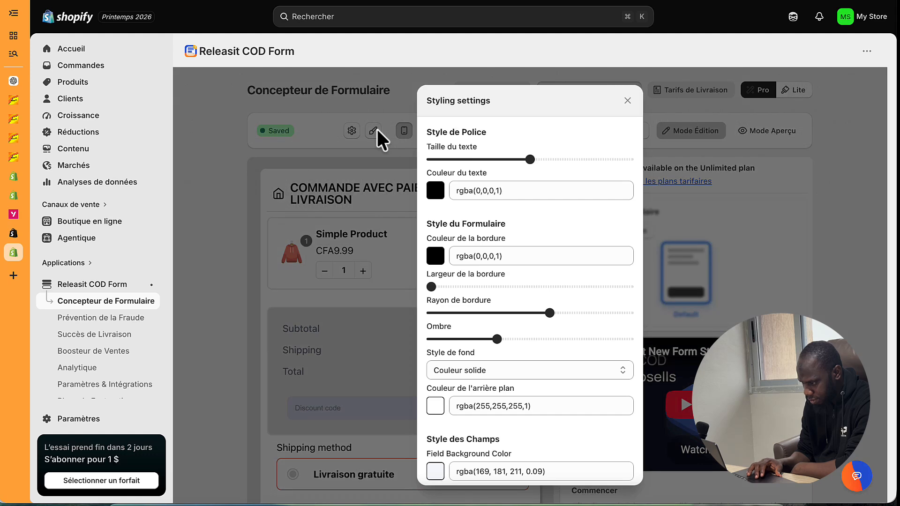
left_click(376, 133)
scroll(328, 211, "down", 6)
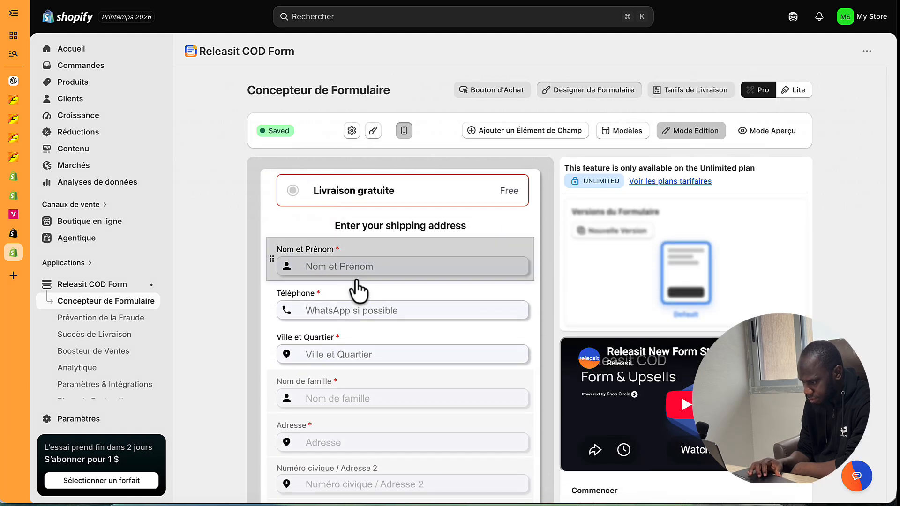
- Open the Shipping method block's settings and review its title, Free label, colour and border options
scroll(362, 293, "up", 2)
left_click(438, 238)
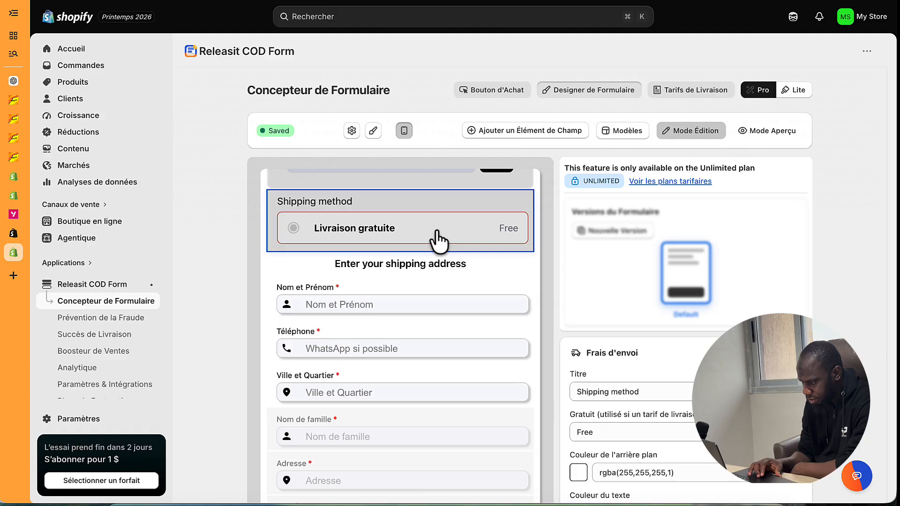
scroll(692, 408, "down", 6)
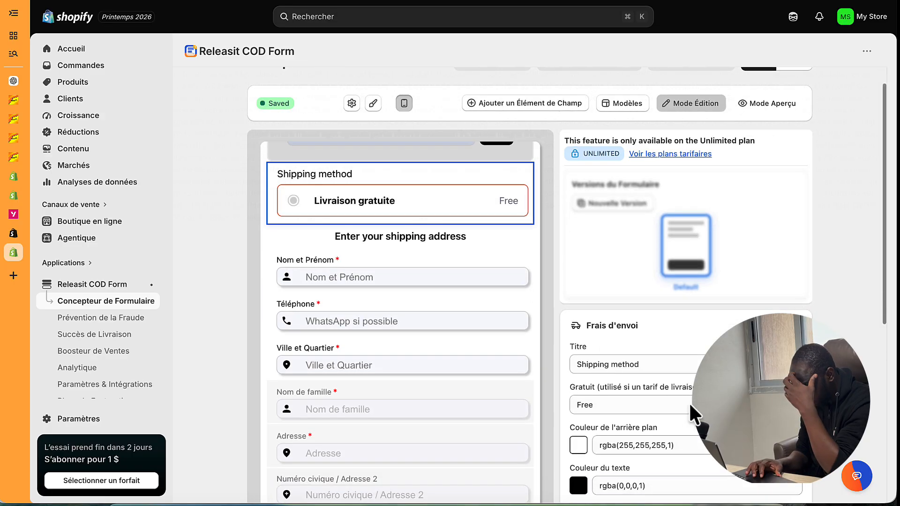
scroll(690, 404, "down", 3)
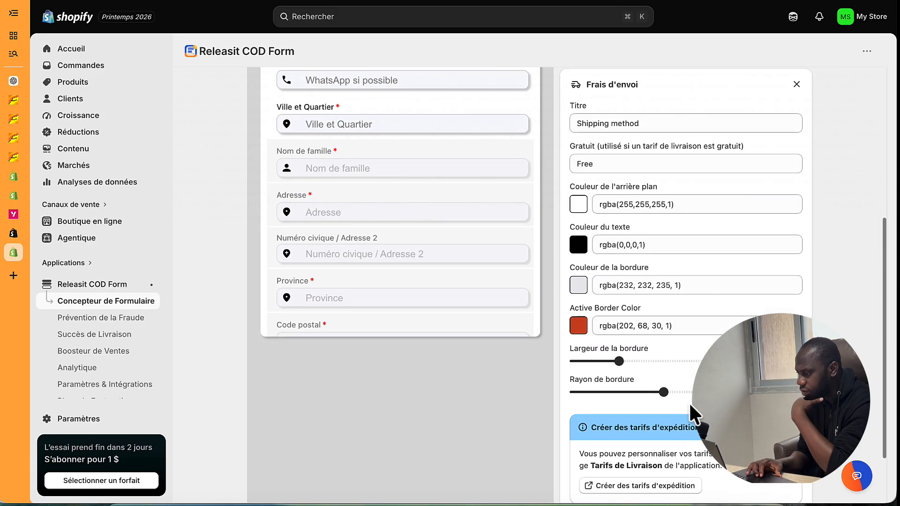
scroll(666, 349, "up", 5)
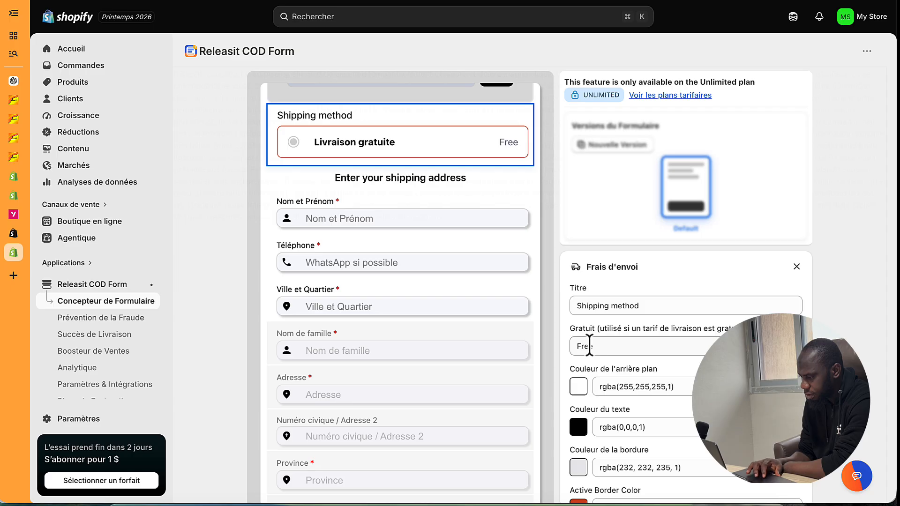
scroll(589, 346, "up", 3)
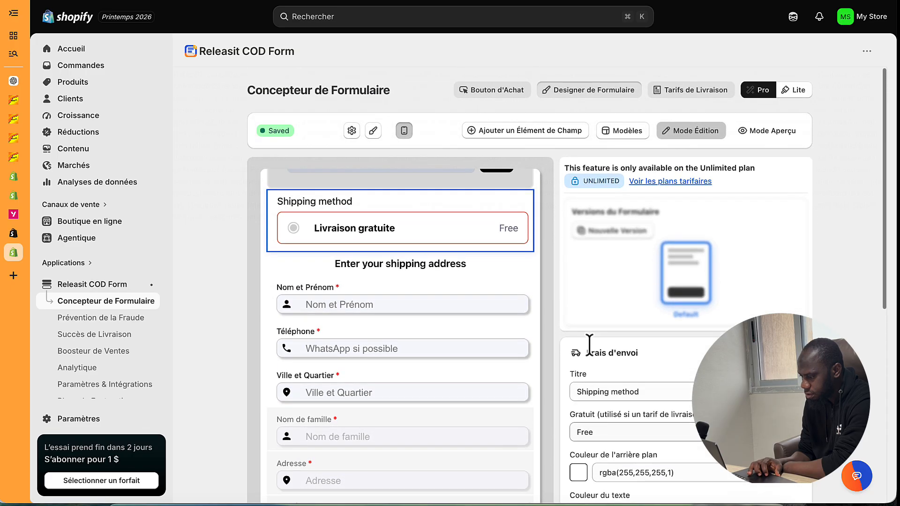
scroll(590, 345, "down", 1)
scroll(590, 346, "up", 1)
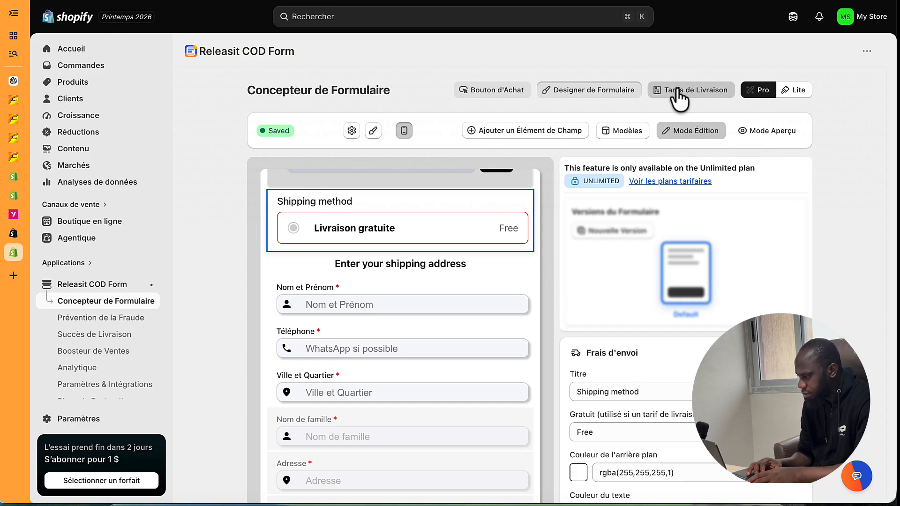
- Restrict the Livraison gratuite rate to order totals of at least 15000 and save it
left_click(668, 93)
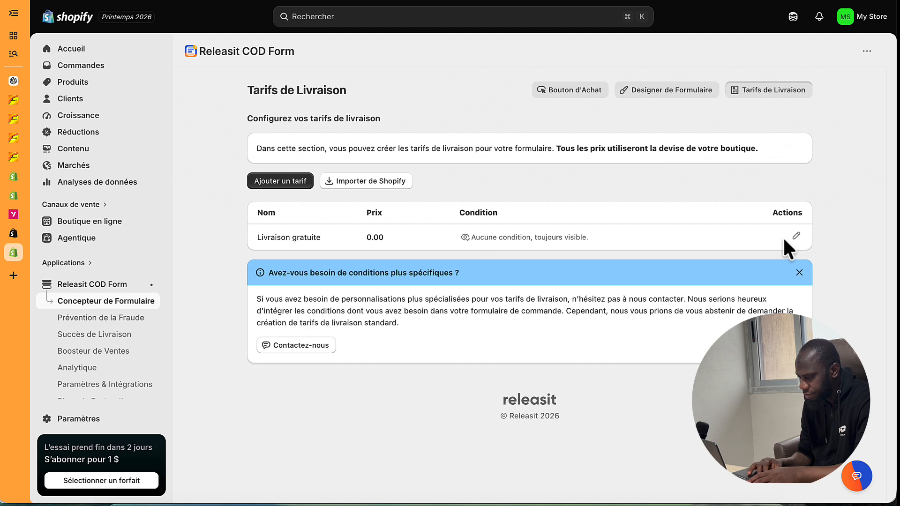
left_click(798, 238)
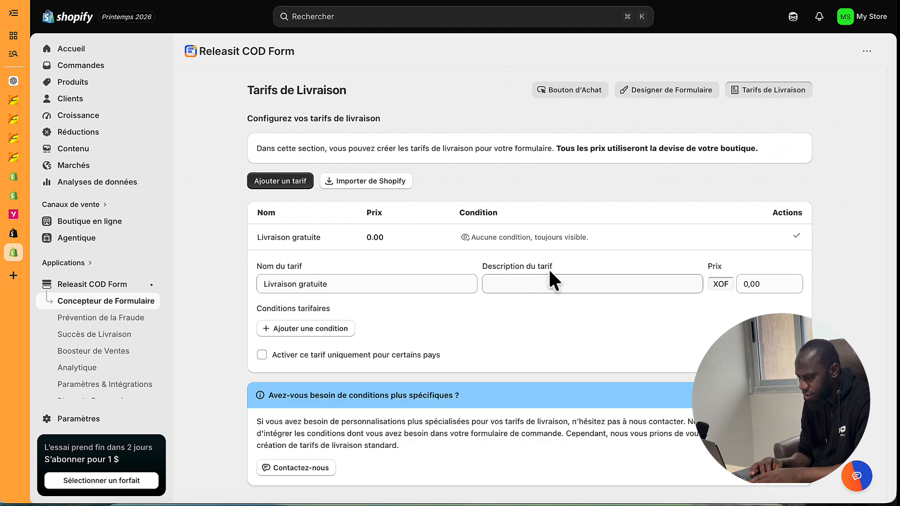
left_click(331, 334)
left_click(335, 341)
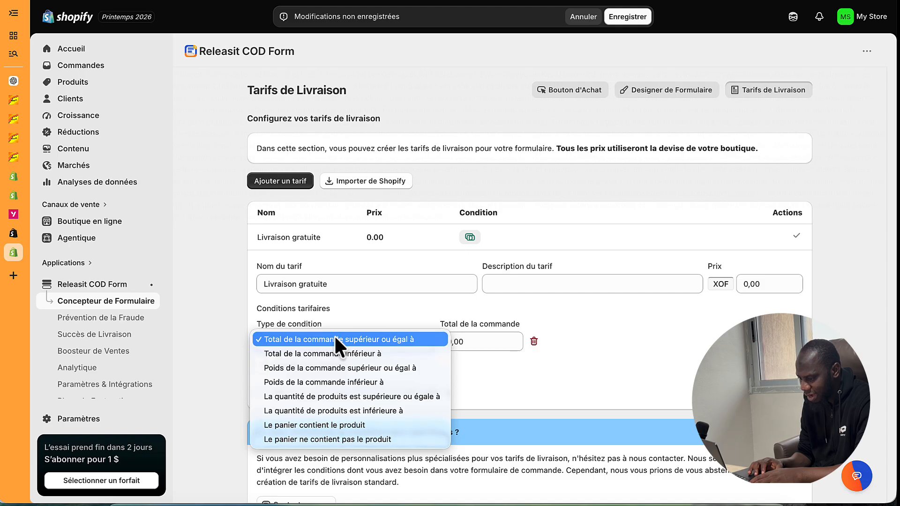
left_click(462, 340)
double_click(450, 344)
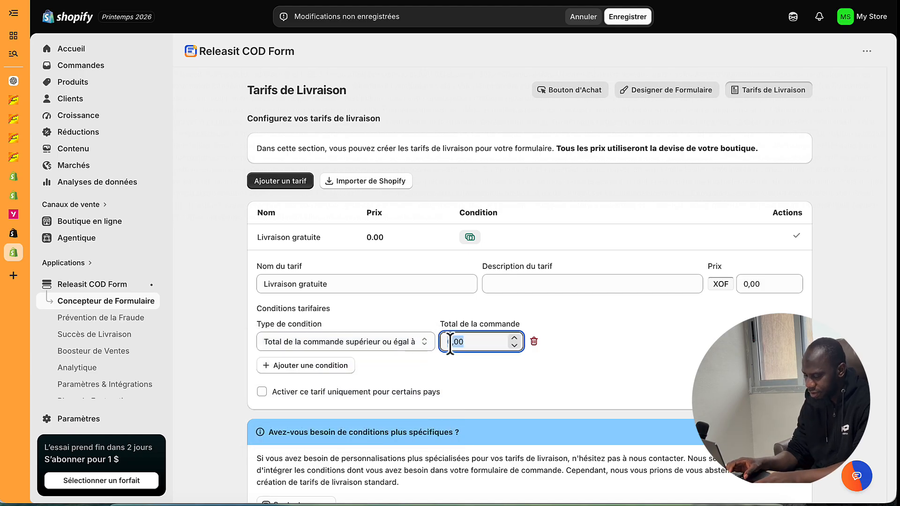
type("15000")
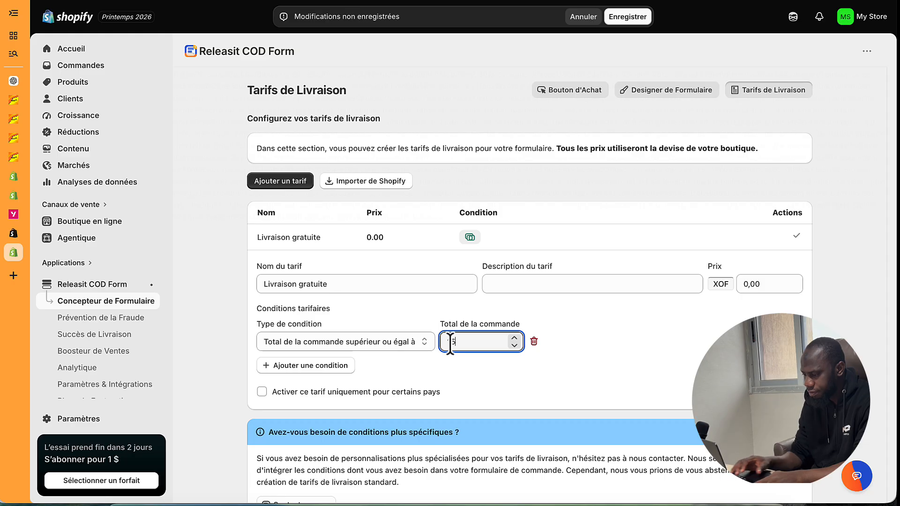
left_click(513, 396)
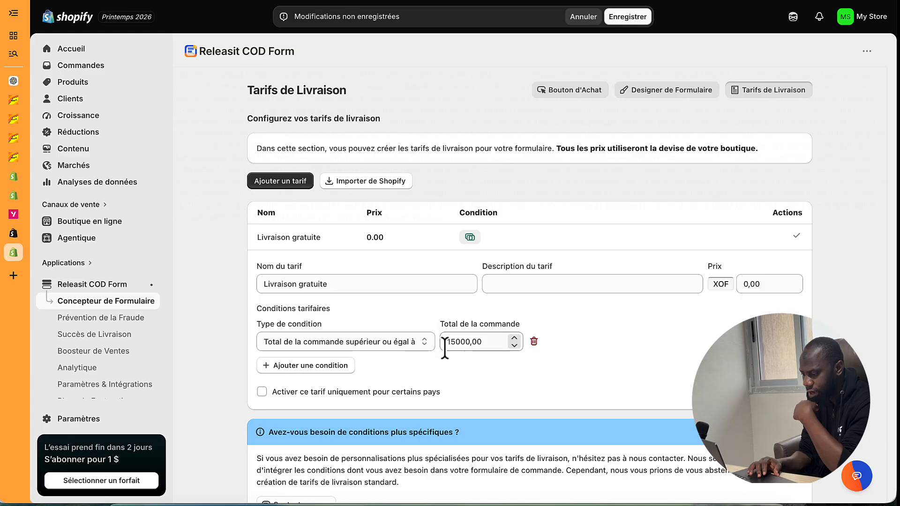
left_click(621, 17)
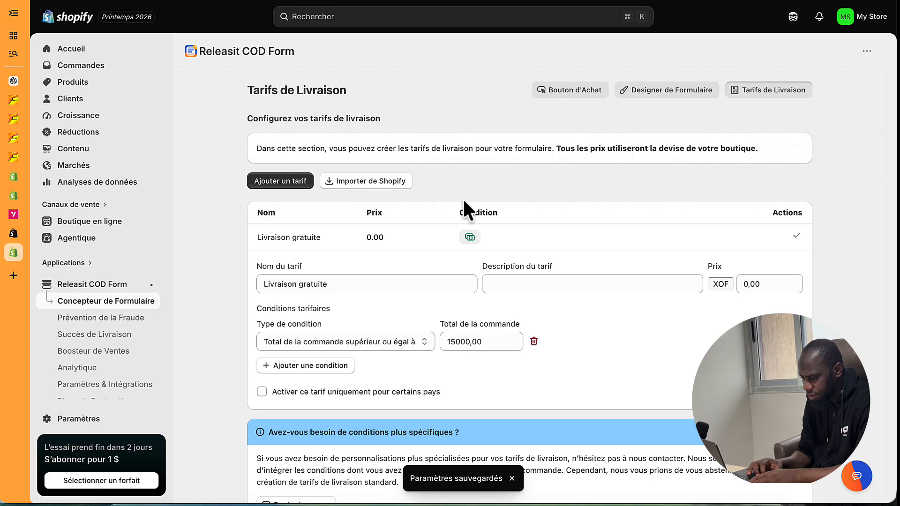
scroll(447, 272, "down", 2)
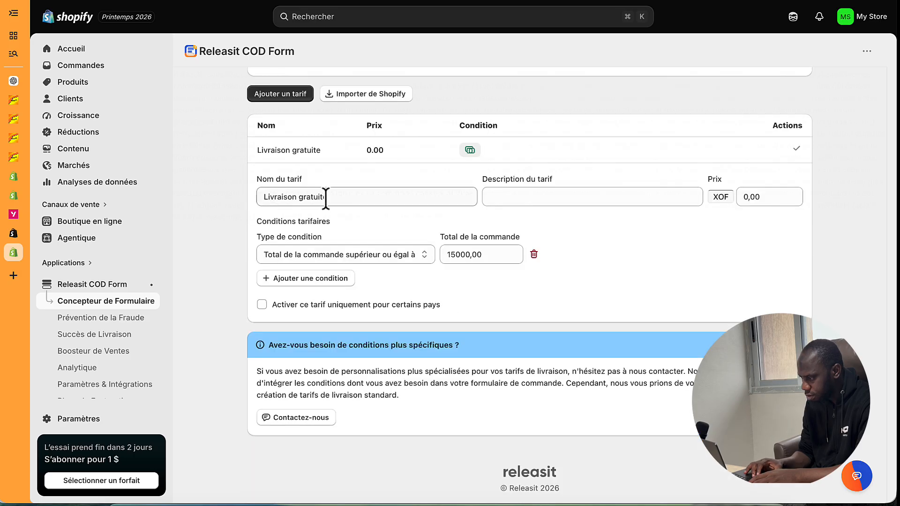
- Add a new shipping rate named 'Livraison' priced at 1000
left_click(796, 149)
left_click(290, 181)
left_click(360, 310)
type("L")
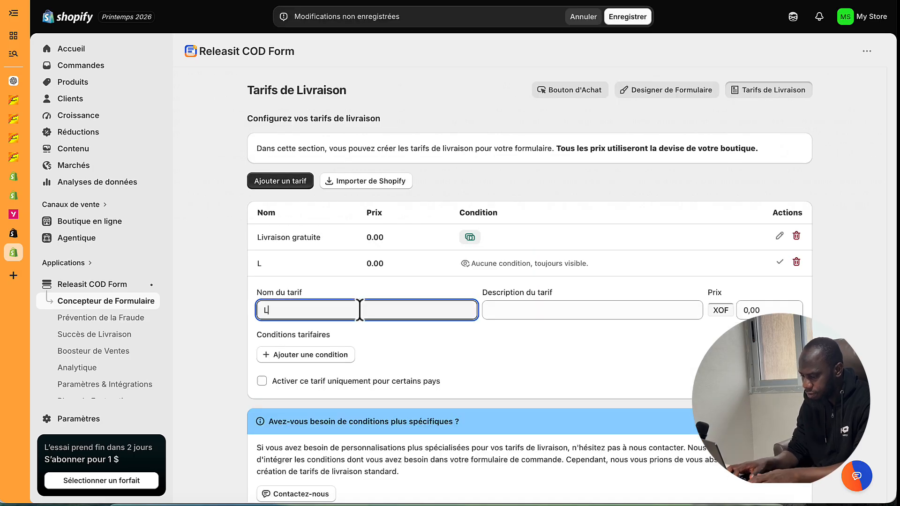
type("ivraison po")
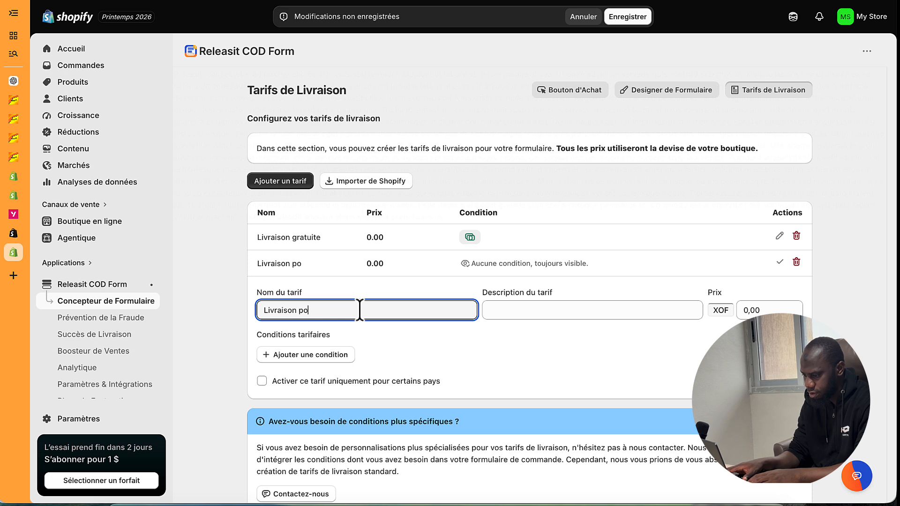
key("BackSpace")
key("BackSpace")
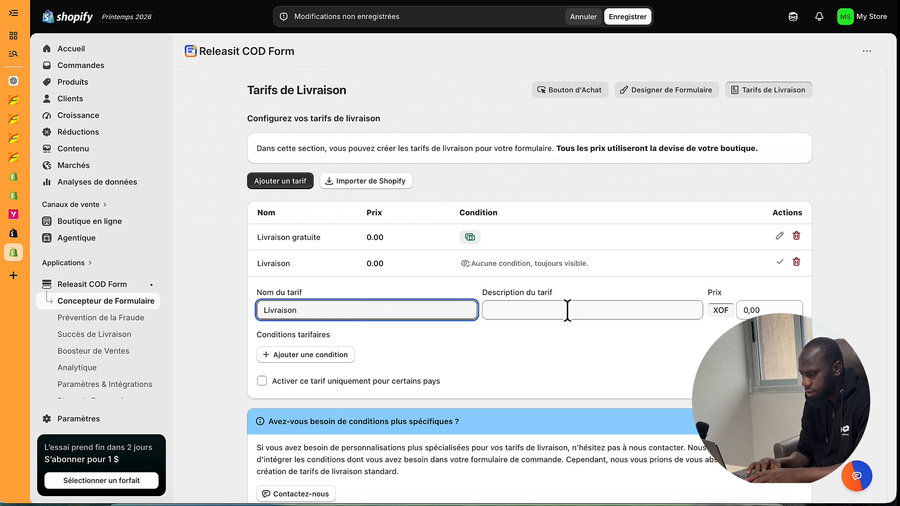
double_click(749, 310)
type("1000")
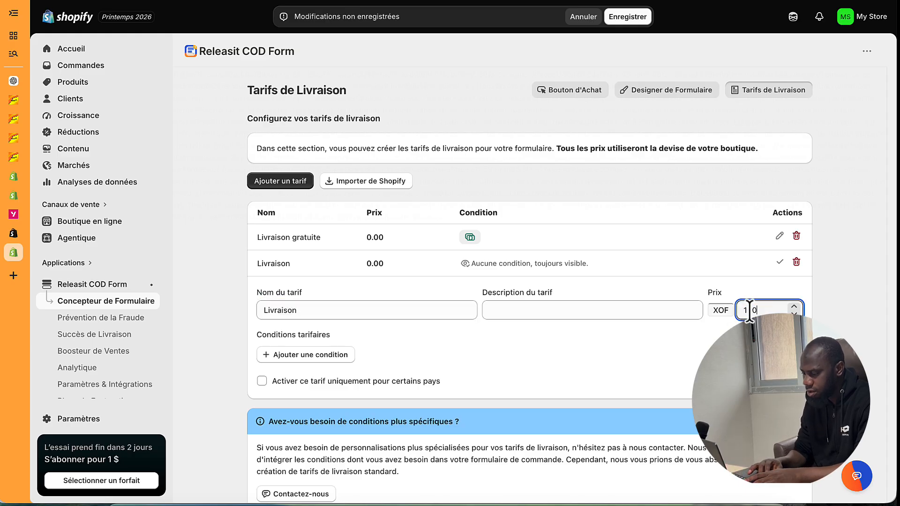
- Limit the Livraison rate to order totals below 15000, confirm it, and save the rates
left_click(308, 357)
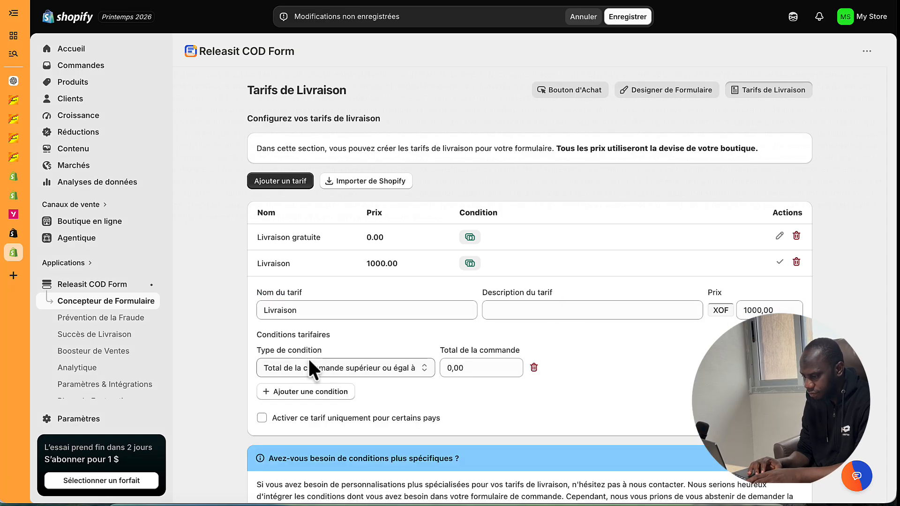
left_click(342, 370)
left_click(334, 380)
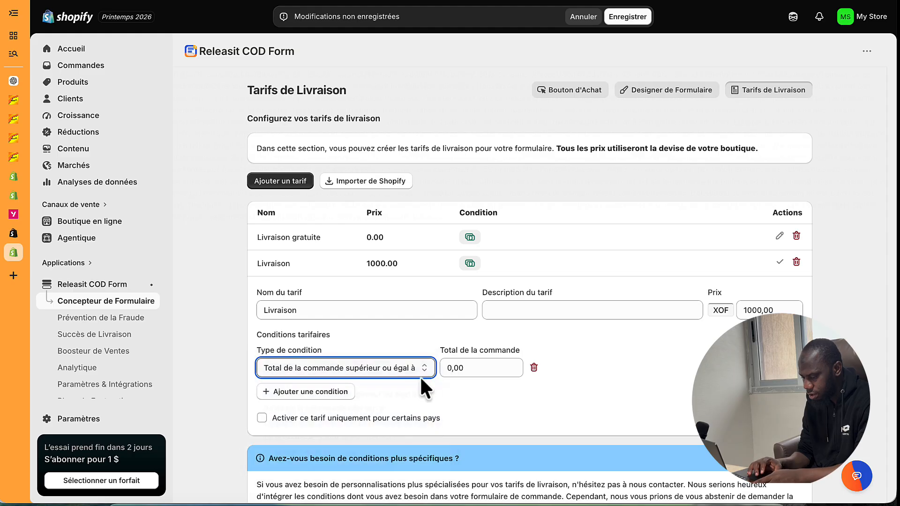
left_click(453, 369)
double_click(454, 369)
type("15000")
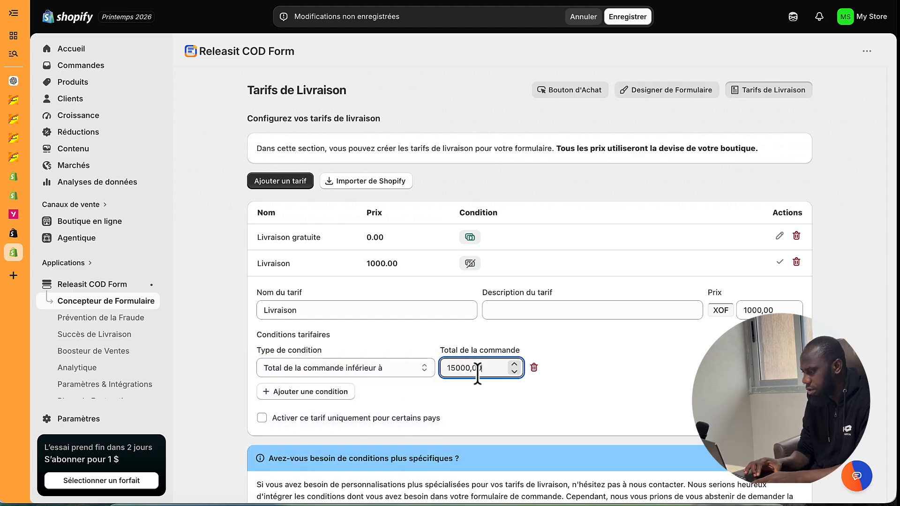
left_click(779, 262)
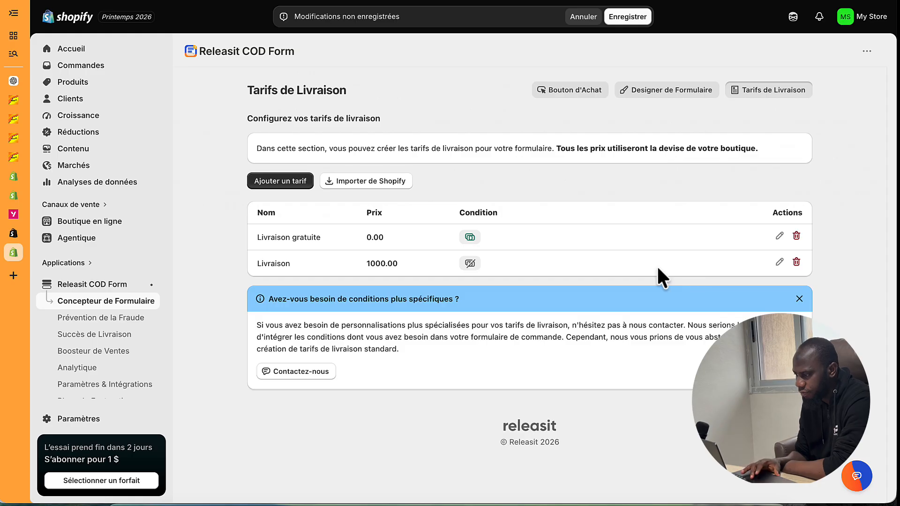
left_click(643, 23)
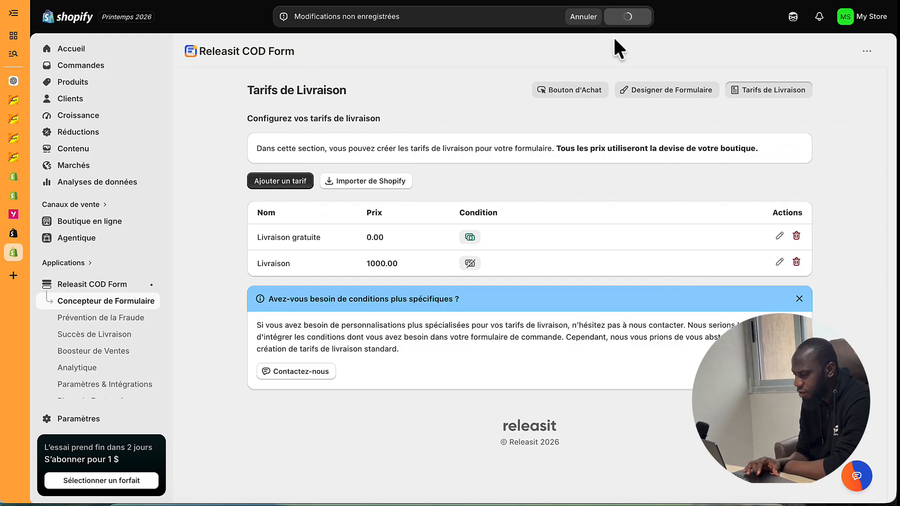
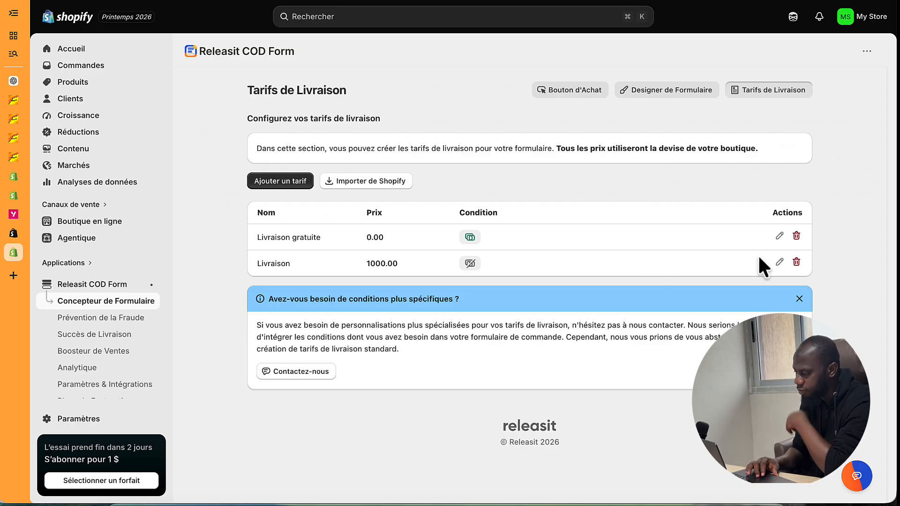
- Delete the 1000.00 Livraison rate so only the free Livraison gratuite remains, and save
left_click(797, 263)
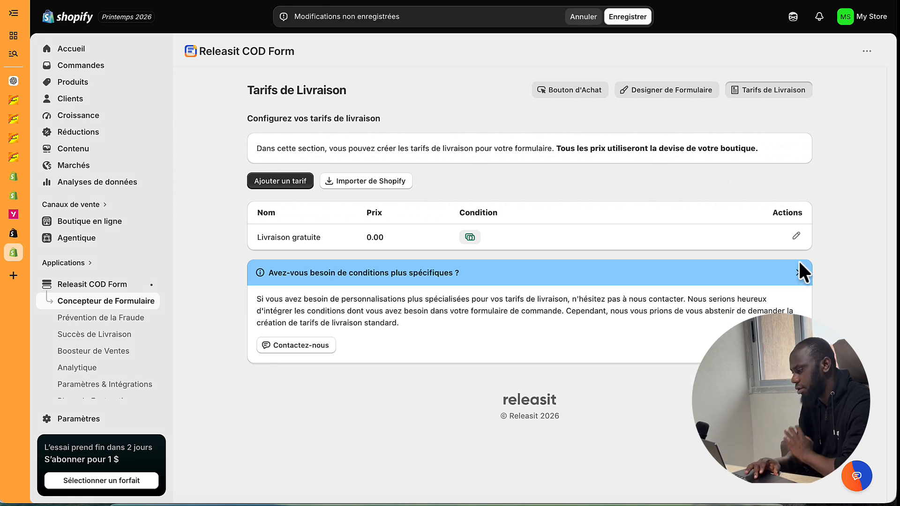
left_click(628, 17)
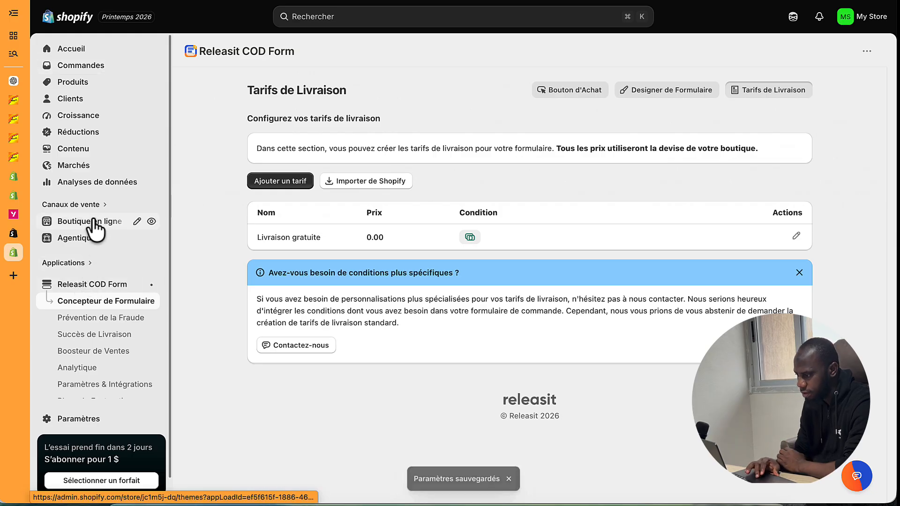
- Go from the buy-button settings to the Releasit order form designer
left_click(584, 96)
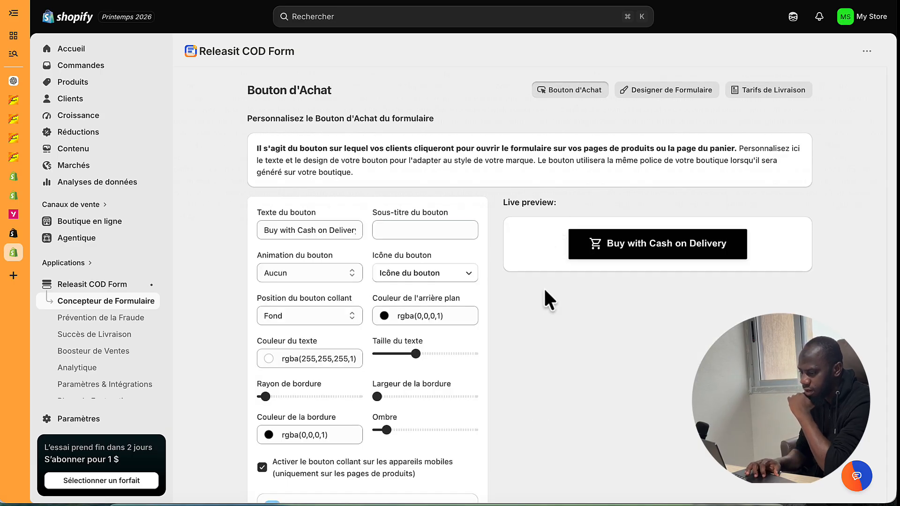
scroll(403, 391, "down", 5)
scroll(403, 394, "up", 5)
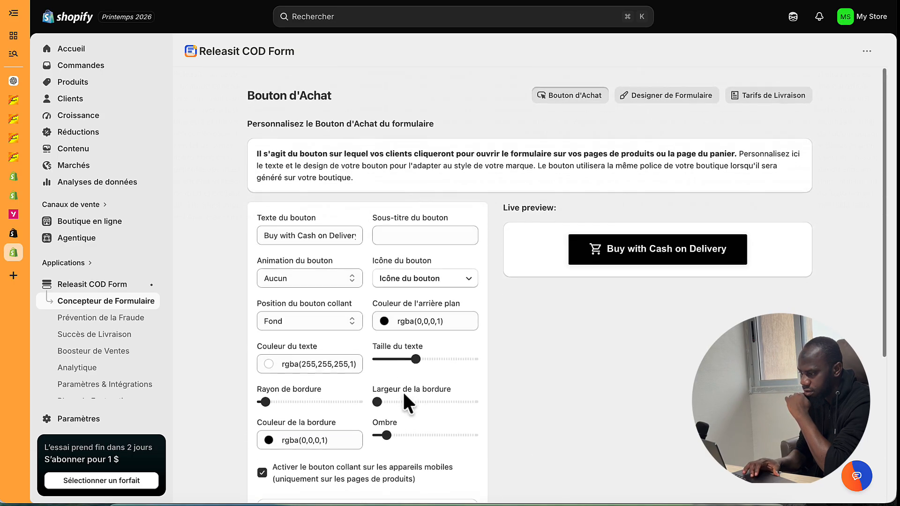
left_click(649, 94)
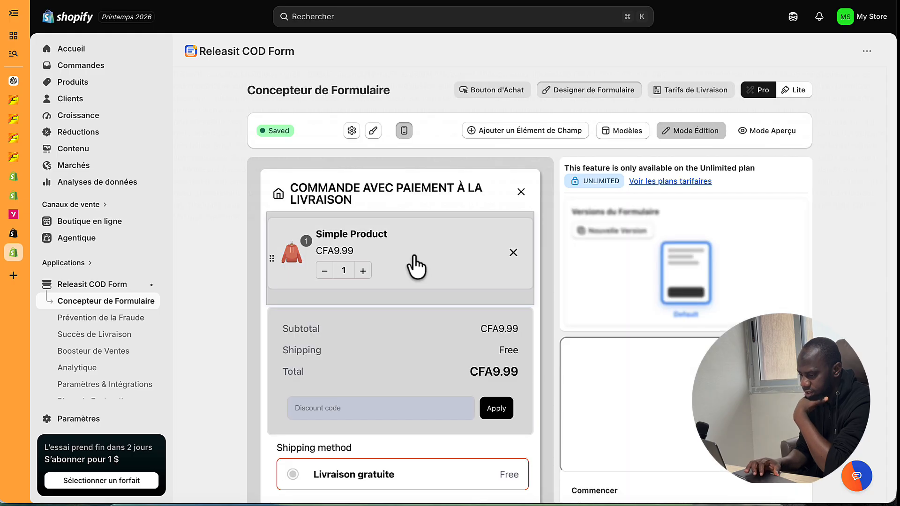
scroll(415, 266, "down", 10)
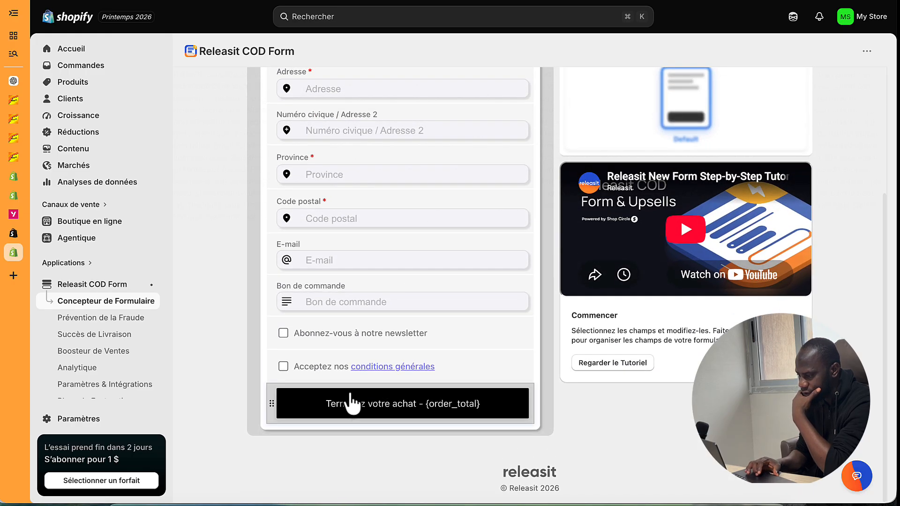
- Replace 'Terminez votre achat' with 'COMMANDER' so the submit button reads 'COMMANDER - {order_total}', and save
left_click(352, 403)
scroll(609, 349, "down", 3)
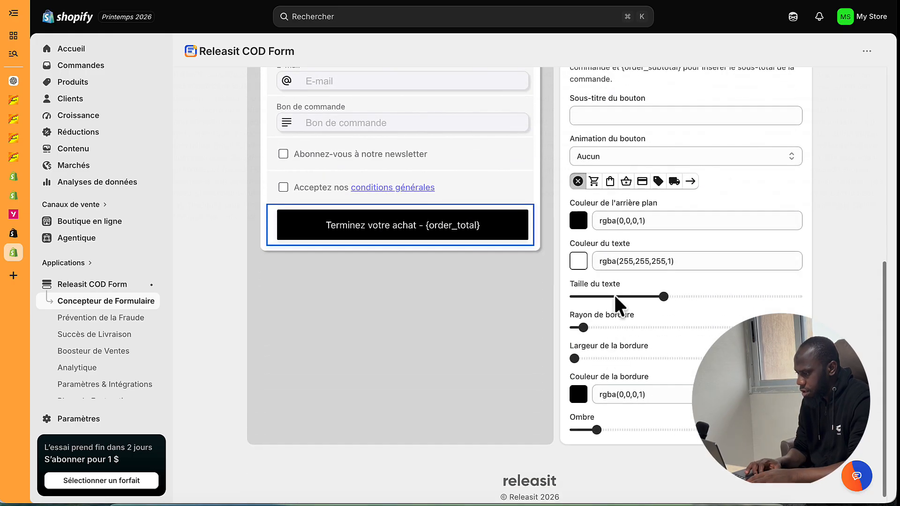
scroll(621, 225, "up", 2)
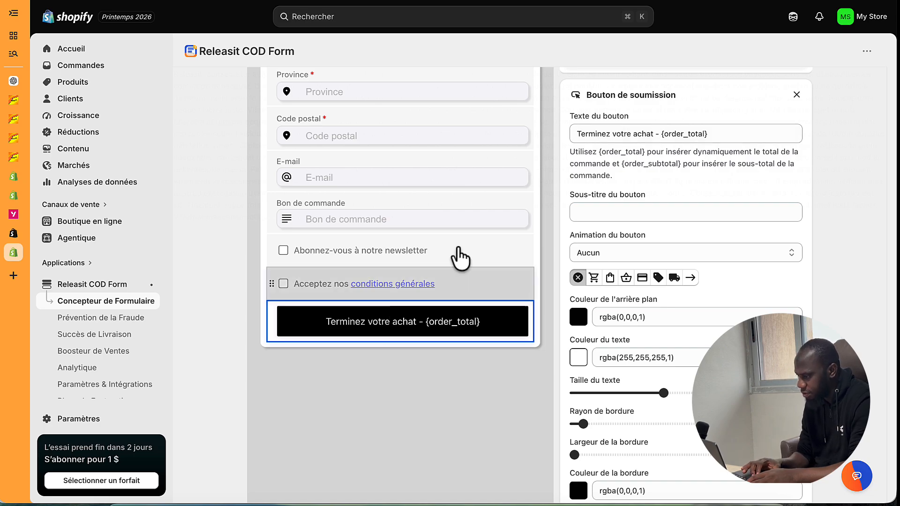
left_click_drag(655, 134, 538, 141)
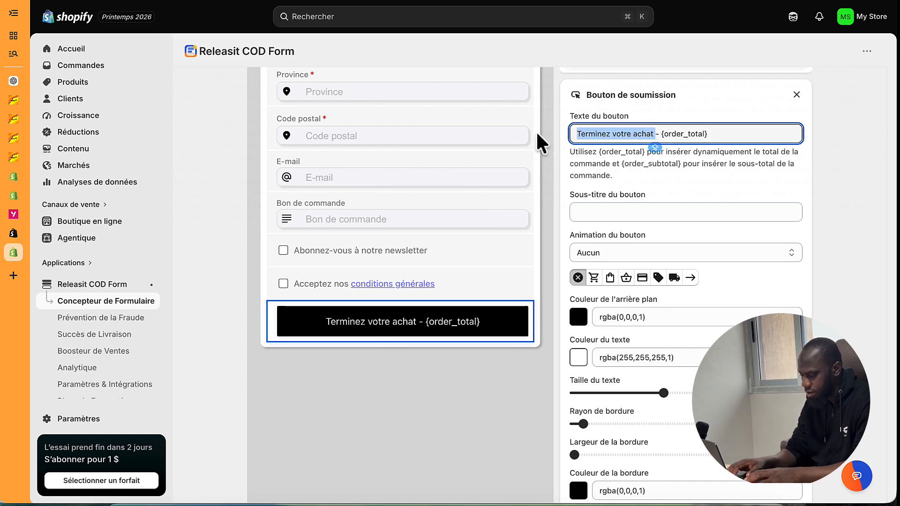
type("COMMANDER")
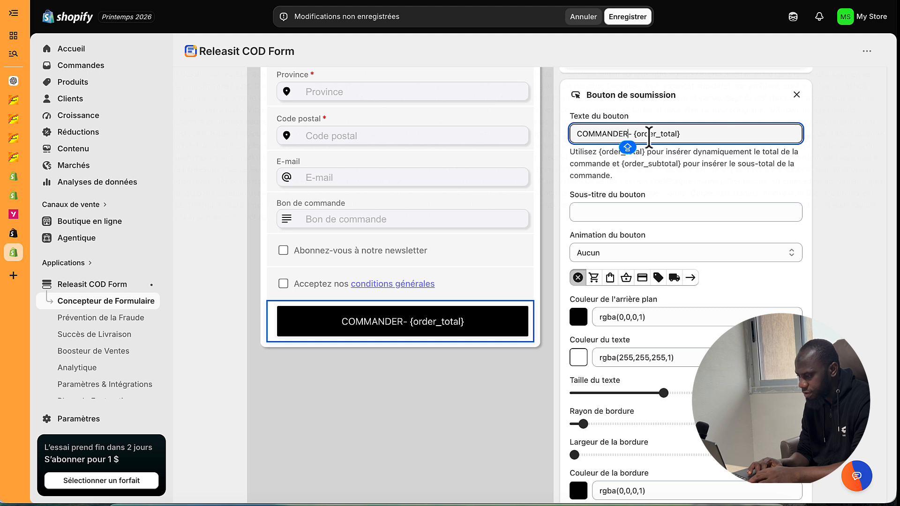
left_click(637, 22)
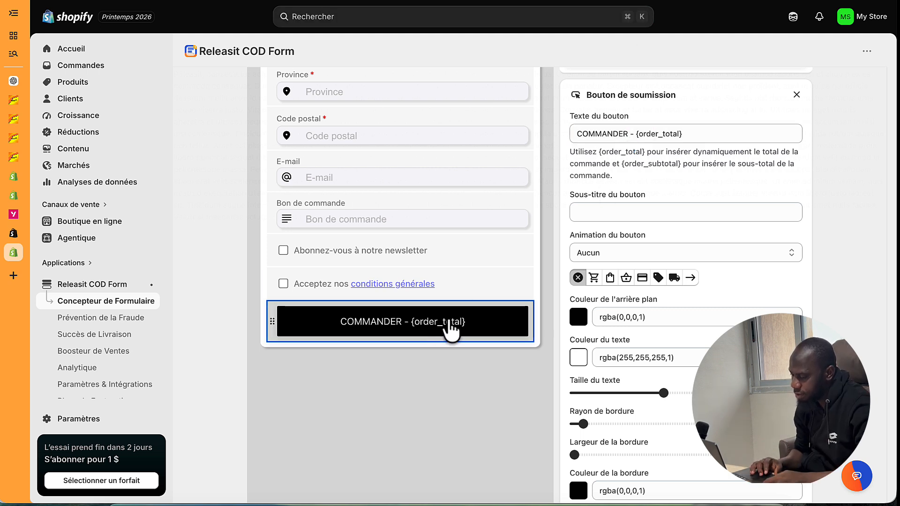
scroll(412, 214, "up", 5)
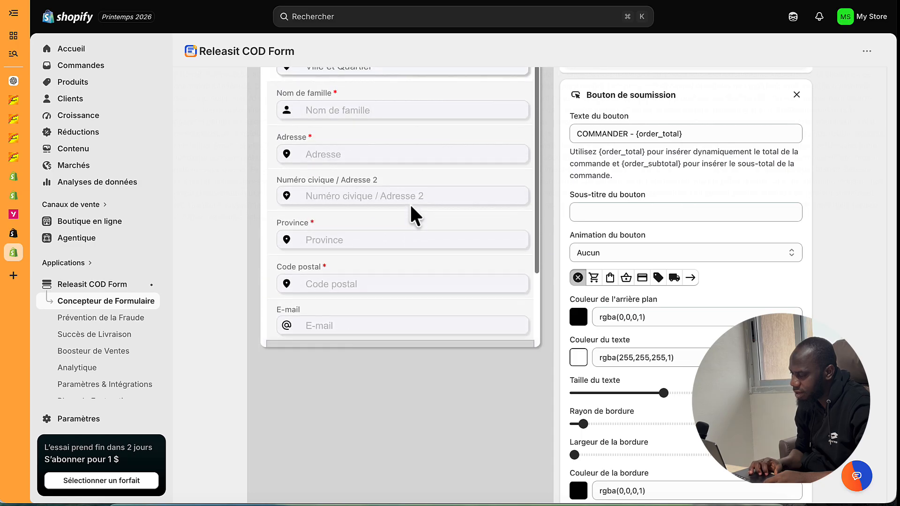
scroll(412, 214, "up", 5)
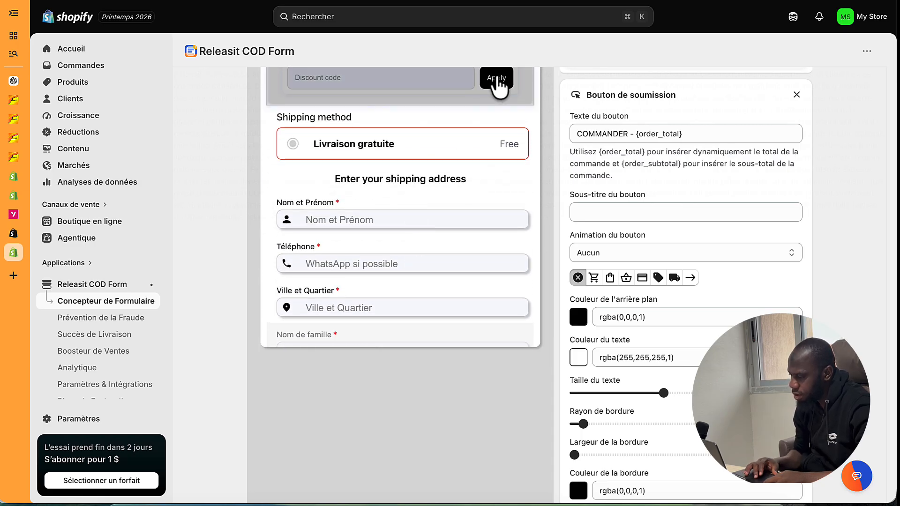
left_click(483, 155)
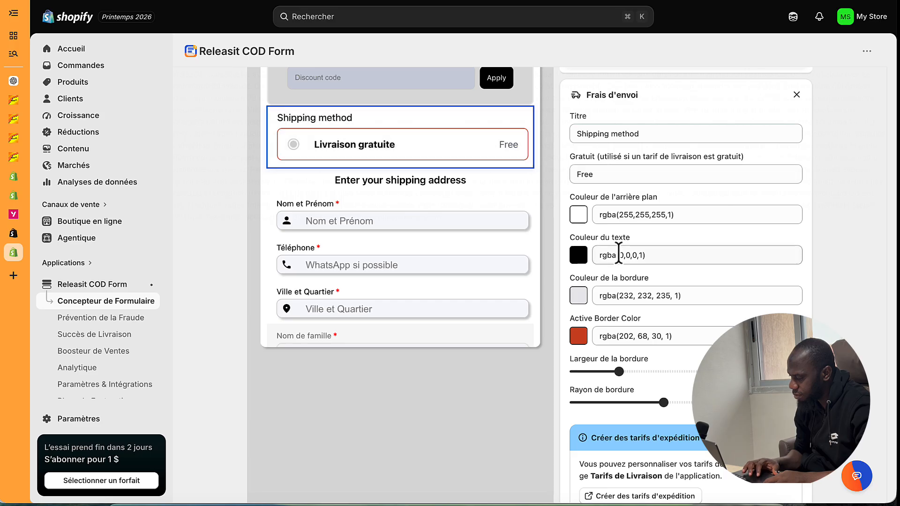
scroll(619, 255, "down", 2)
scroll(619, 255, "up", 5)
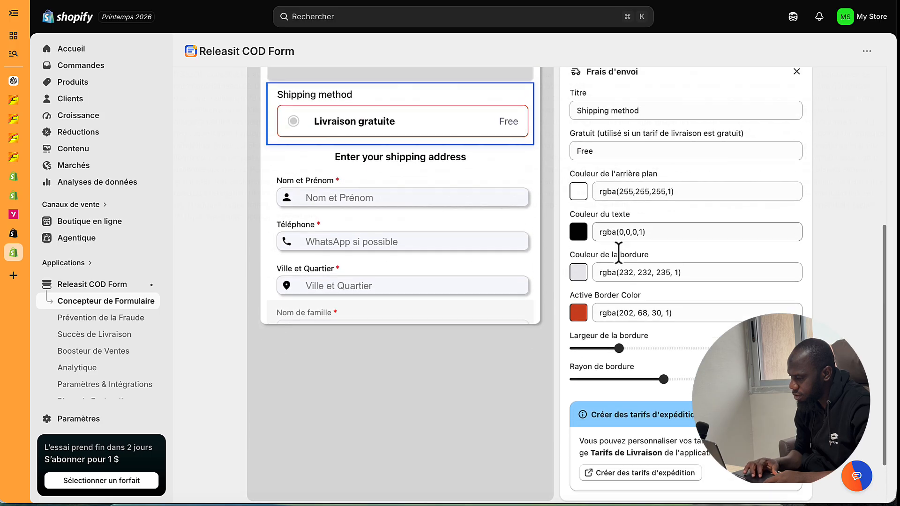
scroll(618, 253, "up", 2)
scroll(619, 253, "down", 5)
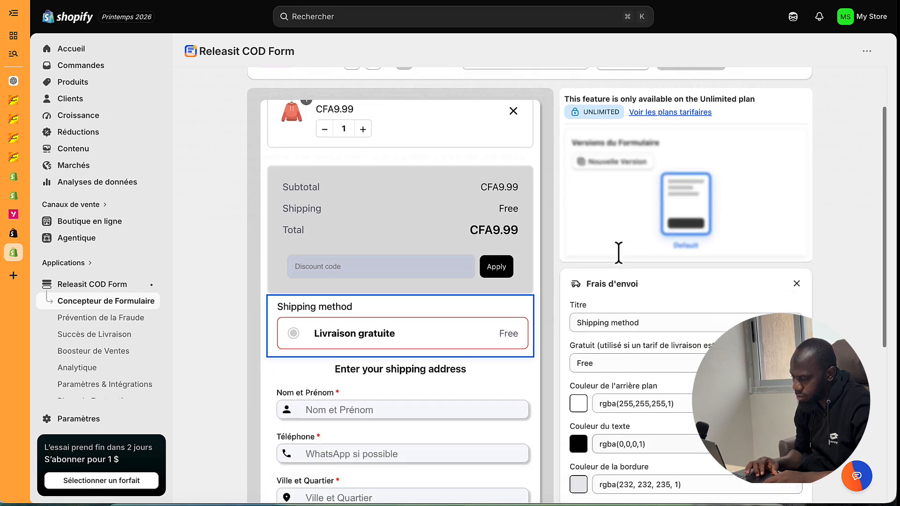
scroll(506, 225, "up", 3)
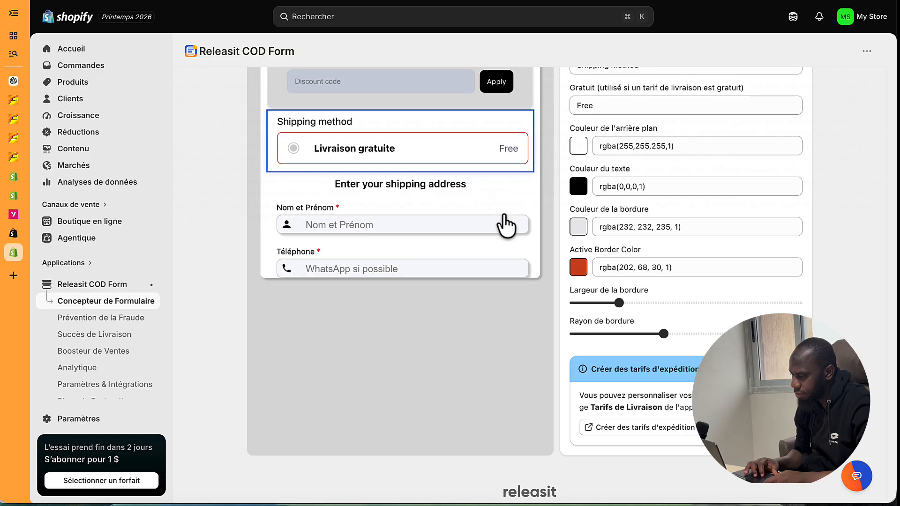
scroll(488, 181, "up", 5)
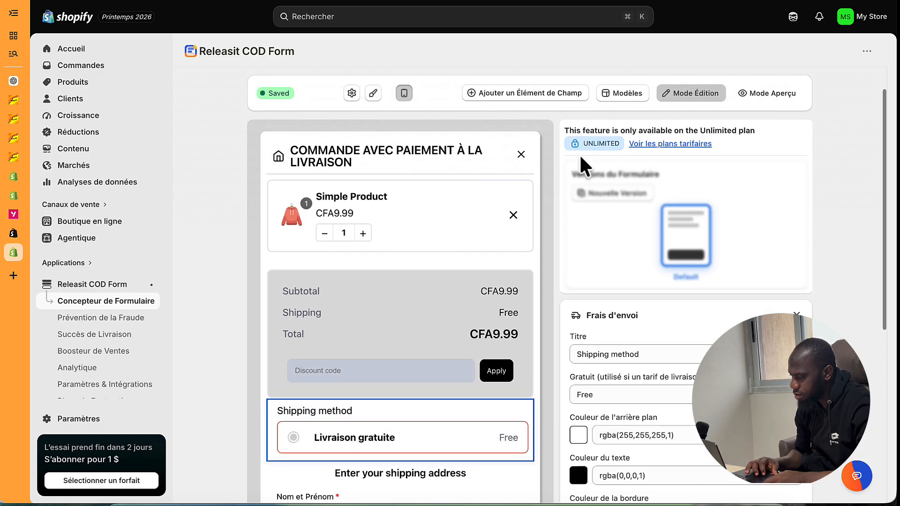
scroll(581, 156, "down", 7)
scroll(498, 185, "down", 5)
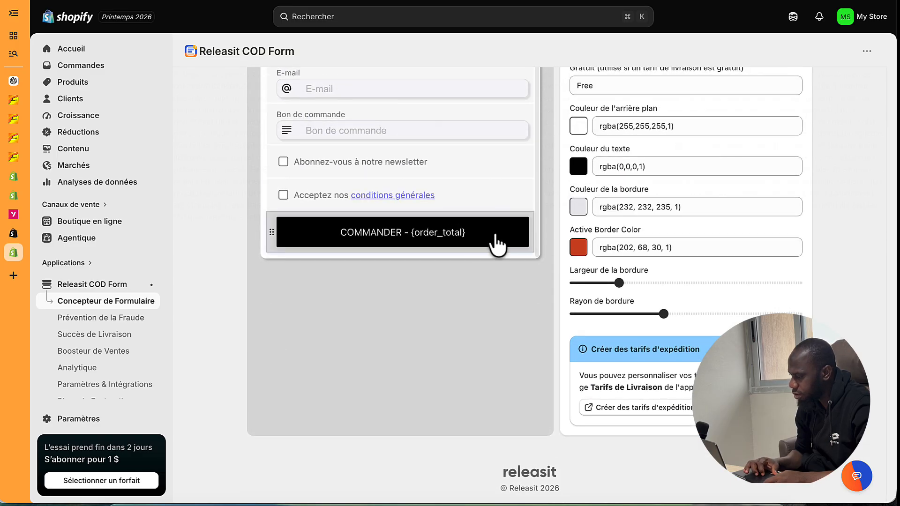
left_click(525, 238)
scroll(624, 232, "up", 6)
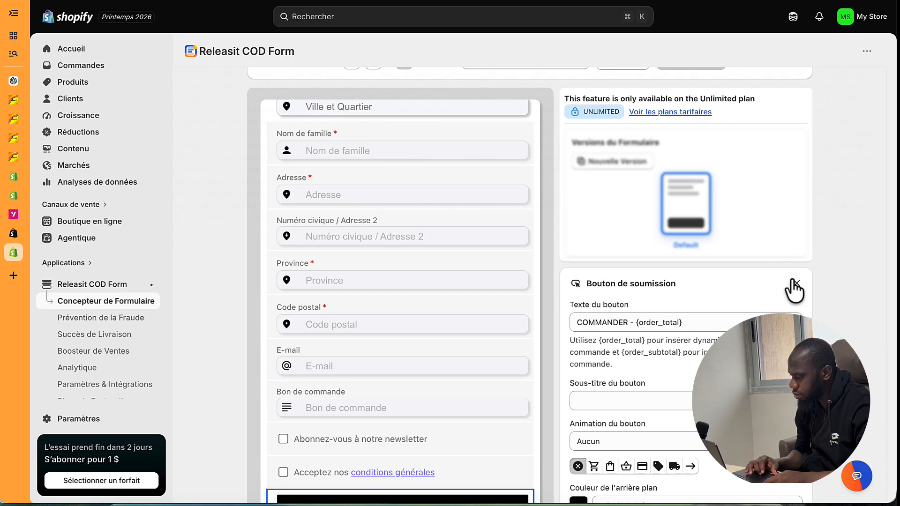
scroll(738, 263, "down", 6)
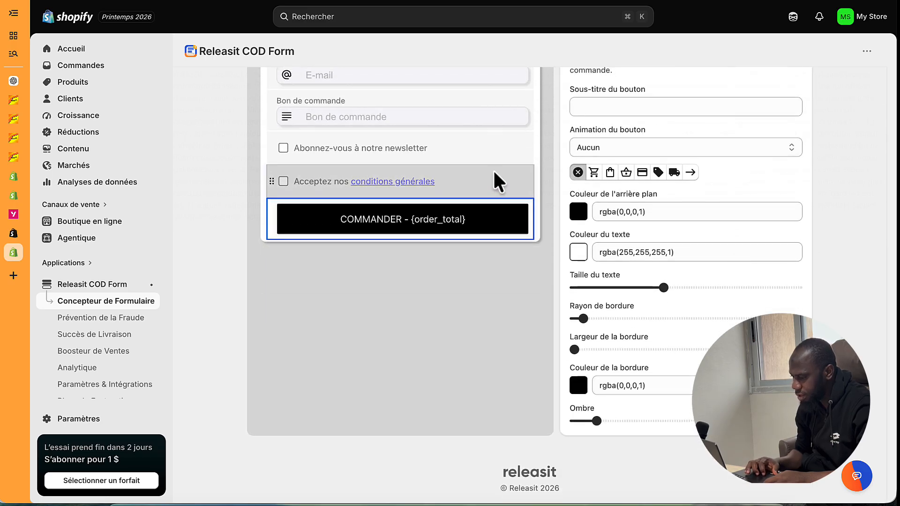
scroll(497, 181, "up", 5)
scroll(496, 181, "up", 10)
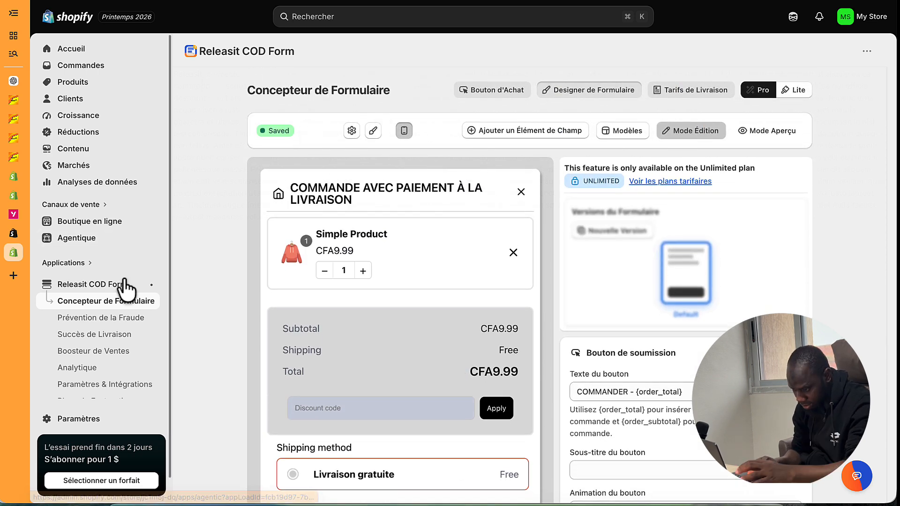
- From the Releasit COD Form app page, open the theme editor with the form's app embed enabled
left_click(105, 285)
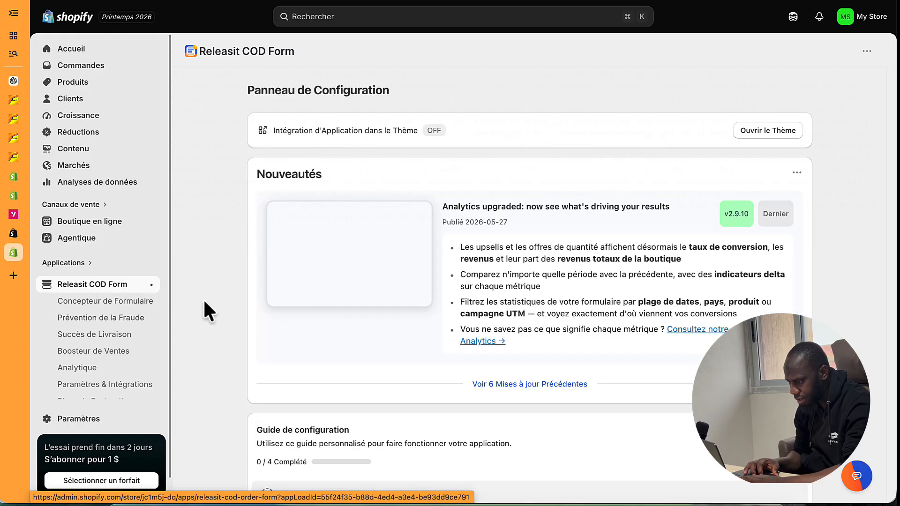
scroll(344, 322, "down", 1)
scroll(344, 324, "up", 1)
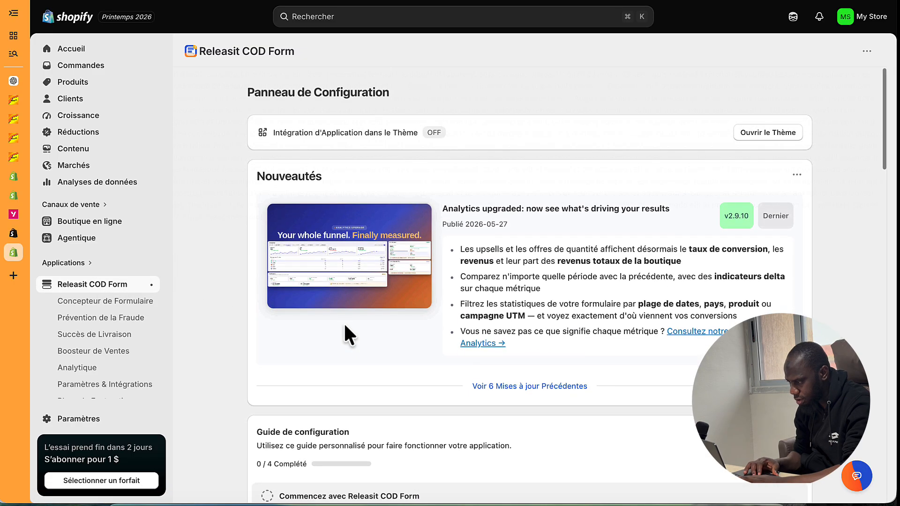
left_click(754, 136)
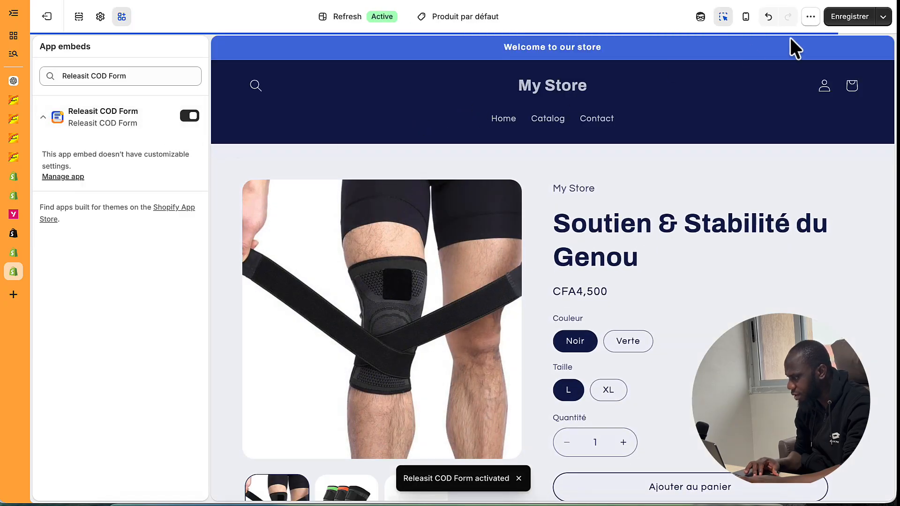
- Save the theme, confirm the 'COMMANDER - CFA4,500.00' form shows, and select the Sélecteur de variante block
left_click(849, 19)
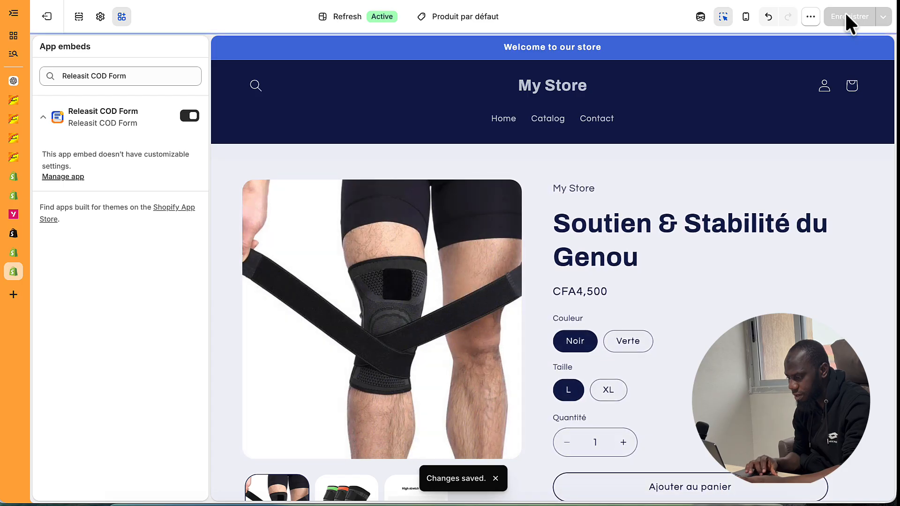
scroll(660, 341, "down", 10)
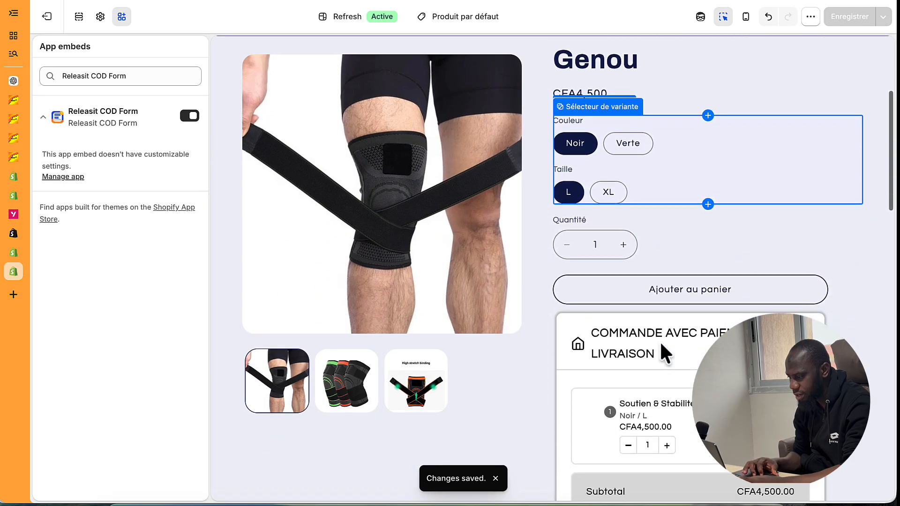
scroll(660, 341, "down", 3)
scroll(660, 341, "up", 10)
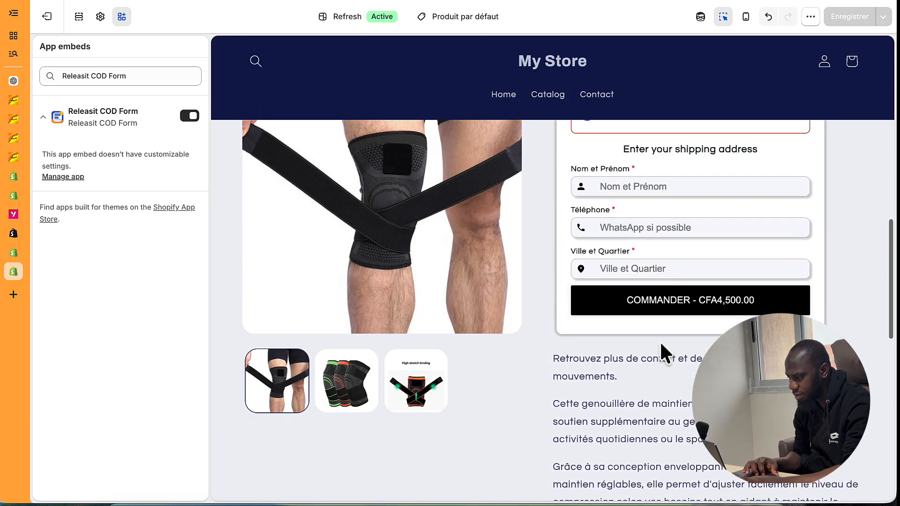
scroll(660, 341, "up", 4)
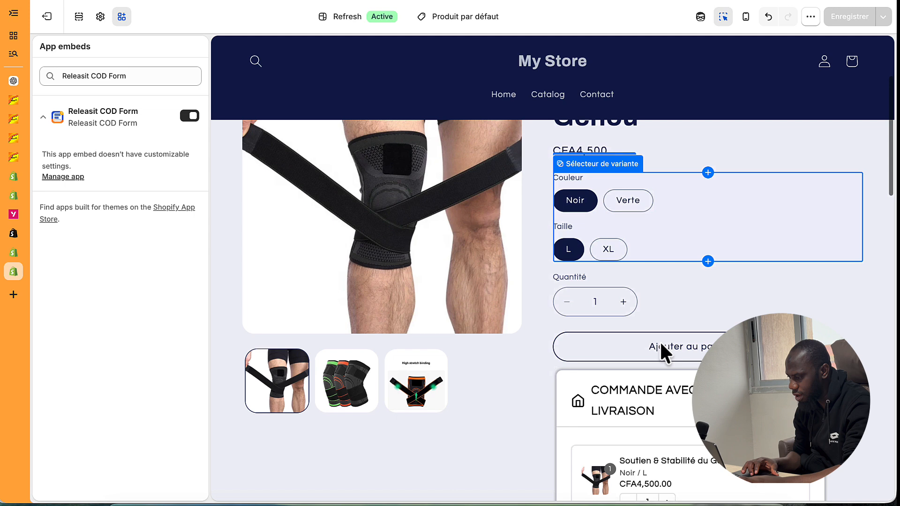
left_click(712, 222)
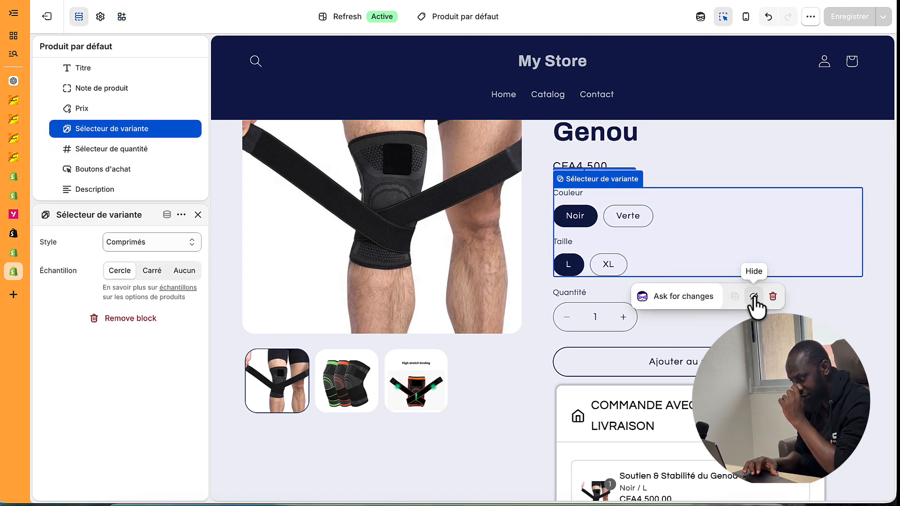
- Hide the Sélecteur de variante, Sélecteur de quantité and Boutons d'achat blocks on the product page
left_click(754, 297)
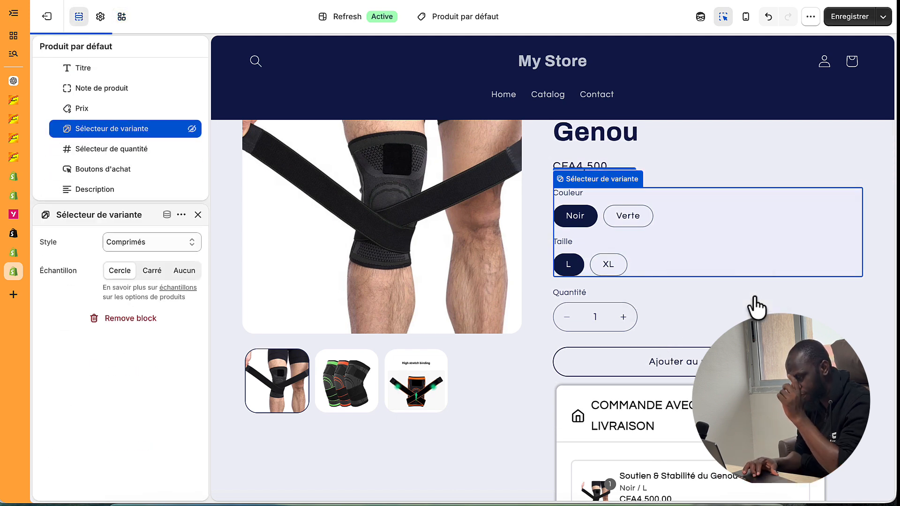
left_click(713, 222)
left_click(737, 252)
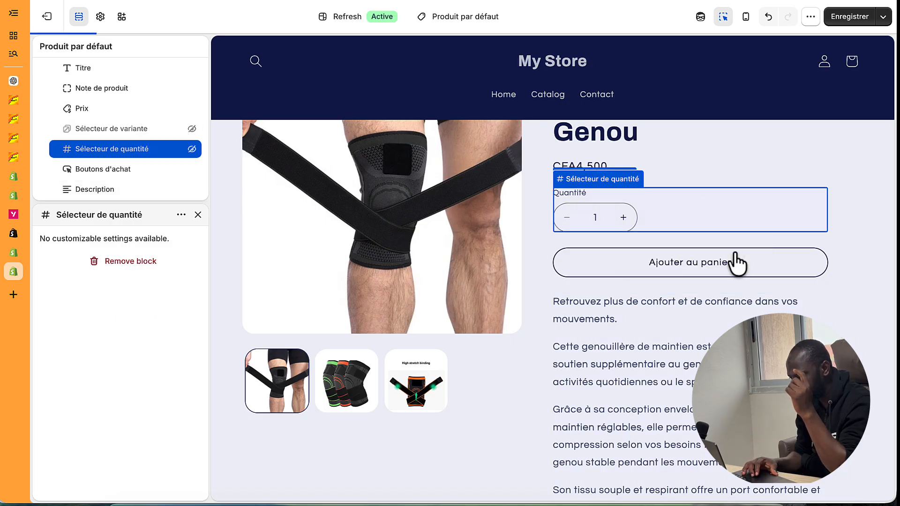
left_click(769, 199)
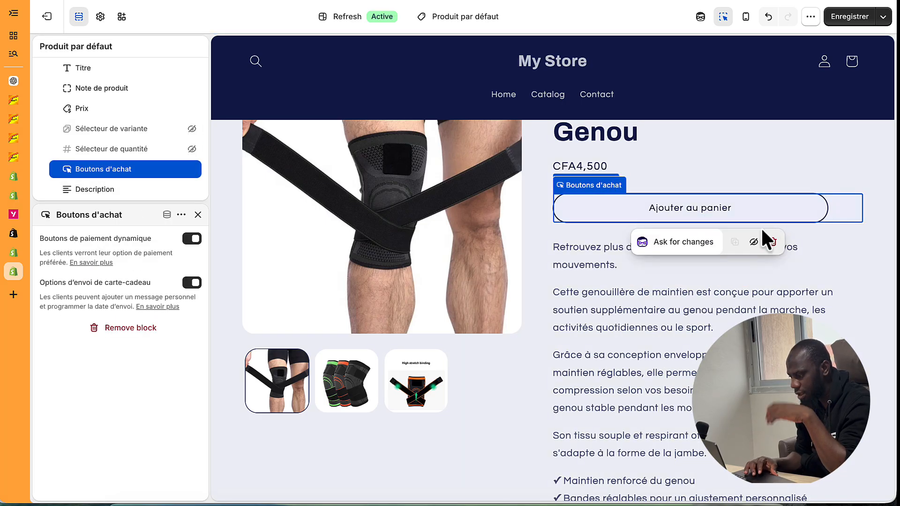
left_click(756, 242)
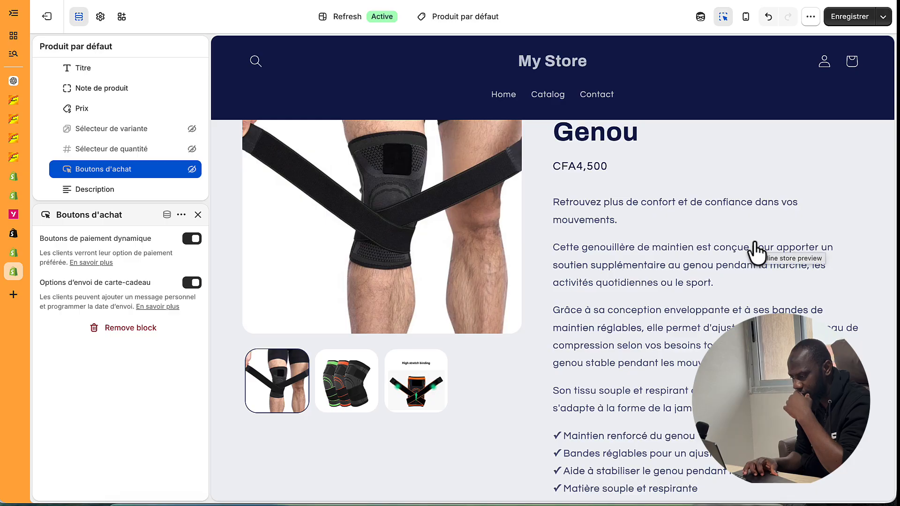
- Save the theme and check that the COD form now sits directly under the price
scroll(756, 253, "down", 5)
scroll(756, 253, "up", 6)
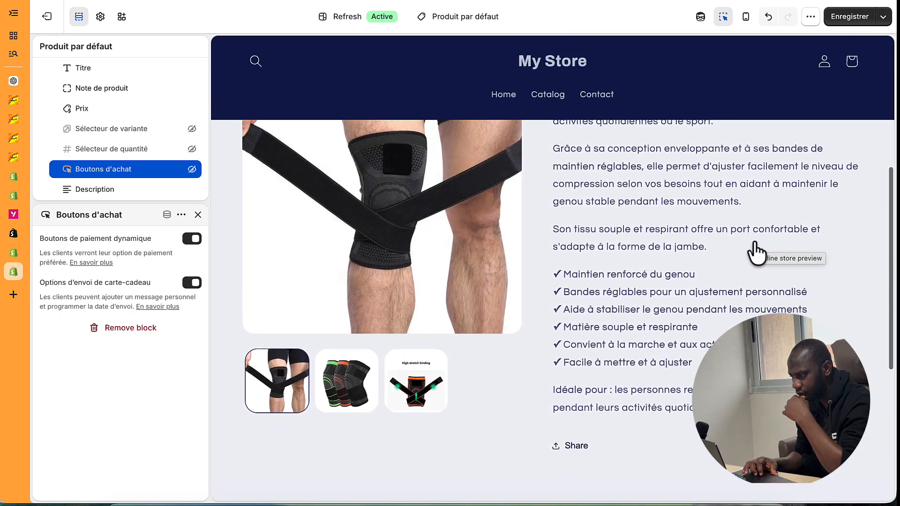
scroll(756, 253, "up", 2)
left_click(837, 15)
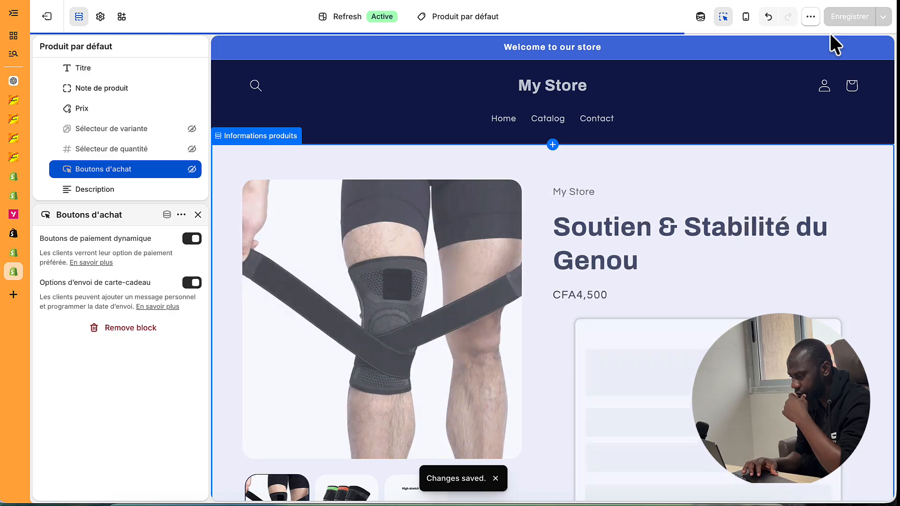
scroll(798, 162, "down", 5)
scroll(798, 162, "up", 2)
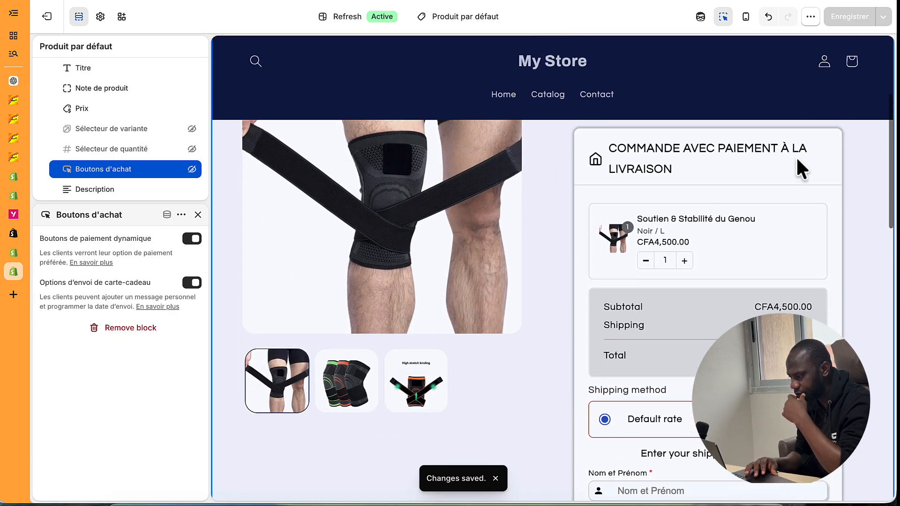
left_click(612, 125)
scroll(634, 153, "up", 3)
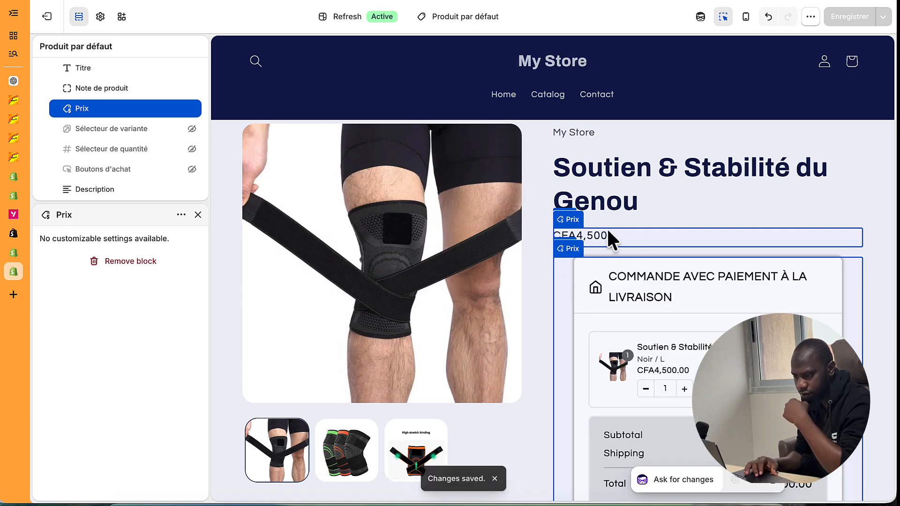
left_click(193, 109)
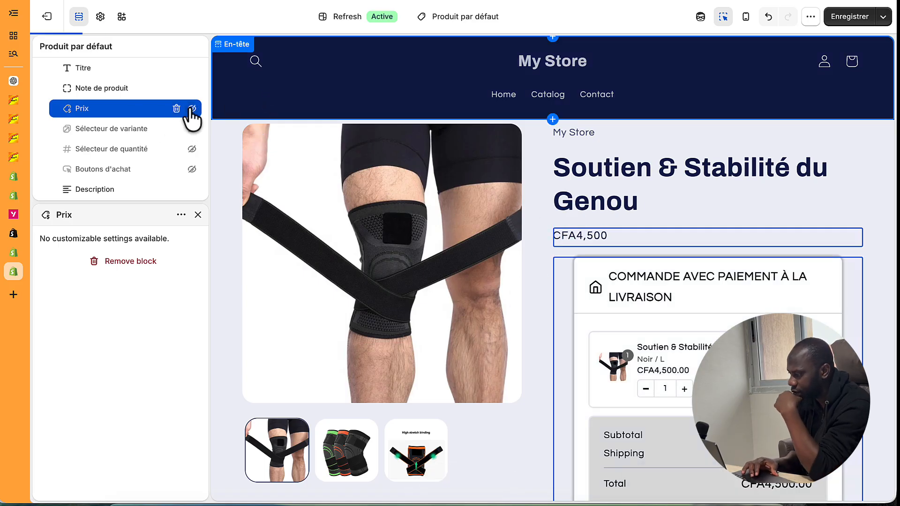
left_click(847, 17)
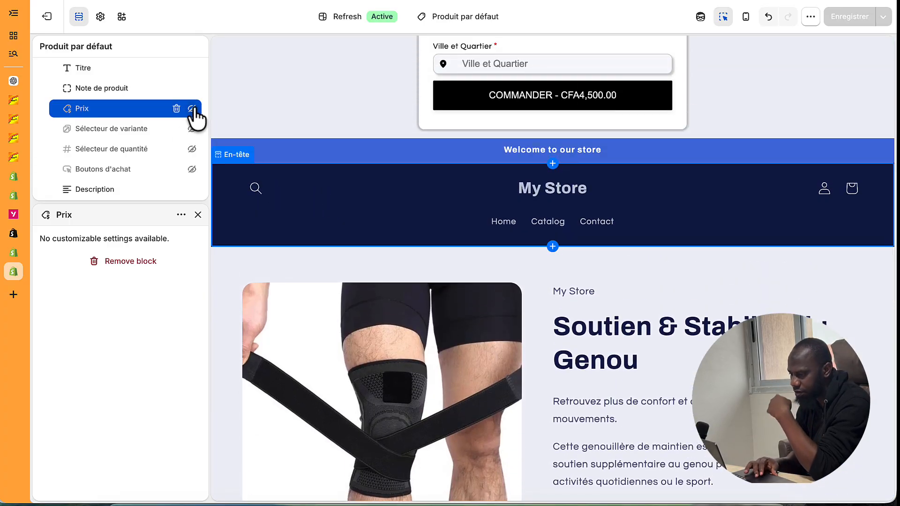
left_click(192, 109)
left_click(845, 15)
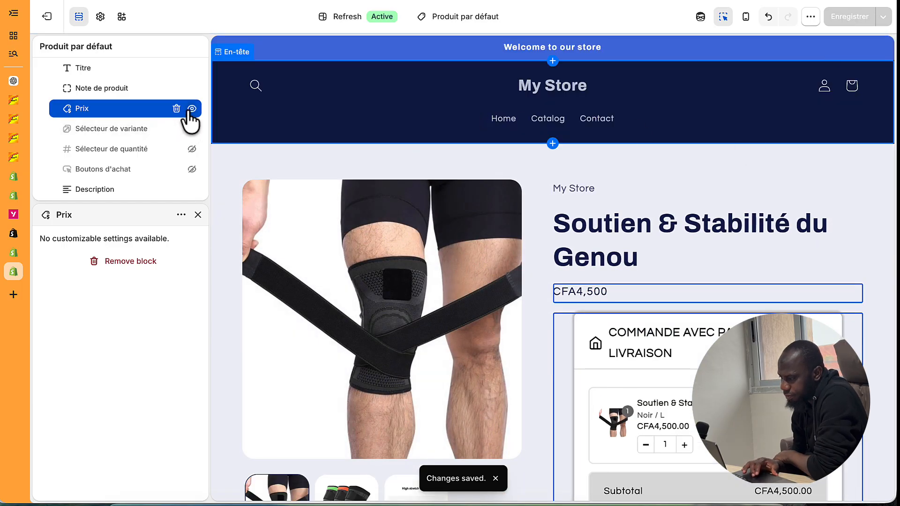
left_click(192, 109)
left_click(845, 17)
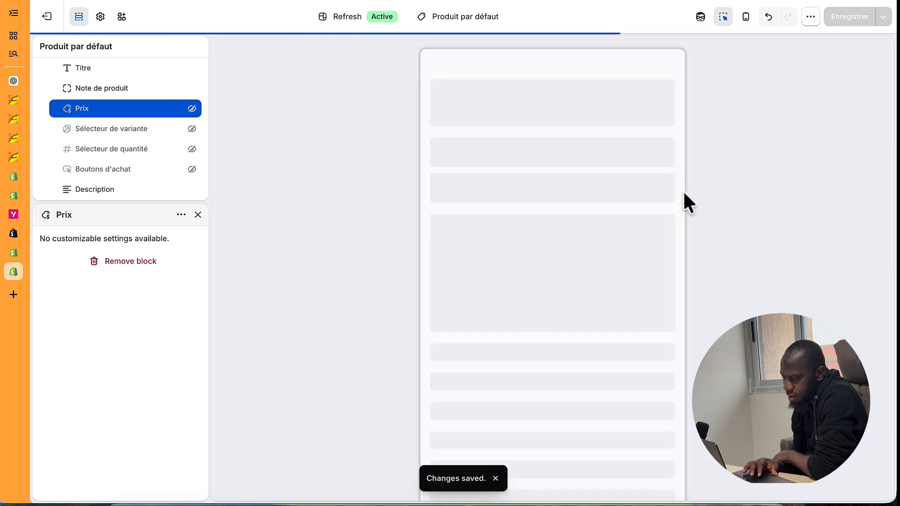
scroll(683, 192, "down", 17)
scroll(684, 192, "up", 7)
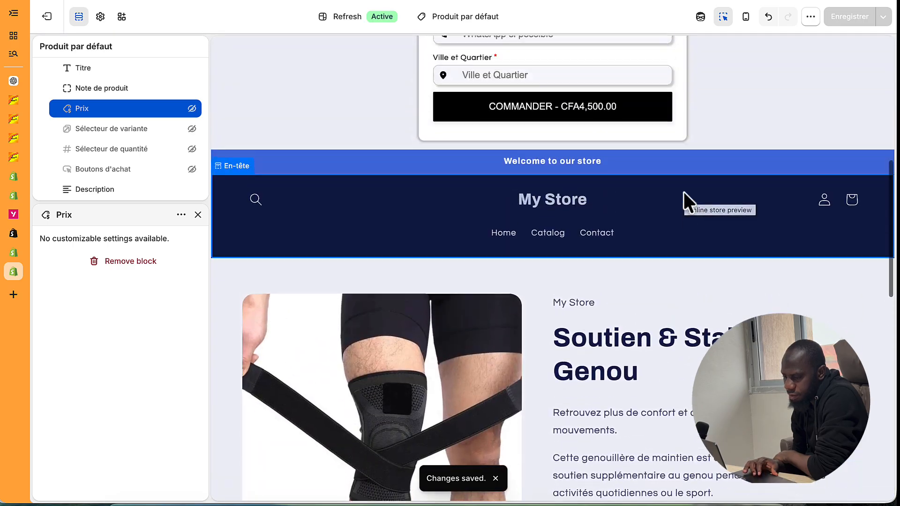
scroll(684, 192, "down", 7)
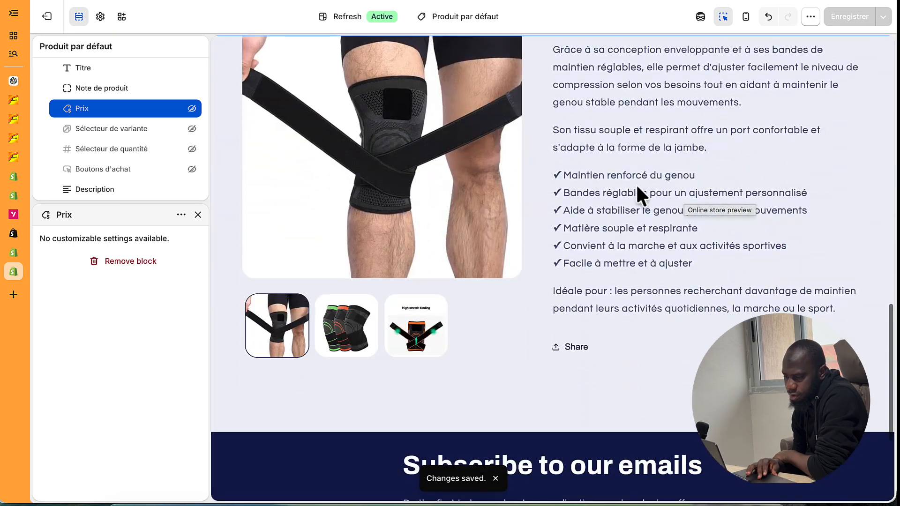
left_click(192, 108)
left_click(830, 18)
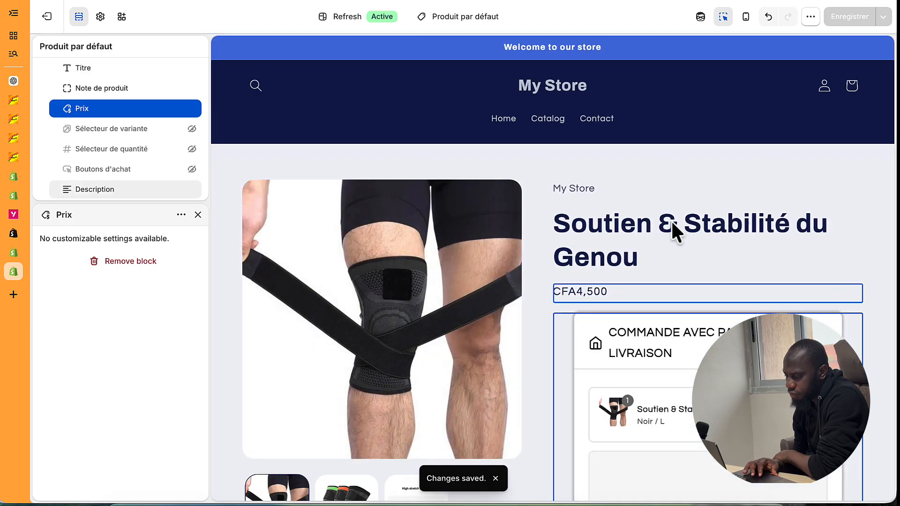
scroll(660, 386, "down", 3)
scroll(661, 390, "down", 2)
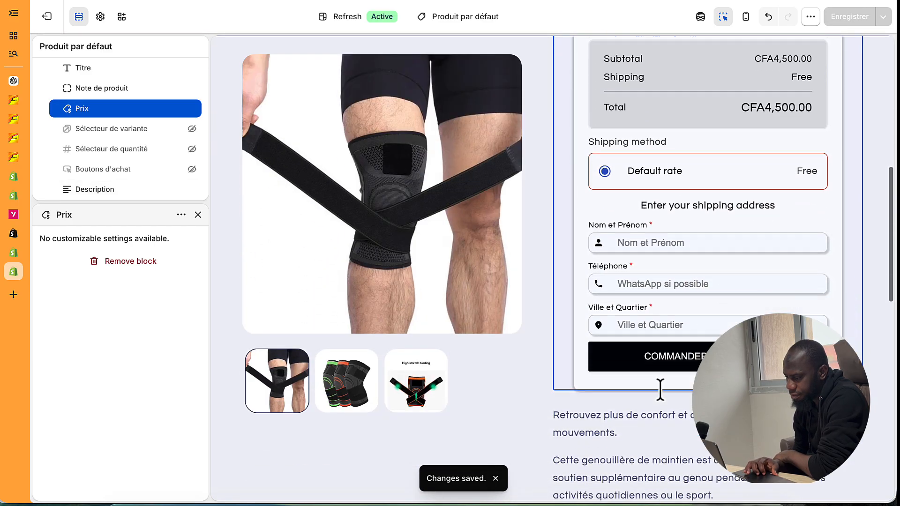
scroll(660, 390, "up", 5)
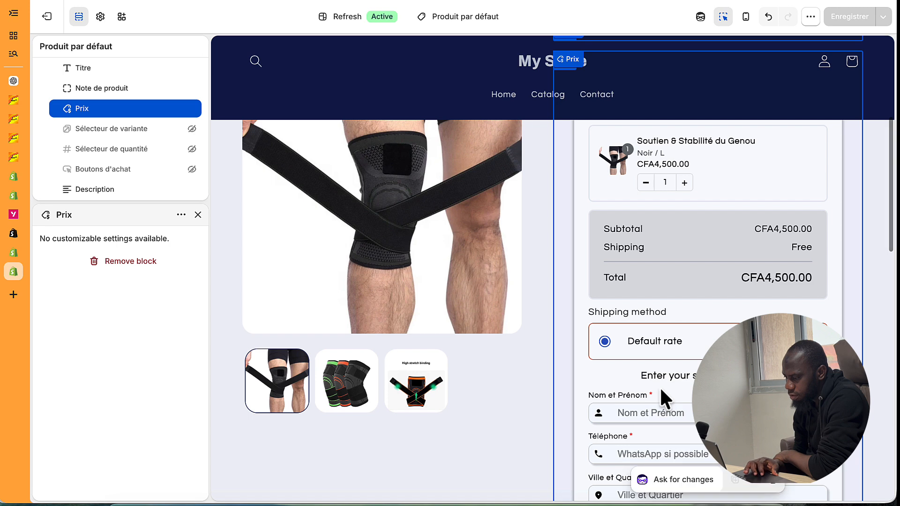
scroll(661, 391, "down", 4)
scroll(661, 391, "up", 2)
scroll(661, 396, "up", 3)
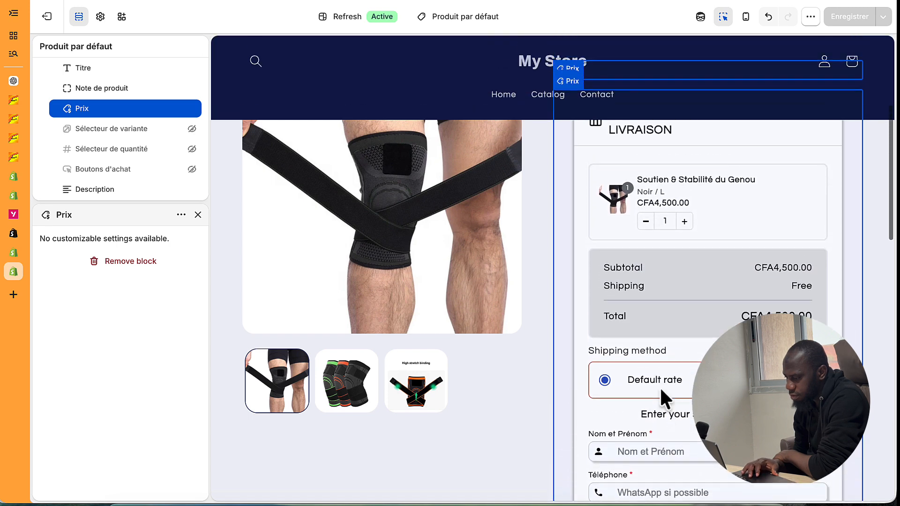
left_click(681, 239)
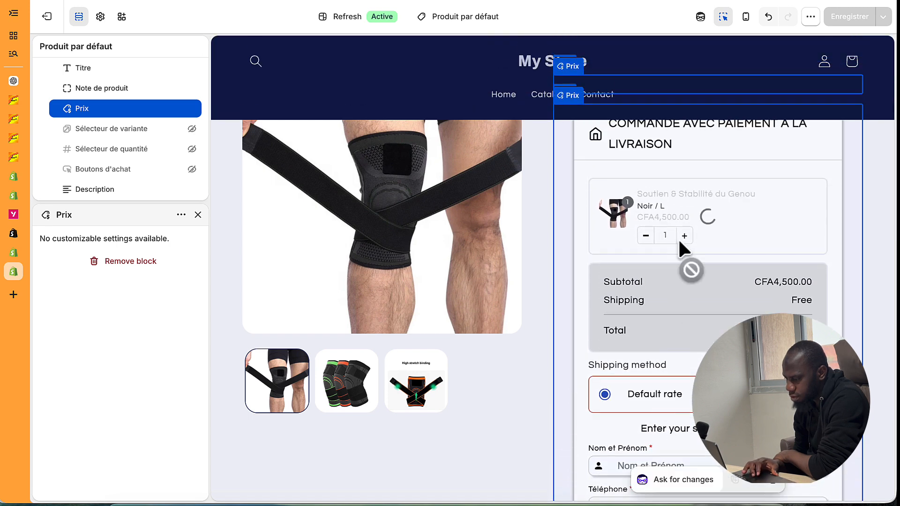
left_click(646, 236)
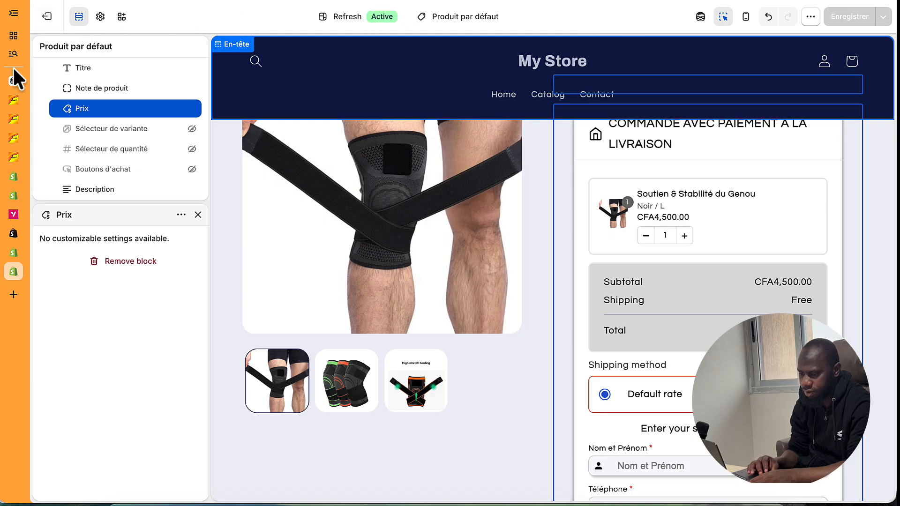
- Start a new offer under Releasit's Boosteur de Ventes > Offres de Quantité
left_click(13, 253)
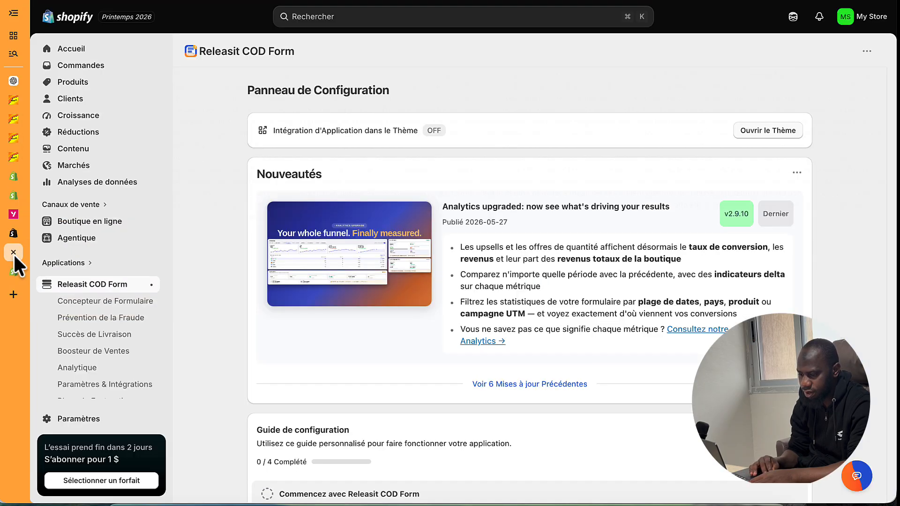
left_click(92, 355)
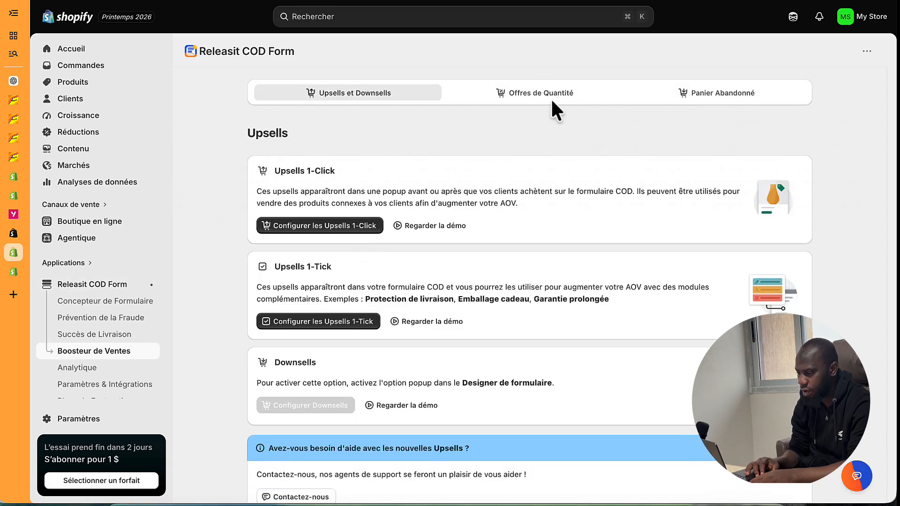
left_click(550, 96)
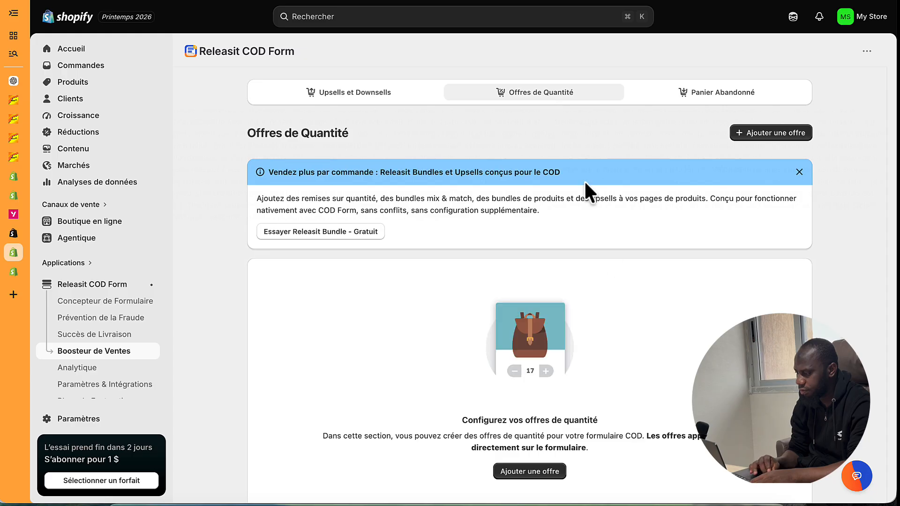
left_click(752, 133)
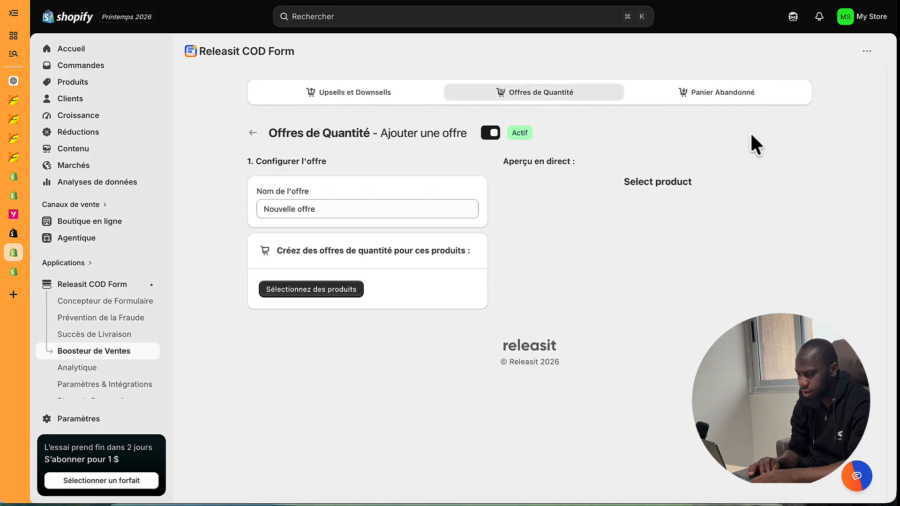
- Add Soutien & Stabilité du Genou to the offer, producing a 1-item tier and a 2-item 25%-off tier
left_click(312, 290)
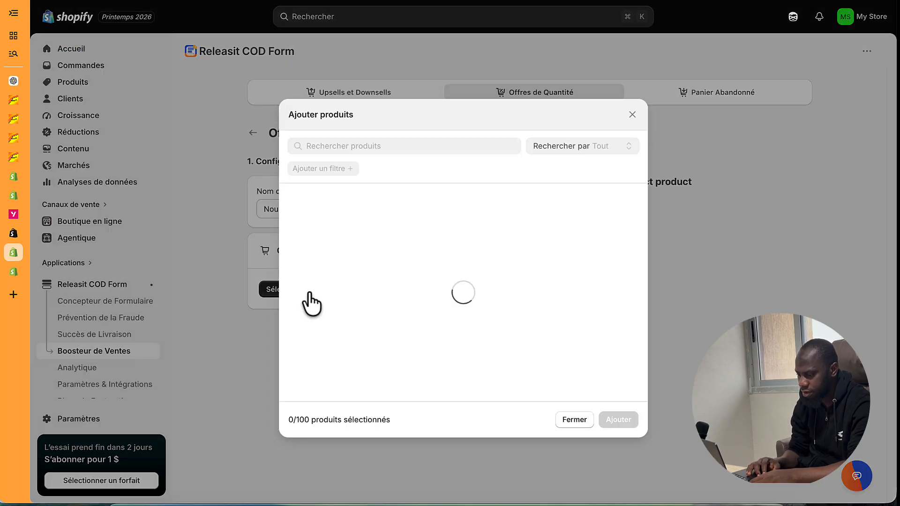
left_click(349, 213)
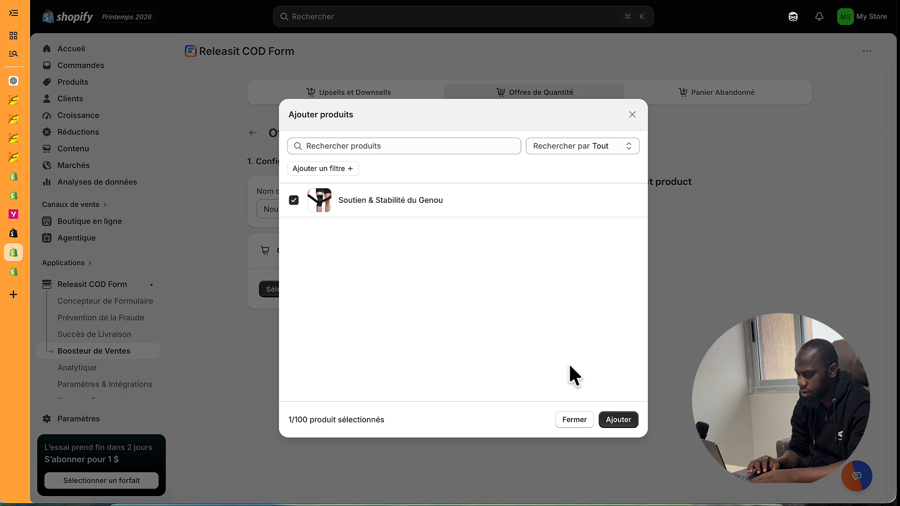
left_click(619, 420)
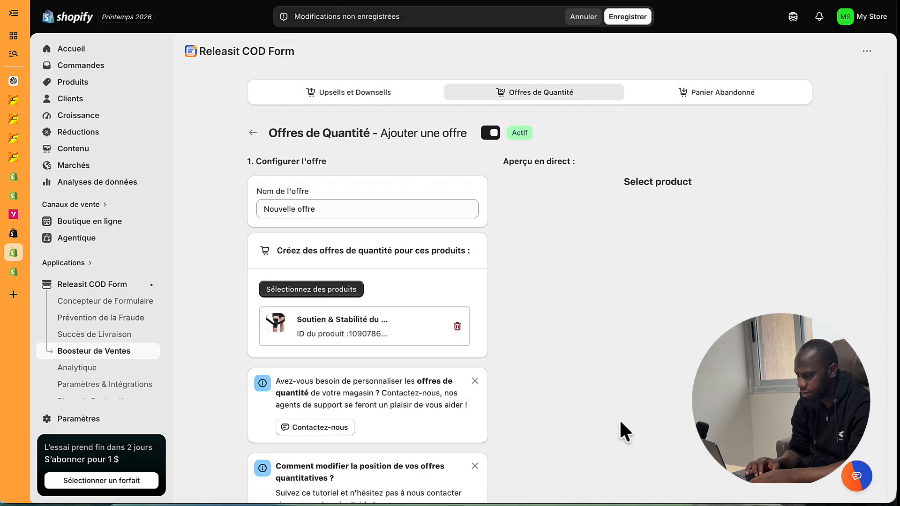
scroll(593, 304, "down", 1)
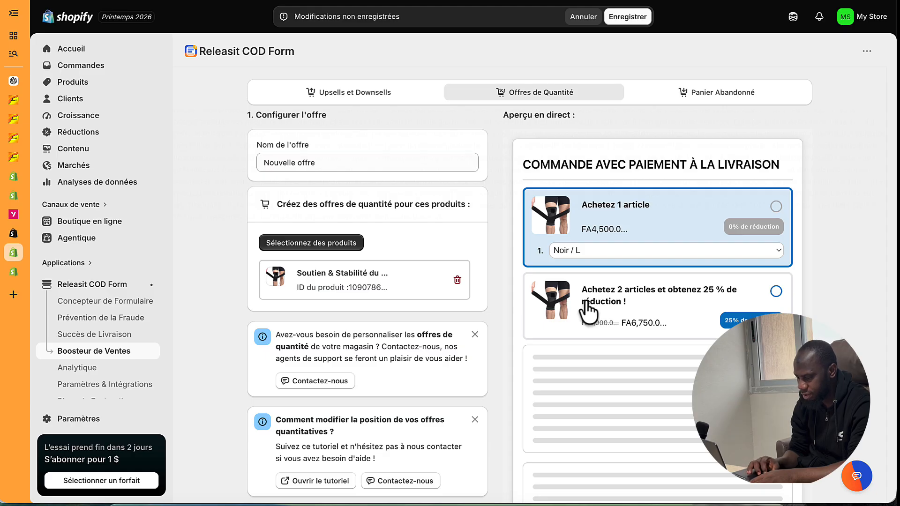
scroll(393, 337, "down", 5)
scroll(396, 345, "up", 4)
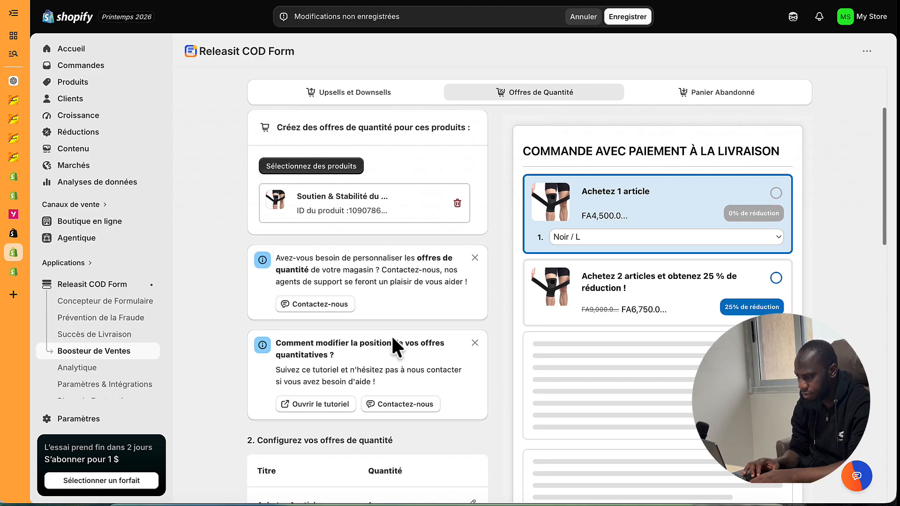
scroll(412, 329, "down", 7)
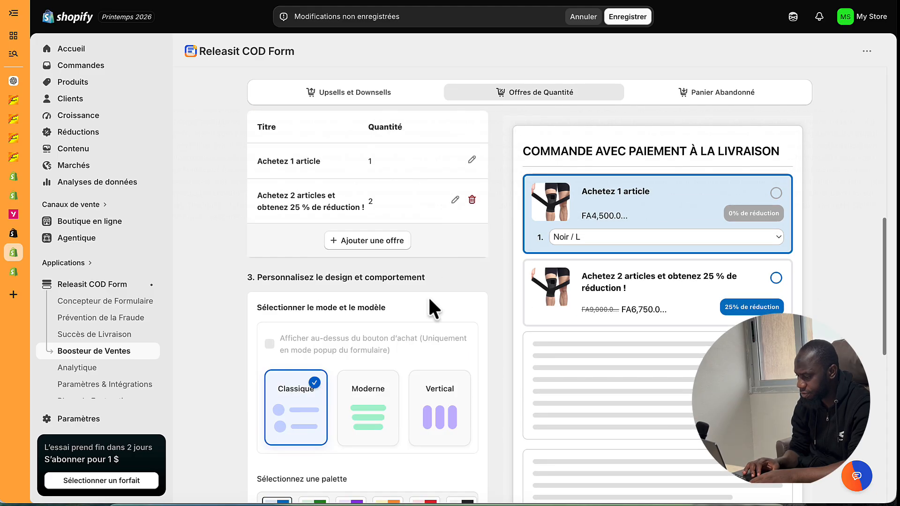
- Delete the 'Achetez 2 articles' tier and erase the '0% de réduction' badge from 'Achetez 1 article'
left_click(472, 200)
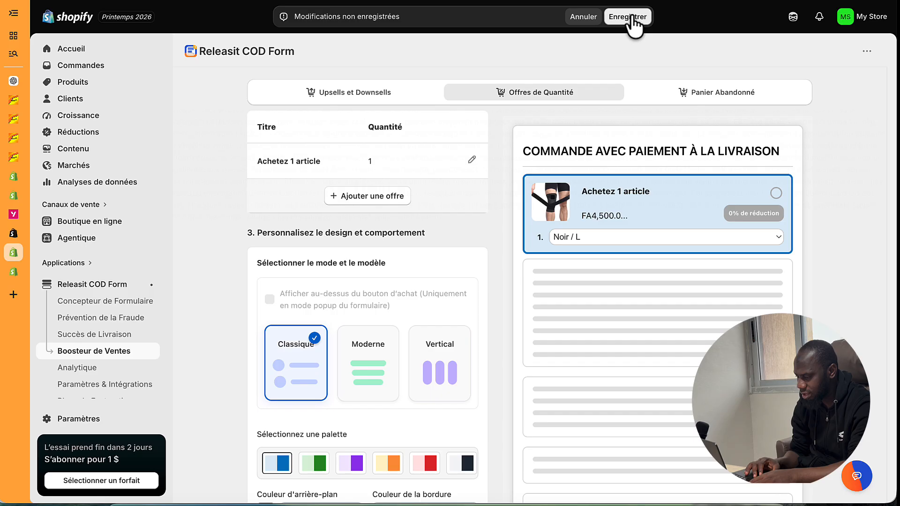
scroll(433, 242, "up", 3)
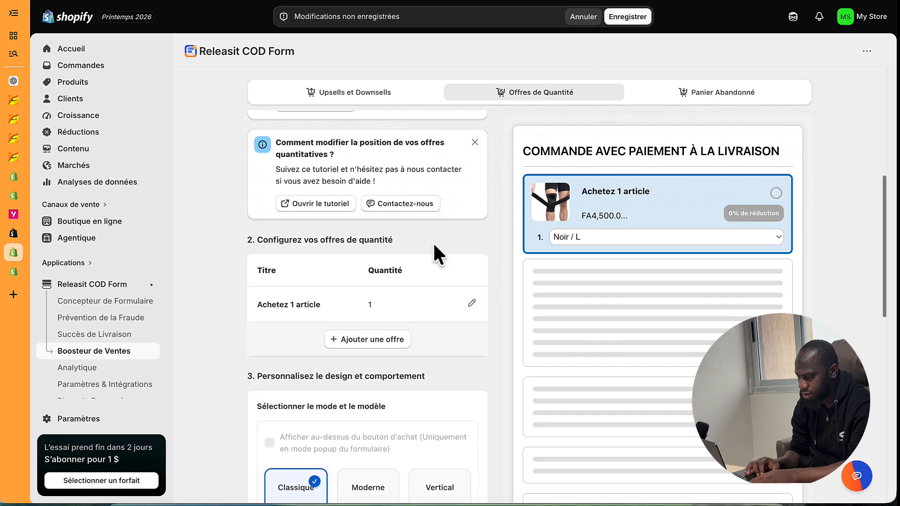
left_click(472, 275)
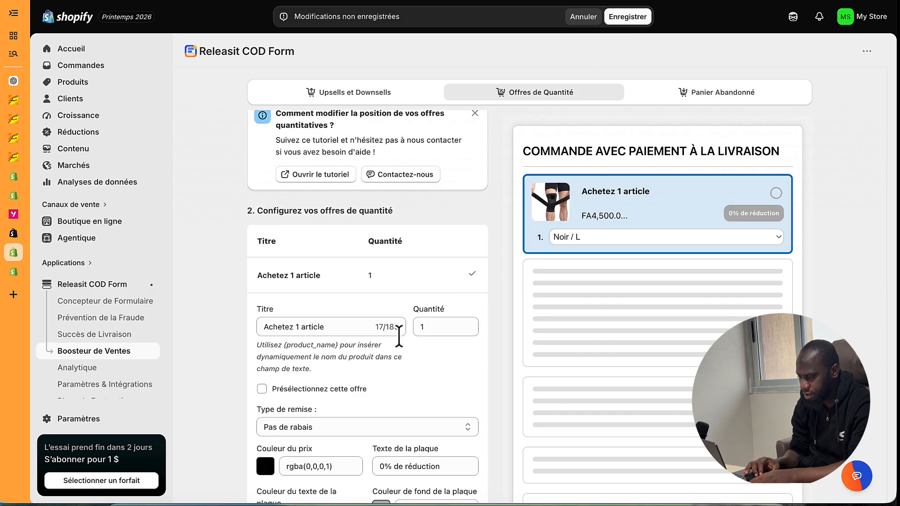
scroll(399, 337, "down", 4)
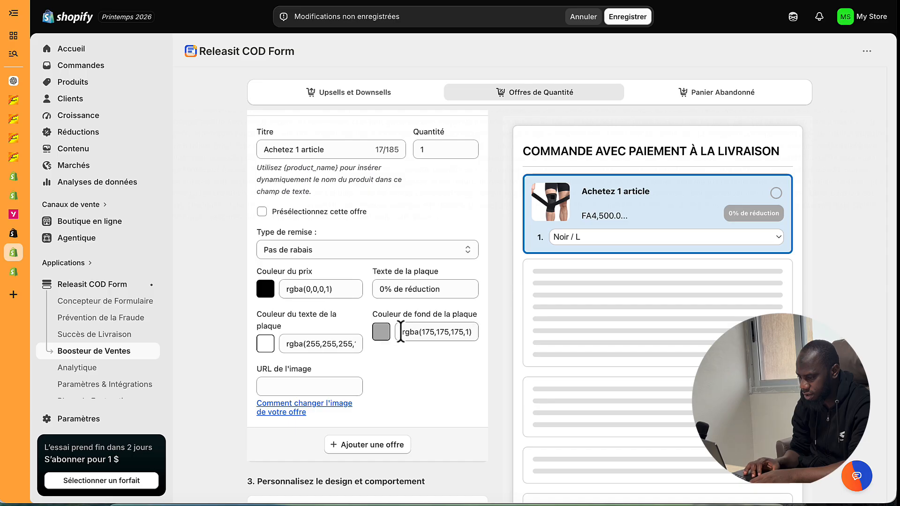
triple_click(402, 289)
key("BackSpace")
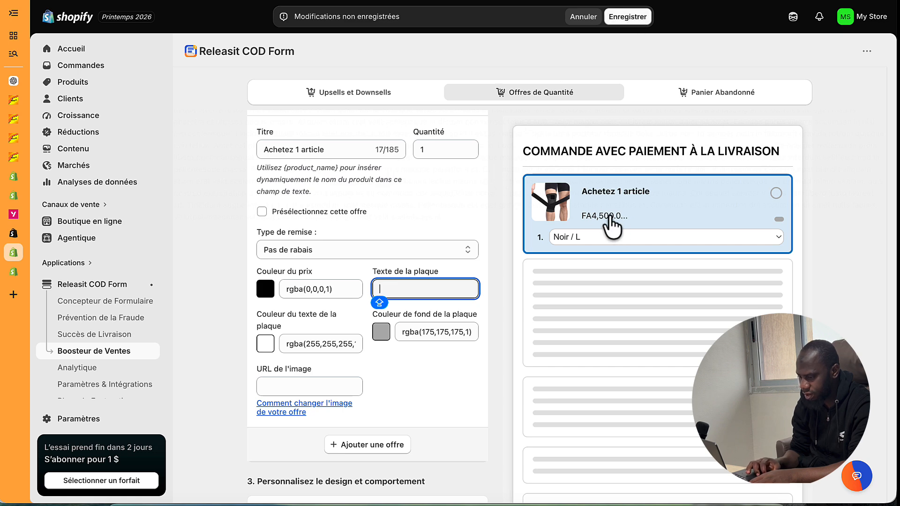
- Scroll through the offer settings and live preview to review the single-item offer
scroll(412, 313, "up", 4)
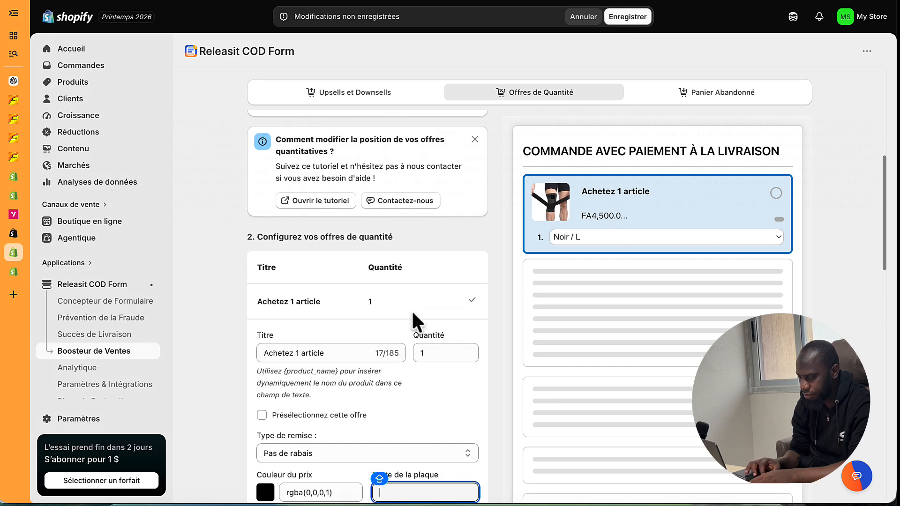
scroll(413, 313, "up", 3)
scroll(413, 313, "down", 15)
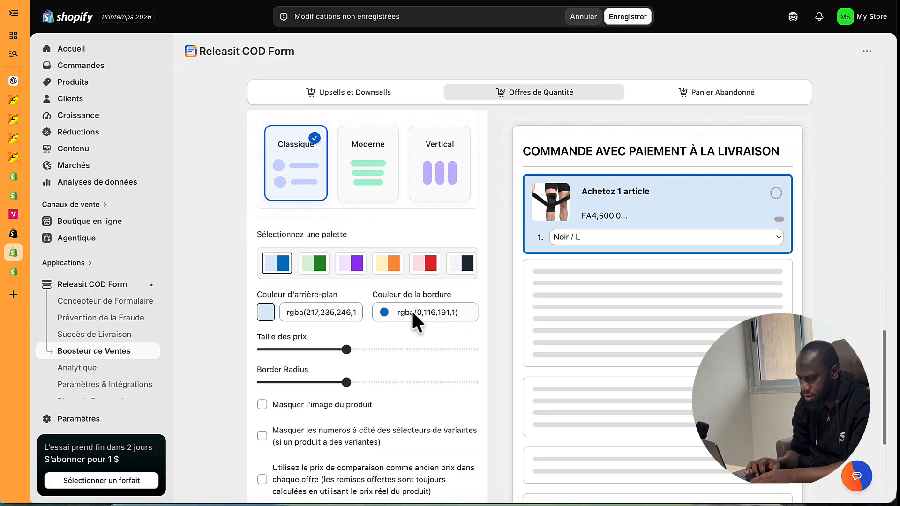
scroll(412, 313, "down", 5)
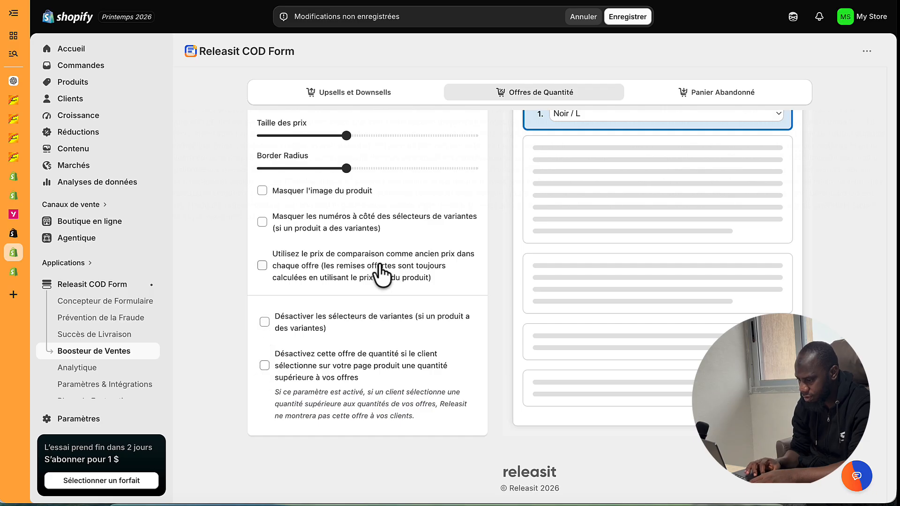
scroll(321, 272, "up", 10)
scroll(382, 275, "up", 5)
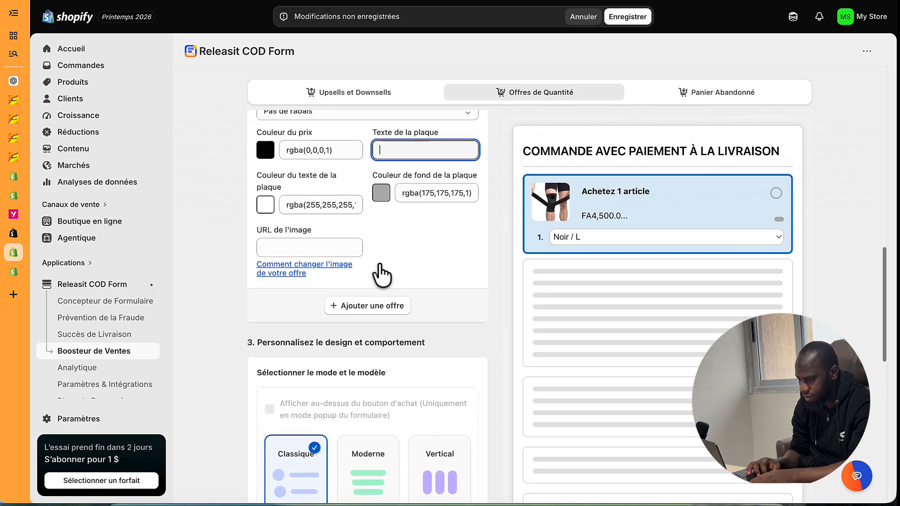
scroll(382, 275, "up", 2)
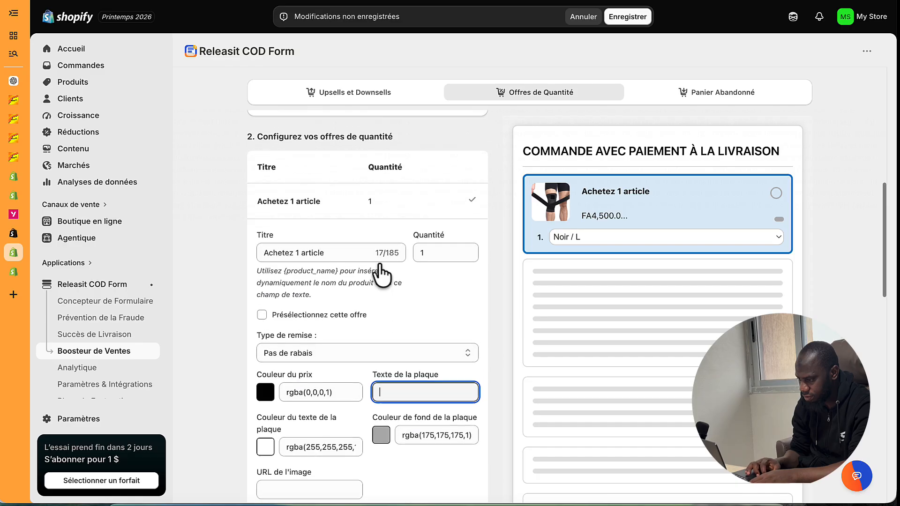
scroll(382, 275, "down", 10)
scroll(382, 275, "up", 7)
scroll(380, 262, "up", 10)
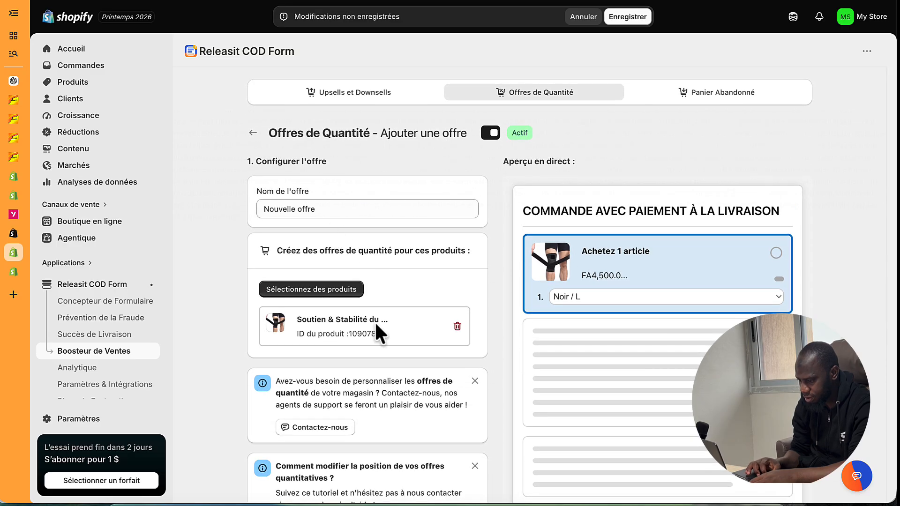
scroll(375, 322, "down", 8)
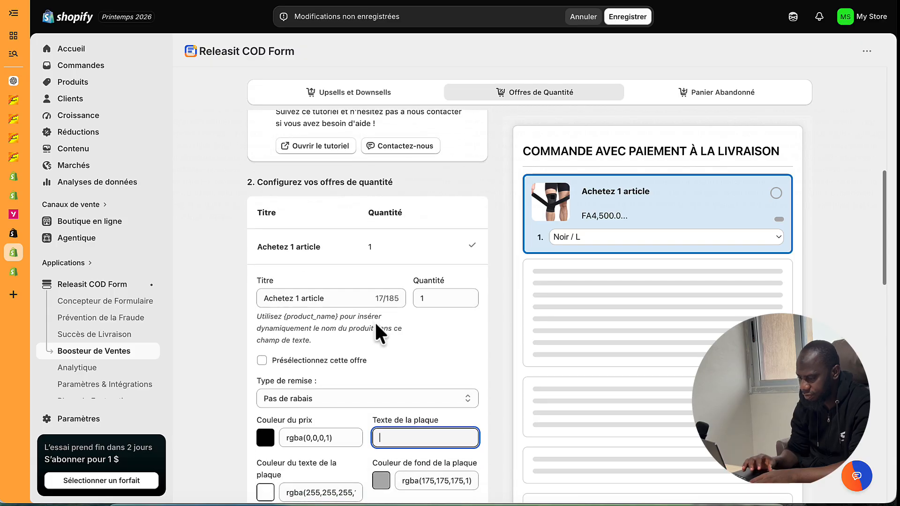
key("Caps_Lock")
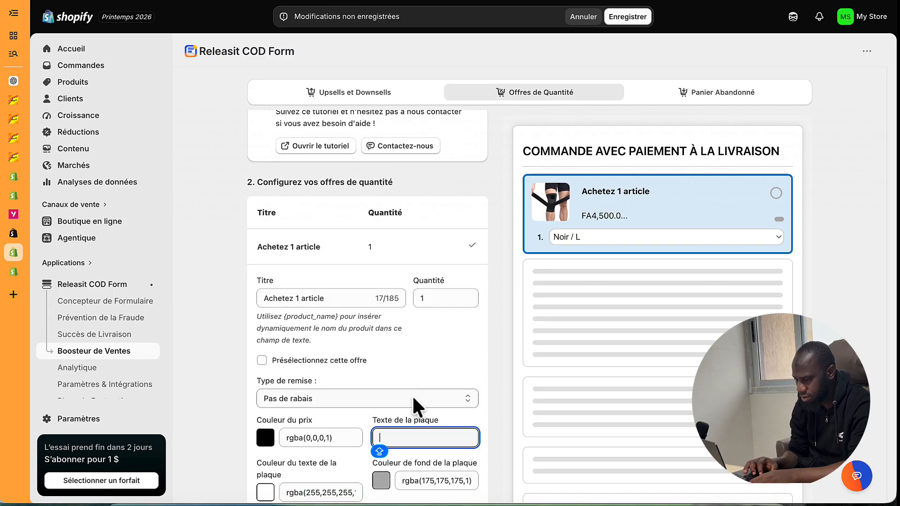
scroll(412, 395, "down", 5)
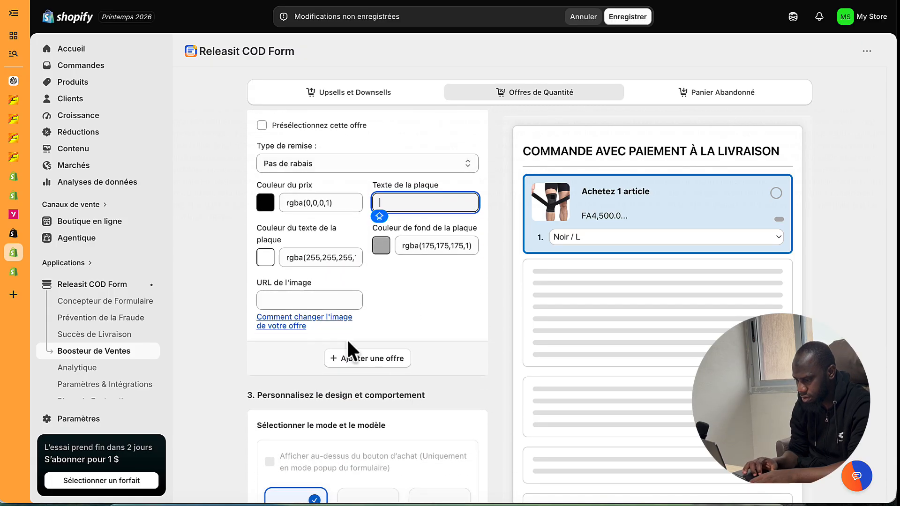
scroll(356, 342, "down", 7)
- Try the Moderne and vertical offer layouts, then return to the Classique template
left_click(373, 167)
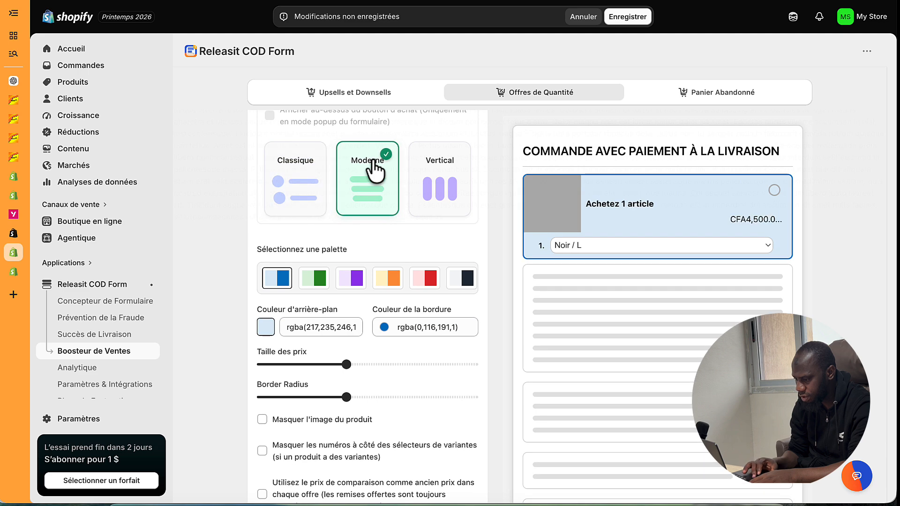
left_click(443, 195)
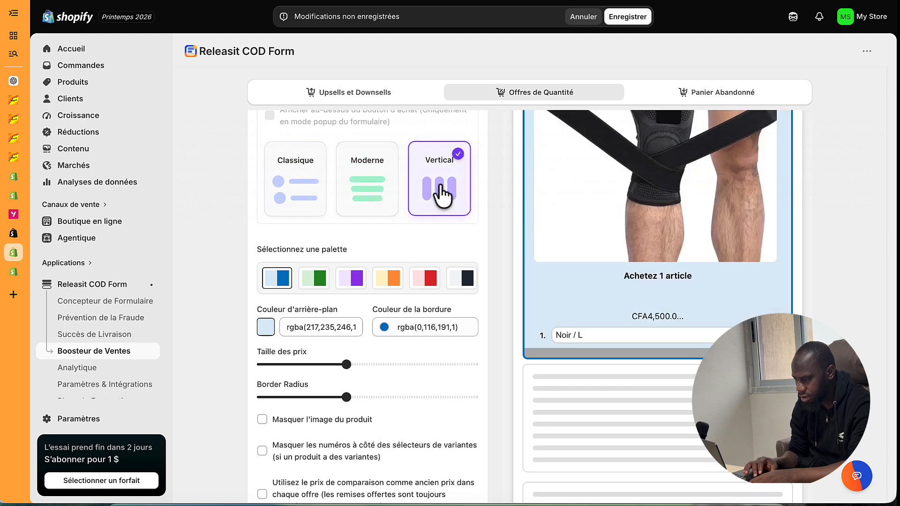
left_click(354, 187)
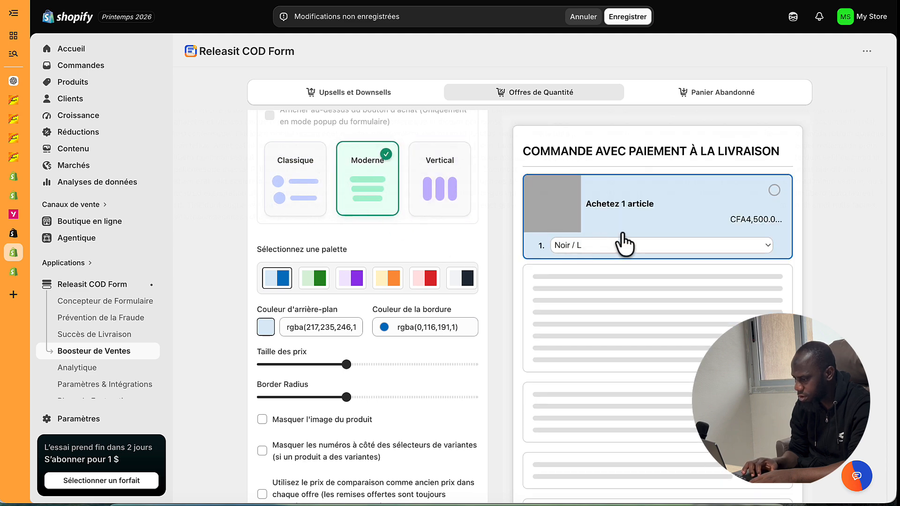
scroll(637, 234, "up", 1)
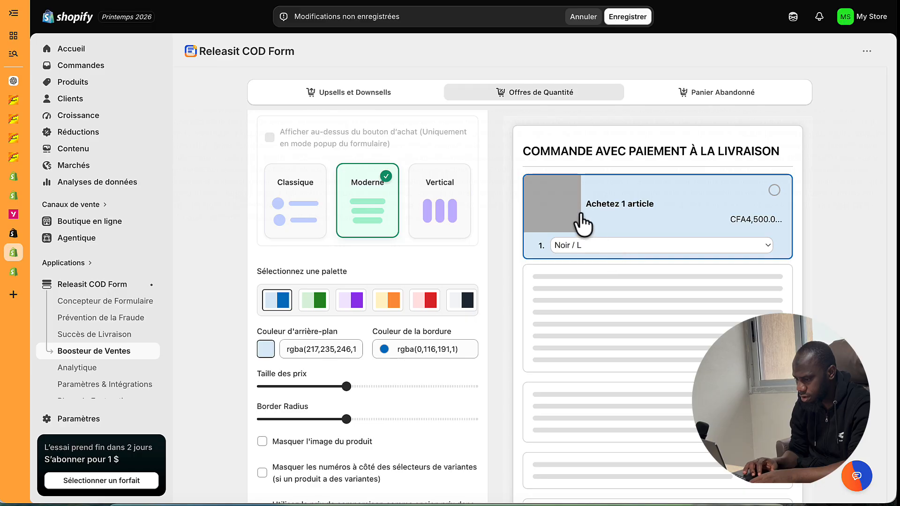
left_click(308, 221)
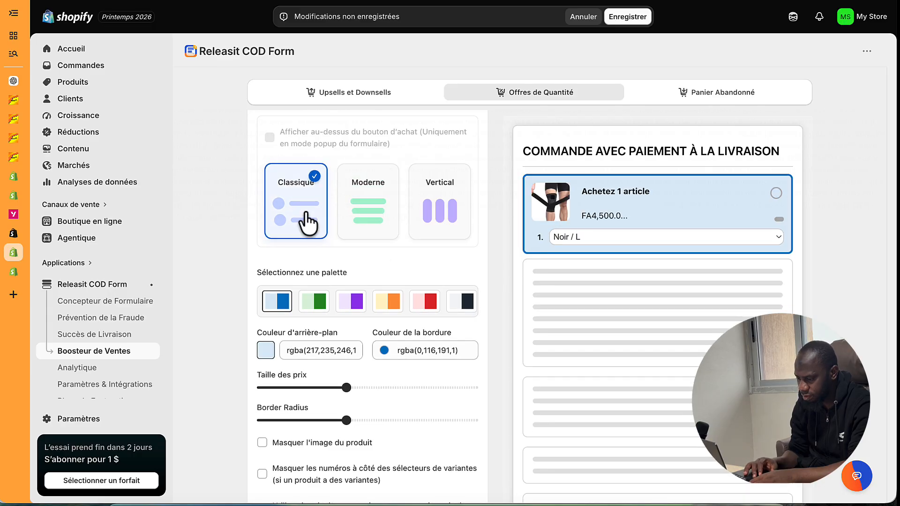
scroll(320, 285, "down", 3)
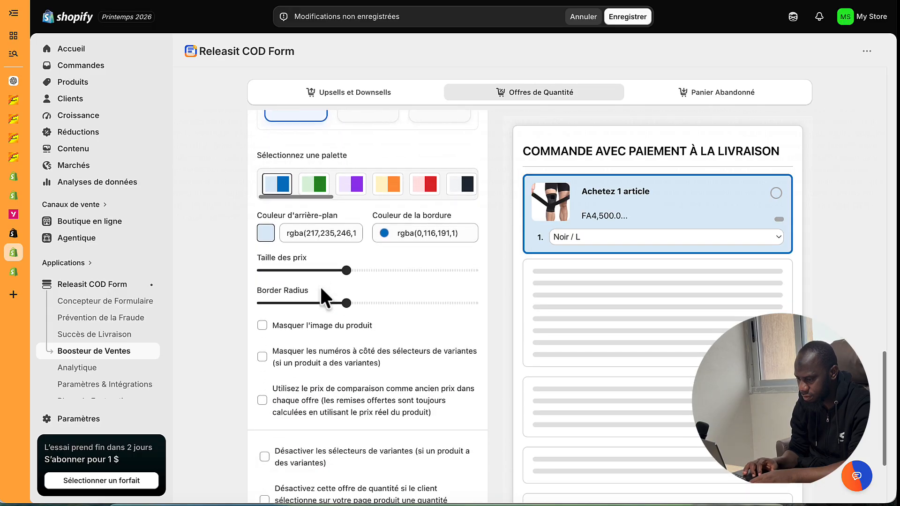
scroll(281, 324, "up", 2)
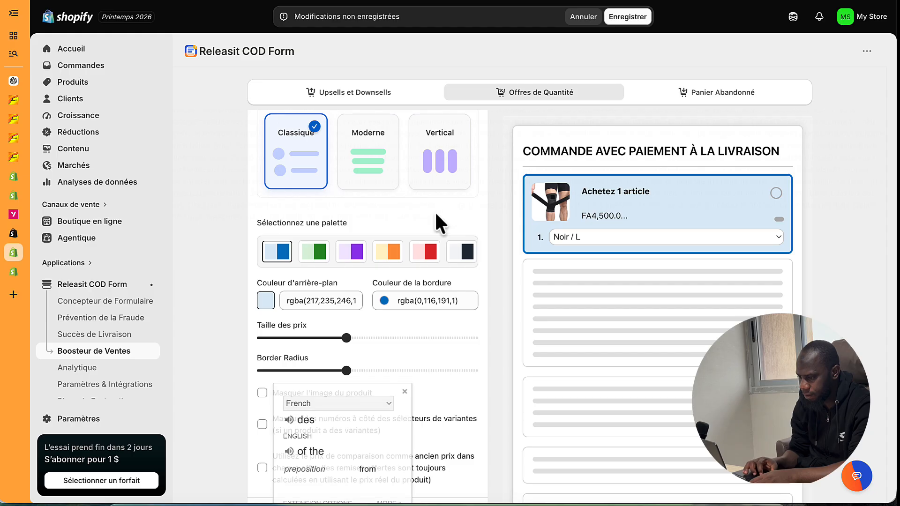
scroll(436, 215, "up", 6)
scroll(436, 215, "up", 3)
scroll(437, 214, "down", 1)
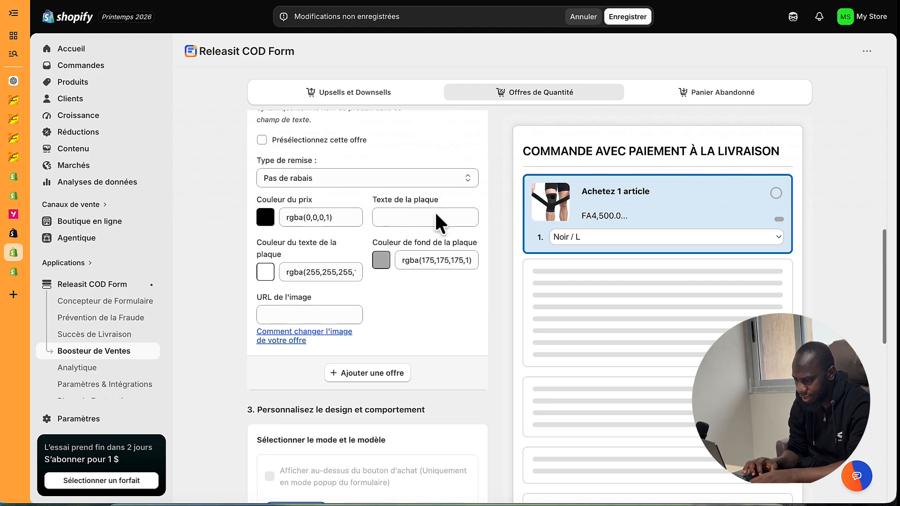
scroll(436, 215, "up", 1)
scroll(435, 211, "up", 1)
- Keep the 1-item tier without any discount and save the quantity offer settings
left_click(407, 261)
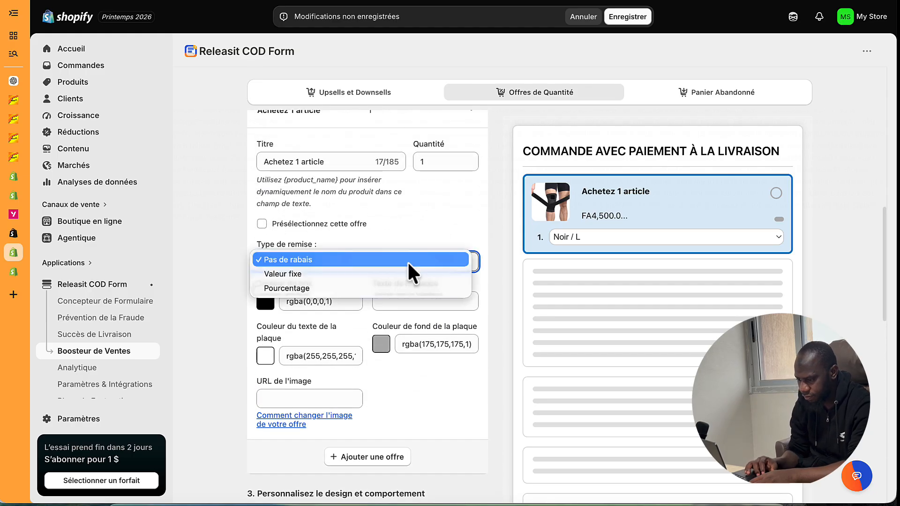
left_click(402, 258)
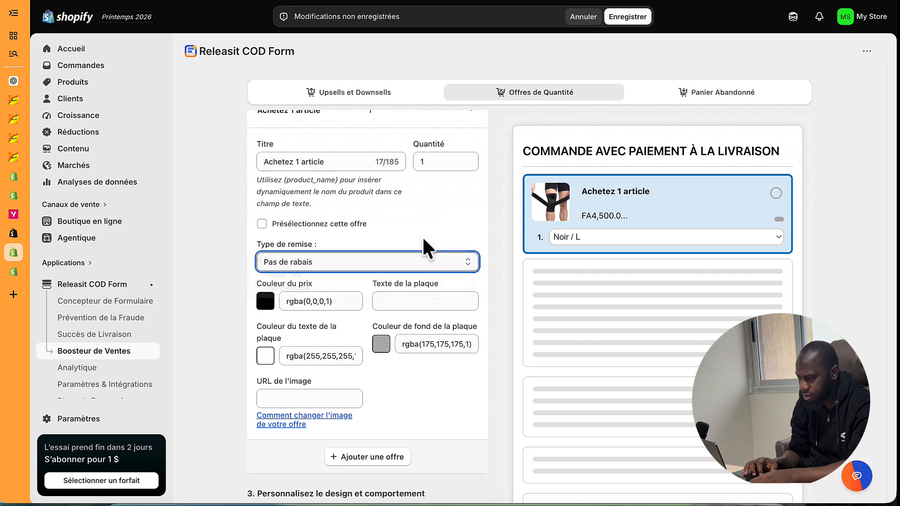
scroll(422, 236, "up", 1)
scroll(411, 231, "up", 3)
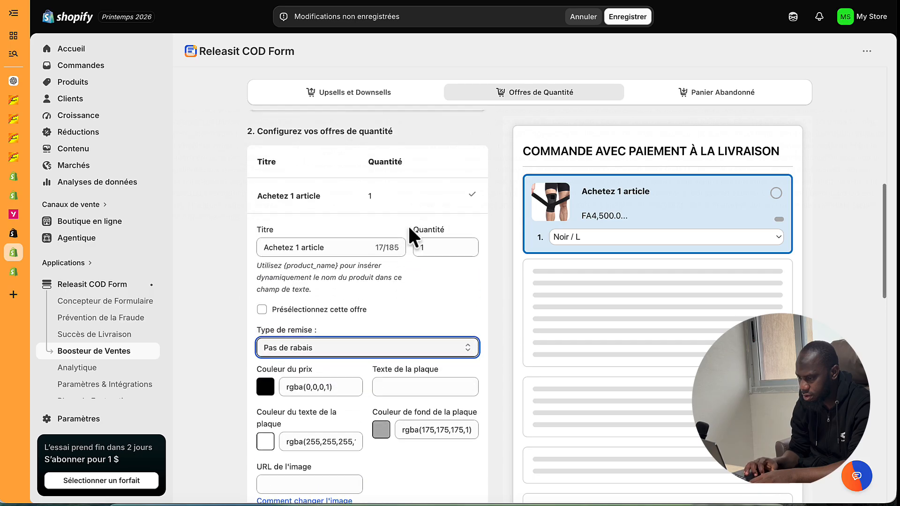
scroll(410, 230, "up", 2)
scroll(408, 225, "up", 1)
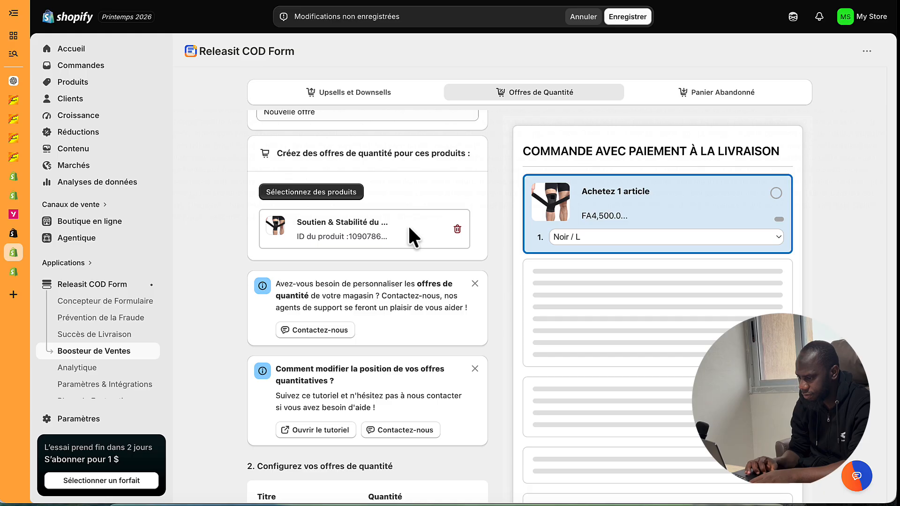
scroll(443, 305, "up", 3)
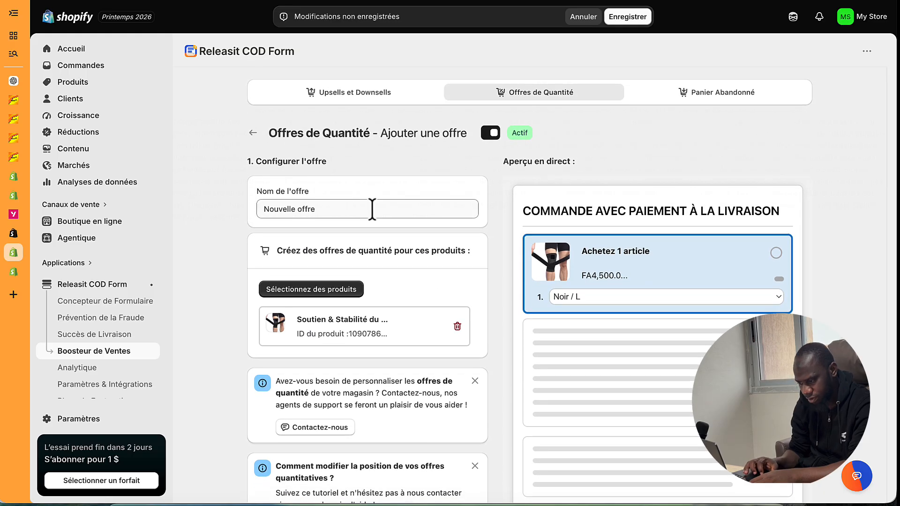
scroll(402, 300, "down", 8)
scroll(402, 294, "down", 6)
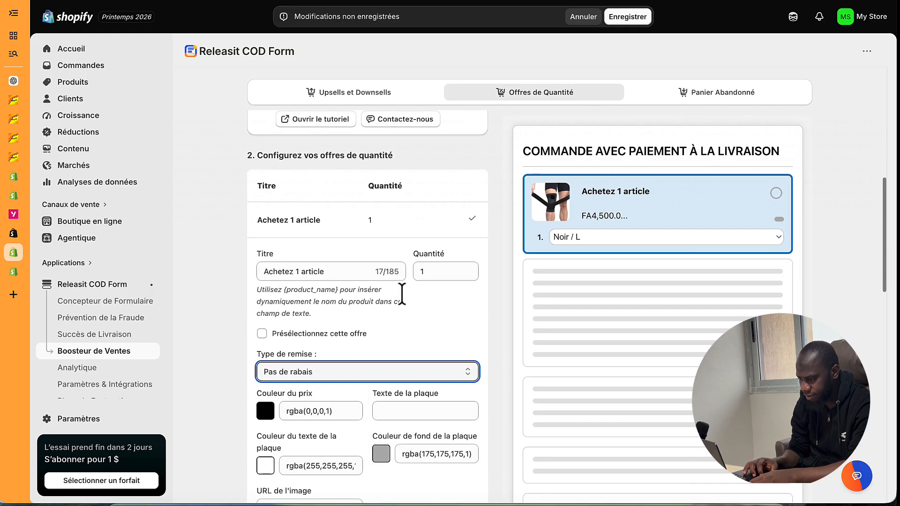
scroll(402, 294, "down", 2)
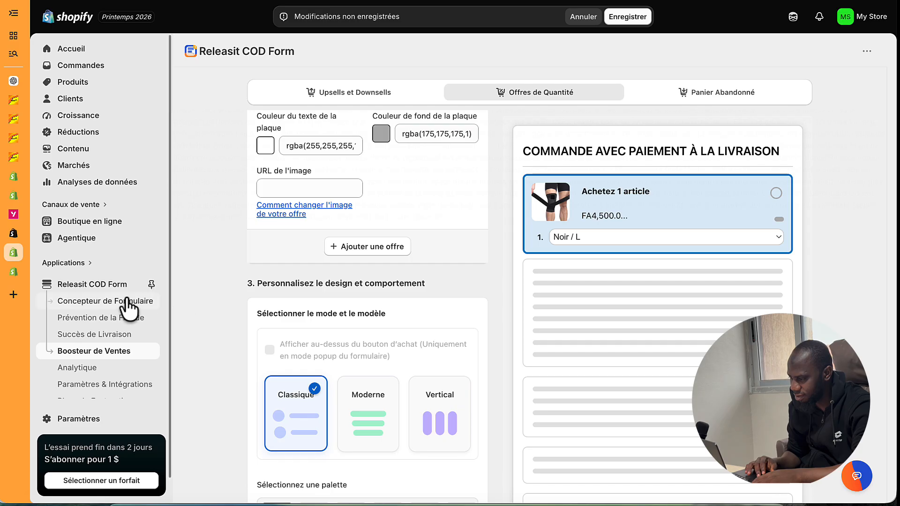
left_click(628, 17)
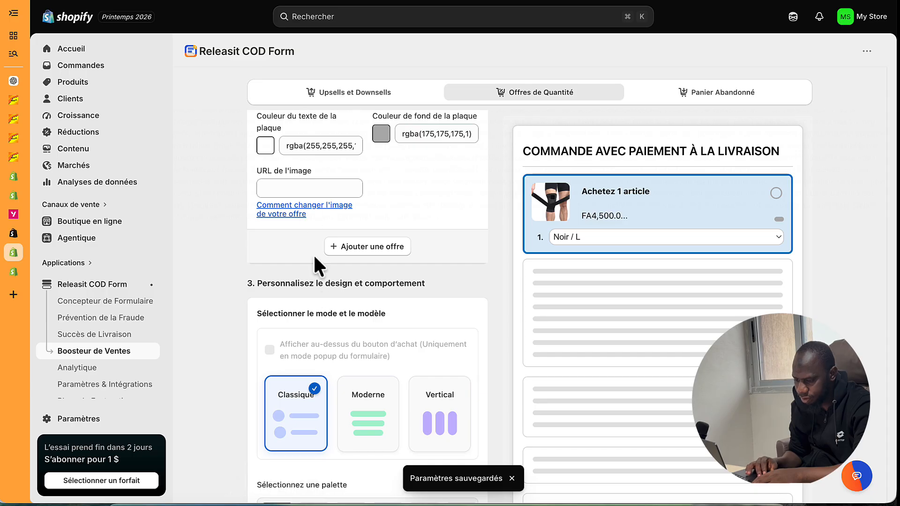
- Search the App Store for EASYSELL and install EasySell - COD Form & Upsells, approving its permissions
left_click(71, 264)
type("E")
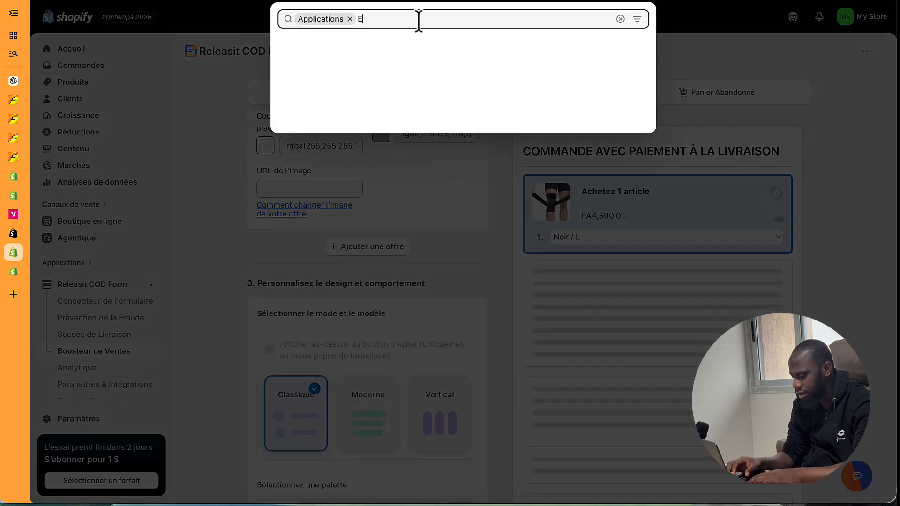
type("ASYSELL")
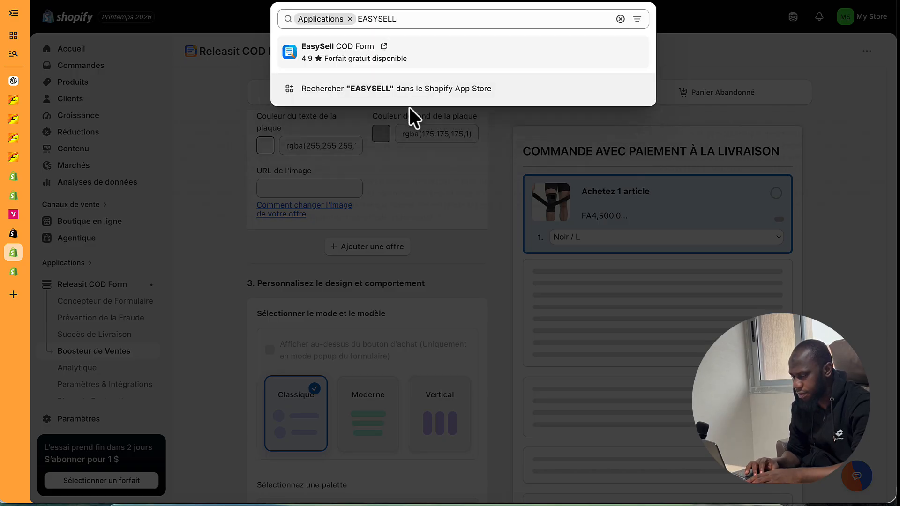
left_click(374, 88)
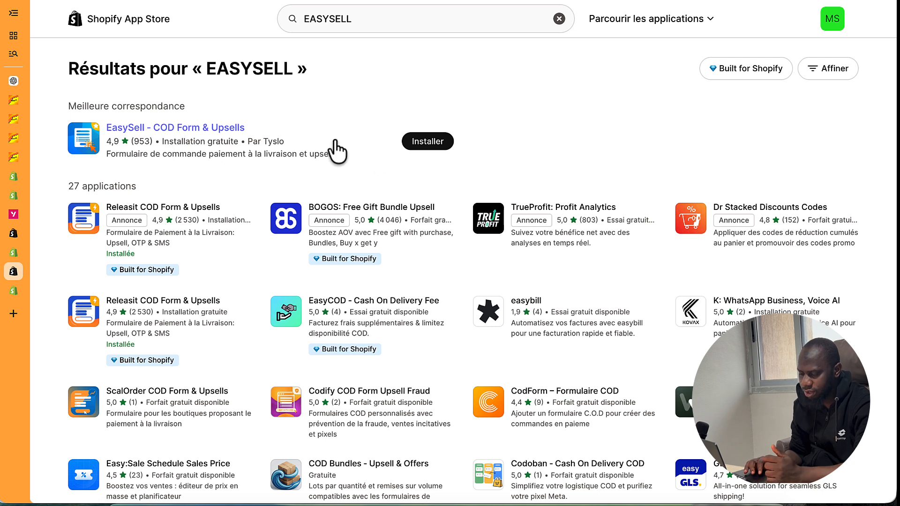
left_click(428, 141)
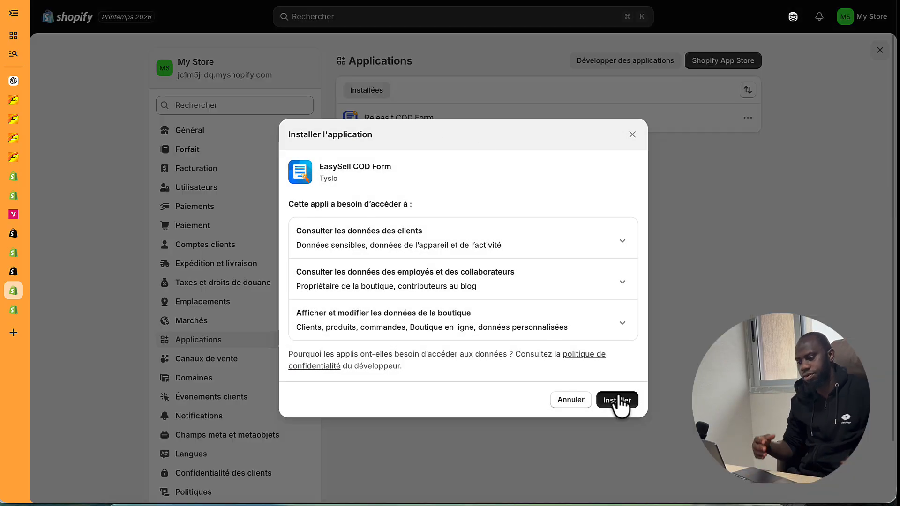
left_click(618, 402)
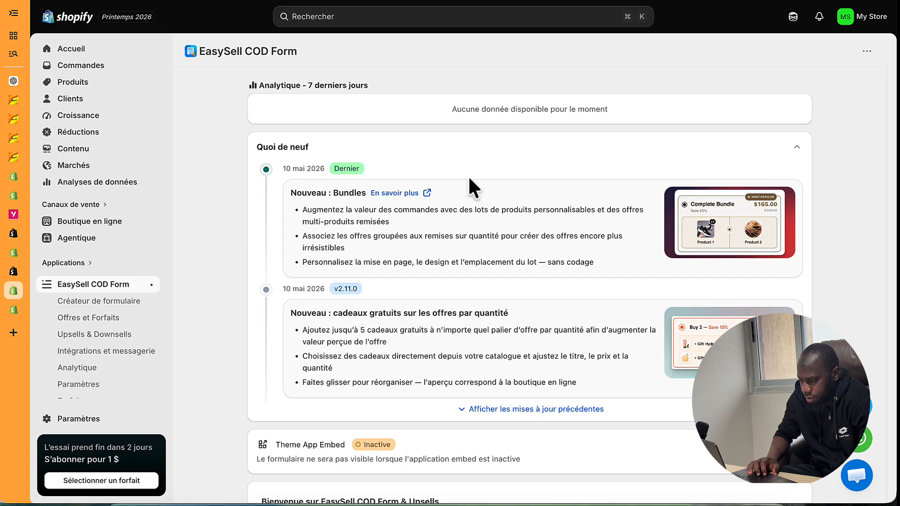
- Scroll through the EasySell dashboard's what's-new notes and its 0-of-2 setup guide
scroll(414, 252, "down", 3)
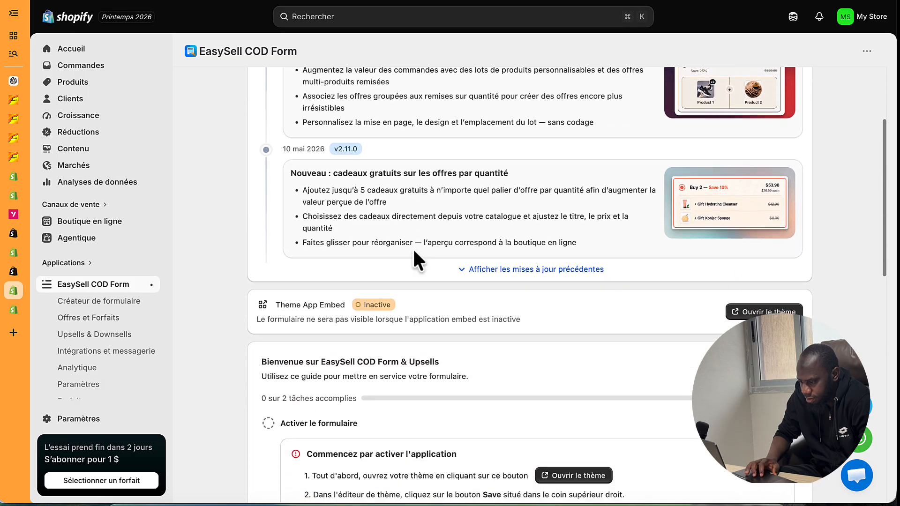
scroll(413, 252, "down", 3)
scroll(413, 252, "up", 4)
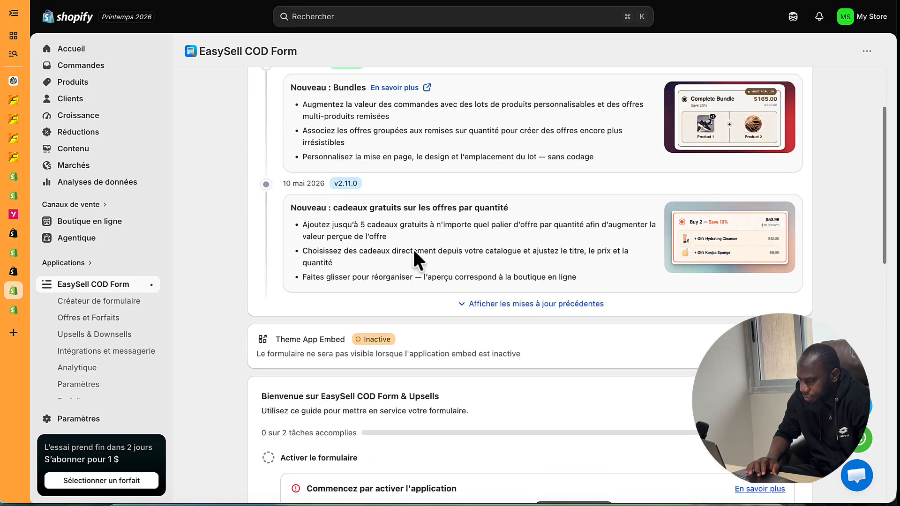
scroll(414, 253, "up", 2)
scroll(652, 391, "down", 2)
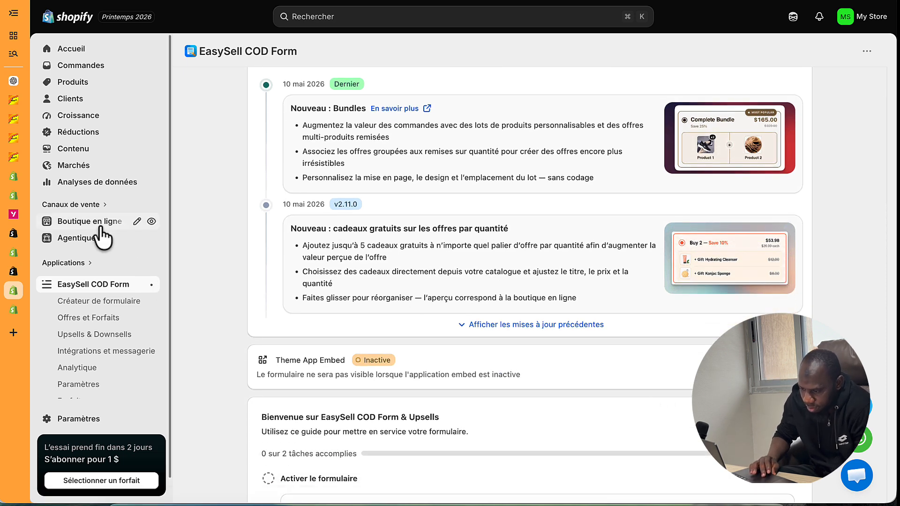
- Open the Releasit COD Form app and bring up its theme app embed settings
left_click(75, 263)
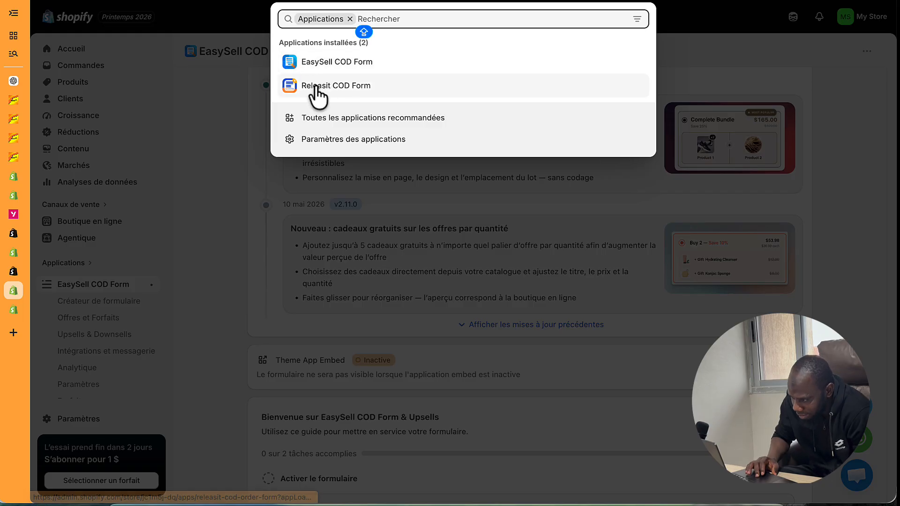
left_click(316, 87)
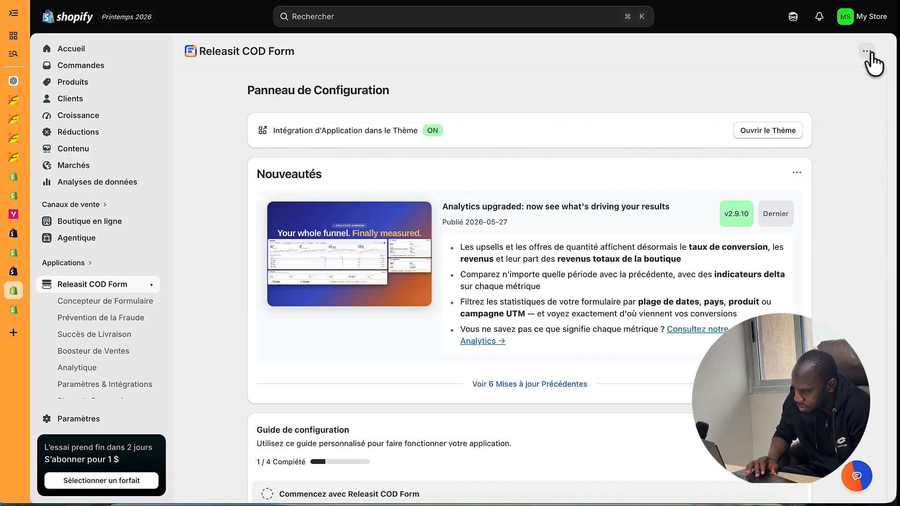
left_click(868, 52)
left_click(673, 148)
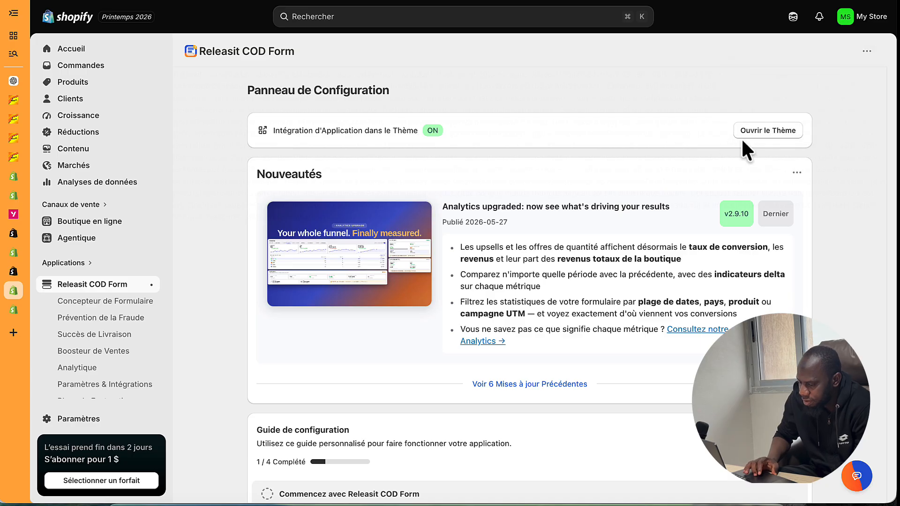
left_click(750, 135)
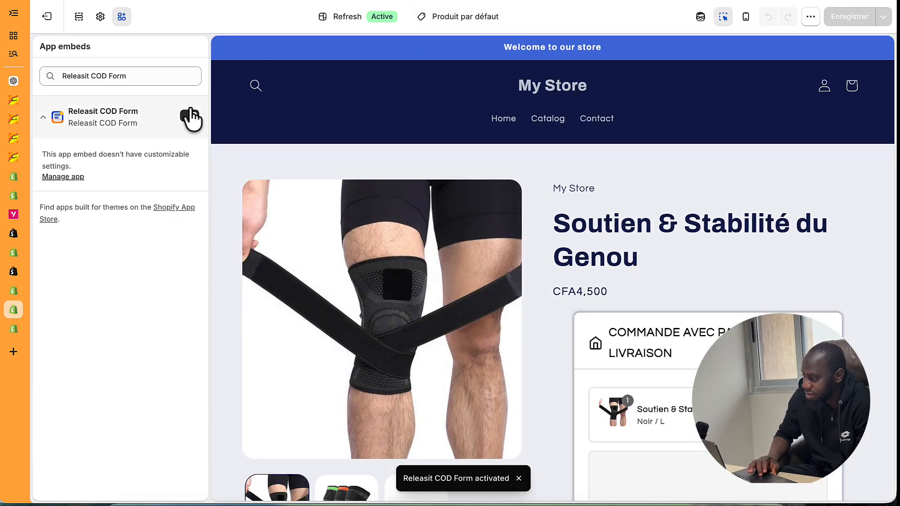
- Switch off the Releasit COD Form app embed, save the theme, and return to Releasit
left_click(190, 116)
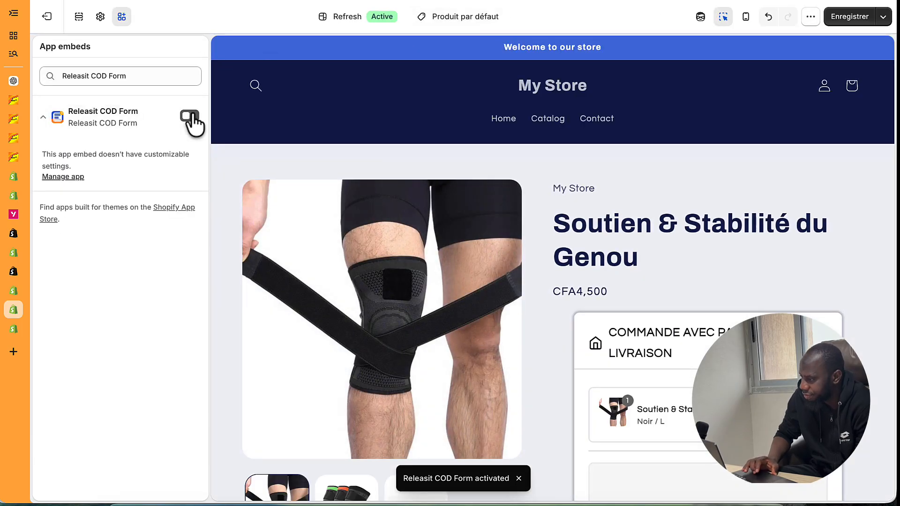
left_click(851, 18)
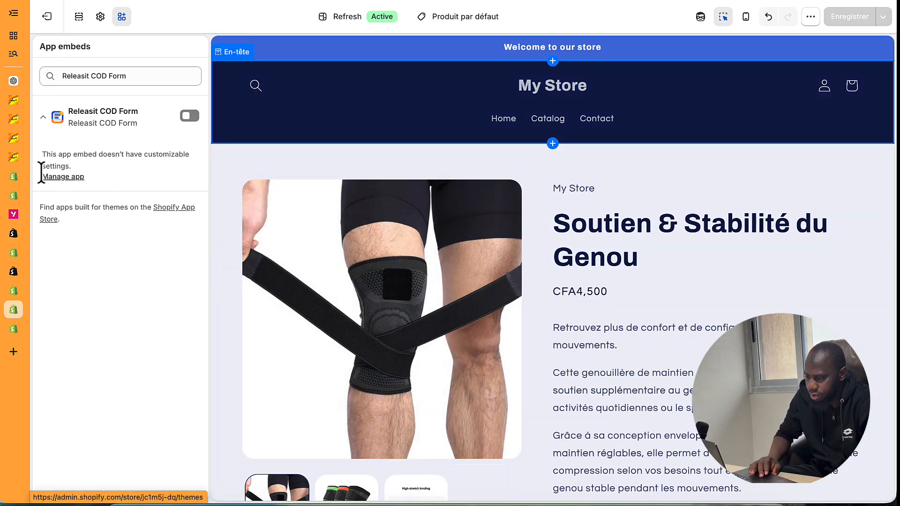
left_click(14, 292)
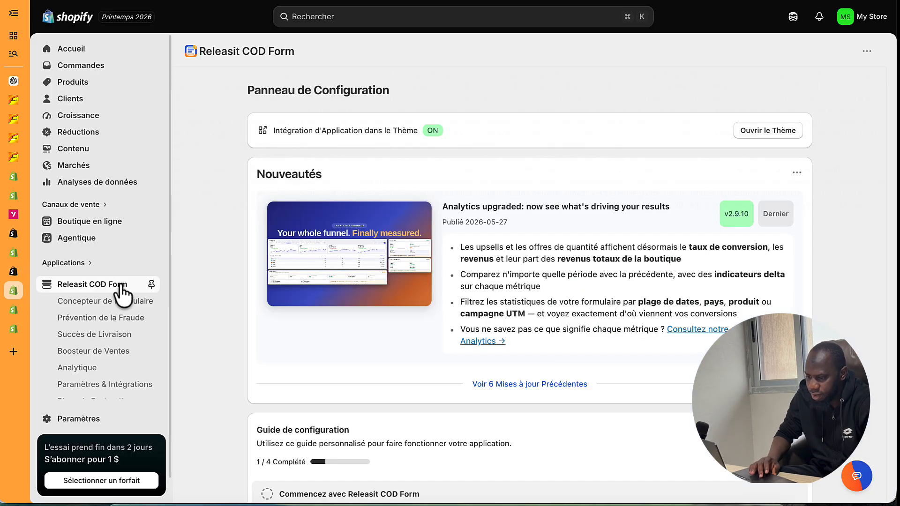
- Open EasySell COD Form from the installed apps and launch the theme from its setup guide
left_click(75, 263)
left_click(353, 86)
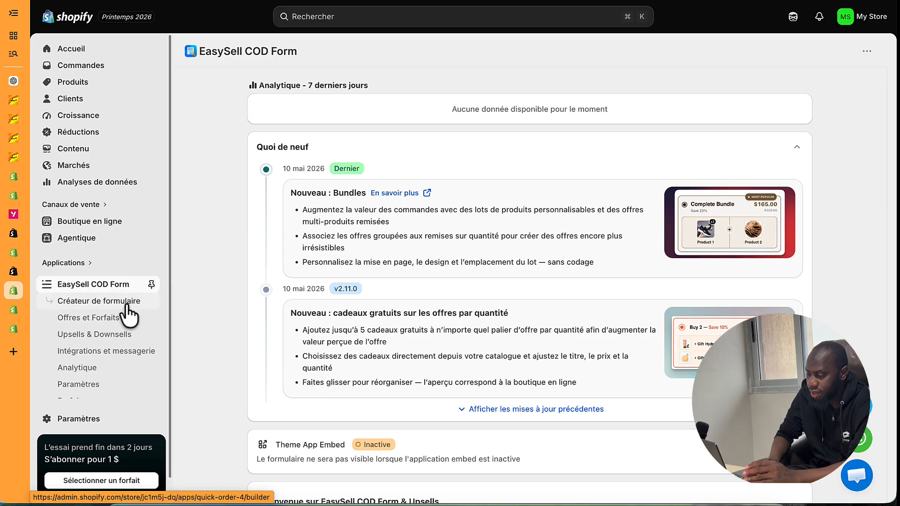
scroll(325, 322, "down", 3)
scroll(324, 318, "down", 1)
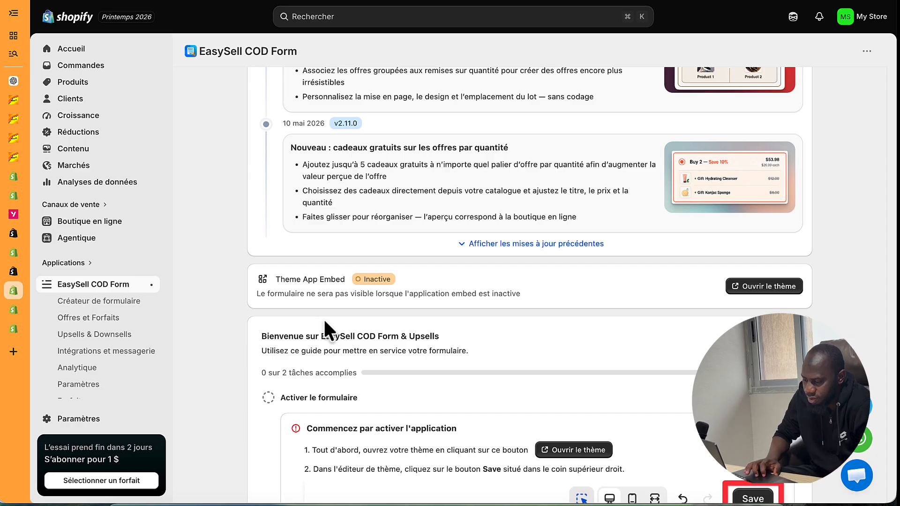
scroll(324, 318, "down", 2)
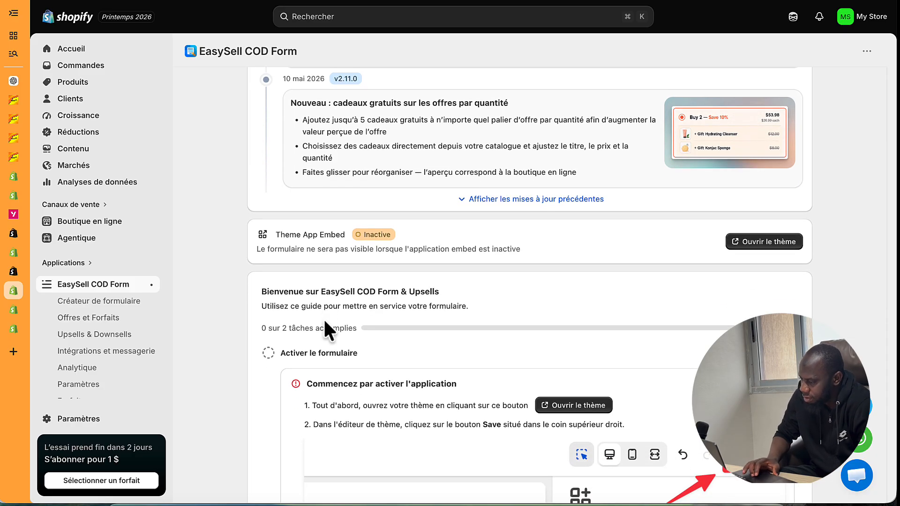
left_click(745, 248)
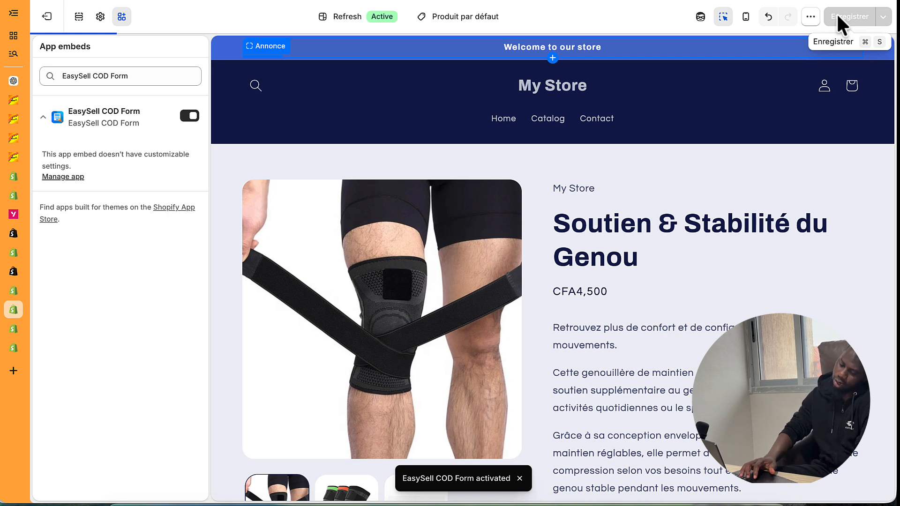
- Reload the theme editor, switch on the EasySell COD Form app embed, and save the theme
key("super+r")
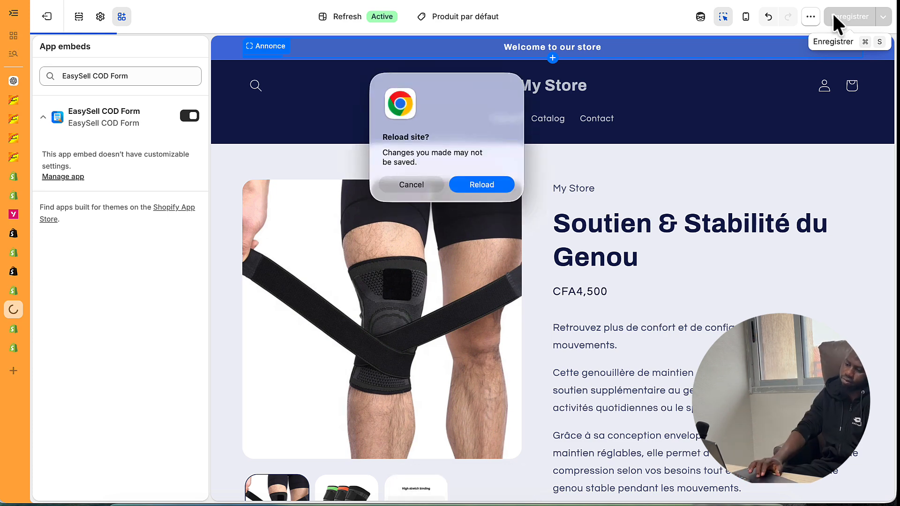
left_click(497, 189)
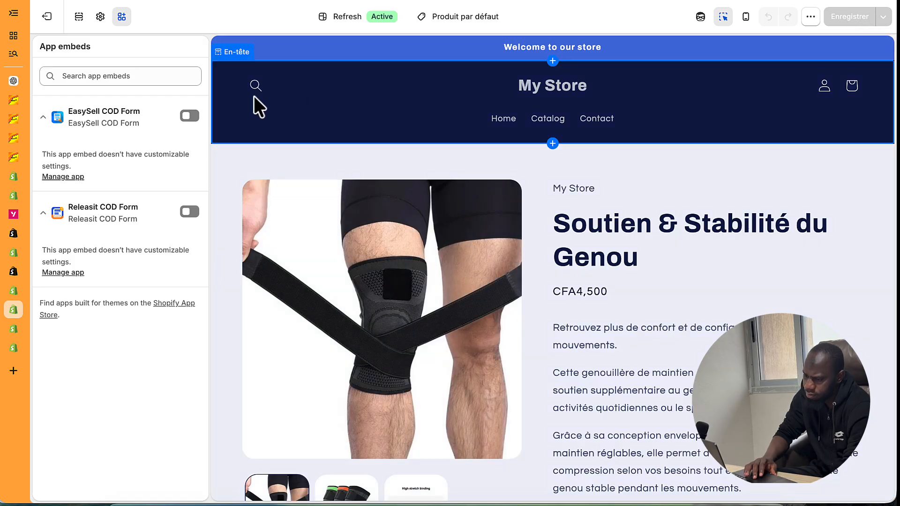
left_click(188, 116)
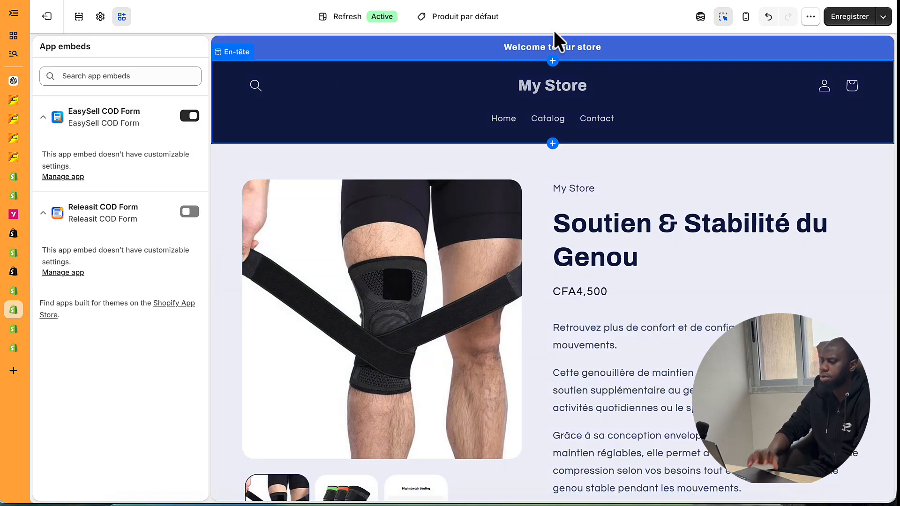
left_click(847, 16)
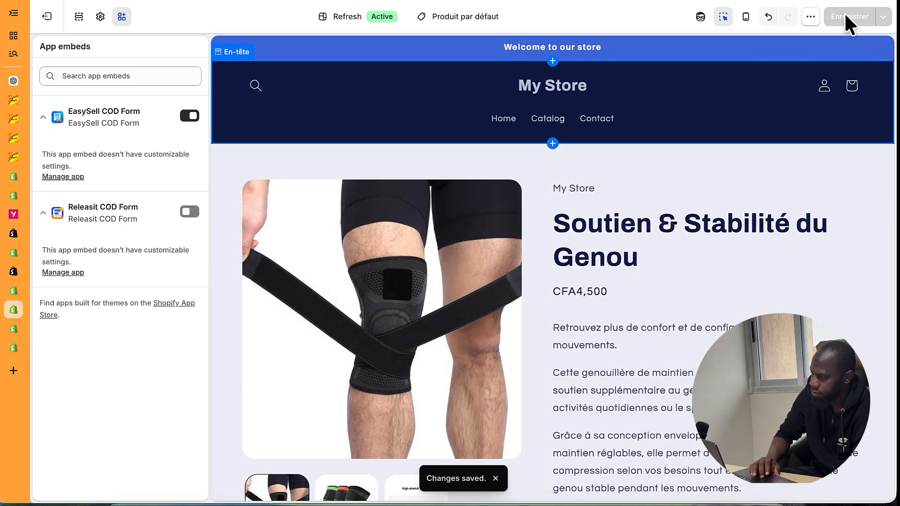
scroll(724, 200, "down", 10)
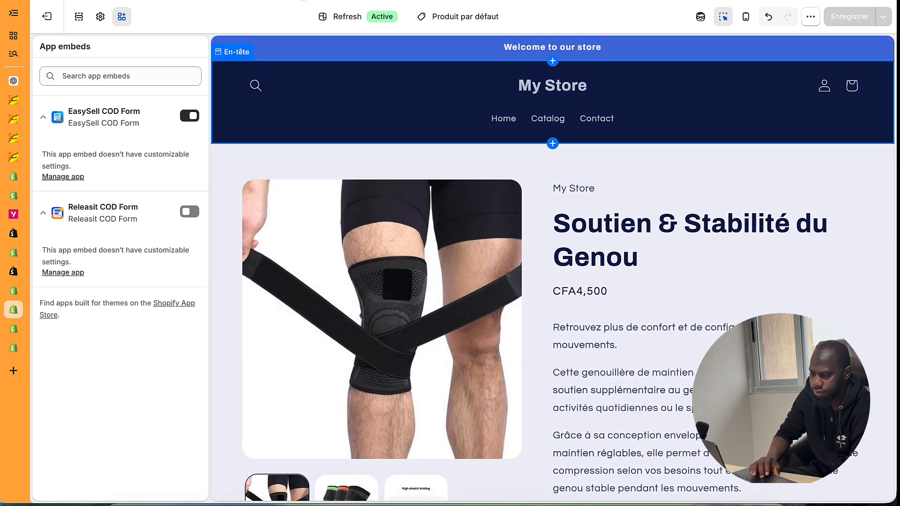
- Back in EasySell, look through the form builder, then go to Offres et Forfaits
left_click(13, 290)
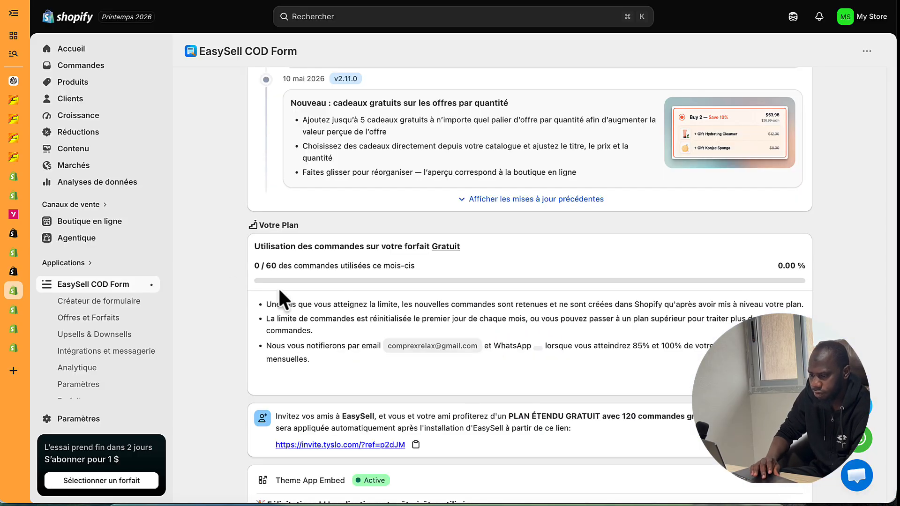
left_click(118, 302)
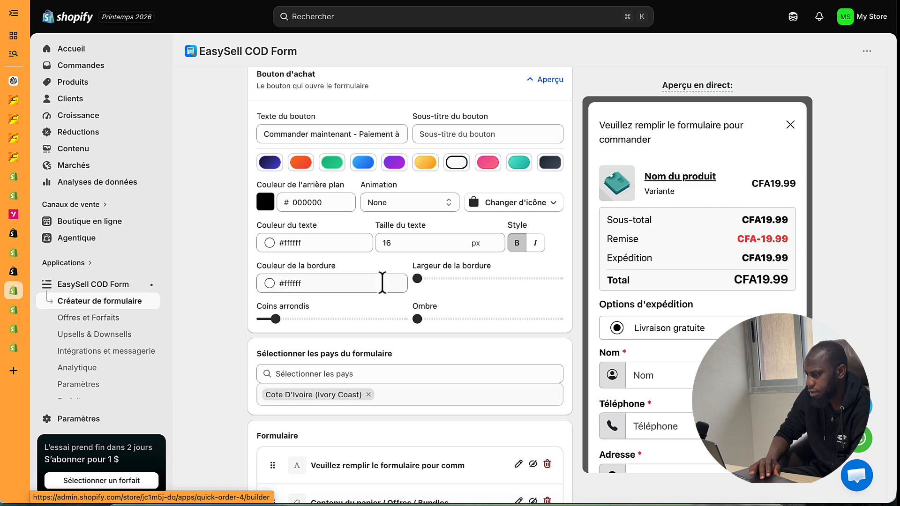
scroll(382, 279, "up", 1)
scroll(765, 293, "down", 5)
scroll(765, 294, "up", 4)
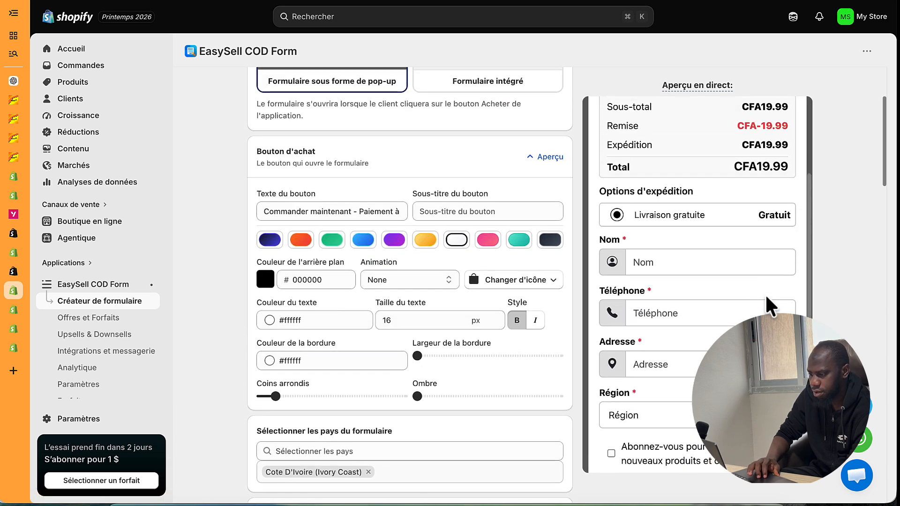
scroll(472, 254, "up", 3)
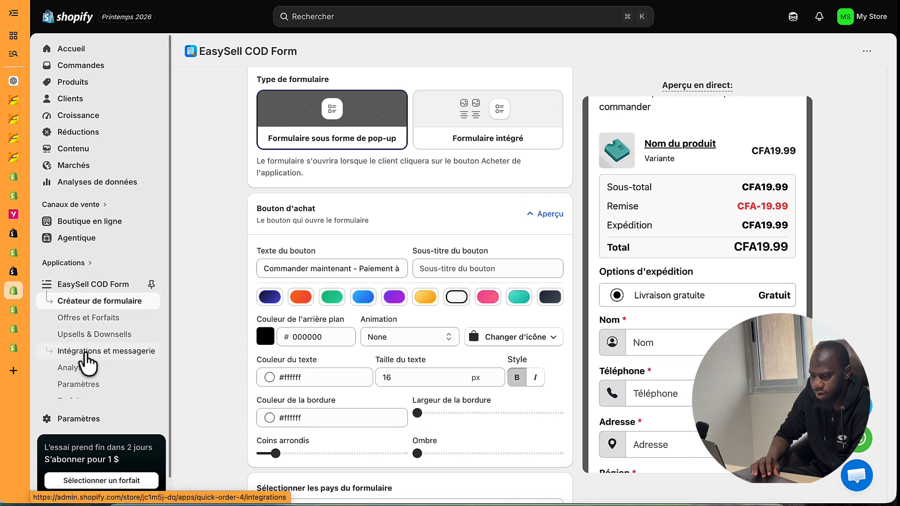
left_click(107, 320)
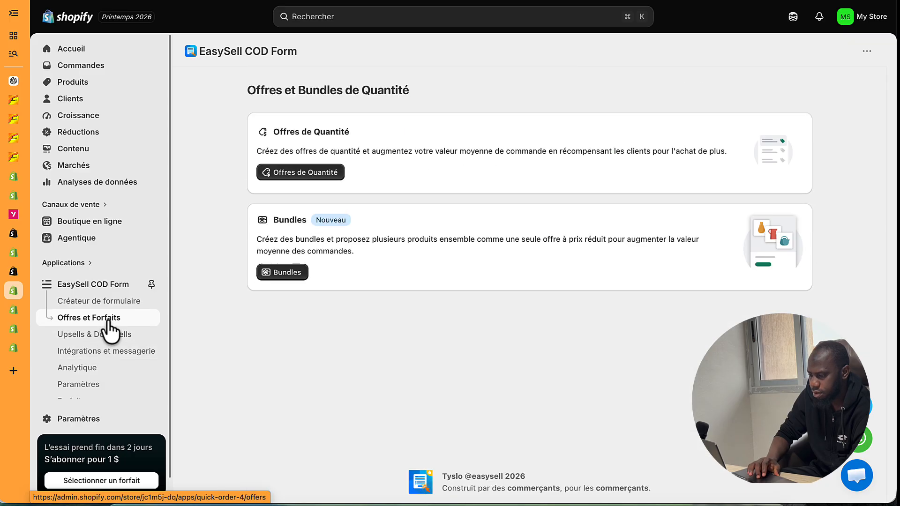
- Create a new quantity offer for the Soutien & Stabilité du Genou product
left_click(311, 173)
left_click(500, 299)
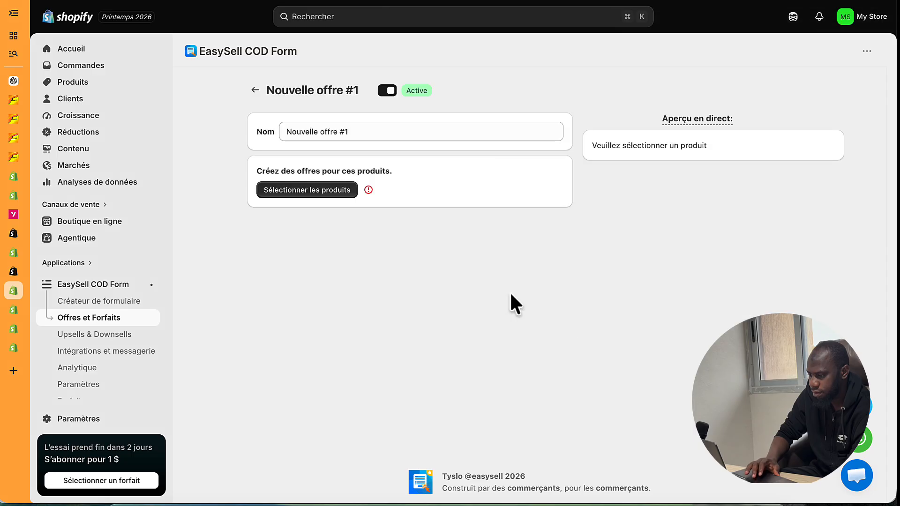
left_click(328, 192)
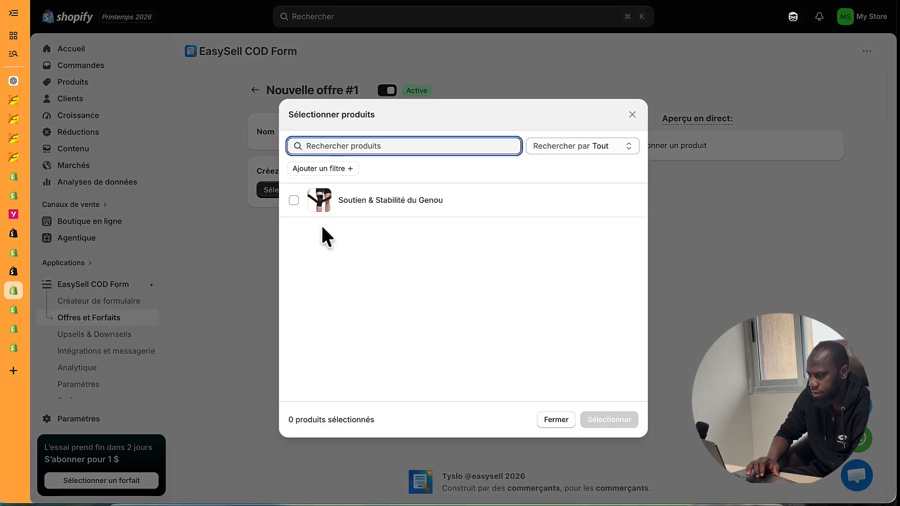
left_click(352, 206)
left_click(603, 422)
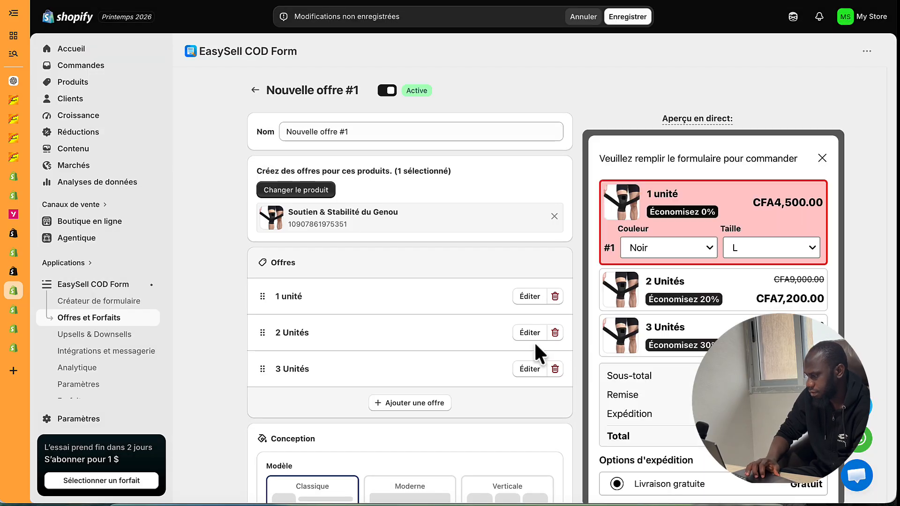
- Preview the Moderne and Verticale layouts, then keep the Classique layout
scroll(665, 346, "down", 1)
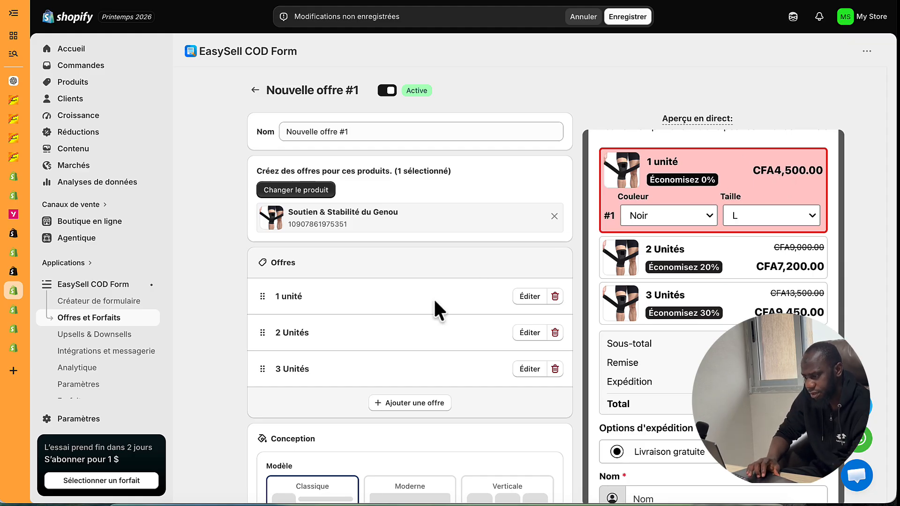
scroll(425, 317, "down", 3)
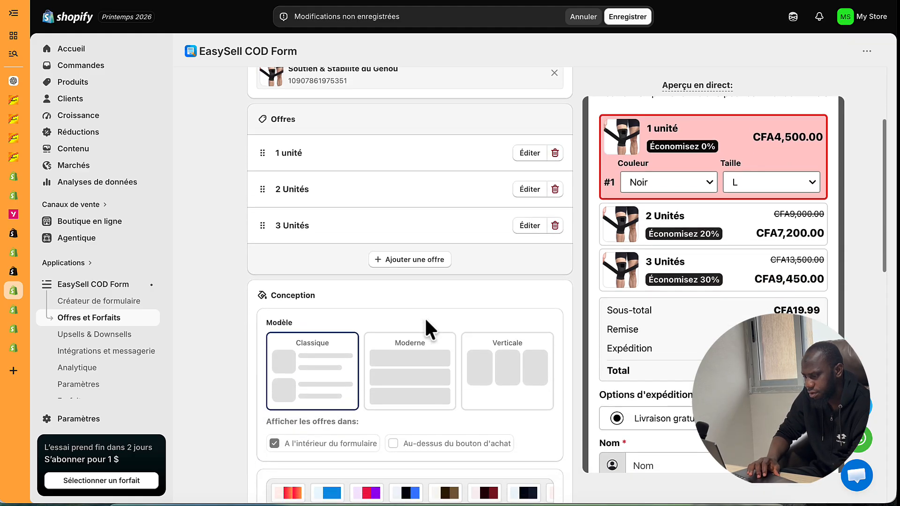
left_click(421, 334)
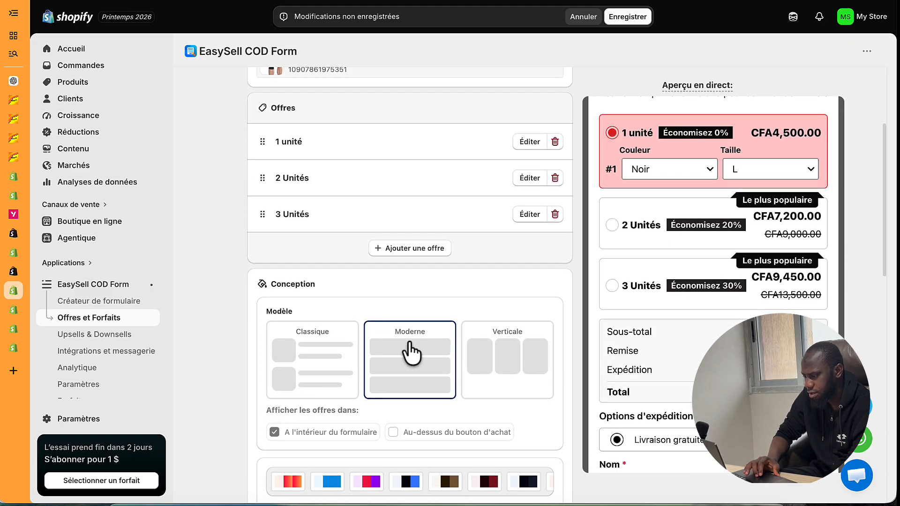
left_click(488, 361)
left_click(350, 362)
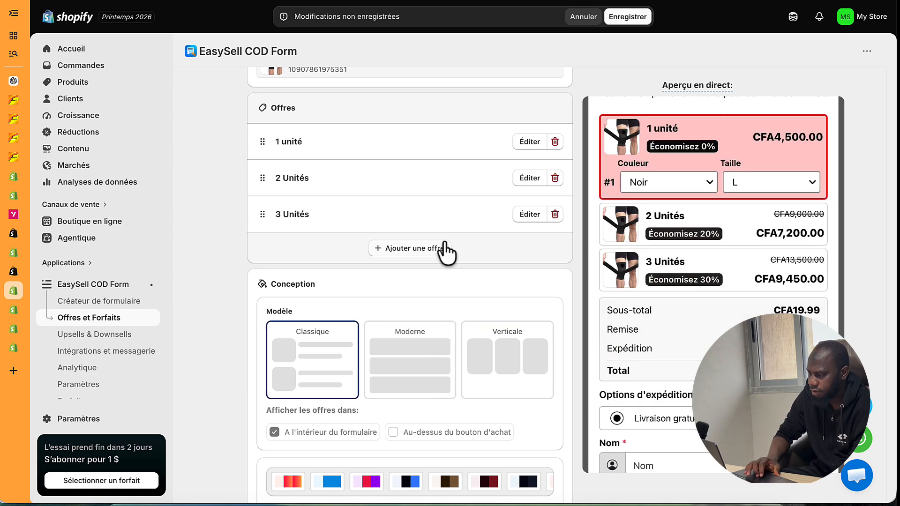
- Remove the 2 Unités and 3 Unités tiers, leaving only the 1 unité tier
scroll(444, 248, "up", 1)
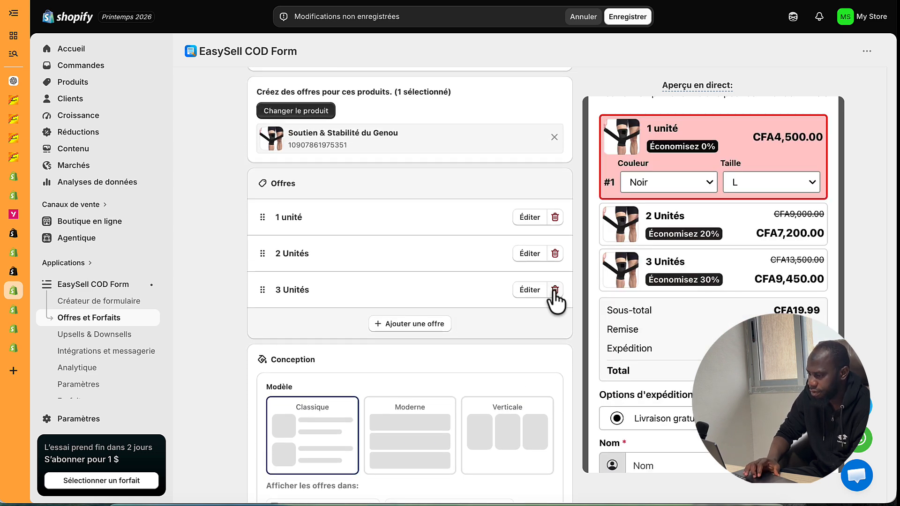
left_click(555, 289)
left_click(554, 254)
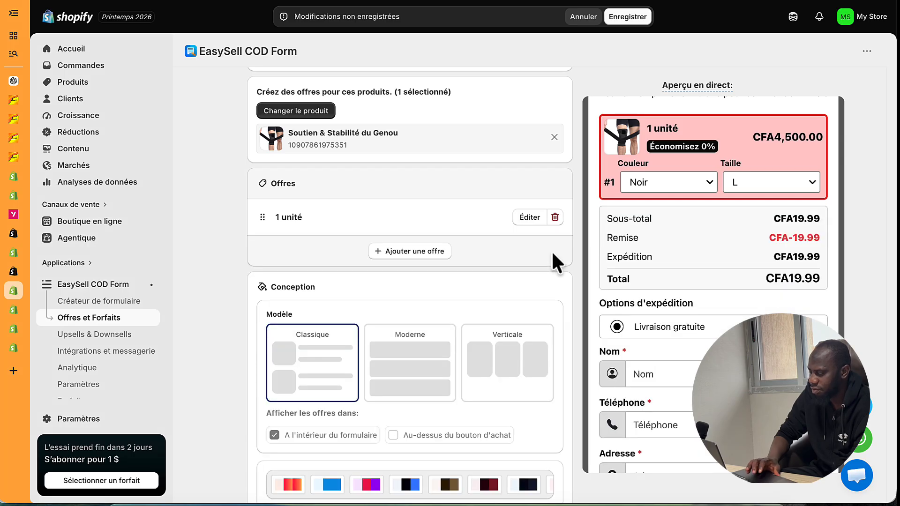
left_click(424, 253)
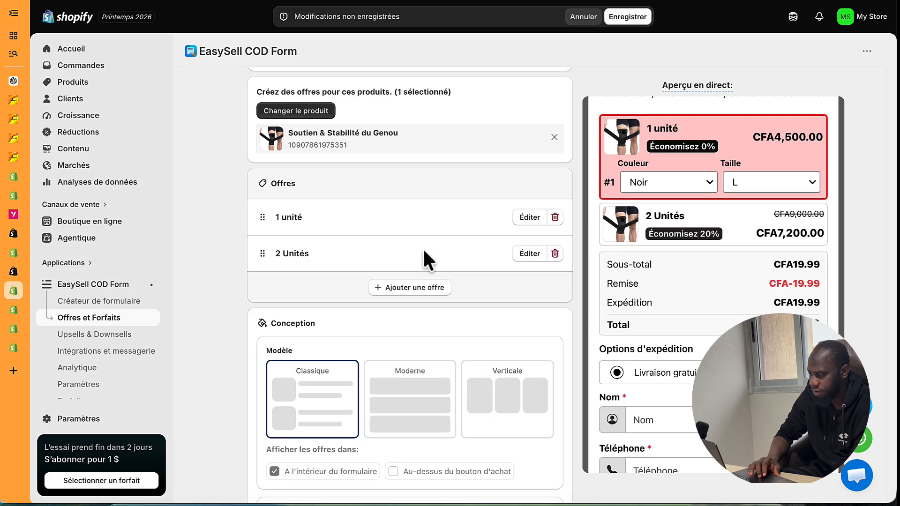
left_click(419, 288)
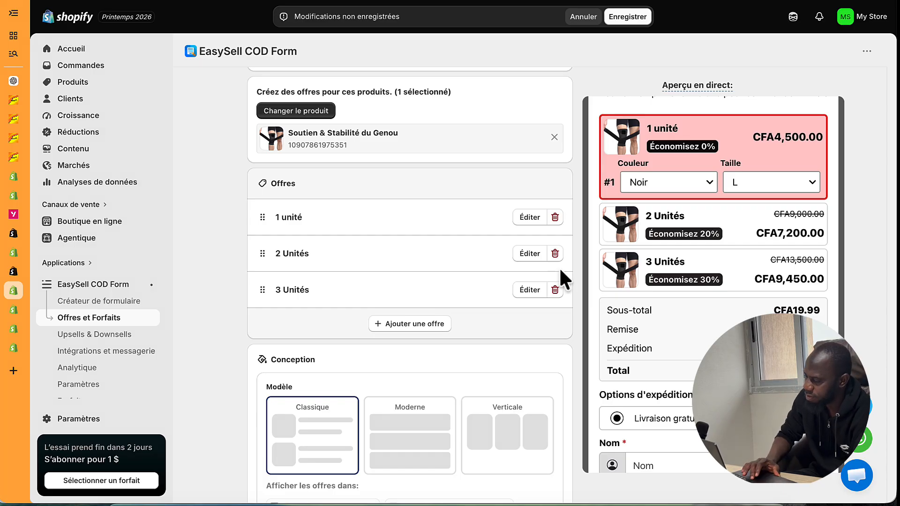
left_click(555, 289)
left_click(555, 253)
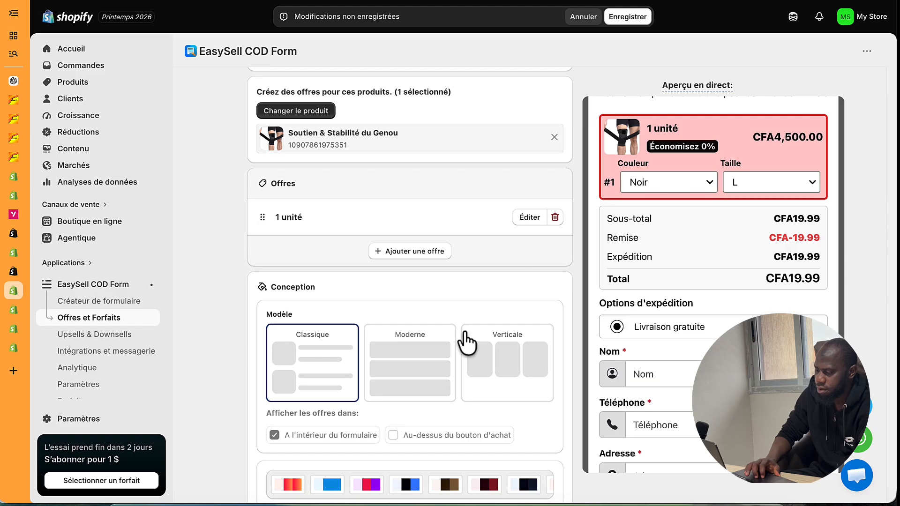
- Review the offer's display checkboxes: variant selection, comparison price and product image
scroll(467, 342, "down", 10)
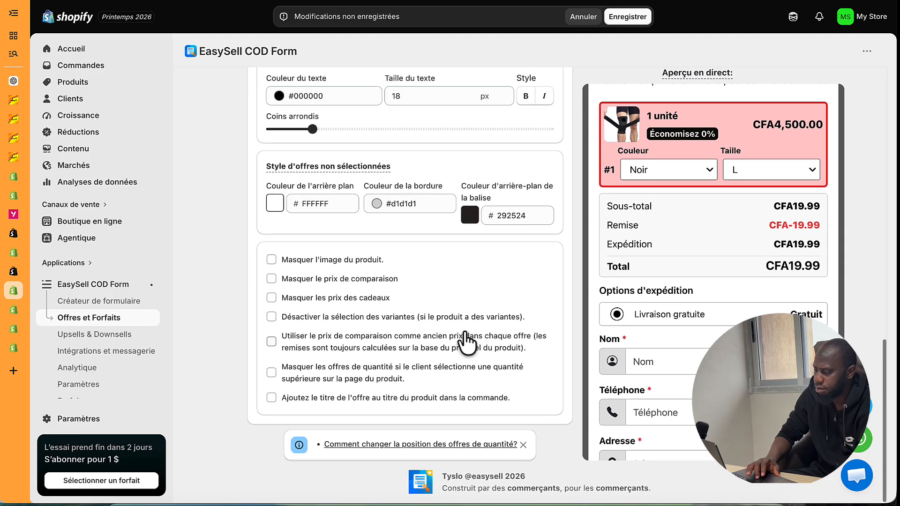
scroll(428, 203, "up", 5)
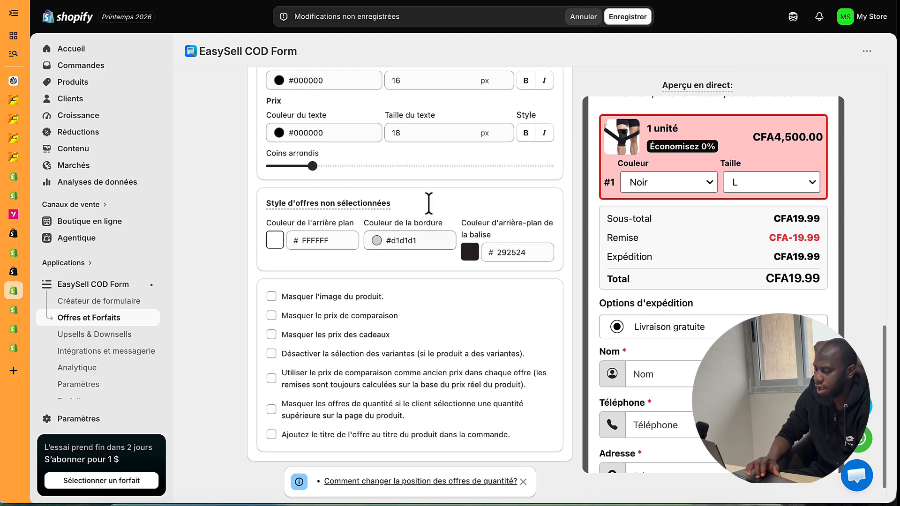
scroll(361, 345, "down", 5)
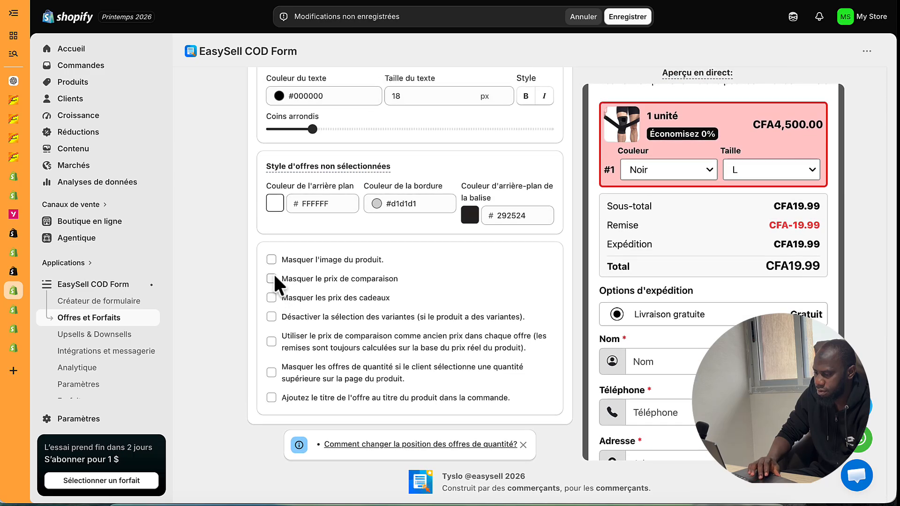
left_click(272, 317)
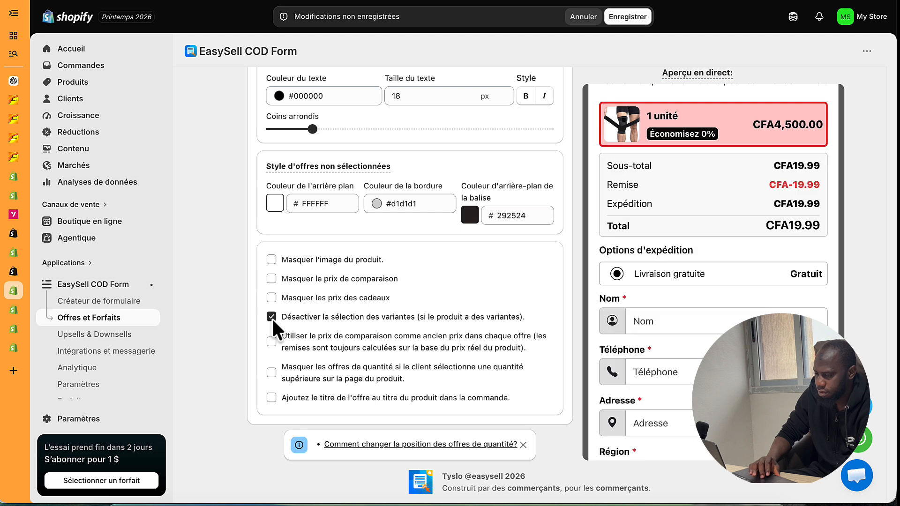
left_click(271, 317)
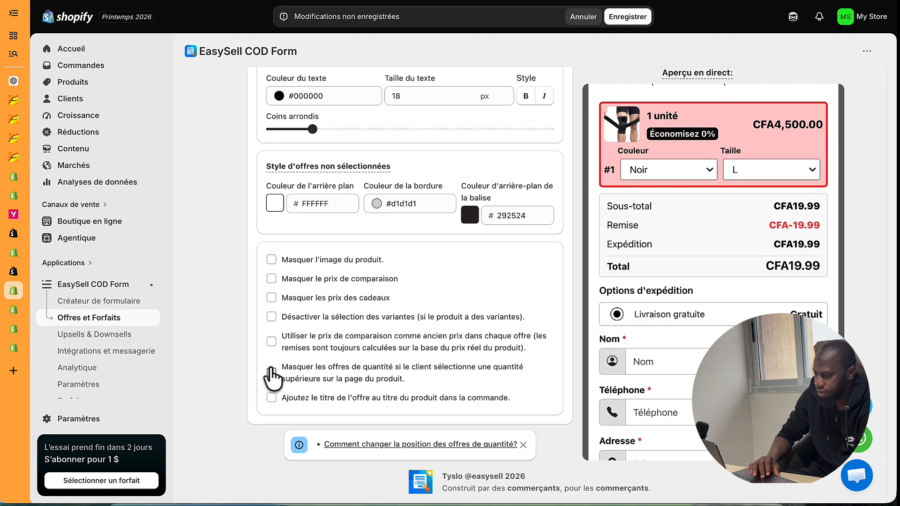
left_click(272, 279)
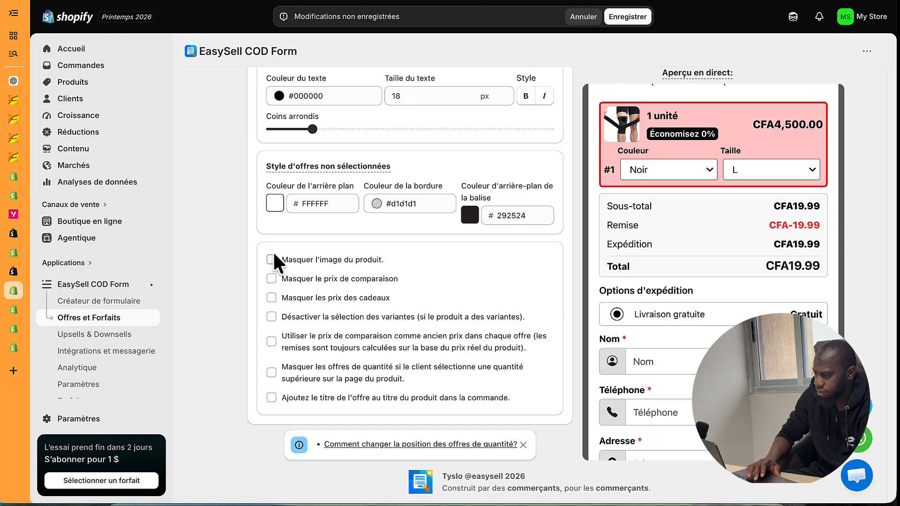
left_click(272, 260)
left_click(272, 259)
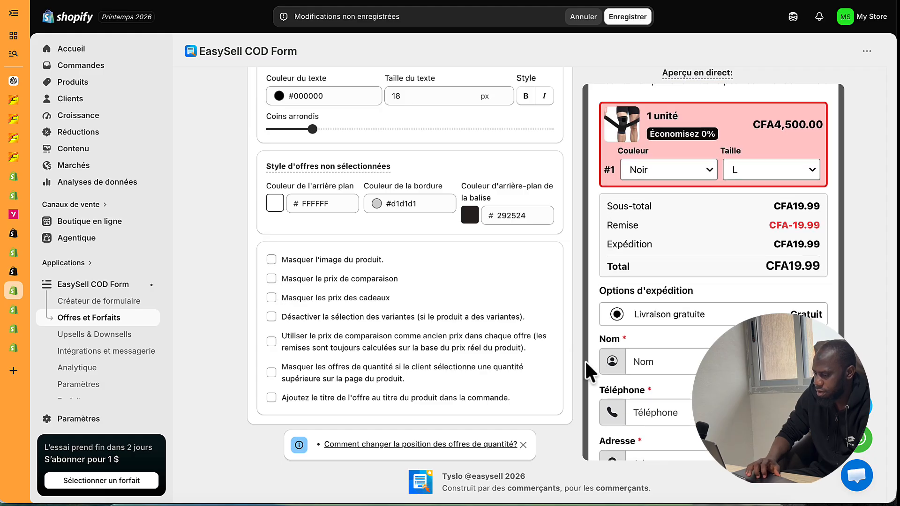
scroll(569, 246, "up", 10)
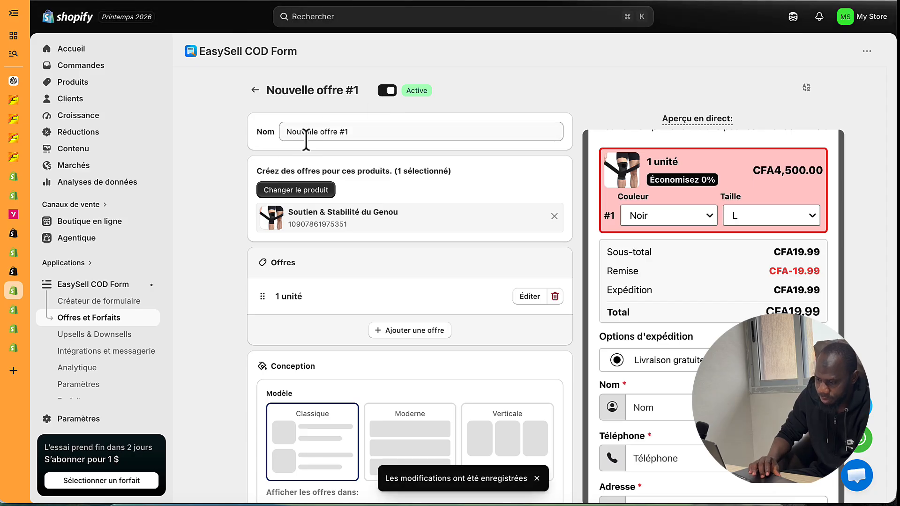
- Look through the EasySell form builder
left_click(93, 303)
scroll(408, 303, "down", 8)
scroll(408, 310, "down", 15)
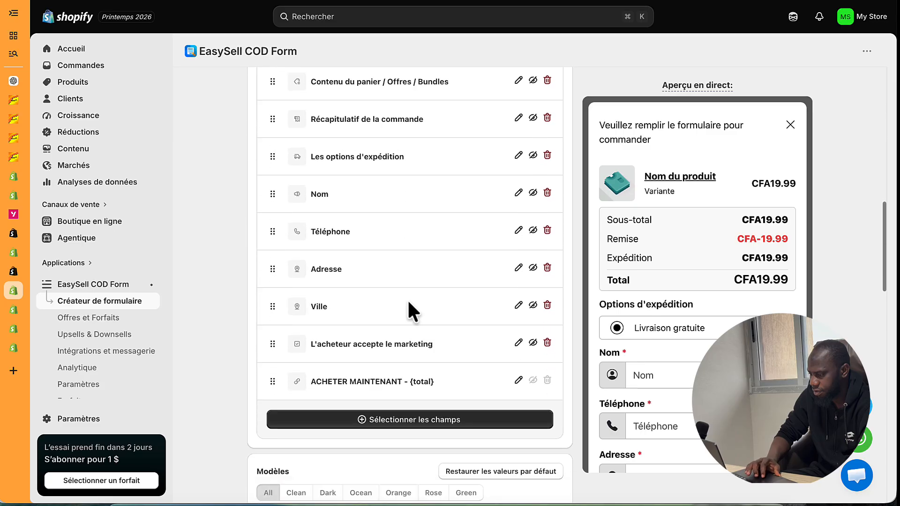
scroll(693, 388, "down", 5)
scroll(473, 308, "up", 1)
scroll(472, 308, "up", 1)
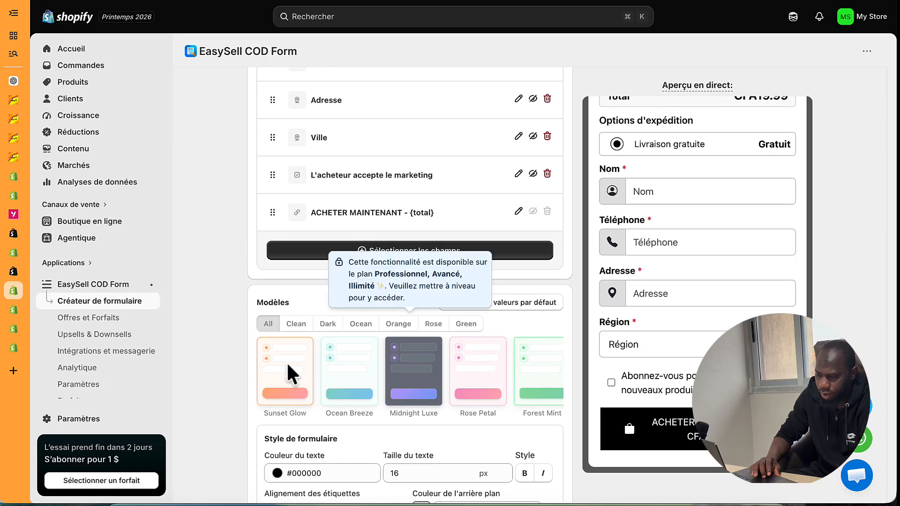
scroll(113, 390, "down", 1)
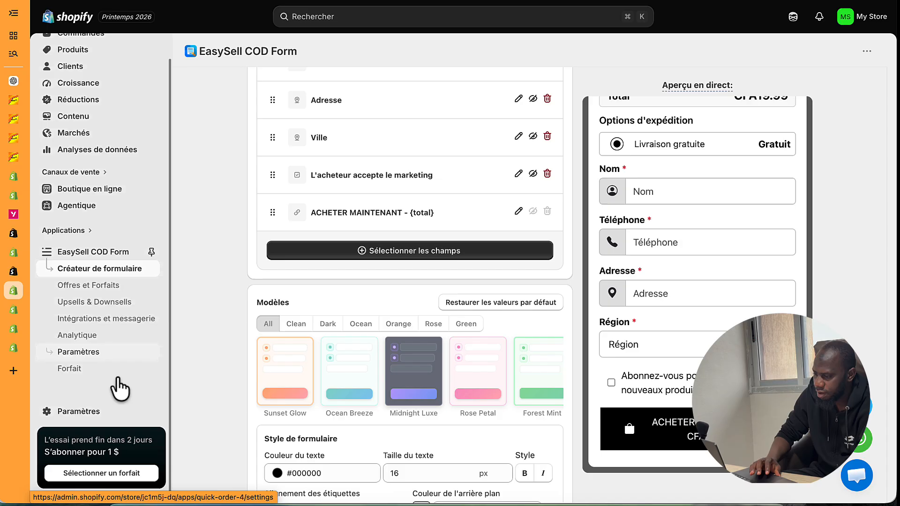
- Review EasySell's billing plans, staying on the free Gratuit plan
left_click(76, 375)
scroll(400, 263, "down", 4)
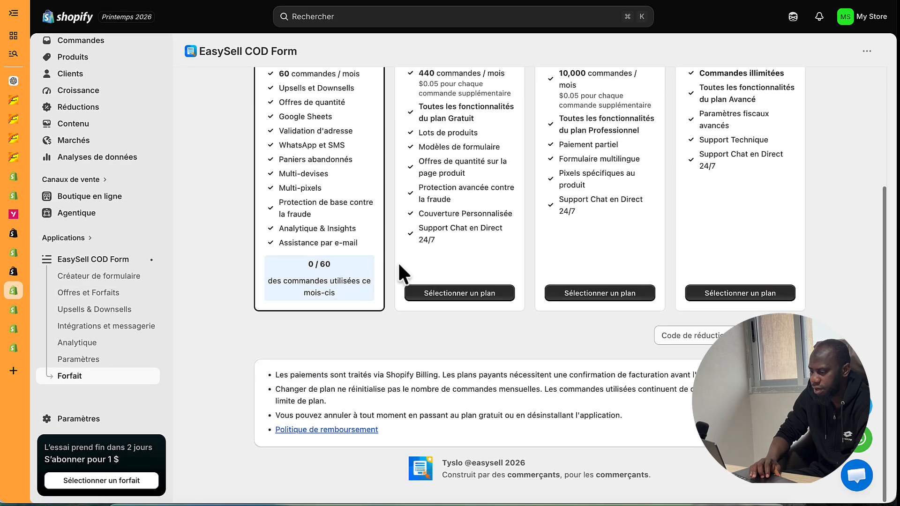
scroll(398, 304, "up", 4)
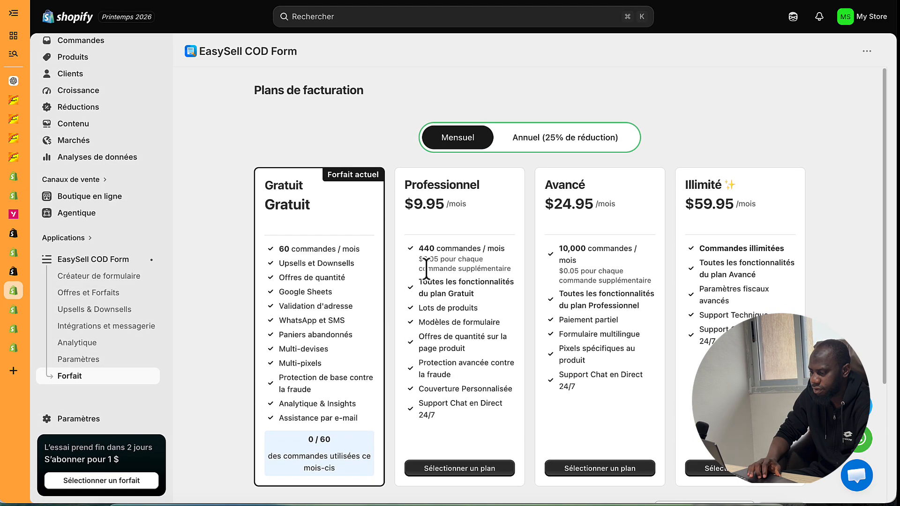
scroll(426, 267, "down", 3)
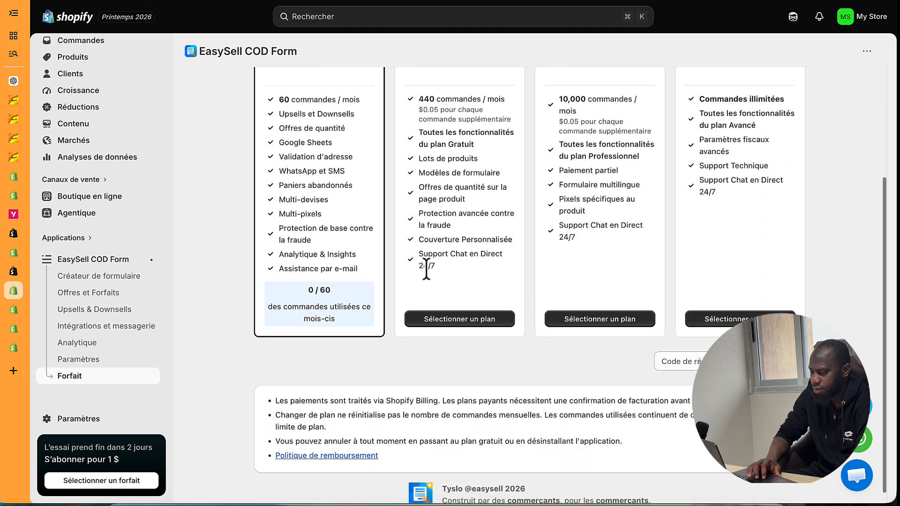
scroll(427, 267, "up", 3)
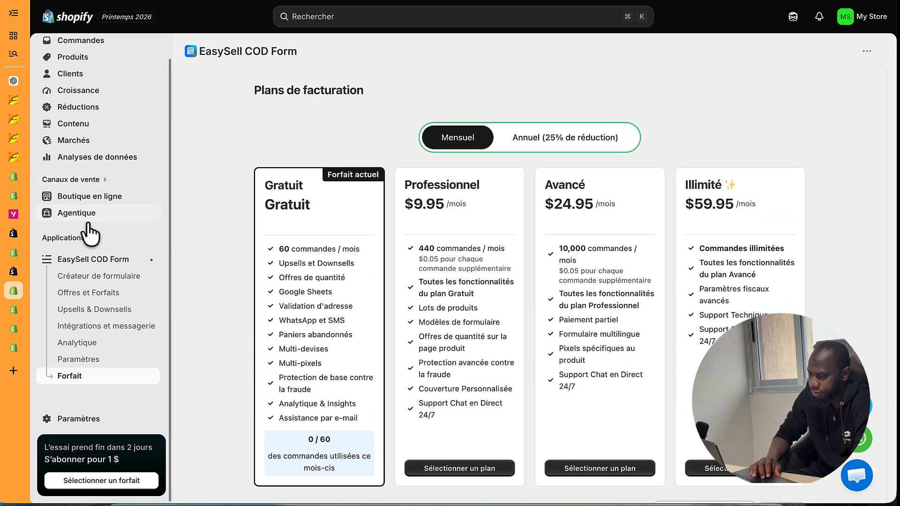
- Go to the EasySell home page, then view the online store from the Agentique channel
left_click(80, 259)
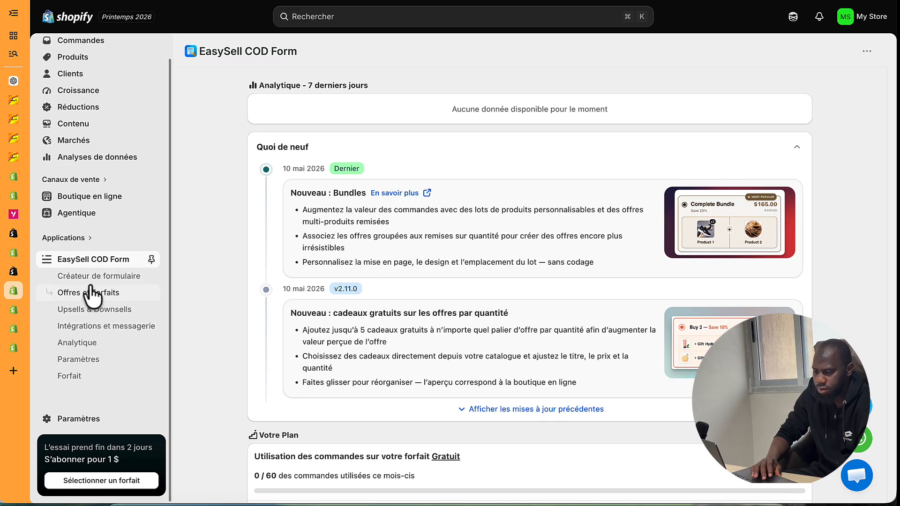
left_click(149, 217)
left_click(148, 217)
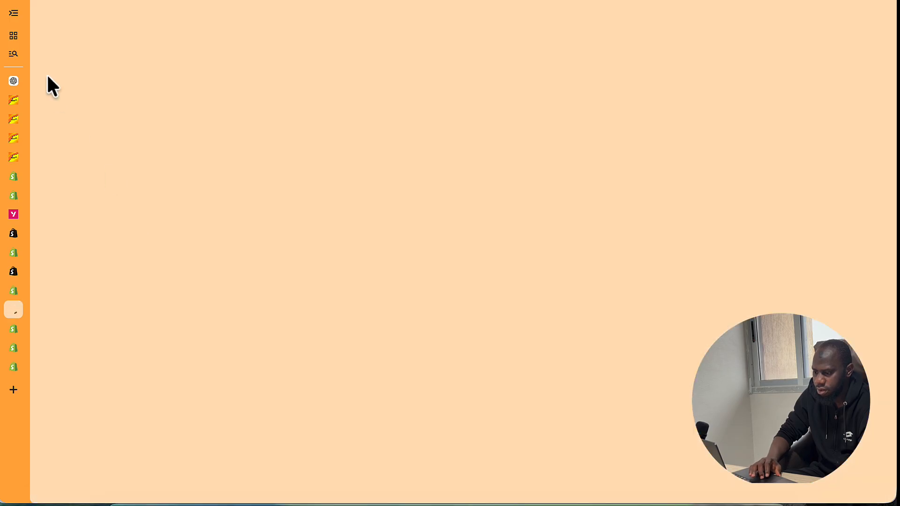
- Open the knee brace product page on the storefront and look it over
scroll(202, 197, "down", 8)
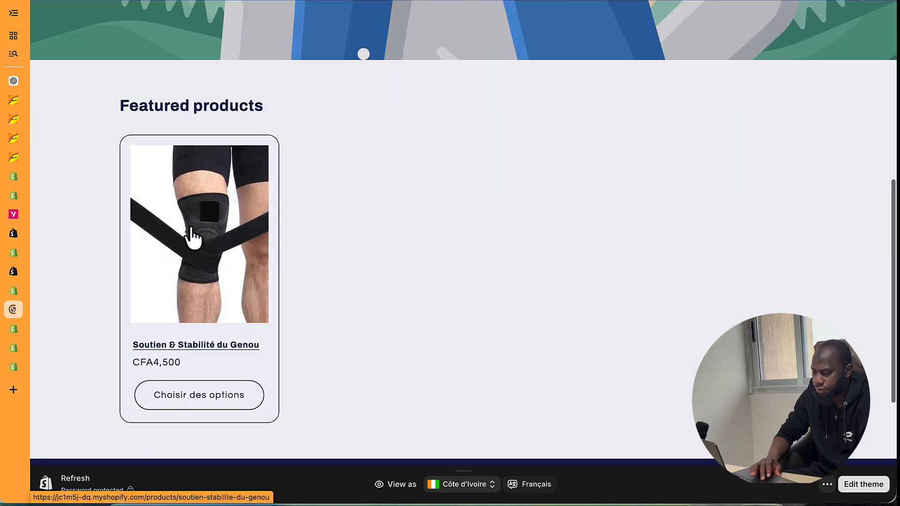
left_click(192, 236)
scroll(504, 321, "down", 10)
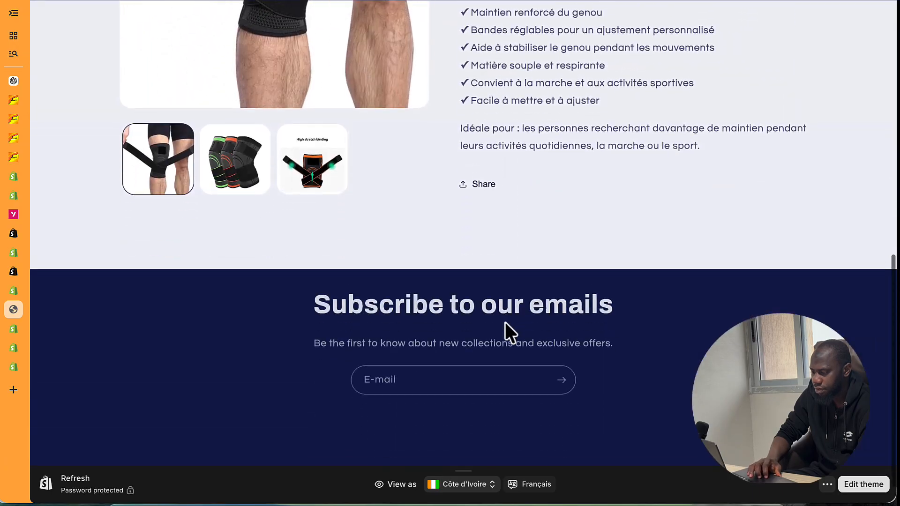
scroll(505, 322, "up", 10)
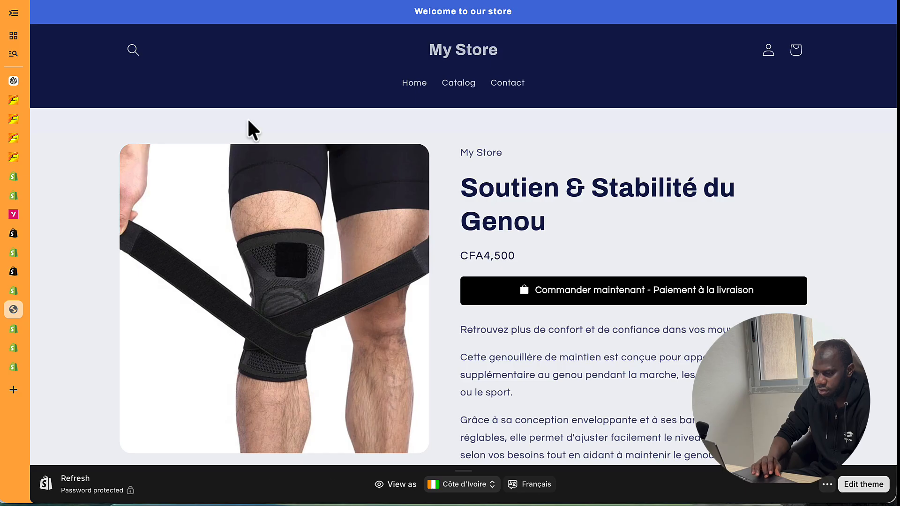
- In EasySell's form builder, choose the Formulaire intégré form type and save
left_click(13, 288)
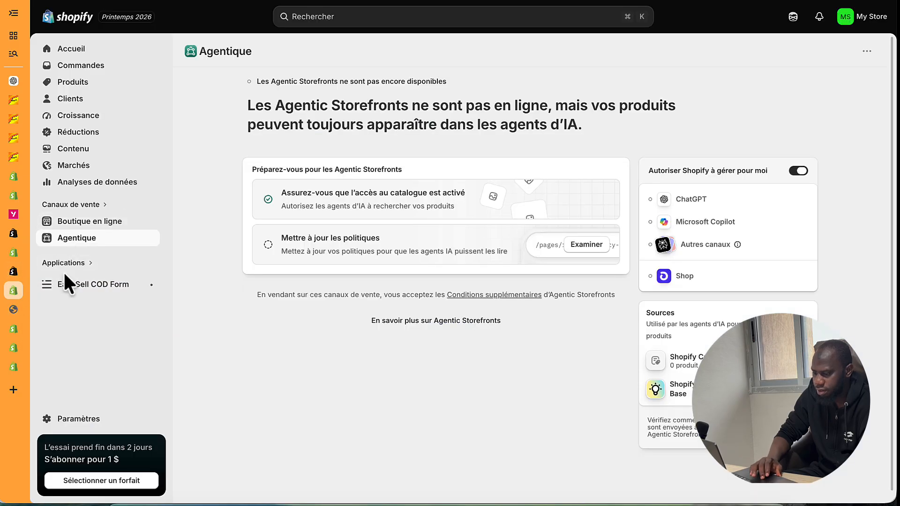
left_click(66, 287)
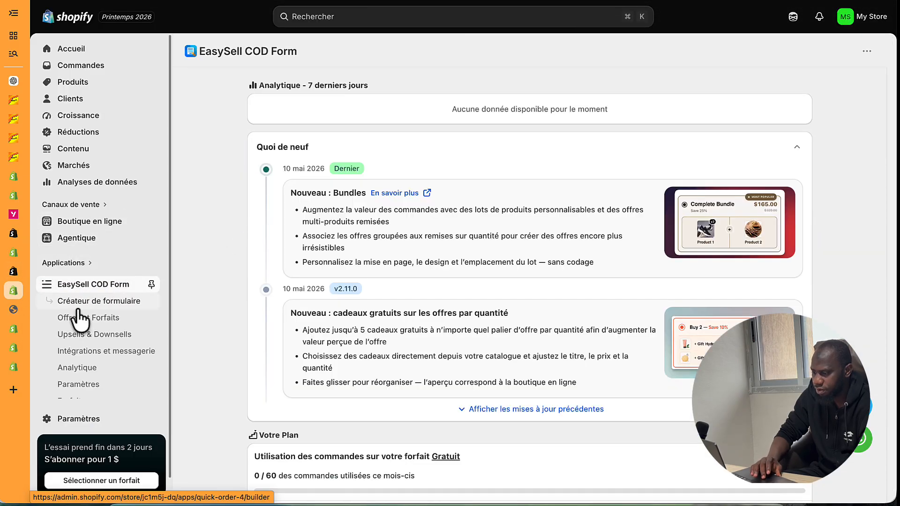
left_click(115, 302)
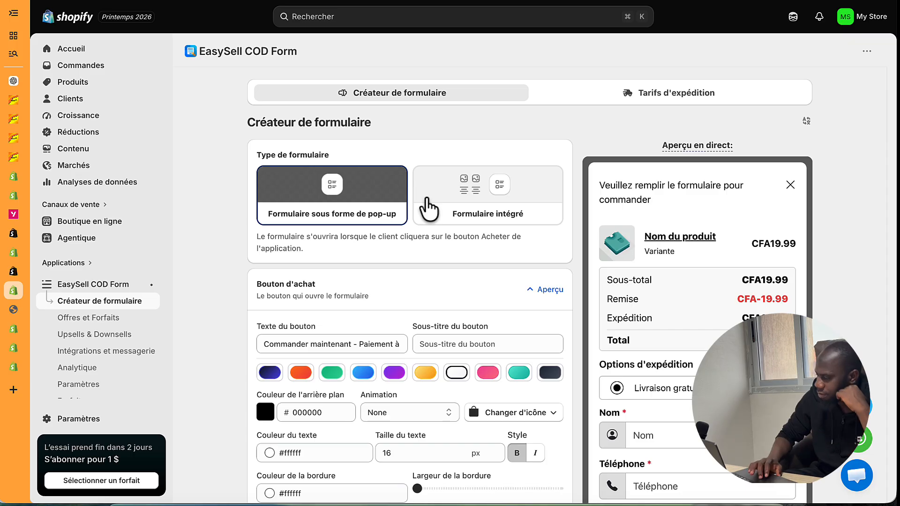
left_click(452, 212)
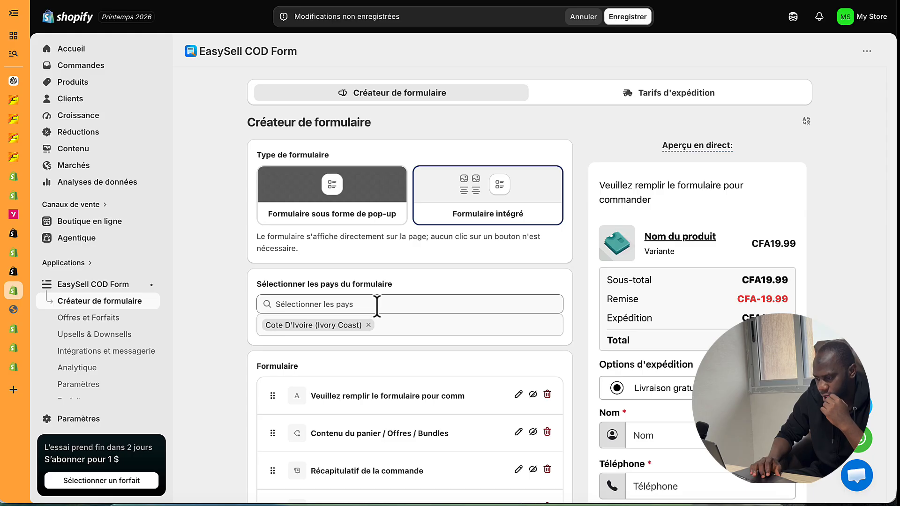
left_click(629, 17)
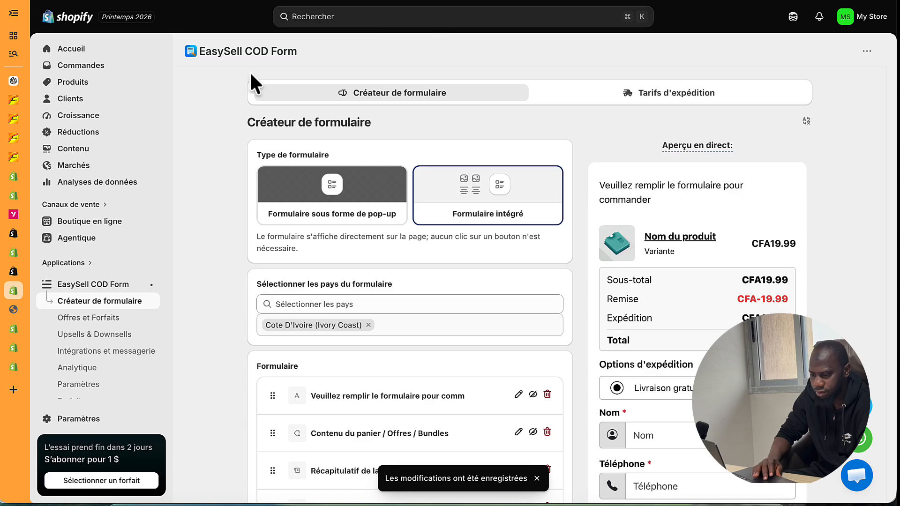
left_click(13, 311)
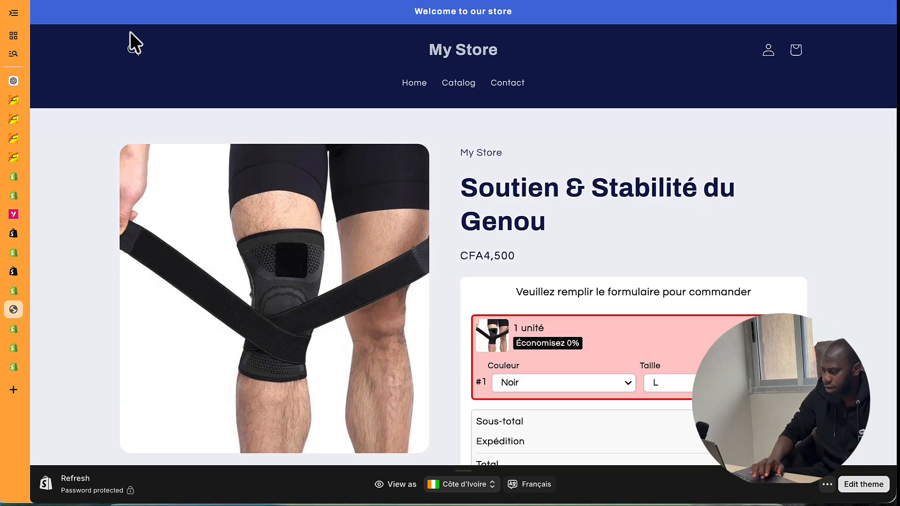
- On the knee brace page, set the order form's Couleur to Verte and Taille to XL
scroll(580, 351, "down", 4)
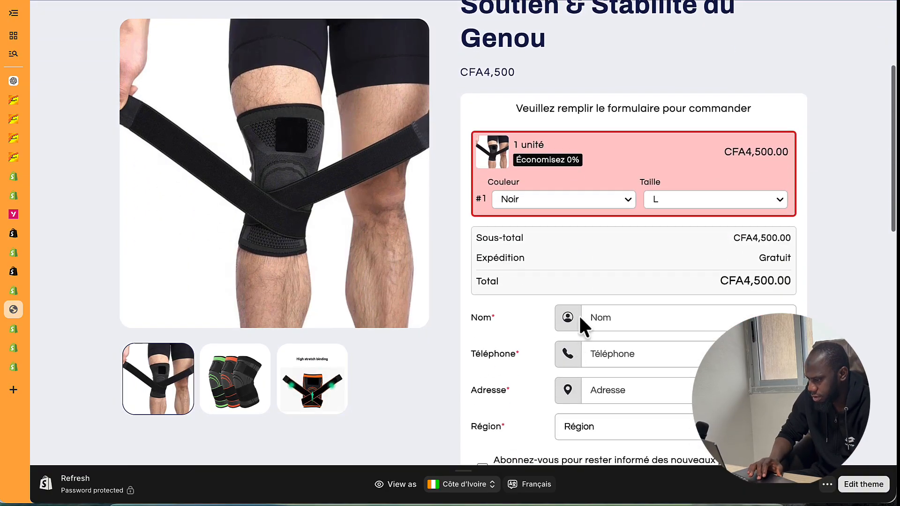
left_click(589, 194)
left_click(567, 213)
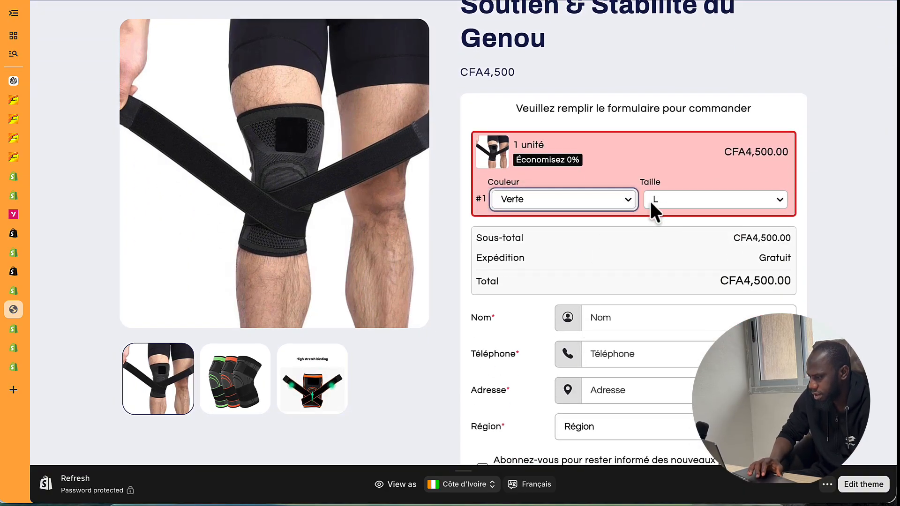
left_click(665, 199)
left_click(657, 214)
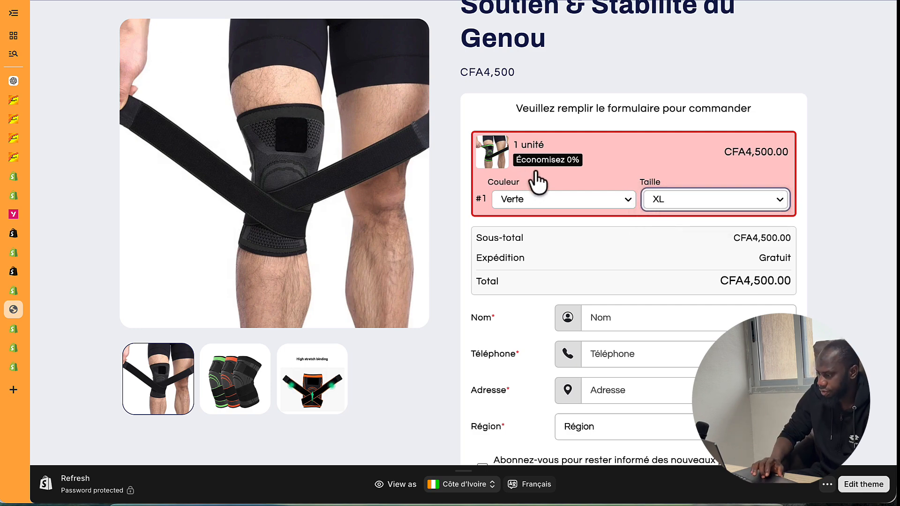
scroll(551, 238, "down", 5)
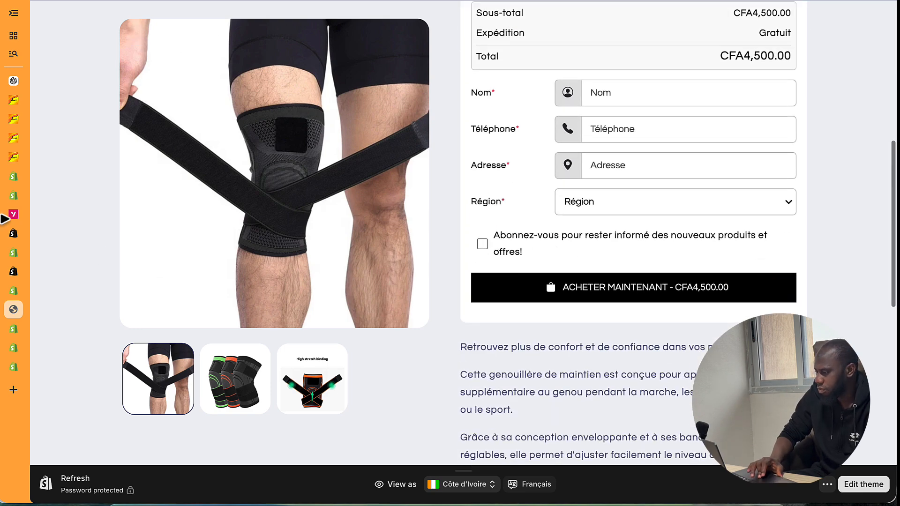
scroll(538, 194, "up", 3)
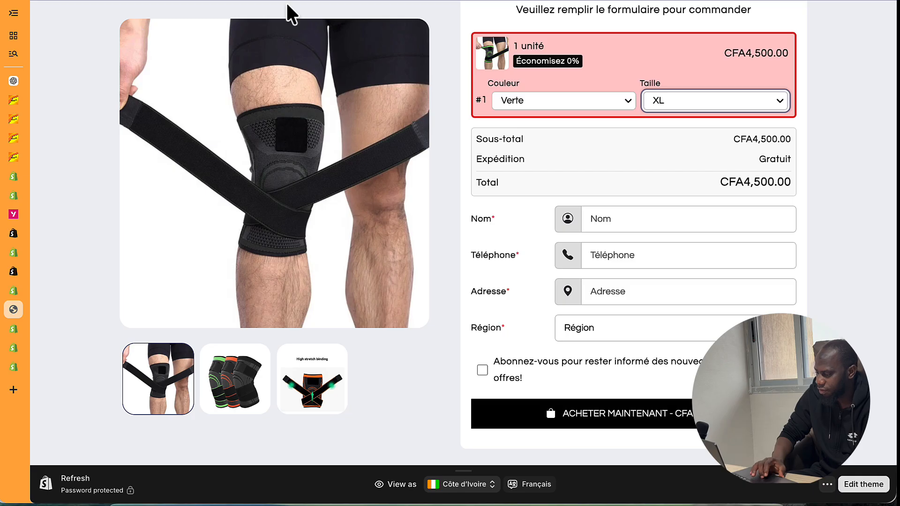
left_click(864, 485)
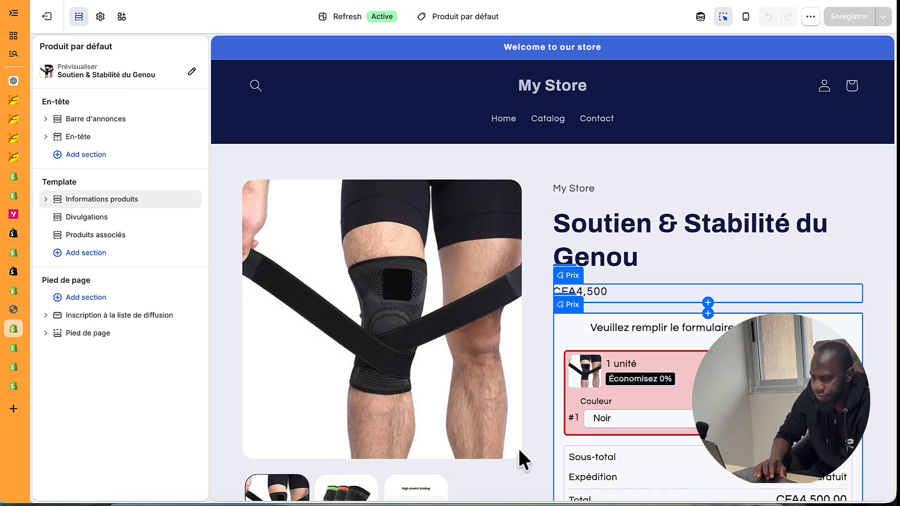
- In Informations produits, hide Boutons d'achat, show Sélecteur de quantité, and save the theme
left_click(46, 199)
scroll(106, 307, "down", 2)
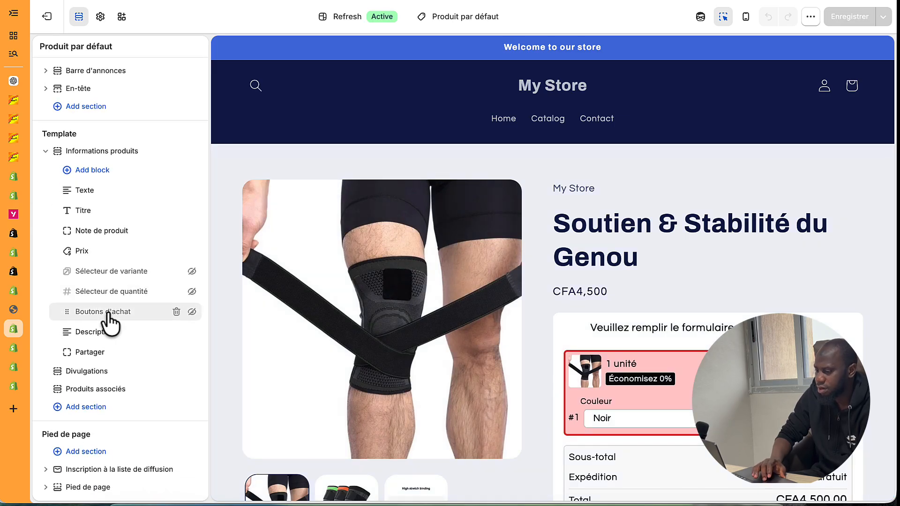
left_click(192, 291)
left_click(192, 292)
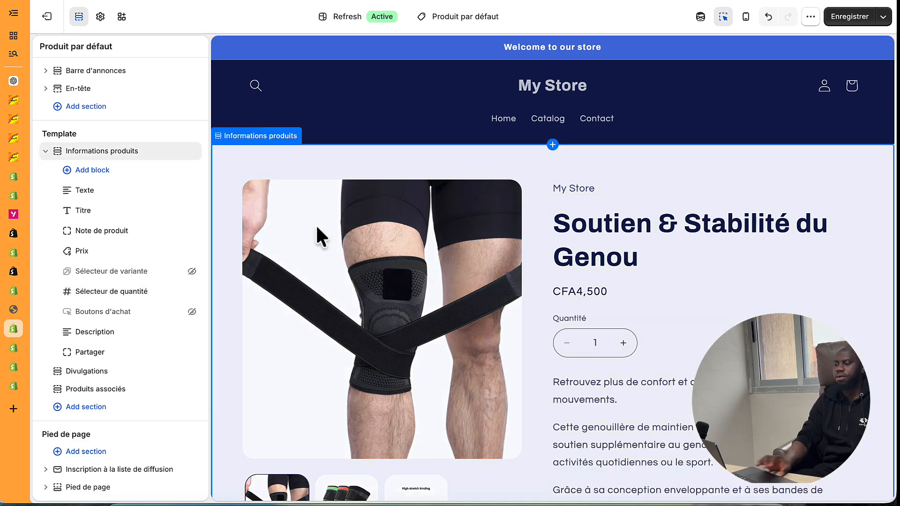
left_click(843, 13)
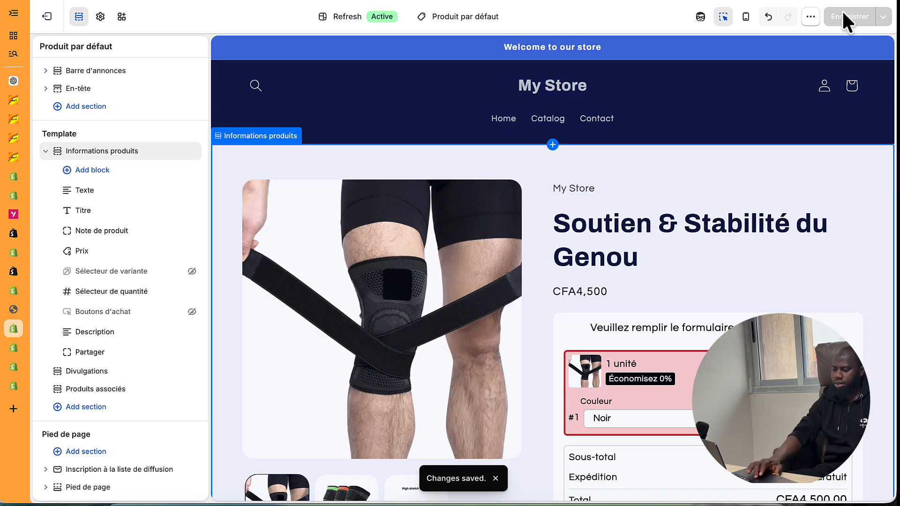
- Check the quantity selector block in the product preview, then return to EasySell
scroll(690, 370, "down", 1)
scroll(690, 370, "down", 7)
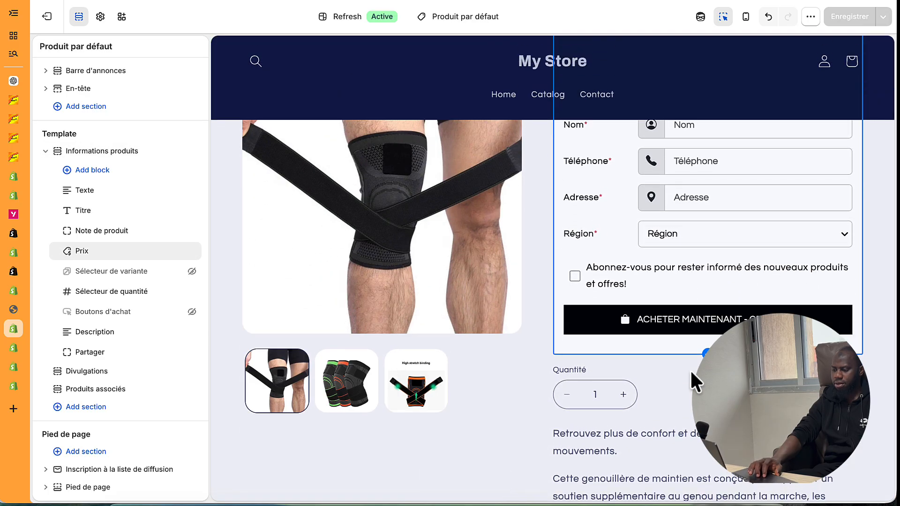
scroll(690, 369, "up", 6)
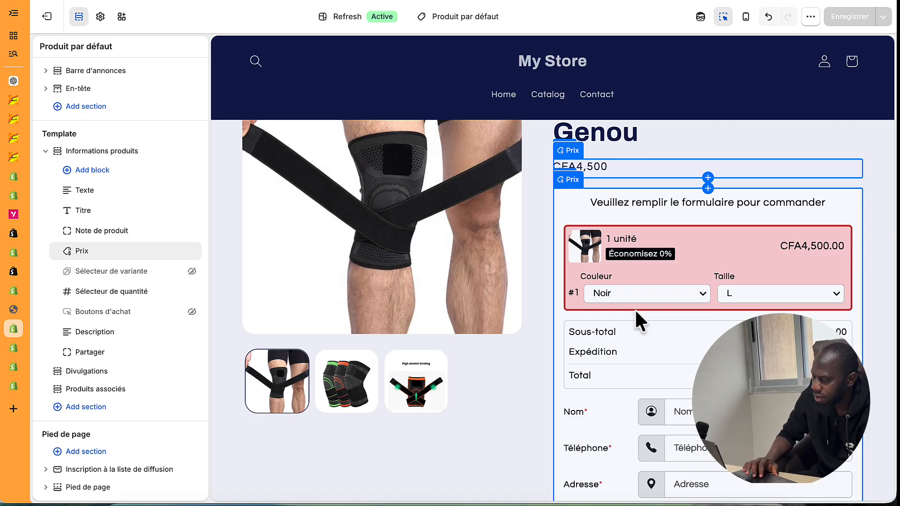
scroll(710, 289, "down", 3)
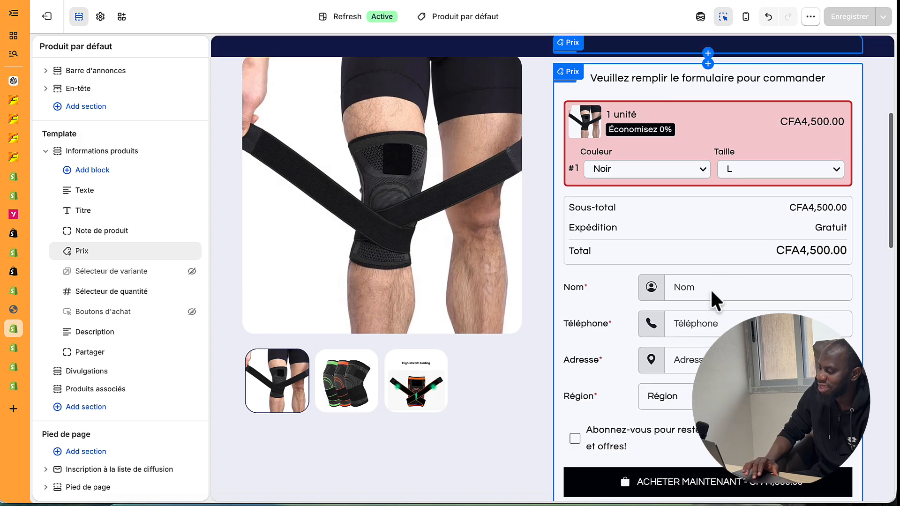
scroll(711, 289, "up", 1)
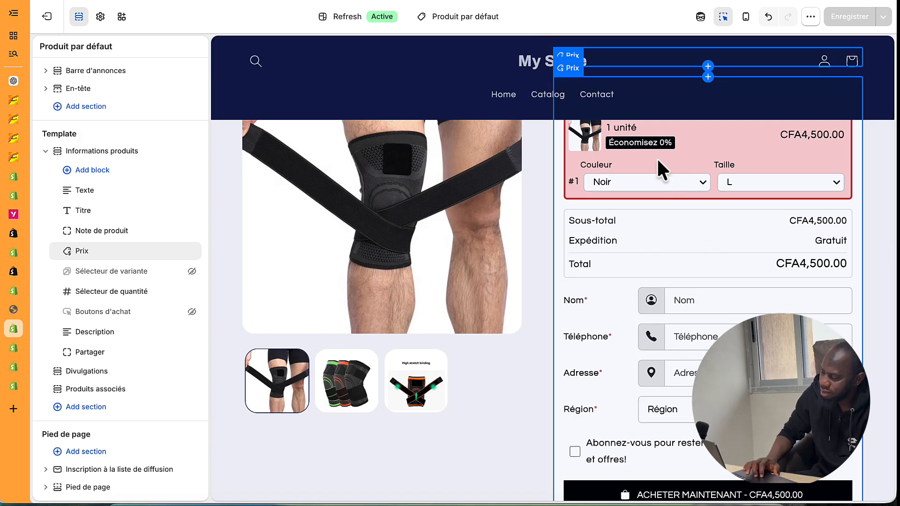
scroll(658, 158, "down", 10)
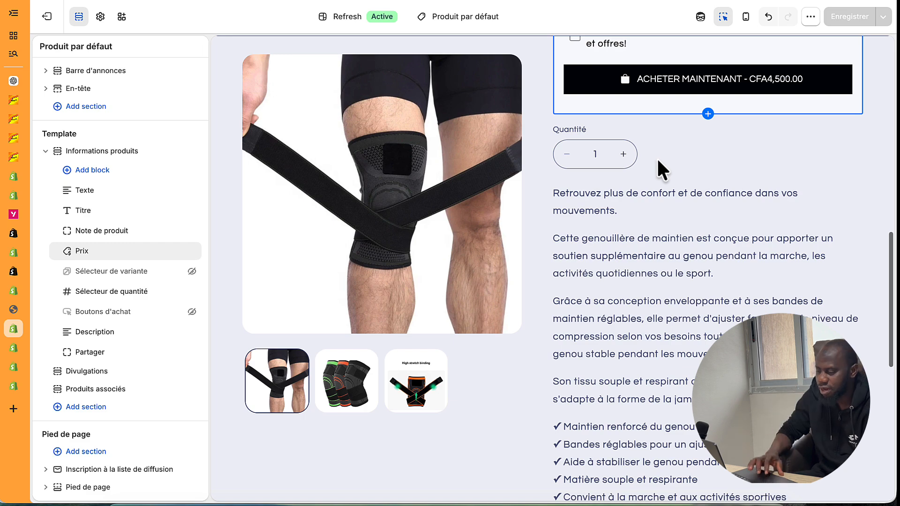
scroll(657, 157, "up", 5)
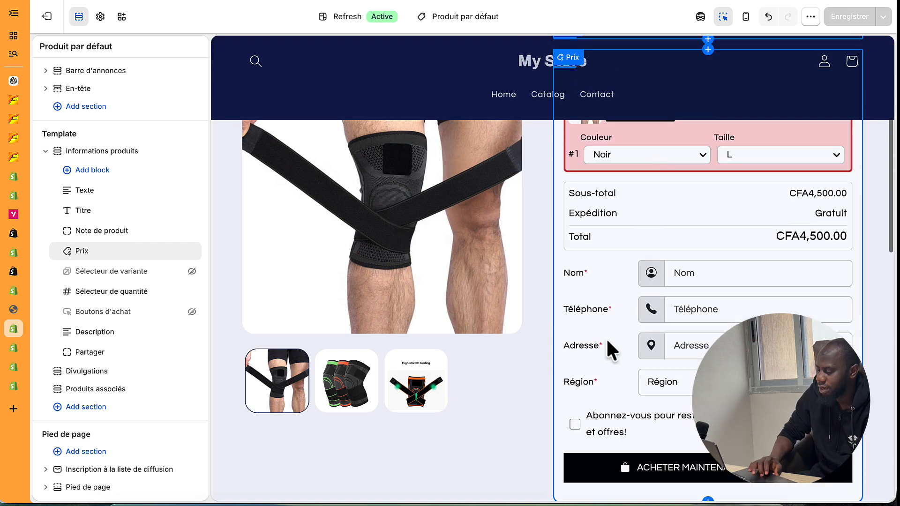
scroll(610, 314, "down", 4)
left_click(594, 353)
scroll(583, 201, "up", 4)
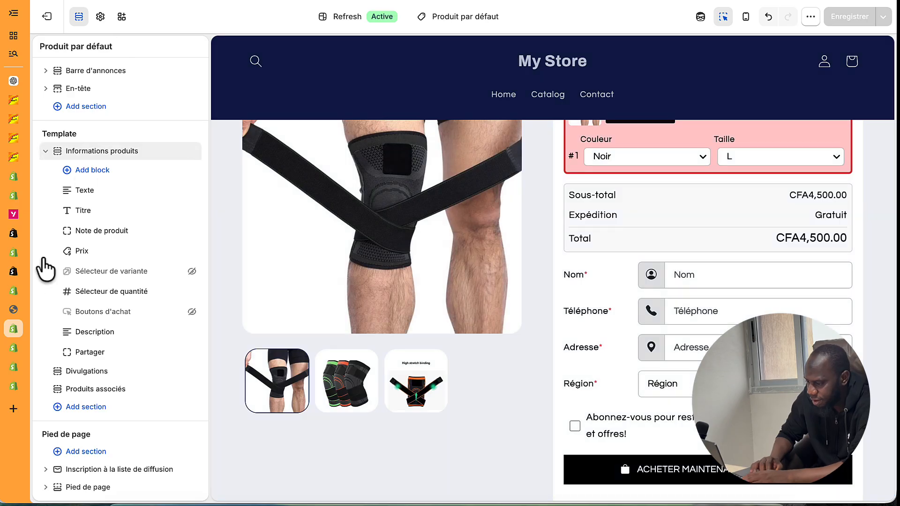
left_click(16, 291)
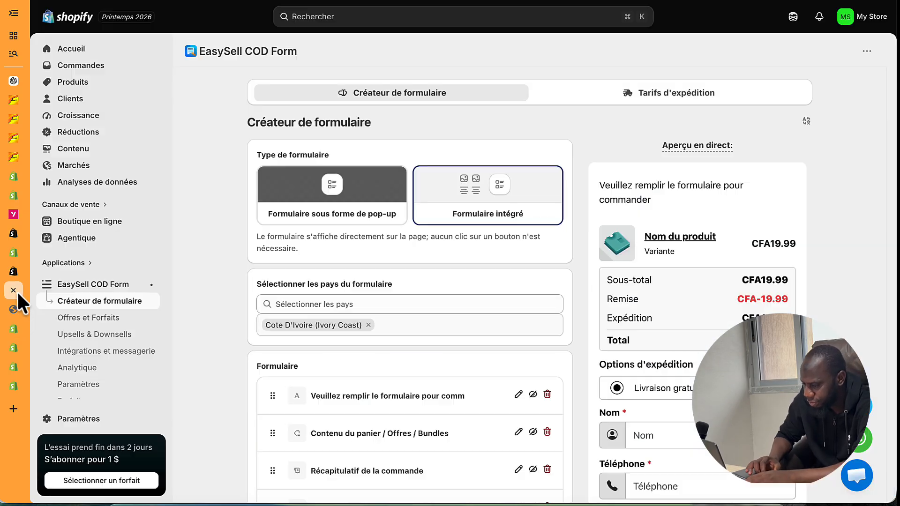
- Open the Nouvelle offre #1 quantity offer in EasySell's Quantity offers and bundles for editing
left_click(112, 335)
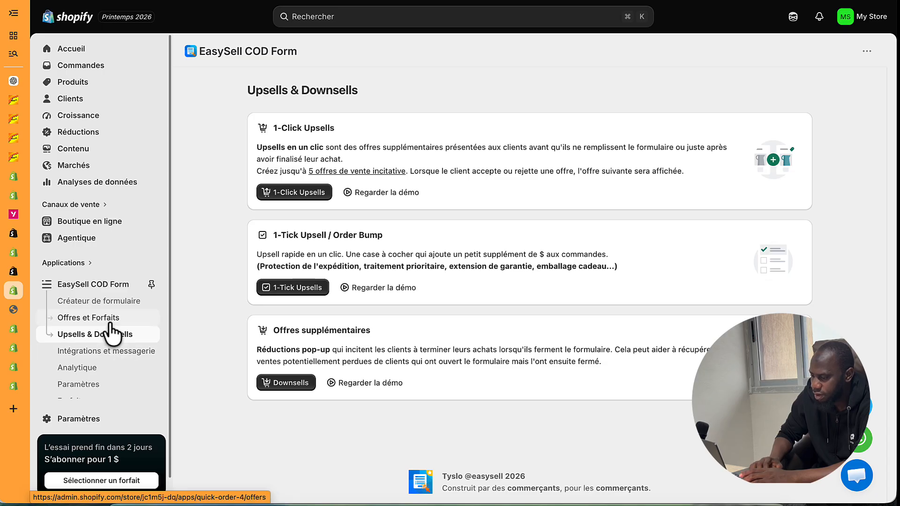
left_click(111, 323)
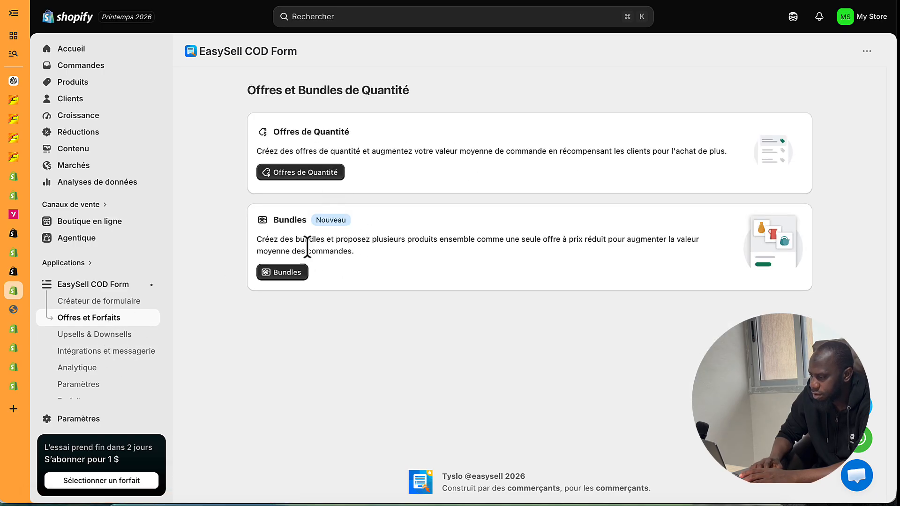
left_click(325, 173)
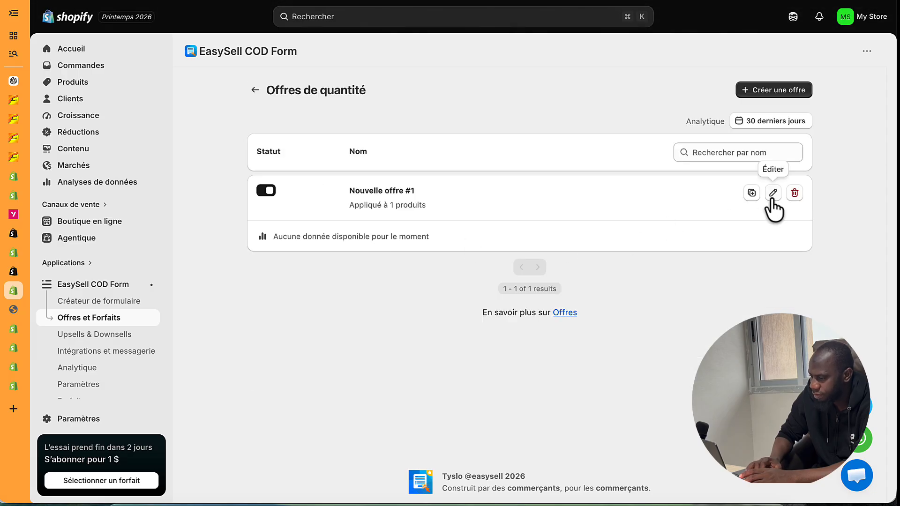
left_click(772, 194)
scroll(392, 351, "down", 5)
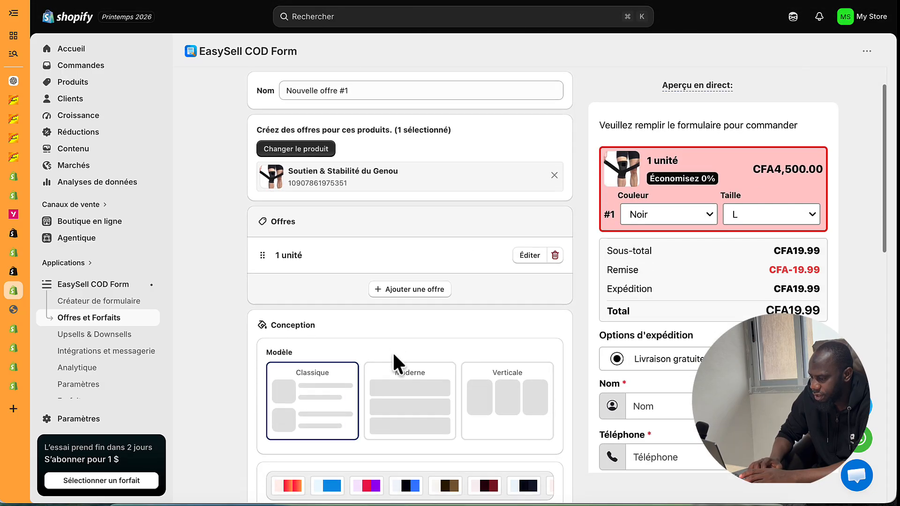
scroll(451, 302, "up", 5)
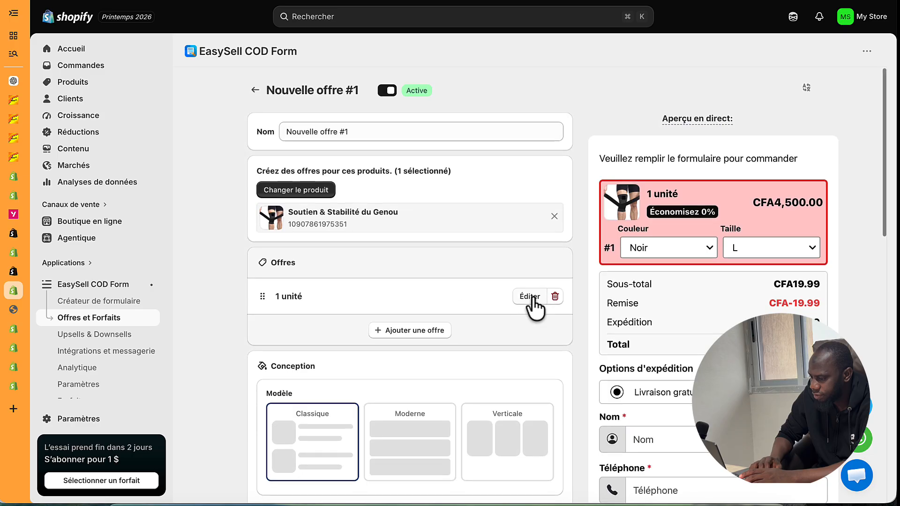
- Add a second quantity offer for 2 units and show its settings
left_click(404, 331)
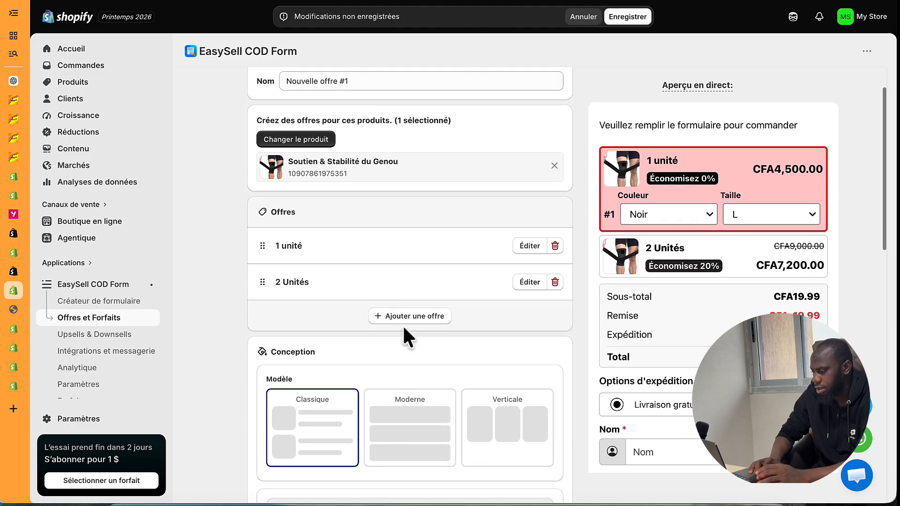
scroll(404, 328, "down", 3)
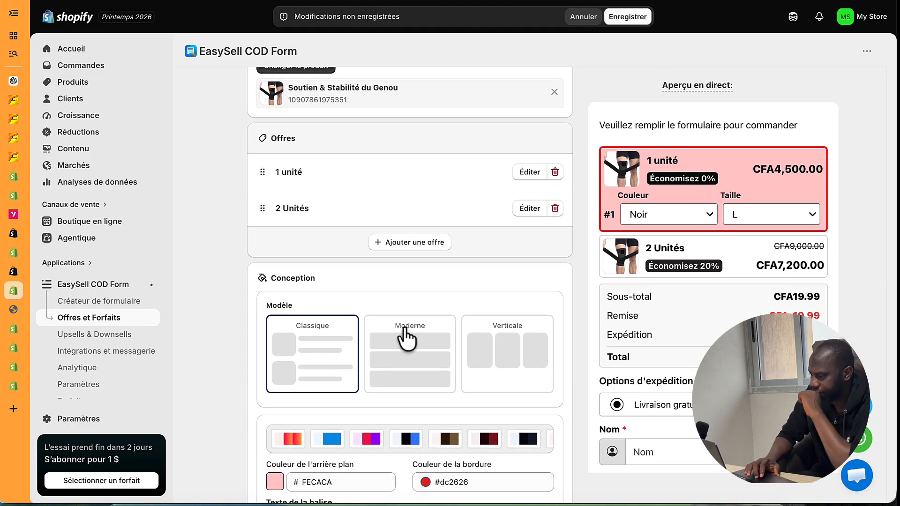
left_click(528, 210)
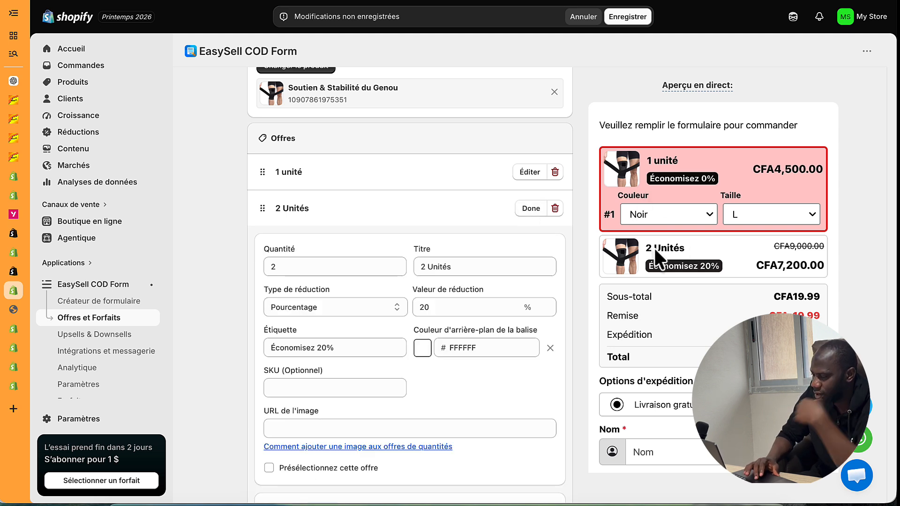
- Retitle the single-unit offer from '1 unité' to '1 Chevillère'
left_click(530, 172)
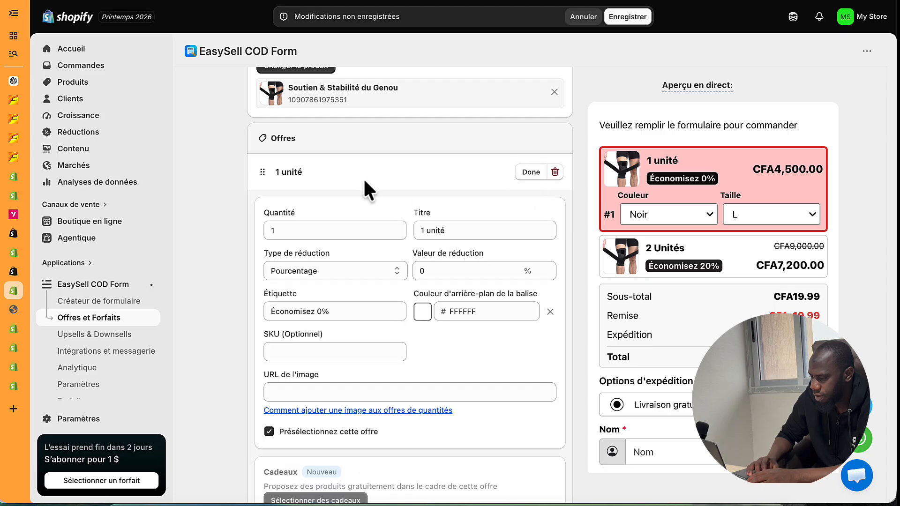
left_click(309, 231)
double_click(433, 233)
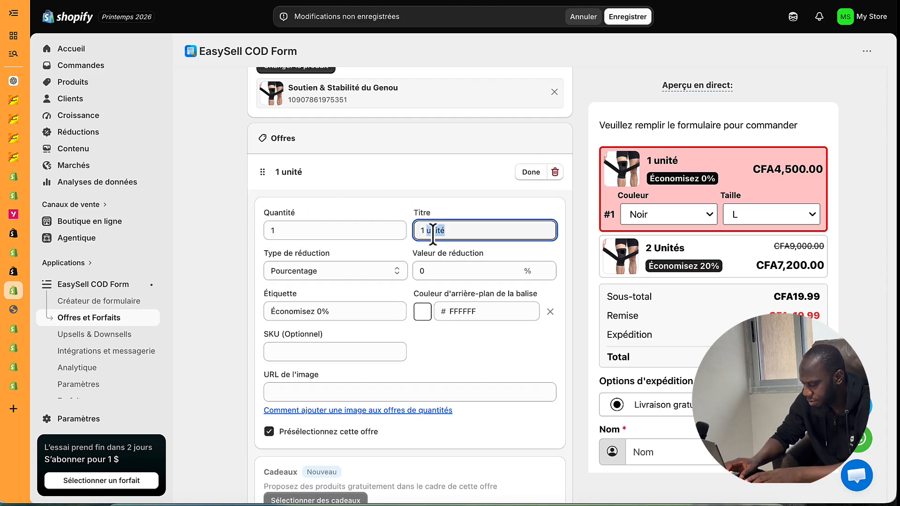
type("P")
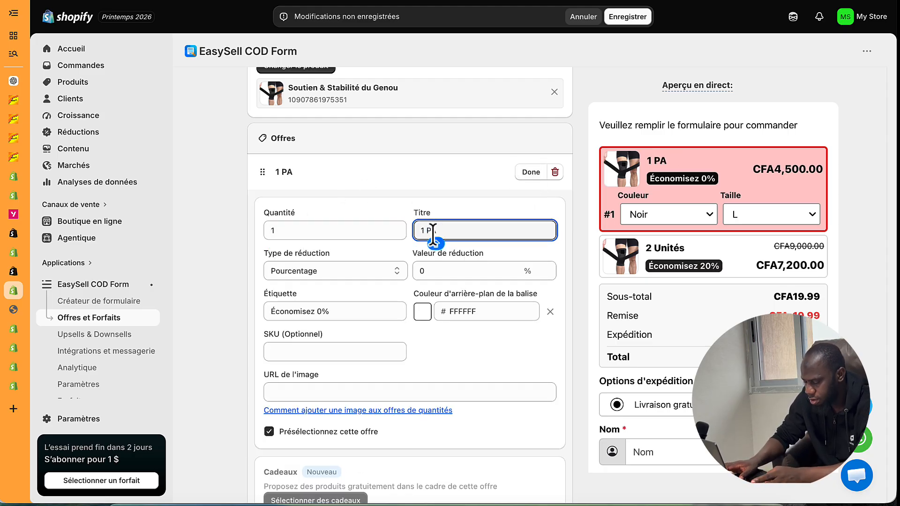
key("BackSpace")
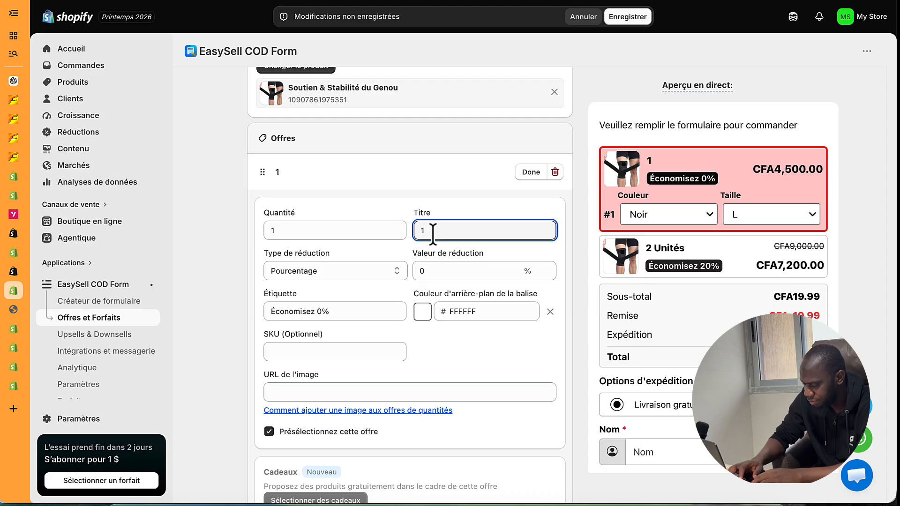
type("Che")
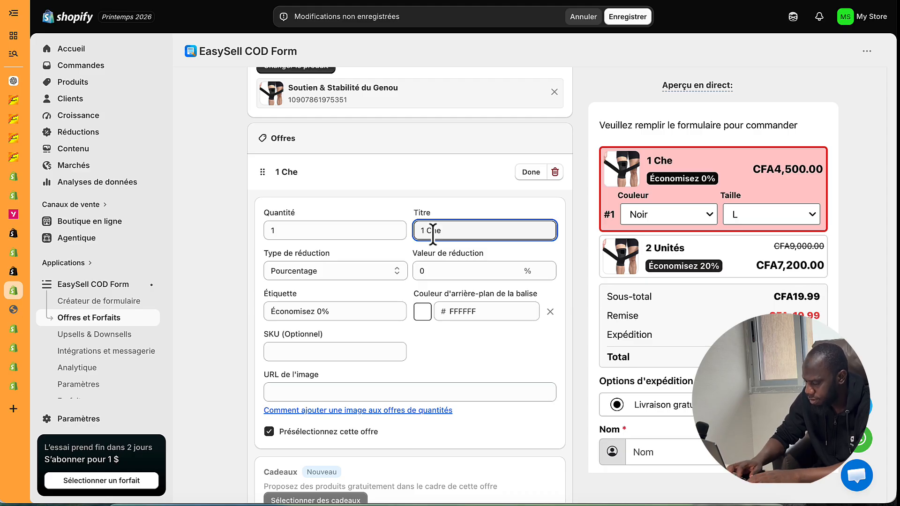
type("vill")
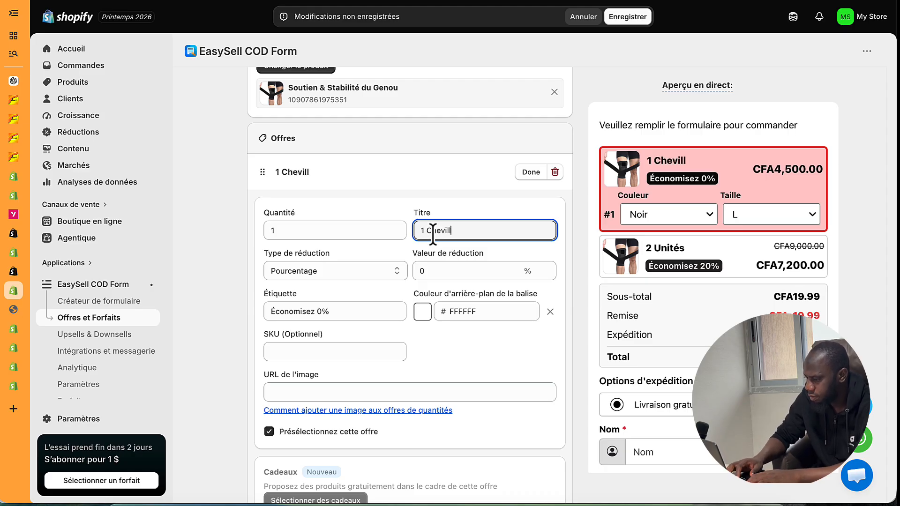
type("ère")
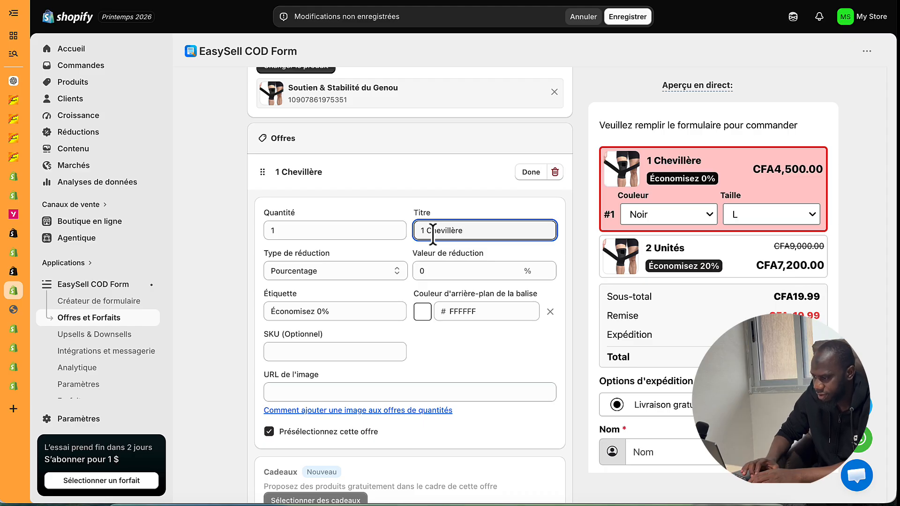
left_click(531, 172)
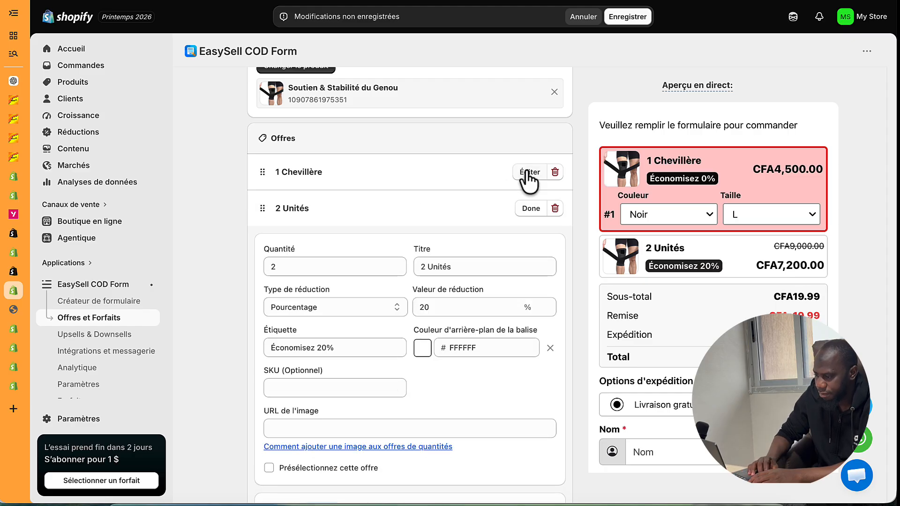
- Retitle the two-unit offer 'Une Paires' and save the offers
left_click_drag(428, 267, 447, 267)
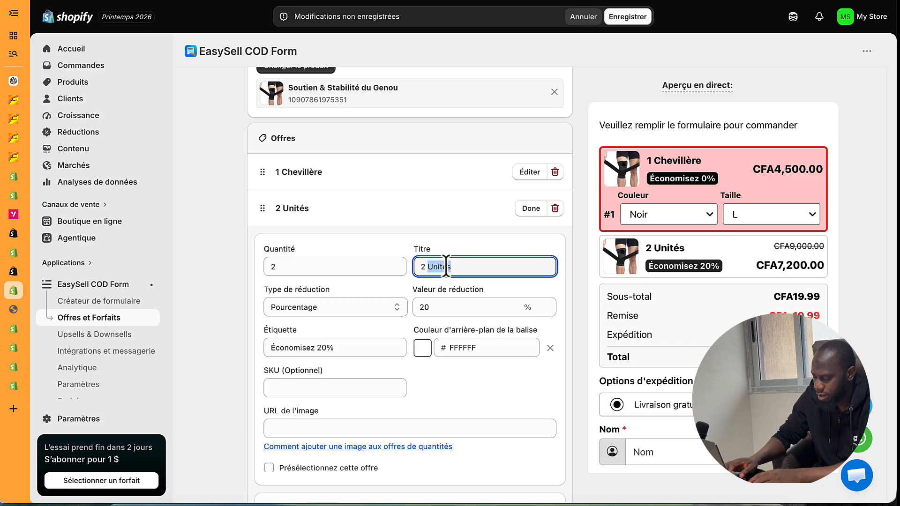
key("BackSpace")
key("BackSpace")
key("BackSpace")
type("Une ")
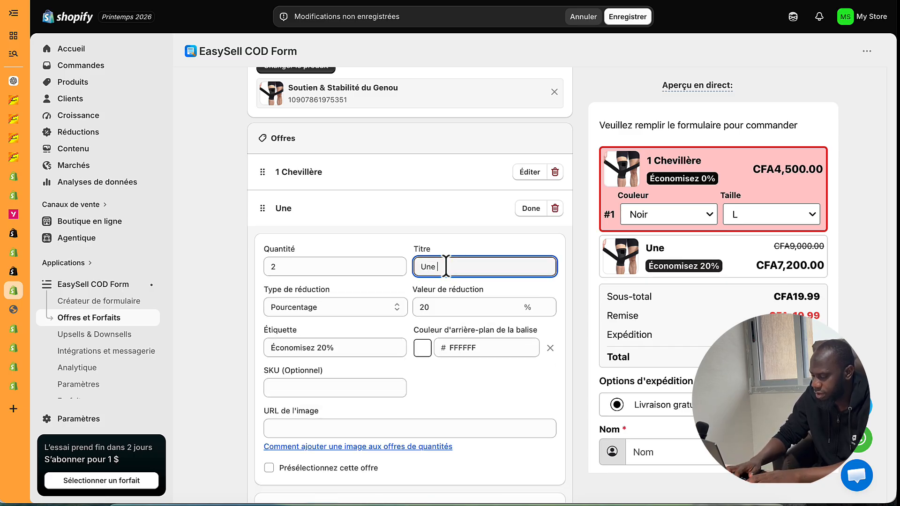
type("Paires")
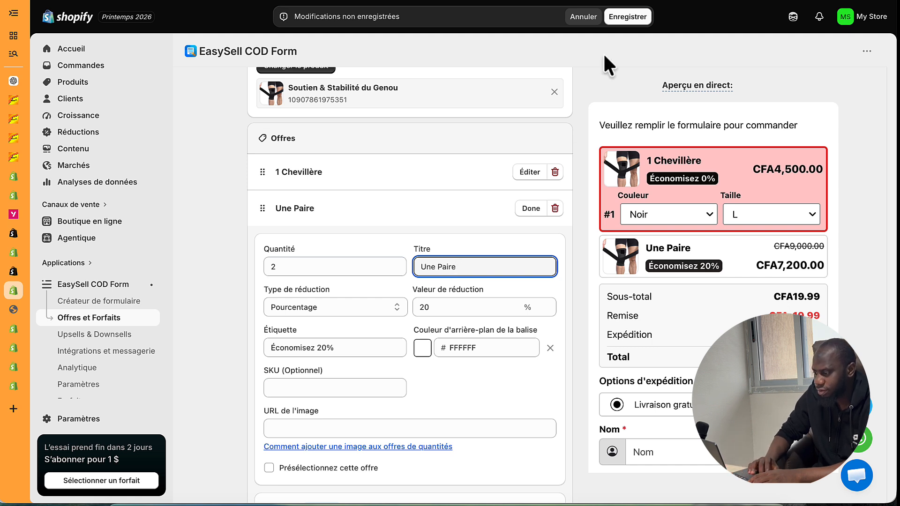
left_click(626, 17)
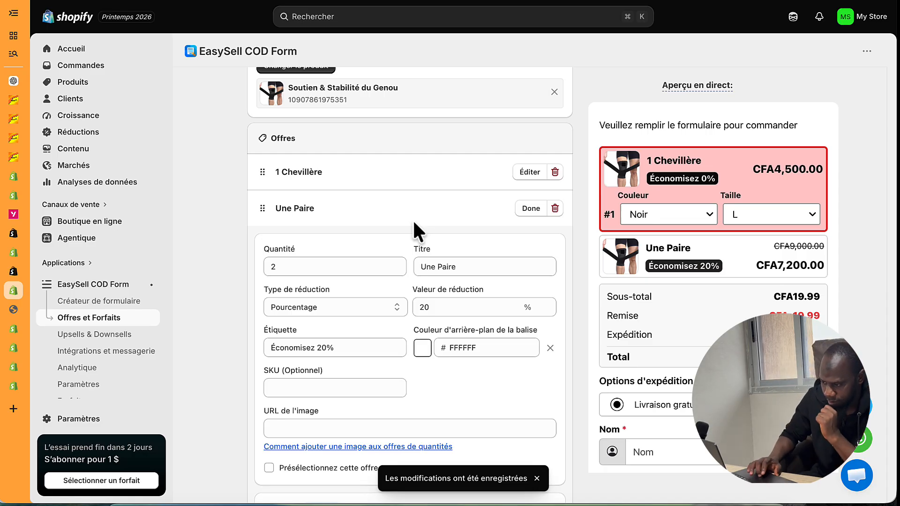
- Make Une Paire the preselected offer and save
scroll(350, 293, "down", 2)
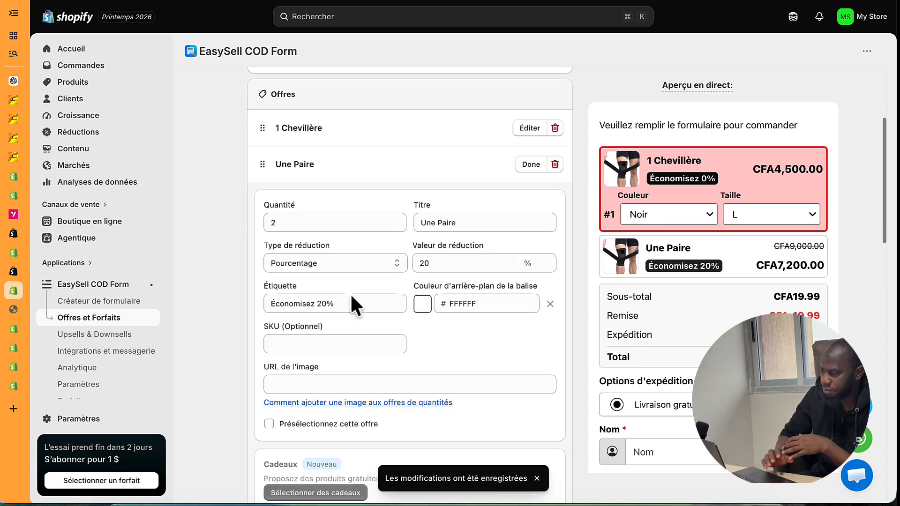
scroll(352, 296, "down", 3)
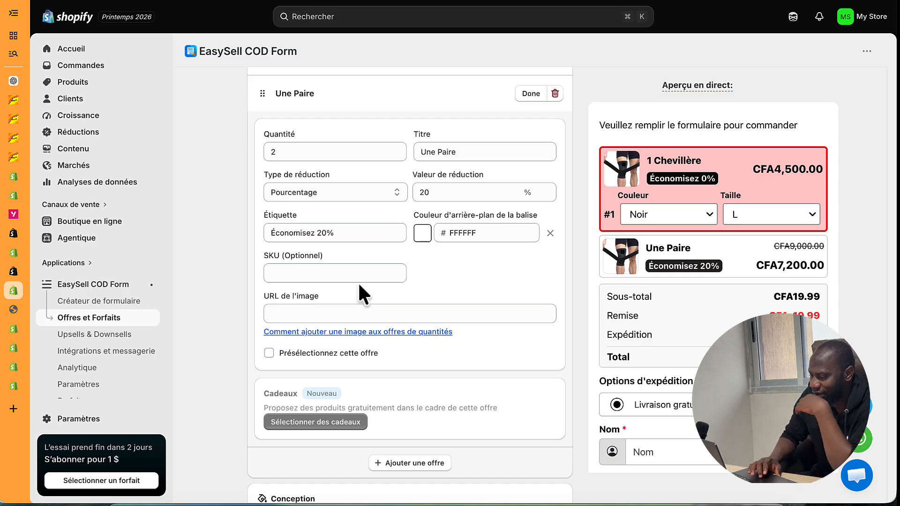
scroll(320, 221, "up", 3)
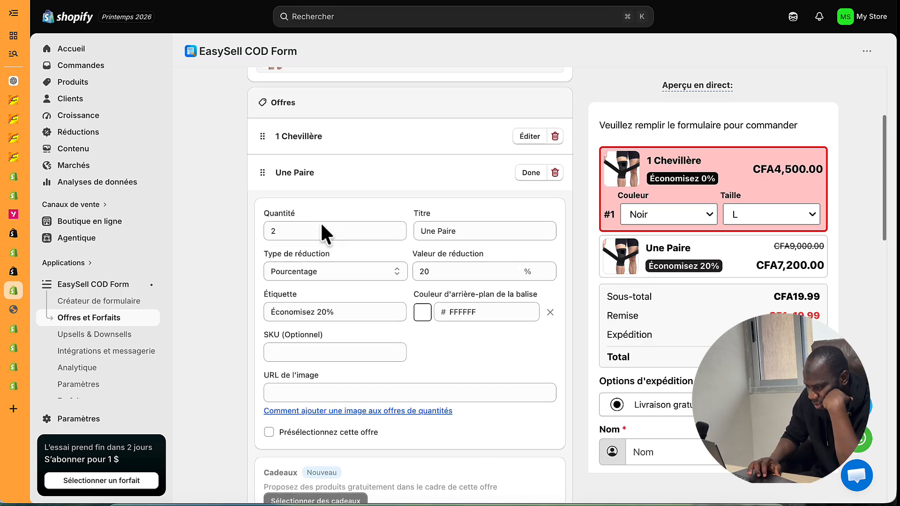
scroll(320, 257, "down", 3)
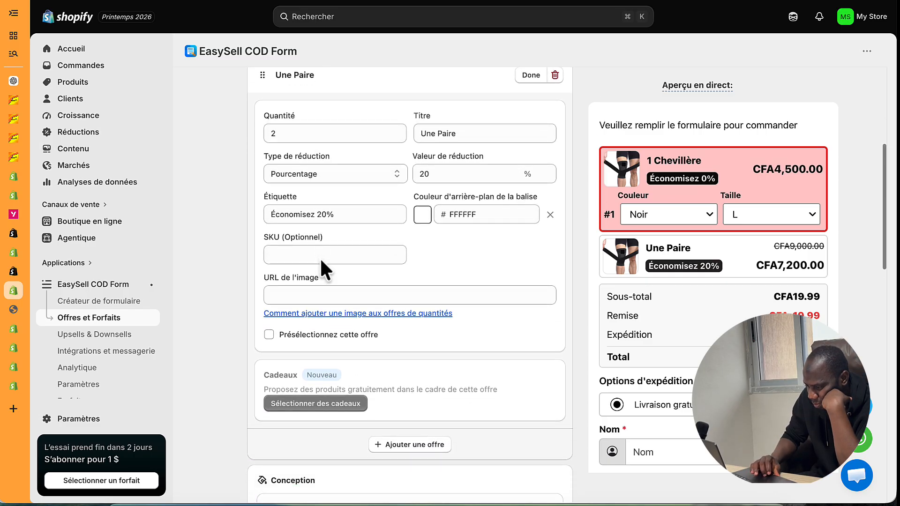
left_click(295, 334)
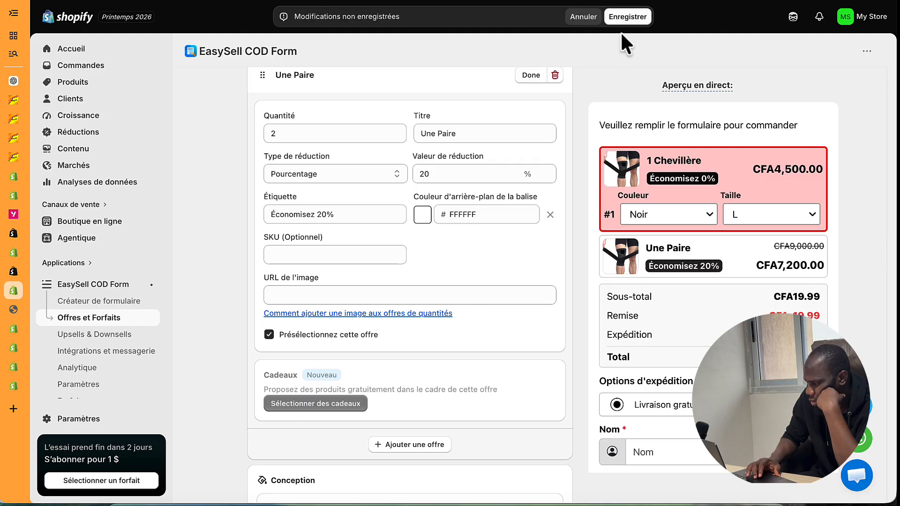
left_click(626, 18)
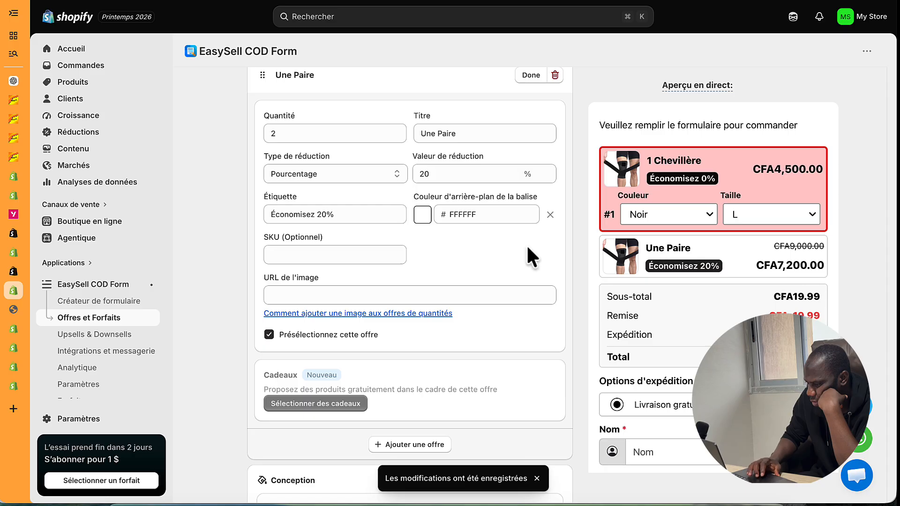
scroll(412, 253, "down", 3)
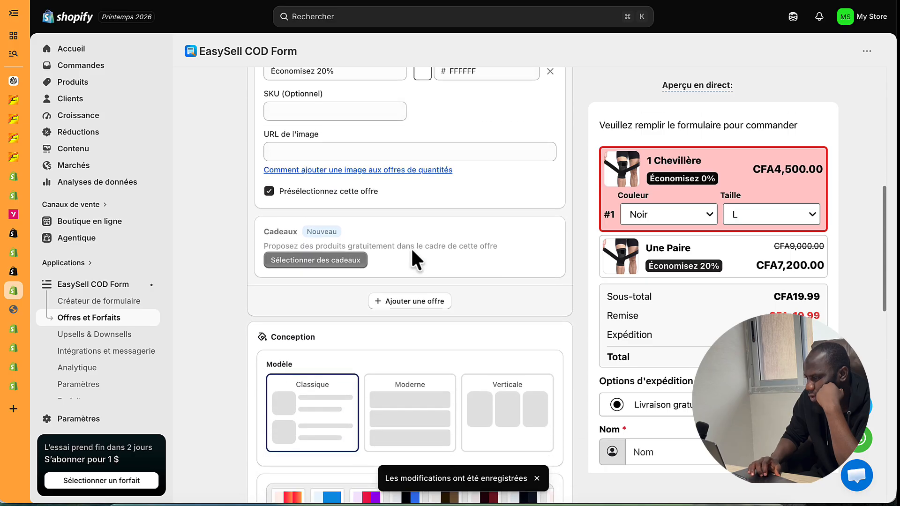
scroll(398, 188, "up", 6)
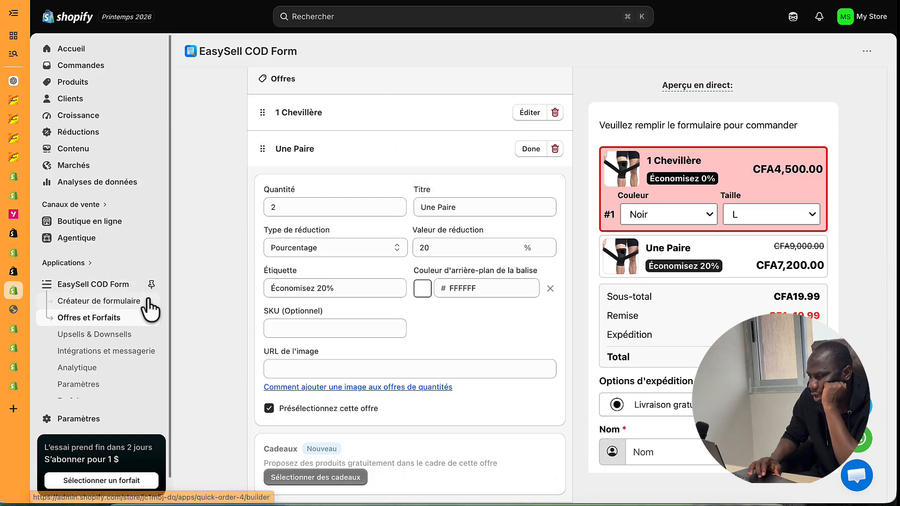
left_click(14, 311)
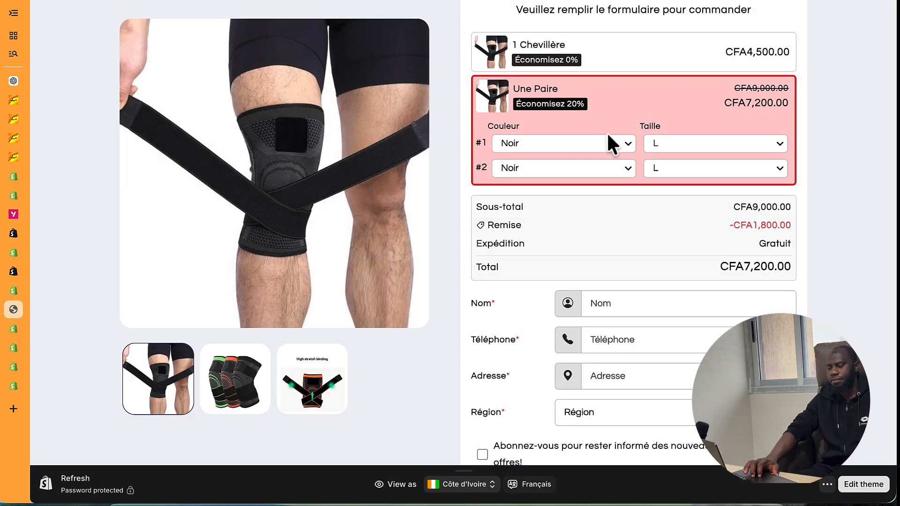
scroll(583, 131, "up", 1)
left_click(583, 127)
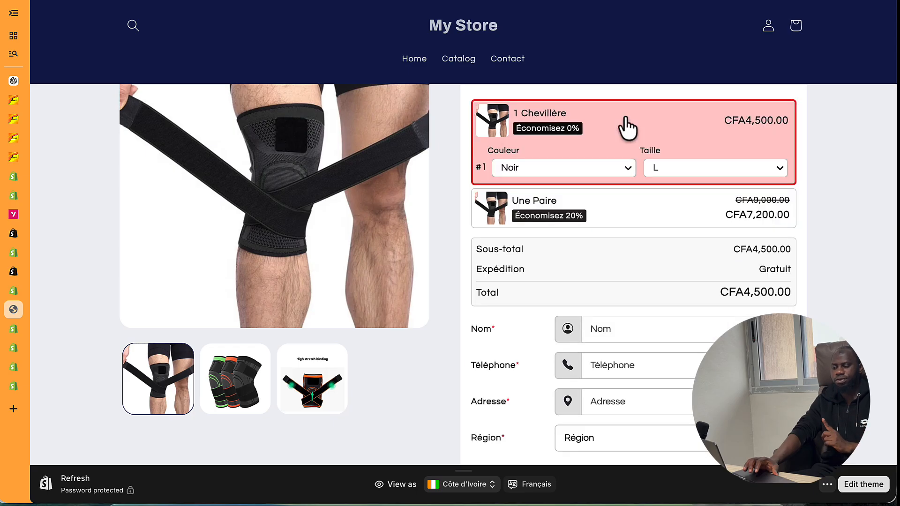
left_click(582, 171)
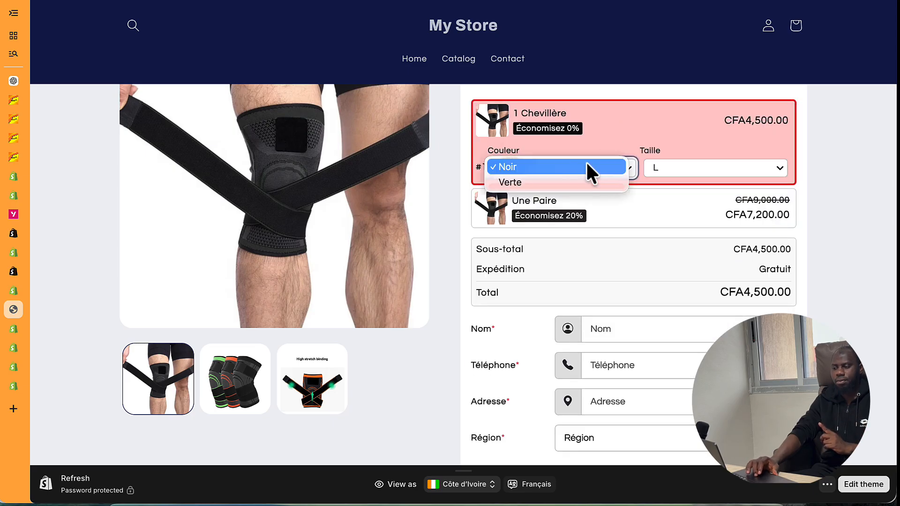
left_click(600, 166)
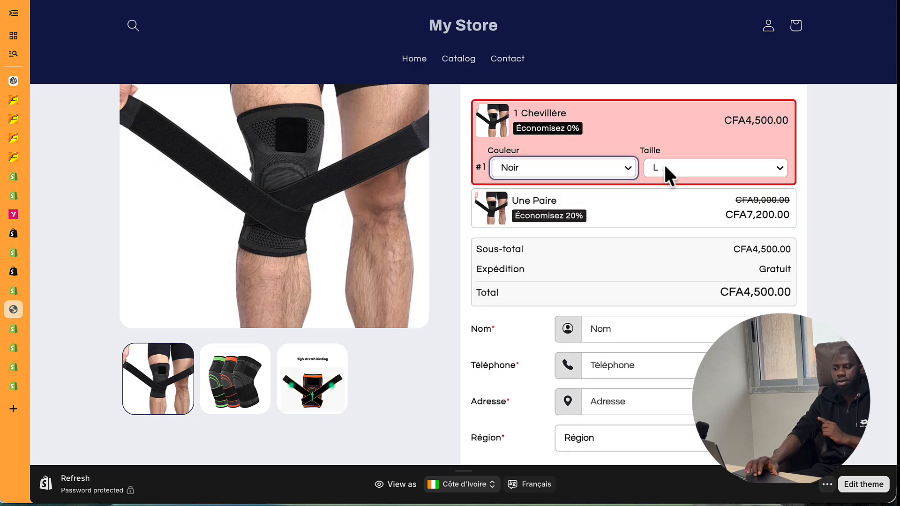
left_click(627, 214)
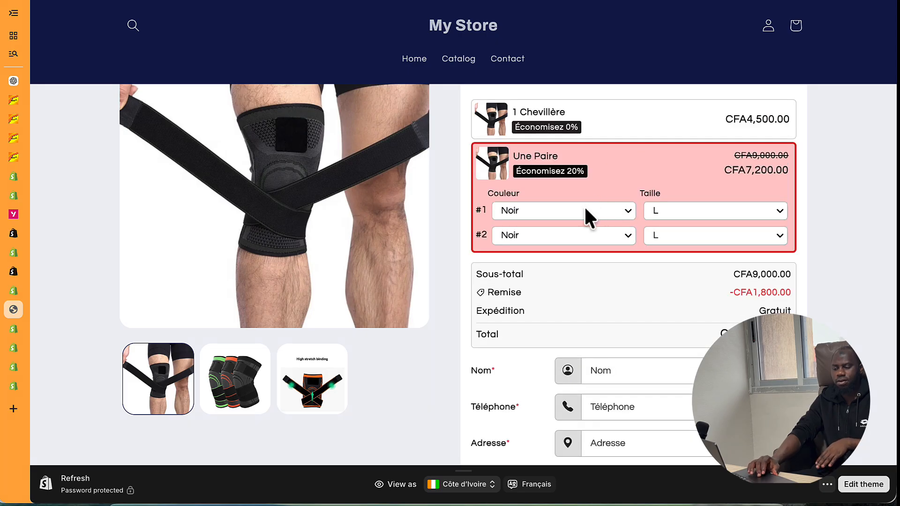
left_click(548, 211)
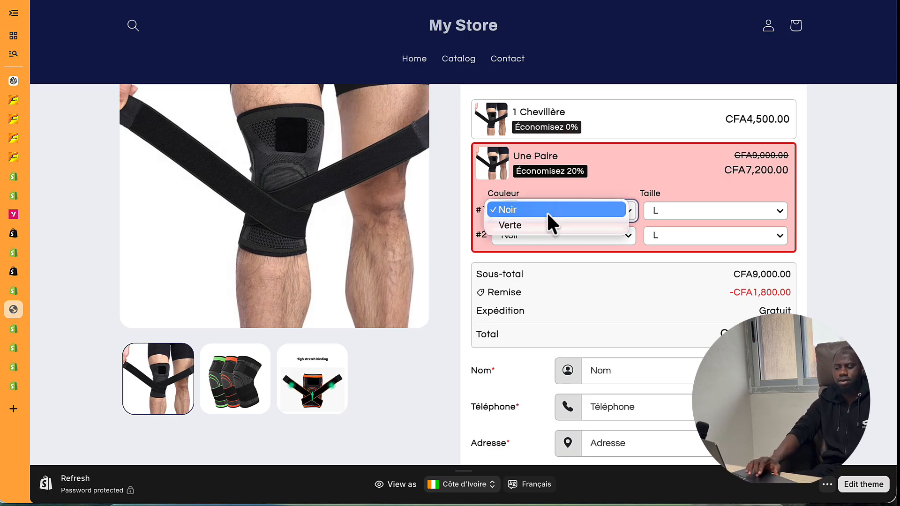
left_click(548, 211)
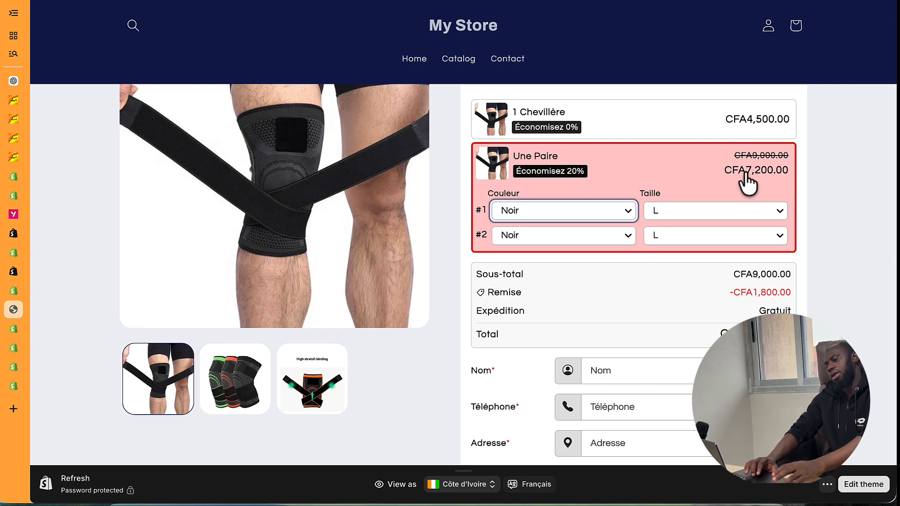
scroll(408, 275, "down", 5)
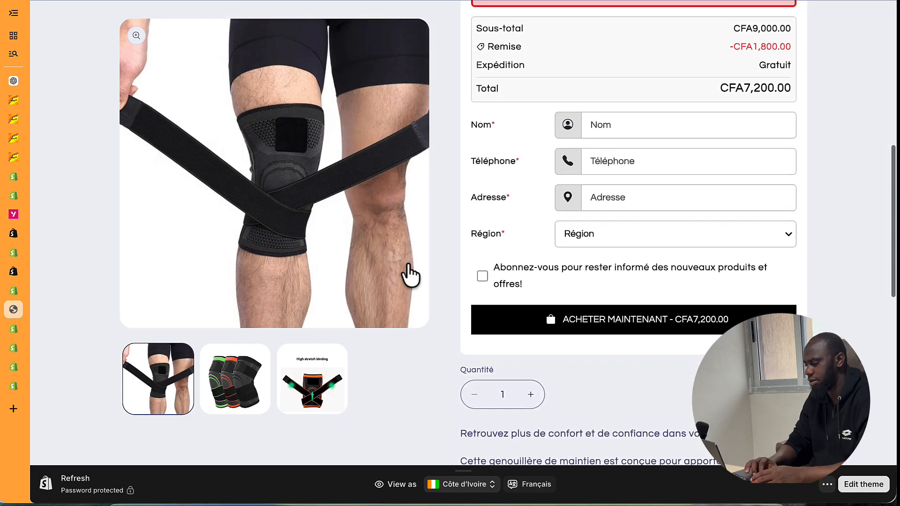
scroll(408, 275, "up", 4)
scroll(410, 275, "up", 1)
scroll(593, 248, "down", 3)
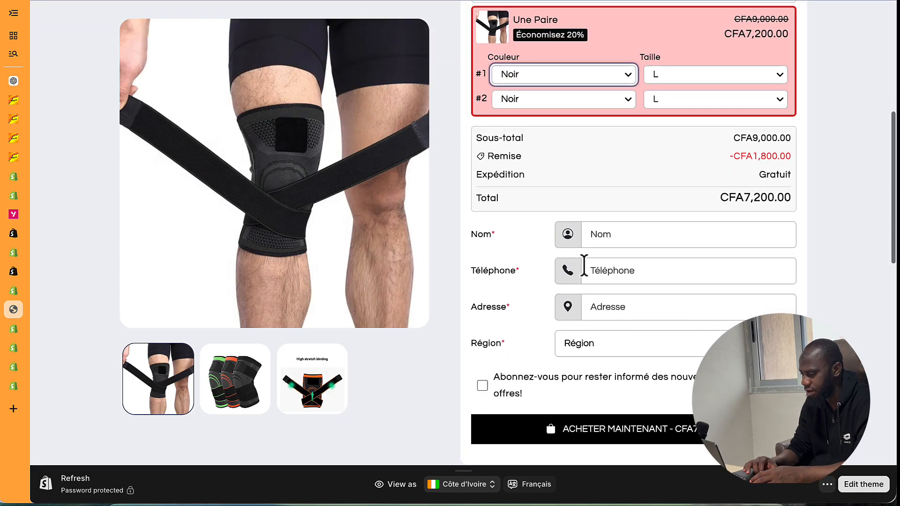
mouse_move(61, 201)
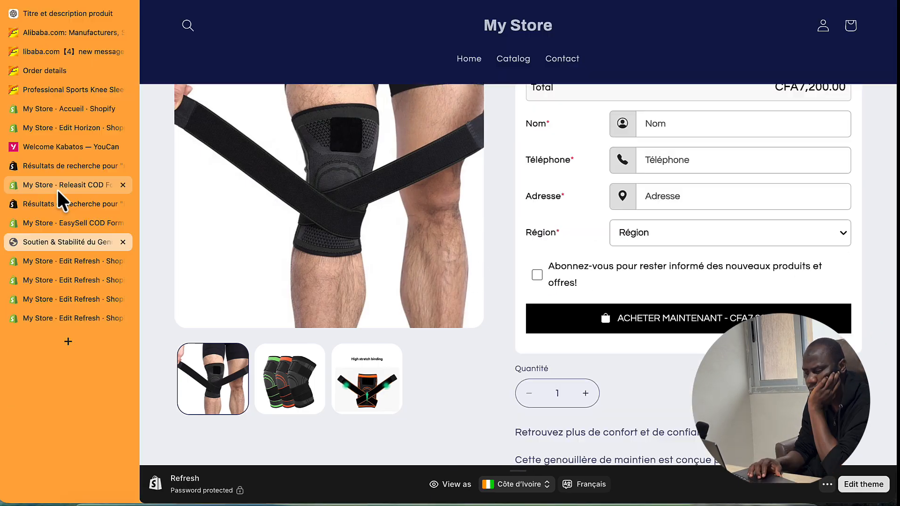
- Close the four extra My Store · Edit Refresh tabs and switch back to the EasySell COD Form tab
left_click(123, 318)
left_click(123, 300)
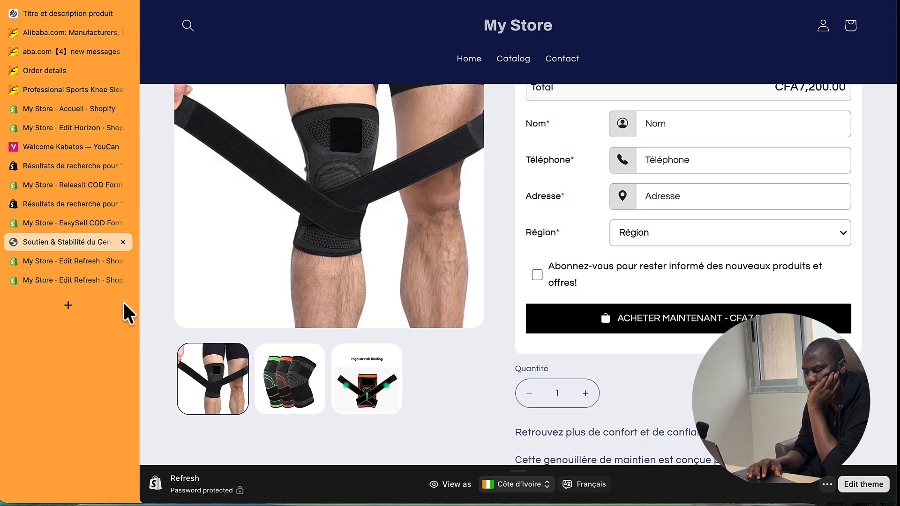
left_click(123, 280)
left_click(123, 262)
left_click(88, 222)
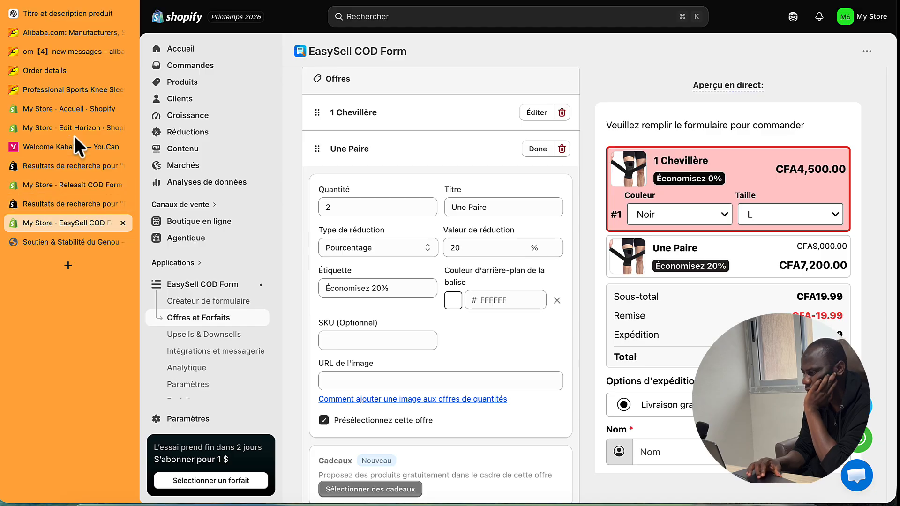
- Open the Chrome main menu and dismiss it
left_click(887, 3)
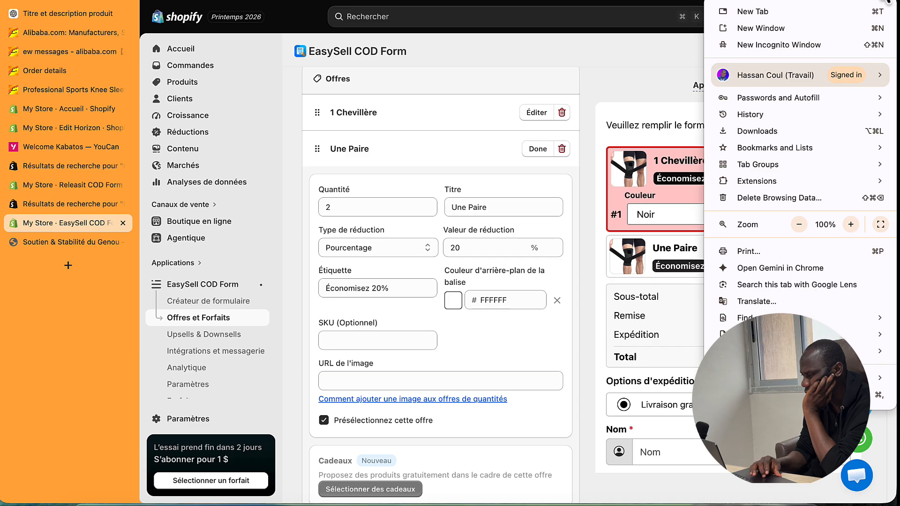
mouse_move(785, 150)
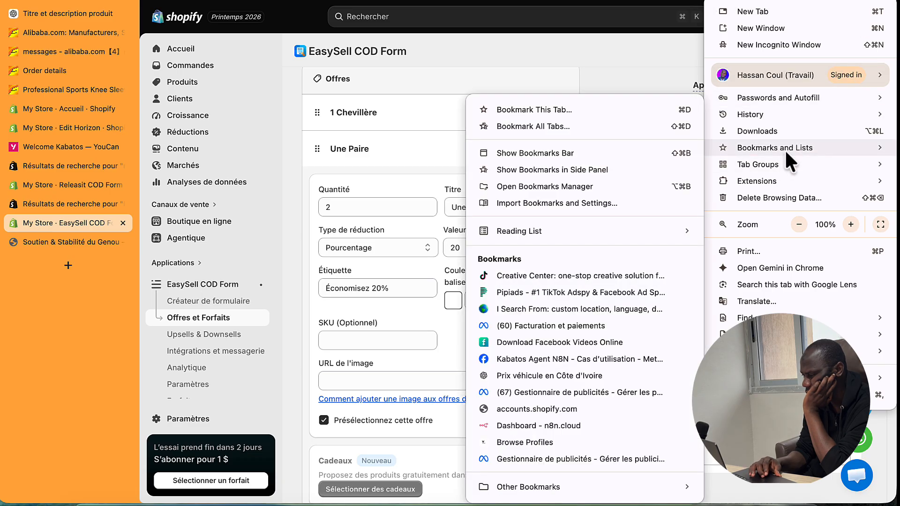
left_click(668, 39)
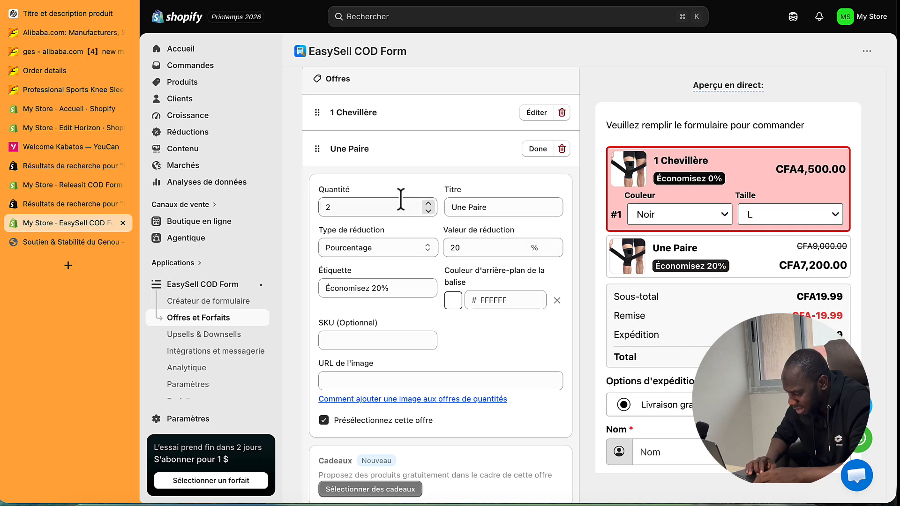
- Set the 1 Chevillère offer's discount type to Pas de réduction and delete its Économisez 0% label
left_click(525, 117)
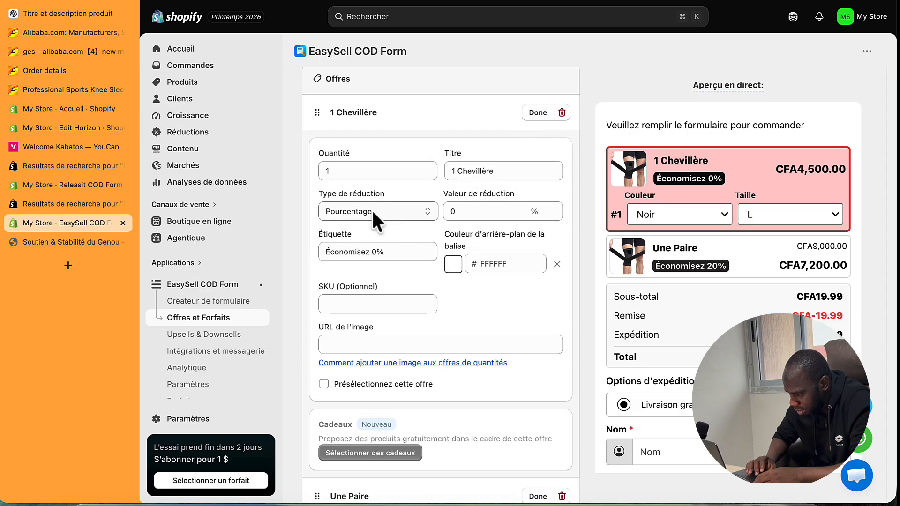
left_click(385, 212)
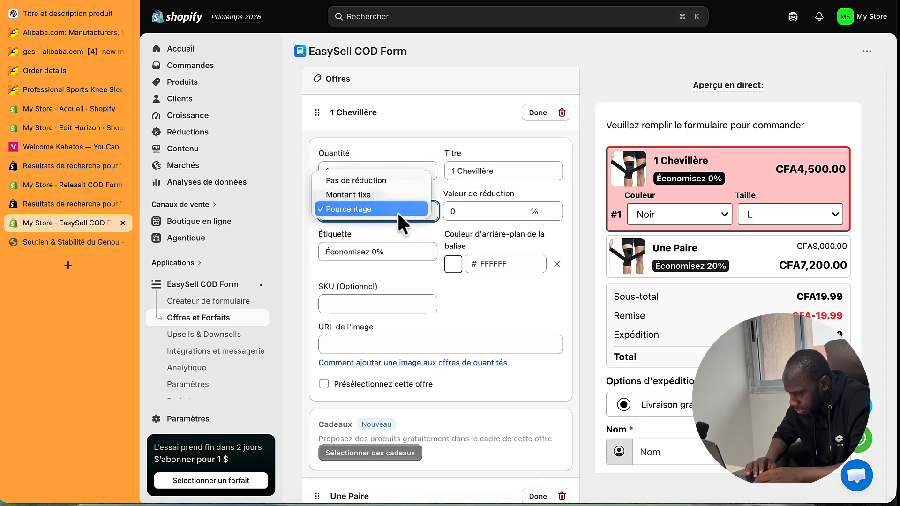
left_click(375, 182)
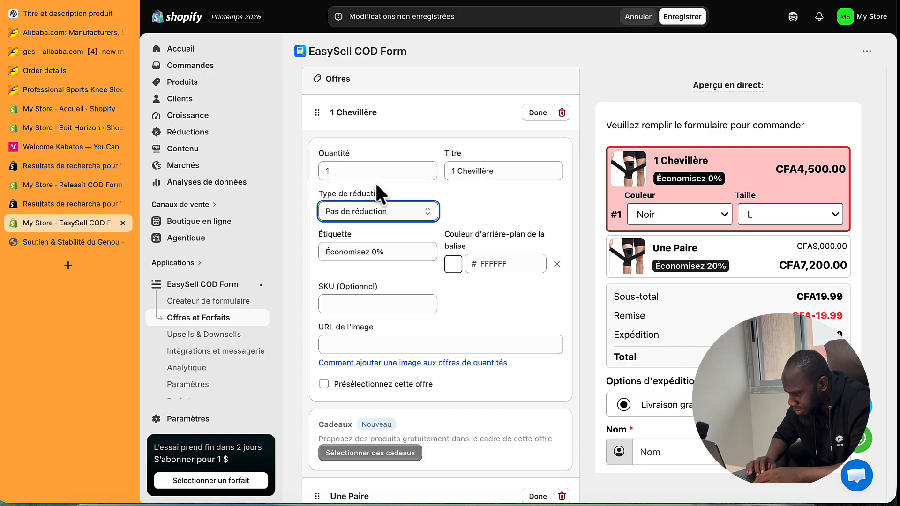
left_click(370, 248)
key("ctrl+a")
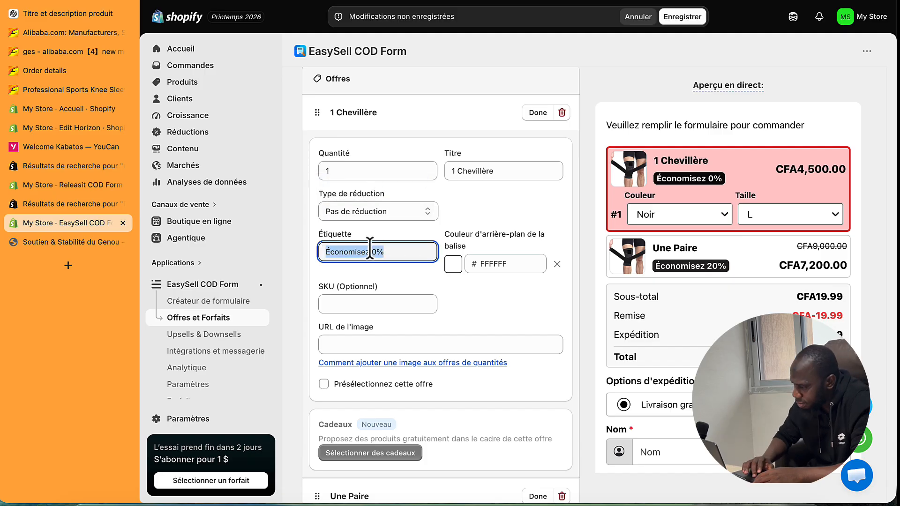
key("BackSpace")
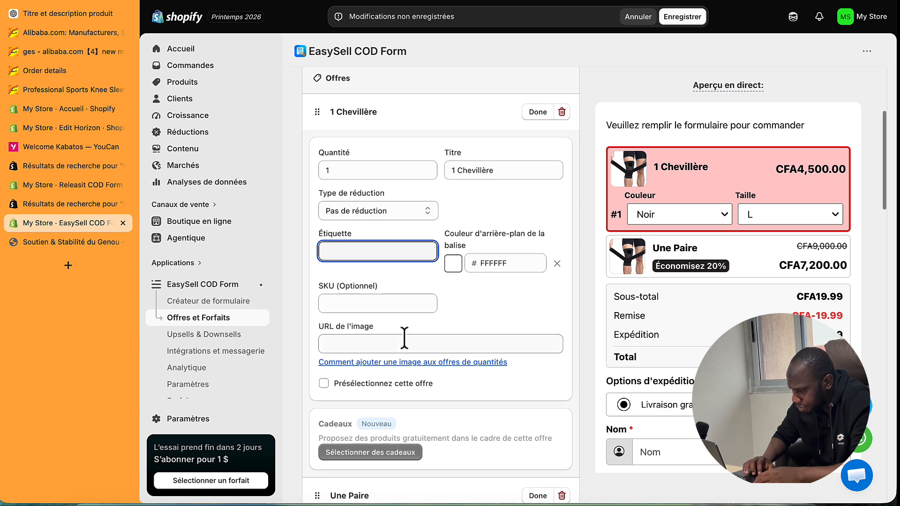
scroll(402, 336, "down", 6)
- Switch the Une Paire discount to Montant fixe, enter 10000 and save
left_click(407, 311)
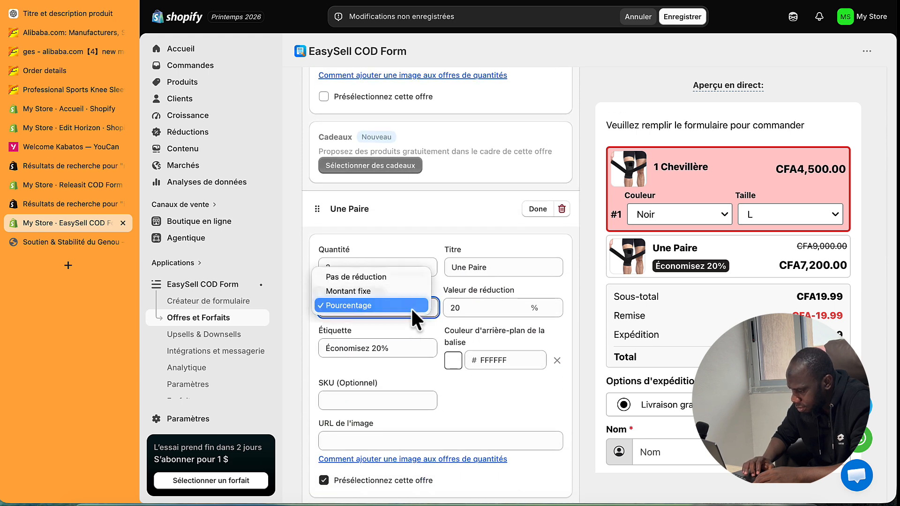
left_click(400, 290)
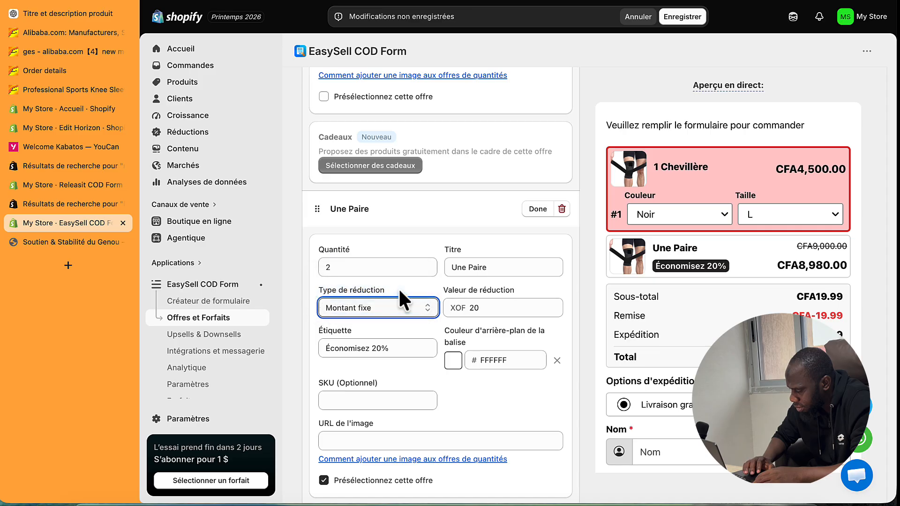
left_click(401, 307)
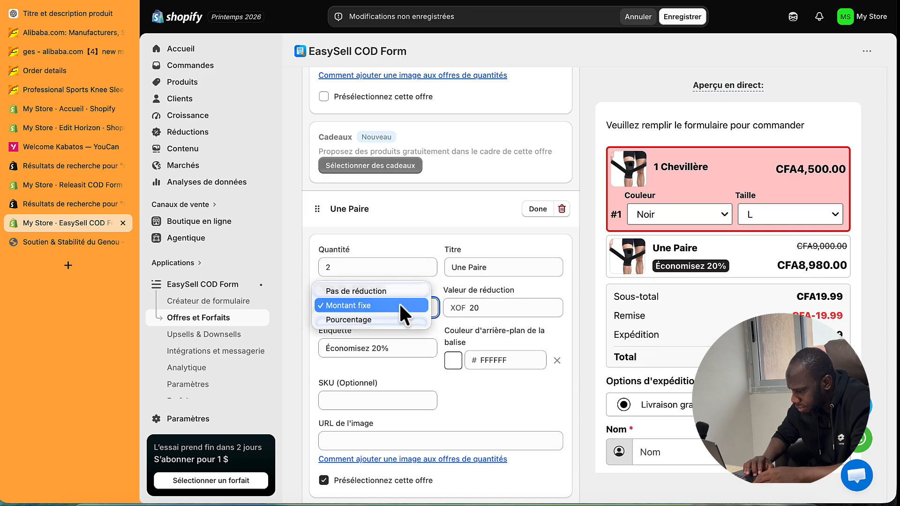
left_click(399, 302)
left_click_drag(490, 308, 468, 308)
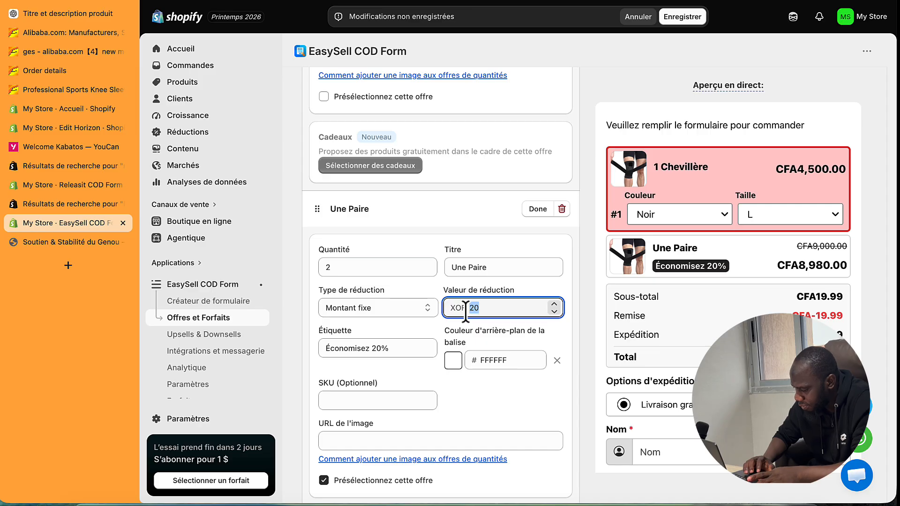
type("100")
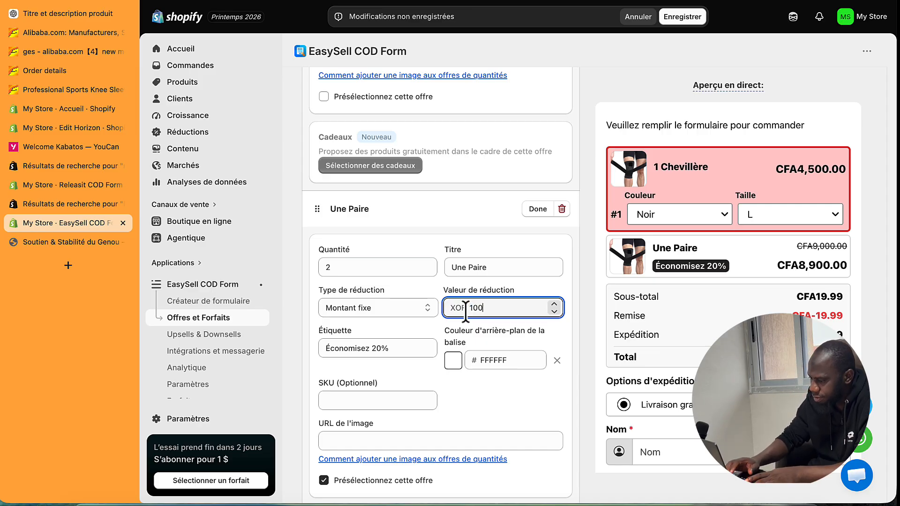
type("00")
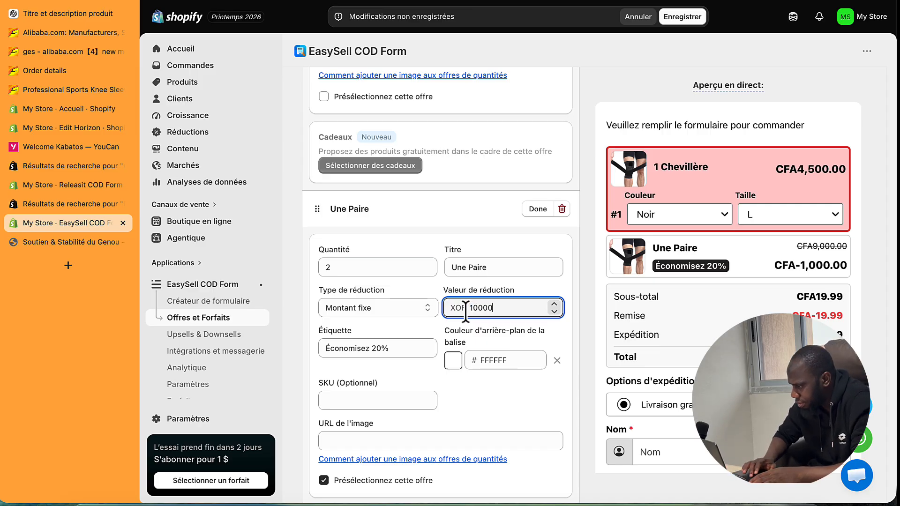
left_click(683, 15)
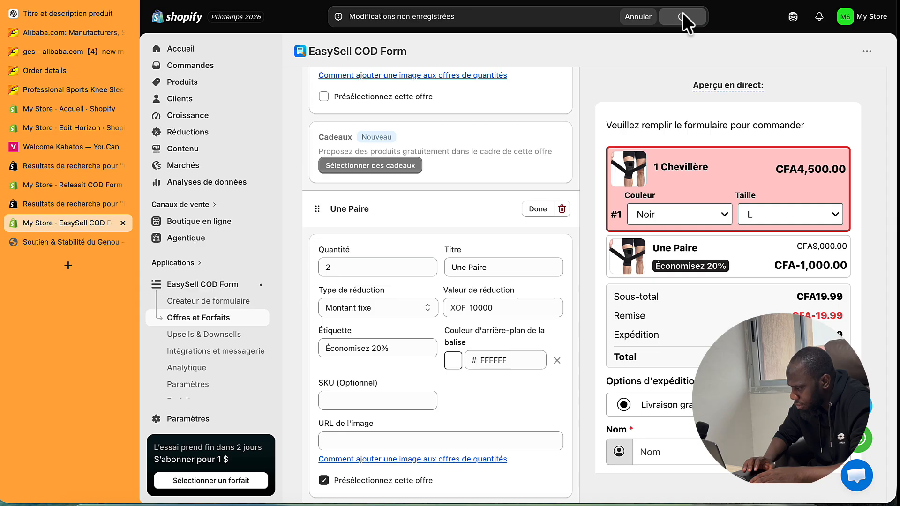
- Correct the Une Paire fixed discount, trying 8000 before settling on 1000, and save
left_click(415, 306)
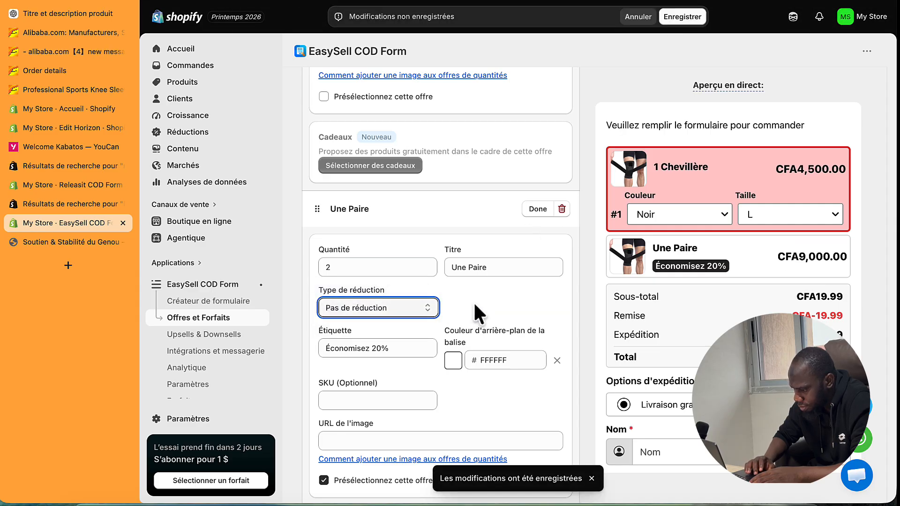
left_click(419, 310)
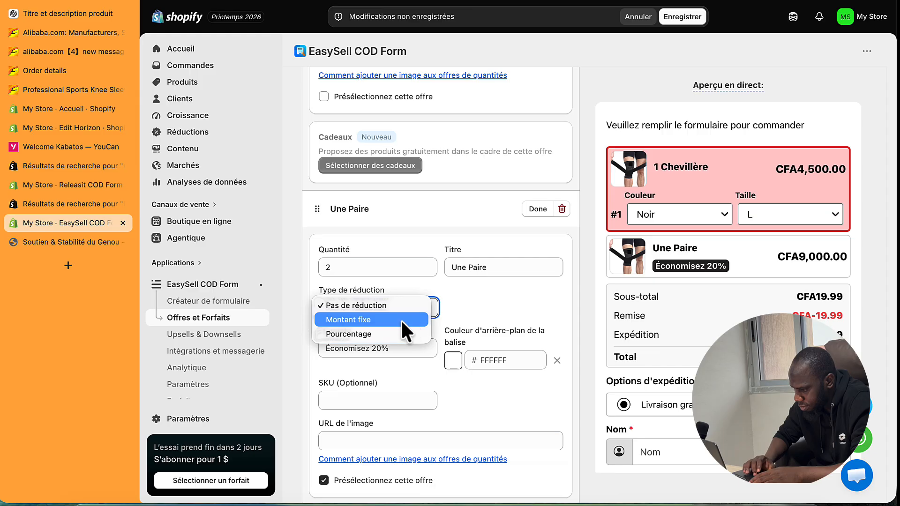
left_click(400, 319)
double_click(479, 313)
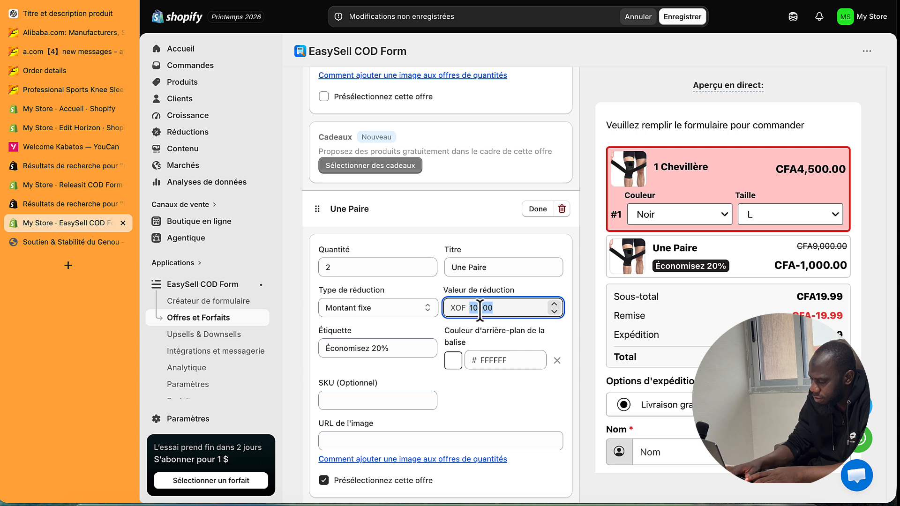
type("8000")
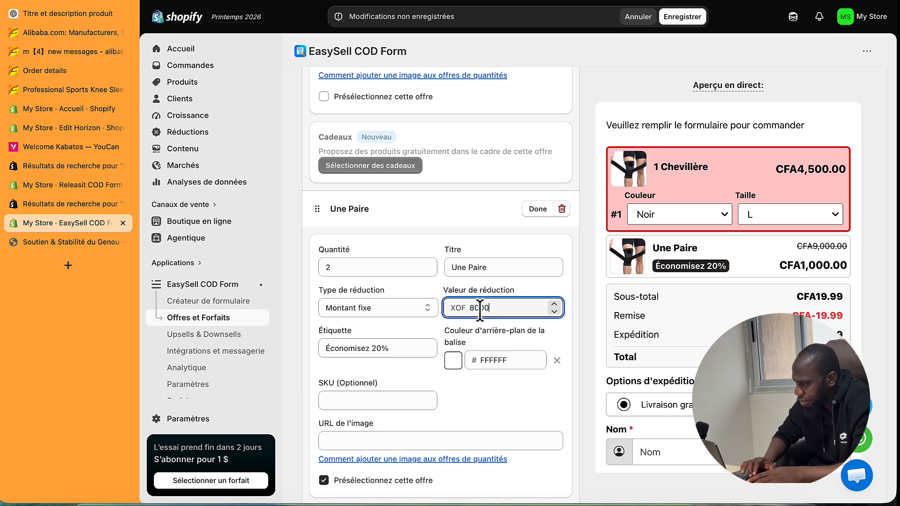
left_click(683, 20)
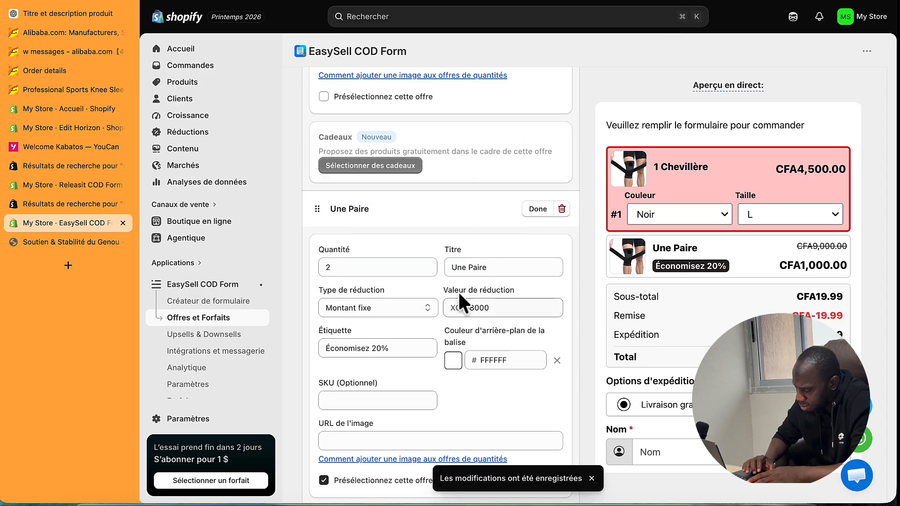
left_click_drag(490, 308, 475, 308)
type("10")
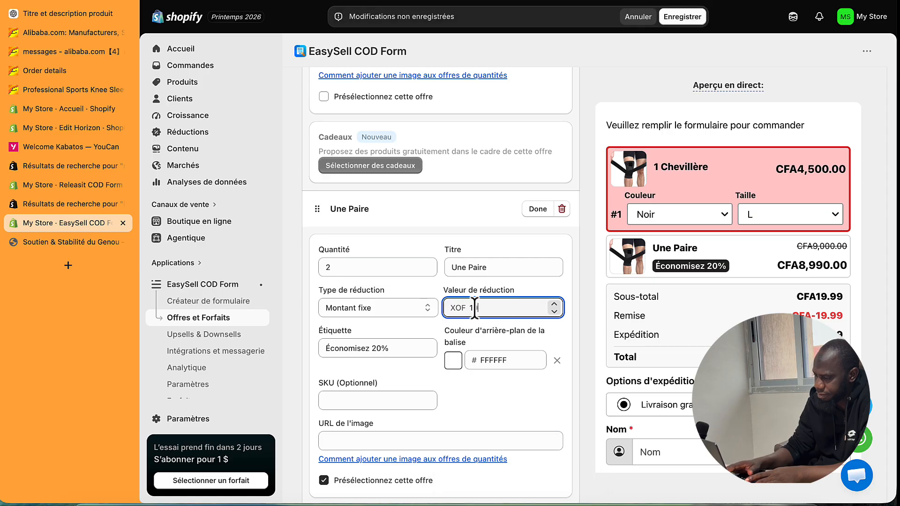
type("00")
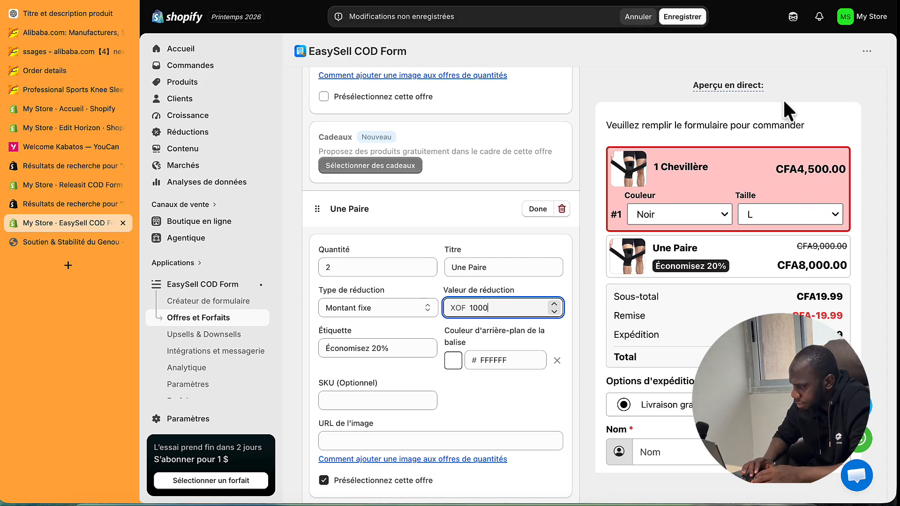
left_click(686, 17)
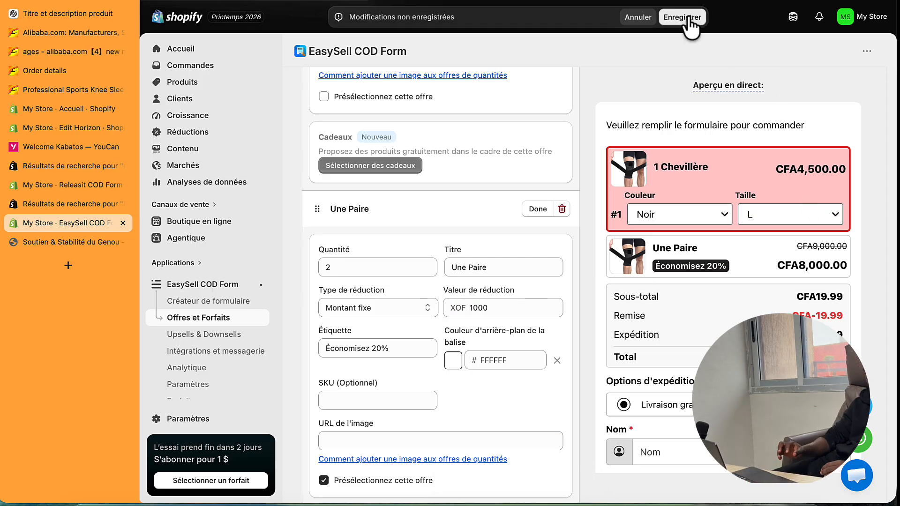
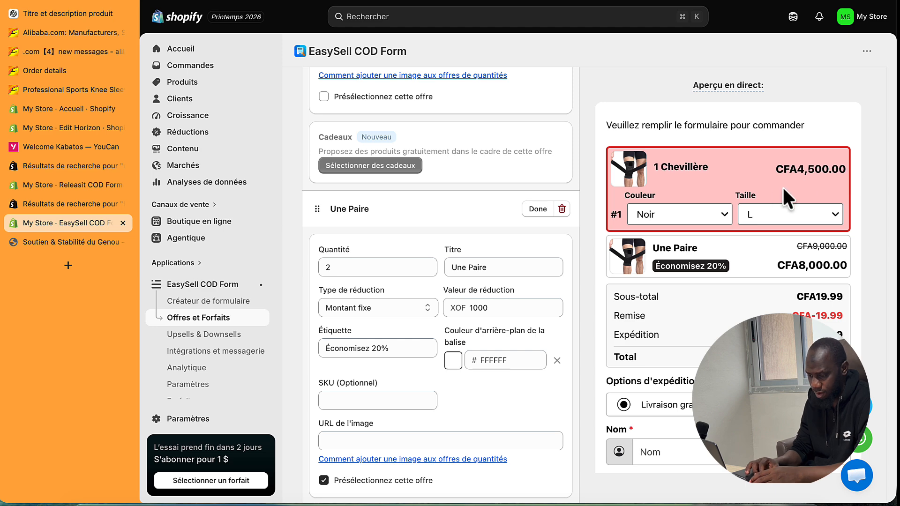
- Open the store's currency format editor, currently CFA{{amount}} XOF, then switch to the ChatGPT window
scroll(190, 403, "down", 1)
left_click(190, 418)
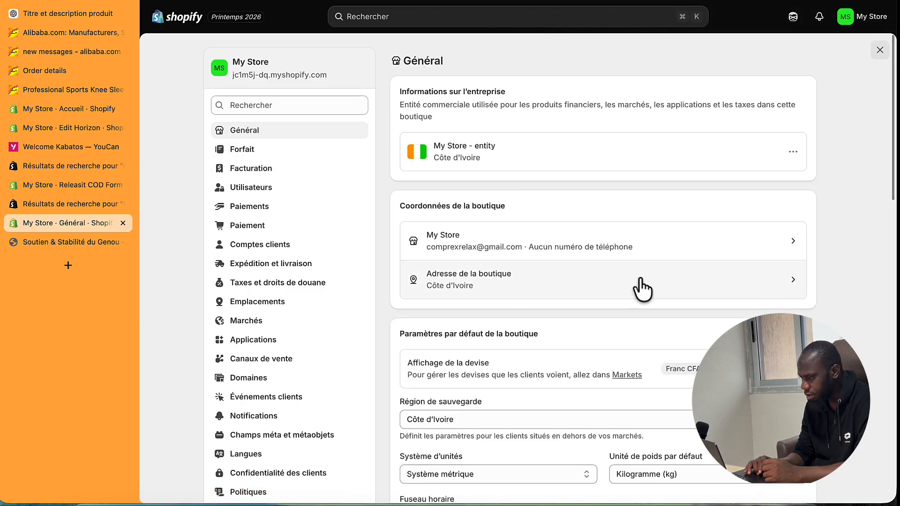
left_click(791, 369)
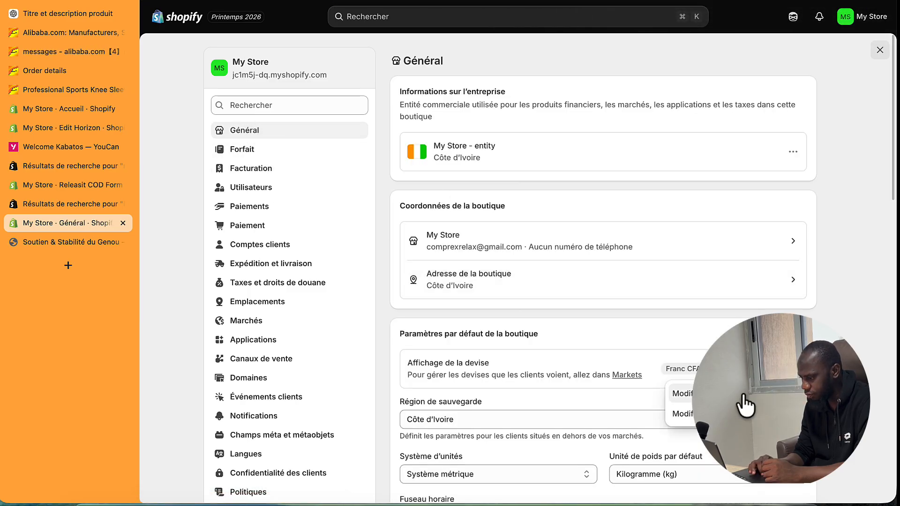
left_click(718, 416)
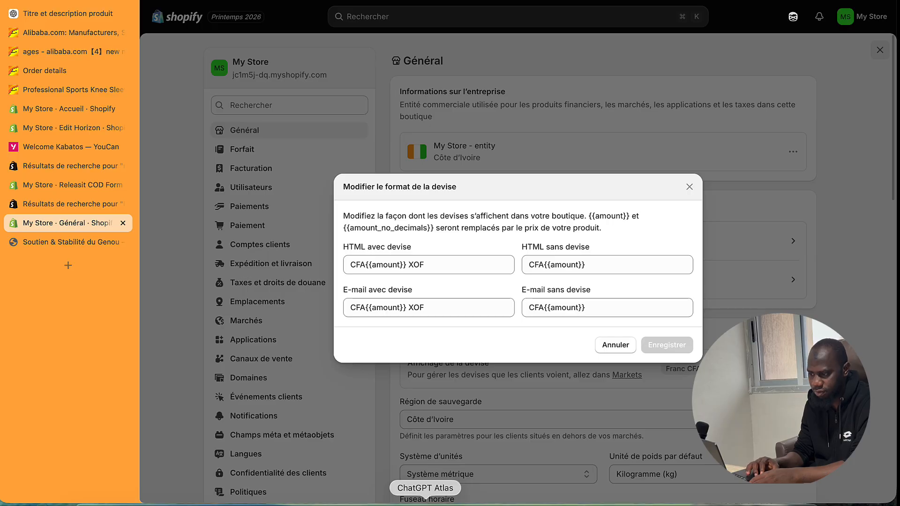
left_click(426, 503)
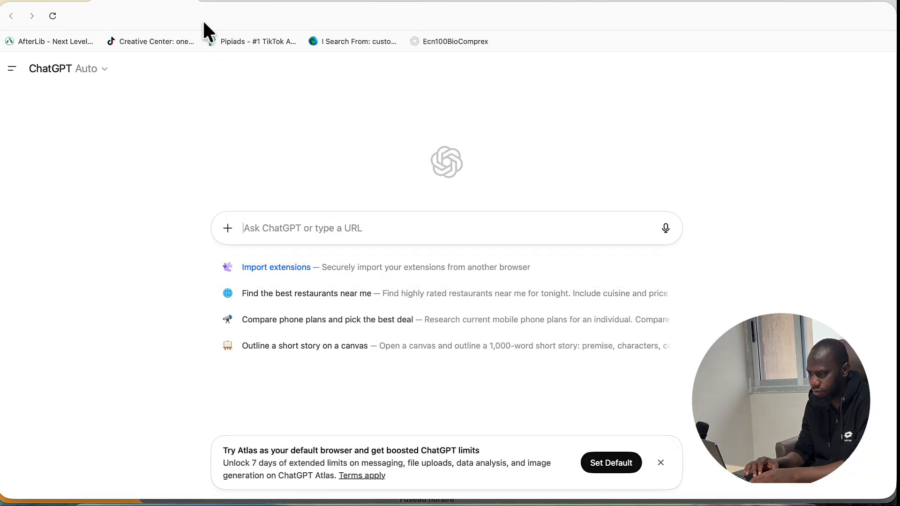
left_click(256, 14)
type("shopify.com")
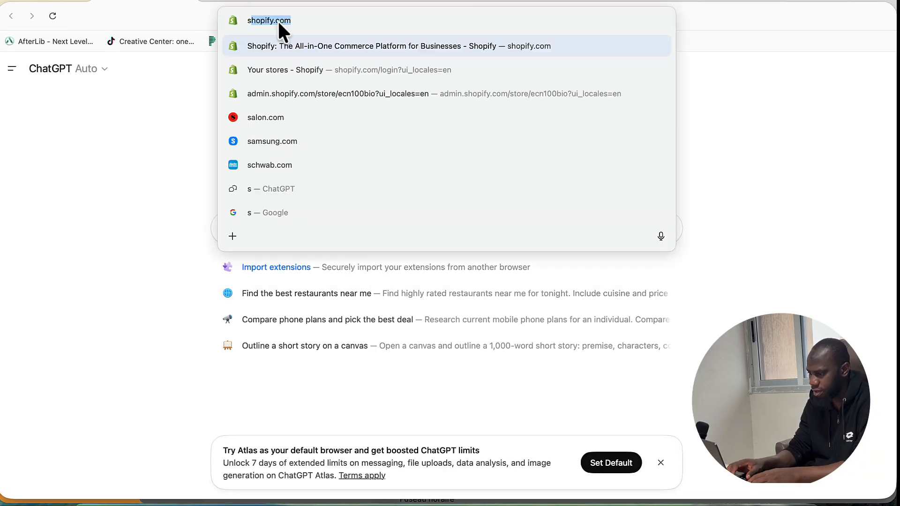
key("Return")
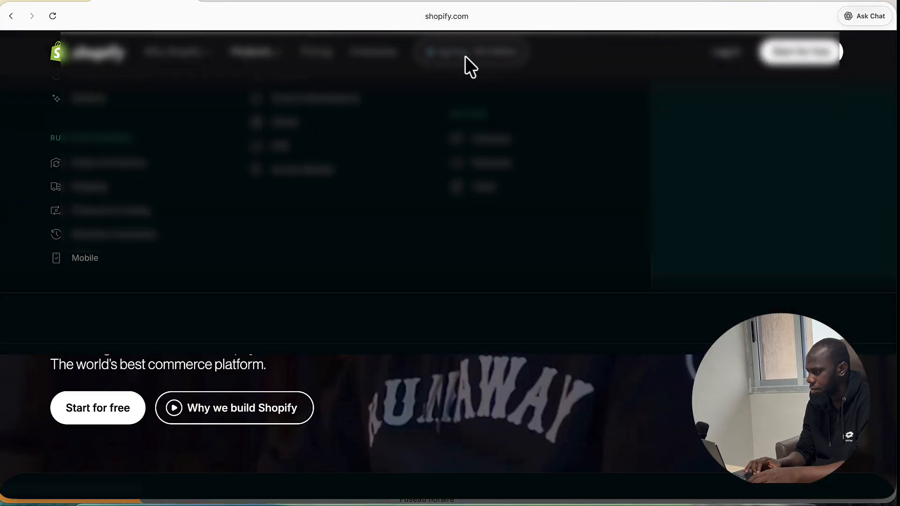
left_click(713, 49)
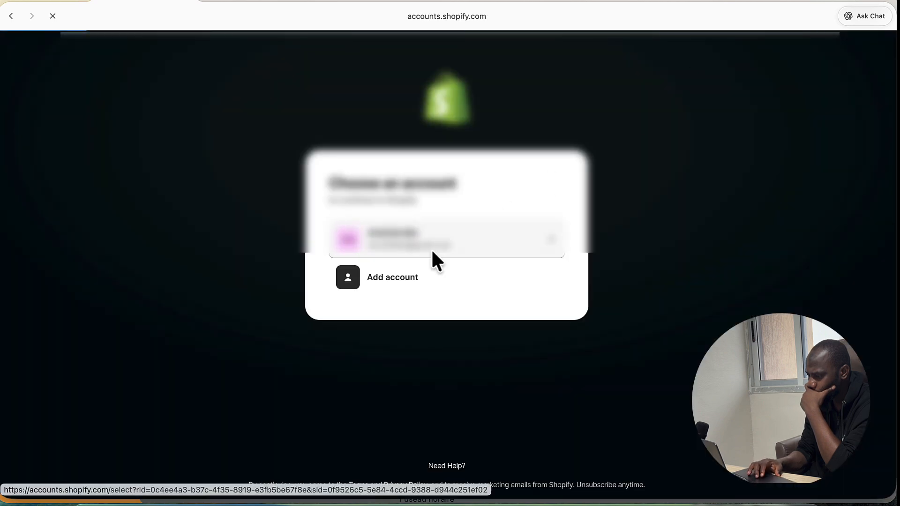
left_click(431, 253)
scroll(431, 319, "down", 3)
left_click(430, 340)
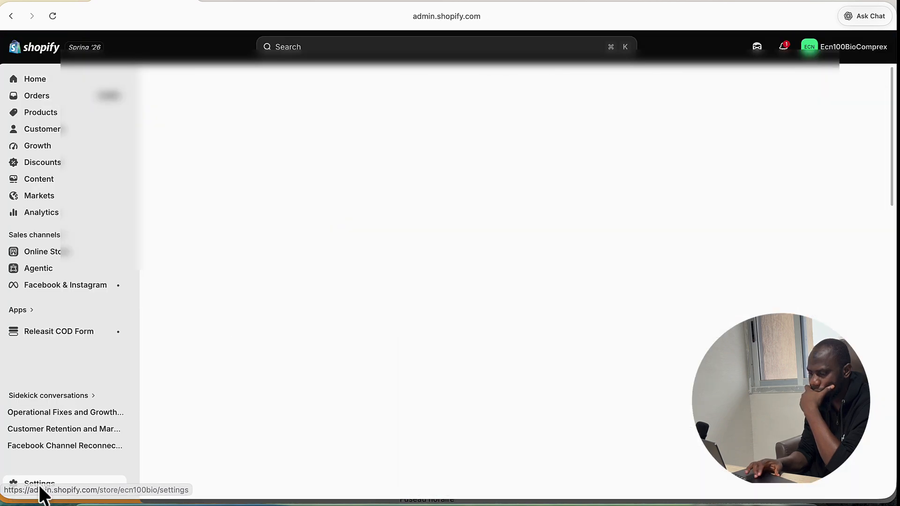
left_click(41, 489)
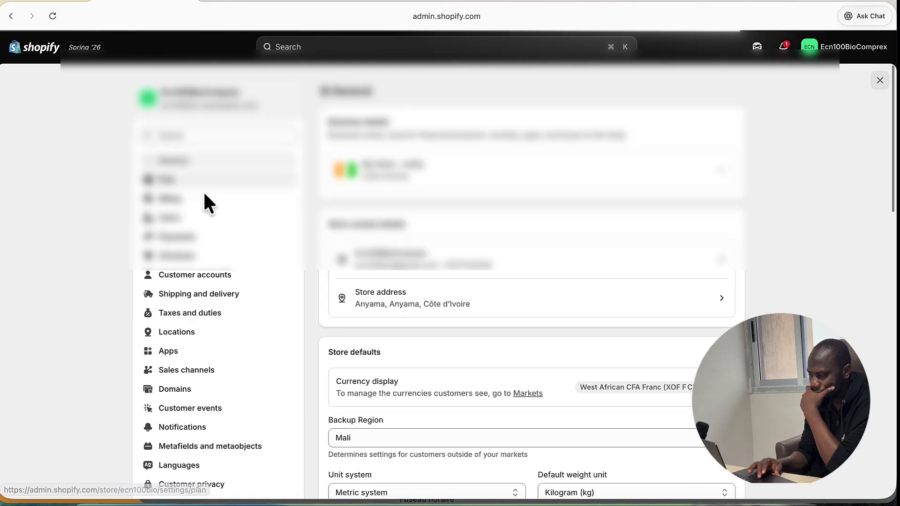
left_click(714, 389)
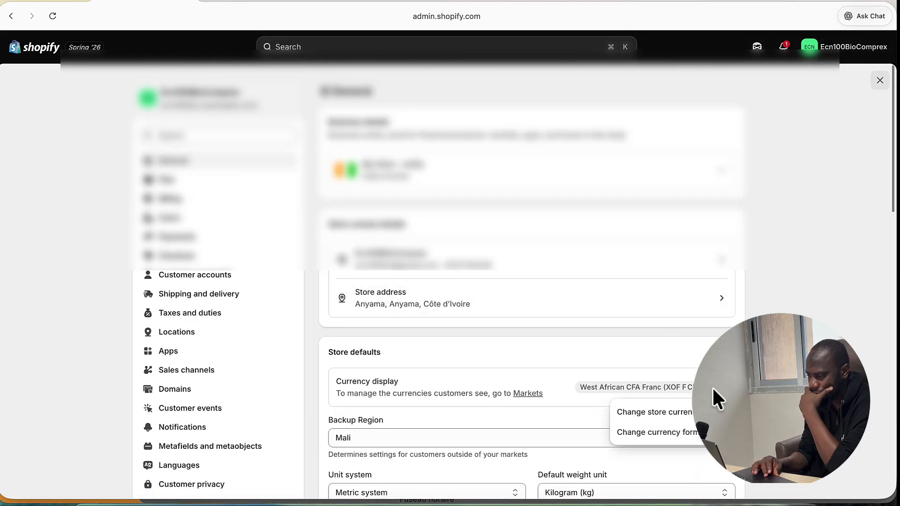
left_click(650, 432)
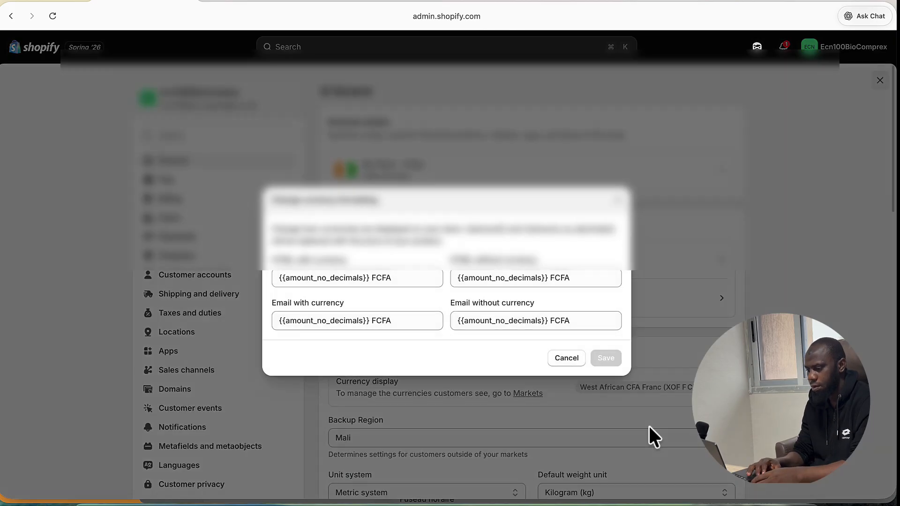
triple_click(381, 277)
key("ctrl+c")
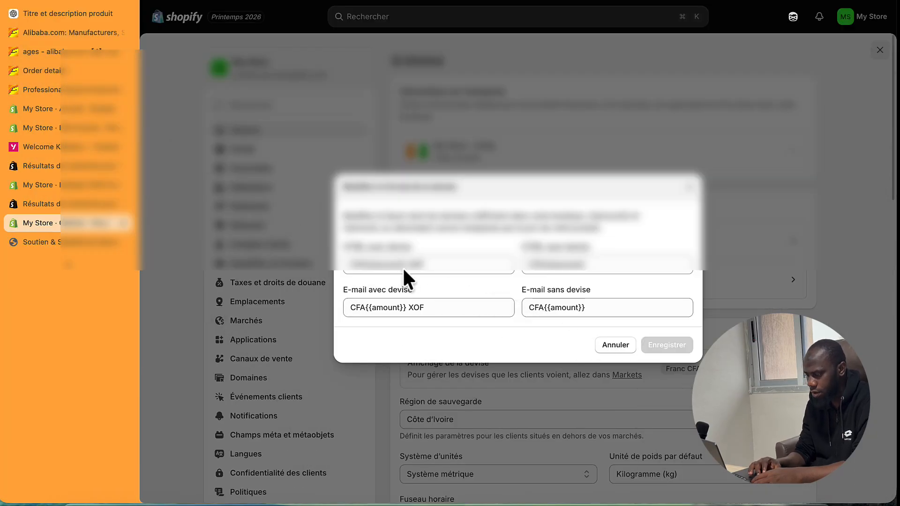
- Replace all four HTML and e-mail currency formats with {{amount_no_decimals}} FCFA
triple_click(396, 264)
key("ctrl+v")
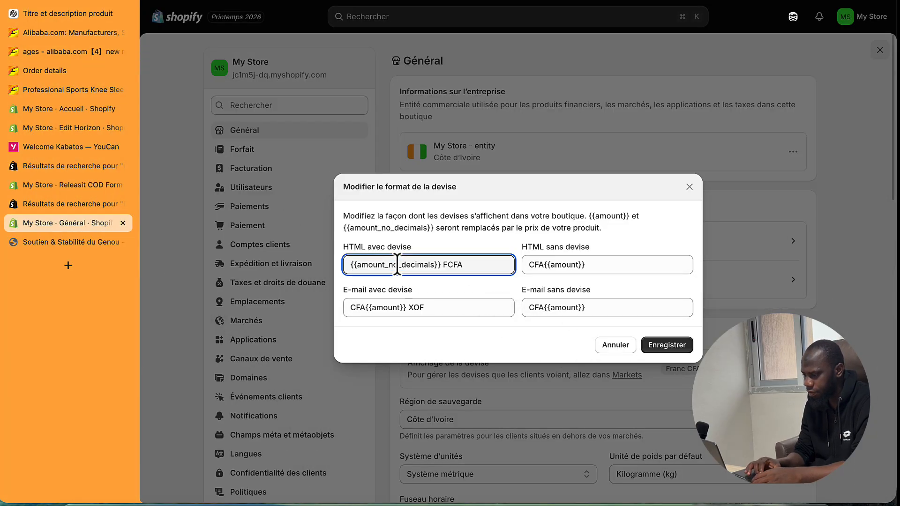
triple_click(550, 265)
key("ctrl+v")
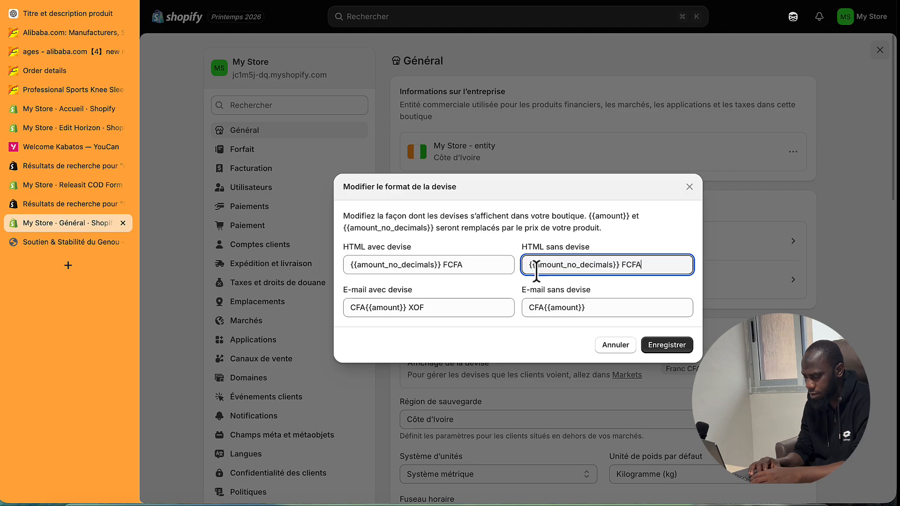
triple_click(446, 305)
key("ctrl+v")
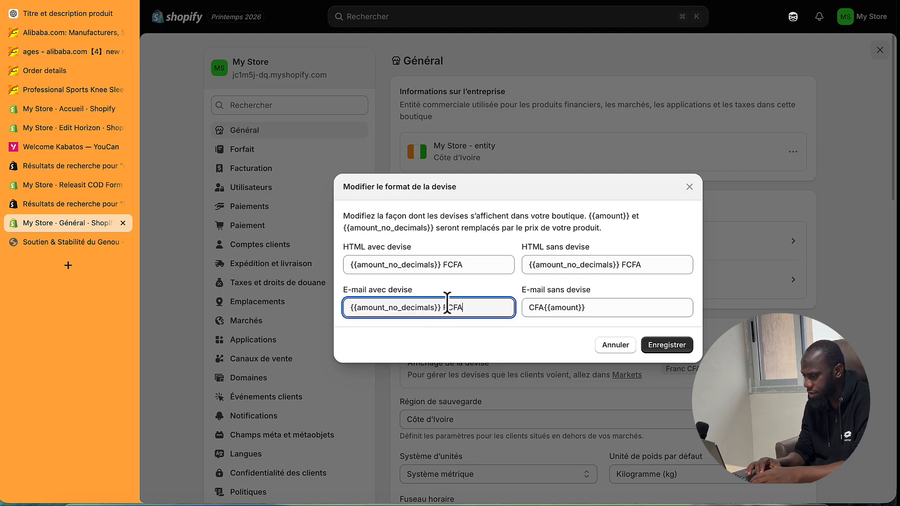
triple_click(545, 307)
key("ctrl+v")
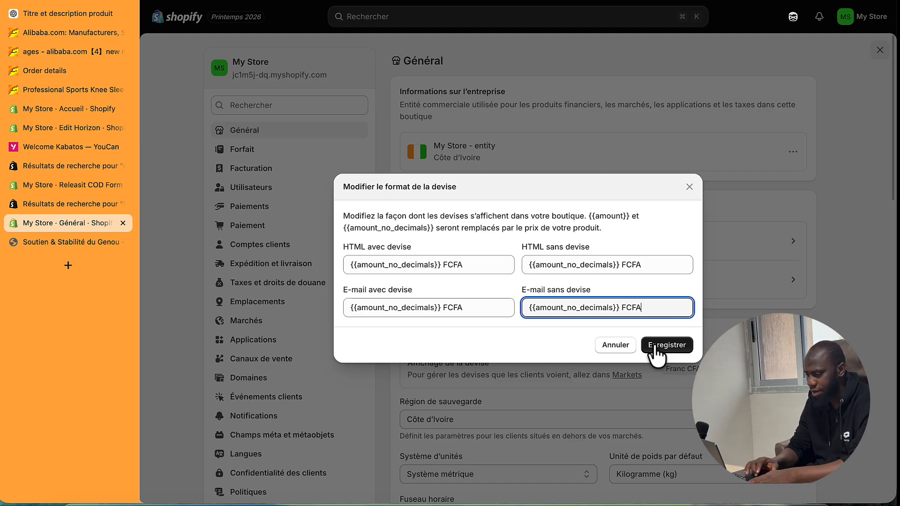
- Screenshot the filled-in currency format dialog and save the new formats
key("super+shift+4")
left_click_drag(286, 137, 684, 347)
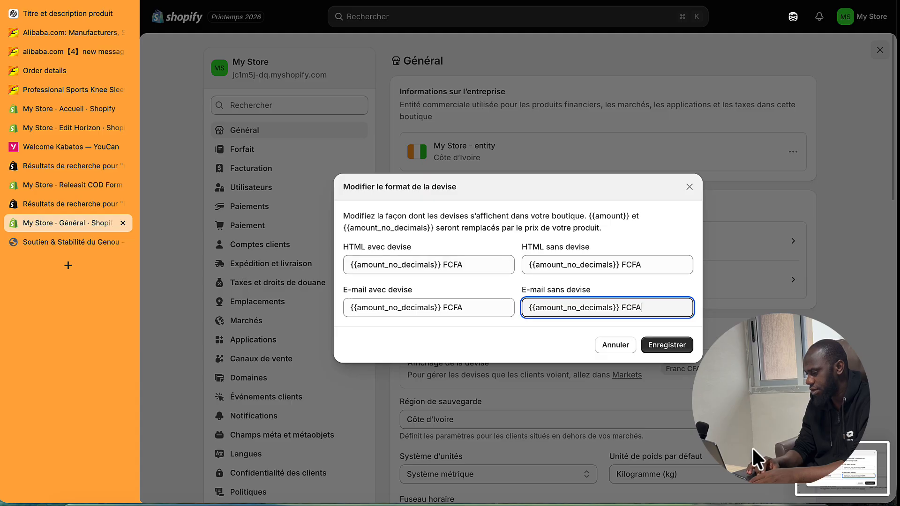
left_click(659, 350)
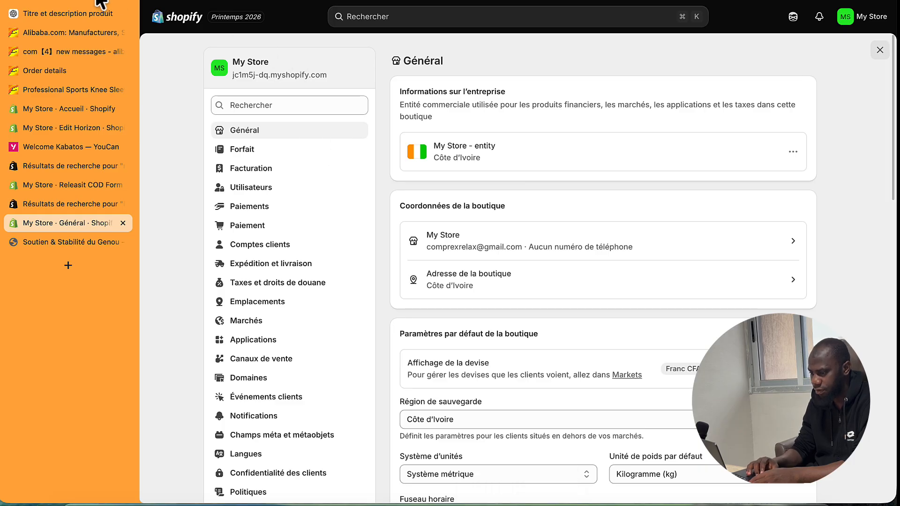
left_click(56, 1)
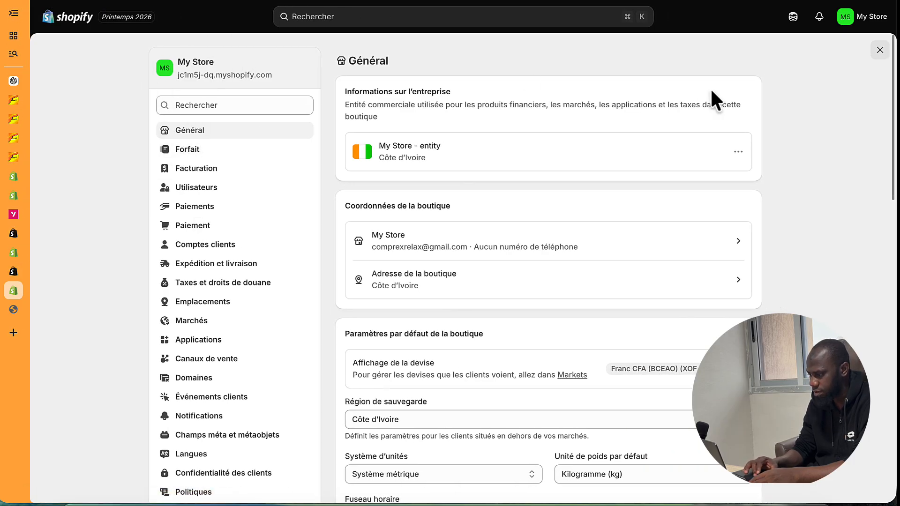
- Close Settings, then reopen the currency format editor to verify the FCFA formats
left_click(880, 50)
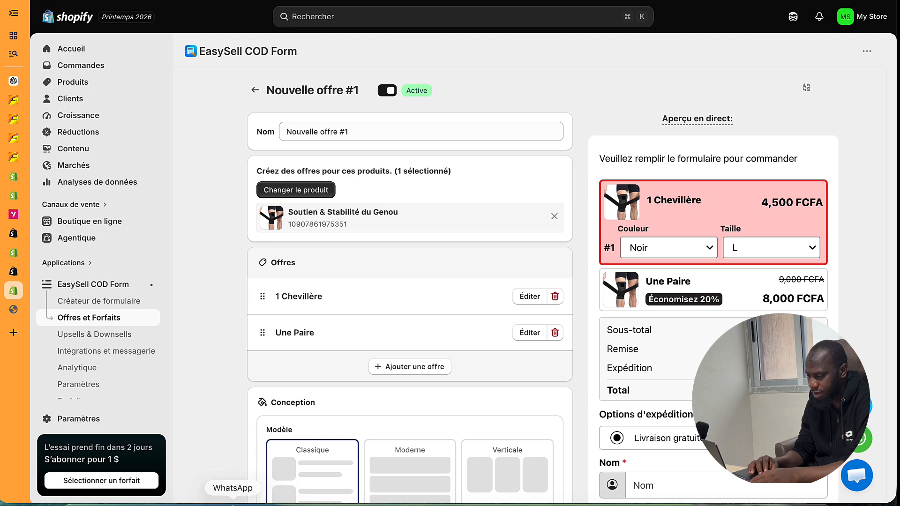
left_click(104, 422)
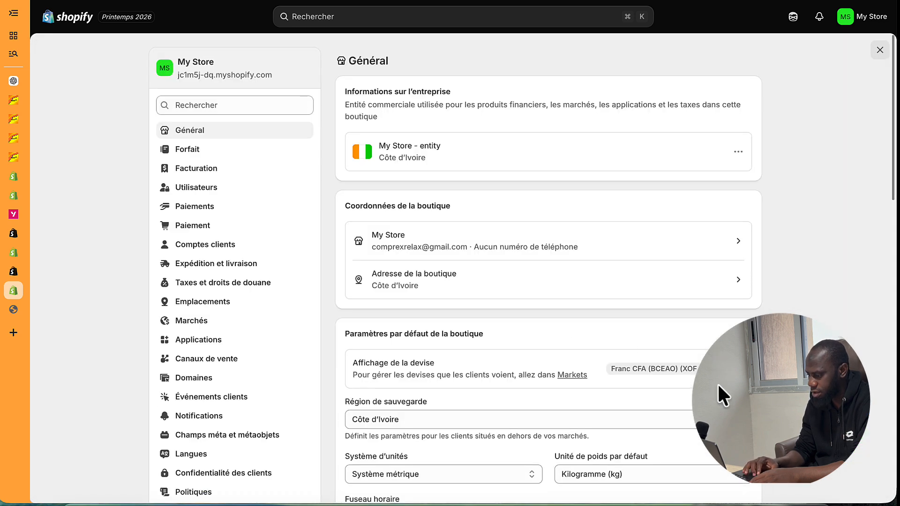
left_click(732, 373)
left_click(697, 413)
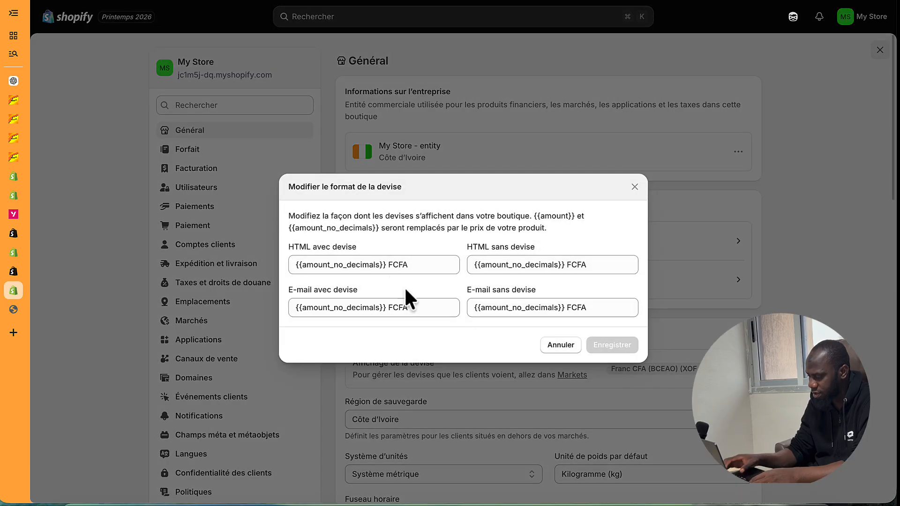
- Test-delete from the HTML format, undo it, and close the editor and Settings unchanged
left_click(413, 265)
key("BackSpace")
key("BackSpace")
key("BackSpace")
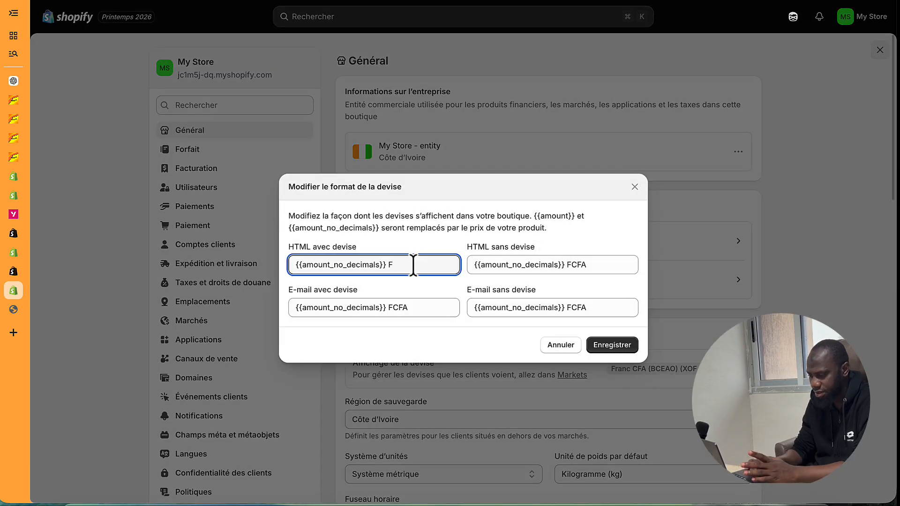
left_click(592, 271)
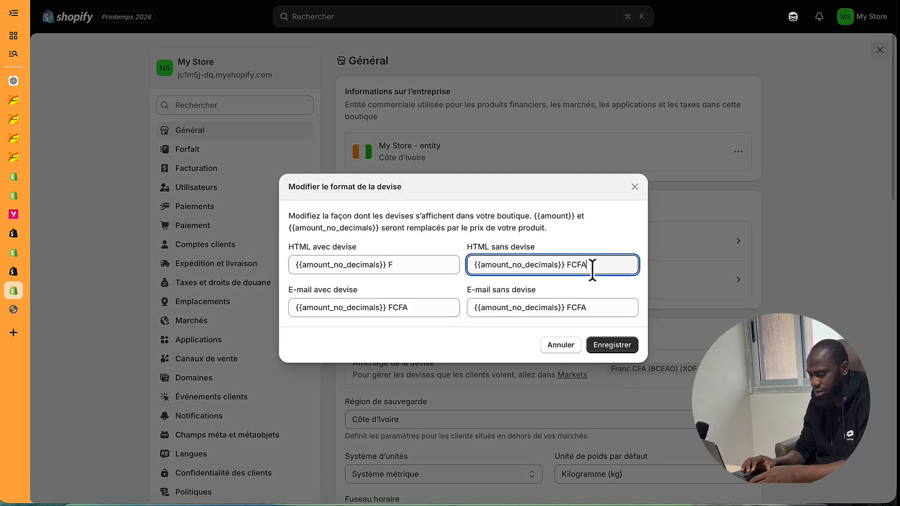
key("super+z")
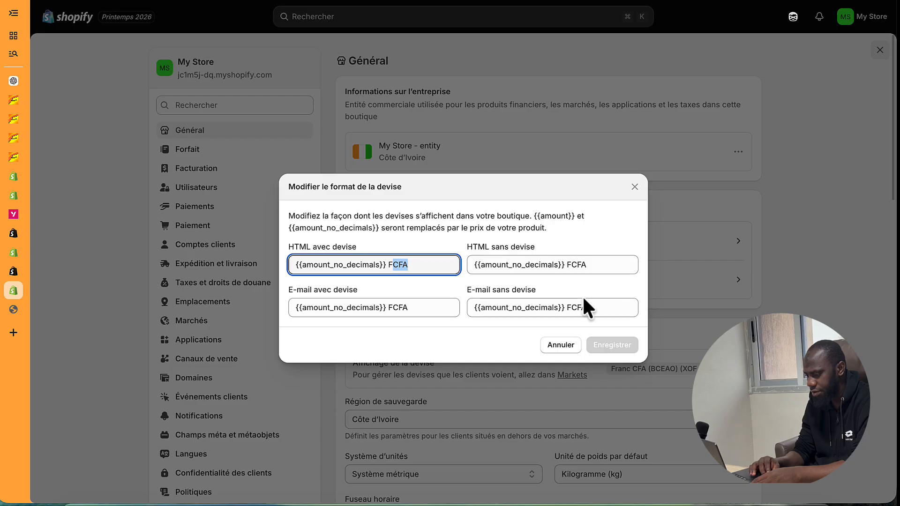
left_click(510, 344)
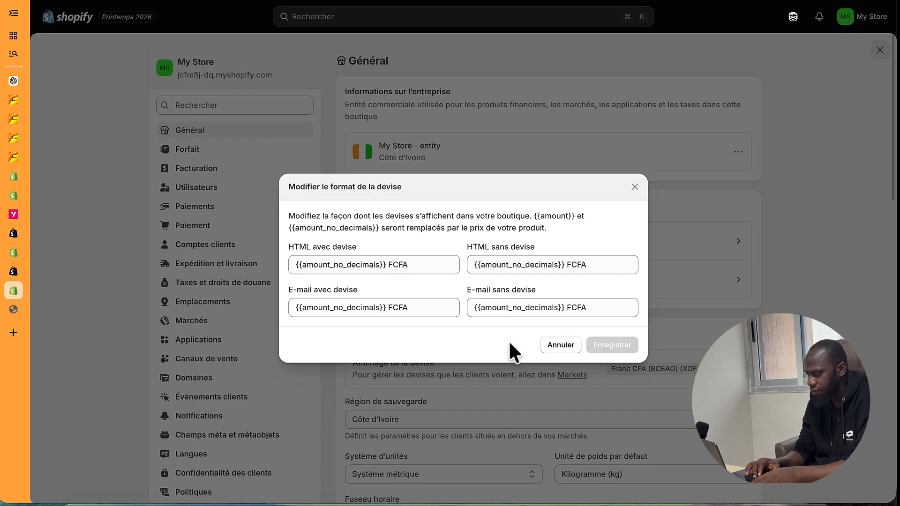
left_click(635, 187)
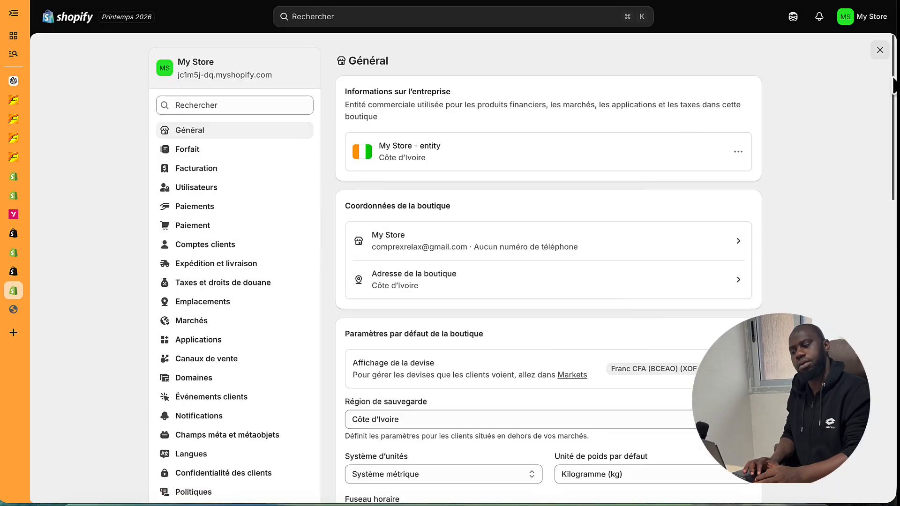
left_click(881, 55)
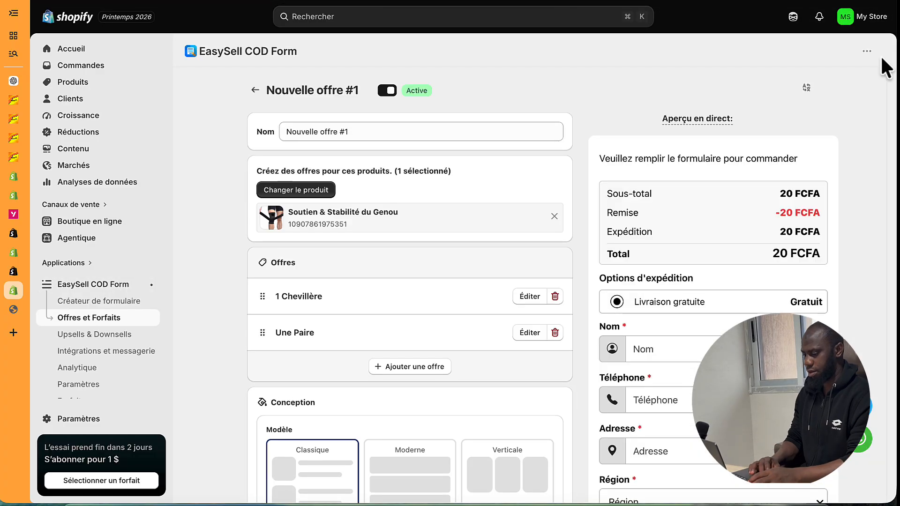
- In the form builder, hide the intro heading and the cart contents / offers / bundles block
left_click(94, 301)
scroll(372, 312, "down", 5)
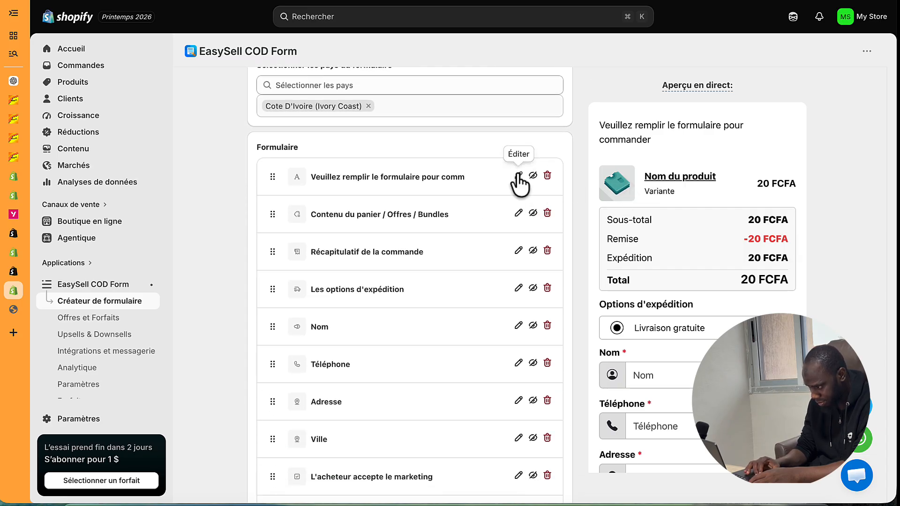
left_click(532, 177)
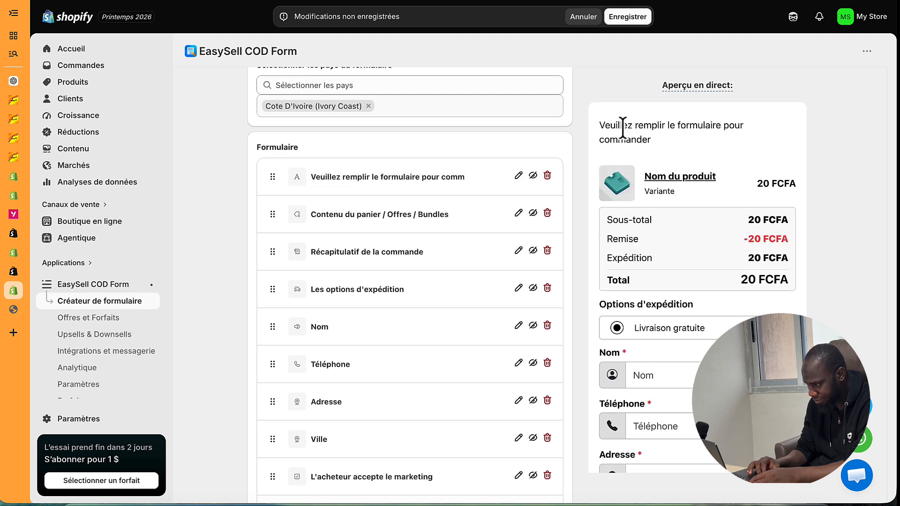
left_click(533, 176)
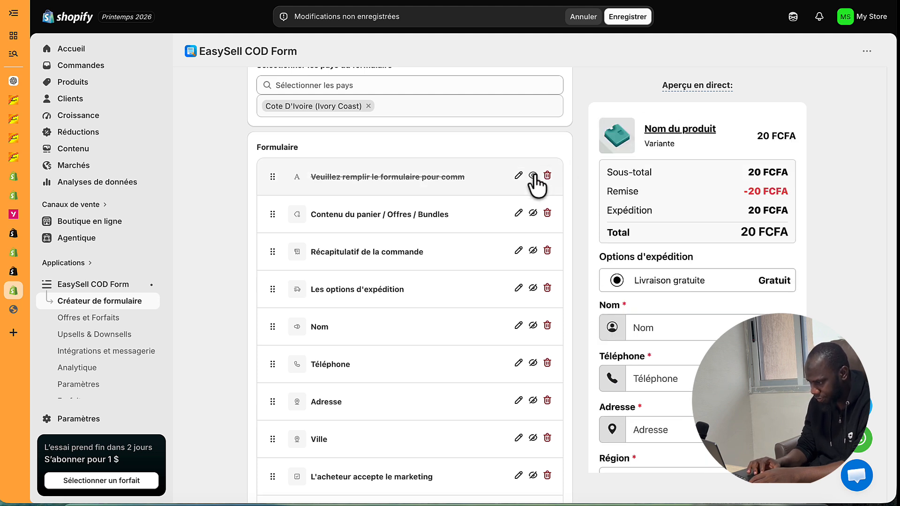
left_click(533, 214)
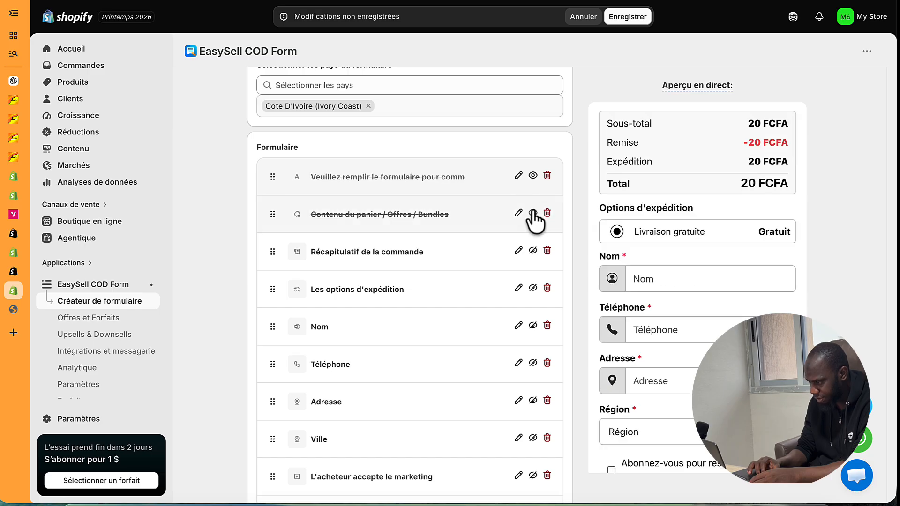
left_click(533, 214)
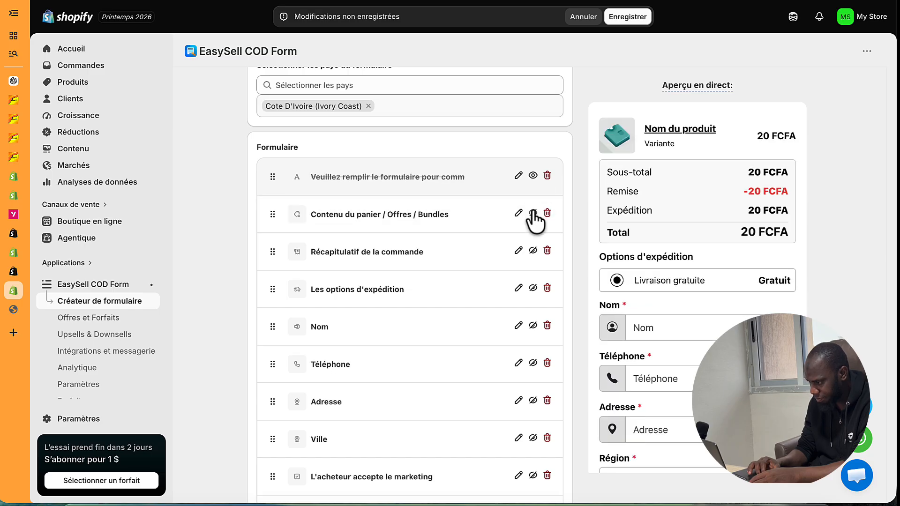
left_click(533, 214)
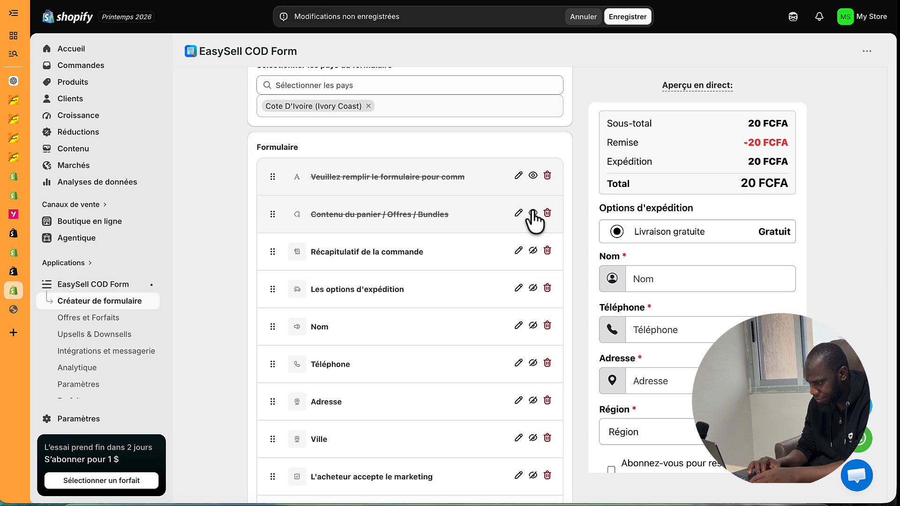
- Try hiding the order summary and shipping options sections, leaving both visible
left_click(533, 251)
left_click(533, 252)
scroll(535, 260, "down", 1)
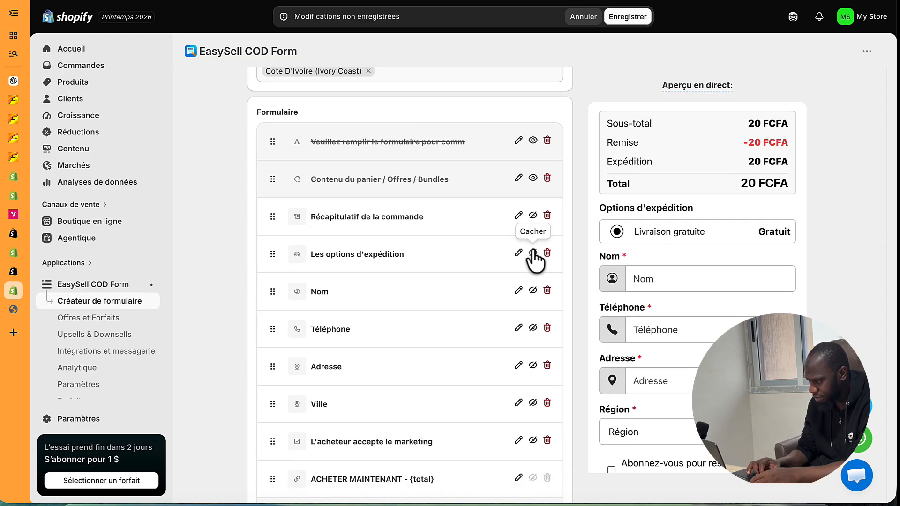
left_click(533, 252)
left_click(533, 253)
left_click(519, 254)
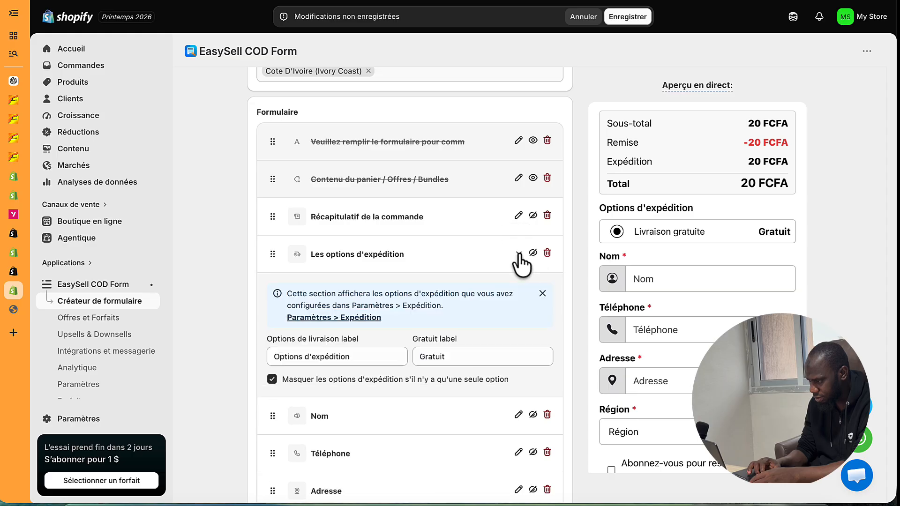
left_click(518, 254)
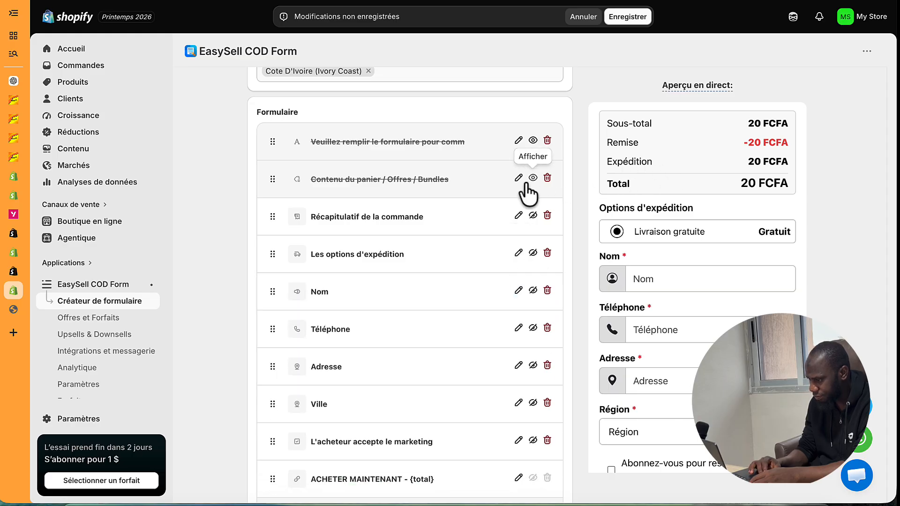
- Rename the order summary's Expédition label to Livraison and confirm the edit
left_click(519, 216)
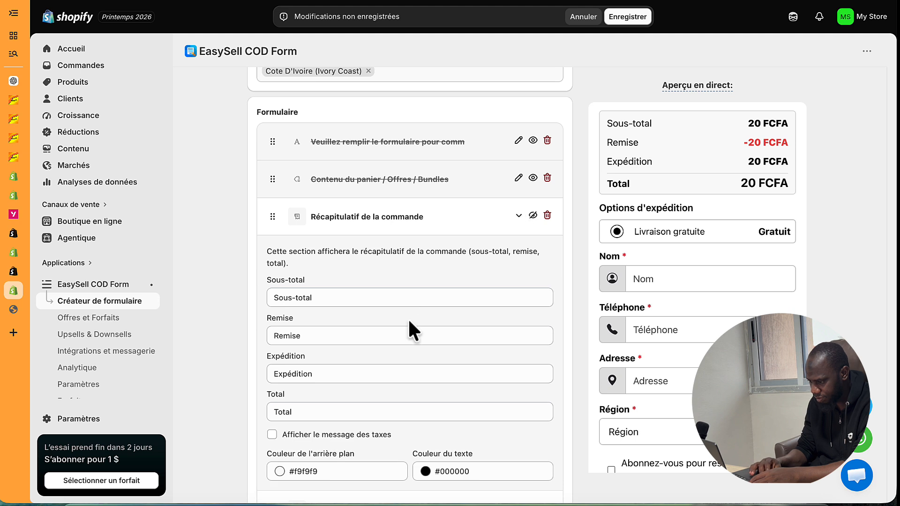
scroll(407, 317, "down", 2)
left_click(302, 319)
double_click(302, 319)
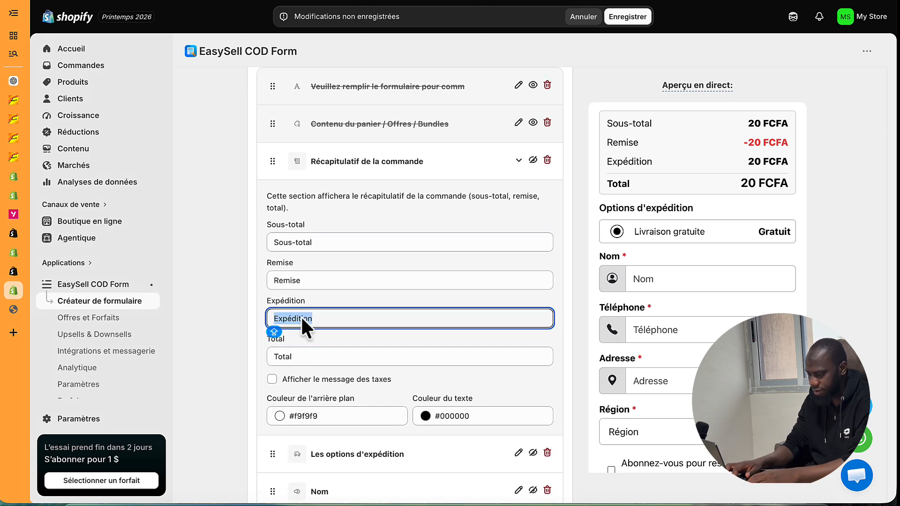
type("LI")
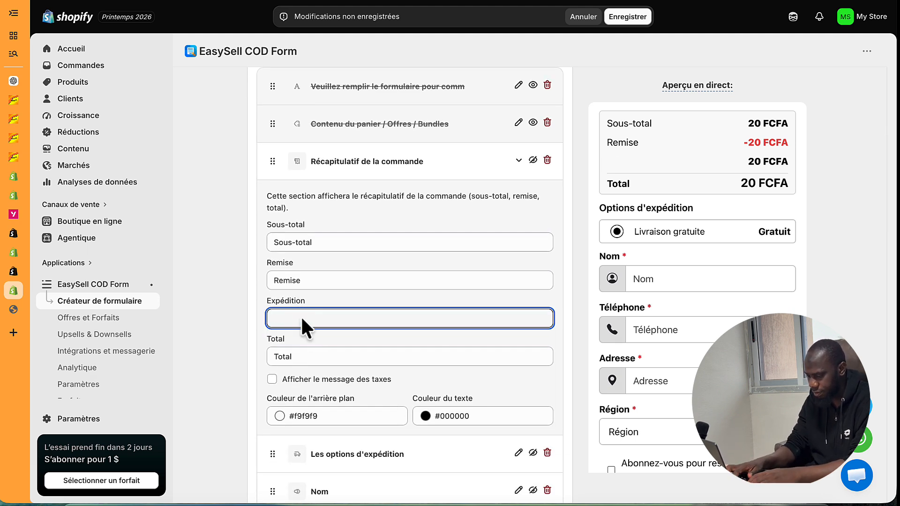
type("LI")
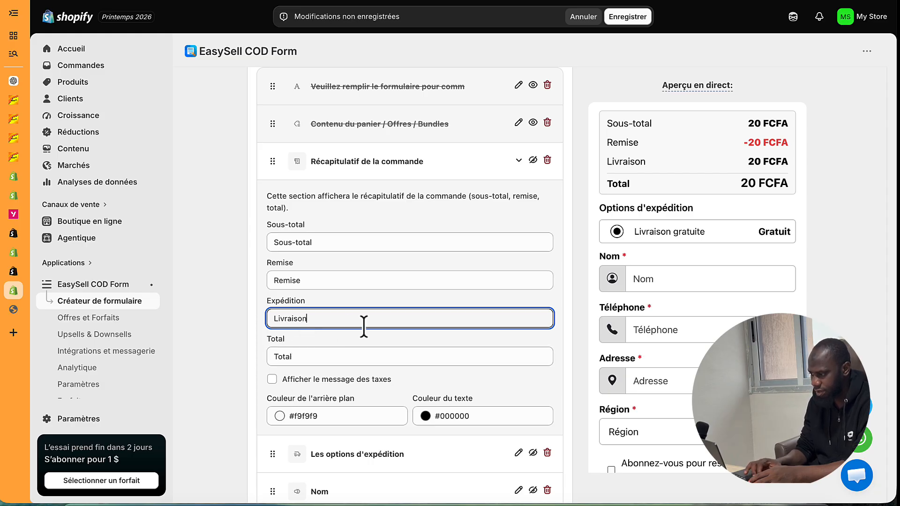
scroll(364, 323, "up", 1)
left_click(631, 18)
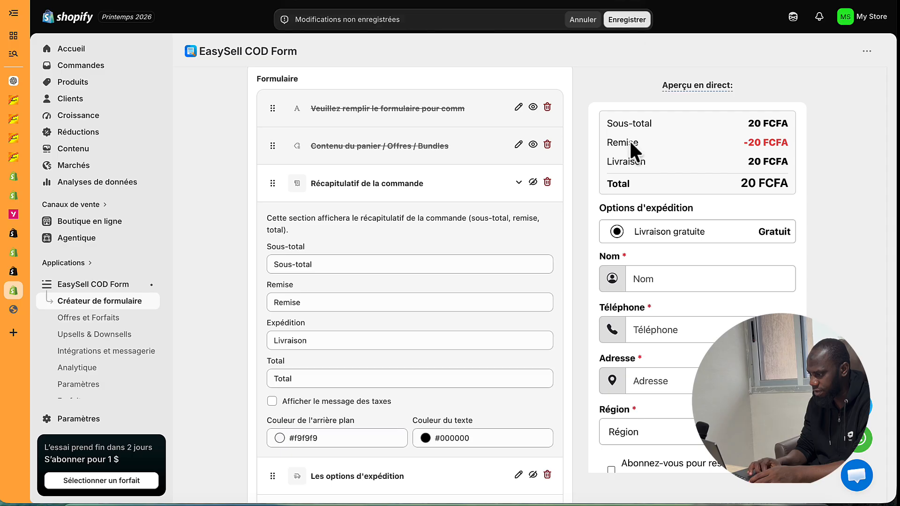
scroll(629, 139, "up", 5)
- Glance at the shipping rates page, then return to the form builder's field list
left_click(675, 96)
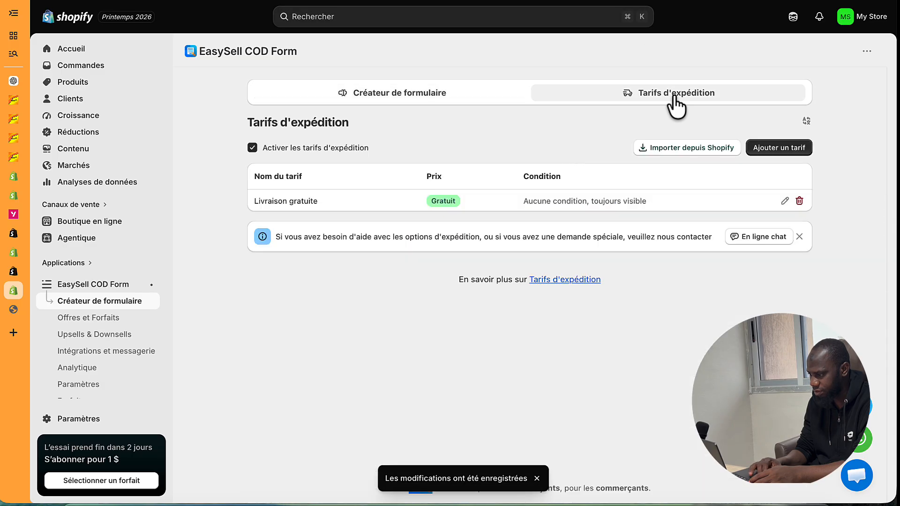
left_click(466, 96)
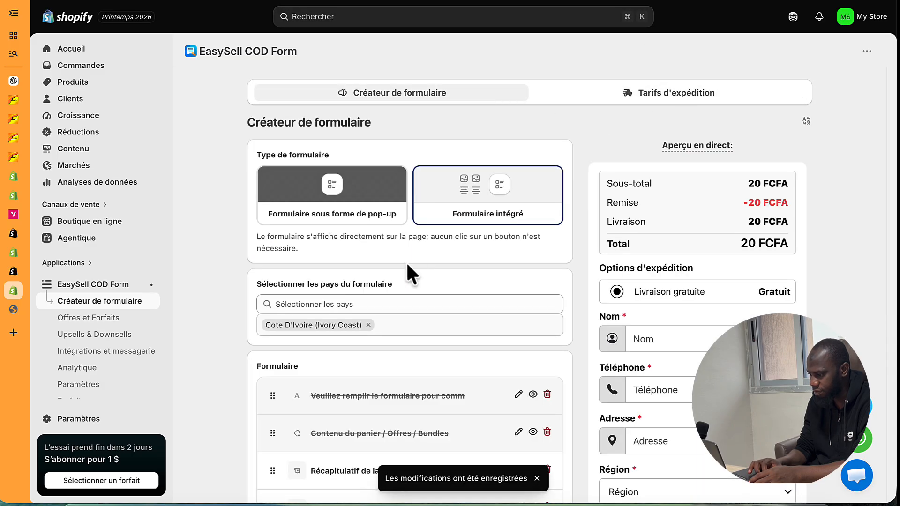
scroll(416, 328, "down", 5)
scroll(417, 328, "up", 3)
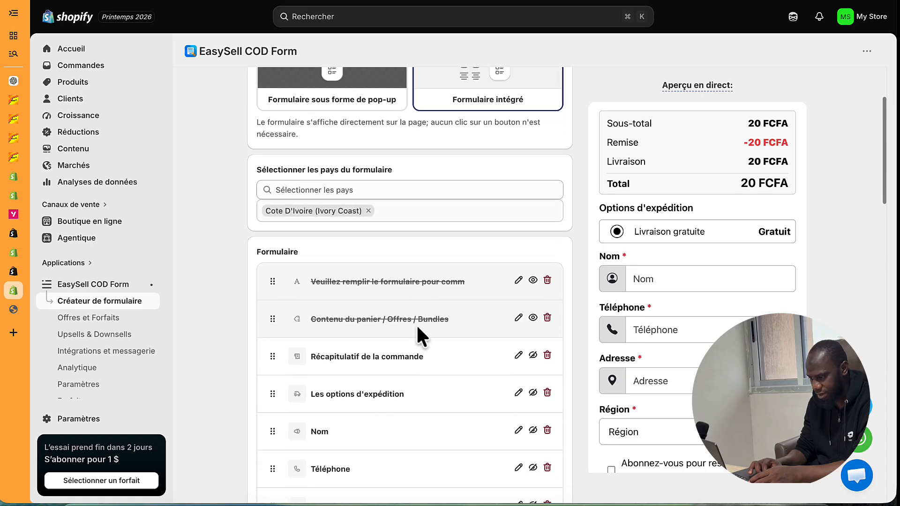
scroll(417, 328, "down", 5)
scroll(417, 325, "down", 2)
scroll(416, 324, "up", 3)
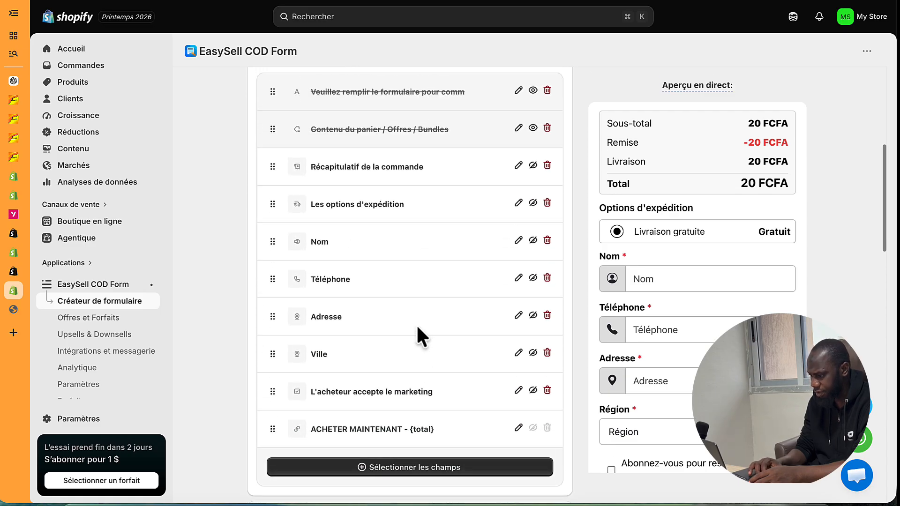
- Set the Nom field's title and placeholder to Nom et Prénom and save the form
left_click(517, 300)
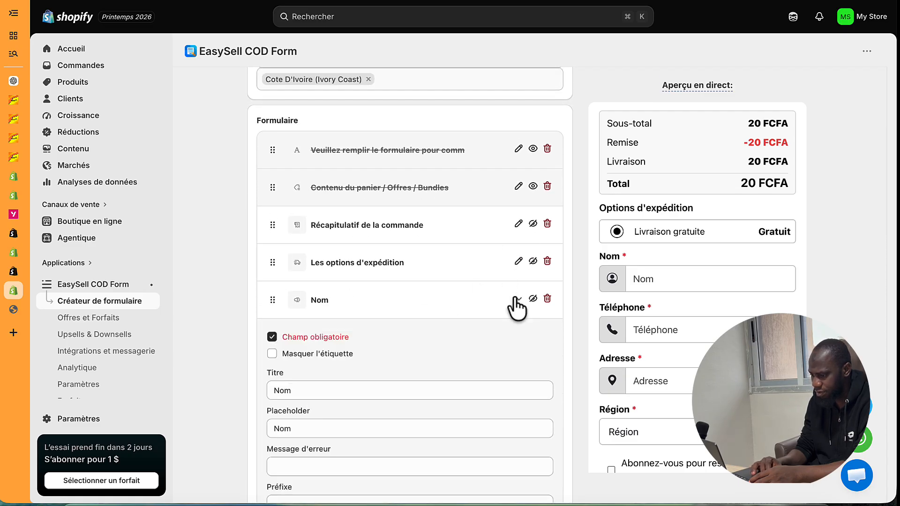
left_click(293, 388)
type("et Prénom")
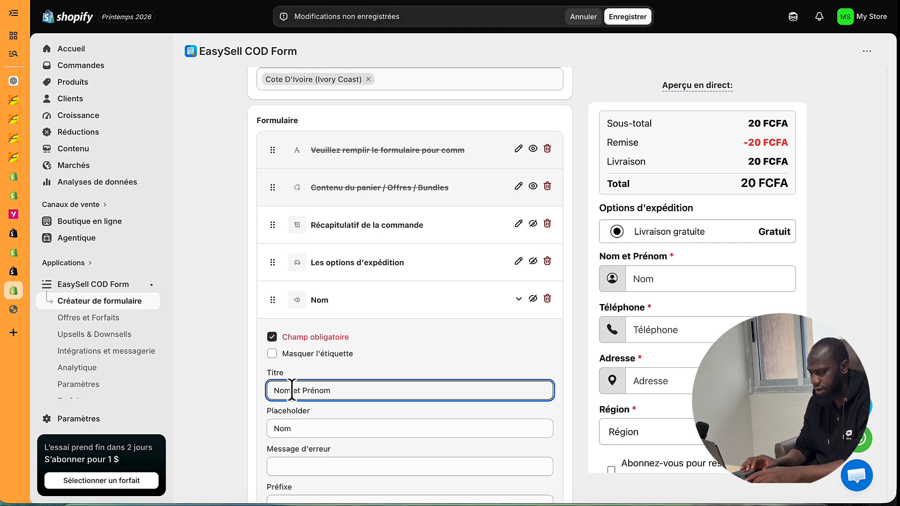
key("ctrl+a")
key("ctrl+c")
key("BackSpace")
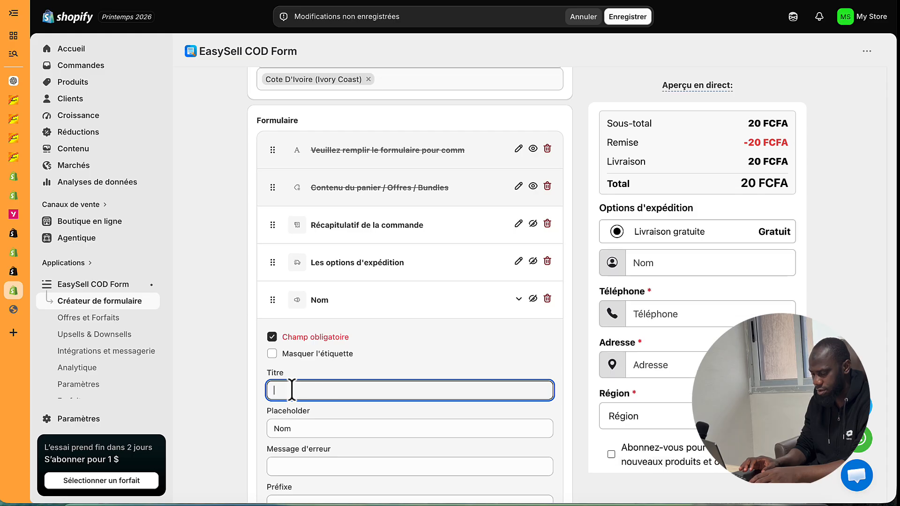
key("ctrl+v")
type("a")
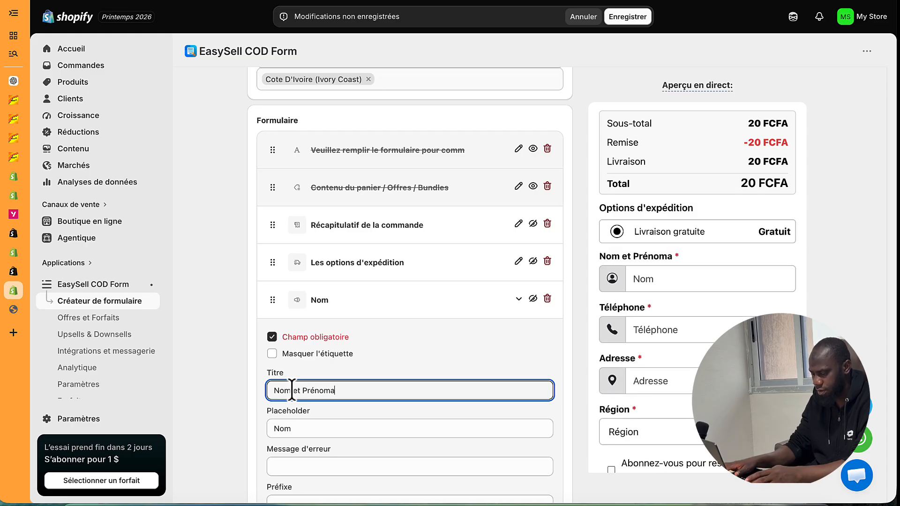
key("Tab")
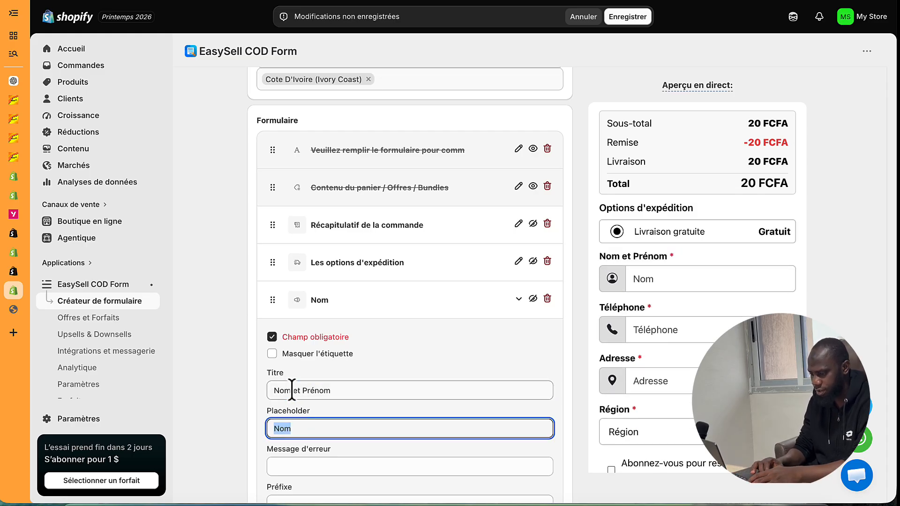
key("ctrl+v")
scroll(248, 393, "down", 3)
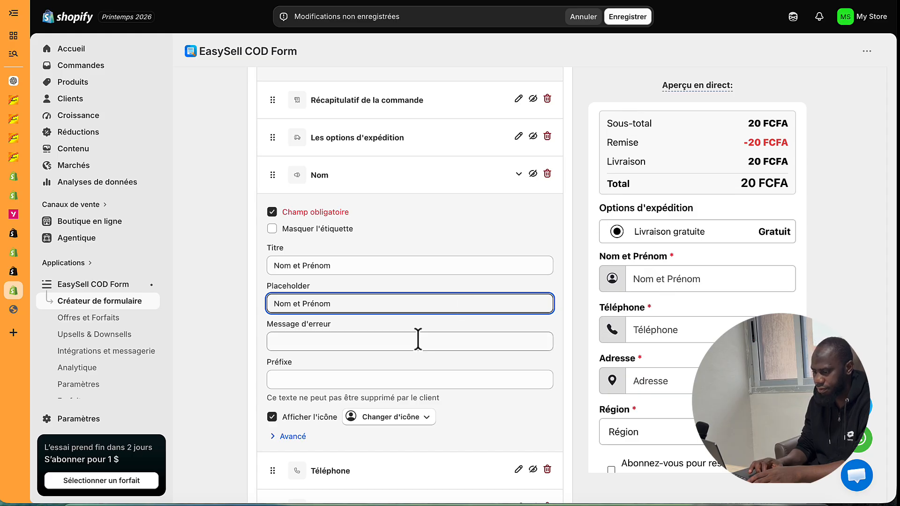
scroll(417, 336, "down", 5)
left_click(625, 18)
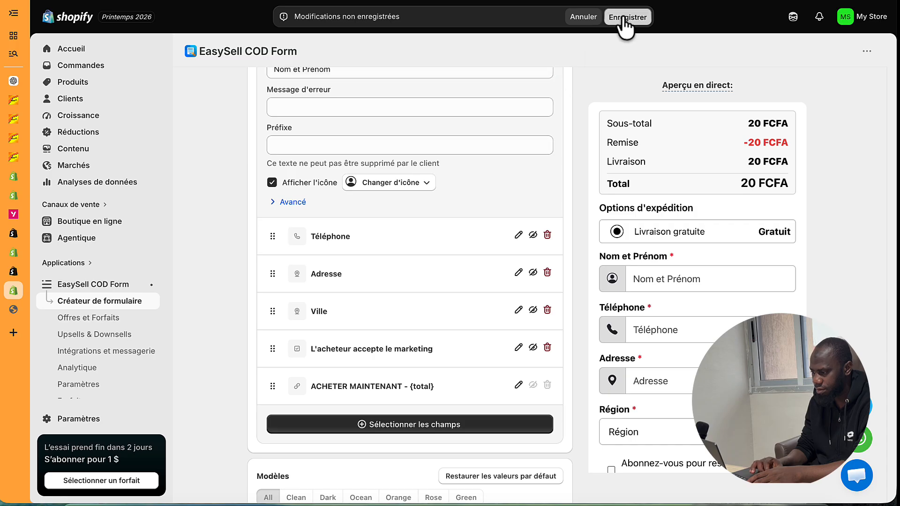
scroll(491, 297, "down", 6)
scroll(491, 295, "down", 6)
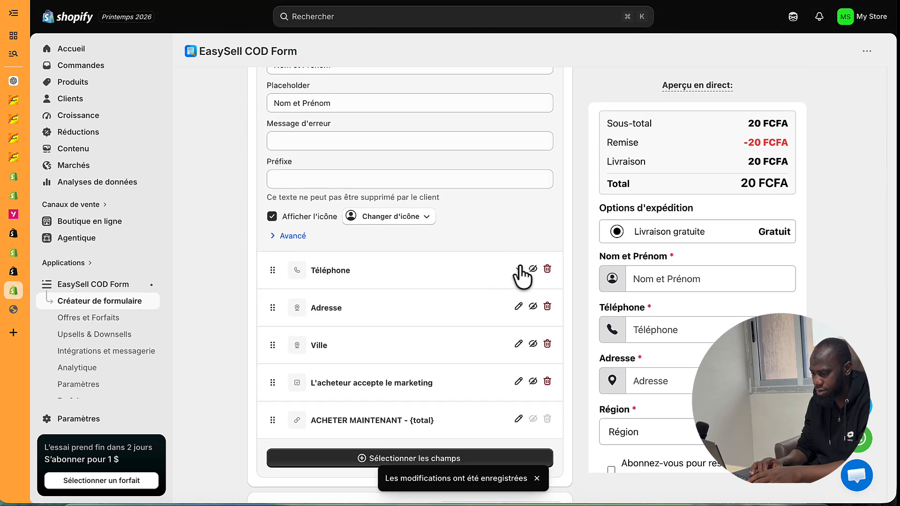
- Change the Téléphone placeholder to WhatsApp si possible and save the form
left_click(519, 269)
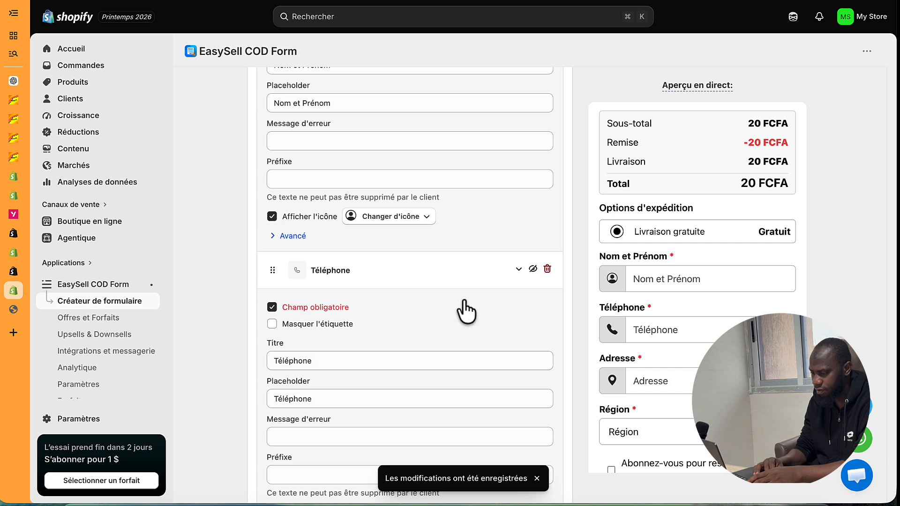
left_click(305, 399)
double_click(306, 399)
type("WhatsApp si possible")
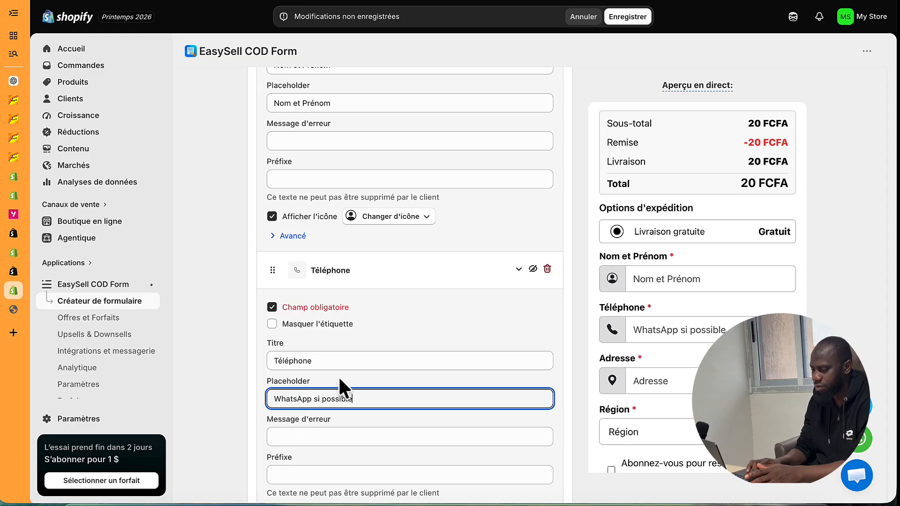
scroll(338, 376, "down", 5)
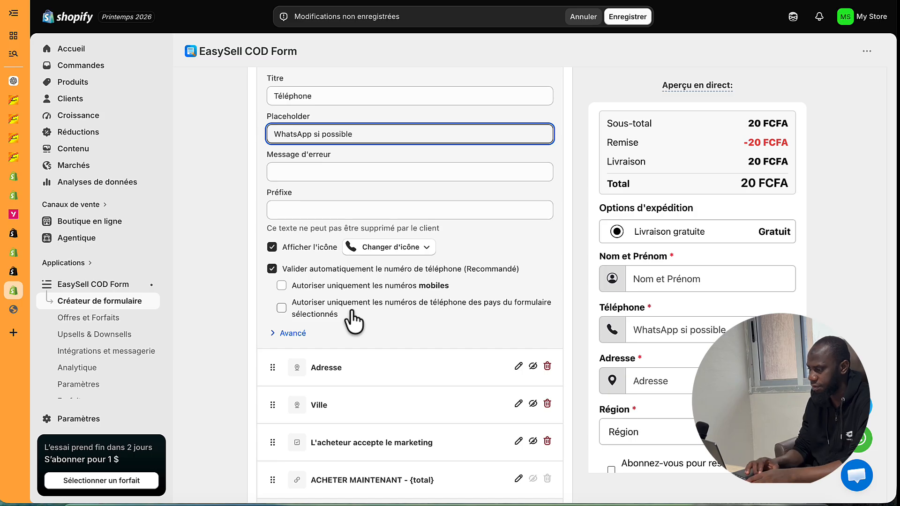
left_click(631, 17)
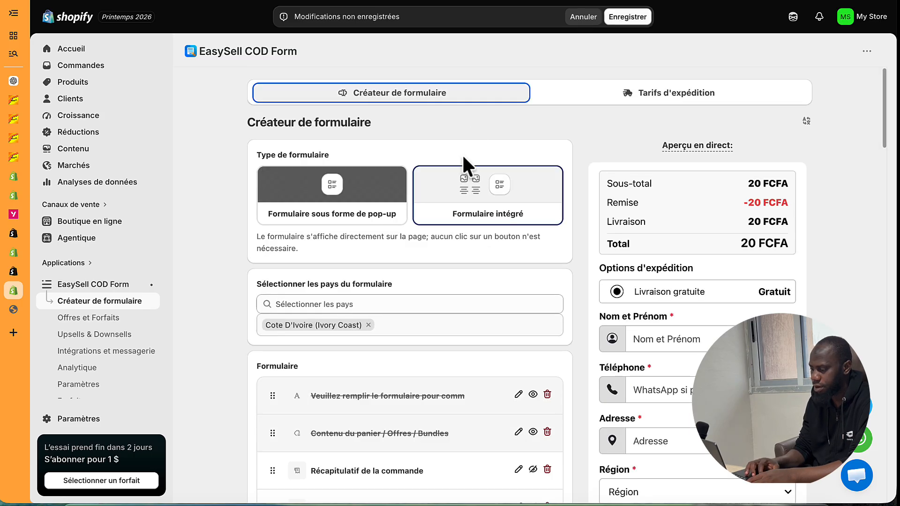
scroll(437, 263, "down", 5)
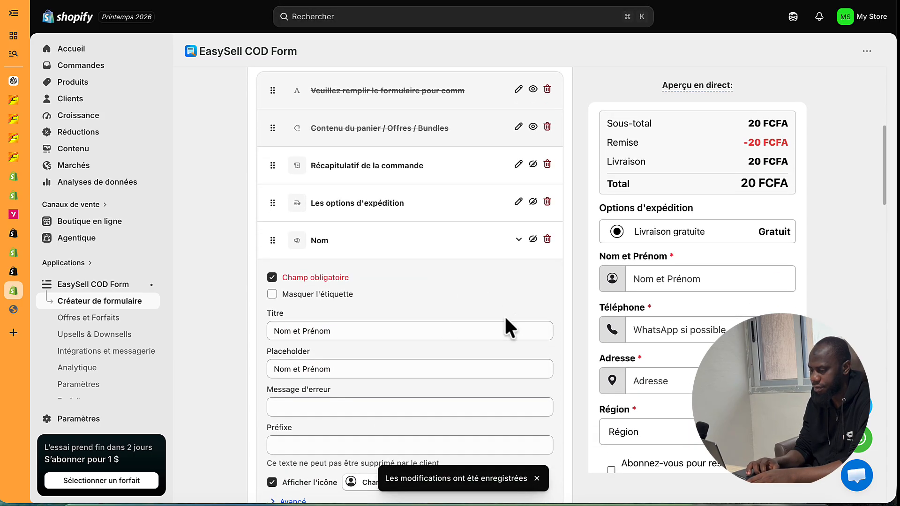
scroll(439, 300, "down", 6)
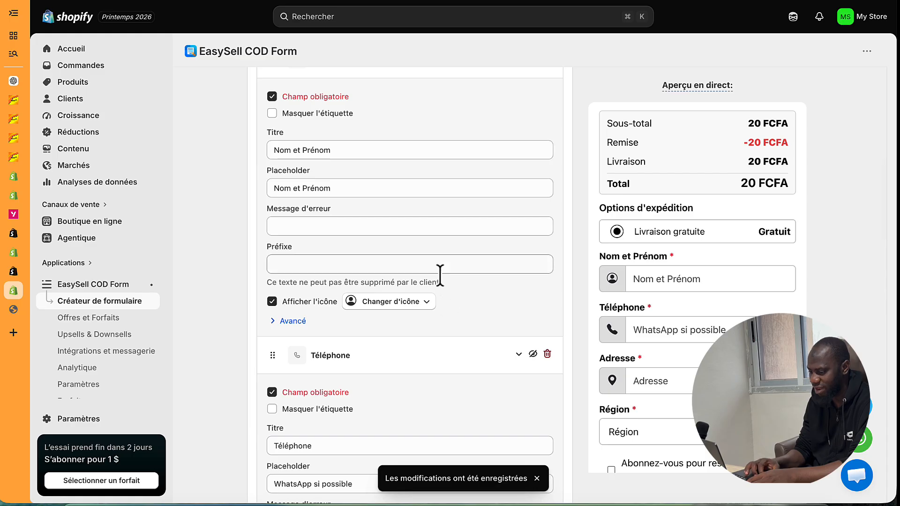
scroll(443, 305, "down", 7)
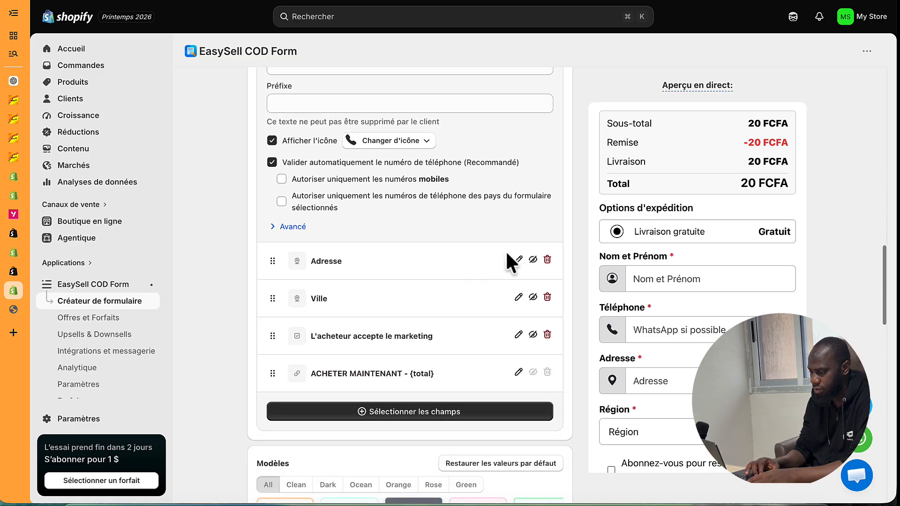
- Hide the Adresse field and open the Ville field's settings
left_click(533, 260)
scroll(534, 265, "down", 2)
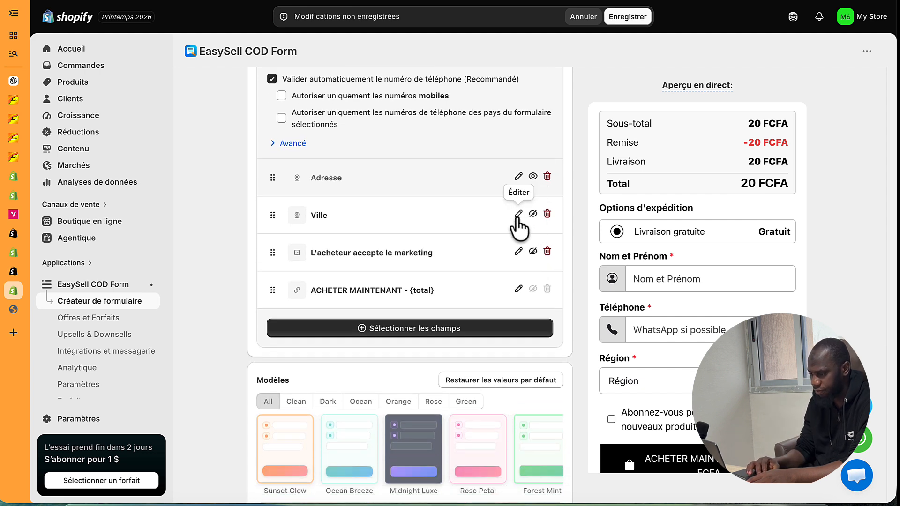
left_click(519, 214)
left_click(311, 306)
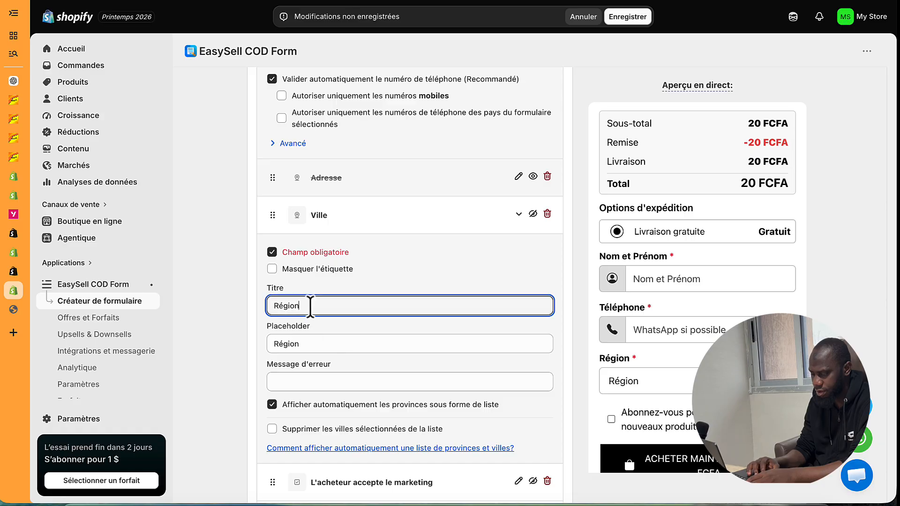
double_click(310, 306)
double_click(291, 343)
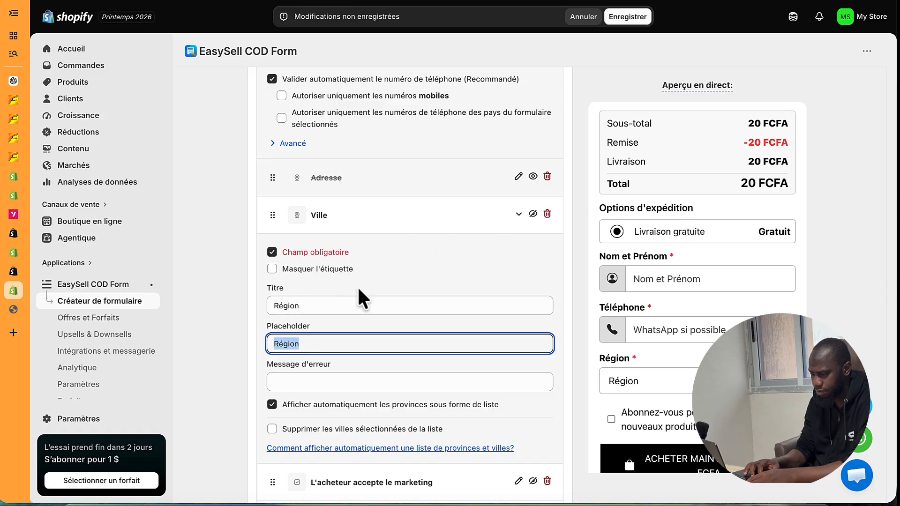
scroll(341, 333, "down", 2)
scroll(341, 333, "up", 4)
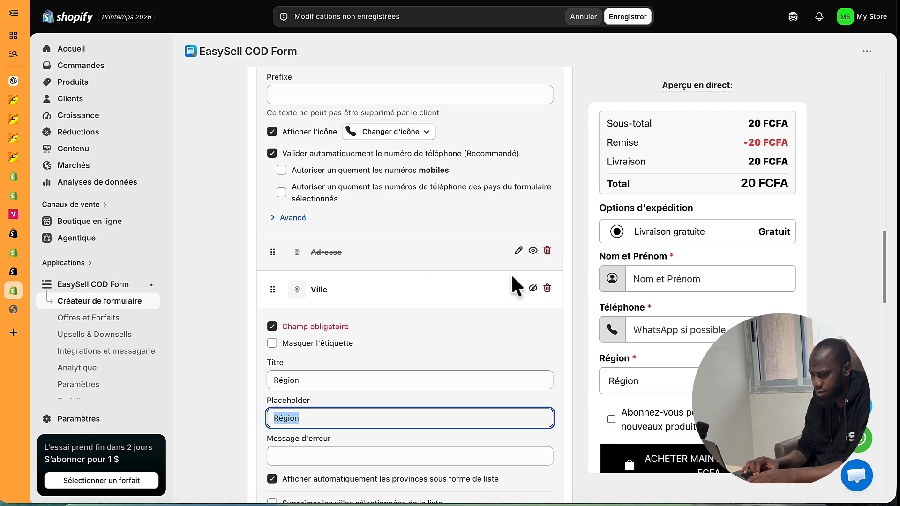
left_click(519, 289)
left_click(519, 289)
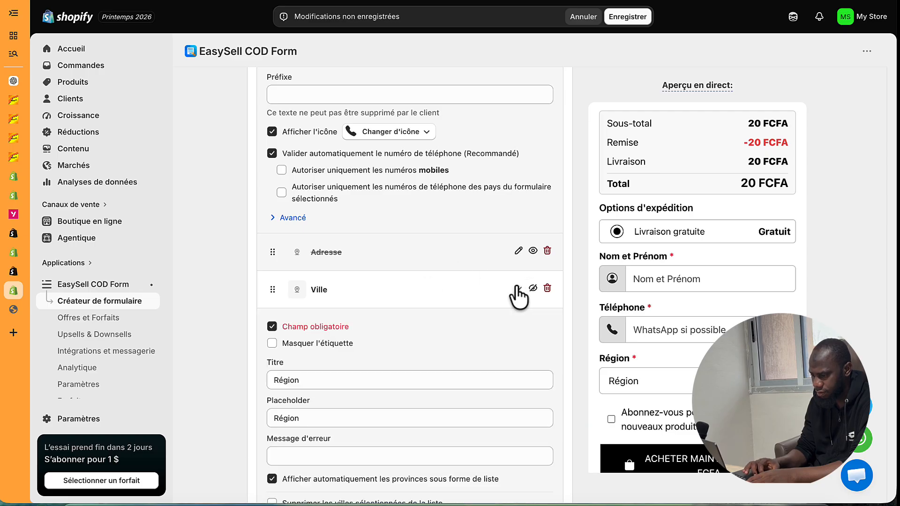
scroll(323, 376, "down", 3)
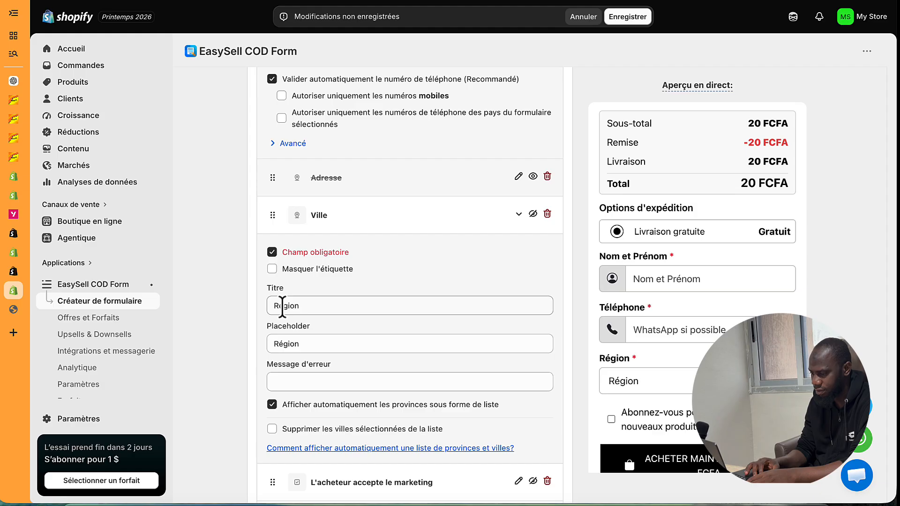
- Set the Ville title and placeholder to Ville et Quartier, and delete the marketing-consent field
double_click(282, 305)
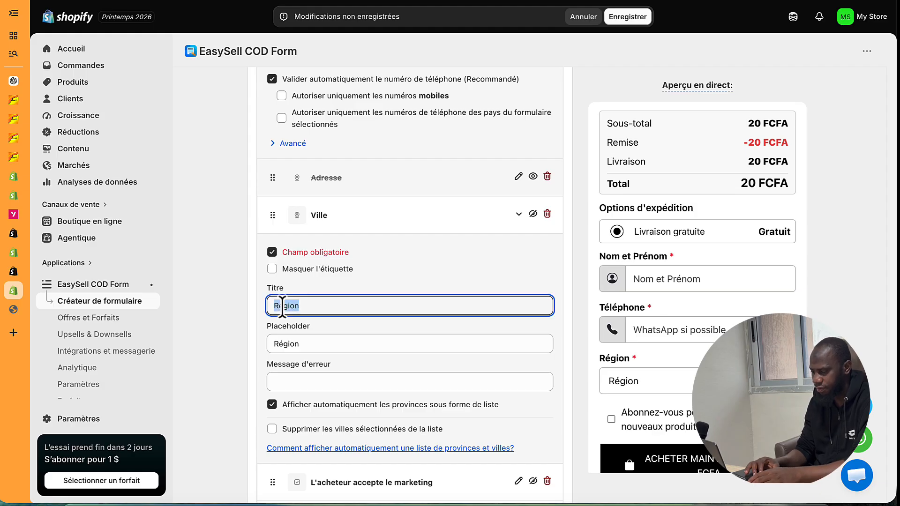
type("C")
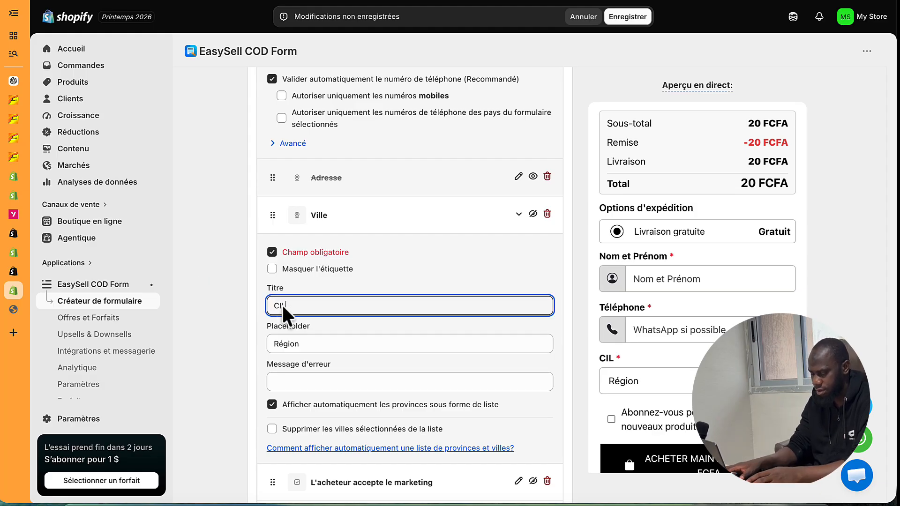
key("BackSpace")
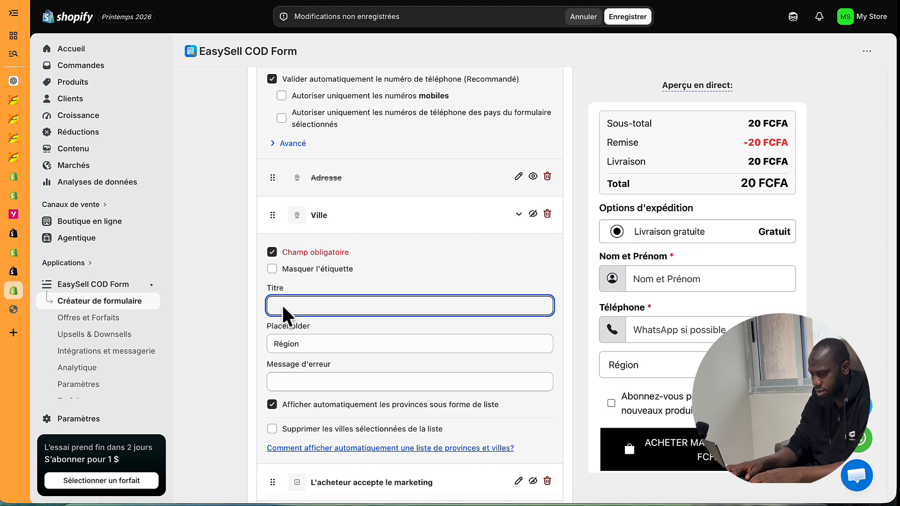
type("Ville")
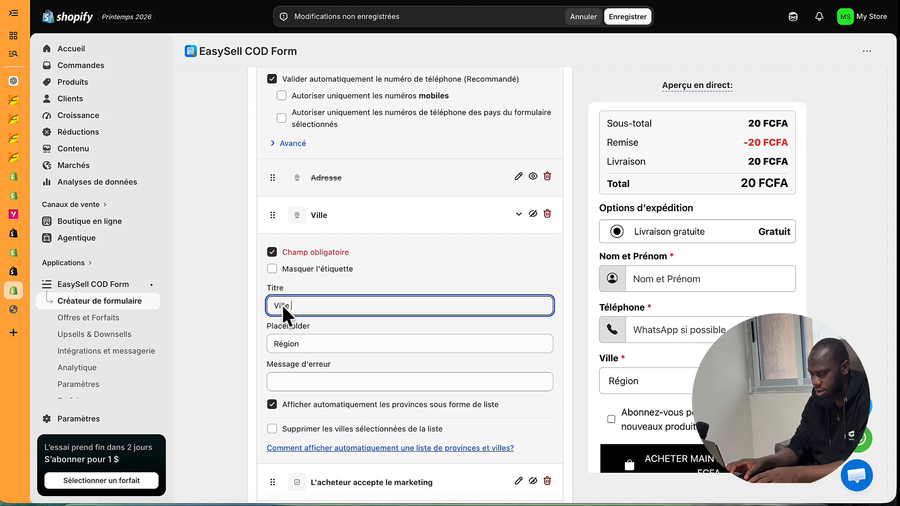
type(" et Quartier")
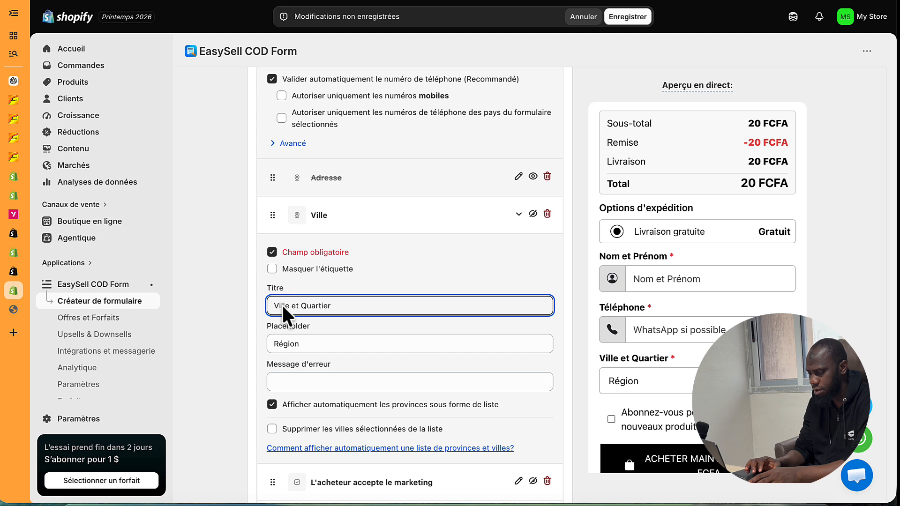
key("ctrl+a")
key("ctrl+c")
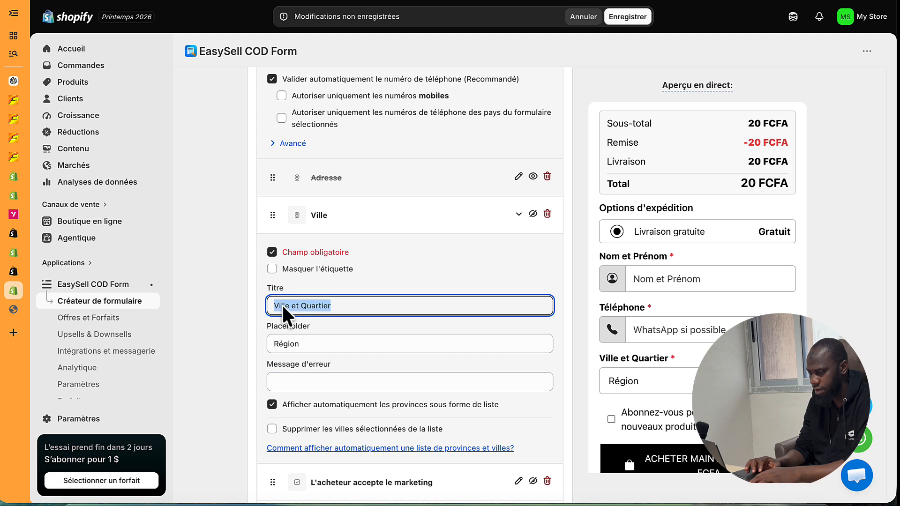
key("Tab")
key("ctrl+v")
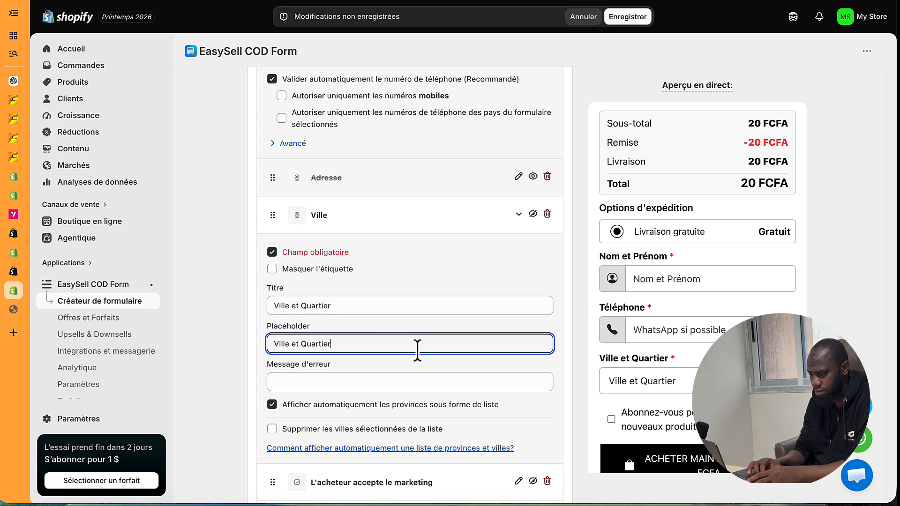
scroll(418, 347, "down", 2)
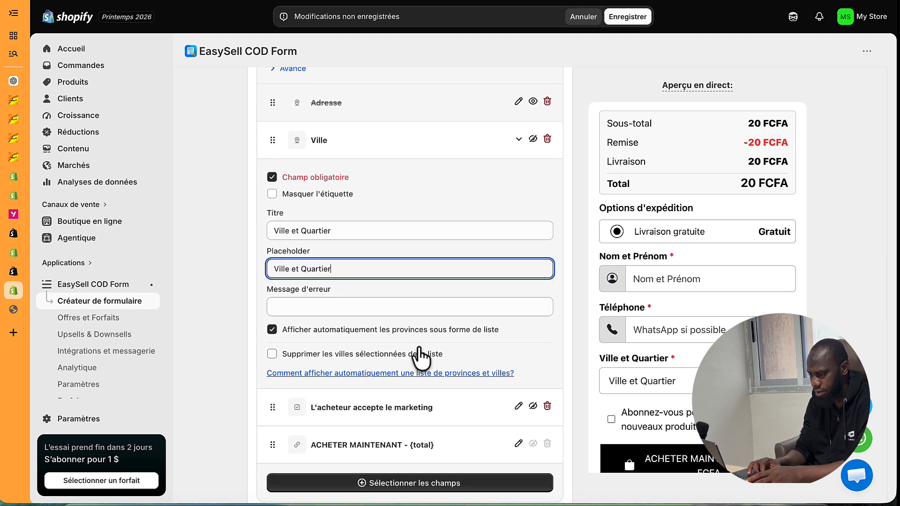
scroll(420, 357, "up", 1)
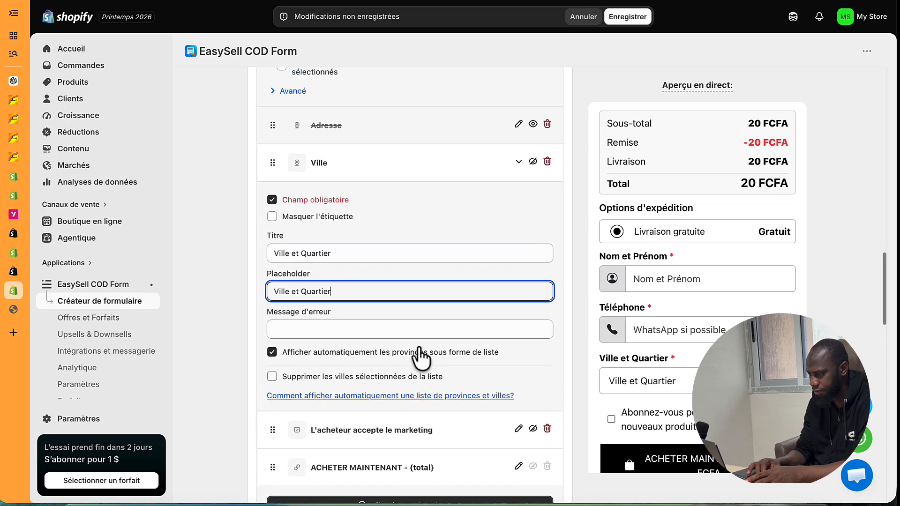
left_click(519, 182)
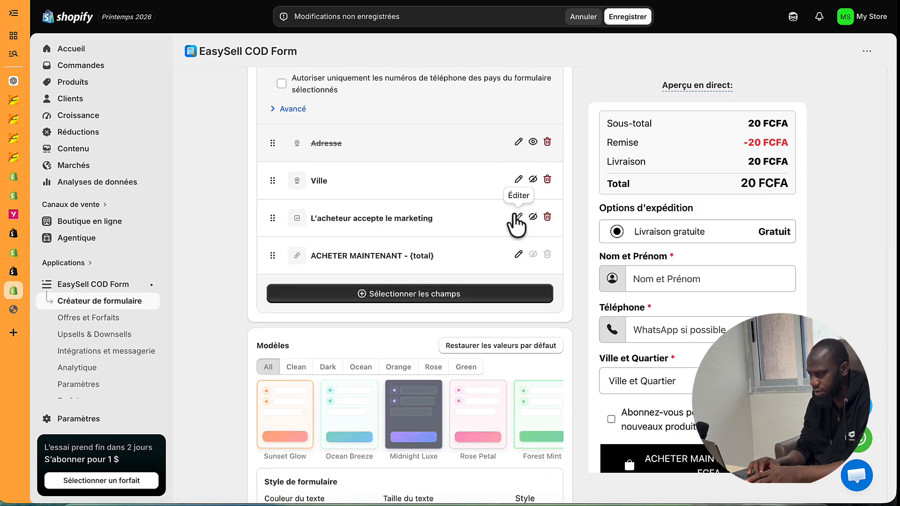
left_click(547, 217)
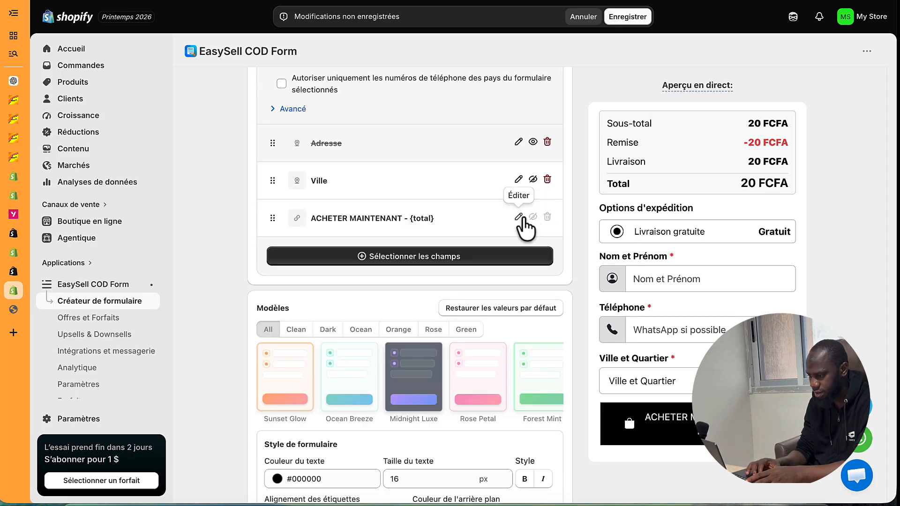
- Change the button title from ACHETER MAINTENANT - {total} to COMMANDER {total} and save
left_click(518, 218)
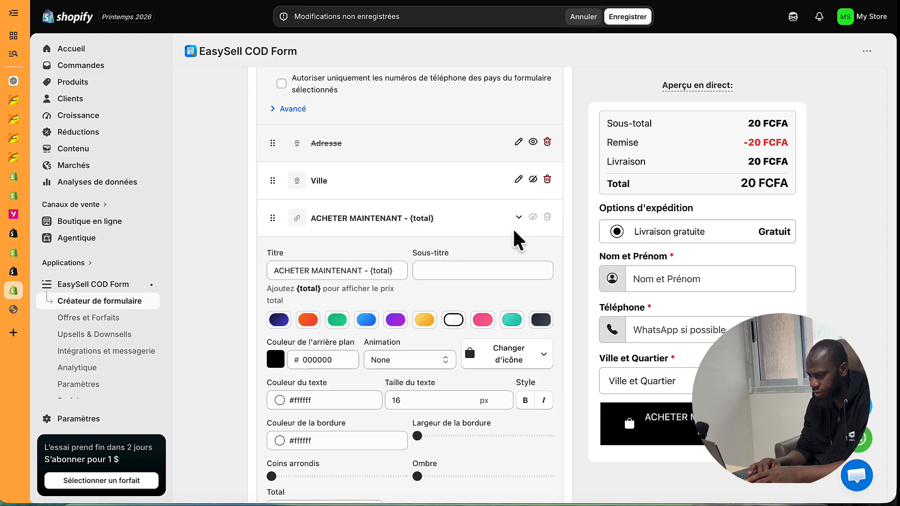
double_click(317, 271)
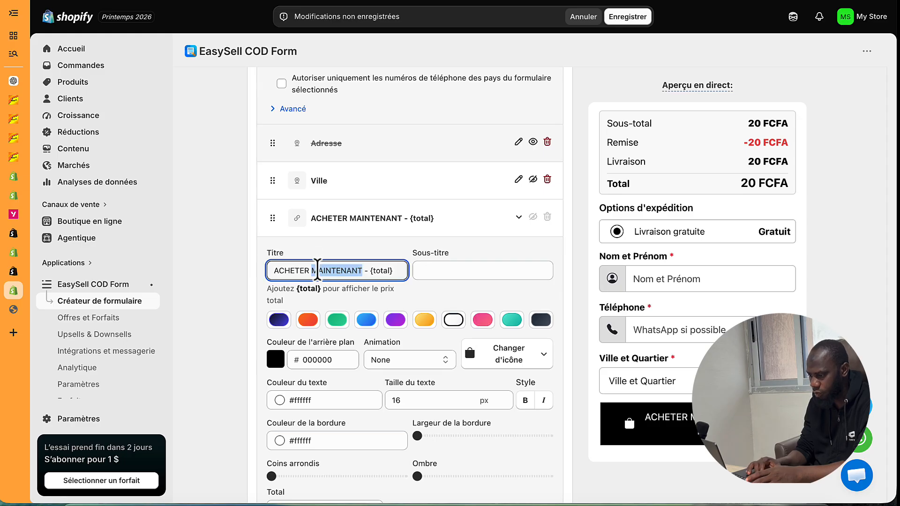
left_click_drag(369, 271, 266, 270)
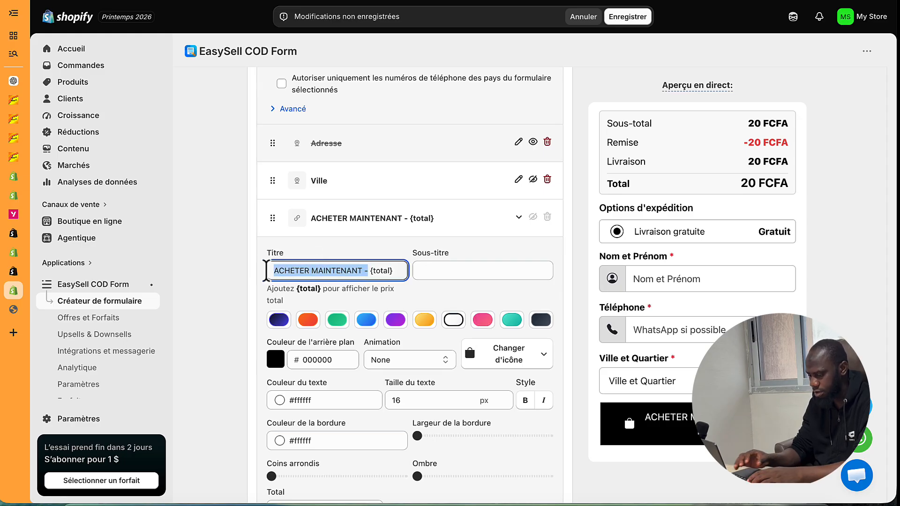
type("COMMAN")
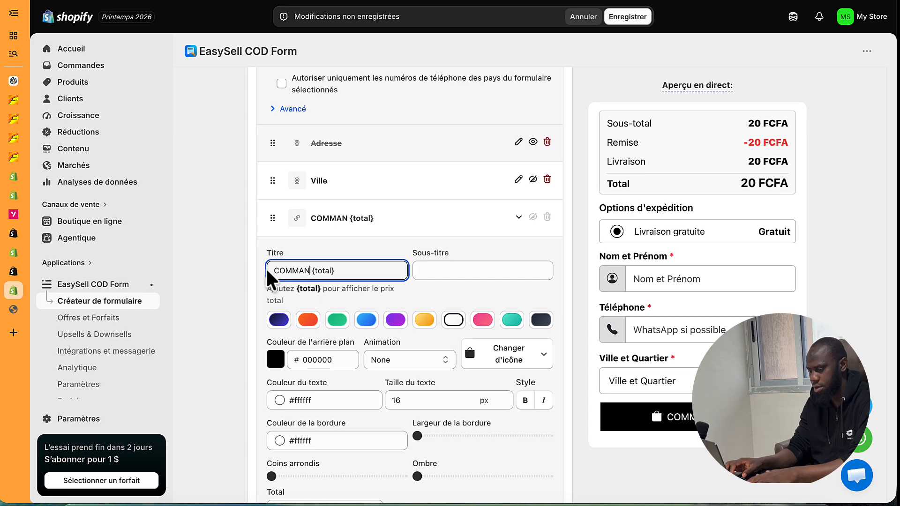
type("DER")
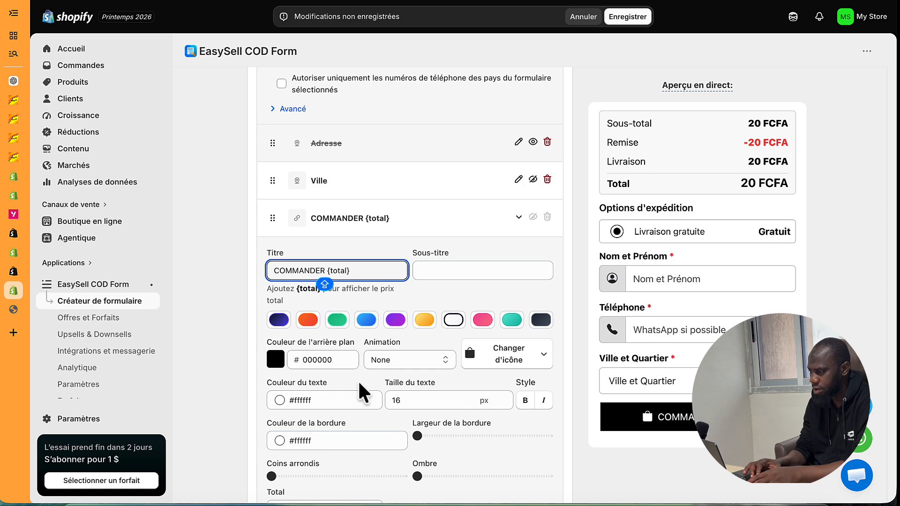
left_click(628, 17)
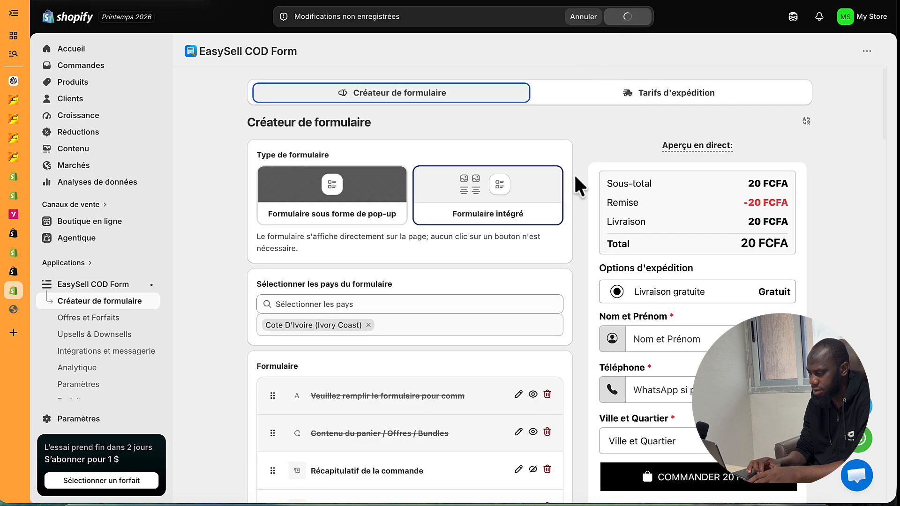
- Clear the shipping options label so the Options d'expédition heading disappears, and save
scroll(600, 357, "down", 3)
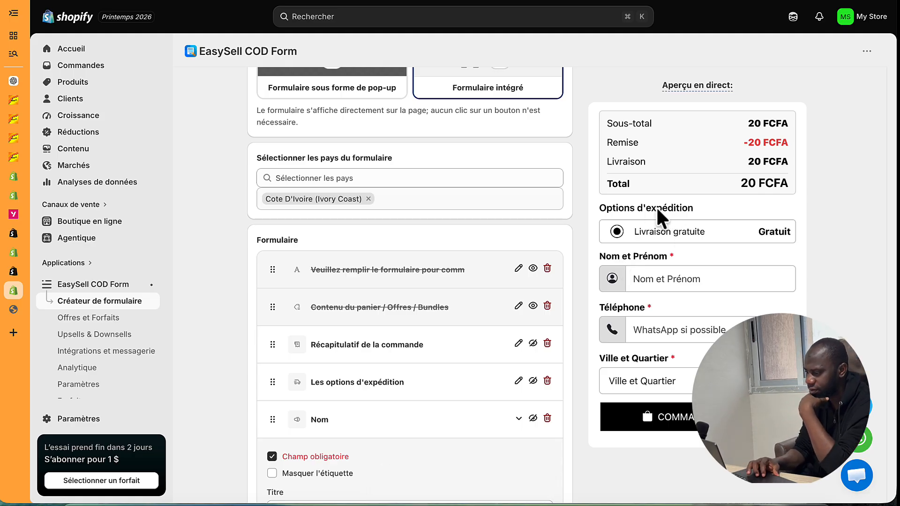
scroll(395, 255, "up", 3)
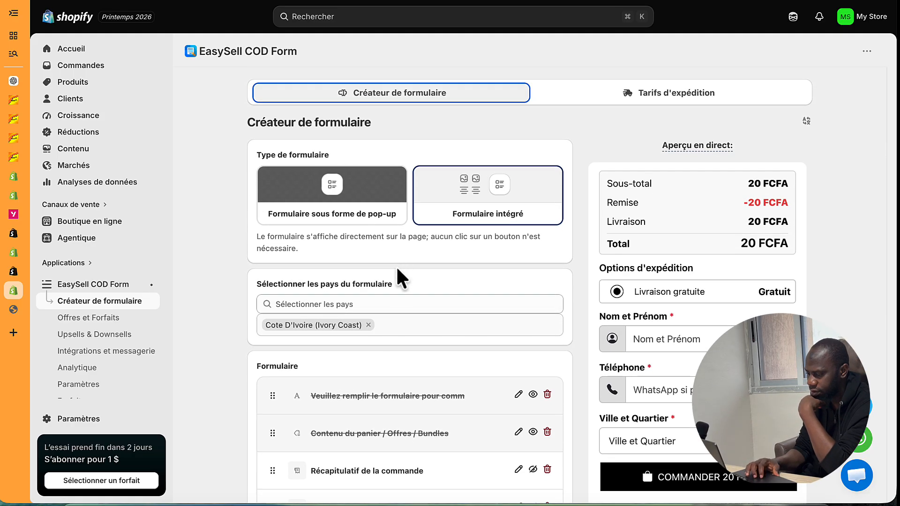
scroll(396, 329, "down", 6)
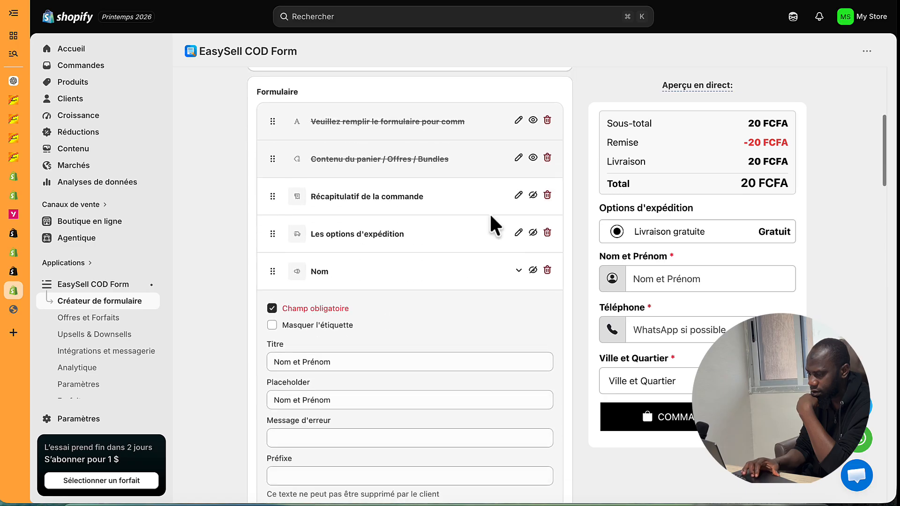
left_click(519, 232)
triple_click(325, 336)
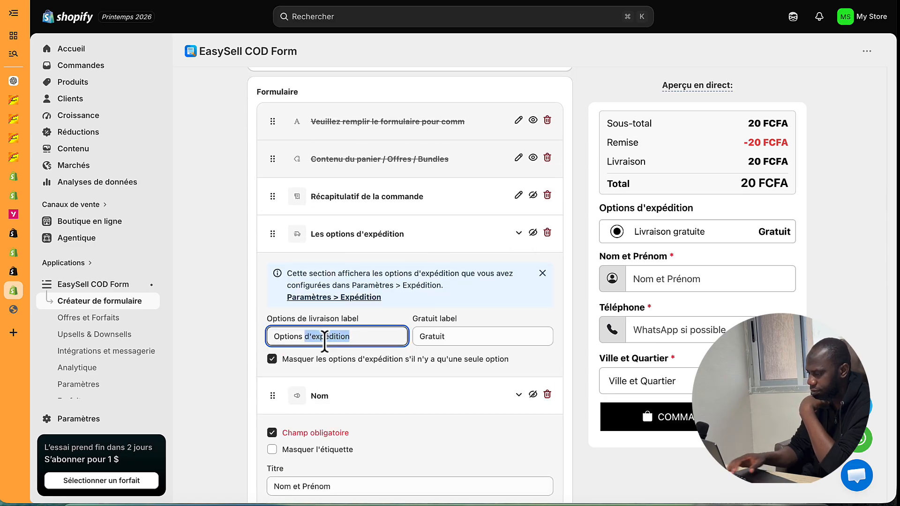
key("BackSpace")
key("Caps_Lock")
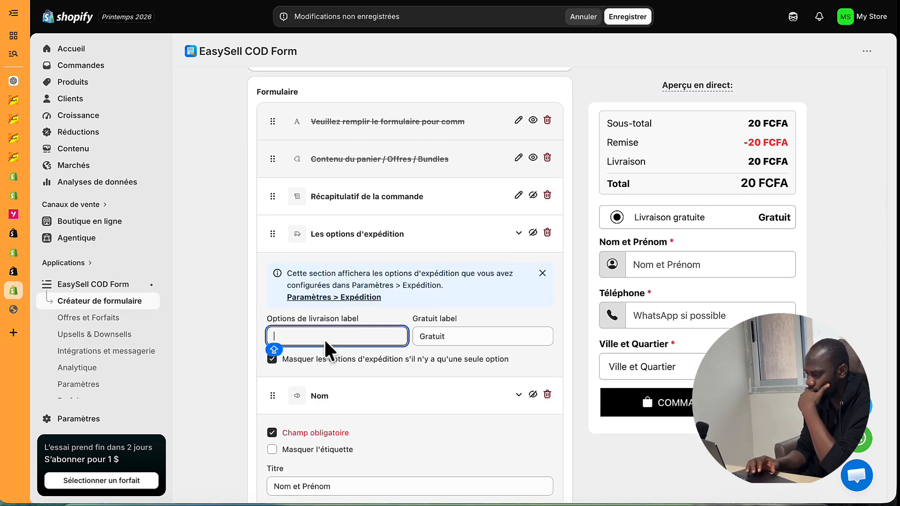
left_click(625, 19)
scroll(633, 277, "down", 3)
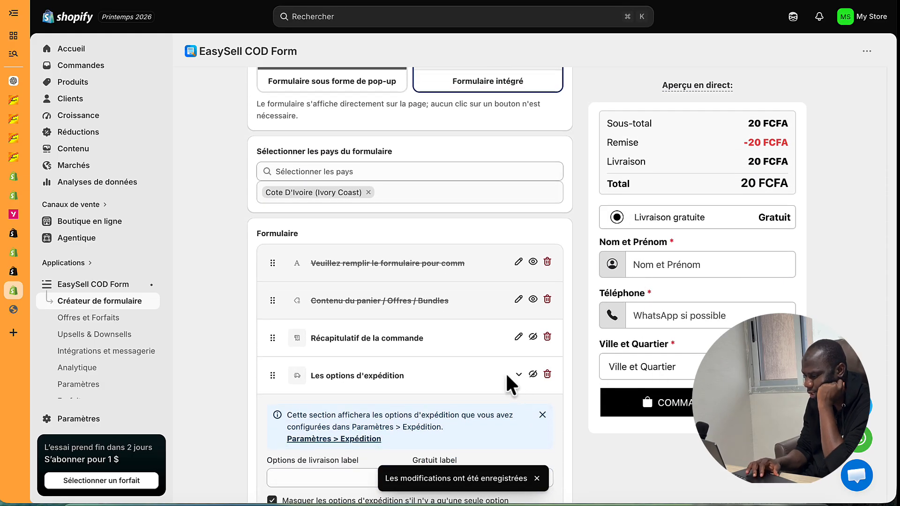
scroll(505, 373, "down", 10)
- Peek at the Nom et Prénom advanced options, then collapse the Téléphone row to reach the COMMANDER {total} settings
scroll(506, 372, "down", 10)
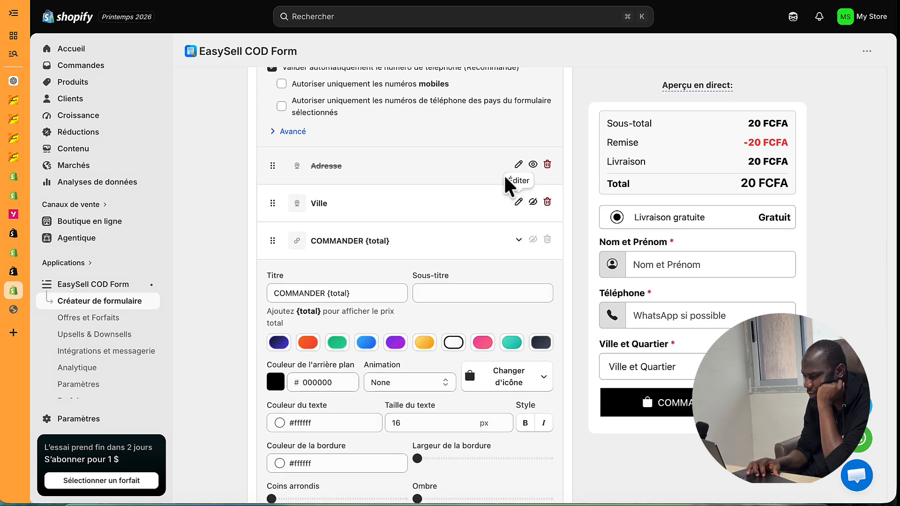
scroll(488, 193, "up", 2)
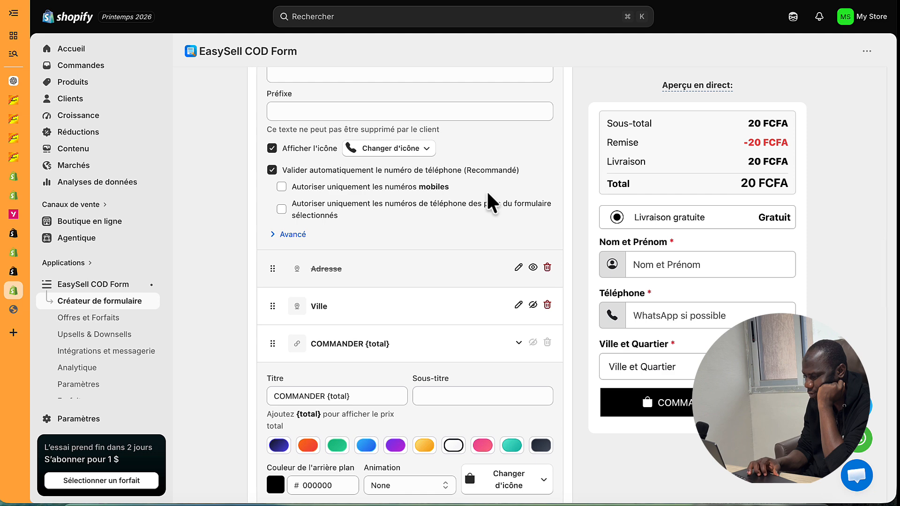
scroll(490, 202, "up", 3)
scroll(457, 112, "up", 5)
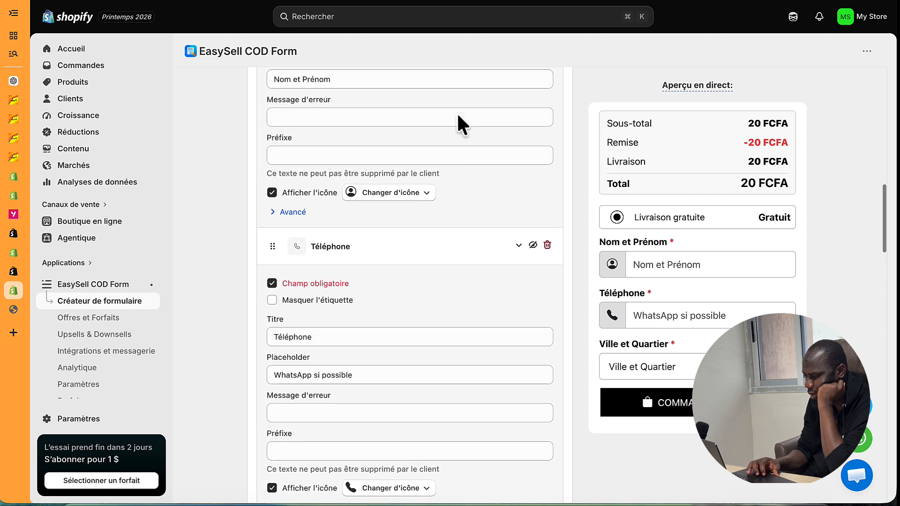
scroll(456, 111, "down", 3)
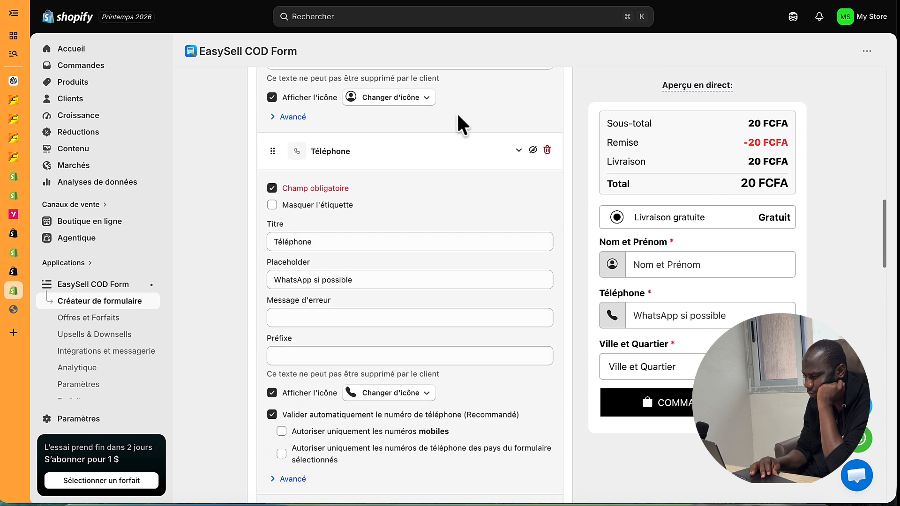
left_click(277, 112)
left_click(276, 111)
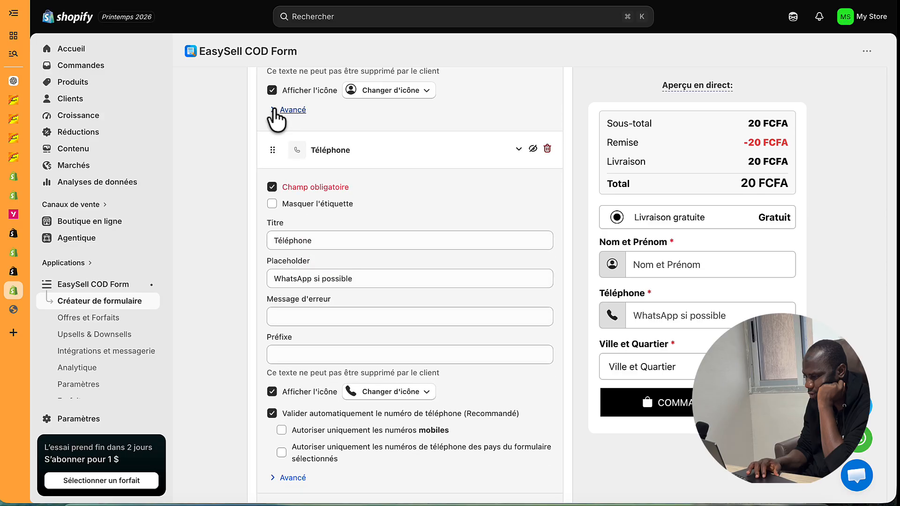
scroll(466, 140, "up", 3)
left_click(515, 249)
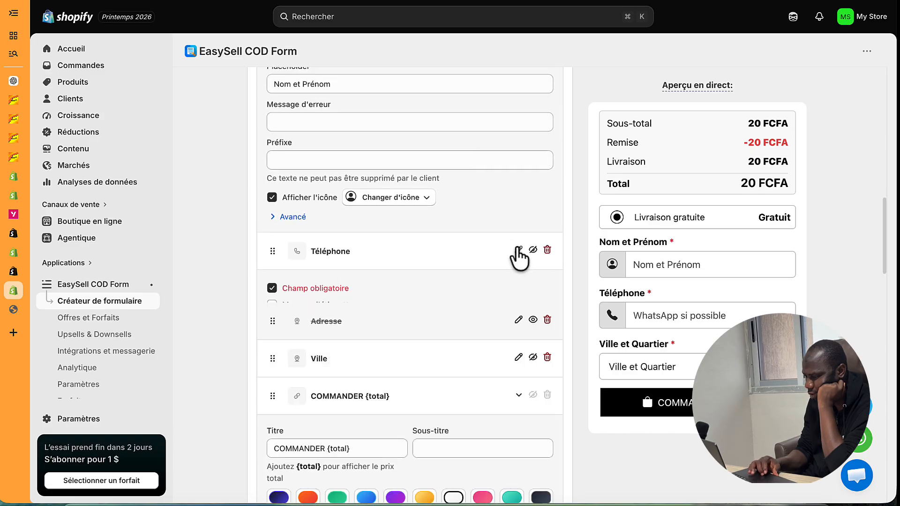
scroll(522, 340, "down", 1)
scroll(523, 350, "down", 5)
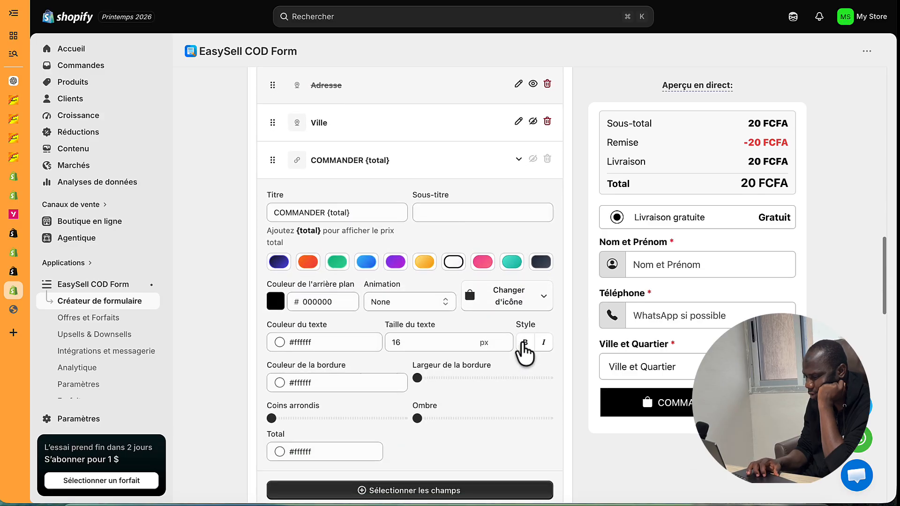
- Add a Texte / HTML block from the field list so it lands between Ville and COMMANDER
left_click(466, 376)
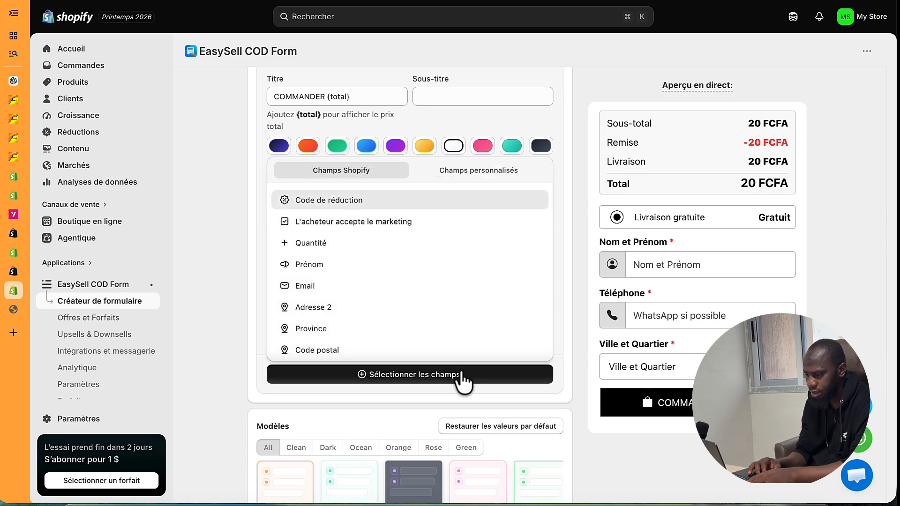
scroll(338, 282, "down", 5)
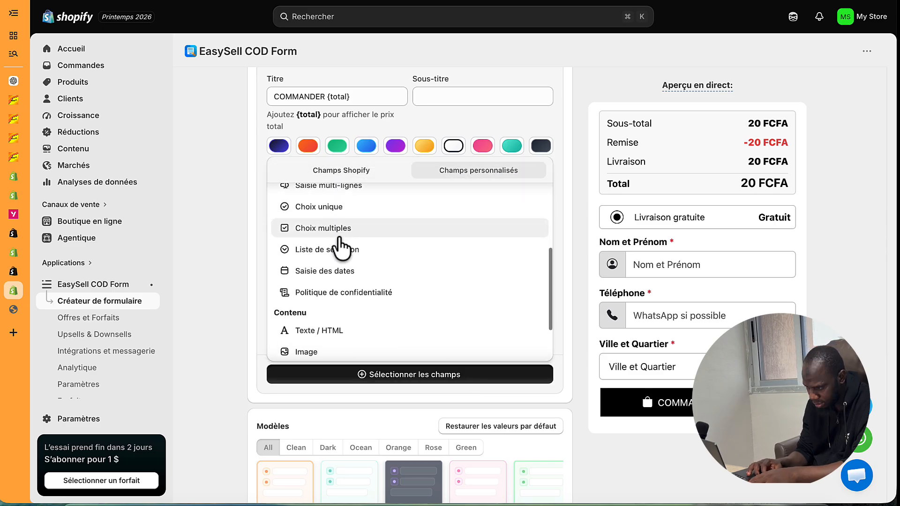
scroll(341, 249, "down", 3)
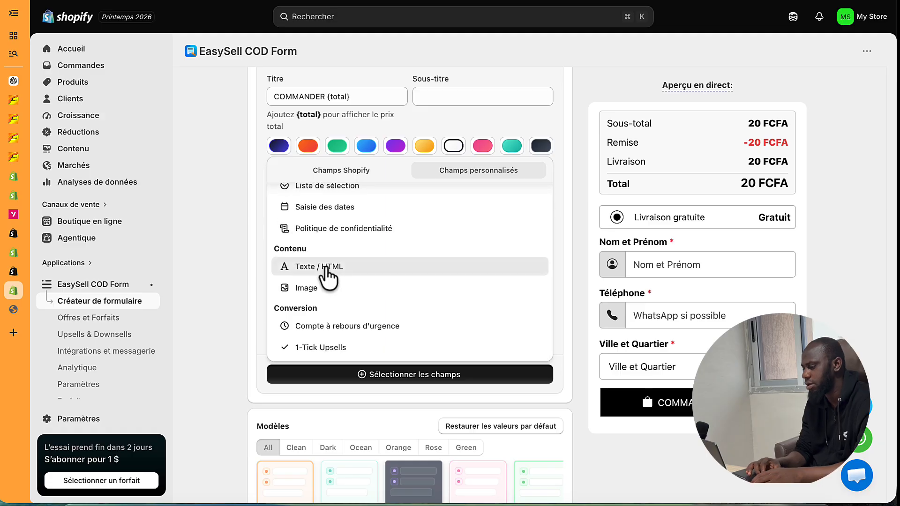
left_click(325, 269)
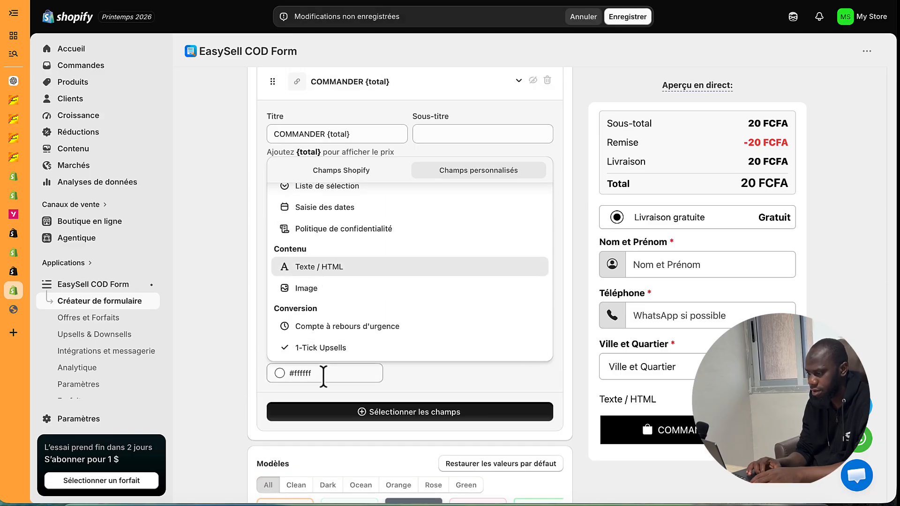
left_click(476, 384)
scroll(367, 258, "up", 4)
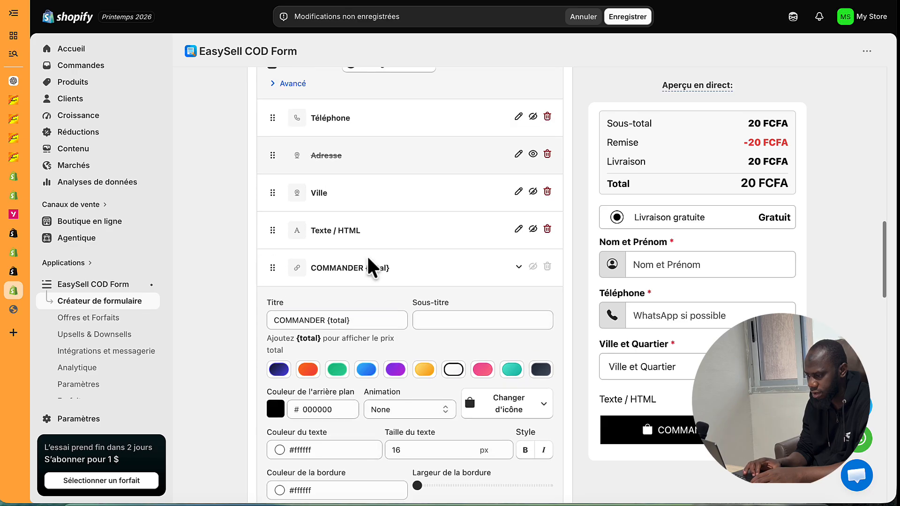
- Replace the new text block's default content with 'Vous payez à la livraison'
left_click(518, 230)
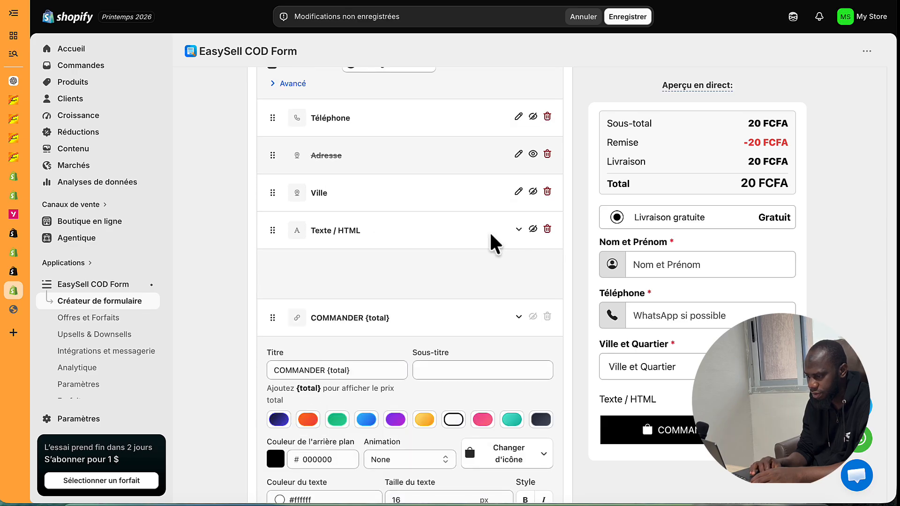
triple_click(329, 307)
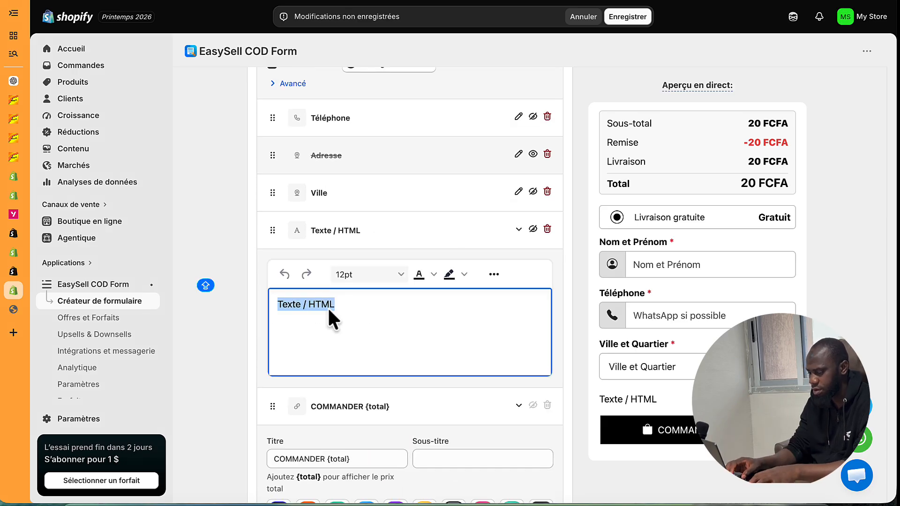
type("Vous pa")
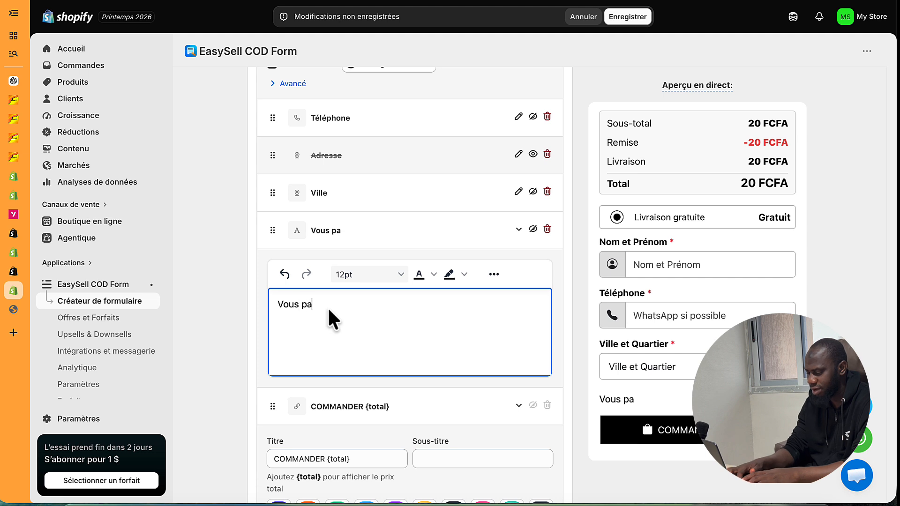
type("yez")
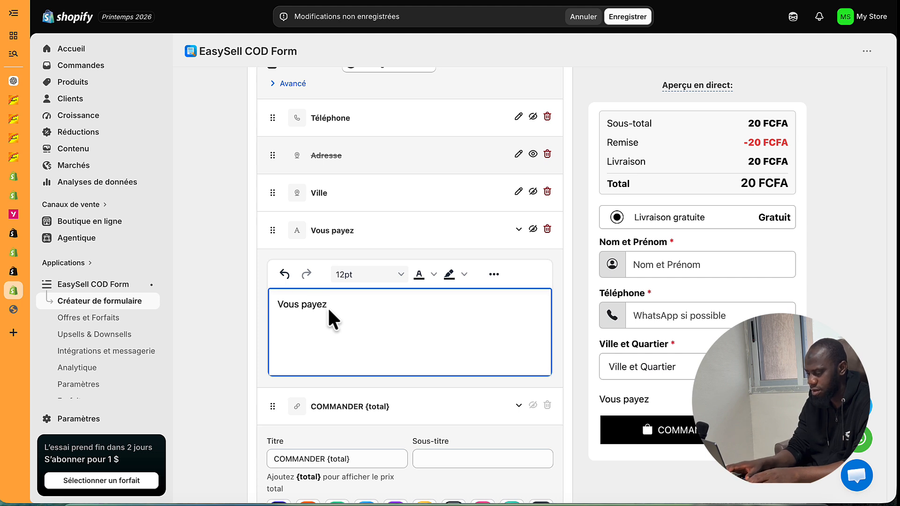
type("a")
key("BackSpace")
type("ç la")
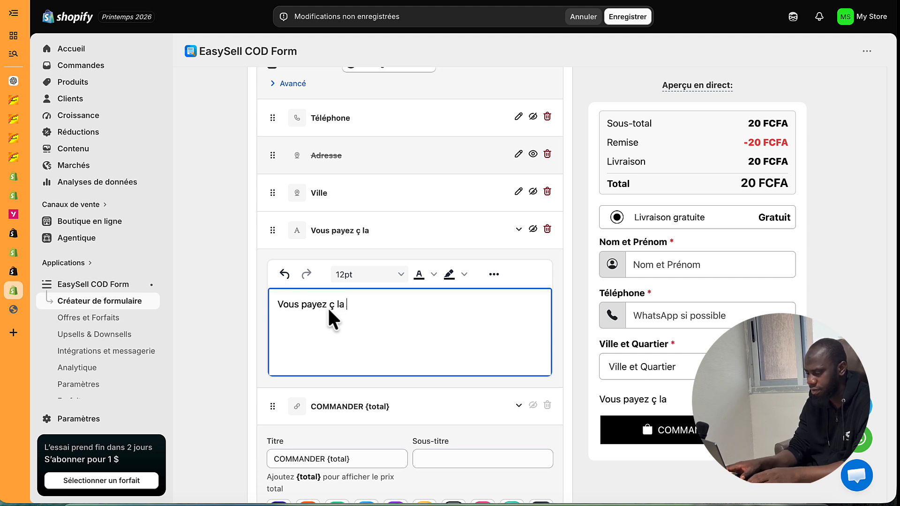
key("BackSpace")
key("BackSpace")
key("BackSpace")
key("BackSpace")
key("BackSpace")
type("ç")
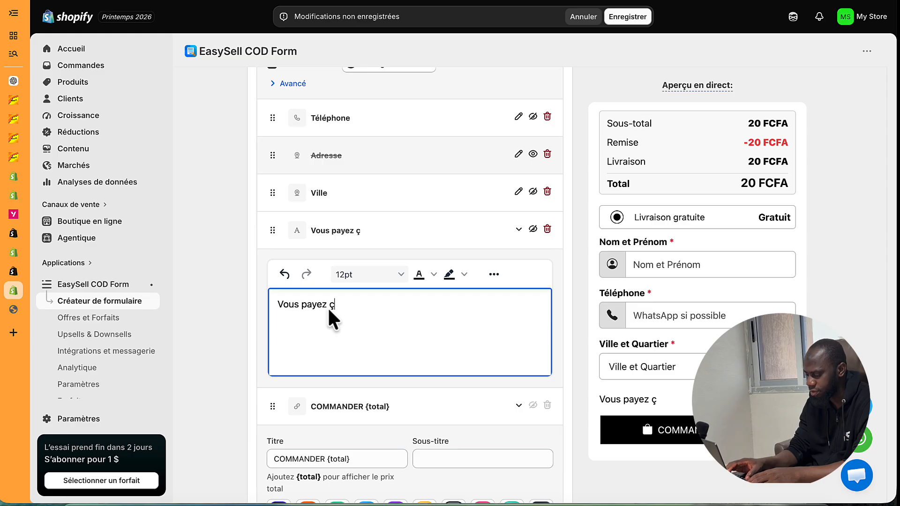
key("BackSpace")
type("à la ")
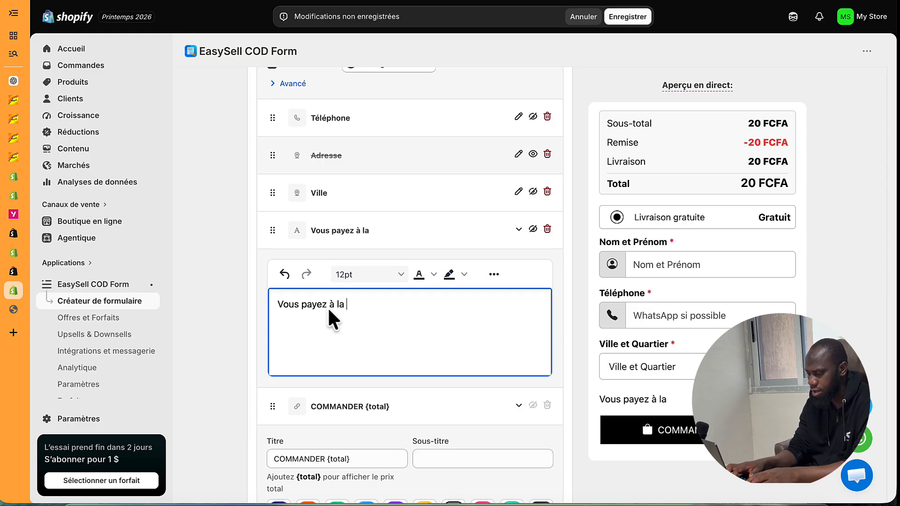
type("livraison")
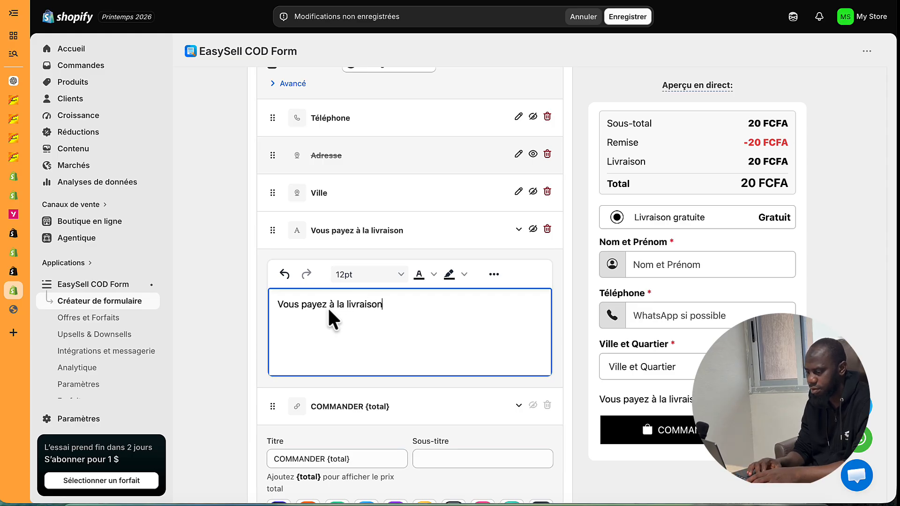
- Make the 'Vous payez à la livraison' line red, centred and bold, then collapse the block
triple_click(328, 305)
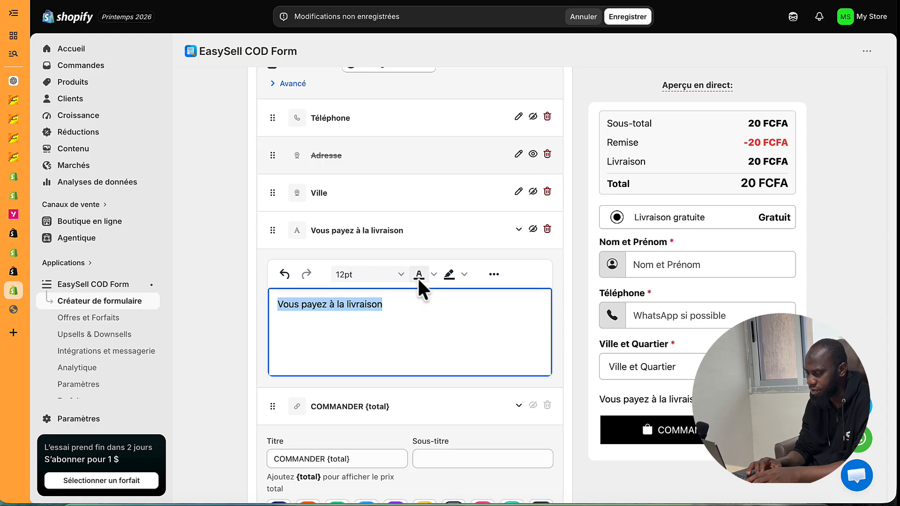
left_click(434, 274)
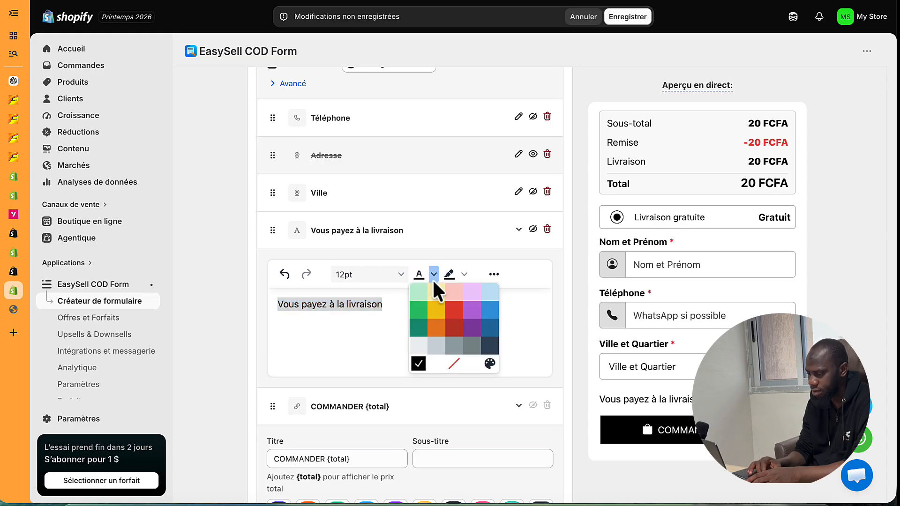
left_click(452, 306)
left_click(405, 324)
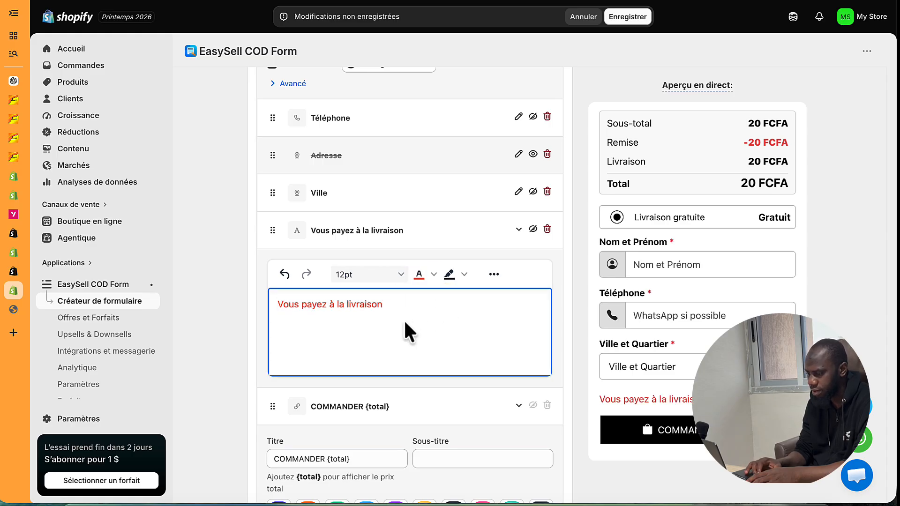
left_click(494, 274)
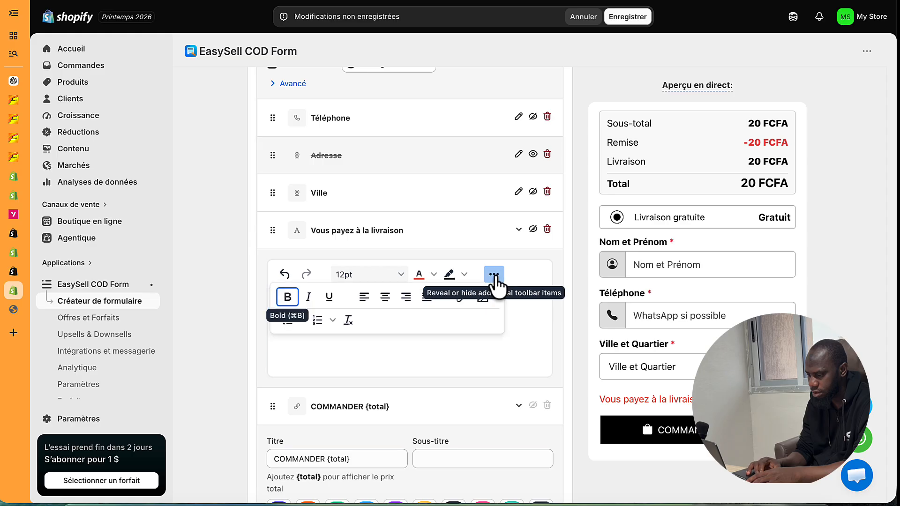
left_click(385, 297)
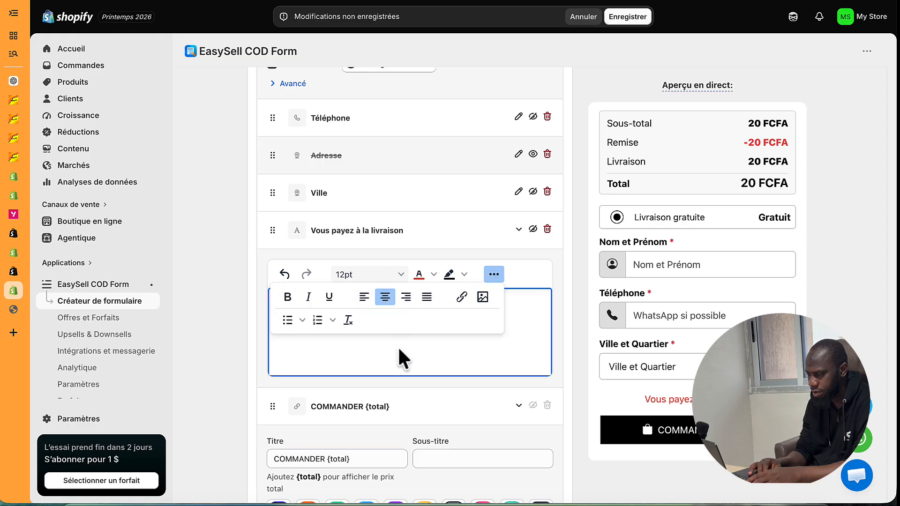
left_click(288, 297)
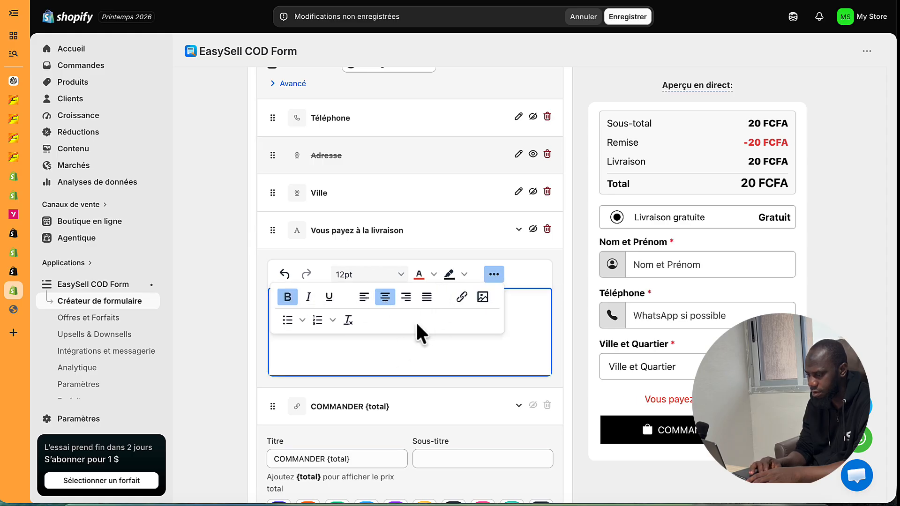
left_click(490, 279)
triple_click(432, 304)
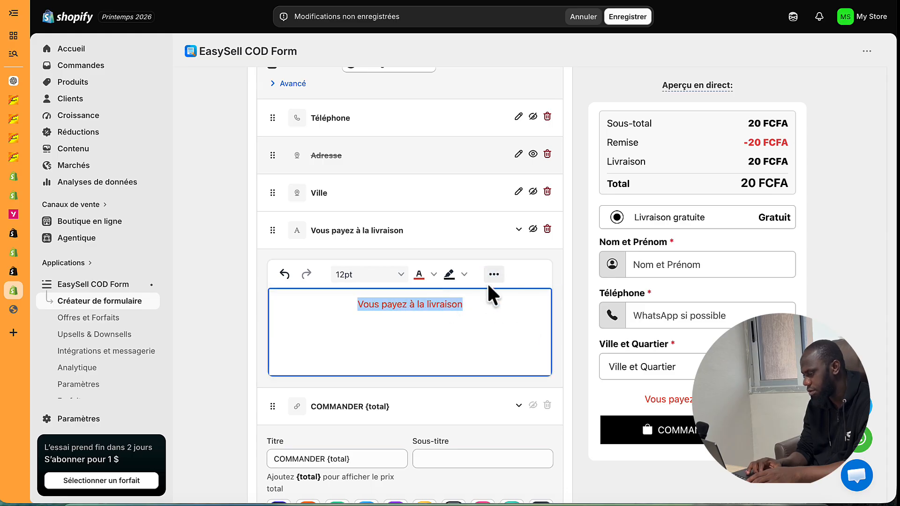
left_click(489, 324)
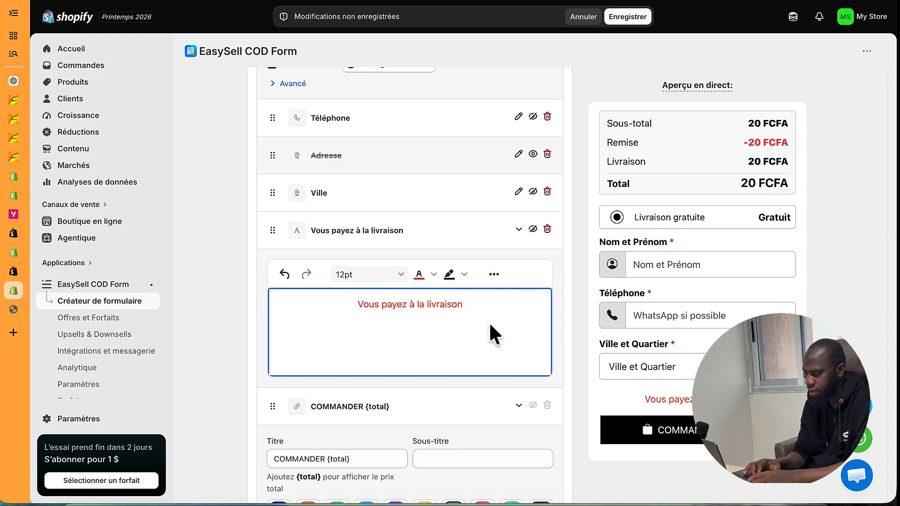
left_click(519, 229)
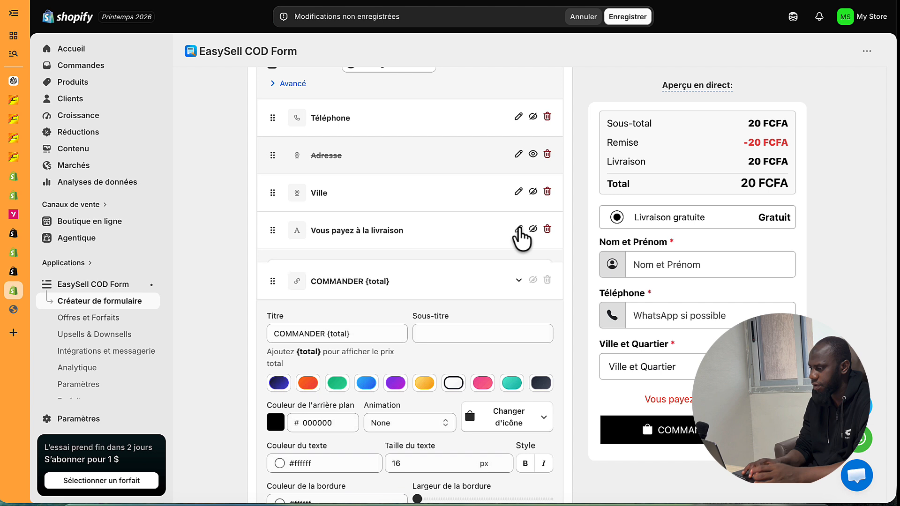
- Save the EasySell COD form changes
left_click(628, 15)
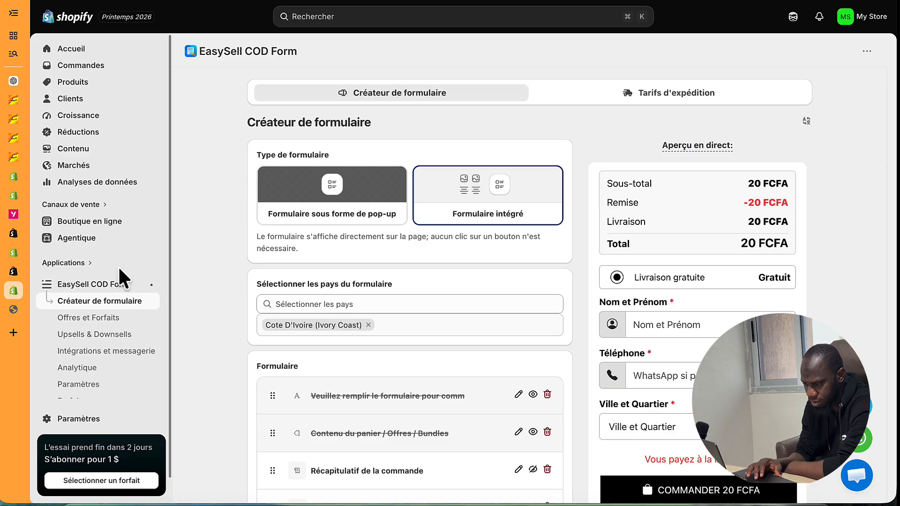
- On the live store, open the knee support product and try the 1 Chevillère and Une Paire bundles
left_click(152, 223)
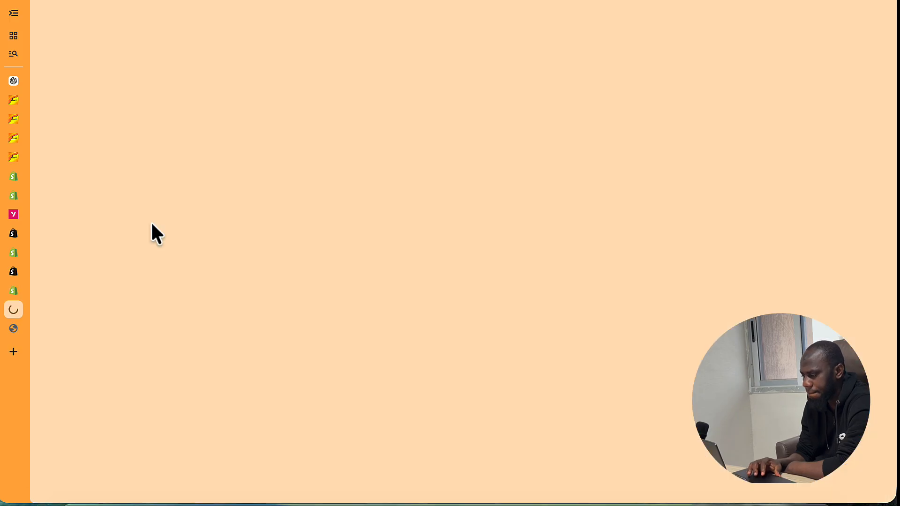
scroll(274, 309, "down", 8)
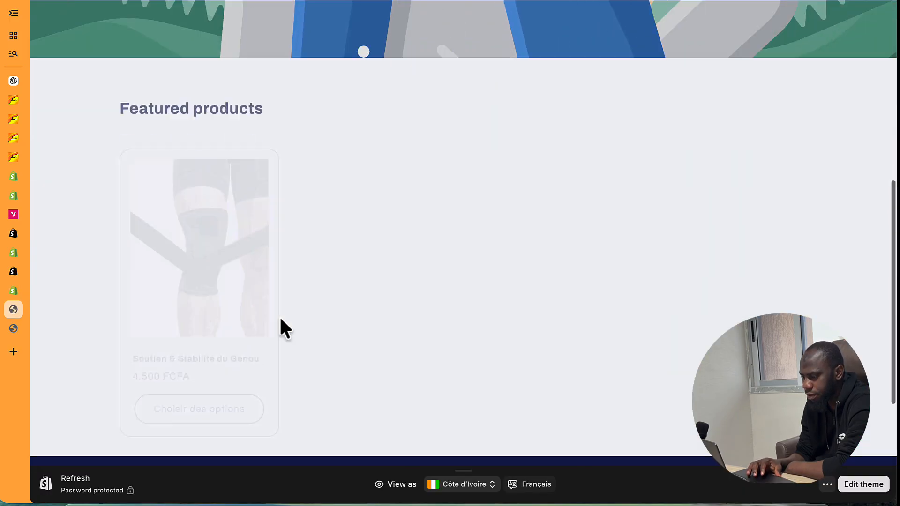
left_click(220, 208)
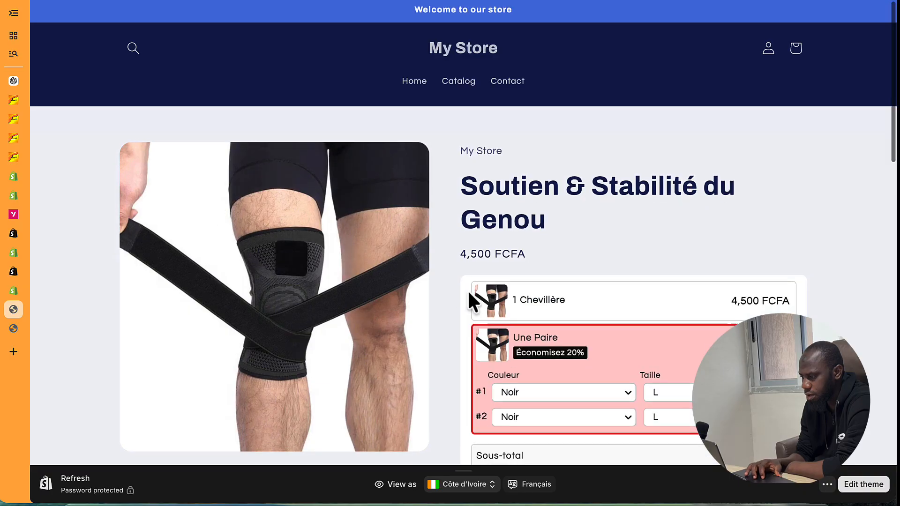
scroll(468, 289, "down", 5)
scroll(535, 63, "up", 2)
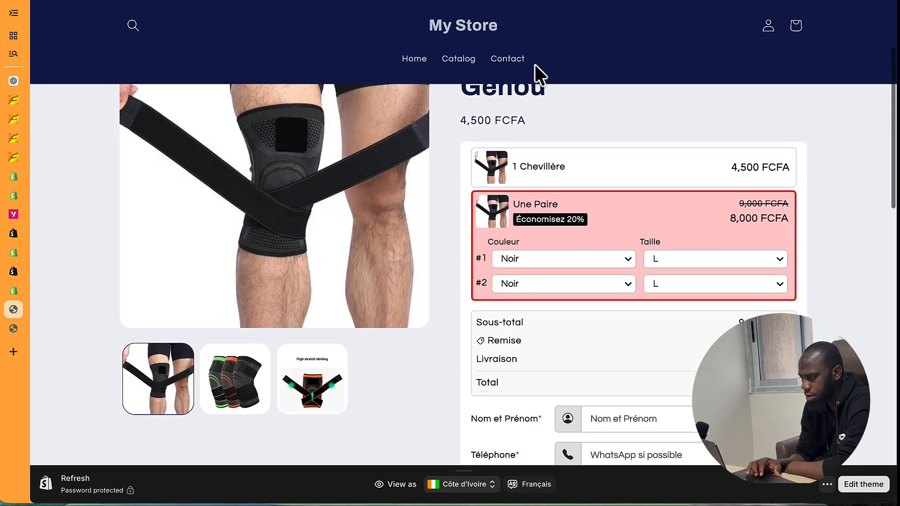
left_click(589, 167)
left_click(608, 263)
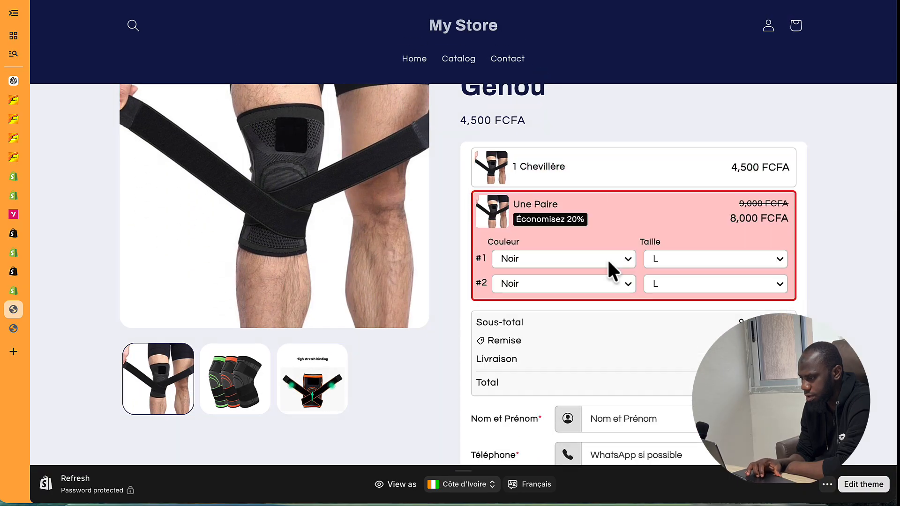
- Scroll through the product's order form to the COMMANDER 8,000 FCFA button, then return to the EasySell admin
scroll(607, 258, "down", 5)
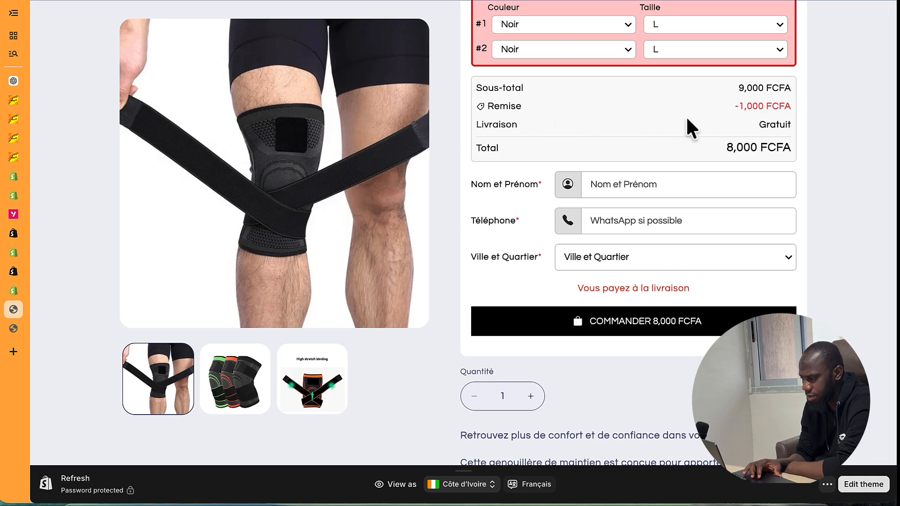
scroll(686, 117, "down", 3)
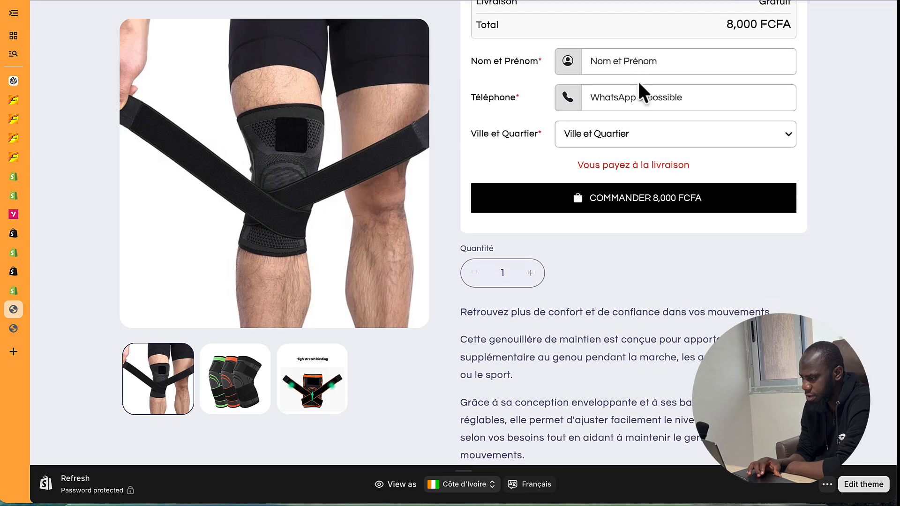
scroll(619, 154, "down", 1)
scroll(619, 154, "up", 2)
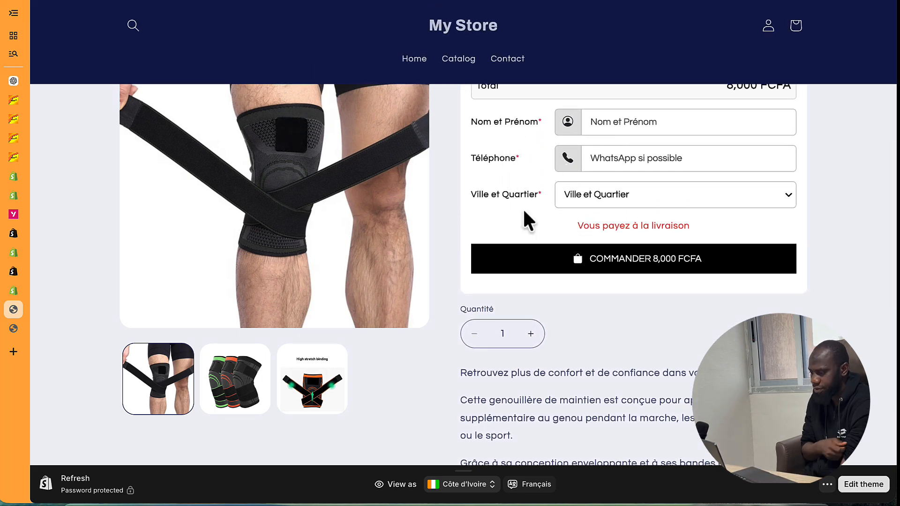
scroll(519, 210, "down", 2)
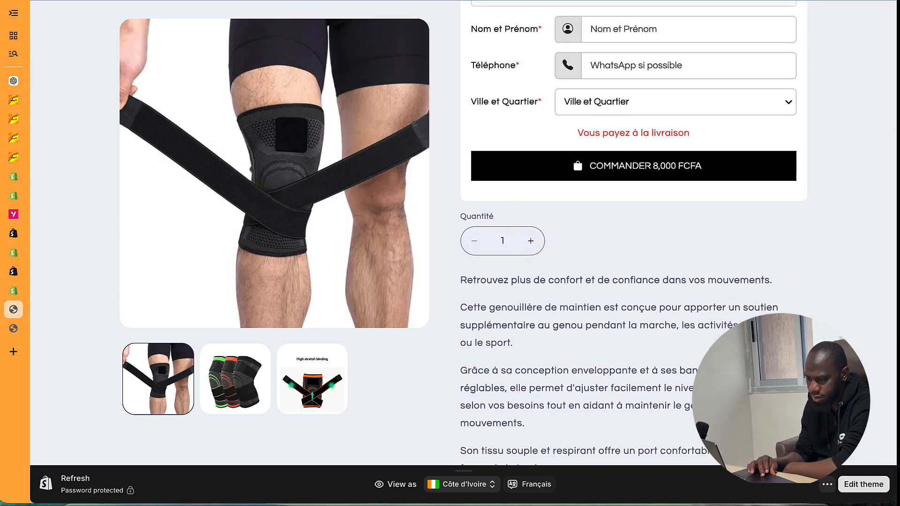
left_click(13, 289)
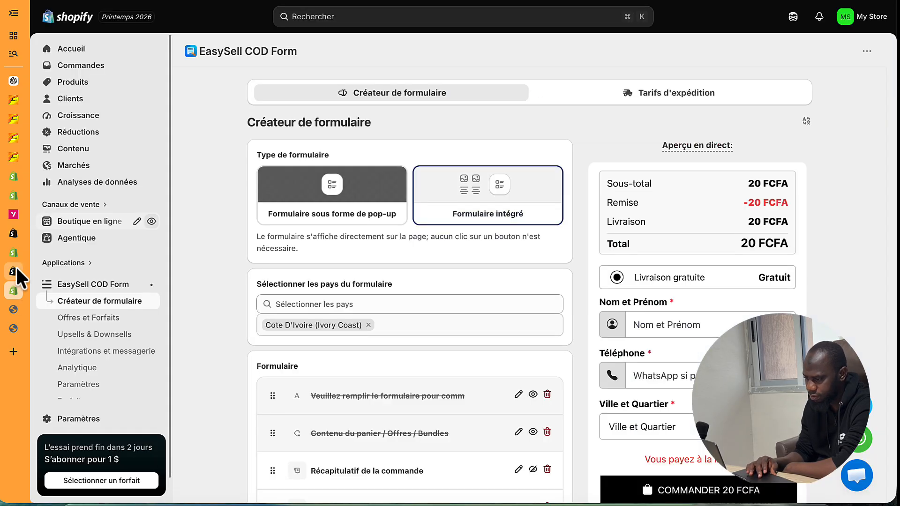
left_click(14, 253)
left_click(15, 291)
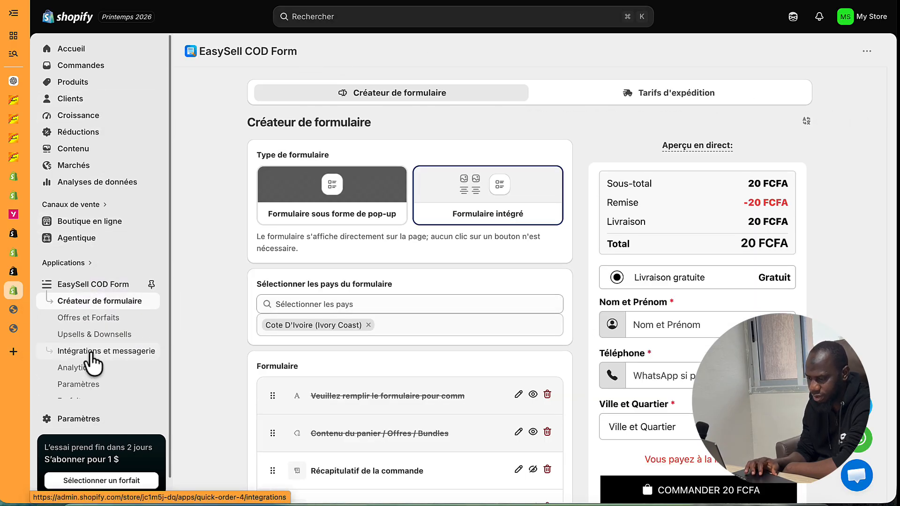
scroll(88, 356, "down", 1)
scroll(94, 256, "up", 1)
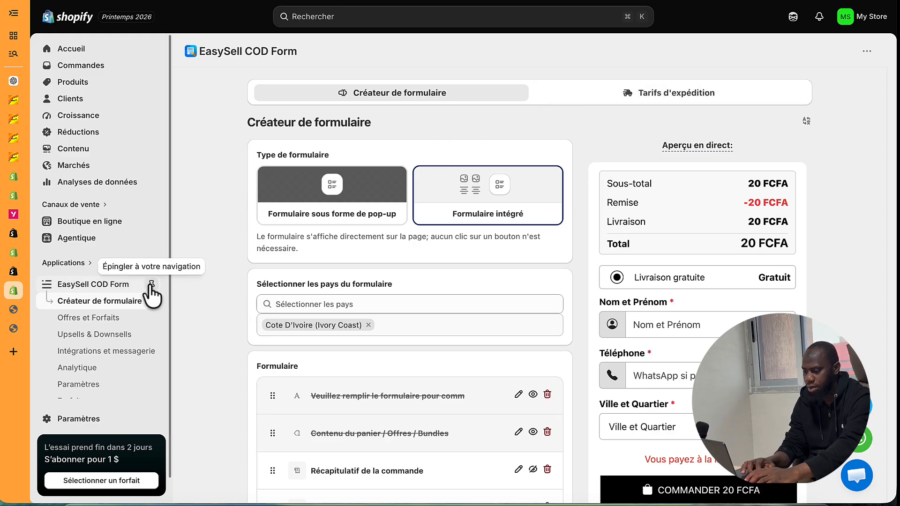
scroll(407, 396, "down", 8)
scroll(283, 310, "up", 7)
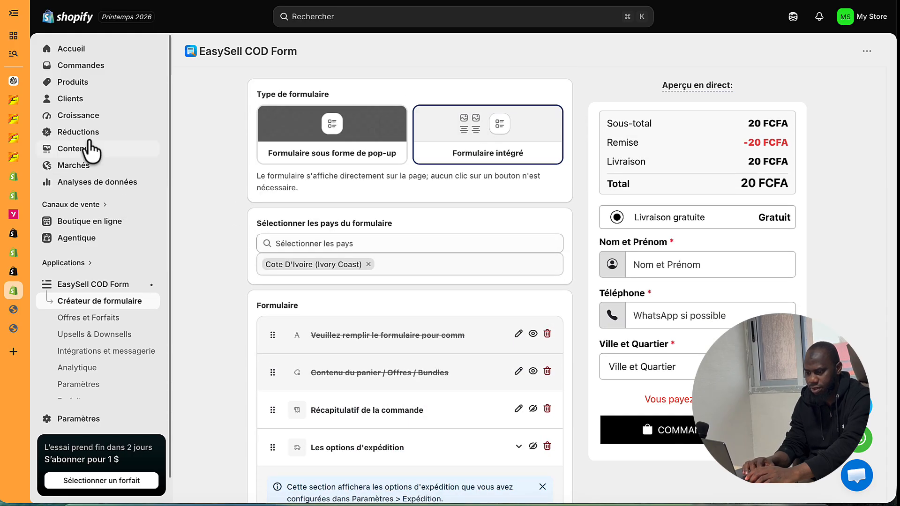
scroll(310, 210, "up", 2)
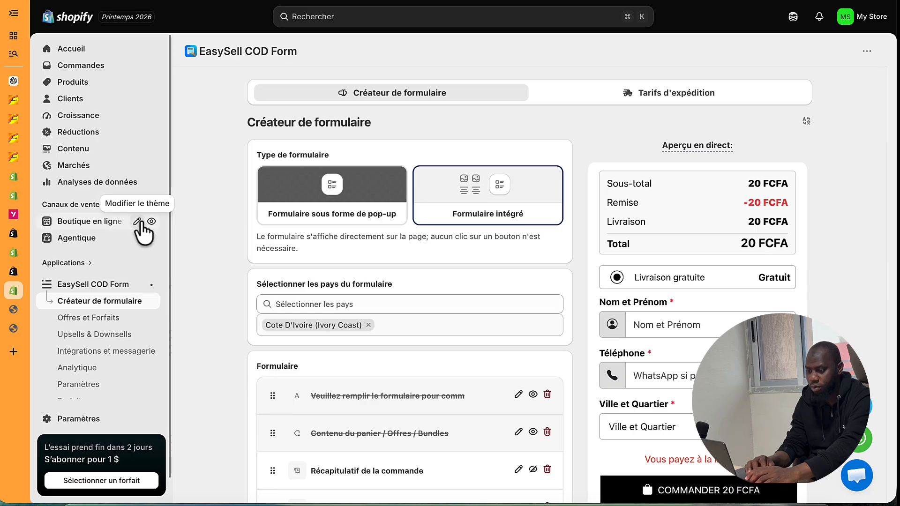
- Open the online store and go to the Soutien & Stabilité du Genou product page
left_click(152, 222)
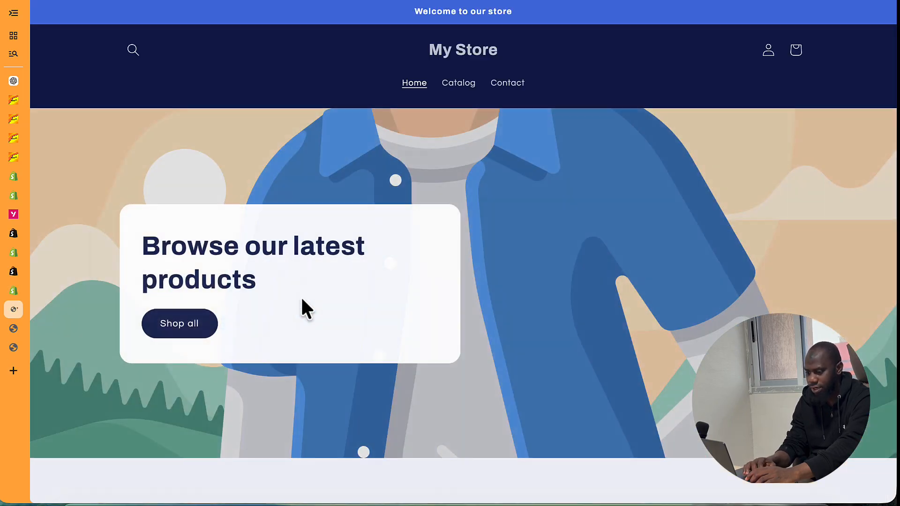
scroll(301, 307, "down", 10)
left_click(202, 218)
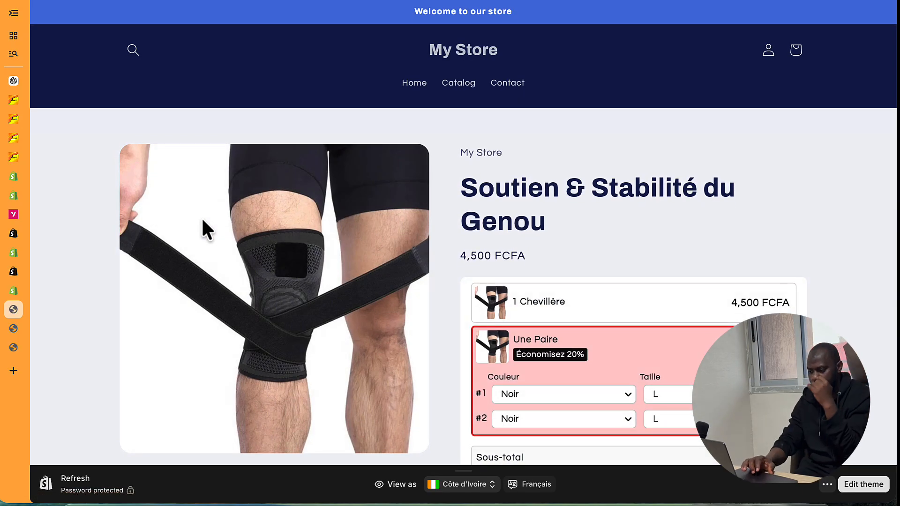
- Scroll through the 4,500 FCFA product page reviewing its bundle order form and description
scroll(460, 227, "down", 6)
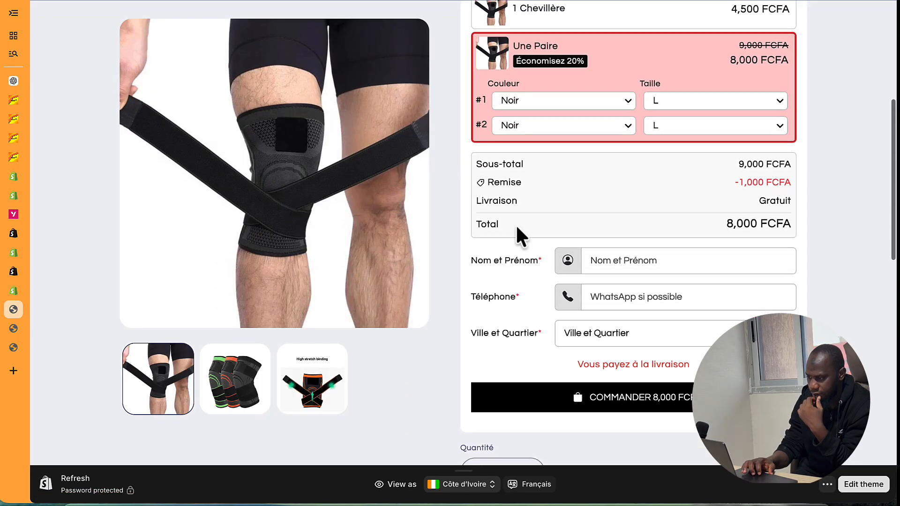
scroll(516, 224, "down", 4)
scroll(516, 224, "up", 4)
scroll(516, 224, "down", 2)
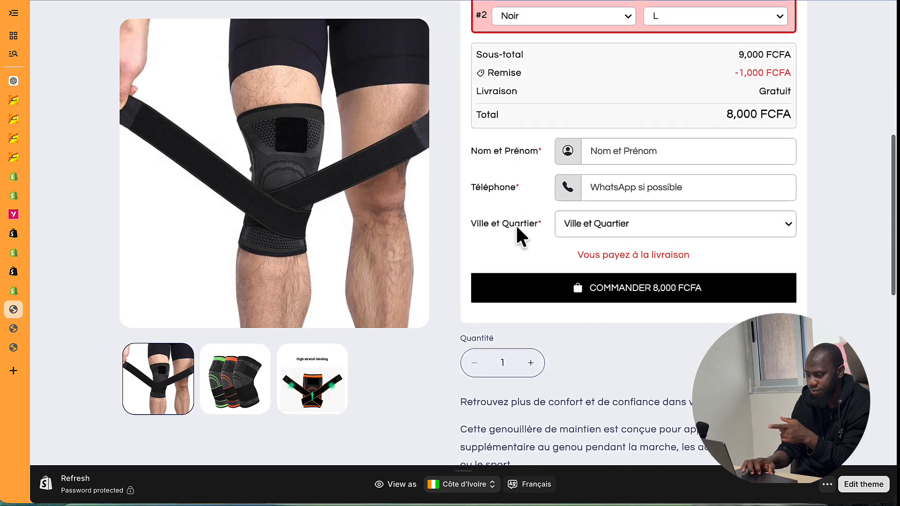
scroll(516, 224, "down", 10)
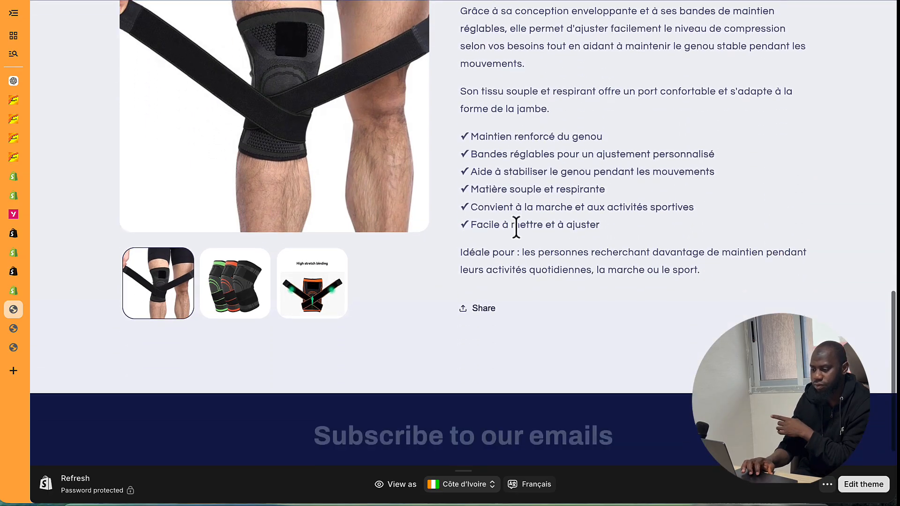
scroll(516, 228, "down", 3)
scroll(516, 229, "up", 15)
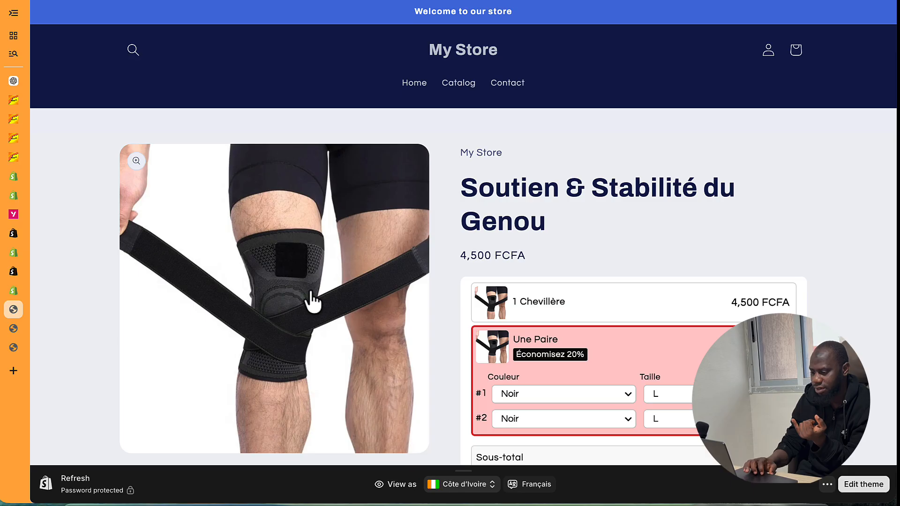
scroll(312, 302, "down", 4)
scroll(312, 302, "down", 15)
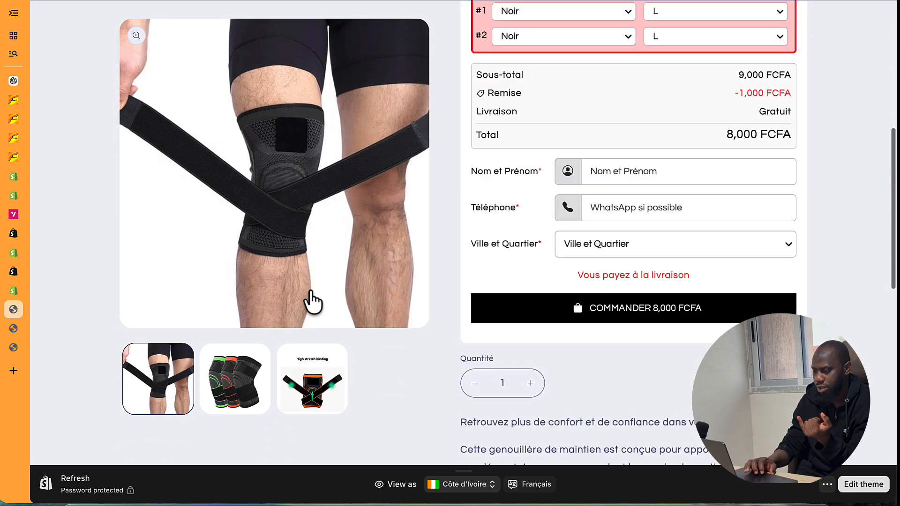
scroll(403, 219, "up", 4)
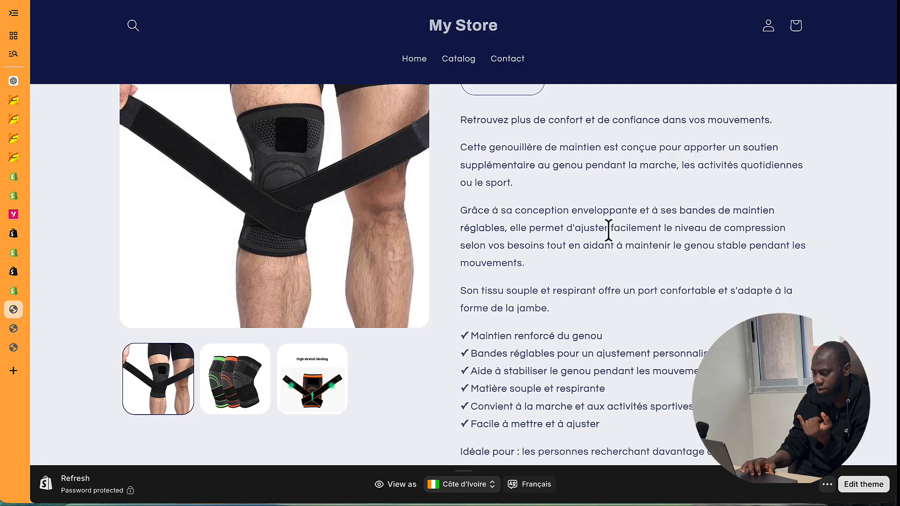
scroll(612, 236, "down", 7)
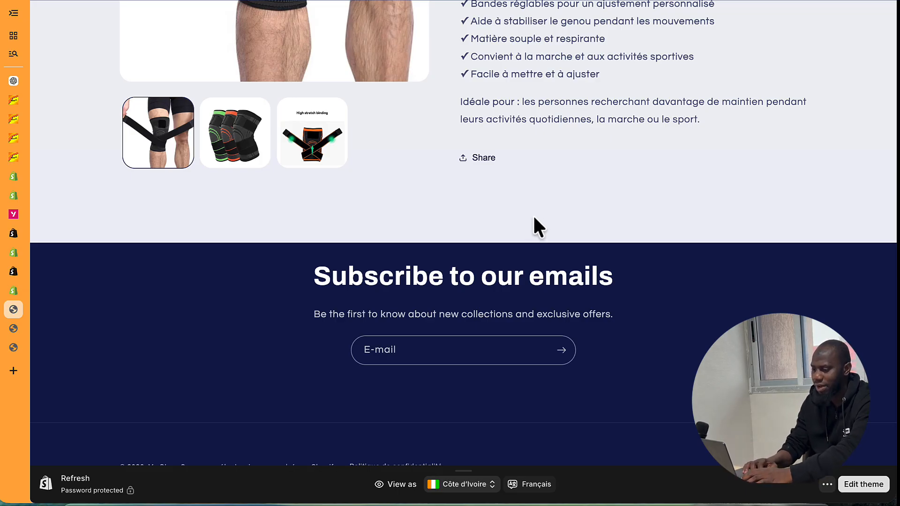
scroll(530, 230, "up", 5)
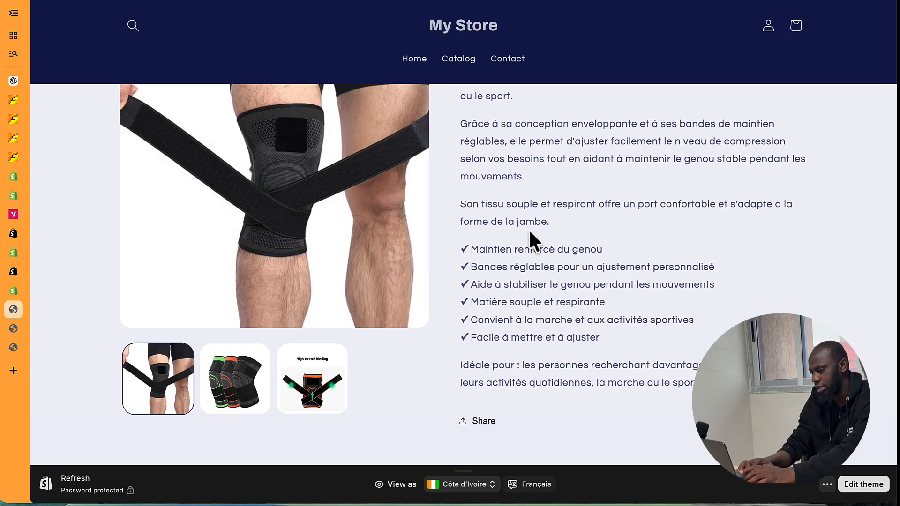
scroll(529, 229, "down", 5)
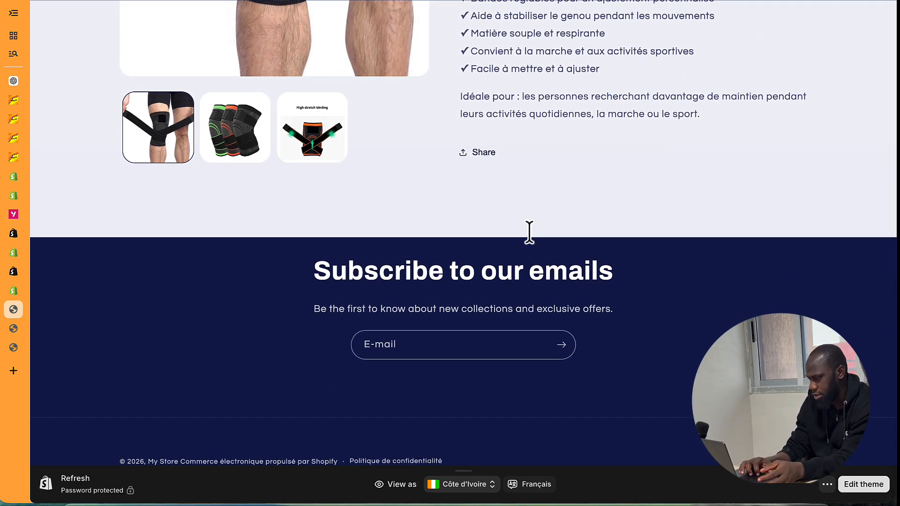
scroll(529, 233, "up", 10)
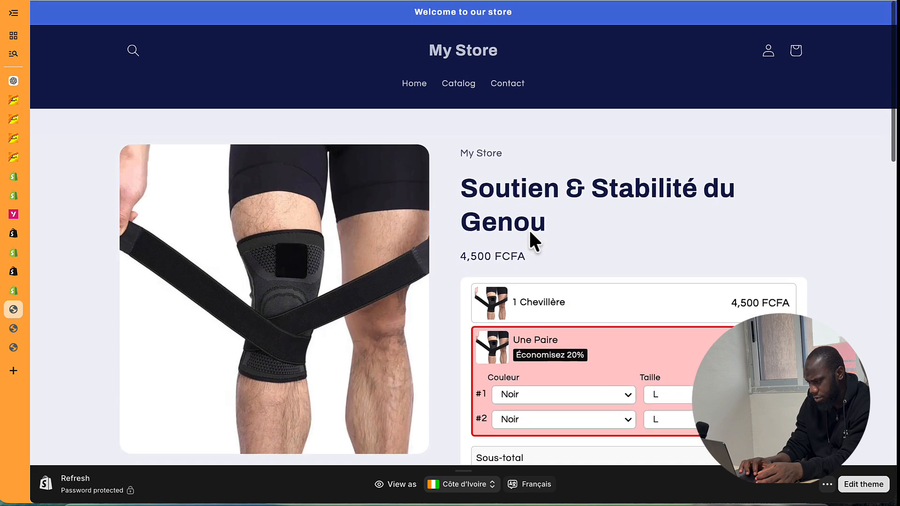